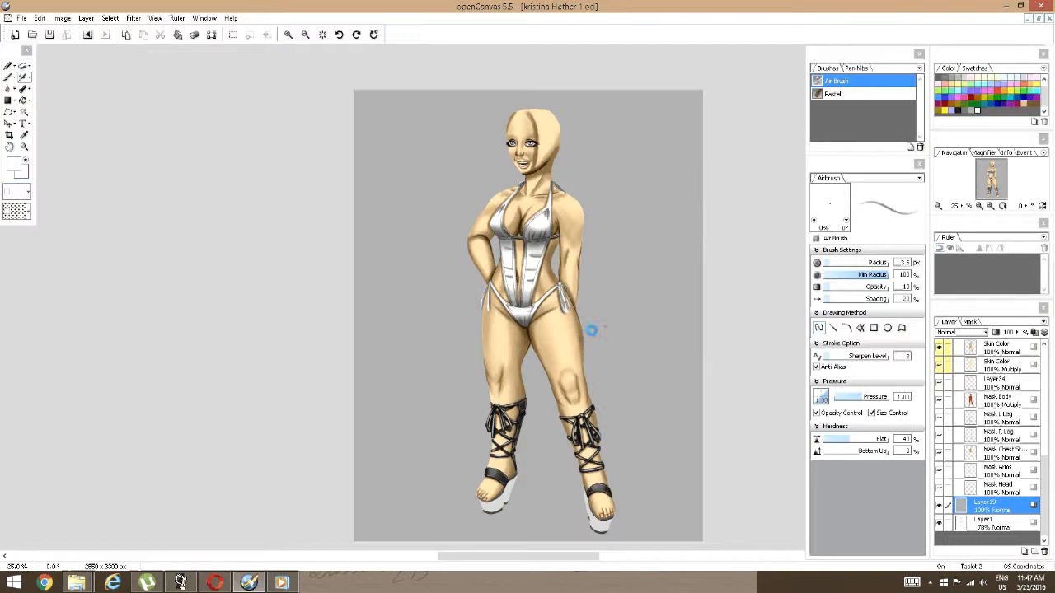
# Examine the platform shoe on the figure's left foot up close.
pyautogui.press('space')
pyautogui.moveTo(594, 366); pyautogui.dragTo(631, 299)
pyautogui.moveTo(649, 346); pyautogui.dragTo(626, 348)
pyautogui.press('space')
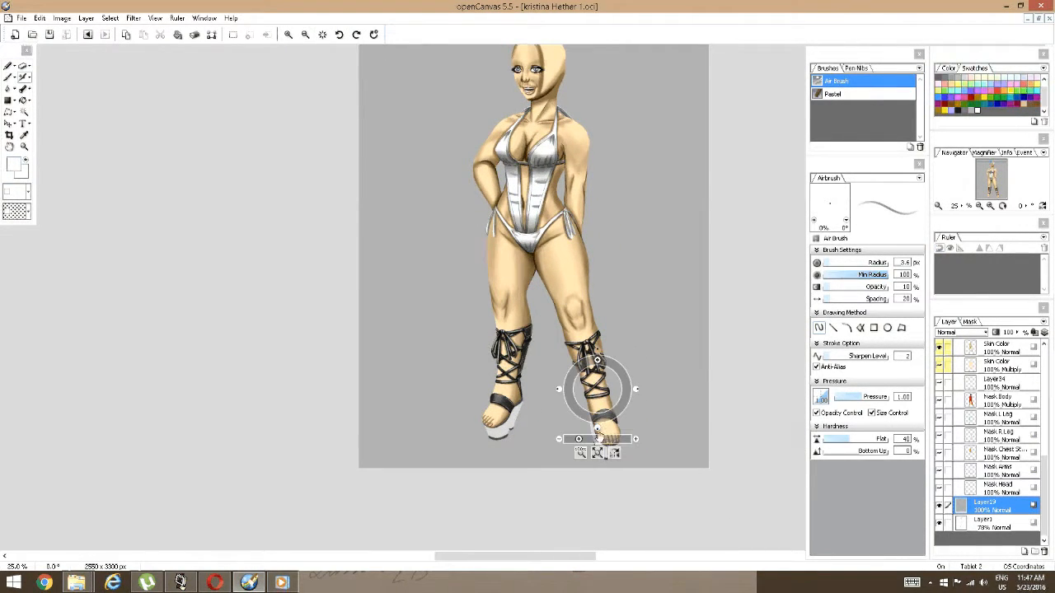
pyautogui.moveTo(580, 439); pyautogui.dragTo(587, 439)
pyautogui.moveTo(621, 212); pyautogui.dragTo(549, 107)
pyautogui.moveTo(535, 203); pyautogui.dragTo(534, 169)
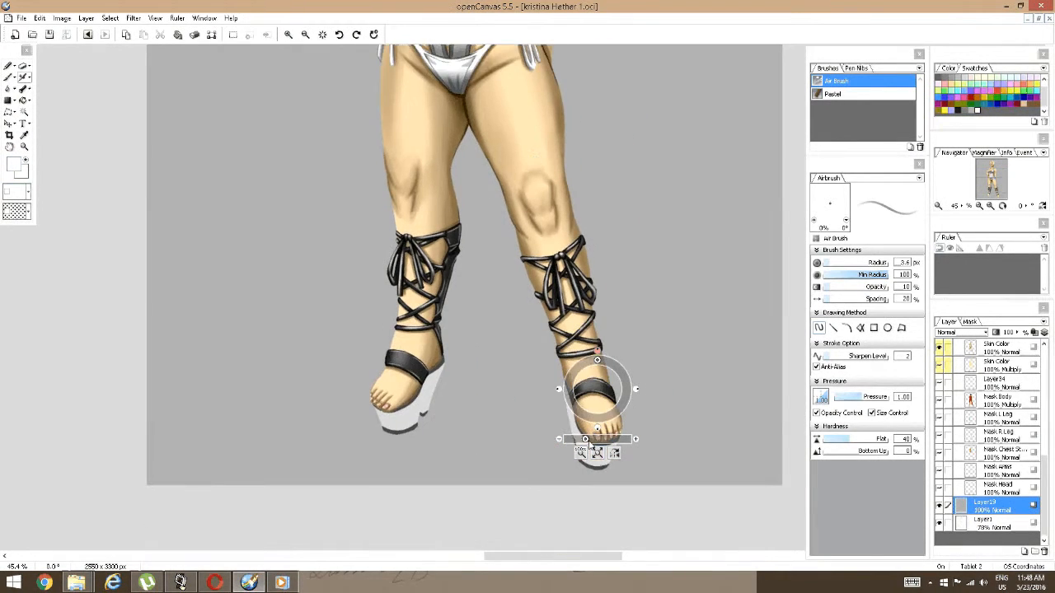
pyautogui.moveTo(585, 439); pyautogui.dragTo(597, 439)
pyautogui.moveTo(664, 451); pyautogui.dragTo(534, 318)
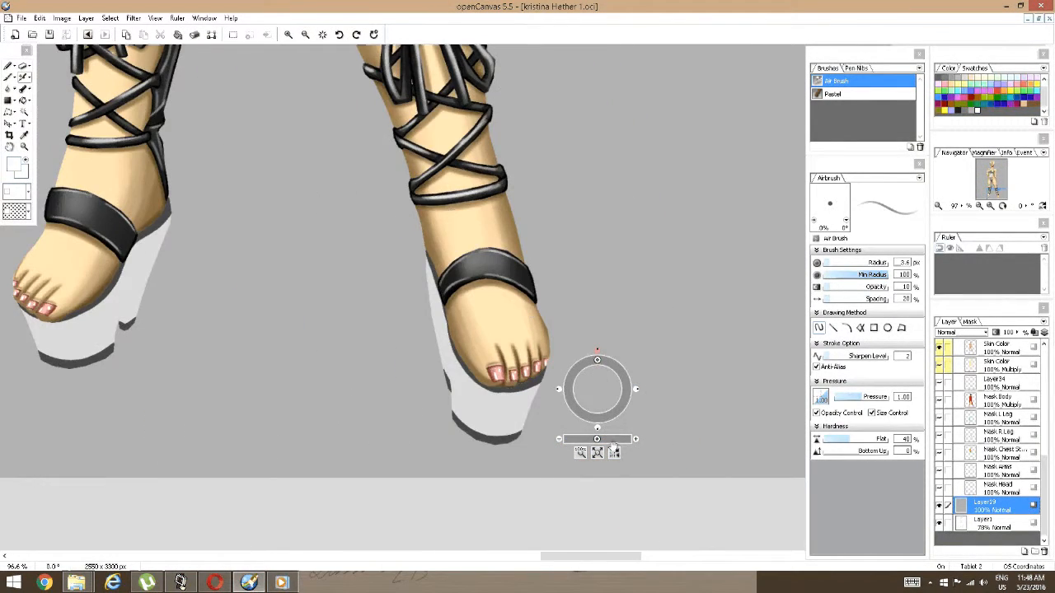
pyautogui.moveTo(597, 440); pyautogui.dragTo(618, 443)
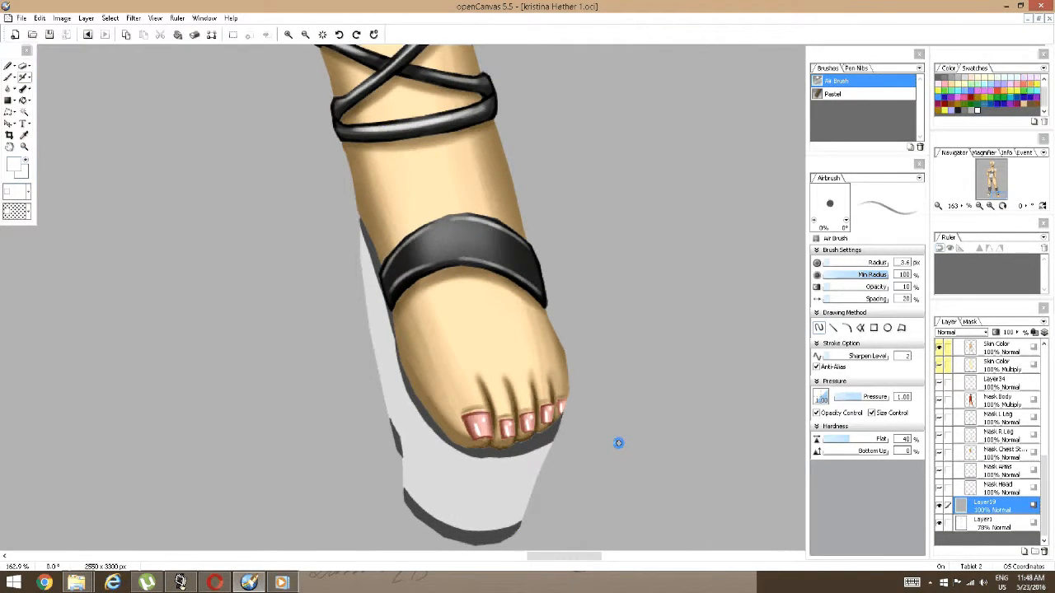
# Collapse the Skin Texture folder and expand the Mask Group among the high-heel layers.
pyautogui.scroll(5, 1022, 399)
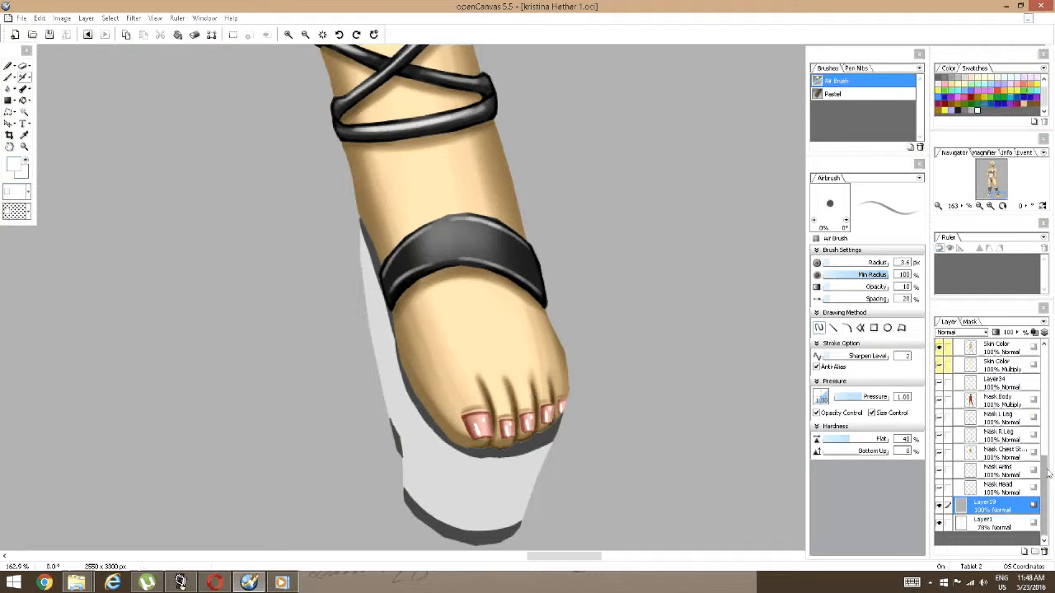
pyautogui.click(960, 434)
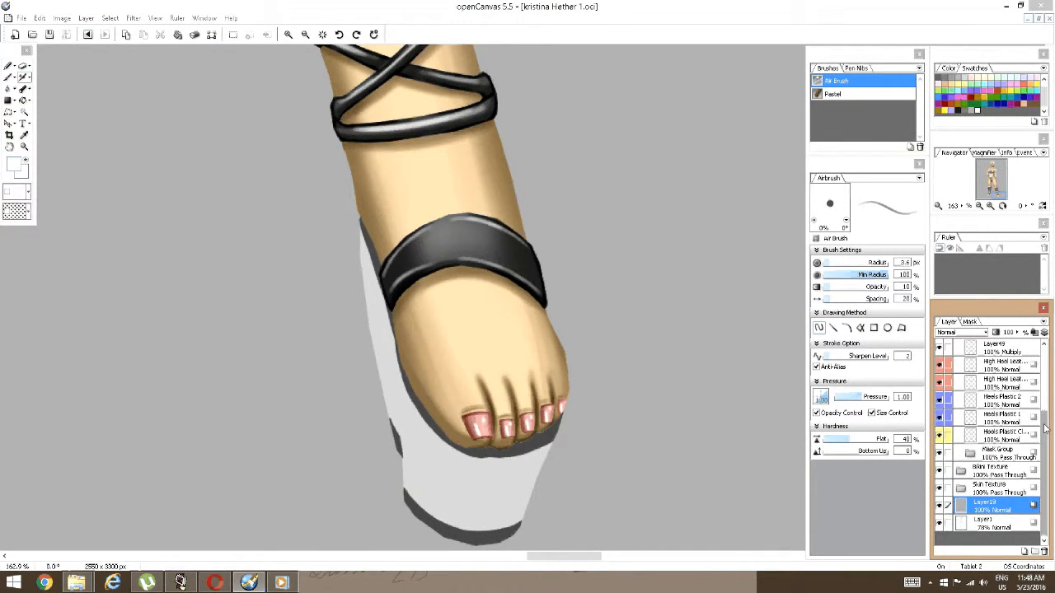
pyautogui.moveTo(1044, 427); pyautogui.dragTo(1053, 363)
pyautogui.scroll(-3, 989, 462)
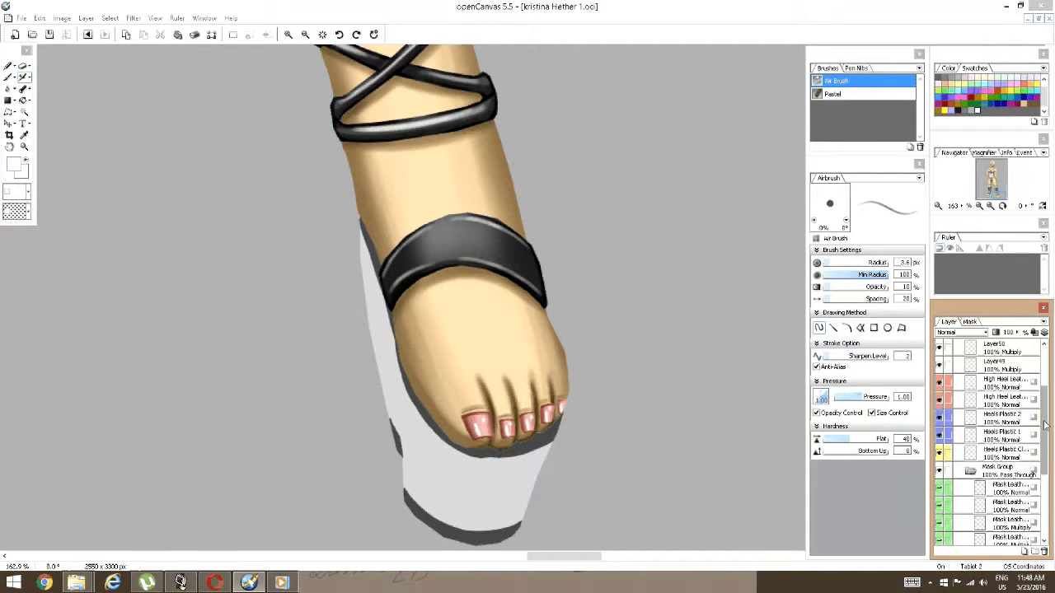
pyautogui.scroll(-1, 1008, 411)
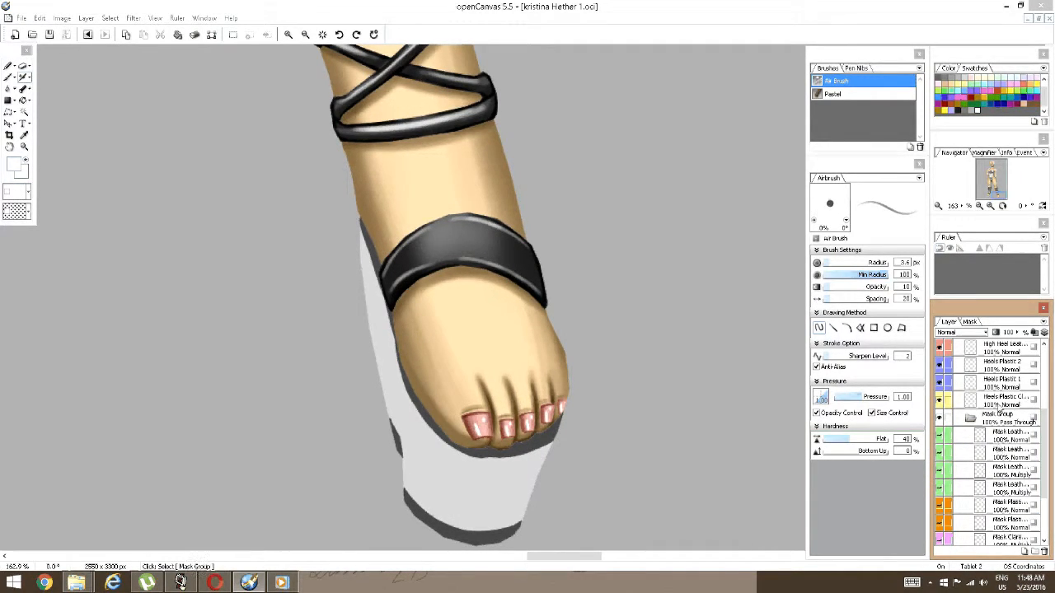
pyautogui.scroll(-1, 980, 494)
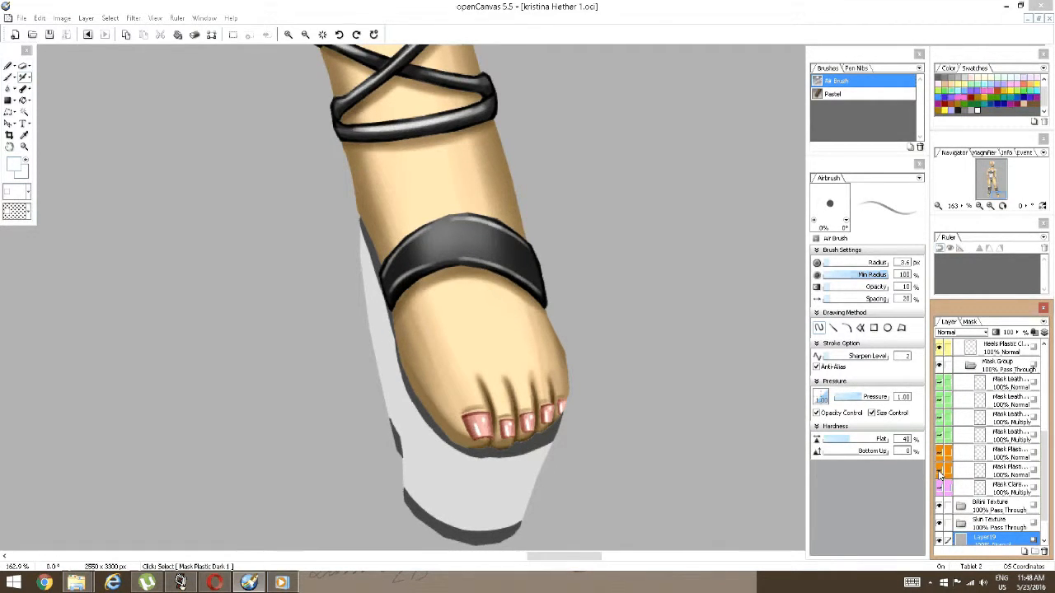
pyautogui.scroll(3, 950, 470)
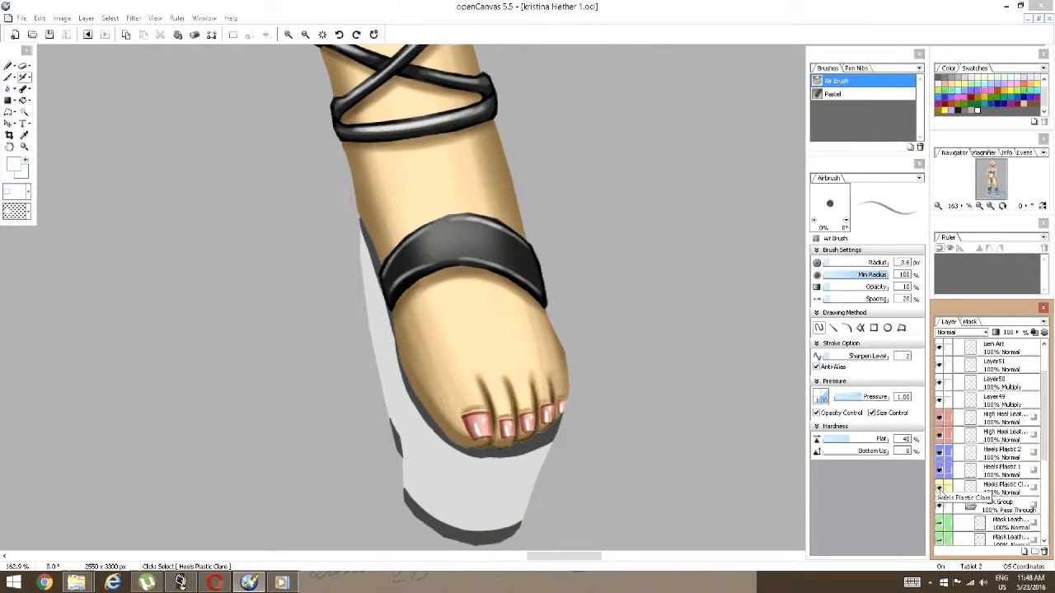
# Hide and reshow the Heels Plastic Clare and Heels Plastic 1 layers to identify which shoe parts they hold.
pyautogui.click(938, 489)
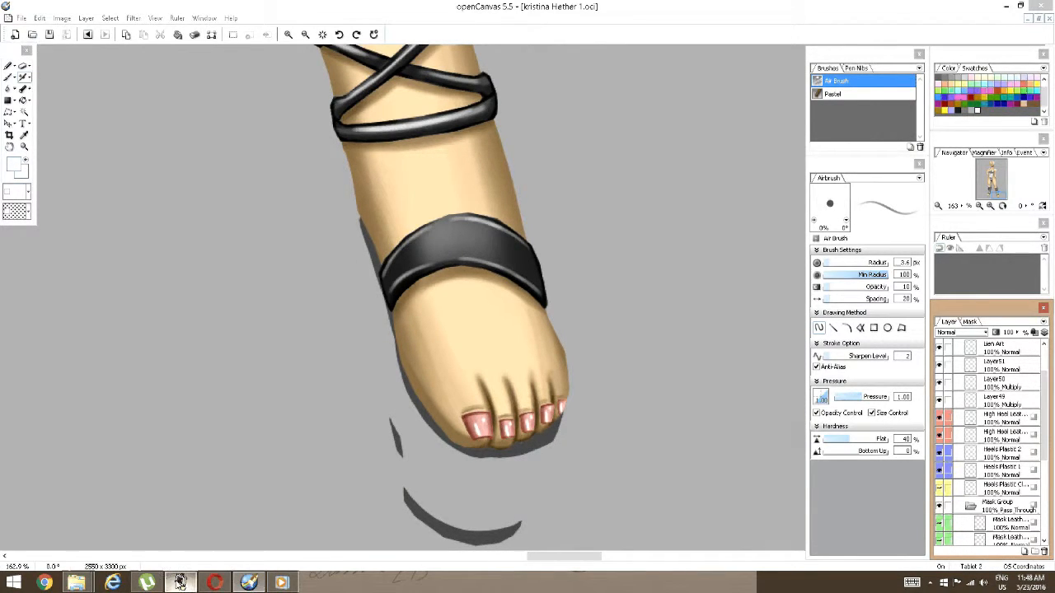
pyautogui.click(181, 582)
pyautogui.click(180, 583)
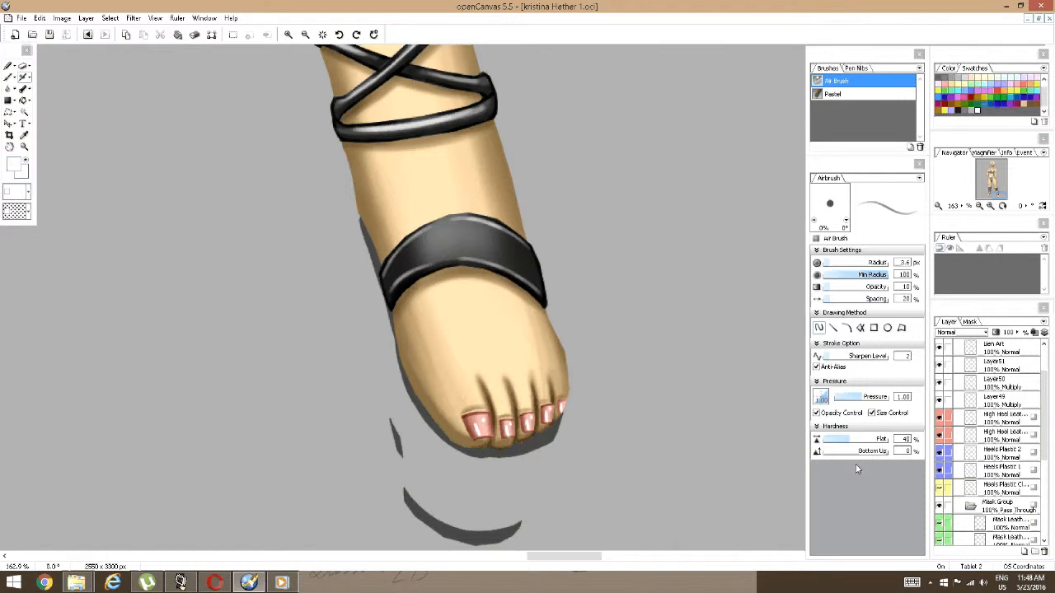
pyautogui.click(938, 488)
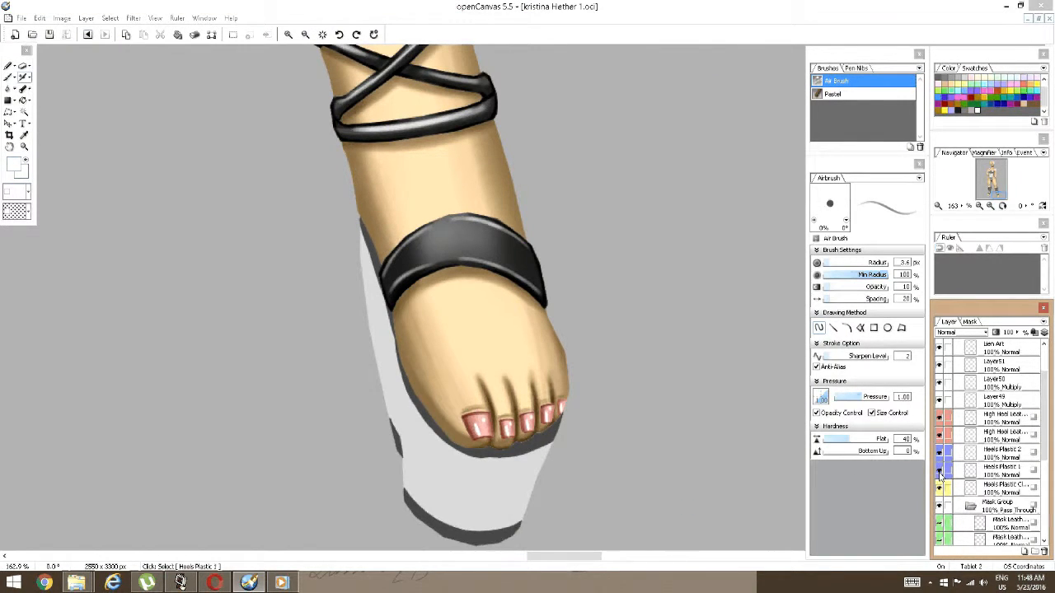
pyautogui.click(940, 474)
pyautogui.click(939, 474)
# On the Heels Plastic 1 layer, select the dark sole rim around the figure's left foot with the Magic Wand.
pyautogui.click(979, 472)
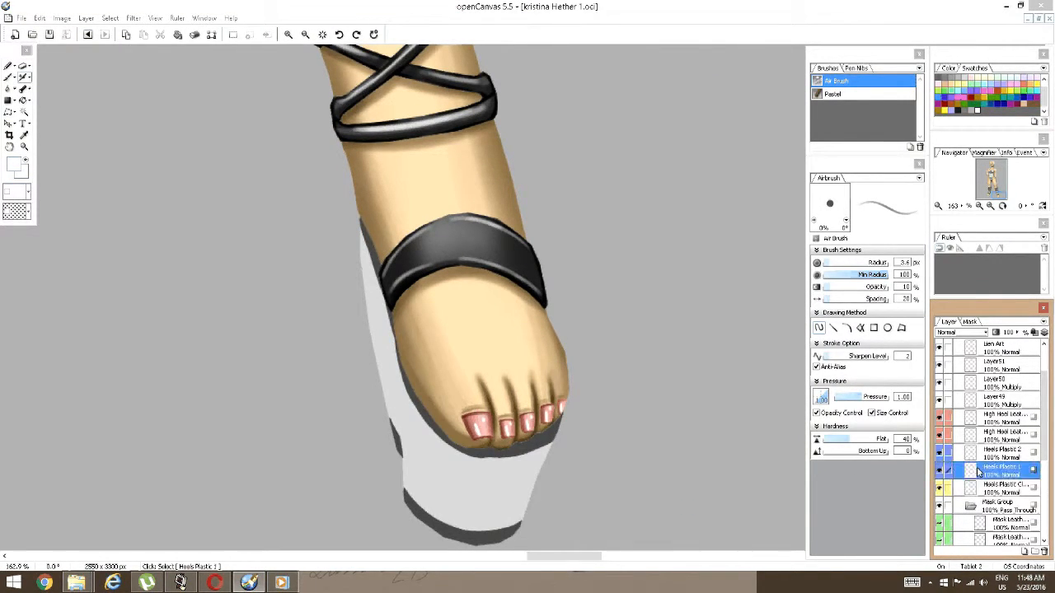
pyautogui.scroll(-1, 980, 474)
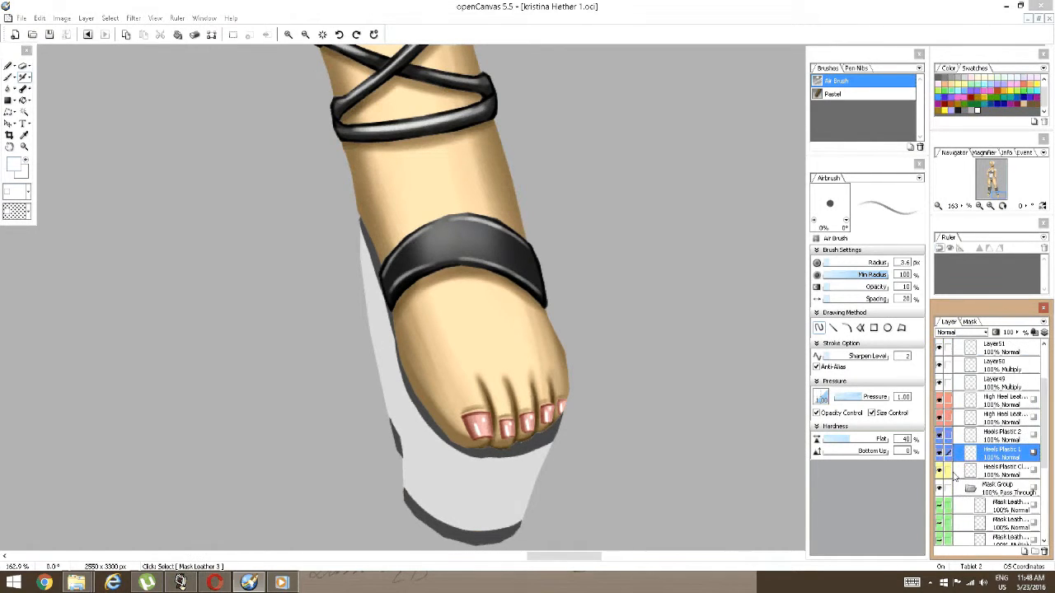
pyautogui.click(25, 112)
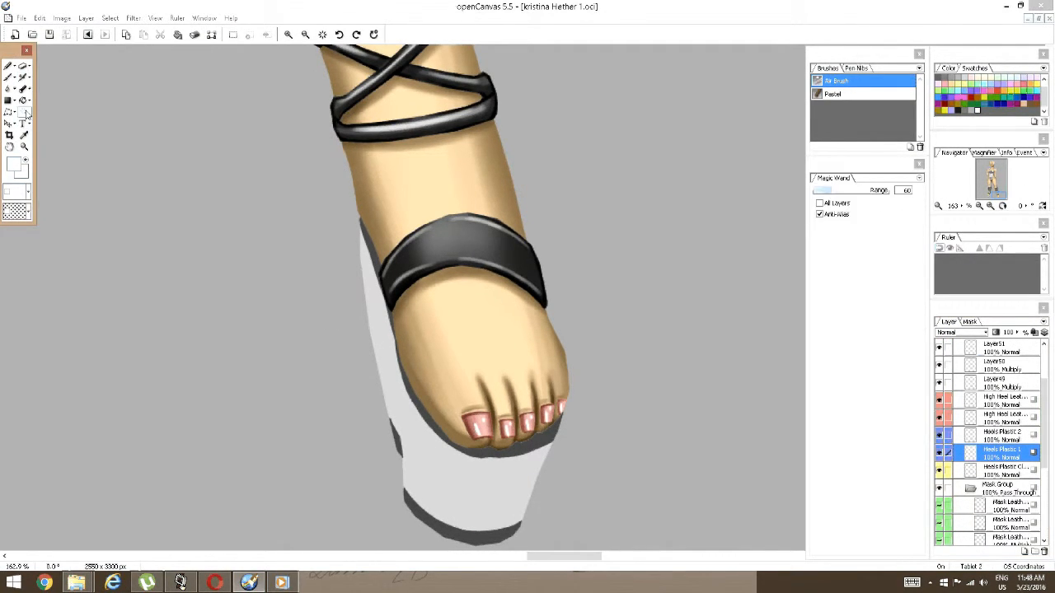
pyautogui.click(420, 403)
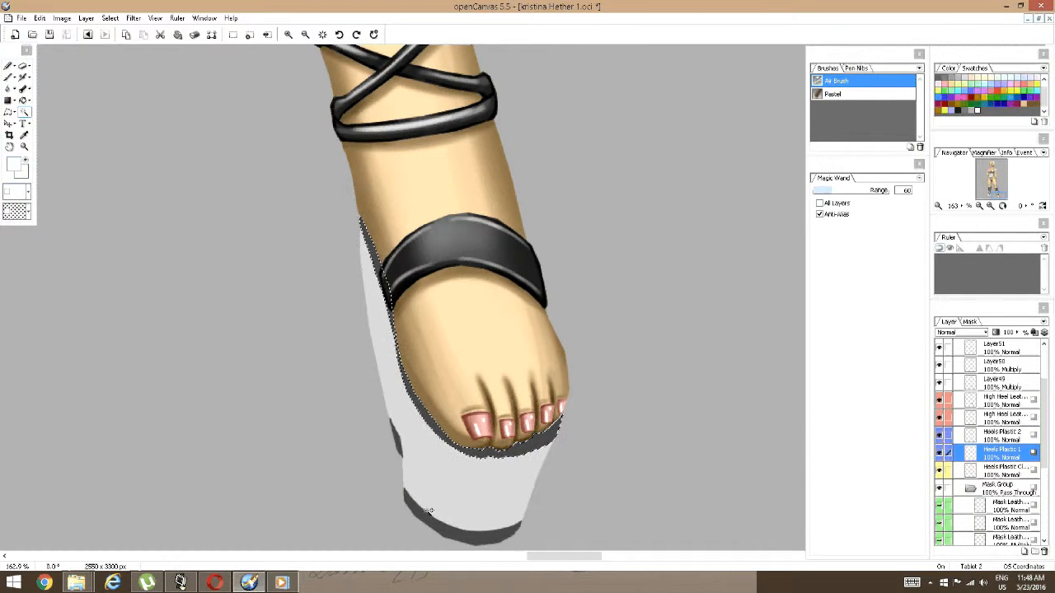
# Pick the near-black swatch as the drawing colour and switch to the Airbrush.
pyautogui.press('space')
pyautogui.moveTo(463, 296); pyautogui.dragTo(442, 321)
pyautogui.scroll(2, 406, 325)
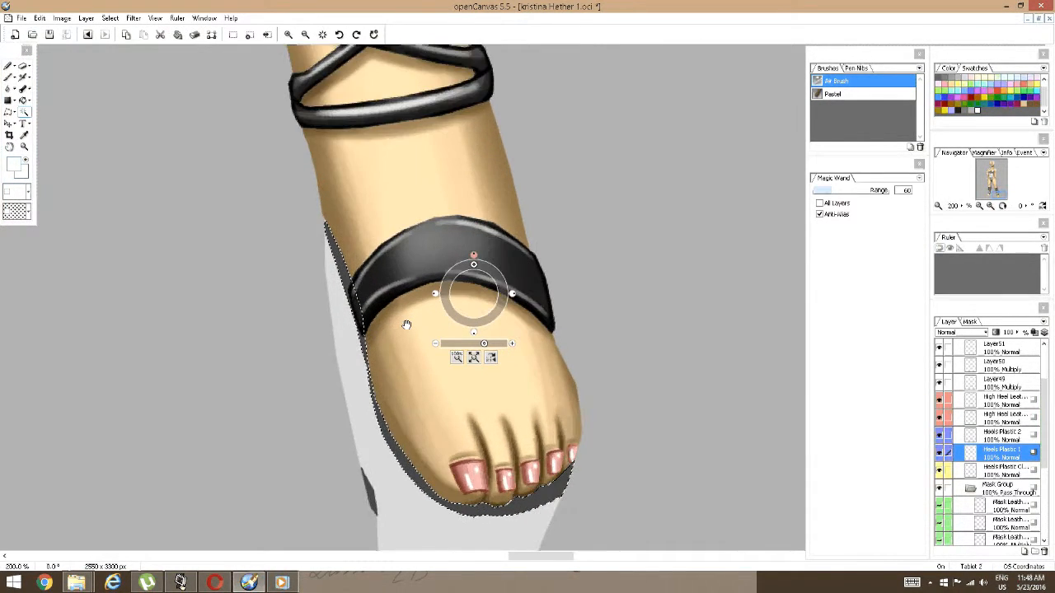
pyautogui.moveTo(470, 264); pyautogui.dragTo(499, 279)
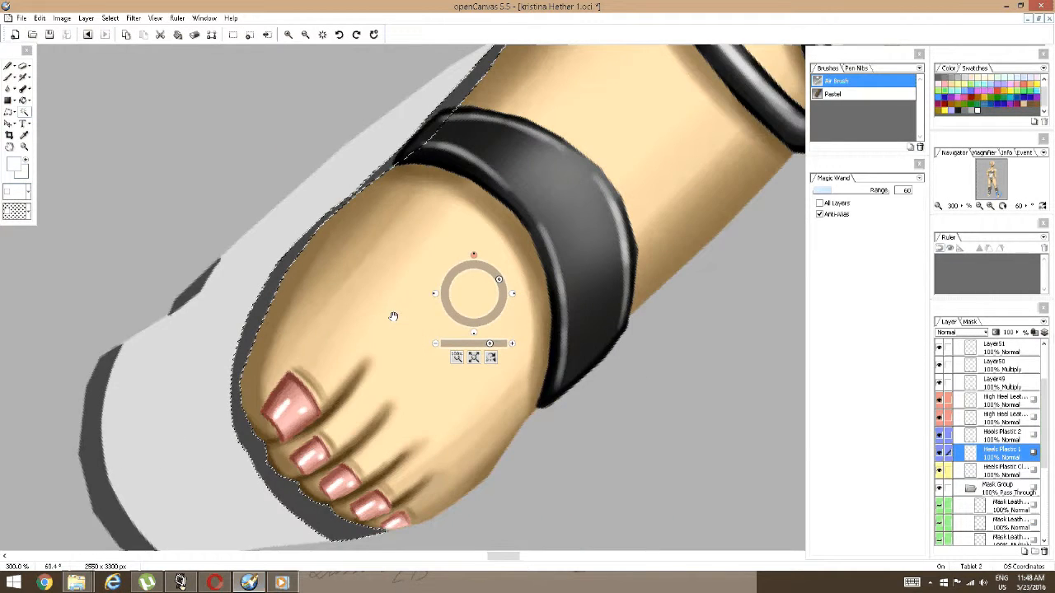
pyautogui.moveTo(393, 316); pyautogui.dragTo(446, 391)
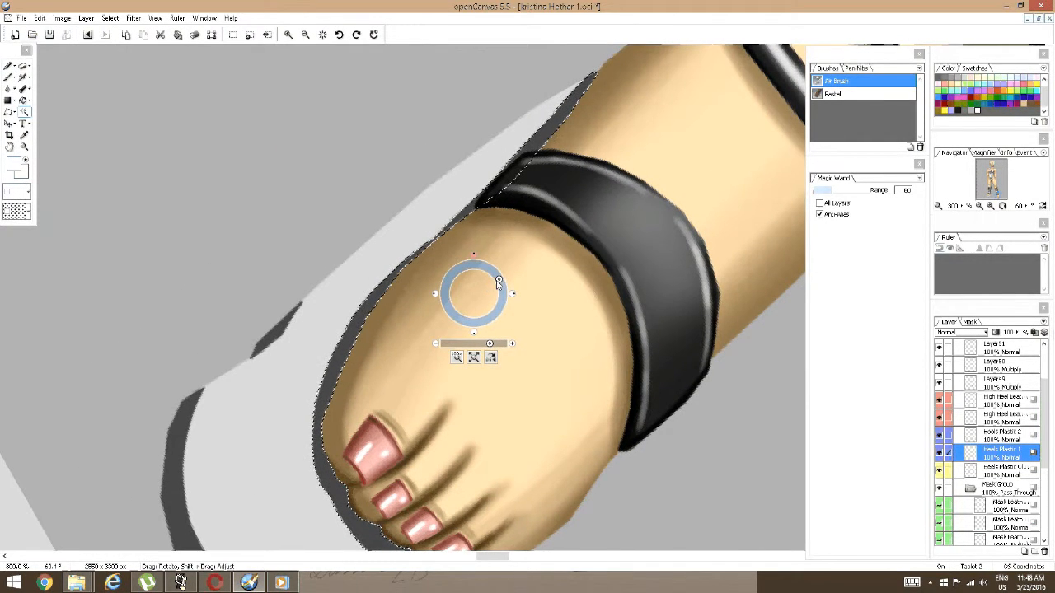
pyautogui.moveTo(498, 279); pyautogui.dragTo(415, 357)
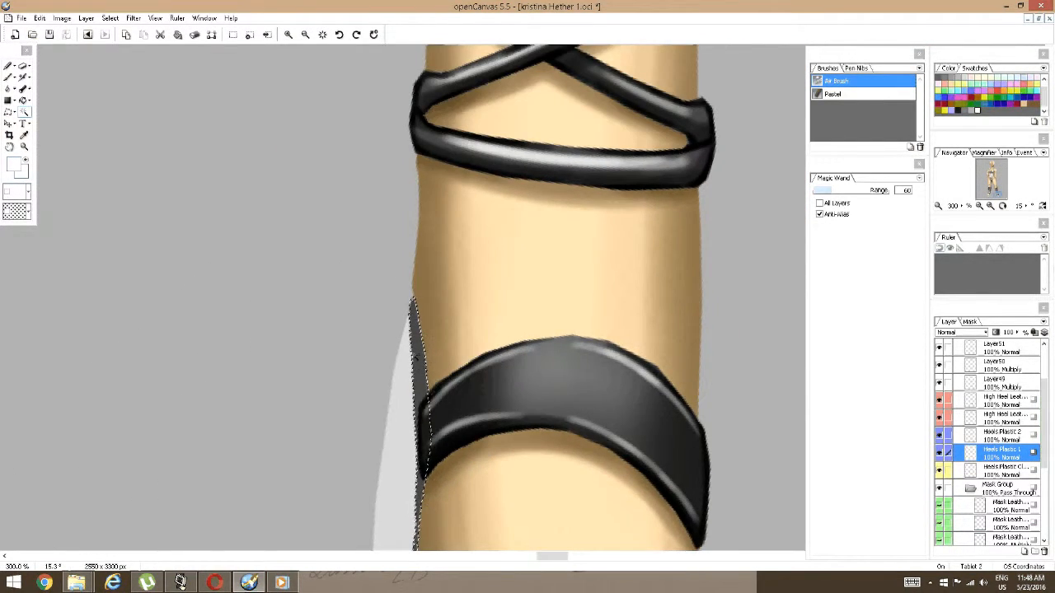
pyautogui.scroll(1, 416, 357)
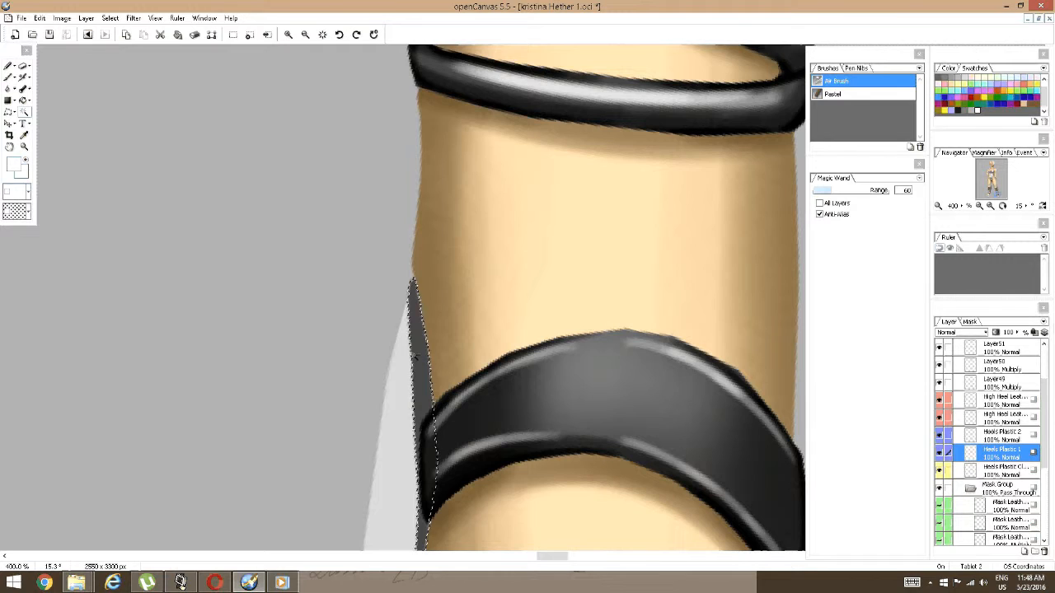
pyautogui.click(959, 110)
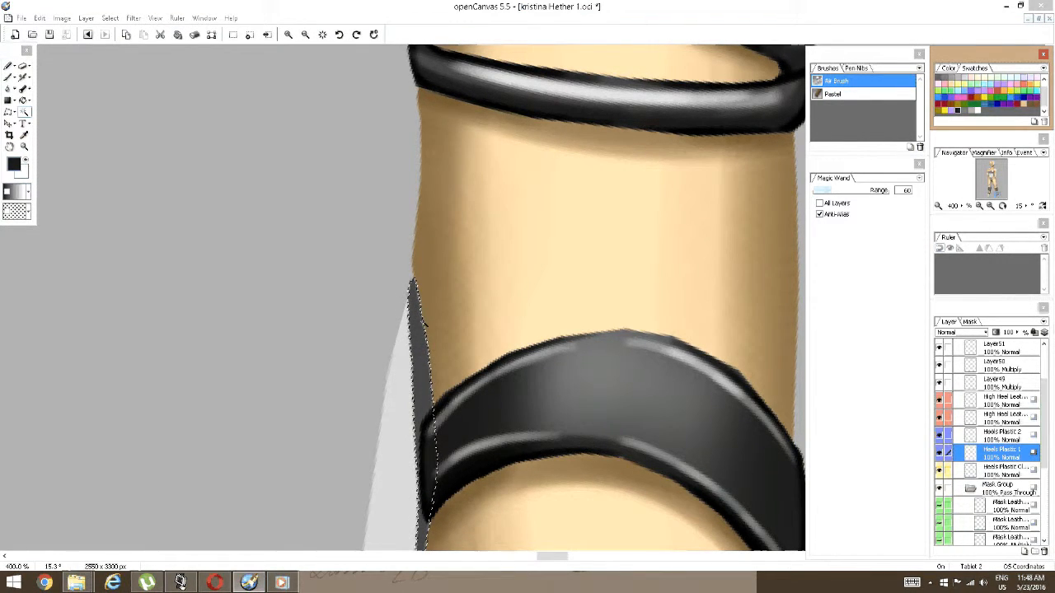
pyautogui.click(23, 77)
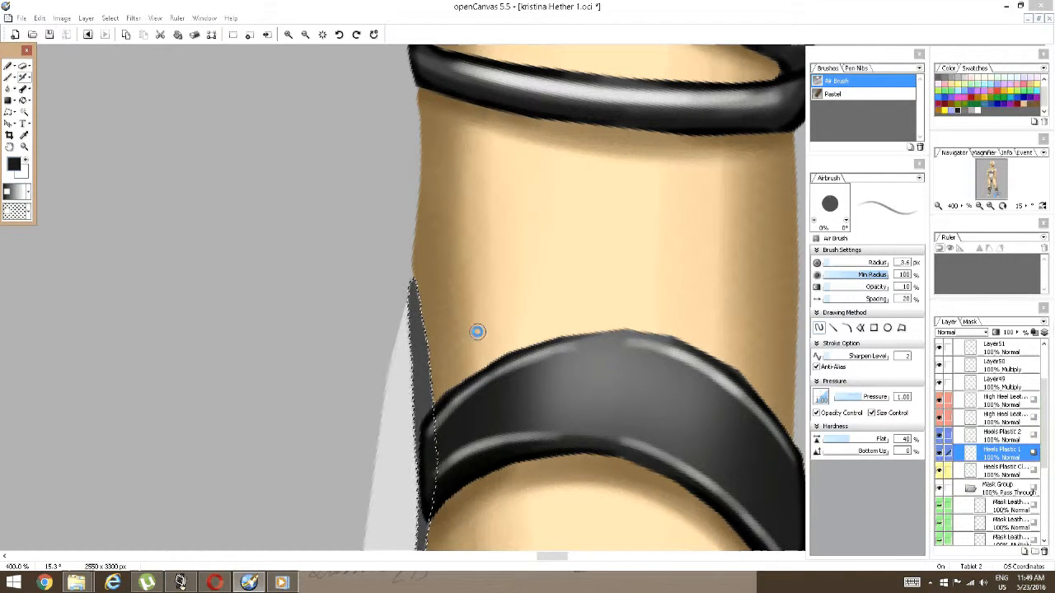
# Try airbrushing dark shading on the selected sole rim at its ankle end and in front of the toes.
pyautogui.moveTo(414, 282)
pyautogui.mouseDown()
pyautogui.moveTo(415, 403)
pyautogui.moveTo(381, 218)
pyautogui.mouseUp()
pyautogui.press('space')
pyautogui.moveTo(495, 511); pyautogui.dragTo(441, 215)
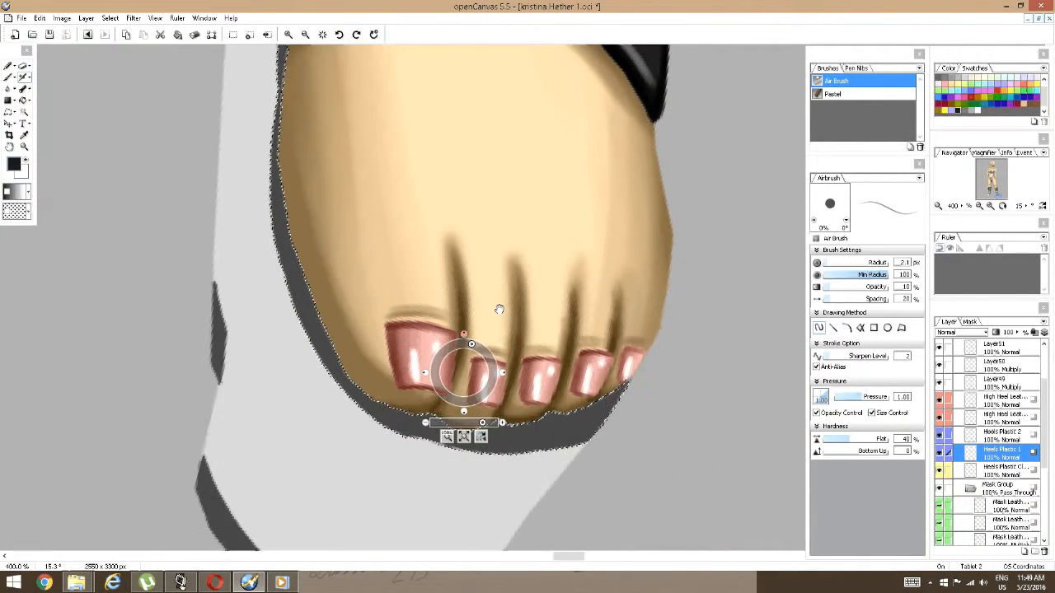
pyautogui.moveTo(483, 351); pyautogui.dragTo(474, 402)
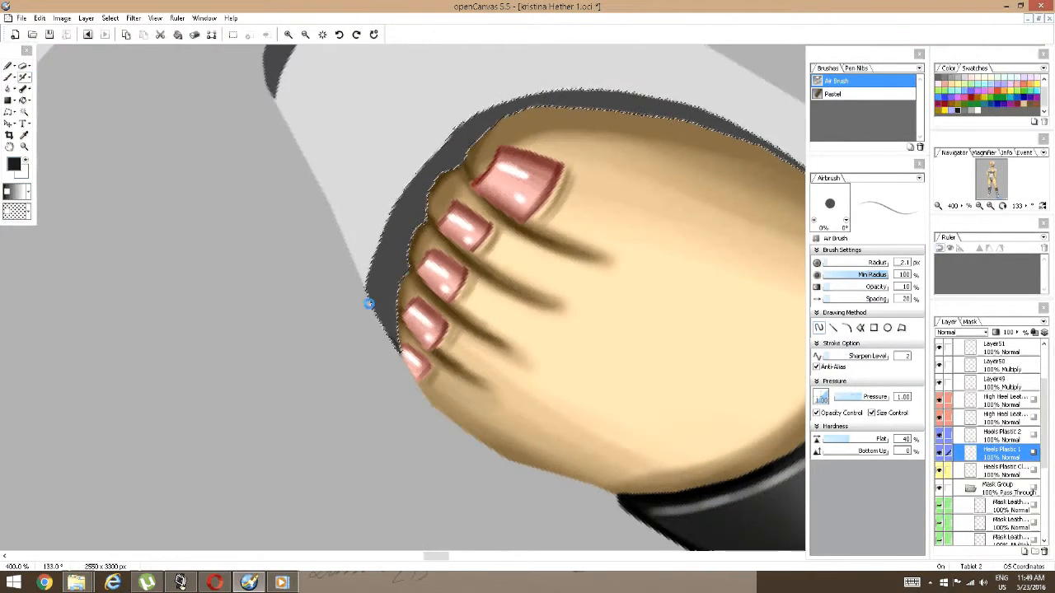
pyautogui.moveTo(380, 316)
pyautogui.mouseDown()
pyautogui.moveTo(361, 264)
pyautogui.moveTo(415, 259)
pyautogui.moveTo(412, 244)
pyautogui.mouseUp()
# Try darkening the selected rim's edges along the side of the foot, from the toes up past the strap.
pyautogui.press('space')
pyautogui.moveTo(394, 375)
pyautogui.mouseDown()
pyautogui.moveTo(365, 299)
pyautogui.moveTo(381, 216)
pyautogui.moveTo(412, 213)
pyautogui.moveTo(427, 175)
pyautogui.moveTo(417, 302)
pyautogui.mouseUp()
pyautogui.press('space')
pyautogui.moveTo(367, 346)
pyautogui.mouseDown()
pyautogui.moveTo(393, 243)
pyautogui.moveTo(369, 437)
pyautogui.mouseUp()
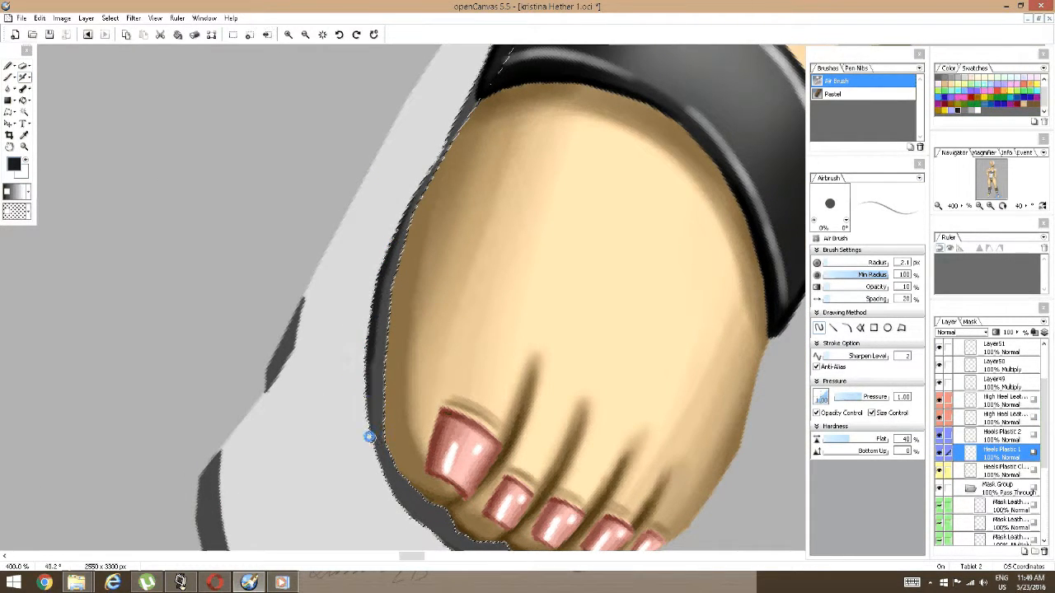
pyautogui.press('space')
pyautogui.moveTo(386, 265); pyautogui.dragTo(360, 461)
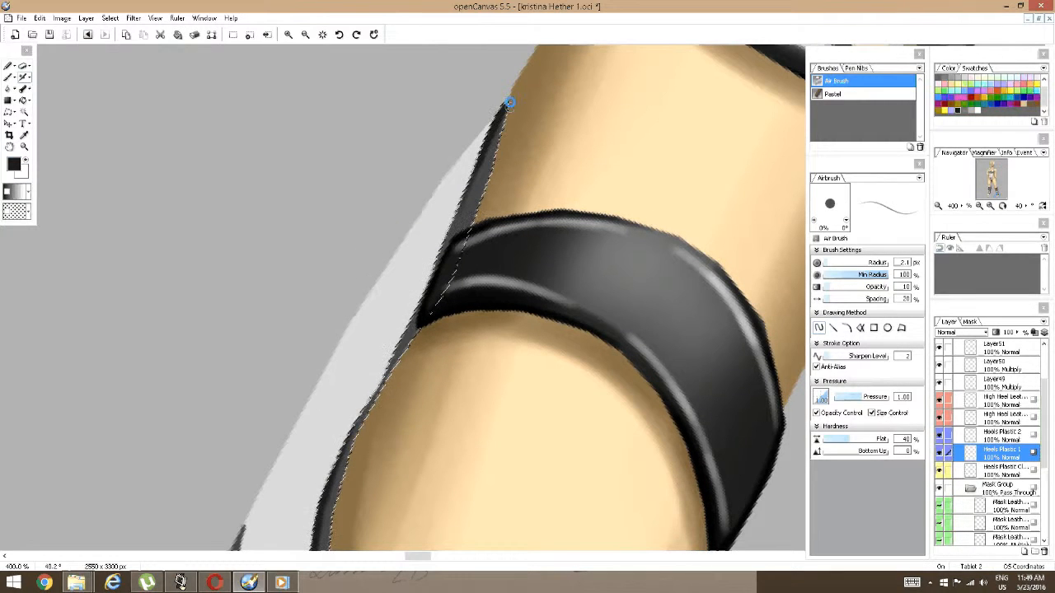
pyautogui.moveTo(499, 157); pyautogui.dragTo(480, 211)
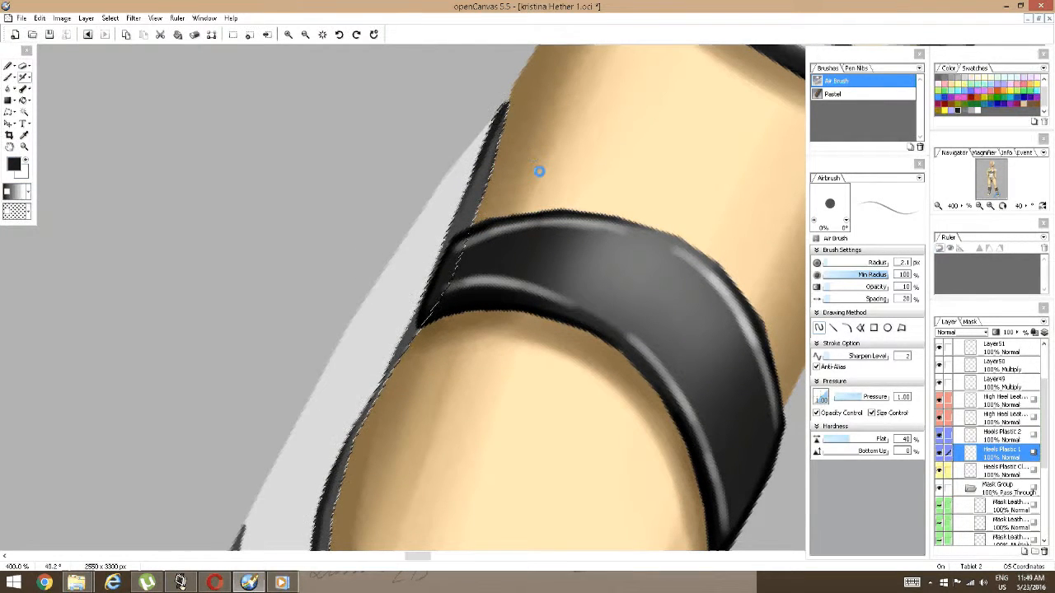
# Make the Line Art 2 layer in the High Heels Texture folder the active layer.
pyautogui.scroll(-3, 550, 281)
pyautogui.press('space')
pyautogui.moveTo(565, 304); pyautogui.dragTo(529, 303)
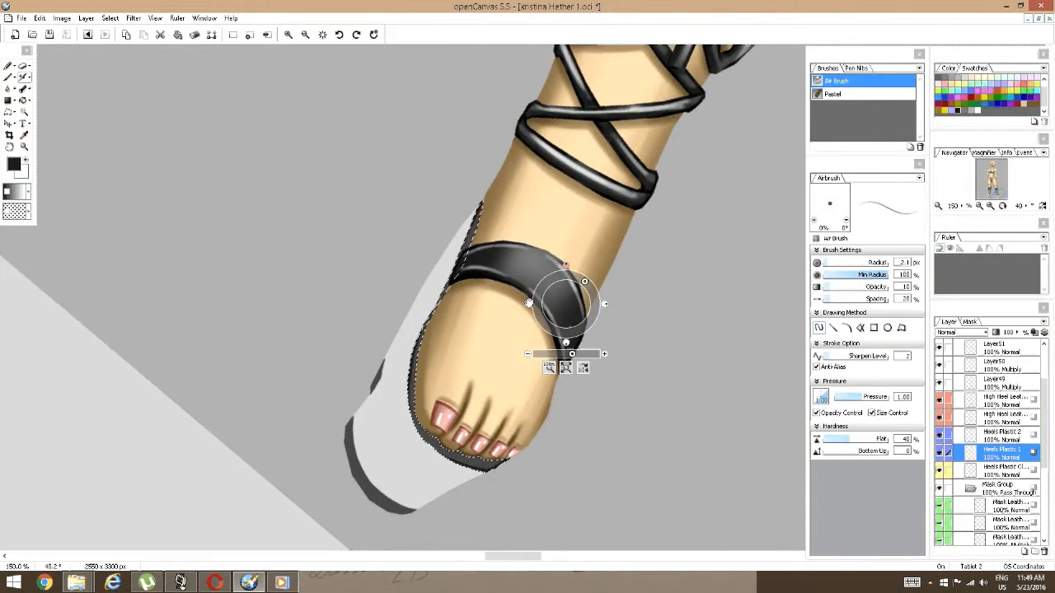
pyautogui.moveTo(585, 278); pyautogui.dragTo(569, 269)
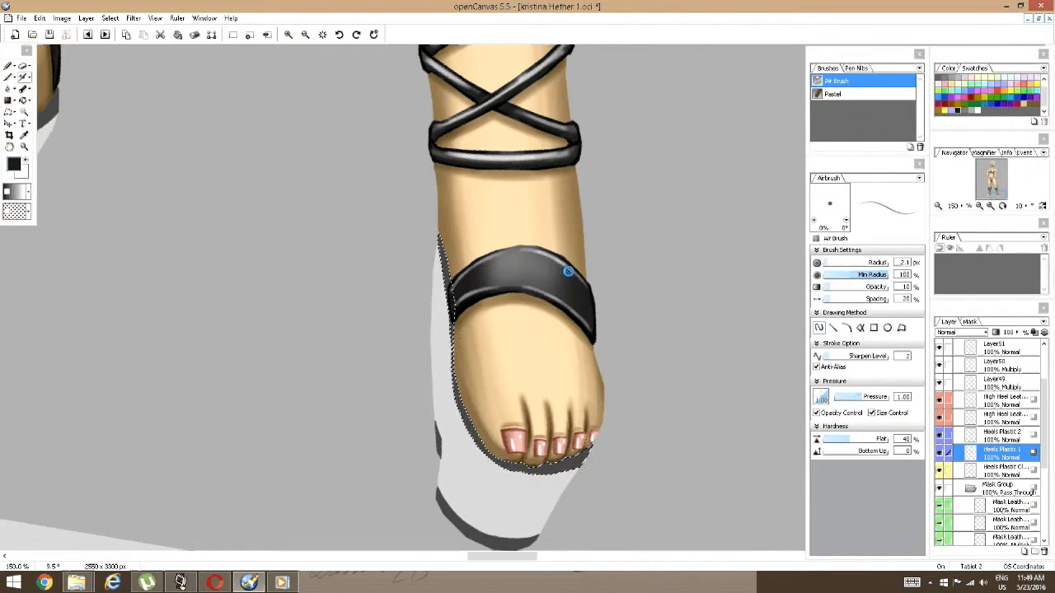
pyautogui.moveTo(1044, 420); pyautogui.dragTo(1047, 389)
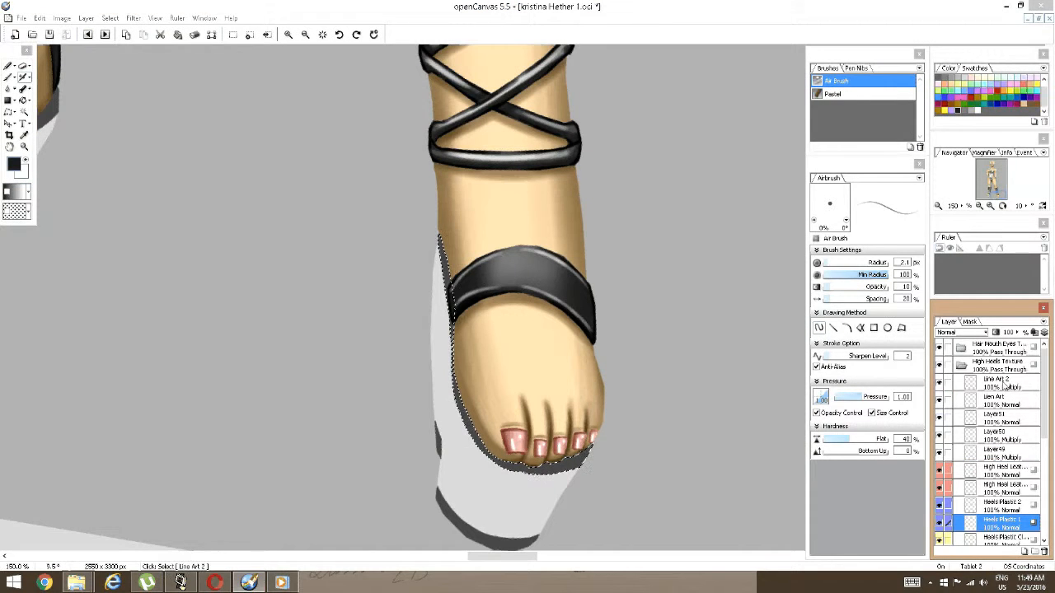
pyautogui.click(998, 382)
# Airbrush near-black shading along the outer edge of the selected rim's ankle end on the Line Art 2 layer.
pyautogui.press('space')
pyautogui.moveTo(515, 318); pyautogui.dragTo(608, 286)
pyautogui.press('space')
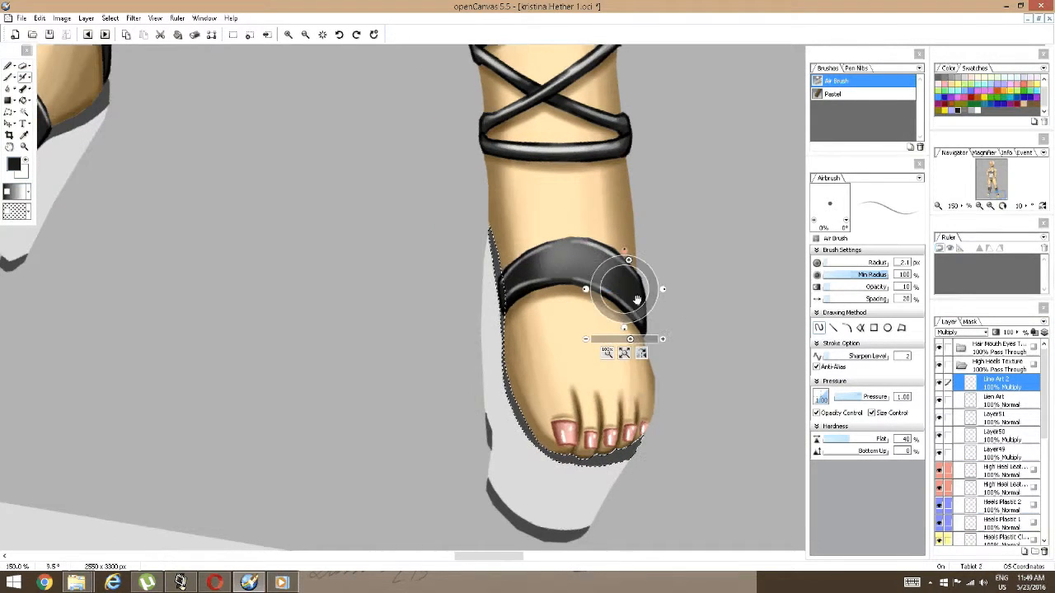
pyautogui.moveTo(630, 338); pyautogui.dragTo(641, 338)
pyautogui.moveTo(549, 292); pyautogui.dragTo(535, 450)
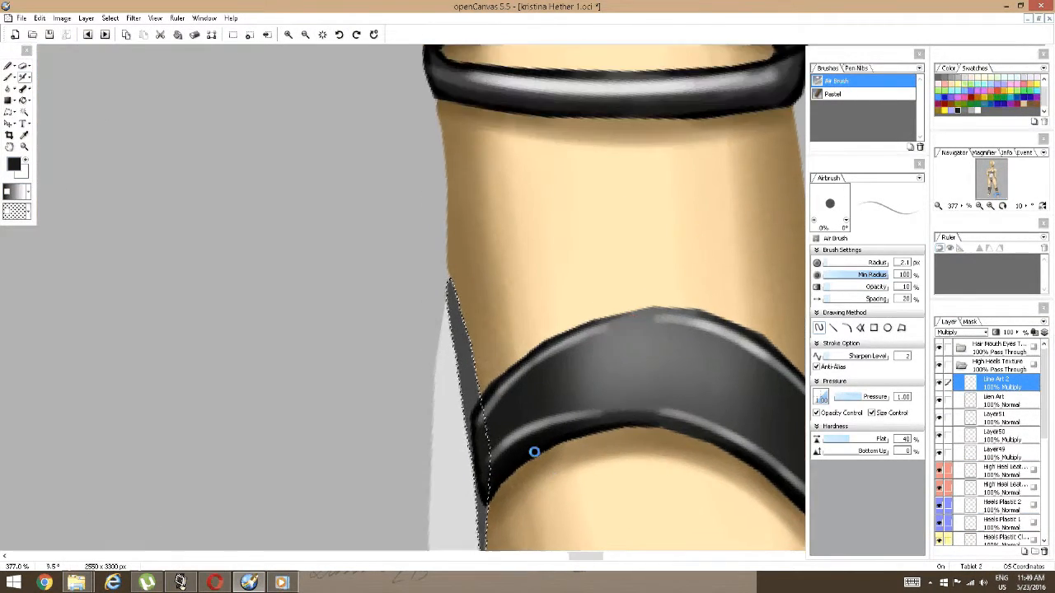
pyautogui.moveTo(456, 361); pyautogui.dragTo(448, 281)
pyautogui.moveTo(468, 412); pyautogui.dragTo(455, 344)
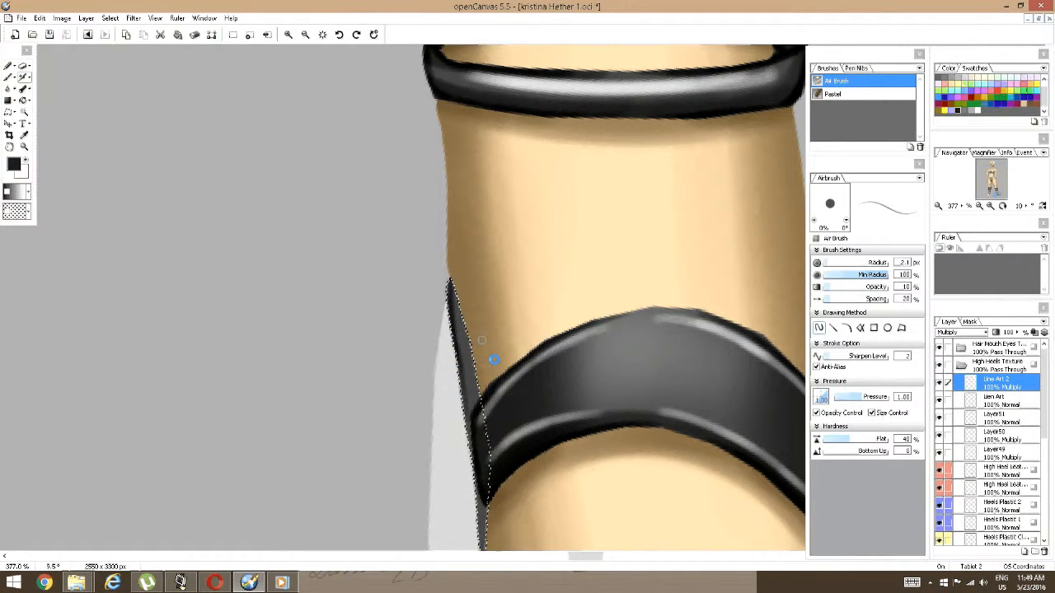
# Airbrush near-black shading along the outer edge of the selected rim beside the strap and around the smaller toes.
pyautogui.press('space')
pyautogui.moveTo(514, 406)
pyautogui.mouseDown()
pyautogui.moveTo(430, 343)
pyautogui.moveTo(344, 203)
pyautogui.mouseUp()
pyautogui.moveTo(518, 377); pyautogui.dragTo(537, 425)
pyautogui.moveTo(245, 235); pyautogui.dragTo(403, 344)
pyautogui.moveTo(337, 365)
pyautogui.mouseDown()
pyautogui.moveTo(350, 394)
pyautogui.moveTo(308, 285)
pyautogui.moveTo(314, 354)
pyautogui.moveTo(318, 299)
pyautogui.moveTo(388, 181)
pyautogui.moveTo(371, 251)
pyautogui.moveTo(337, 314)
pyautogui.mouseUp()
pyautogui.press('space')
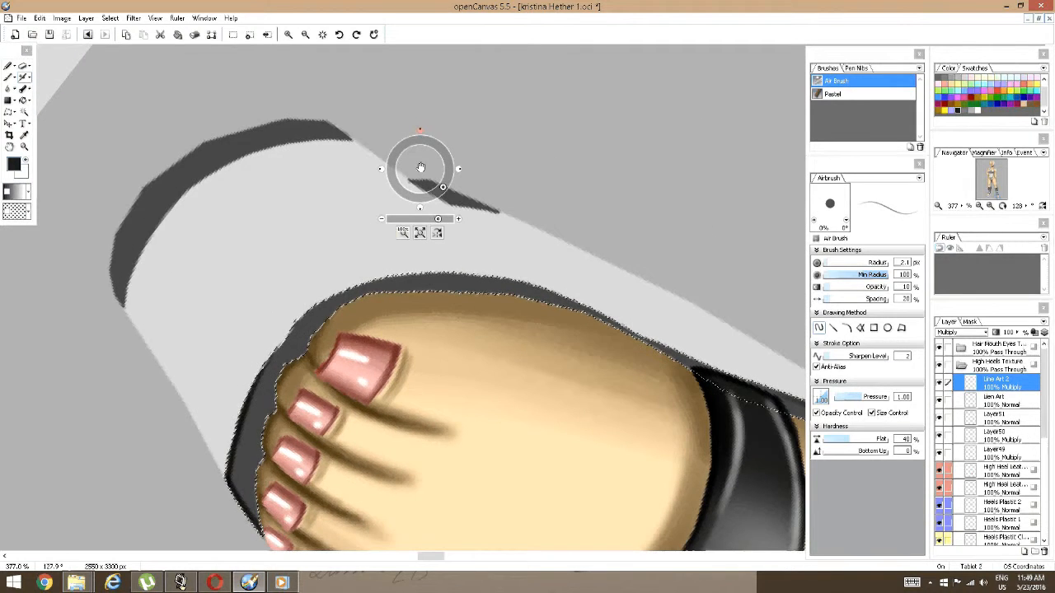
# Darken the selected rim's outer edge along the side of the foot, from the big toe up to the strap.
pyautogui.moveTo(441, 186); pyautogui.dragTo(448, 157)
pyautogui.moveTo(513, 205); pyautogui.dragTo(447, 168)
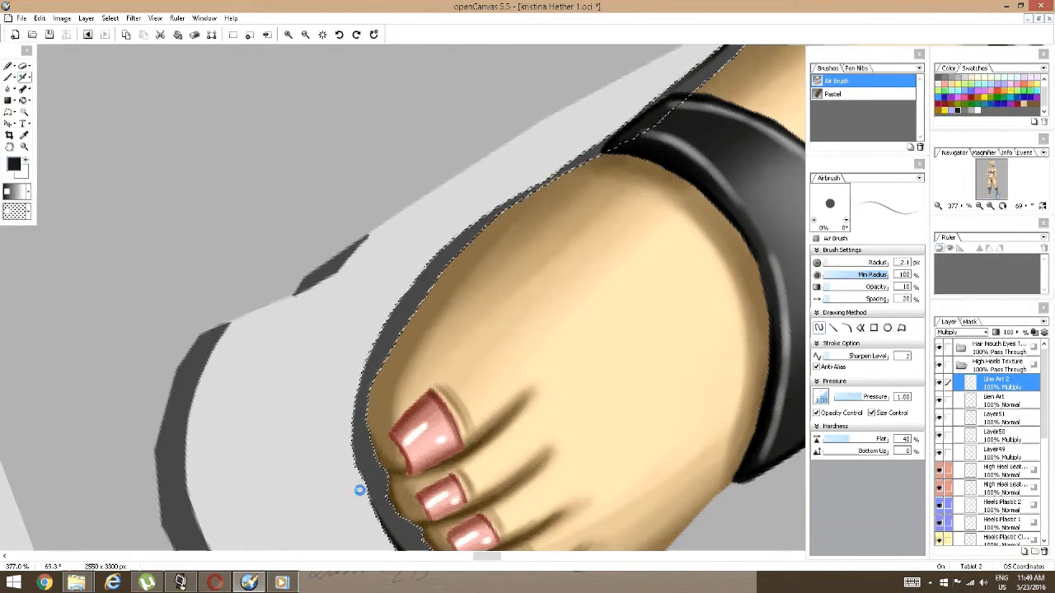
pyautogui.moveTo(357, 420)
pyautogui.mouseDown()
pyautogui.moveTo(402, 295)
pyautogui.moveTo(461, 230)
pyautogui.moveTo(505, 201)
pyautogui.mouseUp()
pyautogui.press('space')
pyautogui.moveTo(633, 209); pyautogui.dragTo(529, 354)
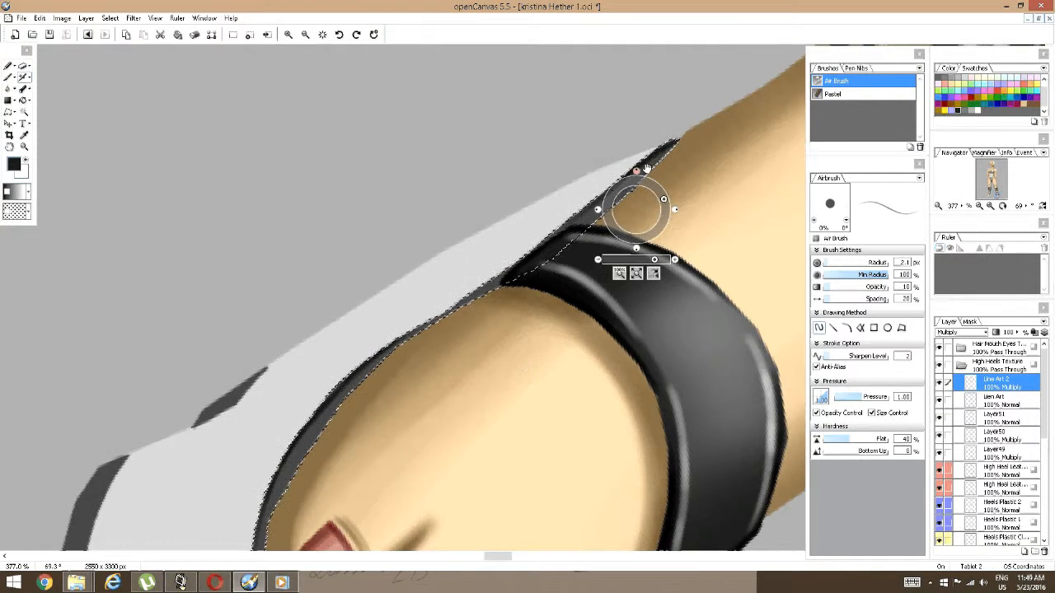
pyautogui.moveTo(665, 201); pyautogui.dragTo(645, 180)
pyautogui.moveTo(655, 260); pyautogui.dragTo(643, 259)
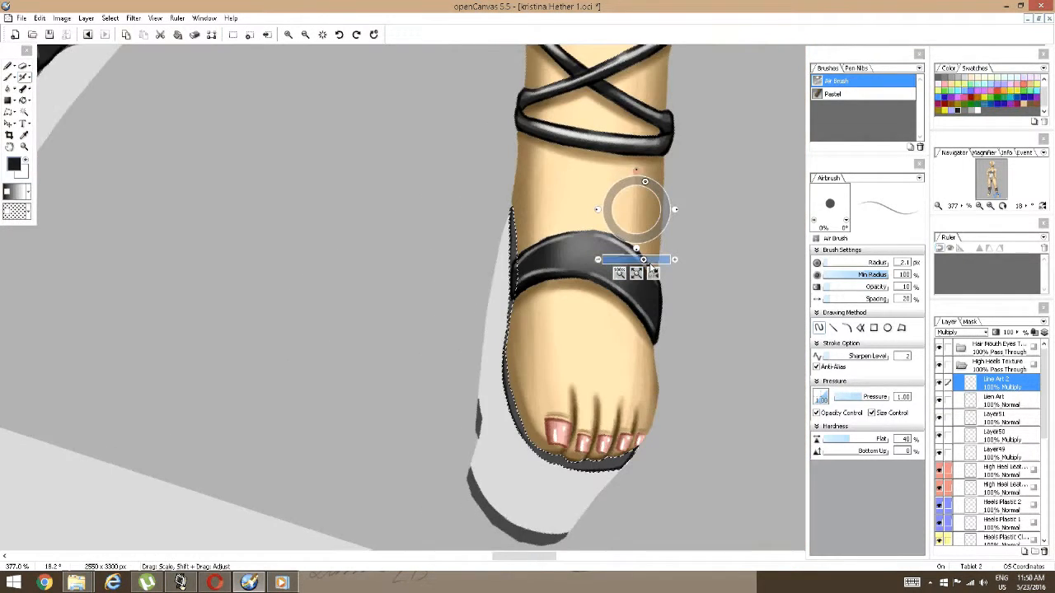
pyautogui.moveTo(627, 313); pyautogui.dragTo(589, 289)
pyautogui.moveTo(644, 259); pyautogui.dragTo(649, 260)
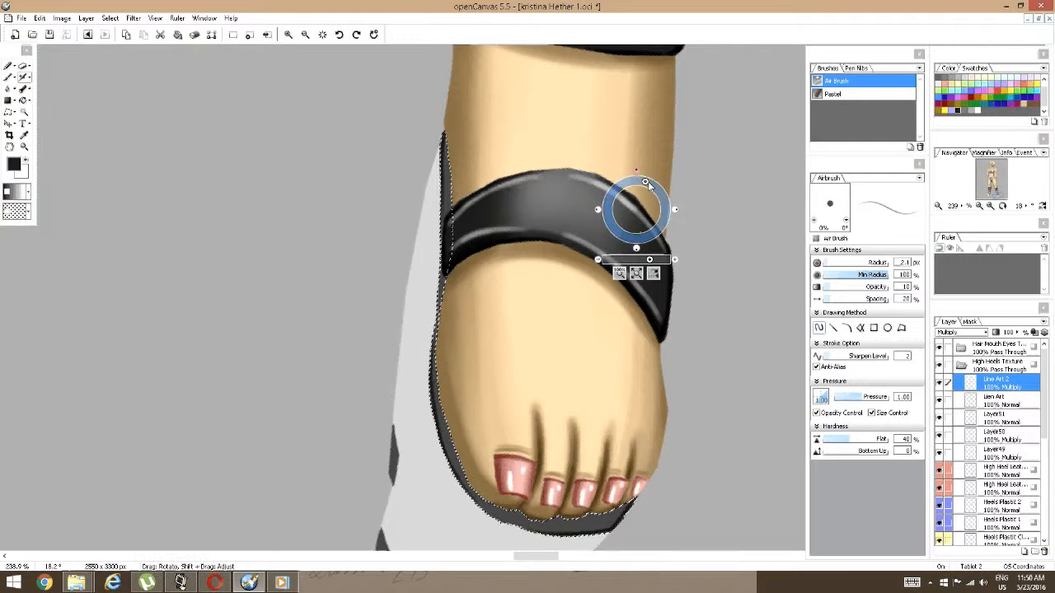
pyautogui.moveTo(655, 192); pyautogui.dragTo(626, 234)
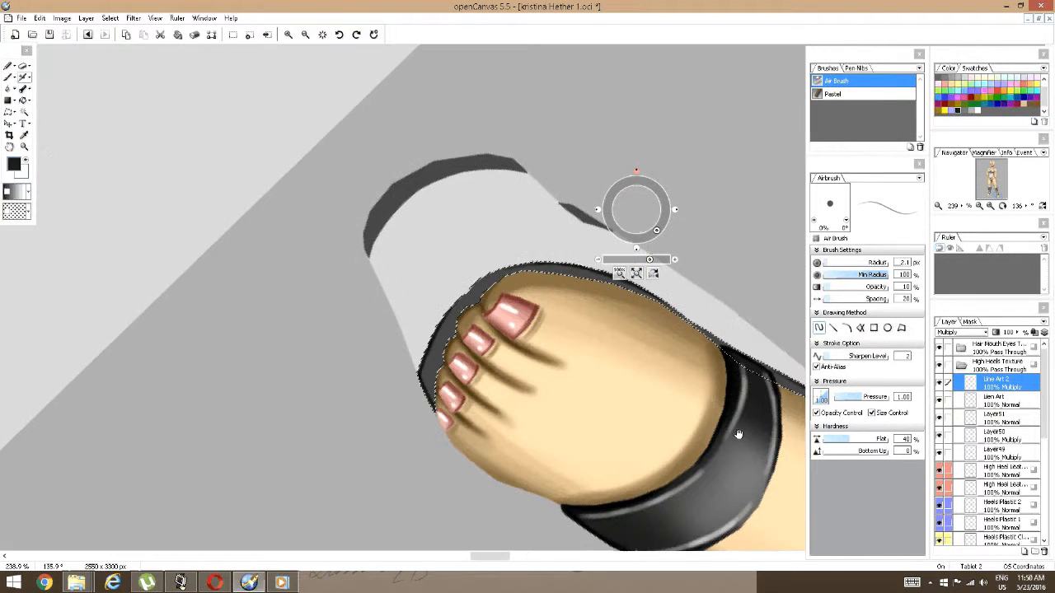
# Set the paint colour to mid-grey and the Airbrush's Flat hardness to 0 %, and make Layer50 the active layer.
pyautogui.click(999, 452)
pyautogui.click(969, 113)
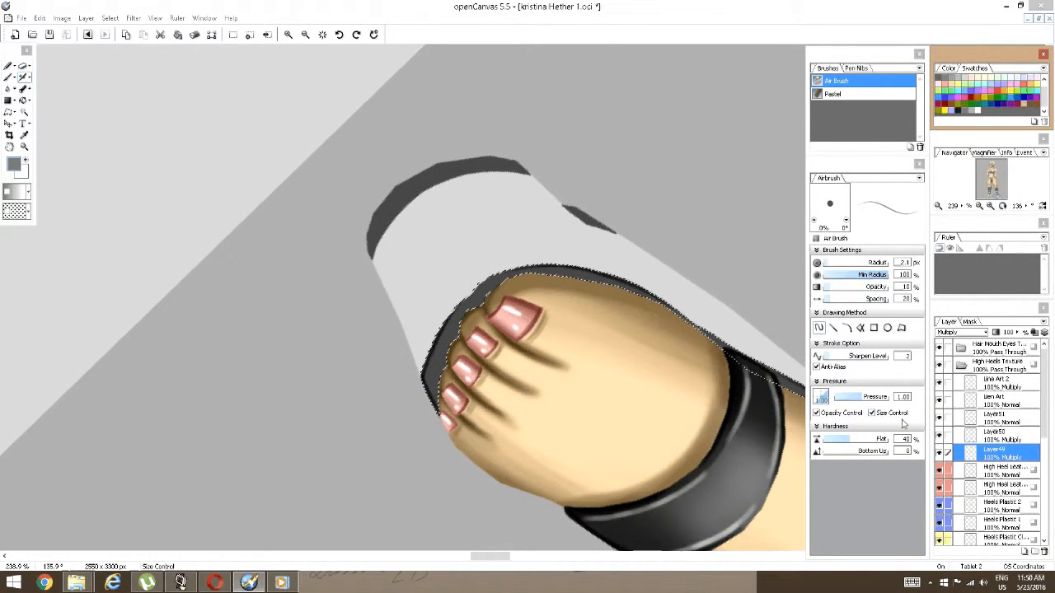
pyautogui.moveTo(872, 445); pyautogui.dragTo(824, 445)
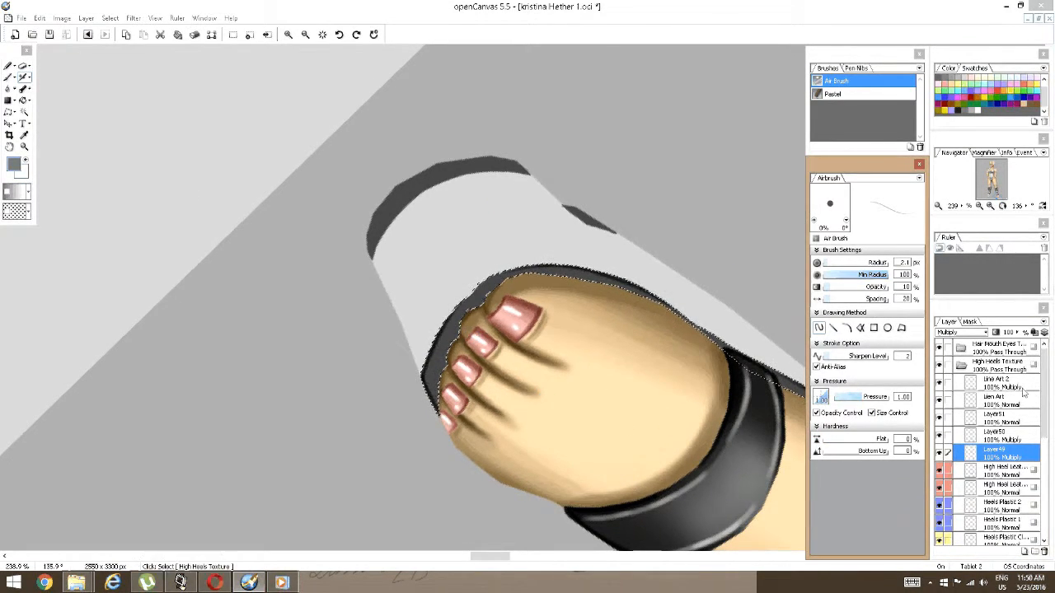
pyautogui.click(1003, 436)
pyautogui.press('space')
pyautogui.moveTo(510, 346); pyautogui.dragTo(561, 351)
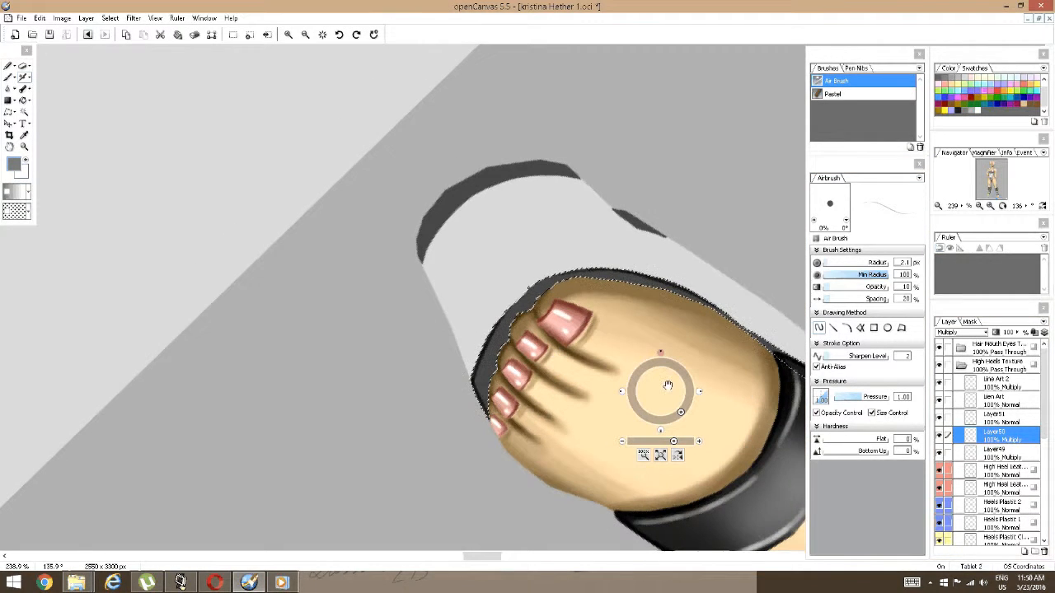
pyautogui.moveTo(679, 416); pyautogui.dragTo(663, 421)
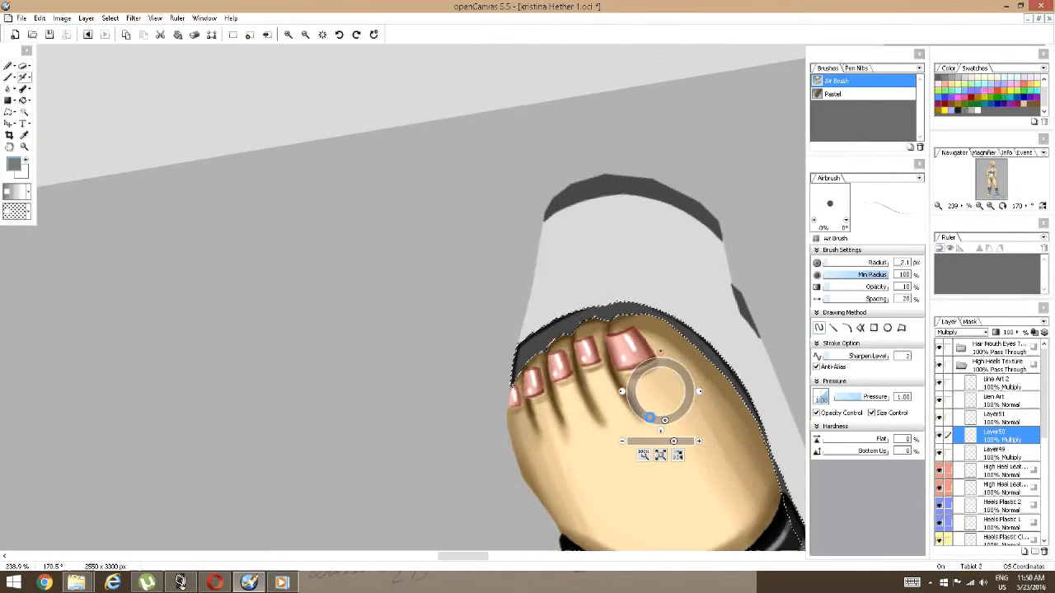
# Airbrush soft grey shading on Layer49 with a 43.8 px radius, from the rim's toe end up to its ankle end.
pyautogui.press(']')
pyautogui.press(']')
pyautogui.press(']')
pyautogui.press(']')
pyautogui.press(']')
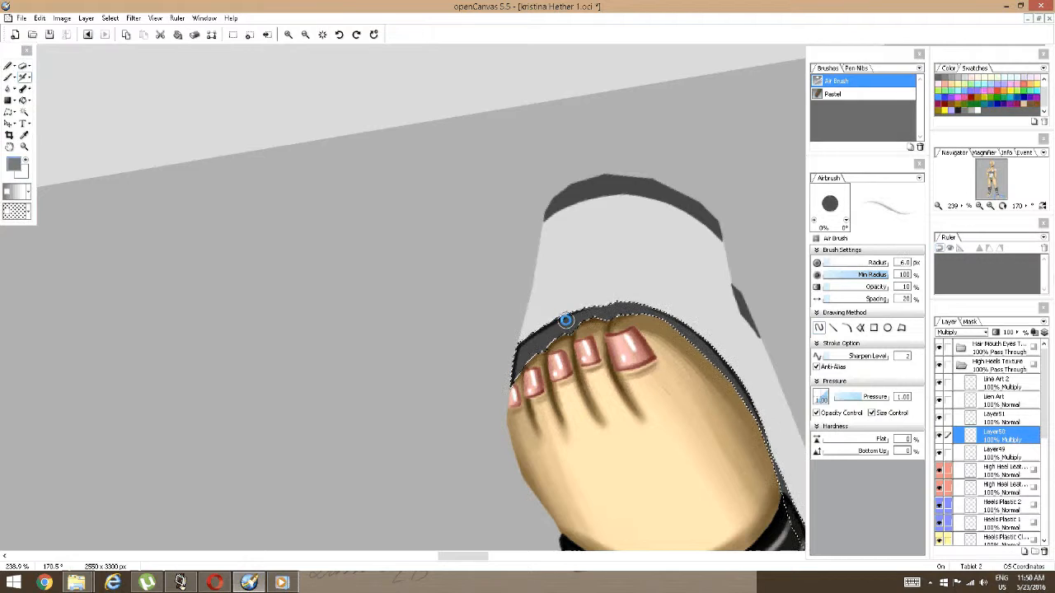
pyautogui.press(']')
pyautogui.press(']')
pyautogui.press(']')
pyautogui.press(']')
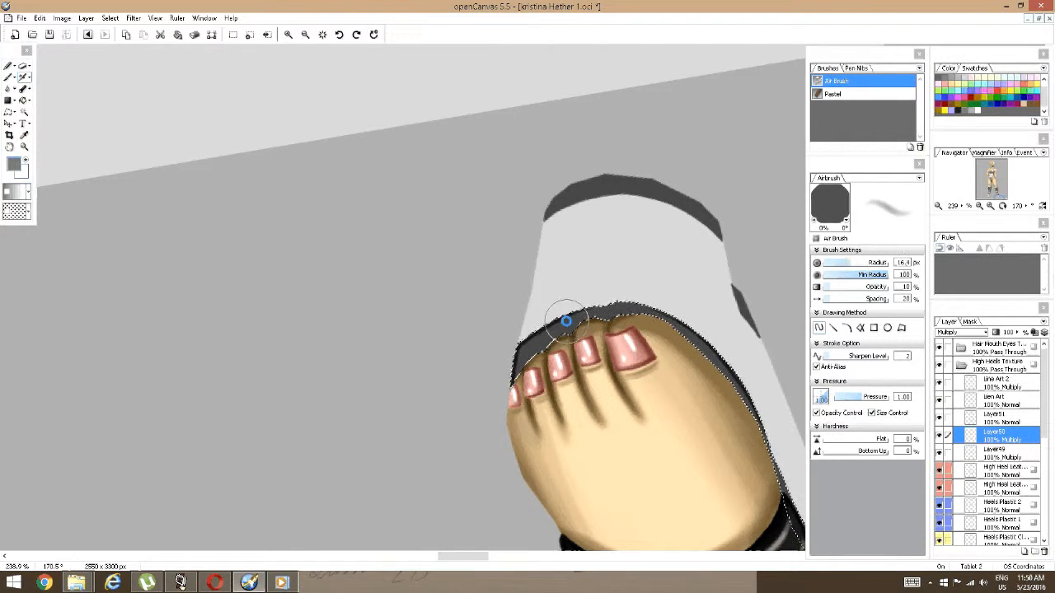
pyautogui.press(']')
pyautogui.press(']')
pyautogui.press(']')
pyautogui.press(']')
pyautogui.press(']')
pyautogui.press('[')
pyautogui.press('[')
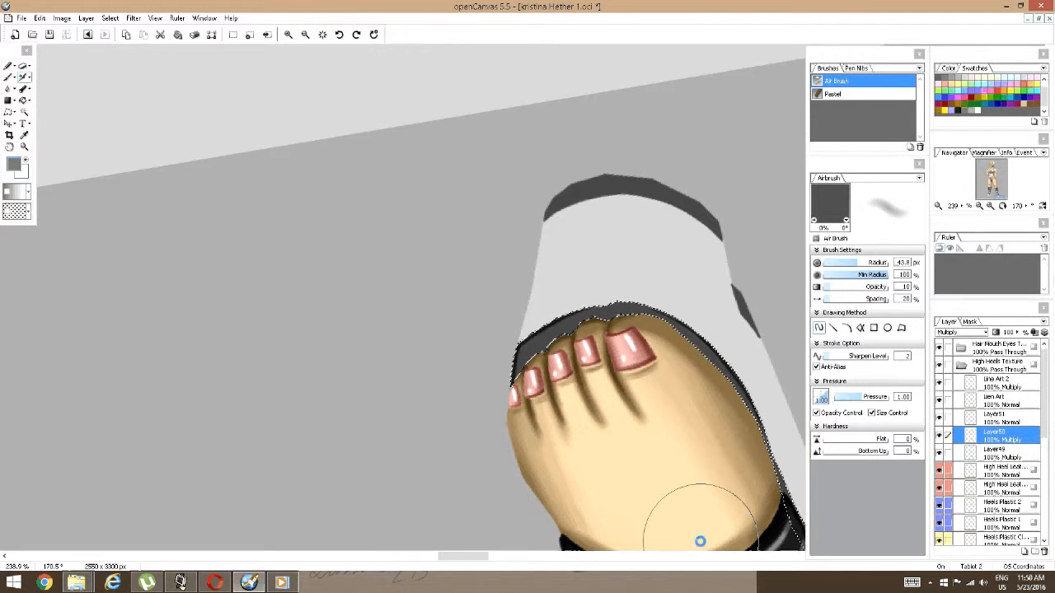
pyautogui.click(999, 452)
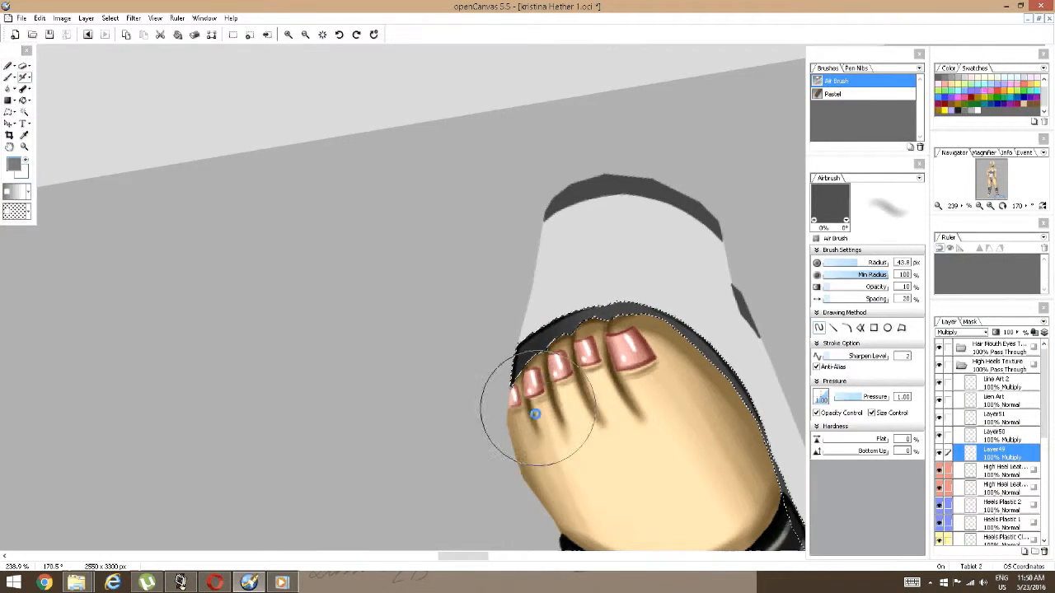
pyautogui.press('space')
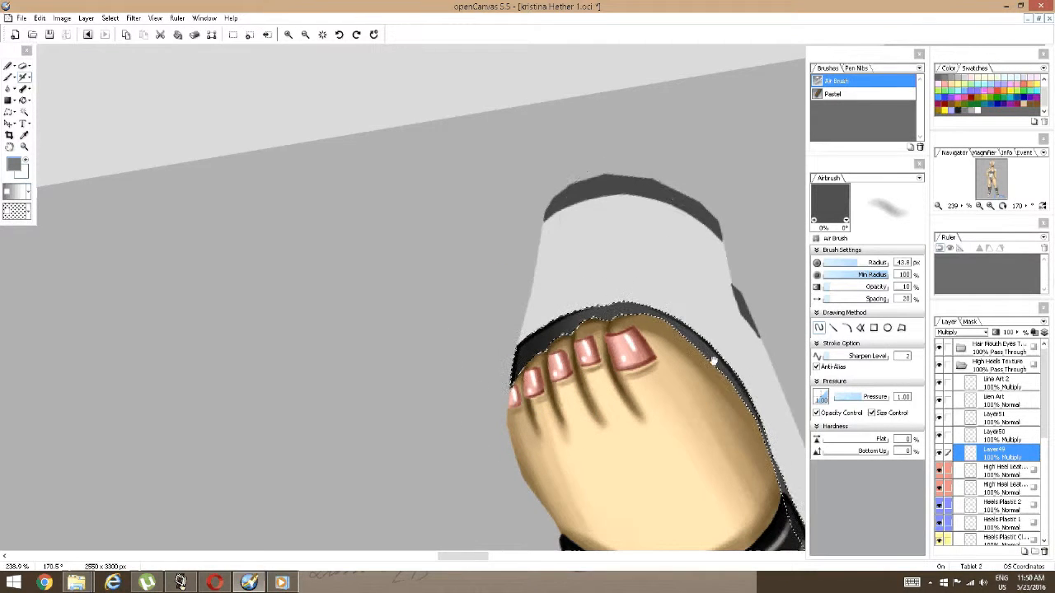
pyautogui.moveTo(680, 323); pyautogui.dragTo(453, 181)
pyautogui.moveTo(715, 378)
pyautogui.mouseDown()
pyautogui.moveTo(610, 374)
pyautogui.moveTo(513, 238)
pyautogui.moveTo(758, 353)
pyautogui.moveTo(723, 347)
pyautogui.moveTo(705, 319)
pyautogui.moveTo(513, 360)
pyautogui.mouseUp()
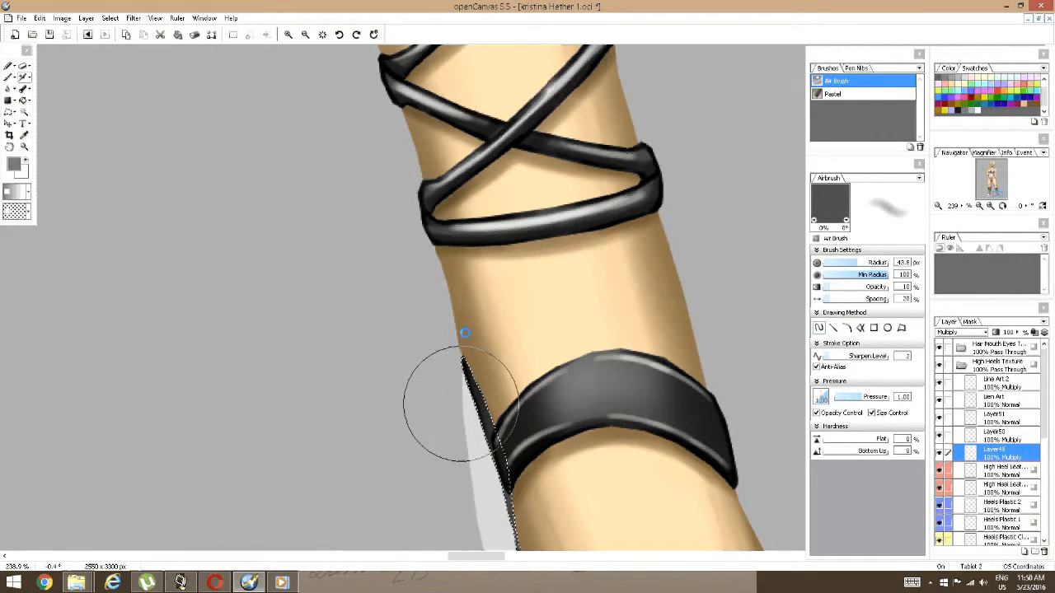
pyautogui.press('space')
pyautogui.moveTo(551, 449); pyautogui.dragTo(467, 197)
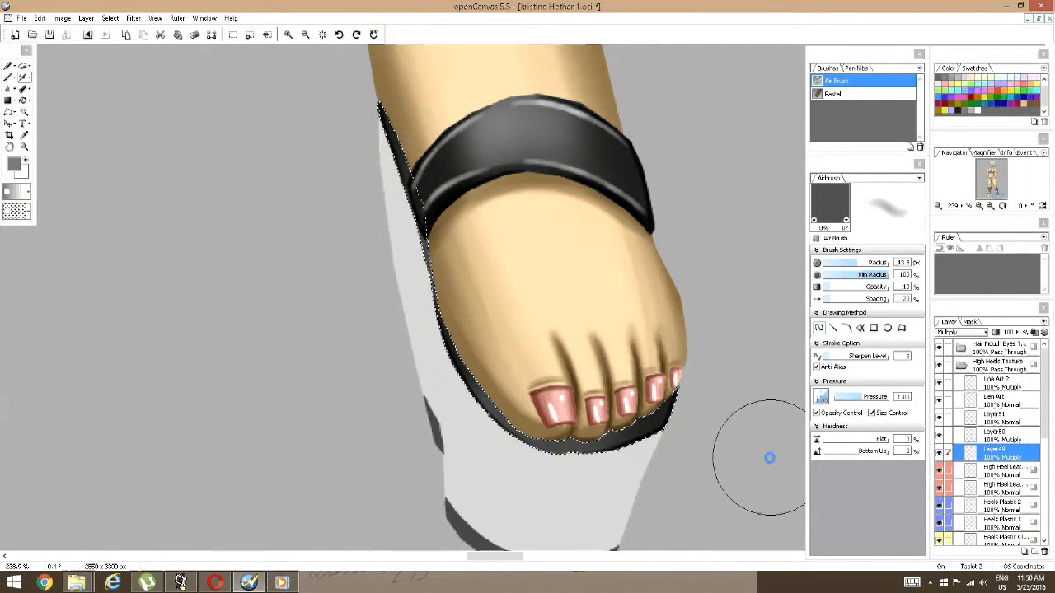
# Airbrush a soft white highlight on Layer51 over the front of the rim near the big toe, undoing the stroke made on Layer49.
pyautogui.click(976, 109)
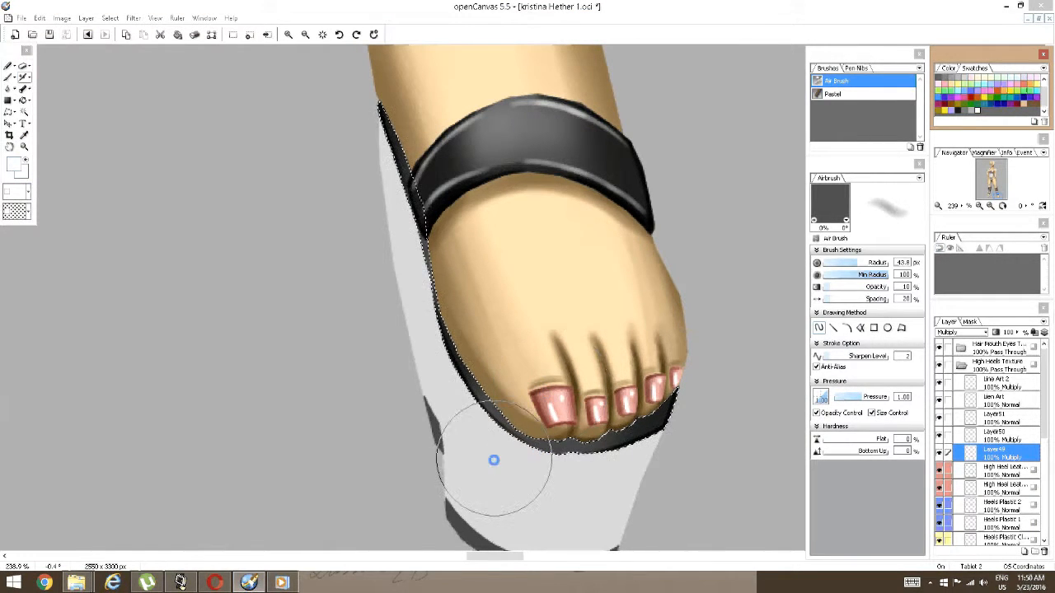
pyautogui.moveTo(514, 435)
pyautogui.mouseDown()
pyautogui.moveTo(506, 419)
pyautogui.moveTo(544, 464)
pyautogui.mouseUp()
pyautogui.hotkey('ctrl', 'z')
pyautogui.click(993, 417)
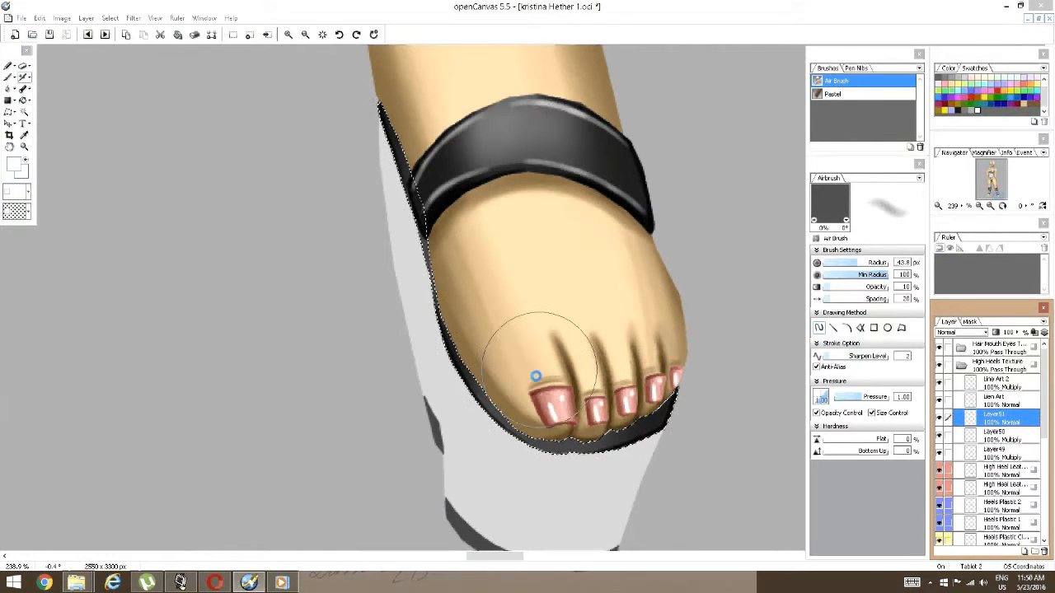
pyautogui.moveTo(536, 474)
pyautogui.mouseDown()
pyautogui.moveTo(525, 283)
pyautogui.moveTo(546, 461)
pyautogui.moveTo(587, 366)
pyautogui.mouseUp()
pyautogui.moveTo(595, 241); pyautogui.dragTo(626, 306)
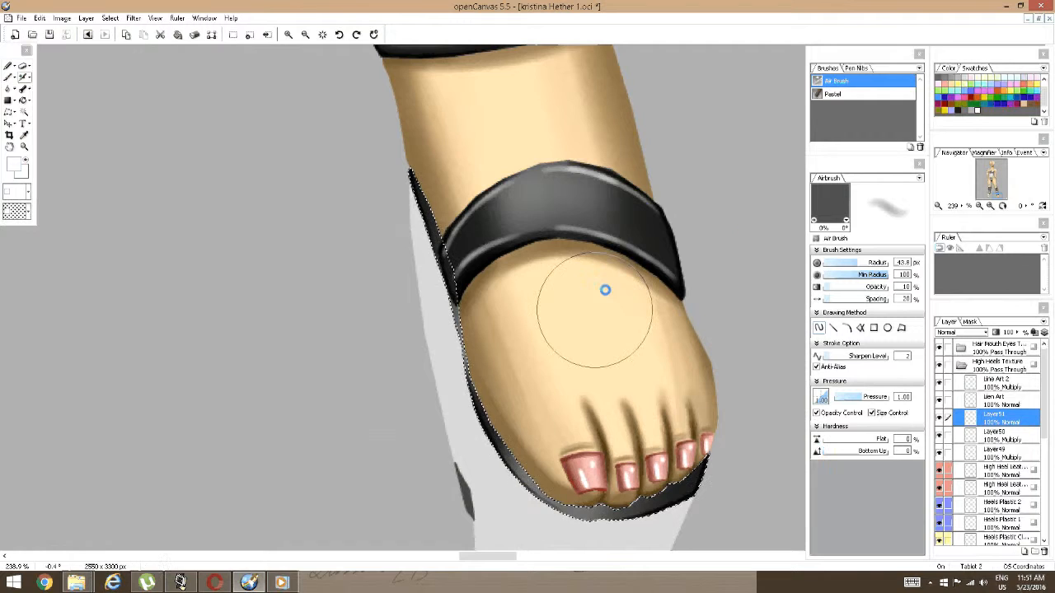
# Reduce the Airbrush radius to 2.1 px and paint a thin white highlight along the rim around the toes and side of the foot.
pyautogui.press('[')
pyautogui.press('[')
pyautogui.press('[')
pyautogui.press('[')
pyautogui.press('[')
pyautogui.press('[')
pyautogui.press('[')
pyautogui.press('[')
pyautogui.press('[')
pyautogui.press('[')
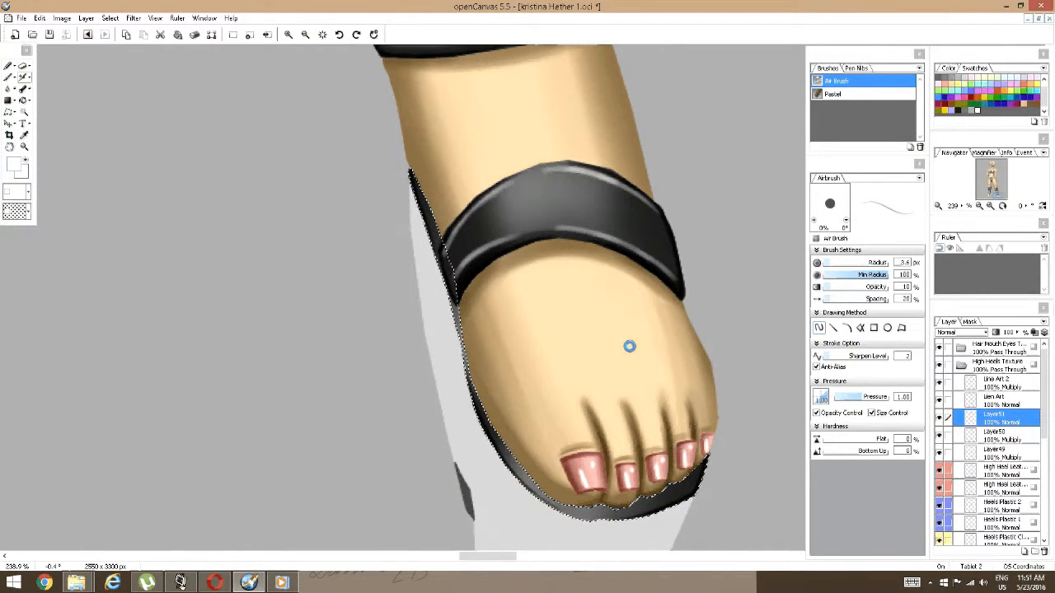
pyautogui.press('[')
pyautogui.press('[')
pyautogui.rightClick(643, 422)
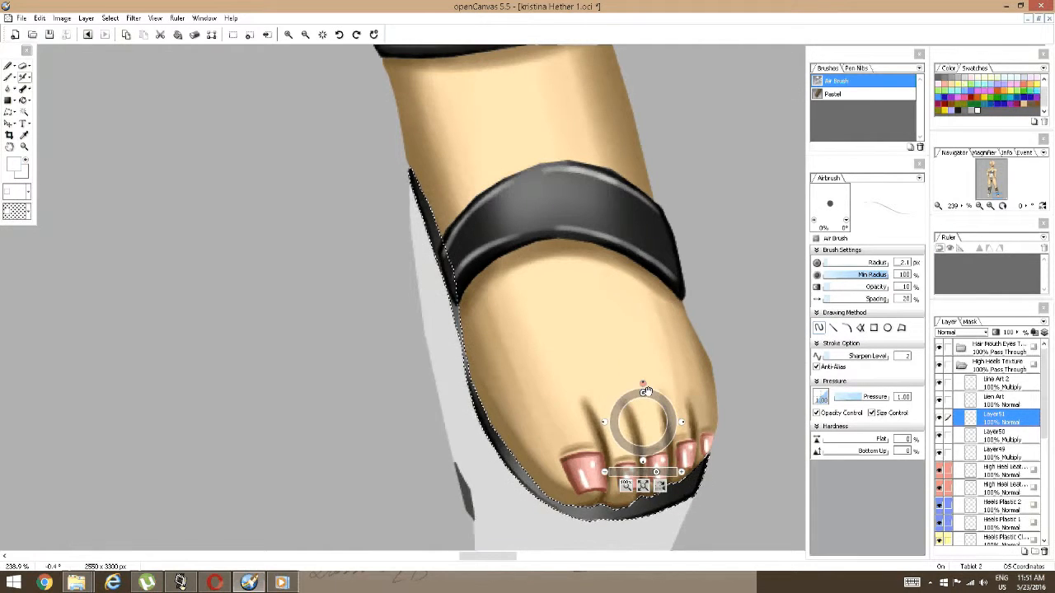
pyautogui.moveTo(643, 384); pyautogui.dragTo(655, 426)
pyautogui.moveTo(578, 419); pyautogui.dragTo(759, 350)
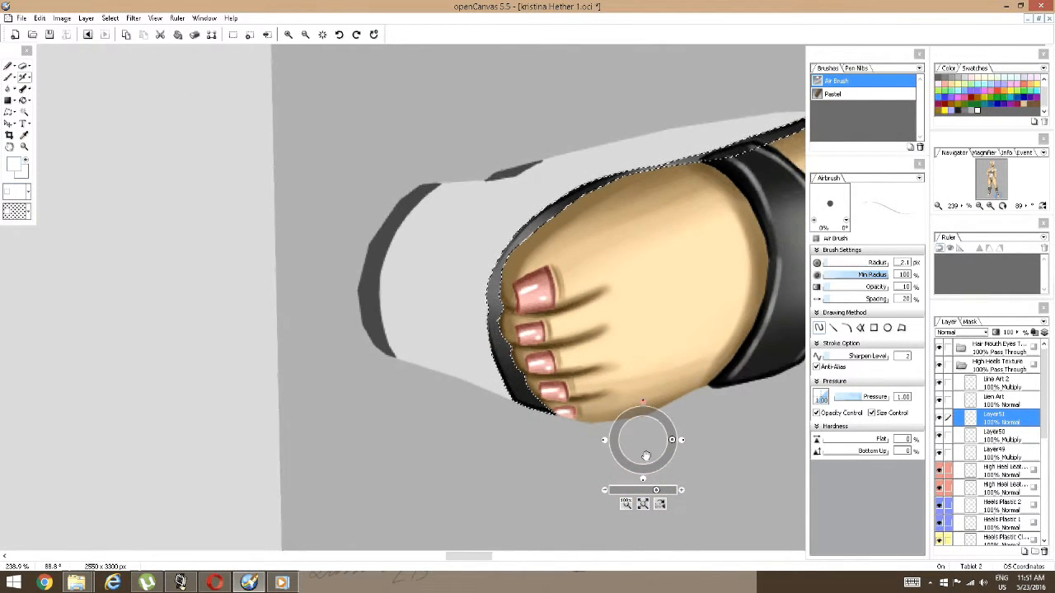
pyautogui.moveTo(656, 490); pyautogui.dragTo(673, 489)
pyautogui.moveTo(508, 431); pyautogui.dragTo(409, 332)
pyautogui.moveTo(376, 369)
pyautogui.mouseDown()
pyautogui.moveTo(407, 422)
pyautogui.moveTo(343, 235)
pyautogui.moveTo(367, 335)
pyautogui.moveTo(347, 202)
pyautogui.moveTo(397, 71)
pyautogui.moveTo(409, 268)
pyautogui.mouseUp()
pyautogui.moveTo(435, 70); pyautogui.dragTo(428, 53)
# Extend the thin white highlight along the rim past the strap to its pointed ankle end.
pyautogui.moveTo(385, 339); pyautogui.dragTo(445, 212)
pyautogui.rightClick(473, 170)
pyautogui.click(509, 171)
pyautogui.moveTo(502, 170); pyautogui.dragTo(453, 432)
pyautogui.moveTo(469, 171)
pyautogui.mouseDown()
pyautogui.moveTo(463, 397)
pyautogui.moveTo(422, 320)
pyautogui.moveTo(426, 281)
pyautogui.mouseUp()
pyautogui.moveTo(429, 240); pyautogui.dragTo(432, 240)
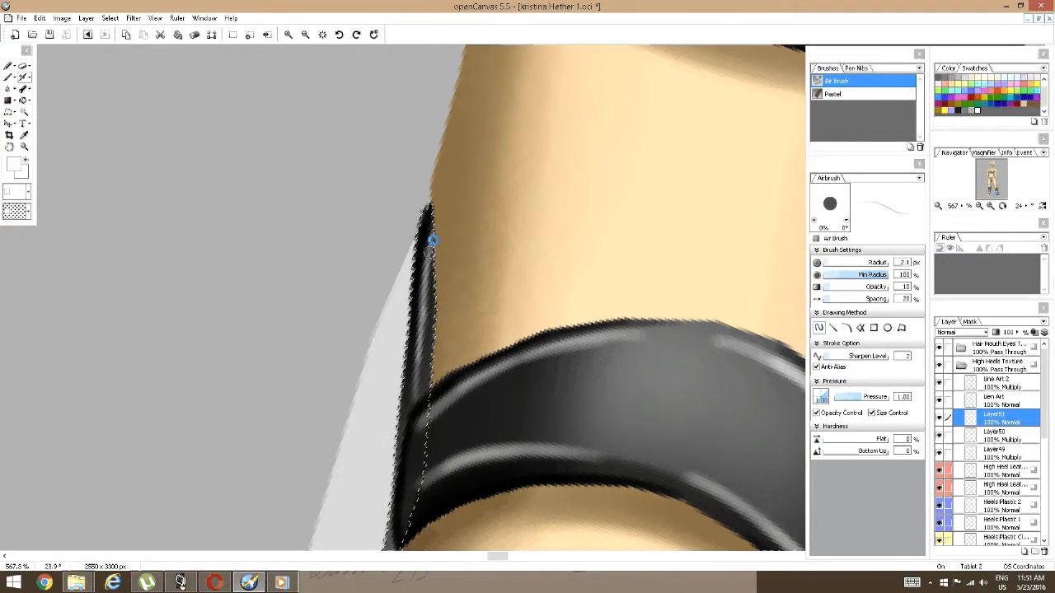
# Clear the selection around the shaded sole rim.
pyautogui.scroll(-5, 544, 275)
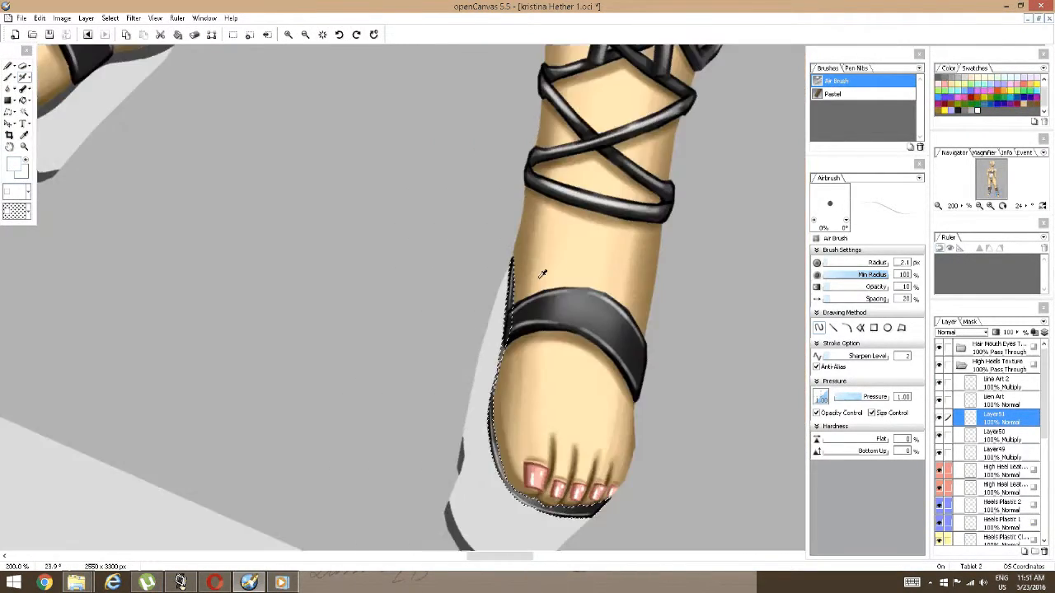
pyautogui.moveTo(555, 298); pyautogui.dragTo(507, 272)
pyautogui.click(556, 256)
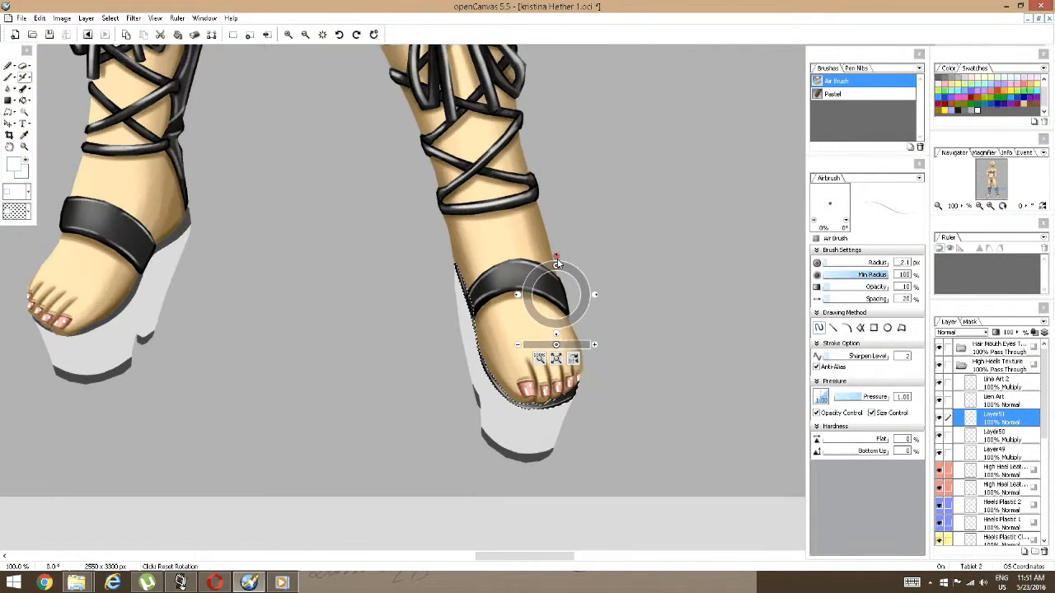
pyautogui.moveTo(590, 350); pyautogui.dragTo(579, 309)
pyautogui.scroll(1, 579, 309)
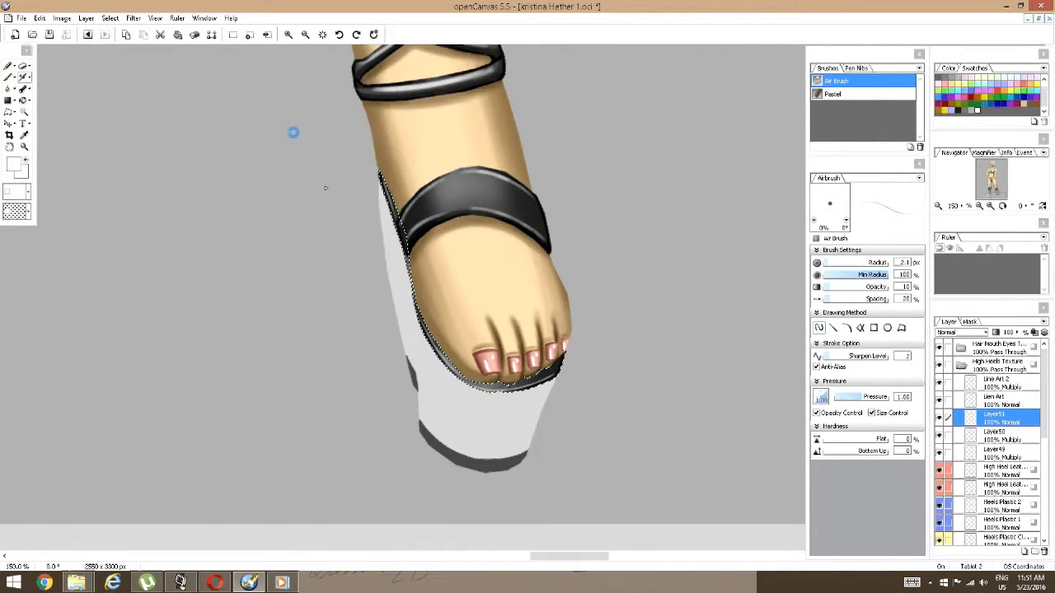
pyautogui.click(109, 17)
pyautogui.click(32, 44)
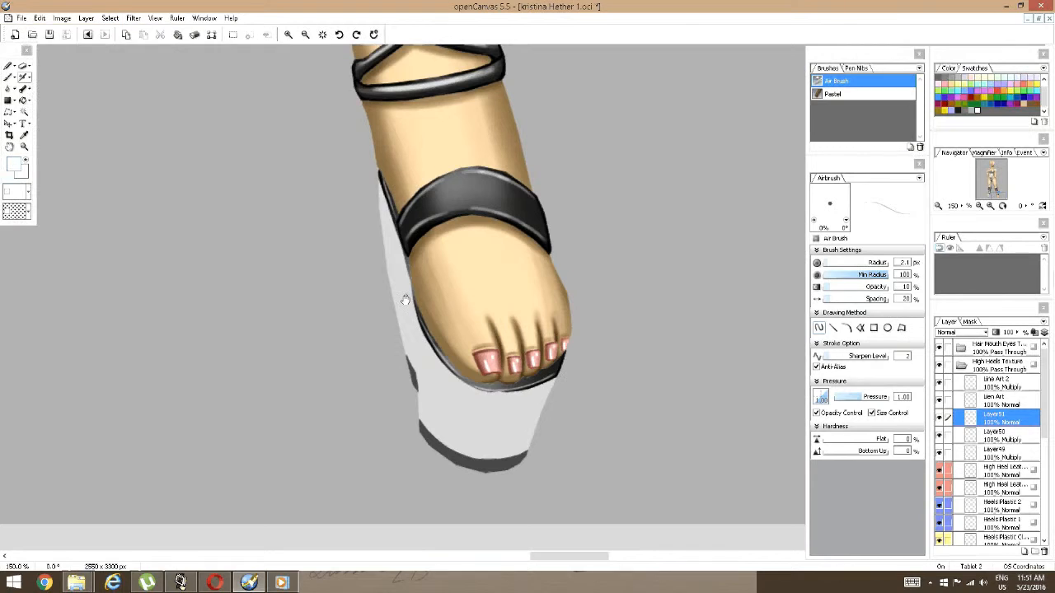
pyautogui.moveTo(405, 299); pyautogui.dragTo(395, 246)
pyautogui.scroll(1, 490, 240)
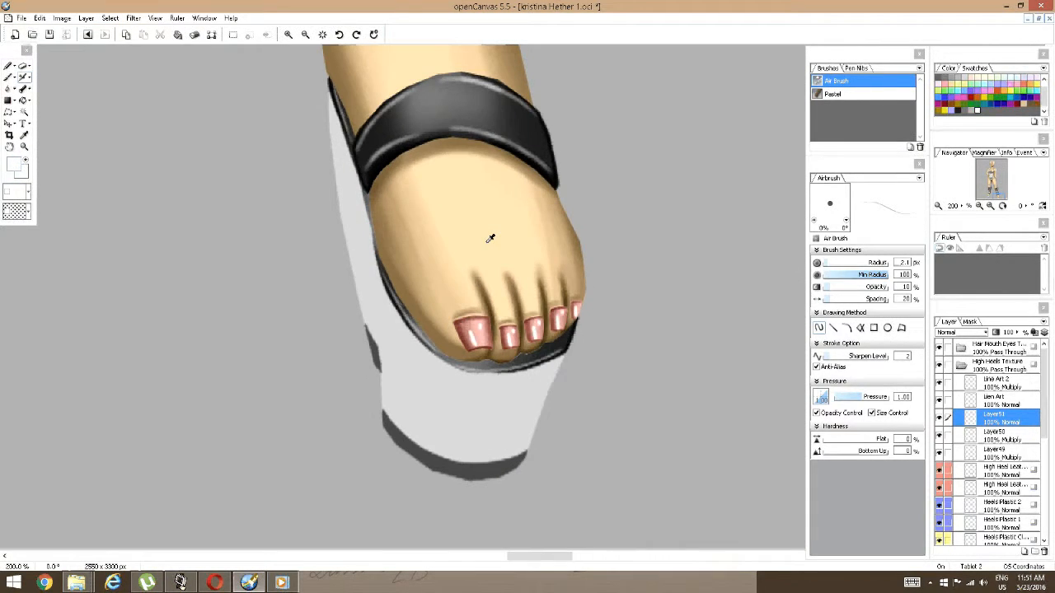
pyautogui.scroll(-1, 490, 238)
pyautogui.moveTo(486, 244); pyautogui.dragTo(480, 266)
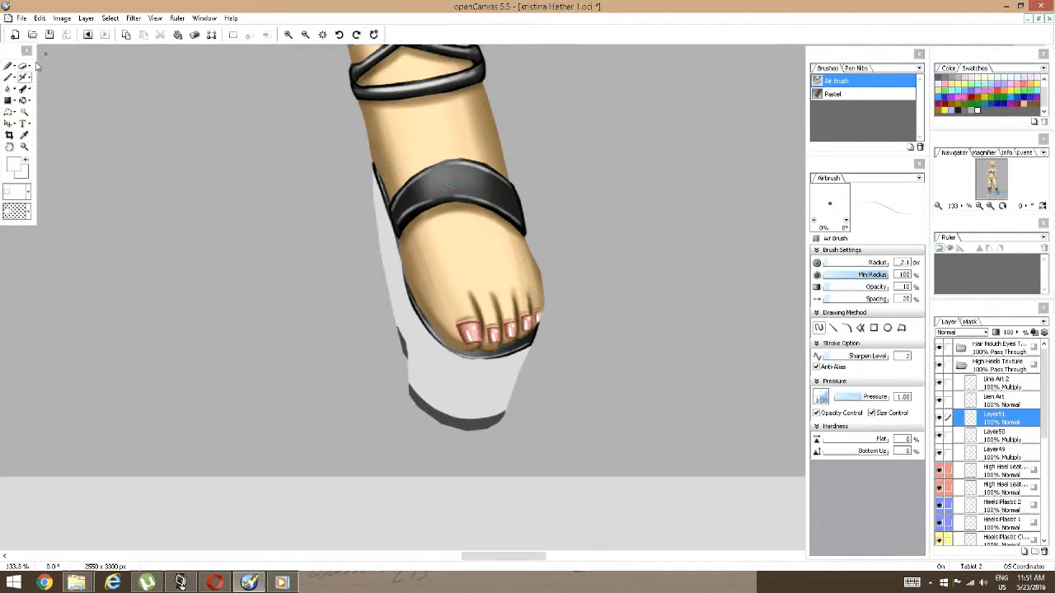
# Select the dark bottom sole strips under the platform and heel on the Heels Plastic 1 layer with the Magic Wand.
pyautogui.click(24, 111)
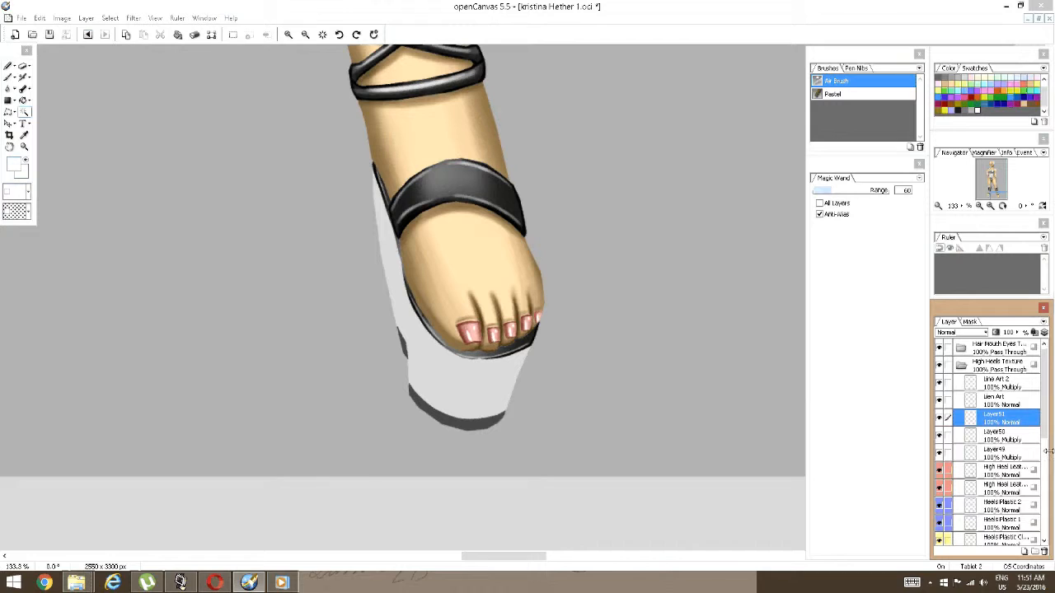
pyautogui.moveTo(1044, 428); pyautogui.dragTo(1044, 457)
pyautogui.click(988, 474)
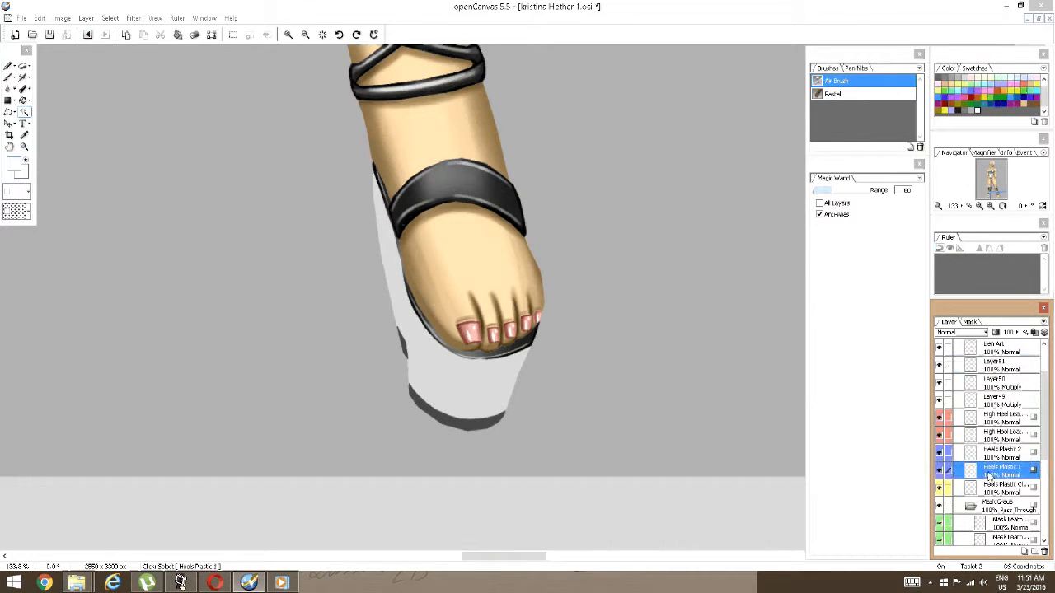
pyautogui.click(476, 422)
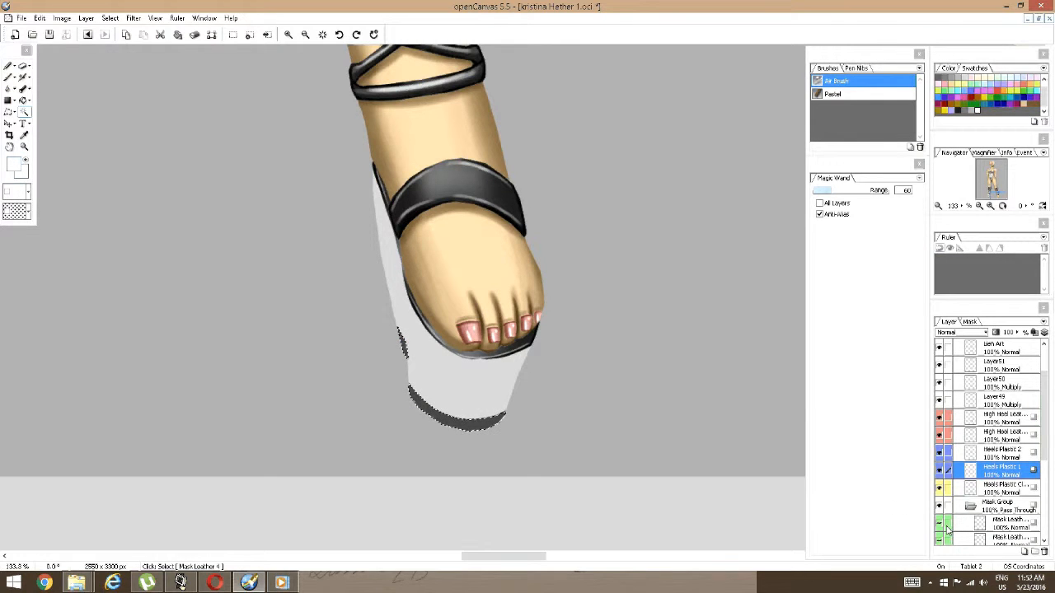
pyautogui.scroll(2, 501, 206)
pyautogui.press('space')
pyautogui.moveTo(449, 391); pyautogui.dragTo(509, 129)
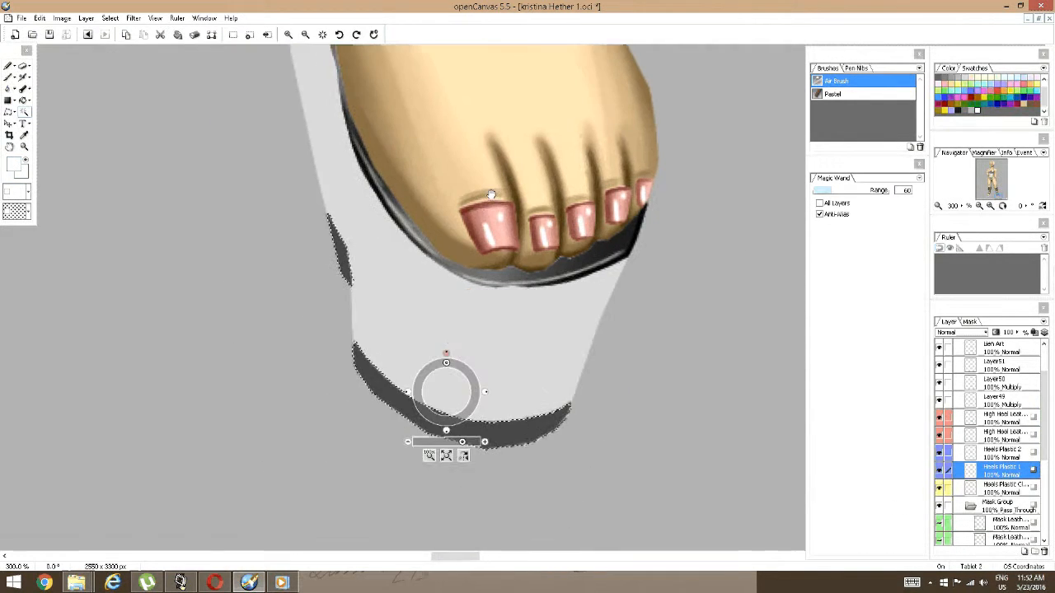
pyautogui.scroll(1, 472, 216)
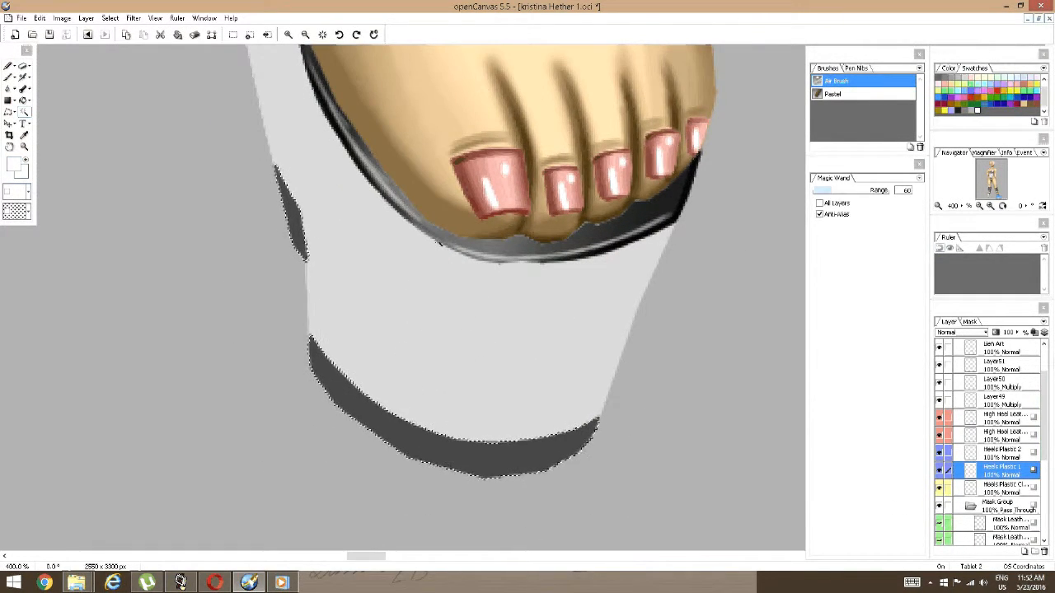
# Set up the Airbrush with the near-black swatch color for shading the sole strips.
pyautogui.click(957, 109)
pyautogui.click(24, 76)
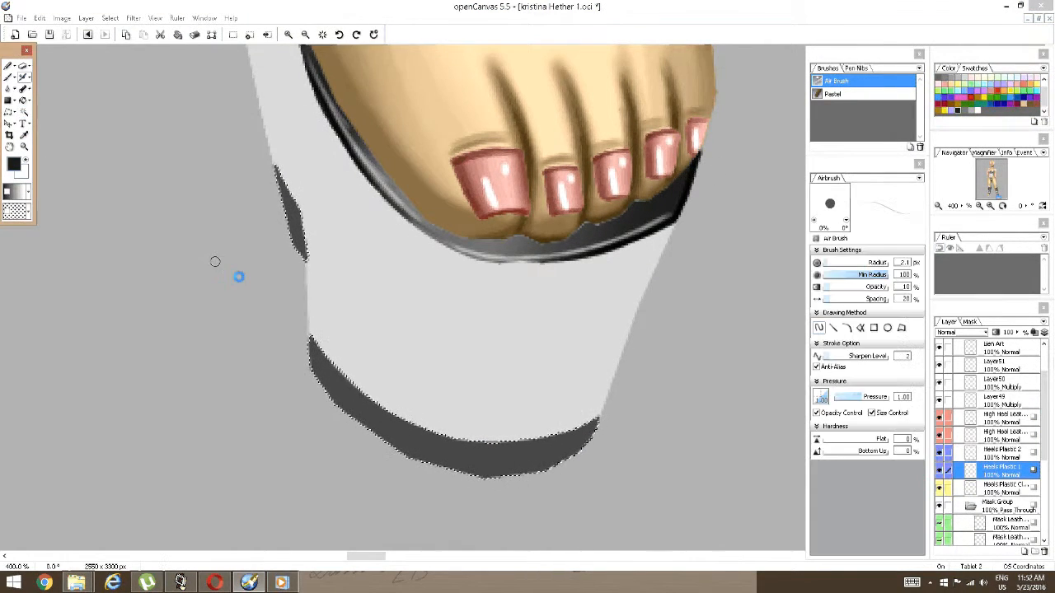
# Try to airbrush near-black shading at the ends and edges of the platform's bottom sole strip on the Heels Plastic 1 layer.
pyautogui.press('space')
pyautogui.moveTo(365, 350); pyautogui.dragTo(441, 324)
pyautogui.moveTo(344, 370); pyautogui.dragTo(348, 370)
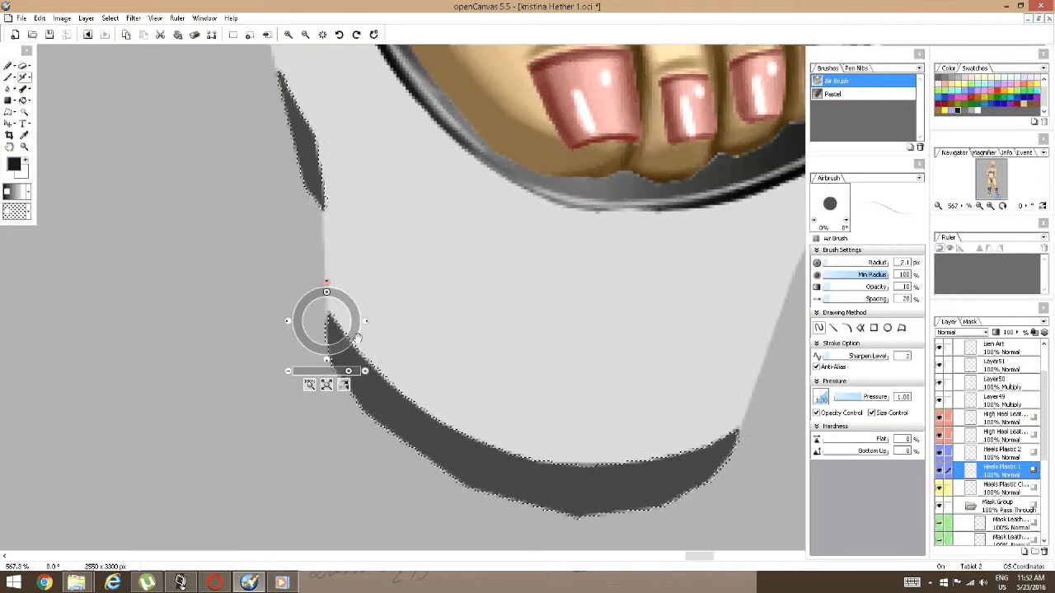
pyautogui.moveTo(329, 320)
pyautogui.mouseDown()
pyautogui.moveTo(334, 377)
pyautogui.moveTo(335, 292)
pyautogui.mouseUp()
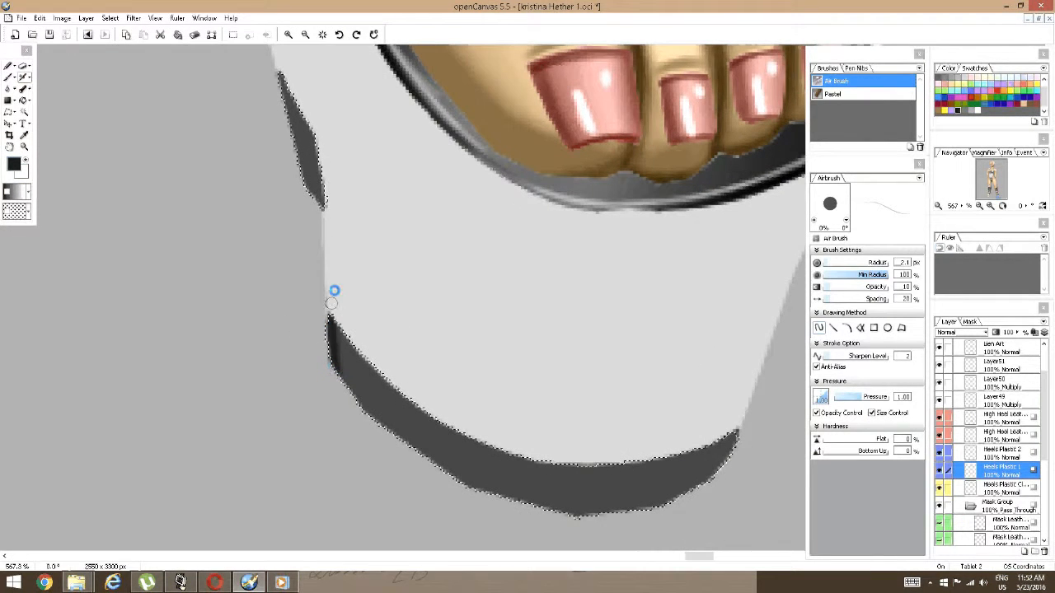
pyautogui.press('space')
pyautogui.moveTo(470, 310)
pyautogui.mouseDown()
pyautogui.moveTo(479, 315)
pyautogui.moveTo(407, 250)
pyautogui.mouseUp()
pyautogui.moveTo(487, 358); pyautogui.dragTo(463, 405)
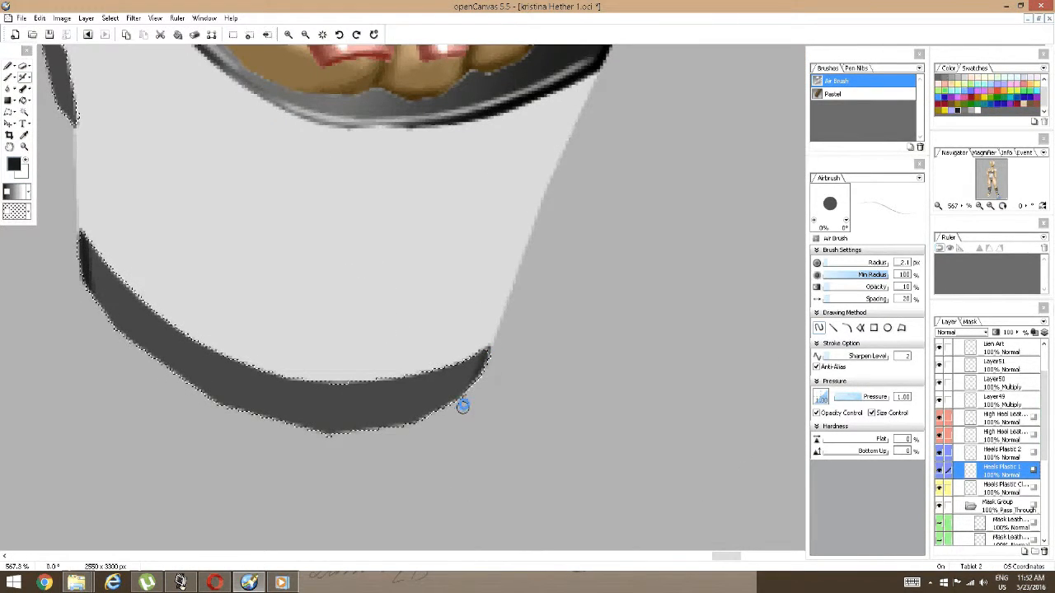
pyautogui.press('space')
pyautogui.moveTo(495, 285); pyautogui.dragTo(516, 333)
pyautogui.moveTo(494, 333)
pyautogui.mouseDown()
pyautogui.moveTo(428, 478)
pyautogui.moveTo(525, 326)
pyautogui.moveTo(471, 393)
pyautogui.mouseUp()
pyautogui.moveTo(418, 494); pyautogui.dragTo(425, 393)
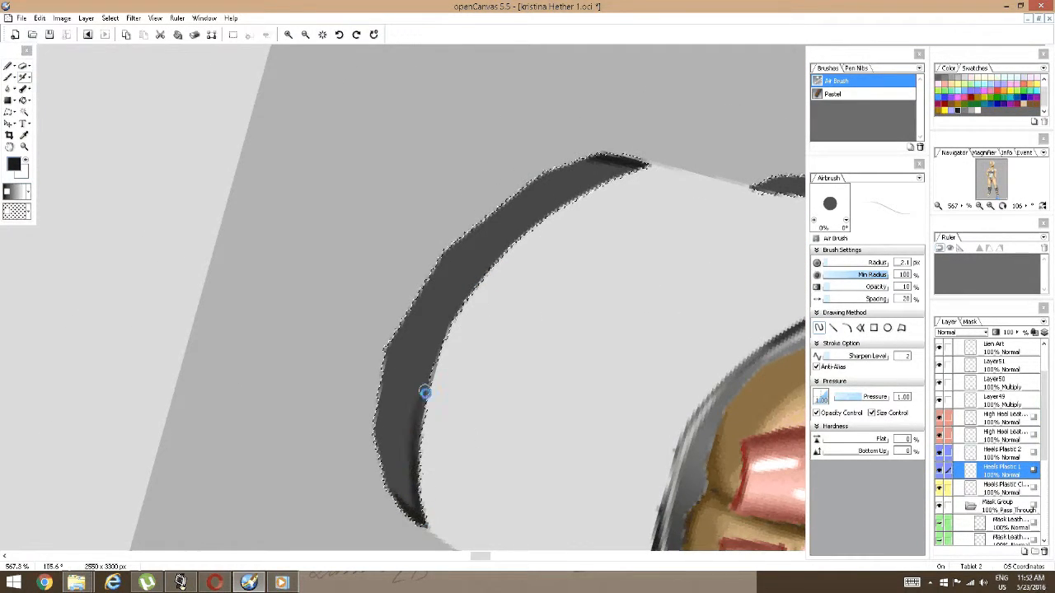
pyautogui.moveTo(440, 346); pyautogui.dragTo(475, 287)
pyautogui.moveTo(377, 415); pyautogui.dragTo(375, 456)
# Undo all the near-black strokes painted on the platform's sole strip.
pyautogui.hotkey('ctrl', 'z')
pyautogui.hotkey('ctrl', 'z')
pyautogui.hotkey('ctrl', 'z')
pyautogui.hotkey('ctrl', 'z')
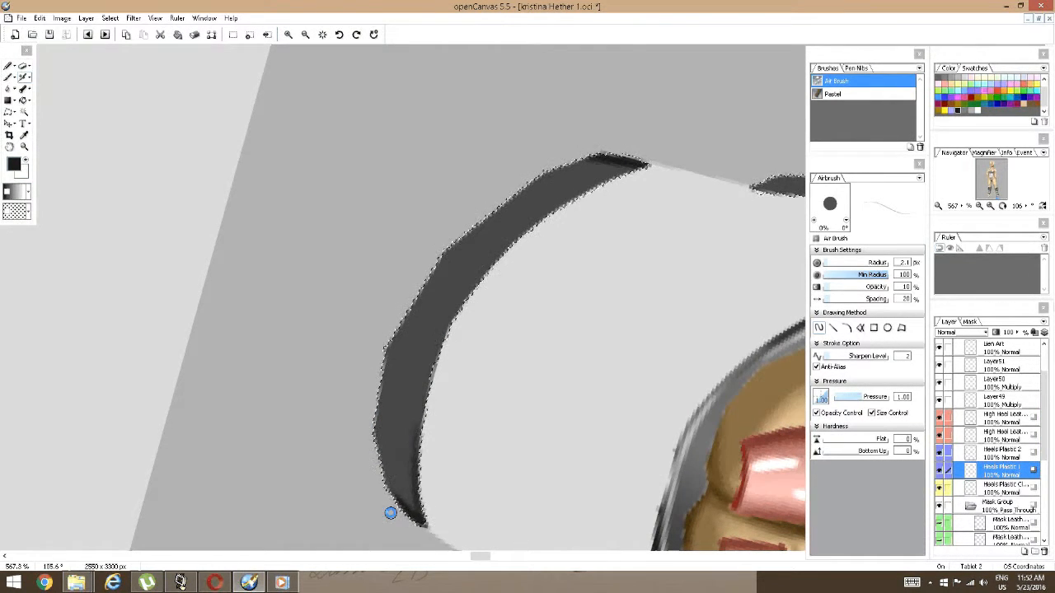
pyautogui.hotkey('ctrl', 'z')
pyautogui.hotkey('ctrl', 'z')
pyautogui.hotkey('ctrl', 'z')
pyautogui.hotkey('ctrl', 'z')
pyautogui.hotkey('ctrl', 'z')
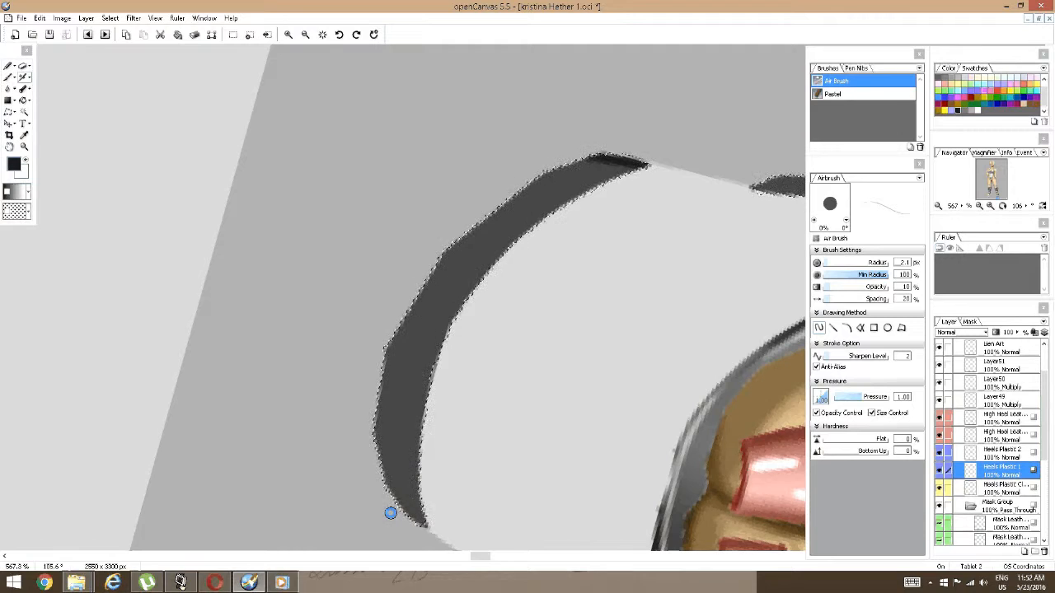
pyautogui.hotkey('ctrl', 'z')
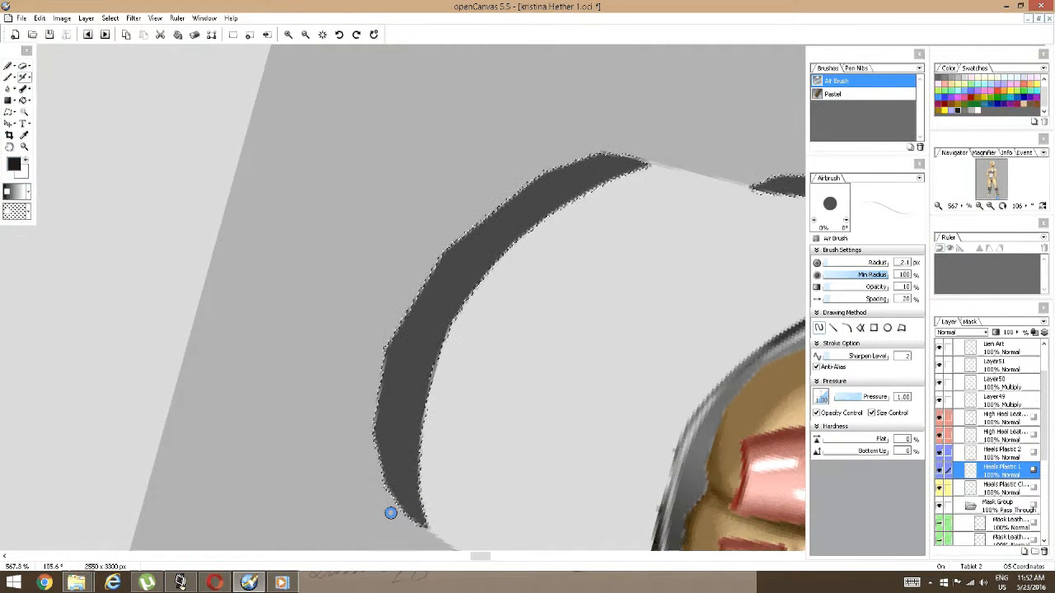
# On the Line Art 2 layer, airbrush thin near-black lines along the upper and lower edges of the platform's sole strip.
pyautogui.moveTo(1046, 390); pyautogui.dragTo(1044, 363)
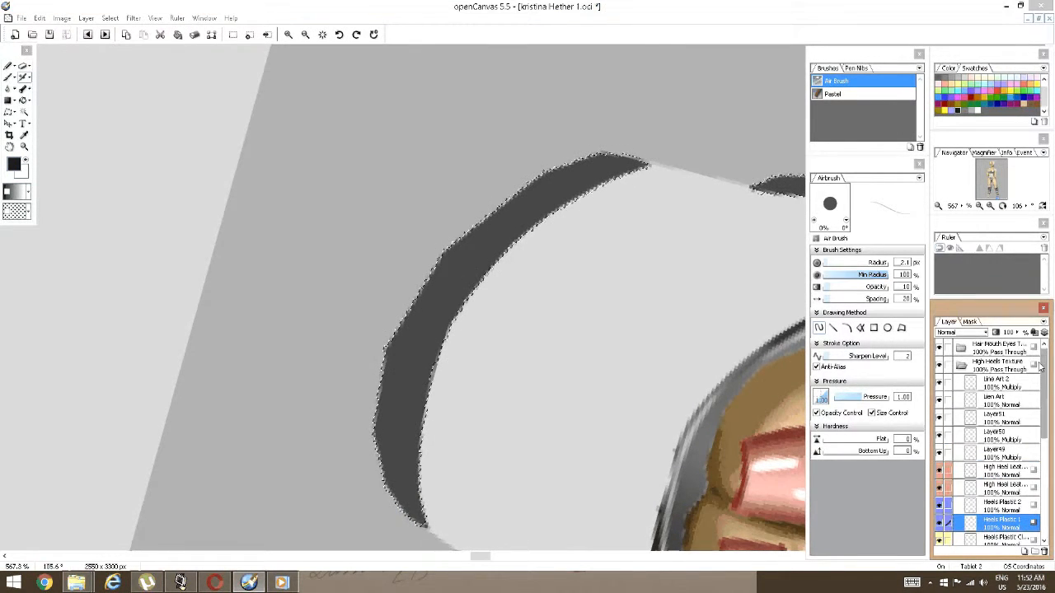
pyautogui.click(974, 382)
pyautogui.moveTo(417, 450); pyautogui.dragTo(420, 412)
pyautogui.hotkey('ctrl', 'd')
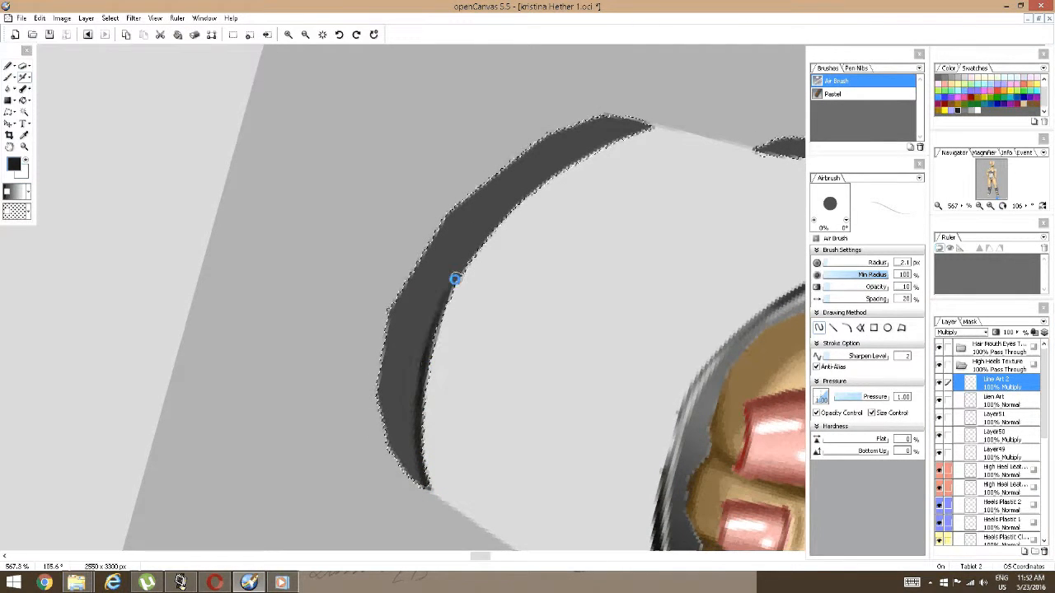
pyautogui.moveTo(386, 445)
pyautogui.mouseDown()
pyautogui.moveTo(433, 488)
pyautogui.moveTo(408, 465)
pyautogui.moveTo(388, 409)
pyautogui.moveTo(403, 473)
pyautogui.moveTo(384, 389)
pyautogui.mouseUp()
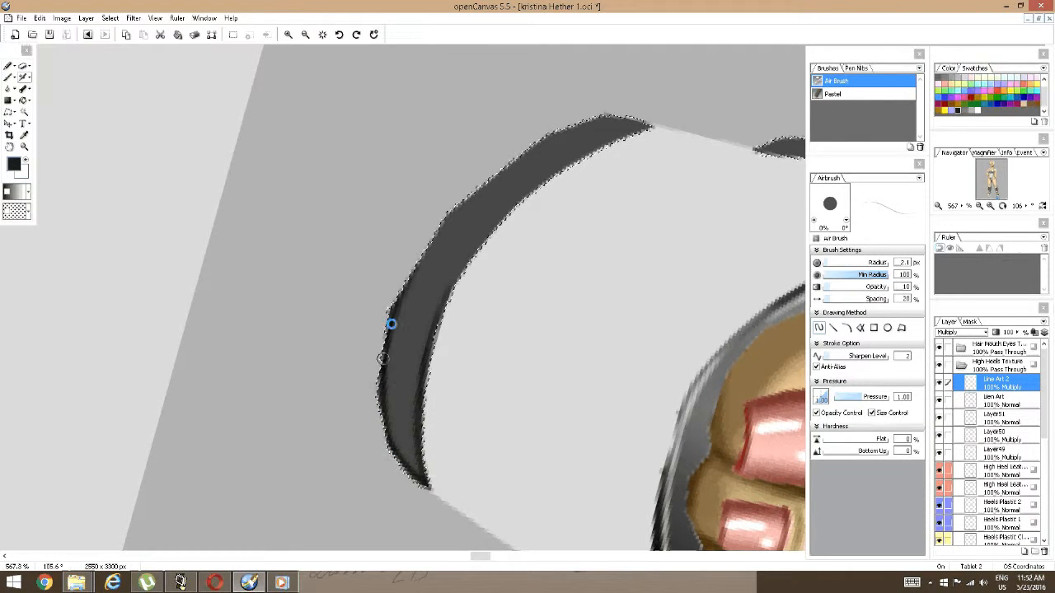
pyautogui.press('space')
pyautogui.moveTo(528, 170); pyautogui.dragTo(432, 321)
pyautogui.moveTo(486, 241)
pyautogui.mouseDown()
pyautogui.moveTo(479, 203)
pyautogui.moveTo(491, 250)
pyautogui.moveTo(453, 292)
pyautogui.mouseUp()
# Complete the thin near-black edging around the rest of the platform's sole strip up to its pointed end.
pyautogui.press('space')
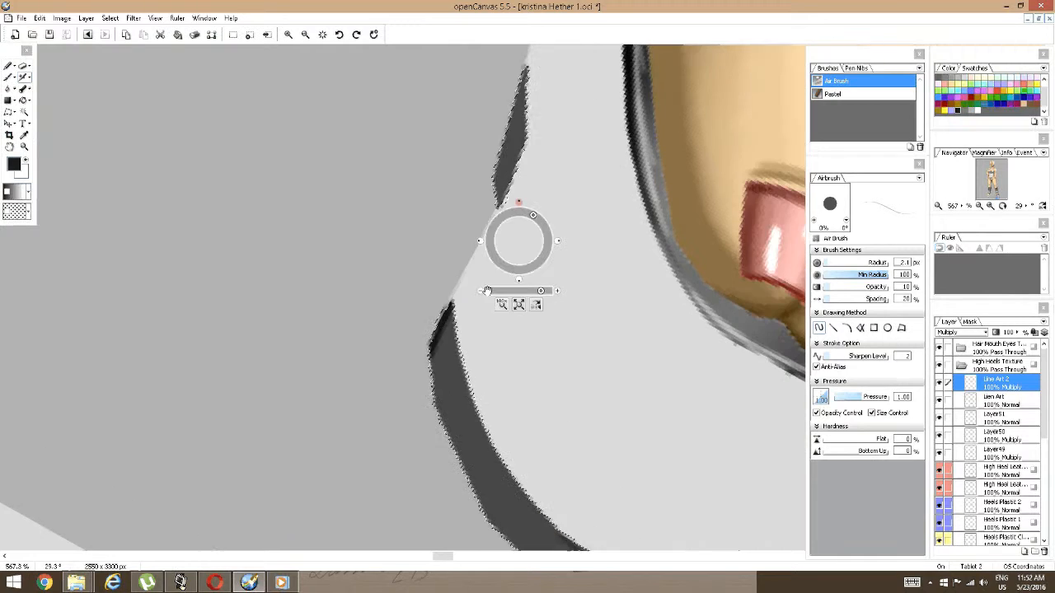
pyautogui.moveTo(534, 216); pyautogui.dragTo(543, 225)
pyautogui.click(519, 304)
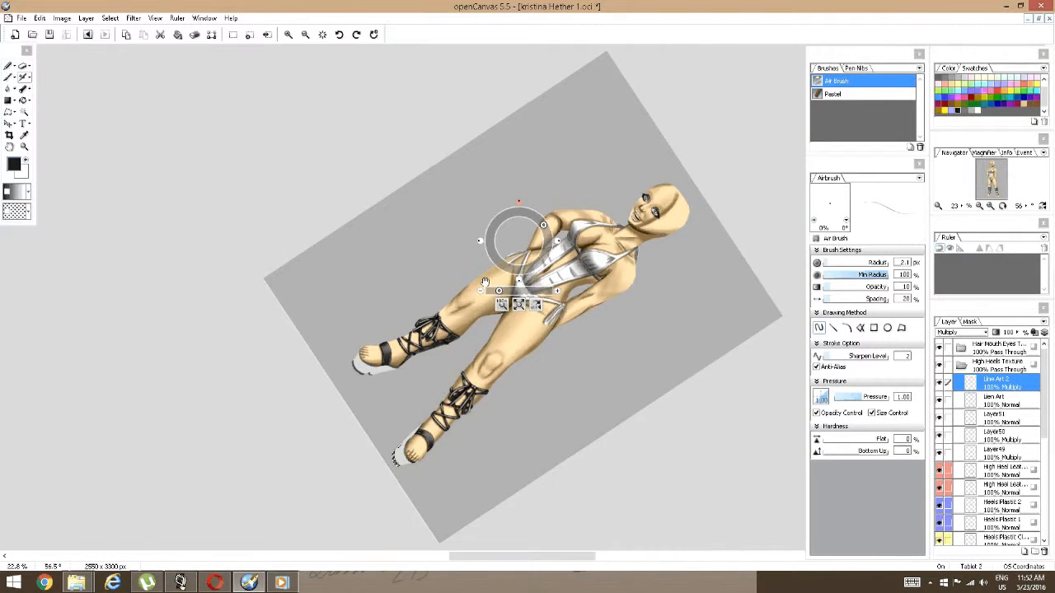
pyautogui.moveTo(485, 282); pyautogui.dragTo(529, 156)
pyautogui.moveTo(499, 291); pyautogui.dragTo(529, 291)
pyautogui.moveTo(506, 308); pyautogui.dragTo(649, 306)
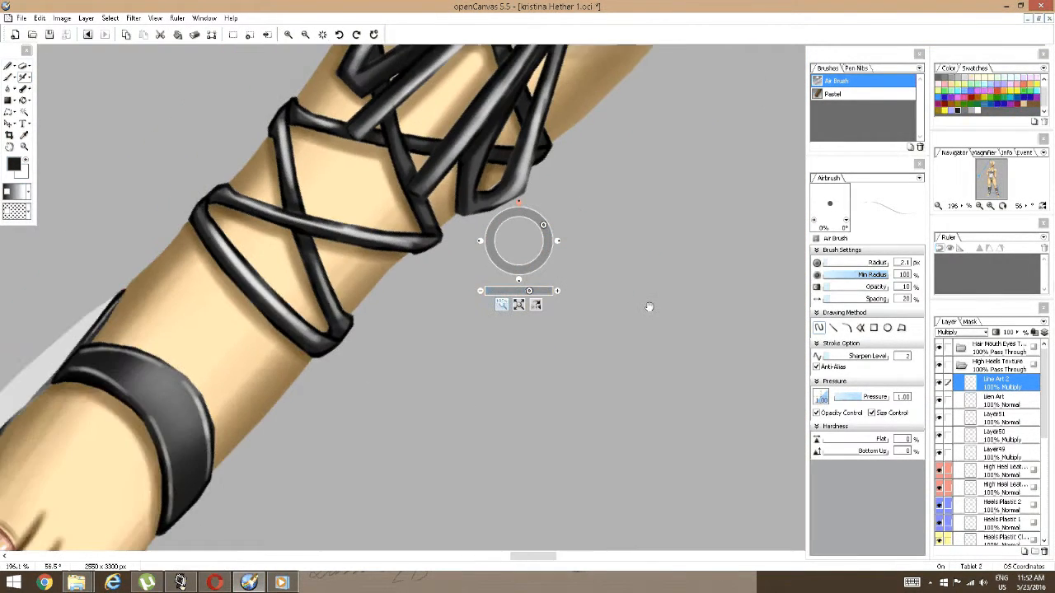
pyautogui.moveTo(346, 543); pyautogui.dragTo(546, 407)
pyautogui.moveTo(346, 412); pyautogui.dragTo(548, 334)
pyautogui.moveTo(529, 290); pyautogui.dragTo(538, 292)
pyautogui.moveTo(482, 390); pyautogui.dragTo(625, 336)
pyautogui.hotkey('ctrl', 'd')
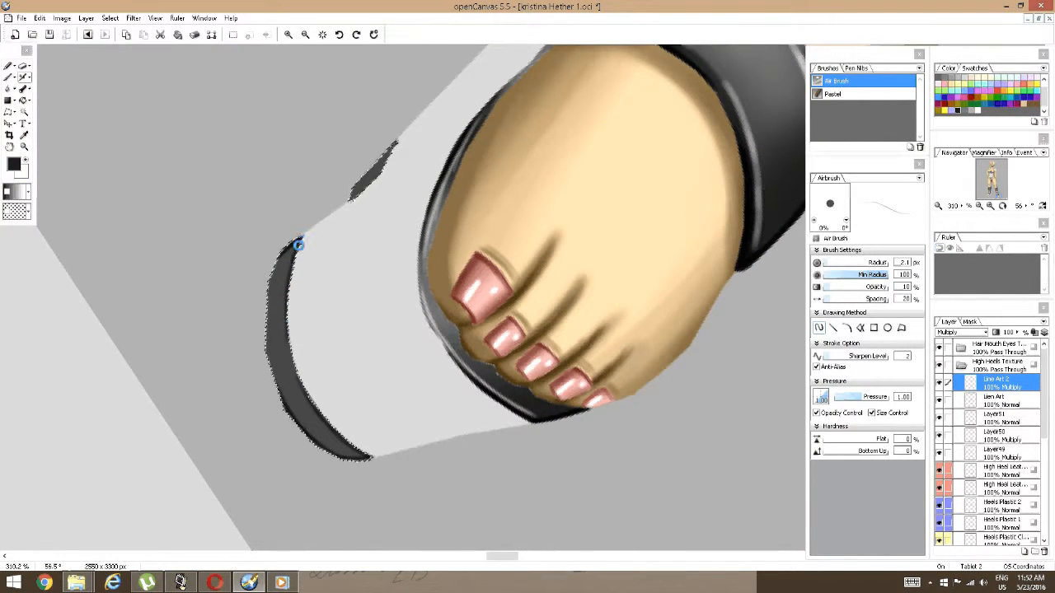
pyautogui.press('space')
pyautogui.moveTo(360, 302)
pyautogui.mouseDown()
pyautogui.moveTo(421, 340)
pyautogui.moveTo(347, 298)
pyautogui.mouseUp()
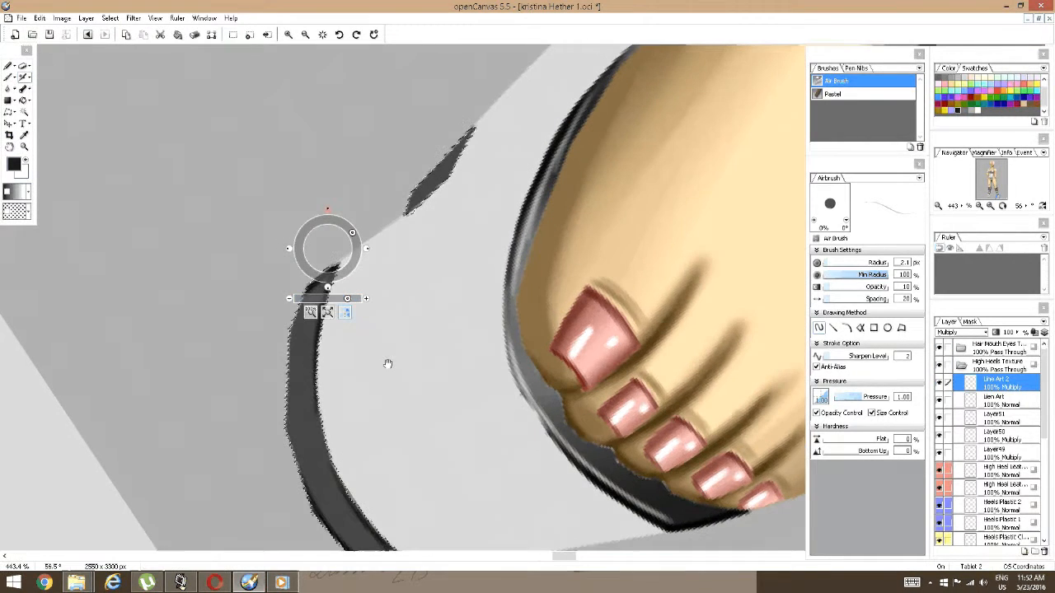
pyautogui.moveTo(387, 363); pyautogui.dragTo(417, 355)
pyautogui.moveTo(317, 425)
pyautogui.mouseDown()
pyautogui.moveTo(331, 288)
pyautogui.moveTo(317, 344)
pyautogui.mouseUp()
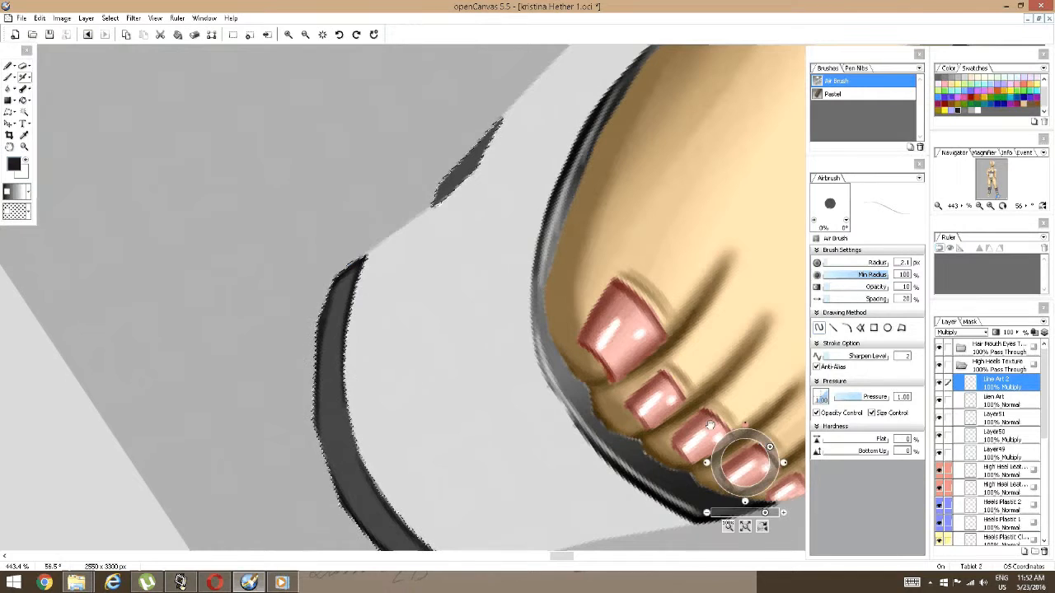
# Airbrush thin near-black edging around the small heel sole strip, undoing and repainting the overly dark strokes.
pyautogui.moveTo(509, 138); pyautogui.dragTo(483, 249)
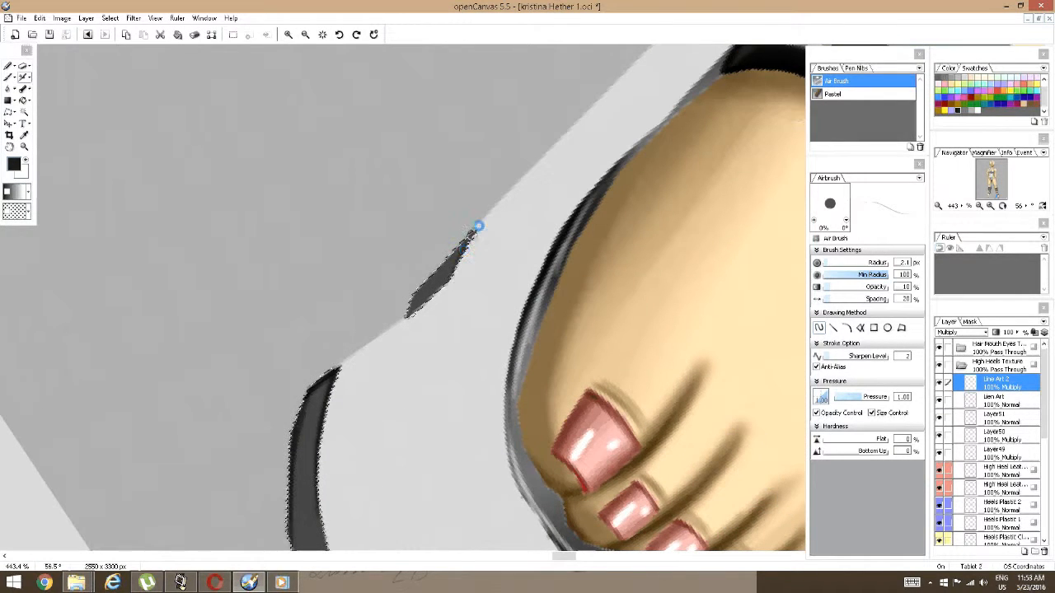
pyautogui.moveTo(504, 206); pyautogui.dragTo(487, 179)
pyautogui.moveTo(455, 323)
pyautogui.mouseDown()
pyautogui.moveTo(440, 370)
pyautogui.moveTo(437, 305)
pyautogui.moveTo(429, 368)
pyautogui.mouseUp()
pyautogui.moveTo(444, 280); pyautogui.dragTo(440, 328)
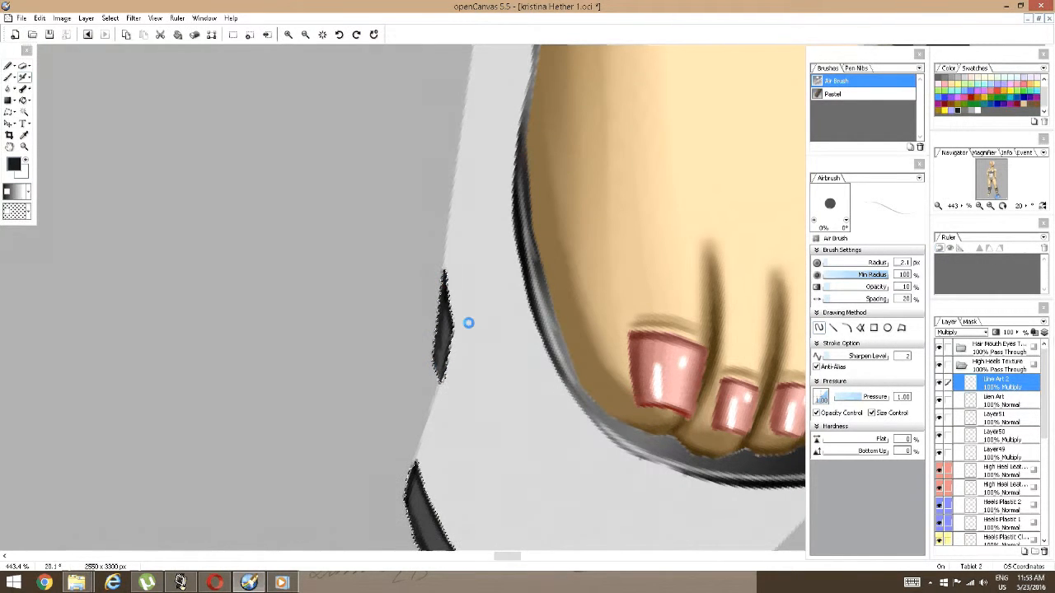
pyautogui.hotkey('ctrl', 'z')
pyautogui.hotkey('ctrl', 'z')
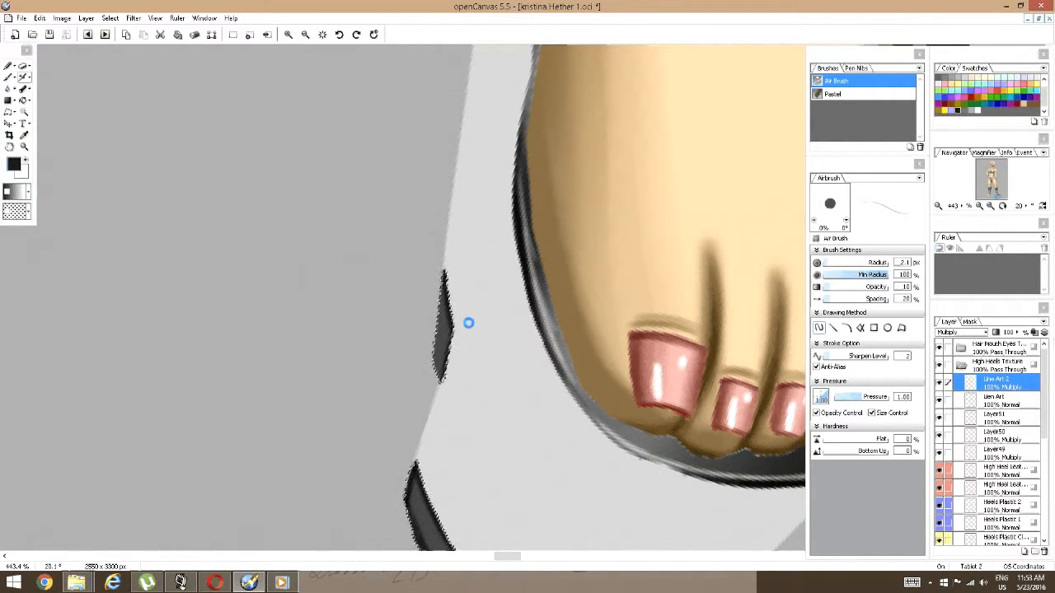
pyautogui.moveTo(447, 287); pyautogui.dragTo(437, 328)
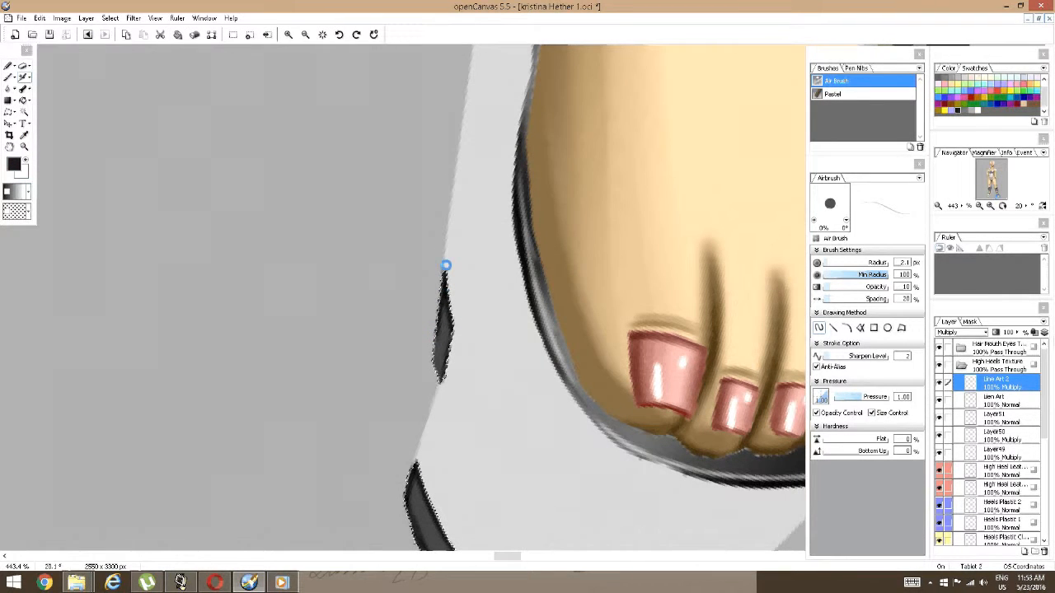
# Make Layer49 active and choose the gray 7A7A7A as the painting color.
pyautogui.scroll(-3, 519, 262)
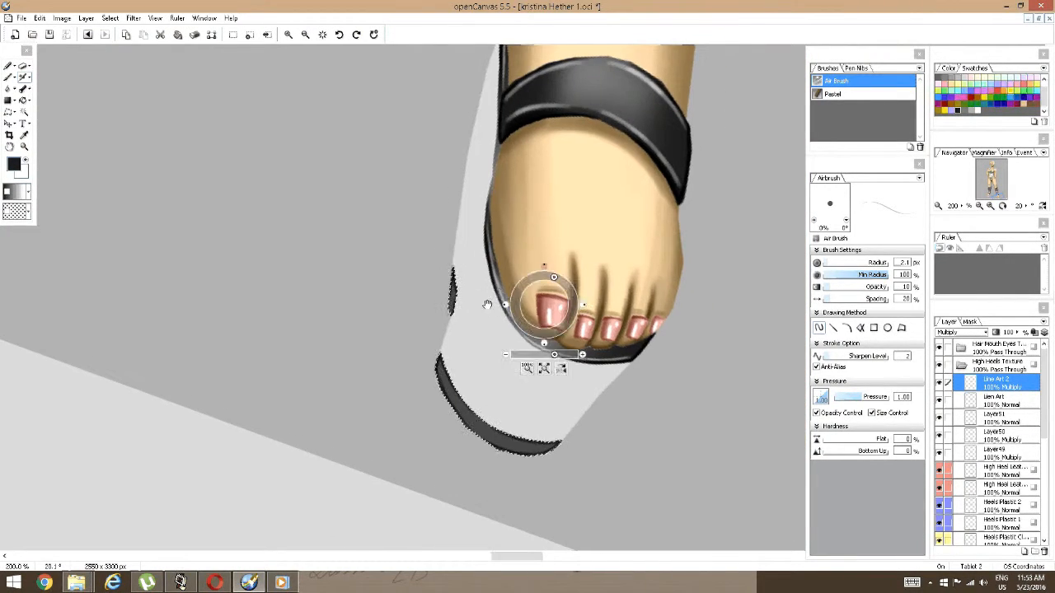
pyautogui.scroll(3, 451, 294)
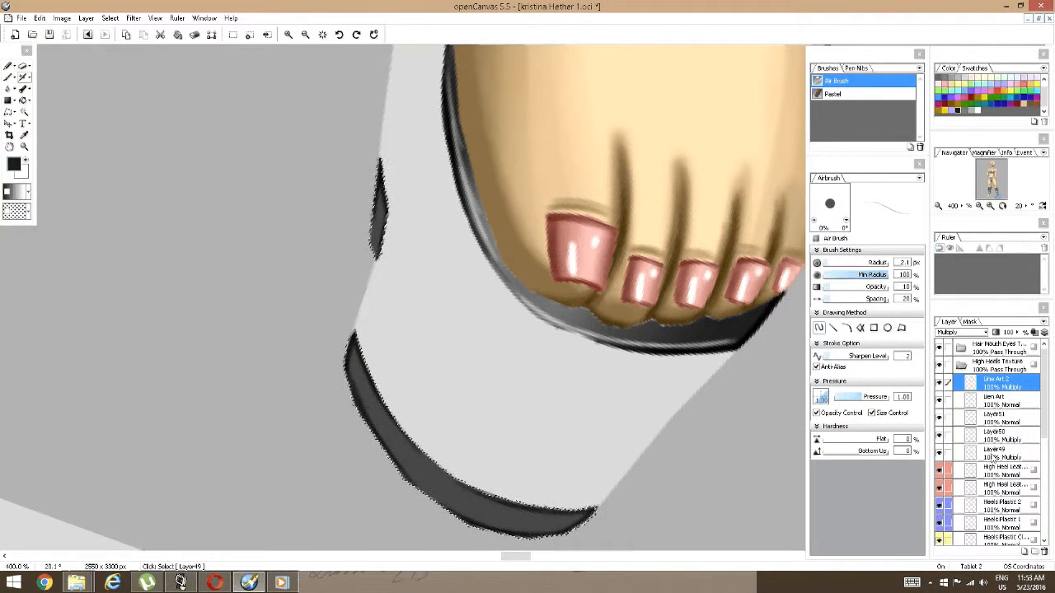
pyautogui.click(997, 453)
pyautogui.doubleClick(969, 110)
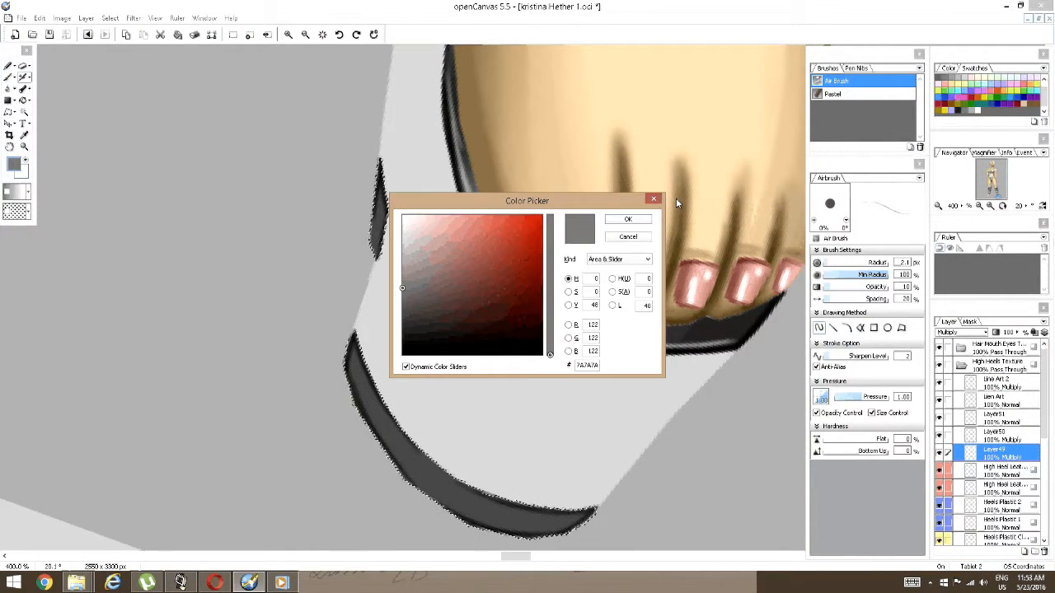
pyautogui.click(633, 219)
pyautogui.moveTo(627, 399); pyautogui.dragTo(534, 264)
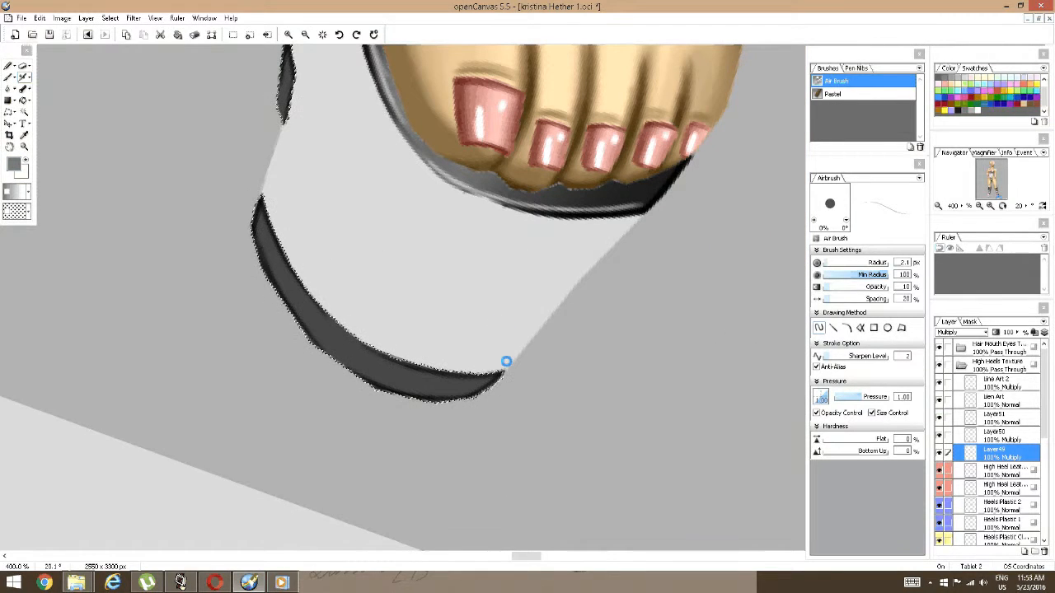
# Enlarge the Airbrush radius to 43.8 px and softly darken both ends of the platform's sole strip on Layer49.
pyautogui.press(']')
pyautogui.press(']')
pyautogui.press(']')
pyautogui.press(']')
pyautogui.press(']')
pyautogui.press(']')
pyautogui.press(']')
pyautogui.press(']')
pyautogui.press(']')
pyautogui.press(']')
pyautogui.press(']')
pyautogui.press(']')
pyautogui.press(']')
pyautogui.press(']')
pyautogui.press('[')
pyautogui.press('[')
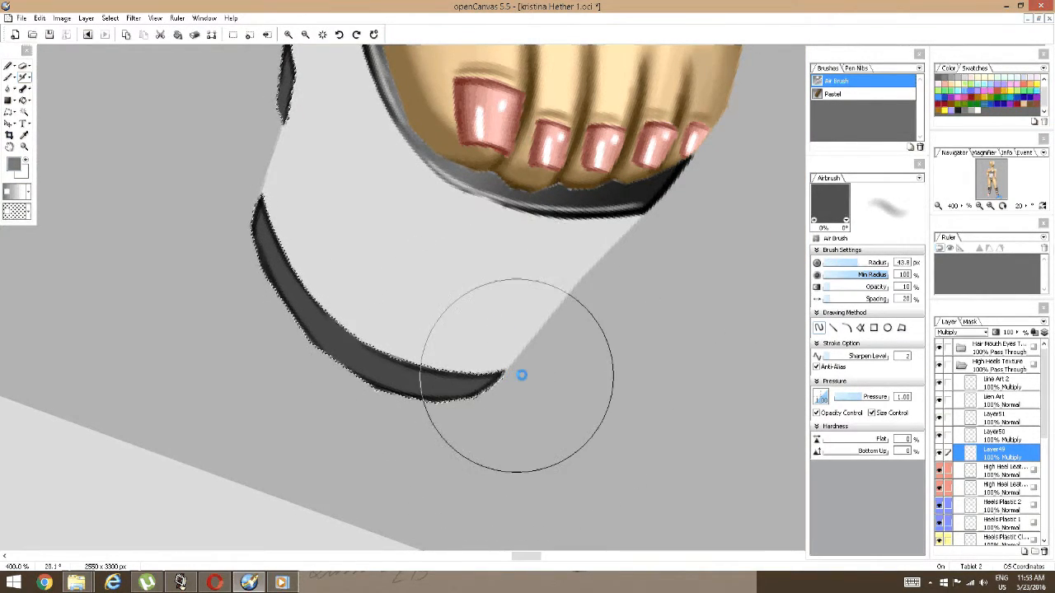
pyautogui.press('space')
pyautogui.moveTo(543, 351)
pyautogui.mouseDown()
pyautogui.moveTo(635, 365)
pyautogui.moveTo(557, 336)
pyautogui.mouseUp()
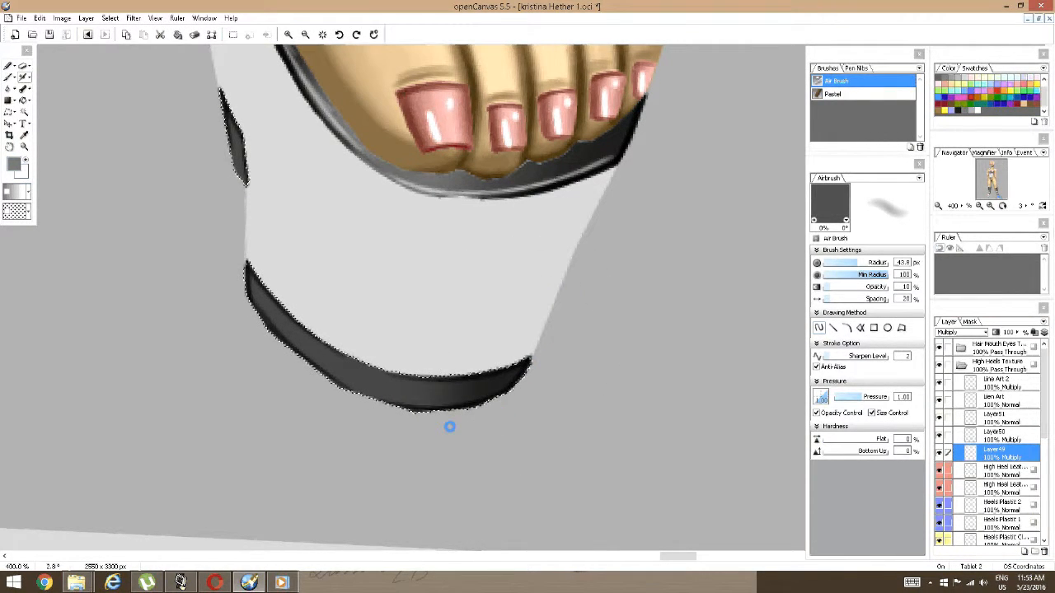
pyautogui.moveTo(578, 352); pyautogui.dragTo(677, 432)
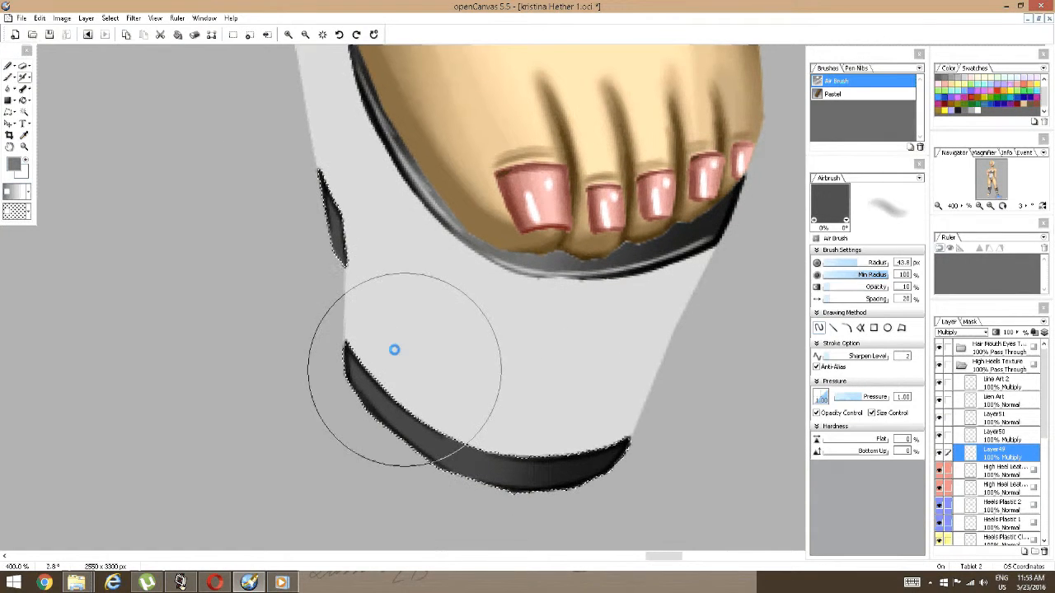
pyautogui.moveTo(394, 351)
pyautogui.mouseDown()
pyautogui.moveTo(371, 343)
pyautogui.moveTo(360, 394)
pyautogui.mouseUp()
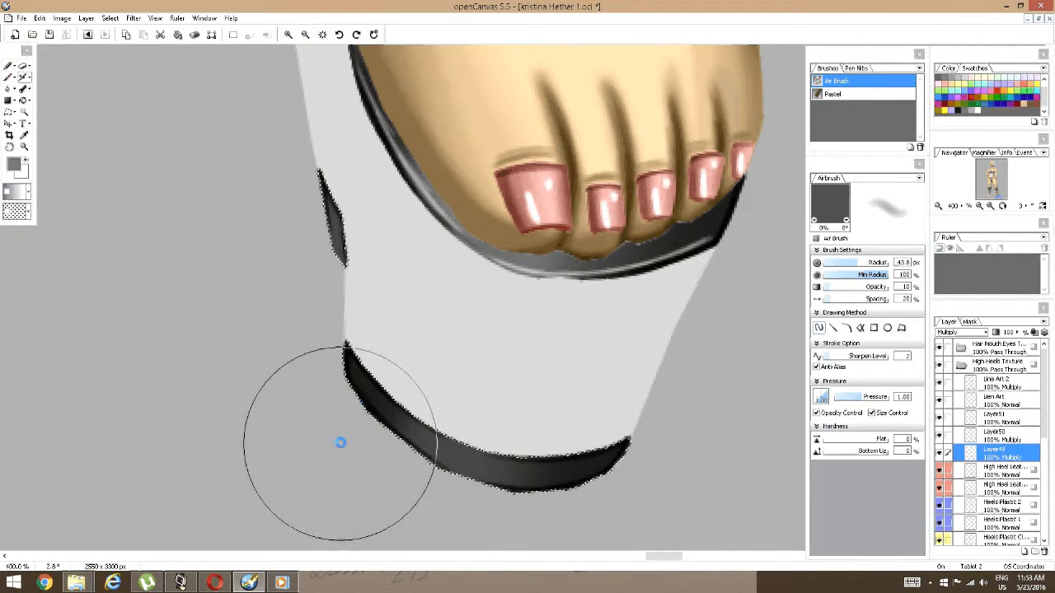
# Darken the small heel sole strip with the same gray and reduce the Airbrush radius to 15.3 px.
pyautogui.moveTo(346, 228)
pyautogui.mouseDown()
pyautogui.moveTo(335, 212)
pyautogui.moveTo(346, 241)
pyautogui.moveTo(333, 172)
pyautogui.mouseUp()
pyautogui.press('[')
pyautogui.press('[')
pyautogui.press('[')
pyautogui.press('[')
pyautogui.press('[')
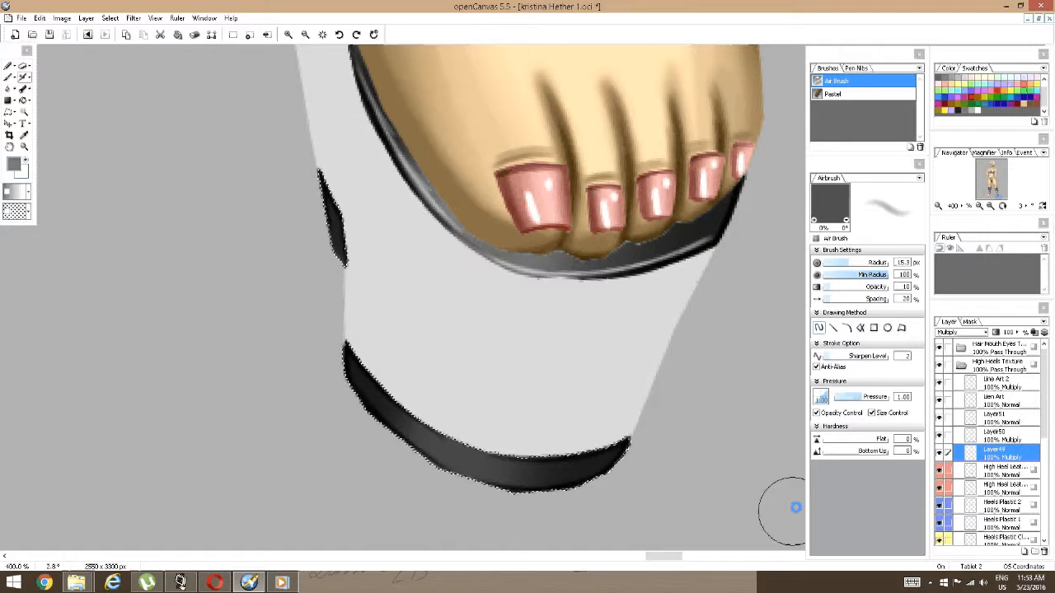
# On Layer51, airbrush a soft white highlight across the middle of the platform's sole strip with a 43.8 px radius.
pyautogui.doubleClick(977, 110)
pyautogui.click(628, 219)
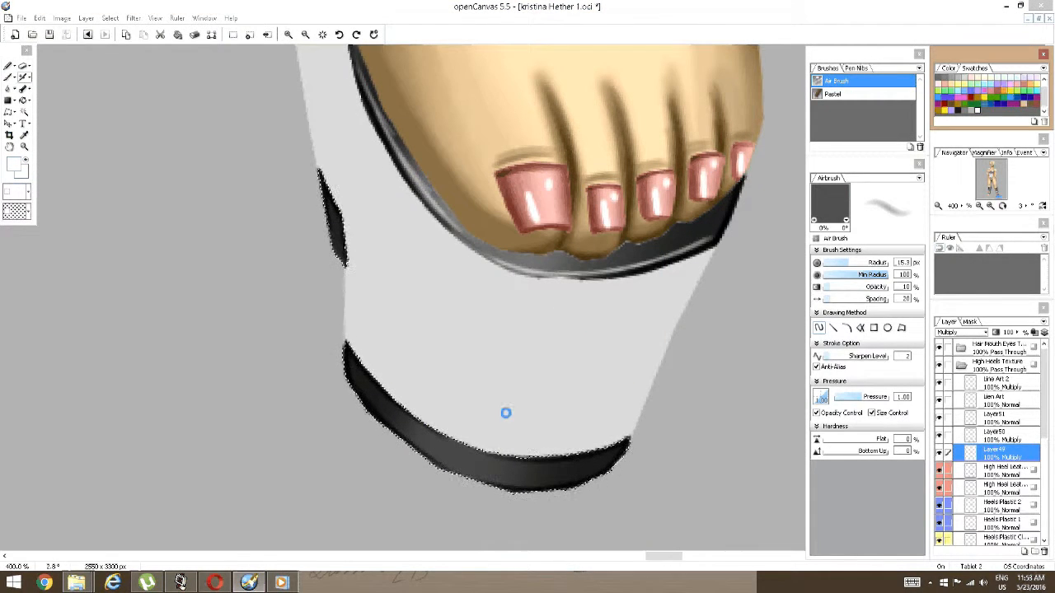
pyautogui.press(']')
pyautogui.press(']')
pyautogui.press(']')
pyautogui.press('[')
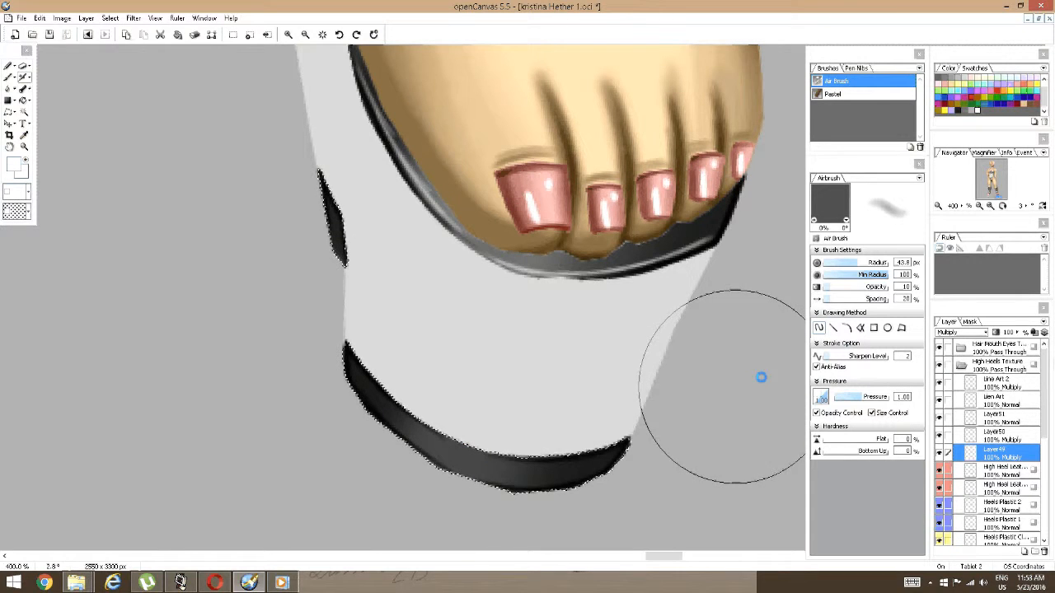
pyautogui.click(997, 418)
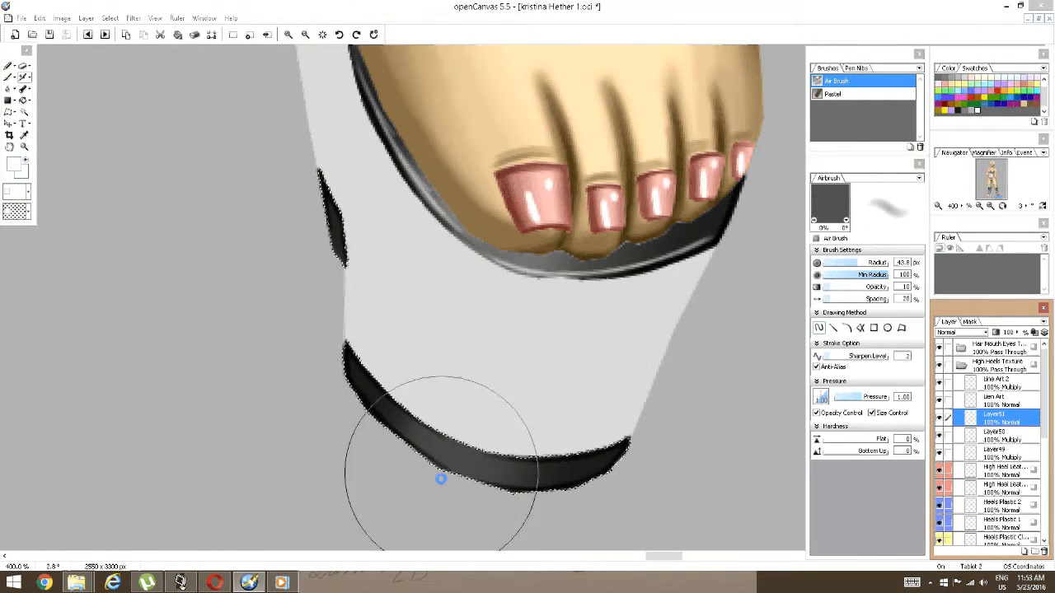
pyautogui.moveTo(441, 479); pyautogui.dragTo(535, 362)
pyautogui.rightClick(623, 431)
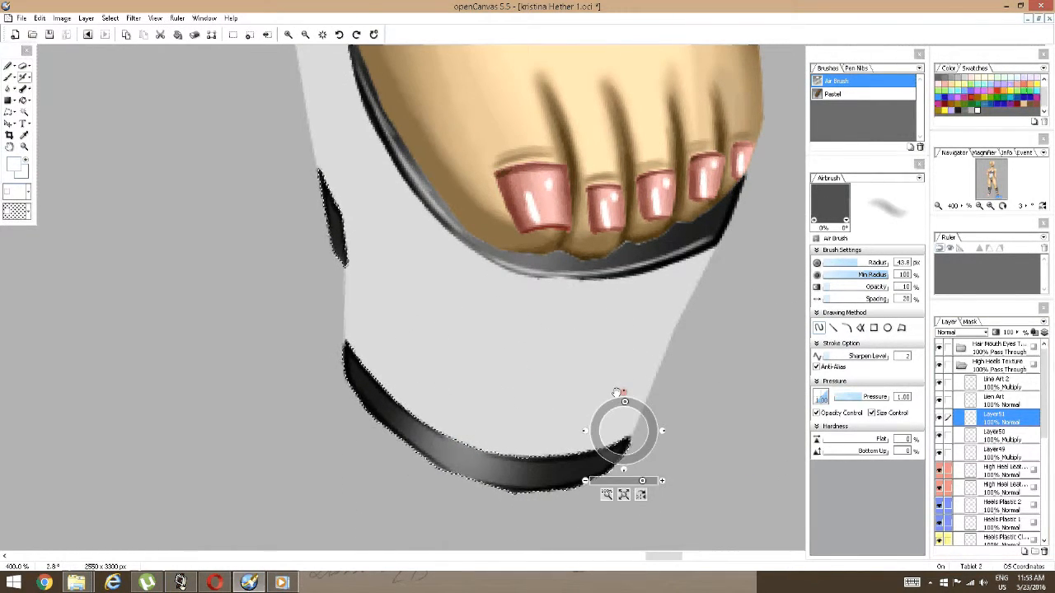
pyautogui.moveTo(624, 401); pyautogui.dragTo(651, 422)
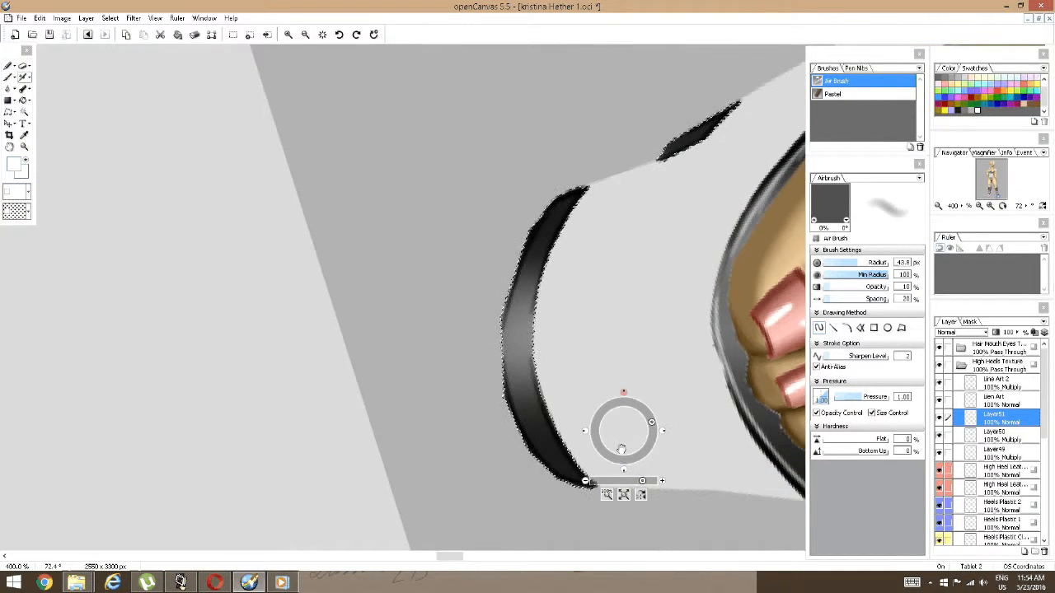
# Reduce the Airbrush radius to 1.4 px and set its Flat hardness to 40%.
pyautogui.moveTo(642, 480); pyautogui.dragTo(645, 474)
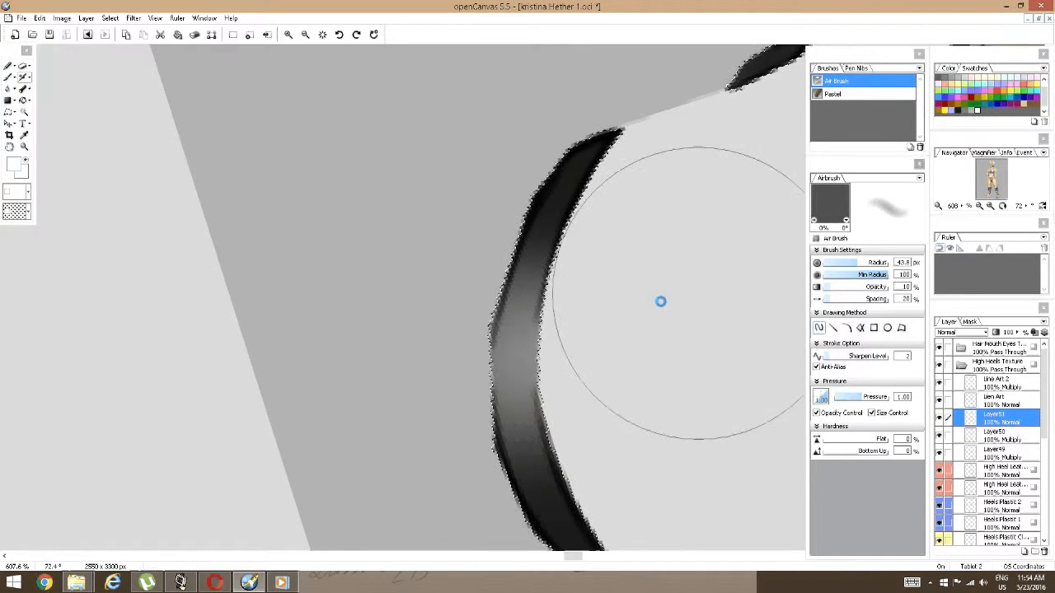
pyautogui.press('[')
pyautogui.press('[')
pyautogui.press('[')
pyautogui.press('[')
pyautogui.press('[')
pyautogui.press('[')
pyautogui.press('[')
pyautogui.press('[')
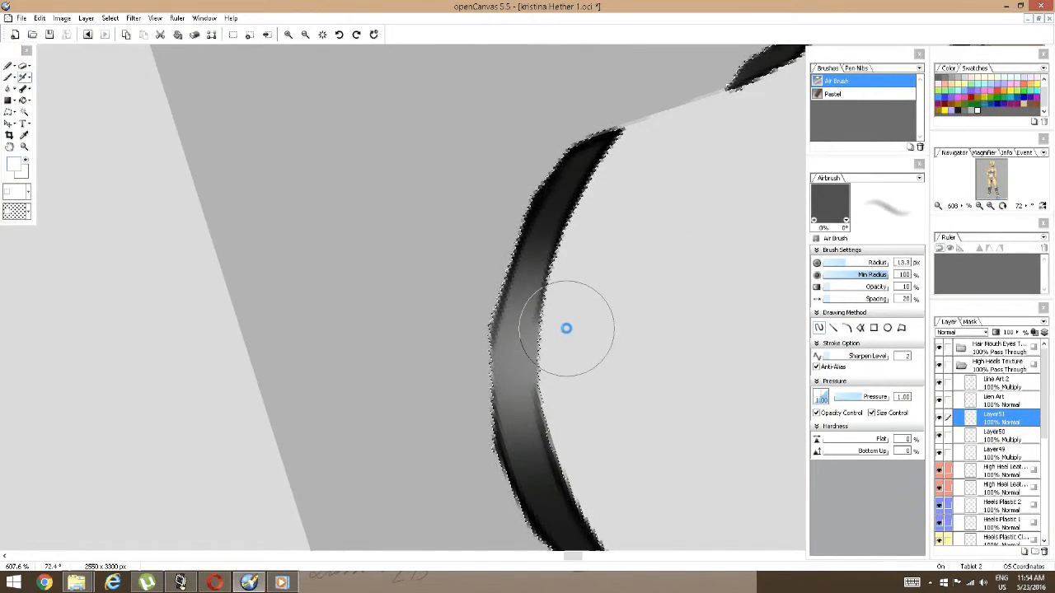
pyautogui.press('[')
pyautogui.press('[')
pyautogui.press('[')
pyautogui.press('[')
pyautogui.press('[')
pyautogui.press('[')
pyautogui.press('[')
pyautogui.press('[')
pyautogui.press('[')
pyautogui.press('[')
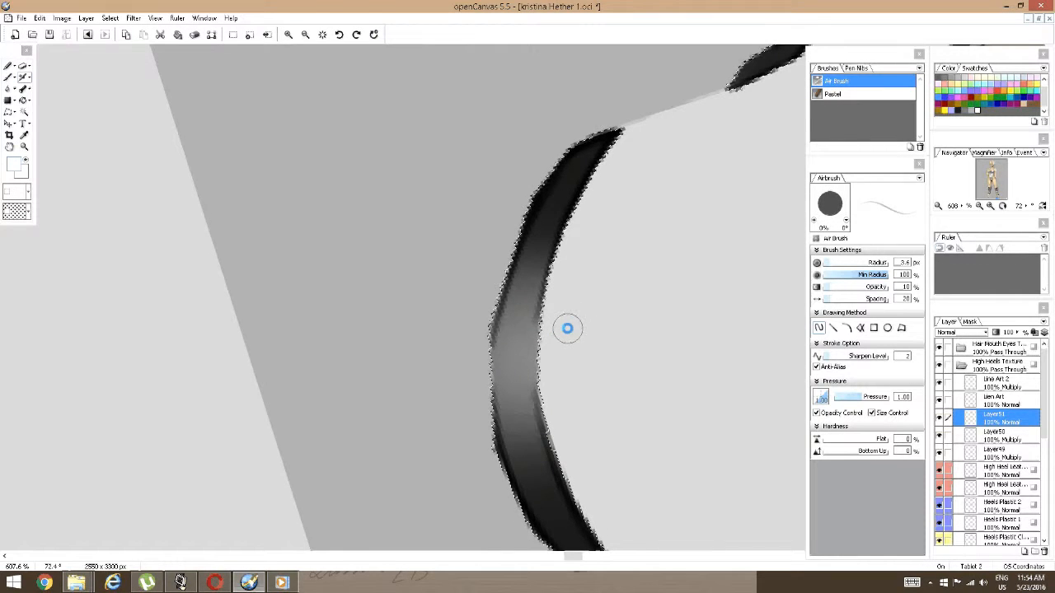
pyautogui.press('[')
pyautogui.press('[')
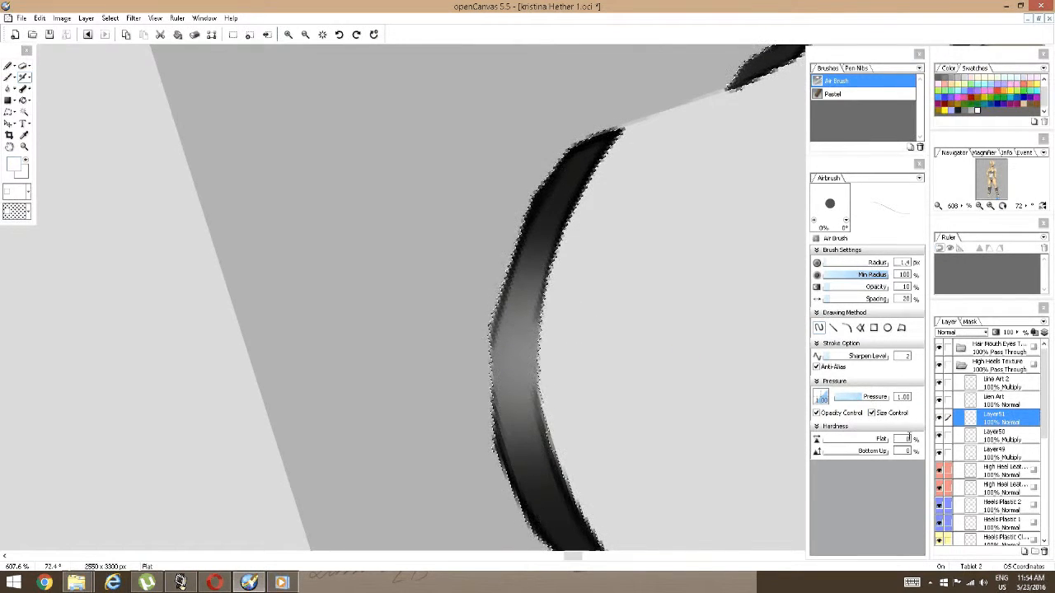
pyautogui.write('40')
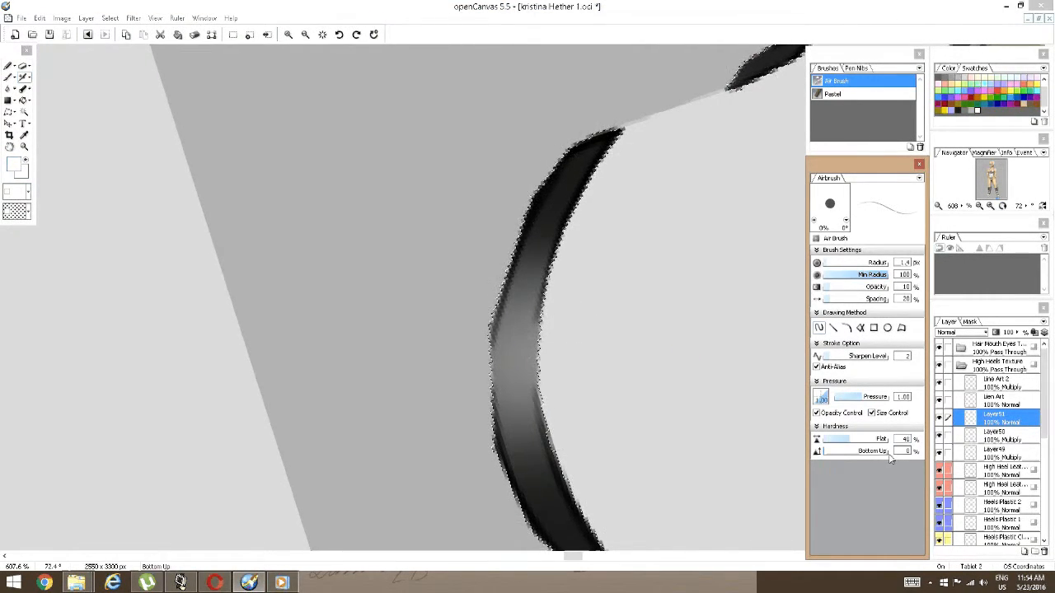
# Airbrush thin white highlight lines along both long edges of the platform's sole strip on Layer51.
pyautogui.press('space')
pyautogui.moveTo(571, 447); pyautogui.dragTo(457, 363)
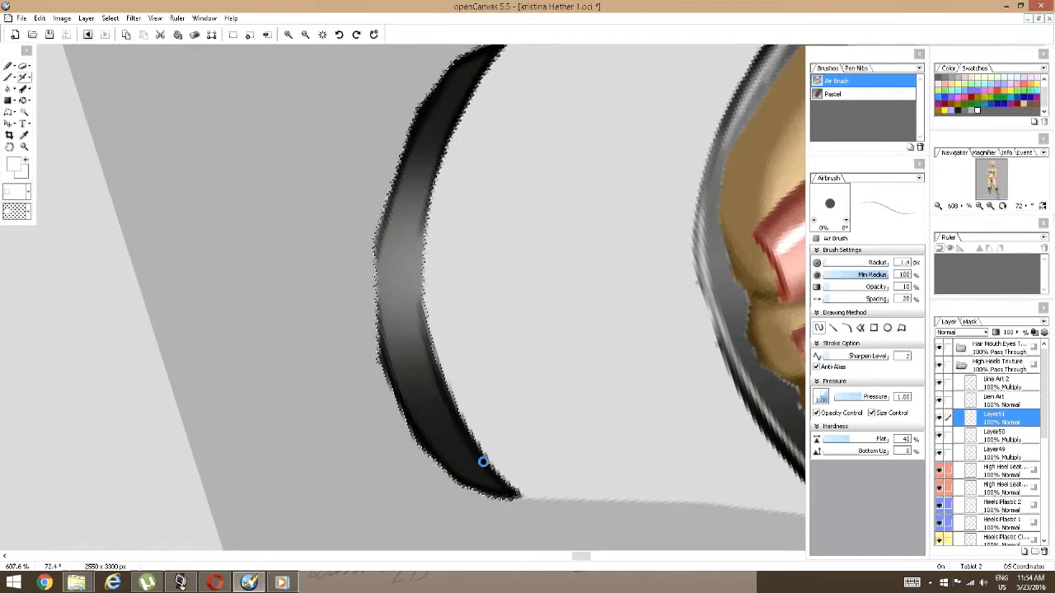
pyautogui.moveTo(430, 325)
pyautogui.mouseDown()
pyautogui.moveTo(494, 478)
pyautogui.moveTo(430, 337)
pyautogui.mouseUp()
pyautogui.moveTo(502, 493)
pyautogui.mouseDown()
pyautogui.moveTo(456, 473)
pyautogui.moveTo(392, 372)
pyautogui.moveTo(384, 242)
pyautogui.moveTo(412, 151)
pyautogui.moveTo(436, 130)
pyautogui.moveTo(475, 262)
pyautogui.mouseUp()
pyautogui.press('space')
pyautogui.moveTo(447, 323)
pyautogui.mouseDown()
pyautogui.moveTo(433, 384)
pyautogui.moveTo(437, 330)
pyautogui.moveTo(503, 185)
pyautogui.mouseUp()
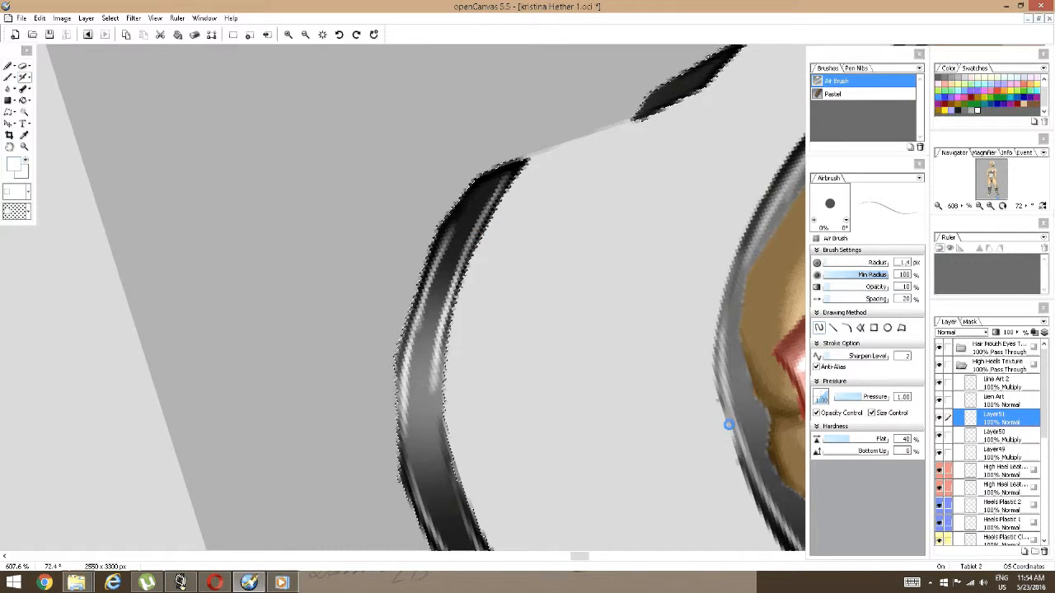
# Add thin white highlight lines to the small heel sole strip with the same fine Airbrush.
pyautogui.press('space')
pyautogui.moveTo(737, 346); pyautogui.dragTo(612, 537)
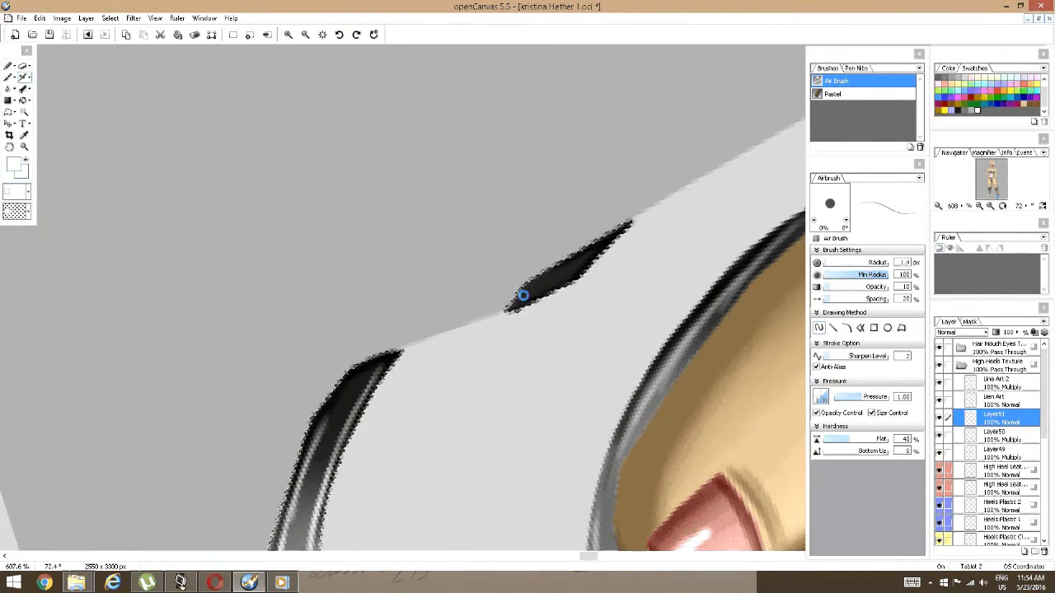
pyautogui.moveTo(524, 295); pyautogui.dragTo(535, 282)
pyautogui.press('space')
pyautogui.moveTo(576, 252)
pyautogui.mouseDown()
pyautogui.moveTo(531, 284)
pyautogui.moveTo(580, 240)
pyautogui.moveTo(547, 247)
pyautogui.mouseUp()
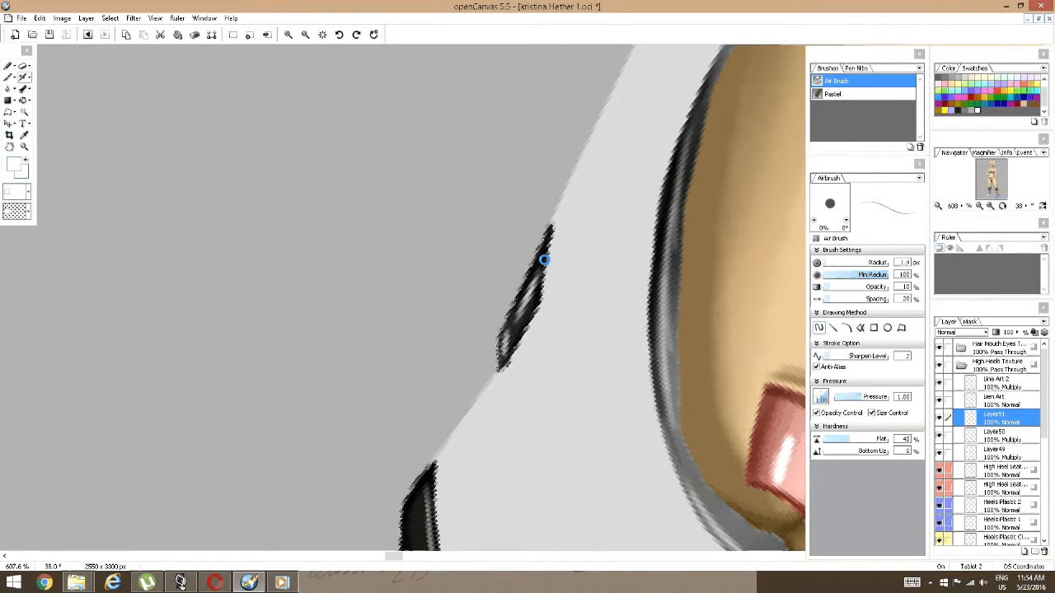
# Return the canvas to upright and clear the selection around the finished sole strips.
pyautogui.press('space')
pyautogui.scroll(-1, 589, 247)
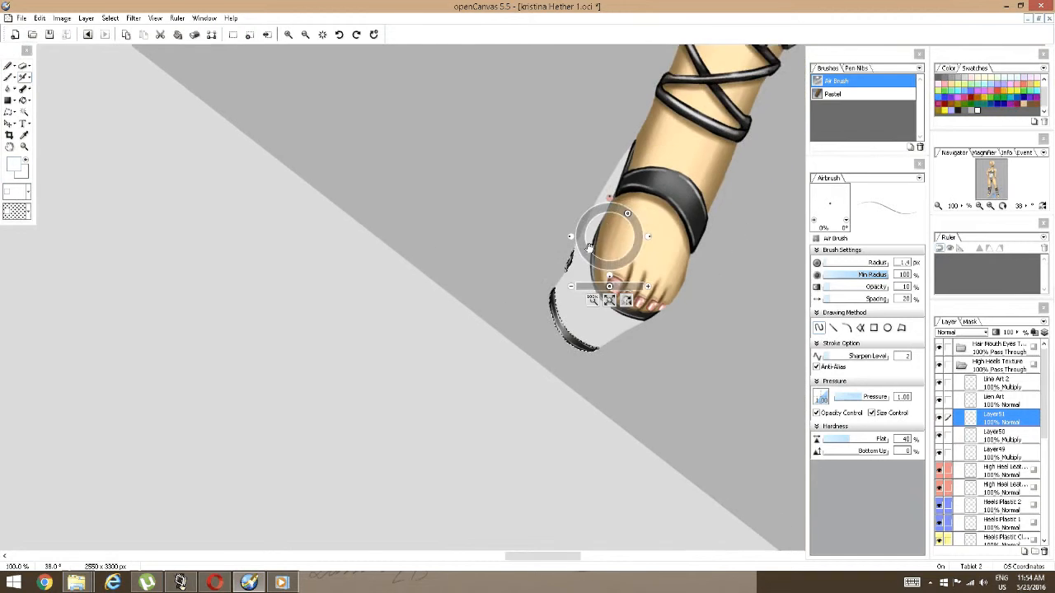
pyautogui.click(610, 200)
pyautogui.scroll(1, 607, 237)
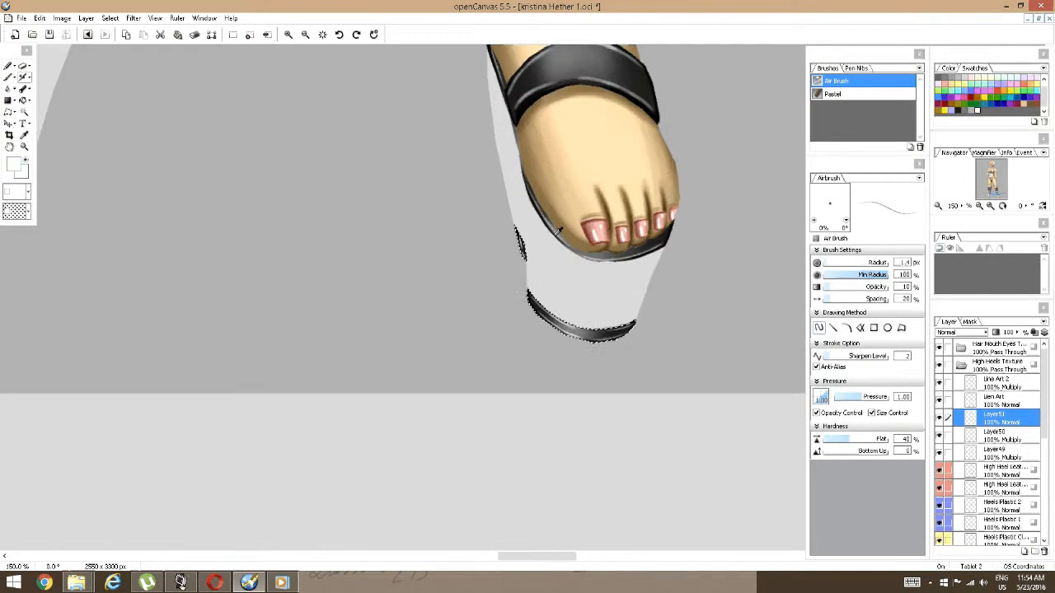
pyautogui.press('space')
pyautogui.moveTo(543, 242); pyautogui.dragTo(521, 261)
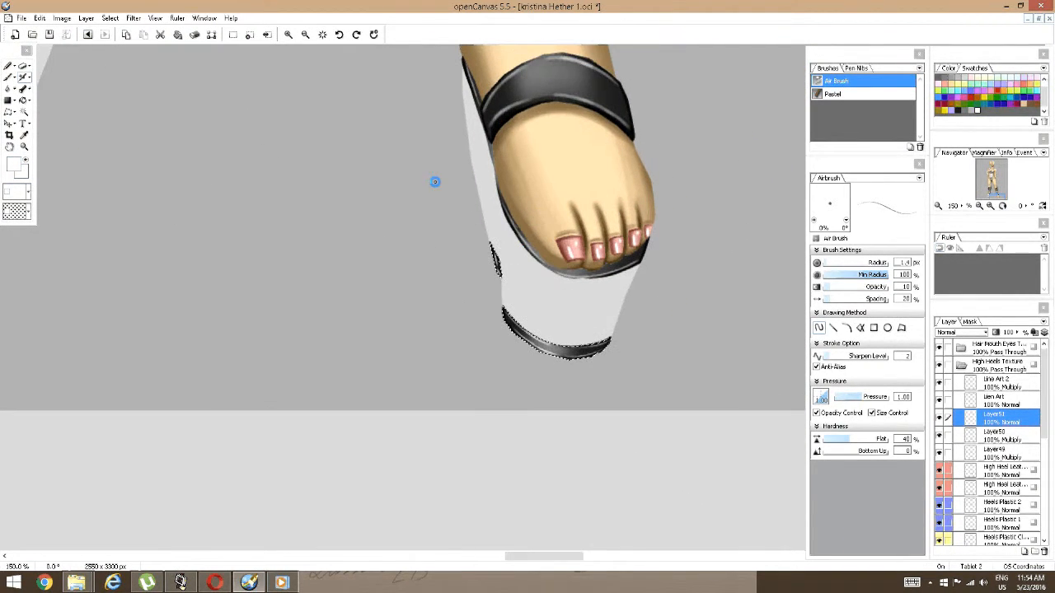
pyautogui.click(112, 19)
pyautogui.click(33, 41)
# On the Heels Plastic 1 layer, Magic Wand-select the other shoe's dark sole rim, including the separate piece under the toes.
pyautogui.scroll(-5, 430, 192)
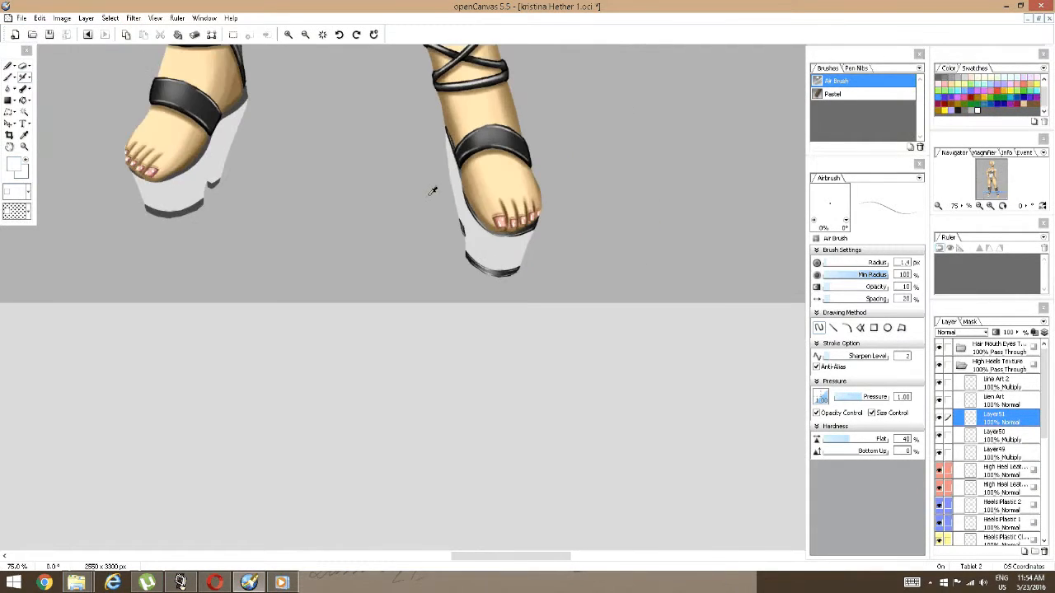
pyautogui.scroll(3, 515, 375)
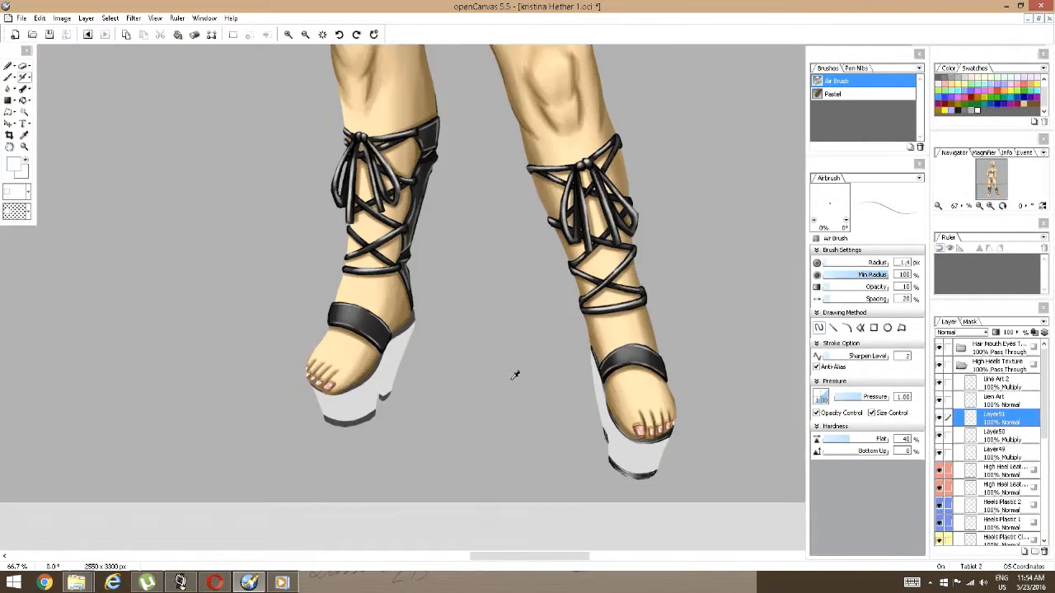
pyautogui.scroll(4, 458, 470)
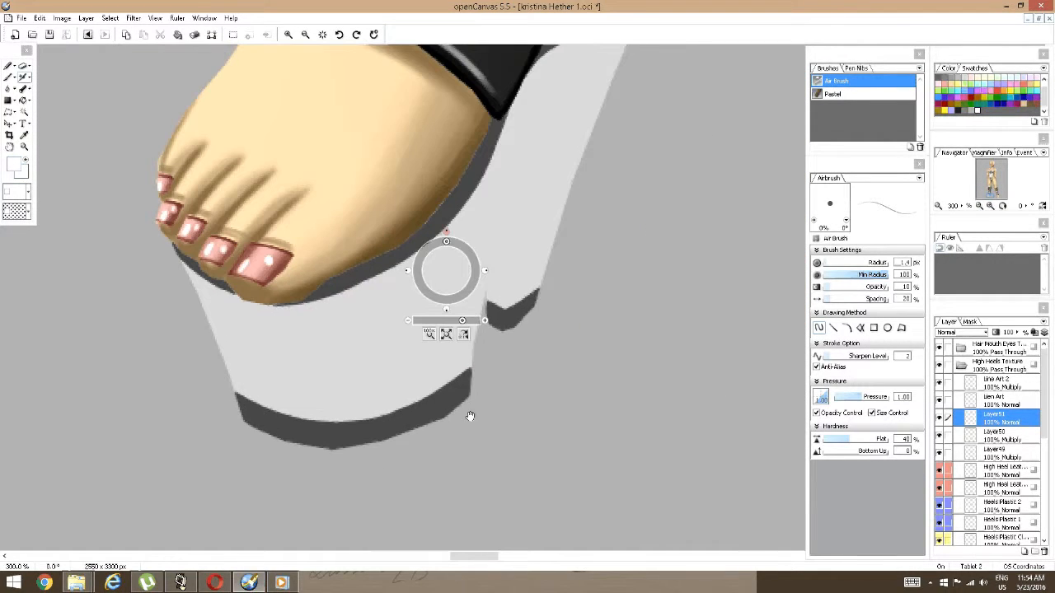
pyautogui.scroll(-3, 962, 472)
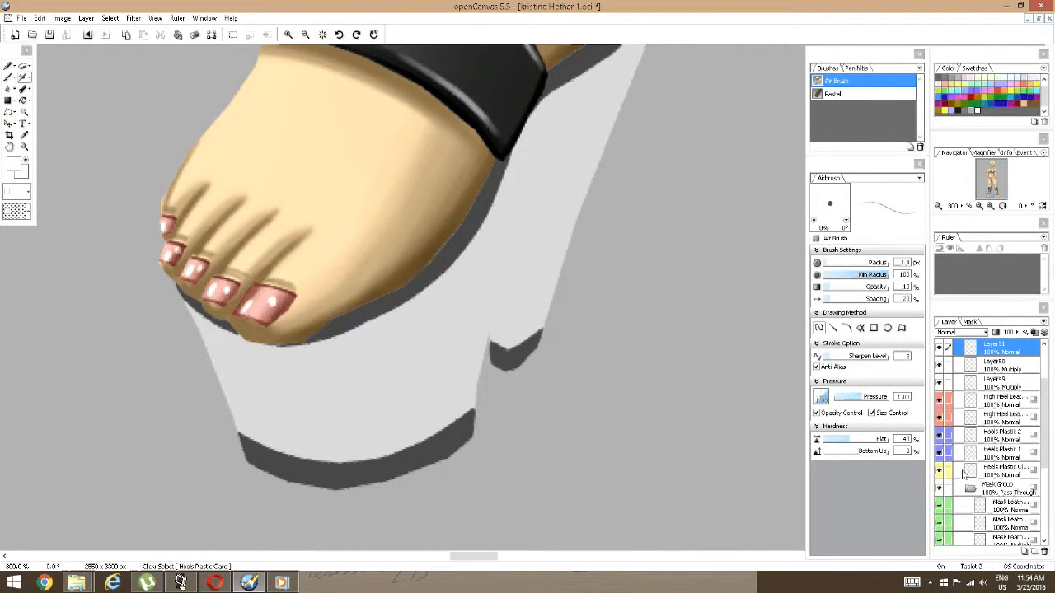
pyautogui.click(979, 453)
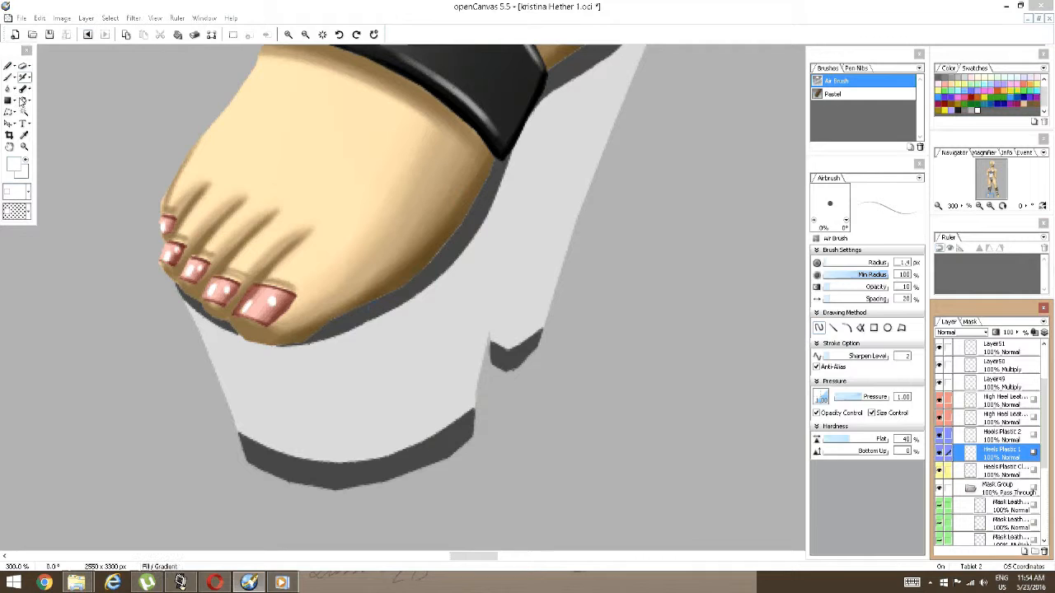
pyautogui.click(23, 101)
pyautogui.click(450, 267)
pyautogui.moveTo(568, 218); pyautogui.dragTo(612, 275)
pyautogui.keyDown('shift'); pyautogui.click(267, 375); pyautogui.keyUp('shift')
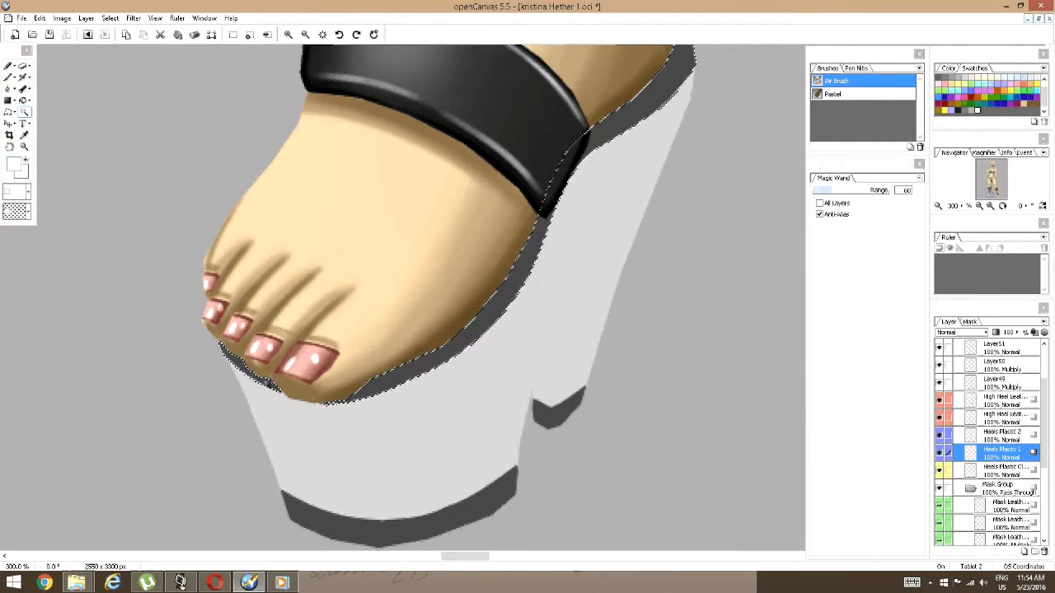
# Switch to the Airbrush and choose the near-black RGB 40, 40, 40 as the painting color.
pyautogui.moveTo(495, 251); pyautogui.dragTo(410, 349)
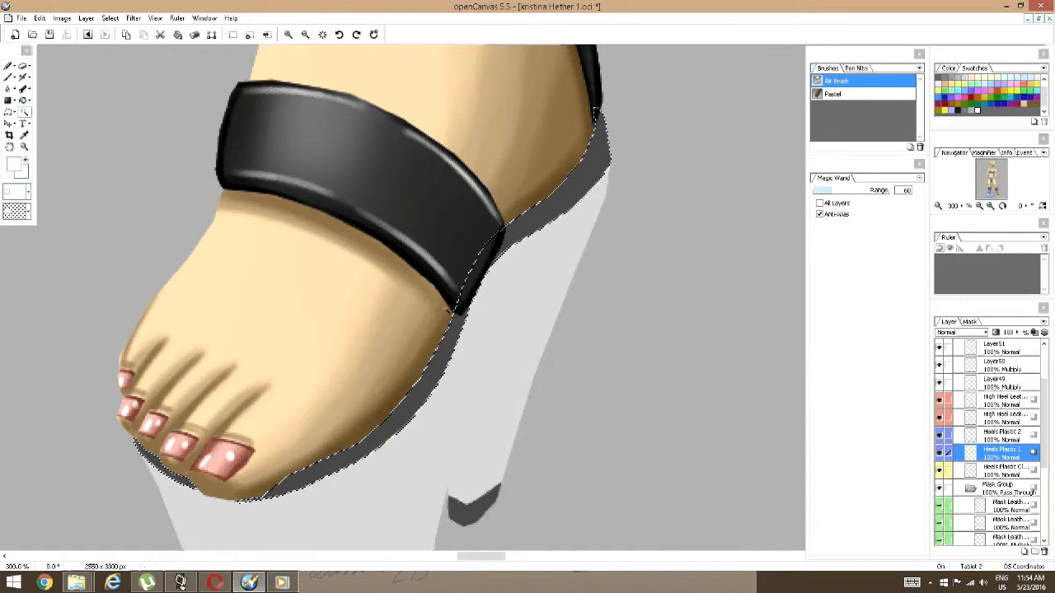
pyautogui.click(23, 77)
pyautogui.doubleClick(957, 110)
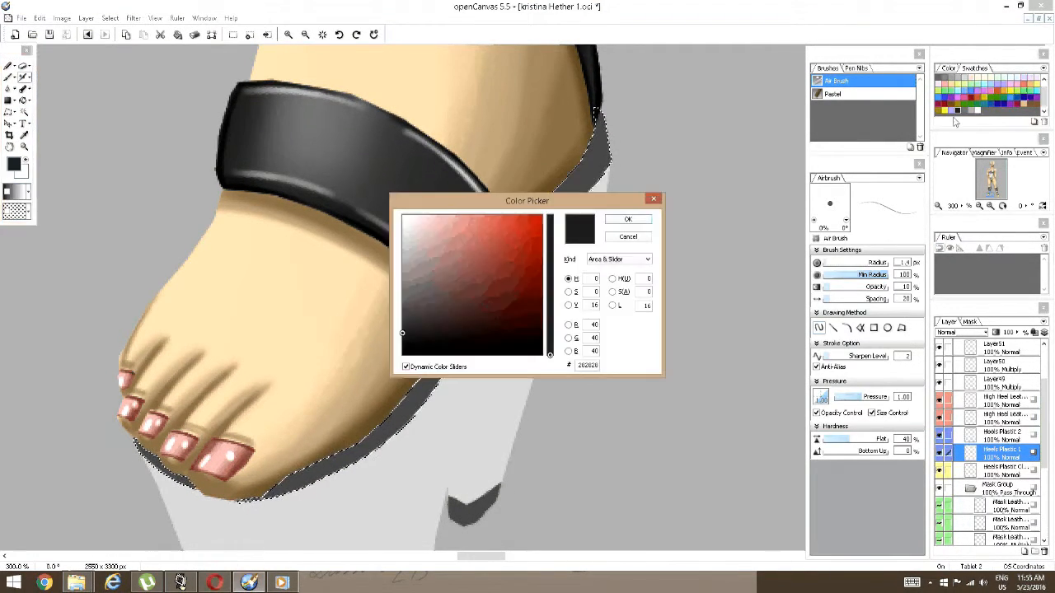
pyautogui.click(634, 222)
# Airbrush a thin dark line along the outer edge of the selected sole rim at its heel end.
pyautogui.press('space')
pyautogui.moveTo(629, 153); pyautogui.dragTo(584, 260)
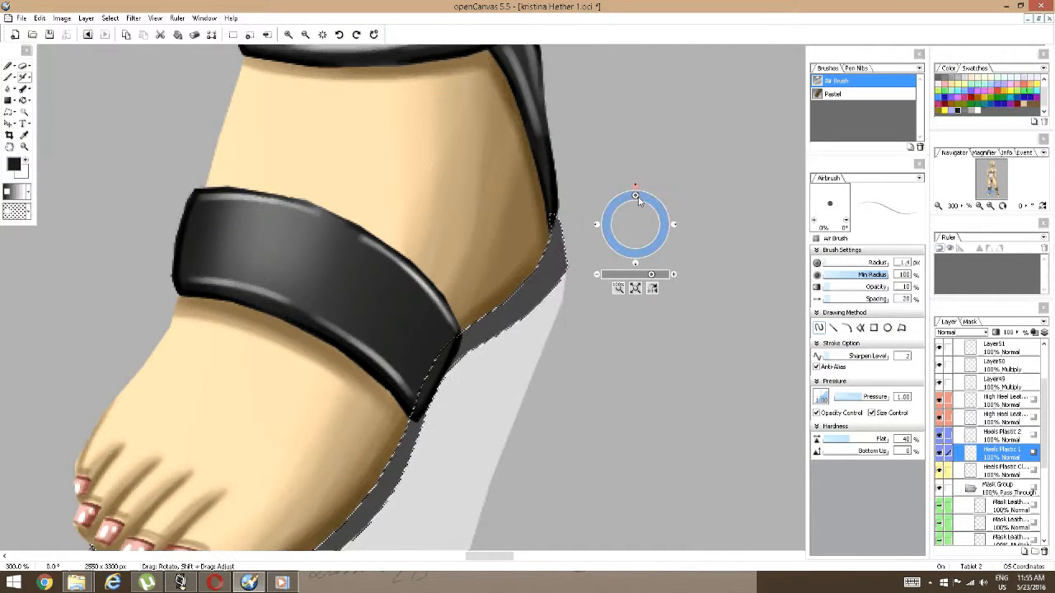
pyautogui.moveTo(635, 198); pyautogui.dragTo(629, 236)
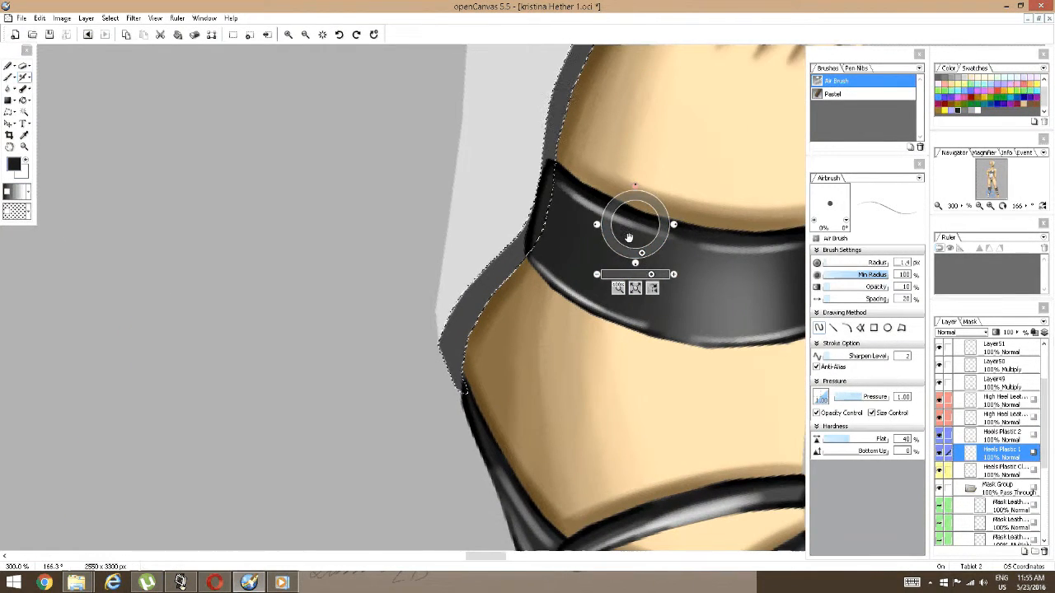
pyautogui.moveTo(650, 274); pyautogui.dragTo(654, 274)
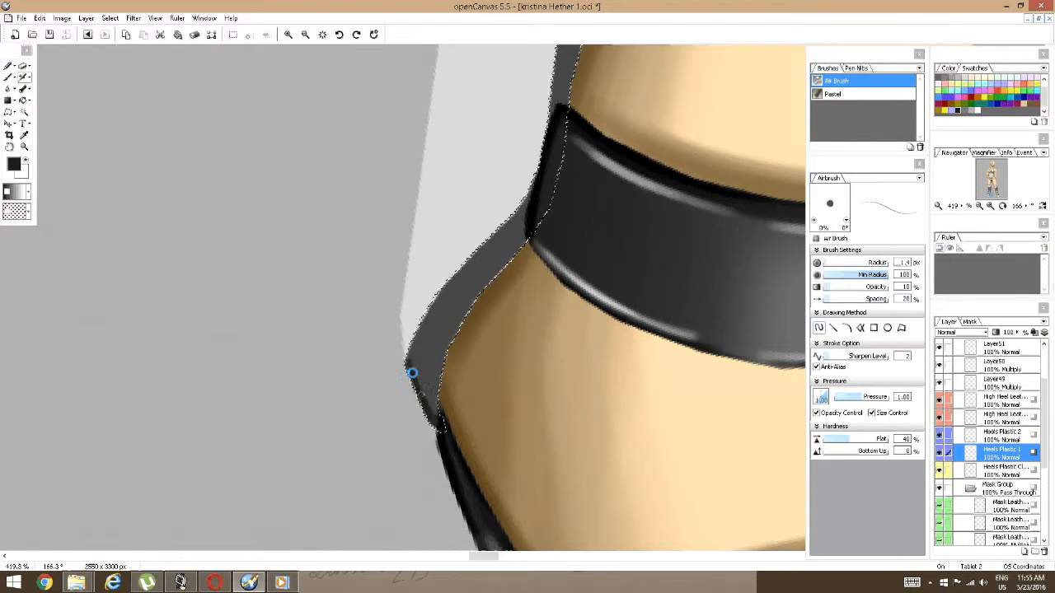
pyautogui.moveTo(412, 372); pyautogui.dragTo(445, 288)
pyautogui.moveTo(412, 352); pyautogui.dragTo(445, 288)
# Examine the already shaded sole rim of the other shoe as a reference.
pyautogui.press('space')
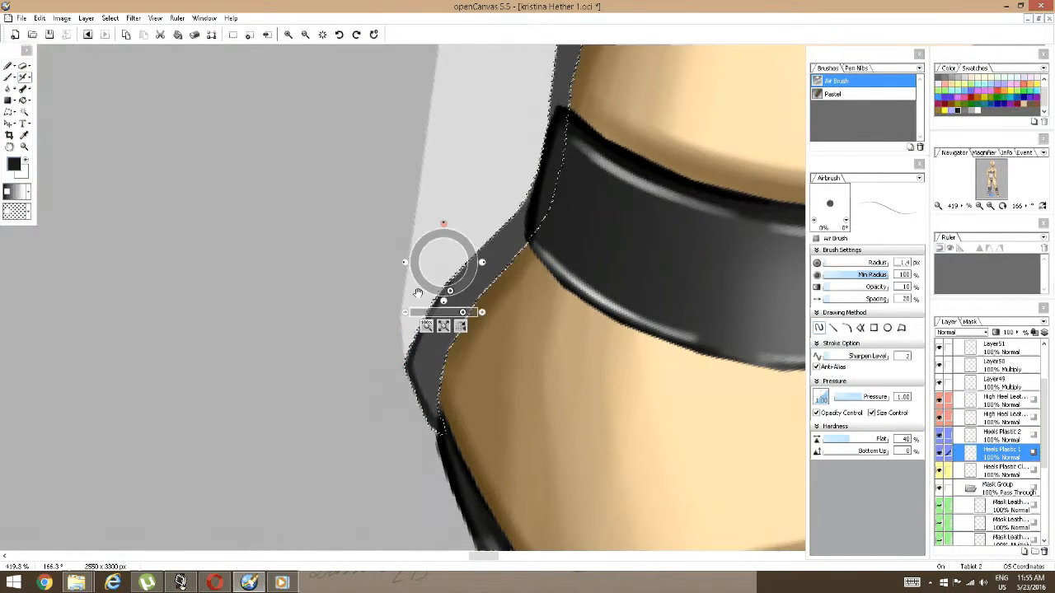
pyautogui.moveTo(313, 234); pyautogui.dragTo(654, 384)
pyautogui.moveTo(438, 219); pyautogui.dragTo(723, 401)
pyautogui.moveTo(620, 297); pyautogui.dragTo(475, 226)
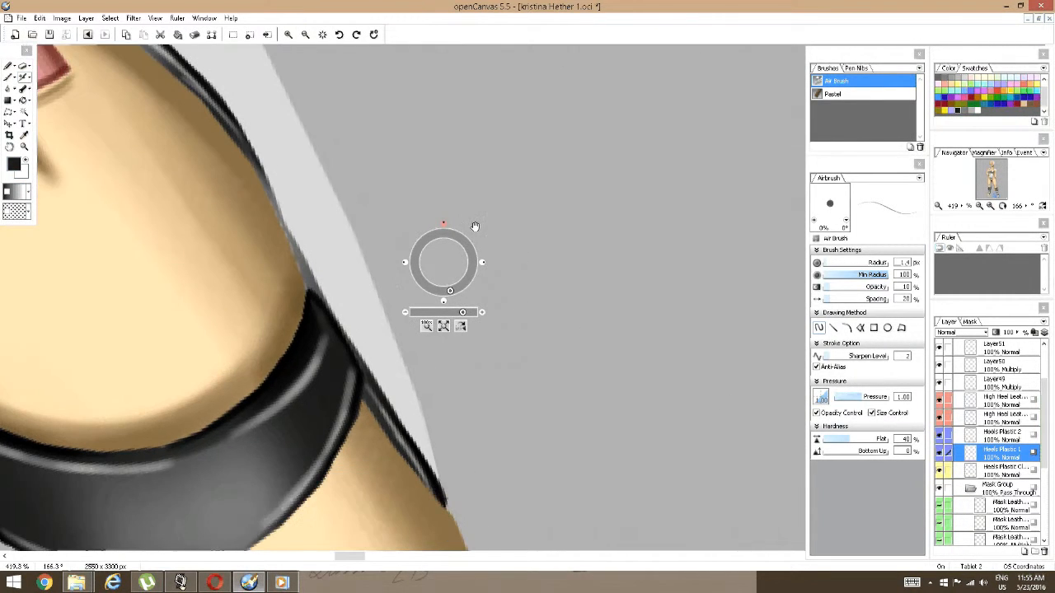
pyautogui.moveTo(709, 292); pyautogui.dragTo(536, 237)
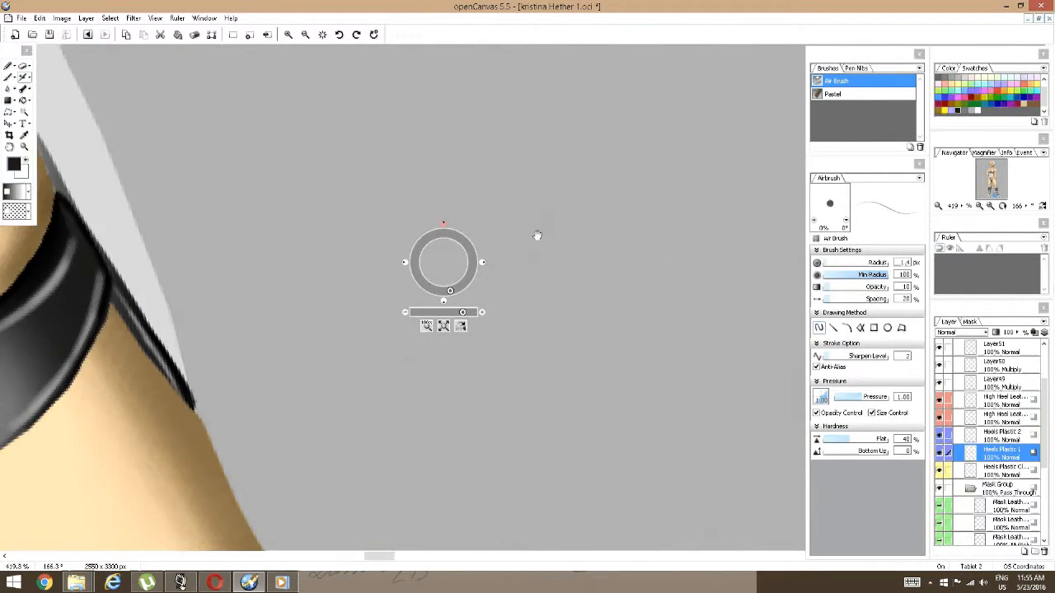
pyautogui.moveTo(697, 300); pyautogui.dragTo(284, 236)
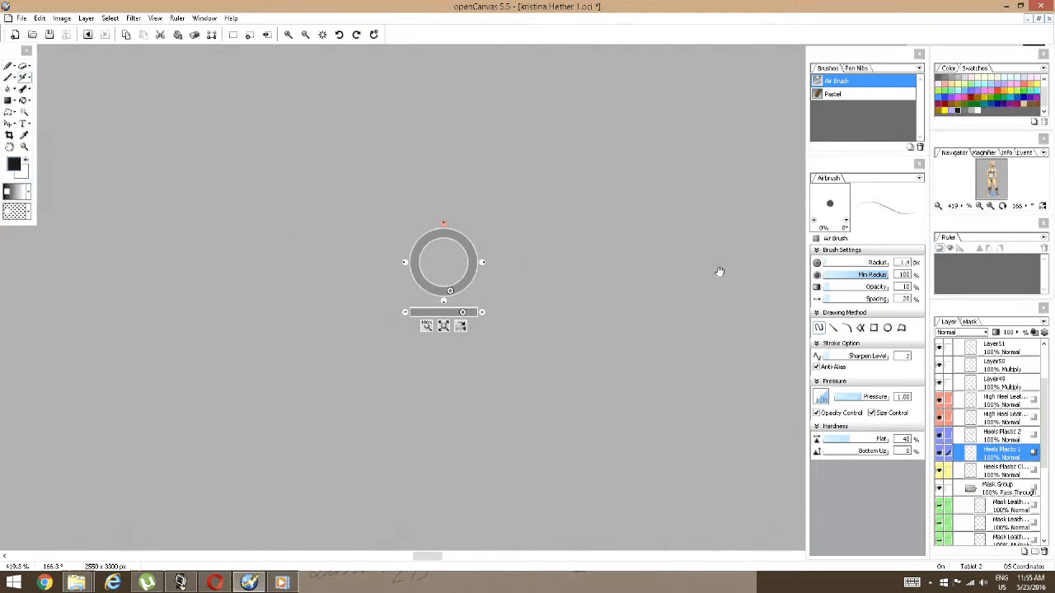
pyautogui.moveTo(717, 272); pyautogui.dragTo(332, 255)
pyautogui.moveTo(780, 183); pyautogui.dragTo(475, 308)
pyautogui.moveTo(508, 216); pyautogui.dragTo(474, 370)
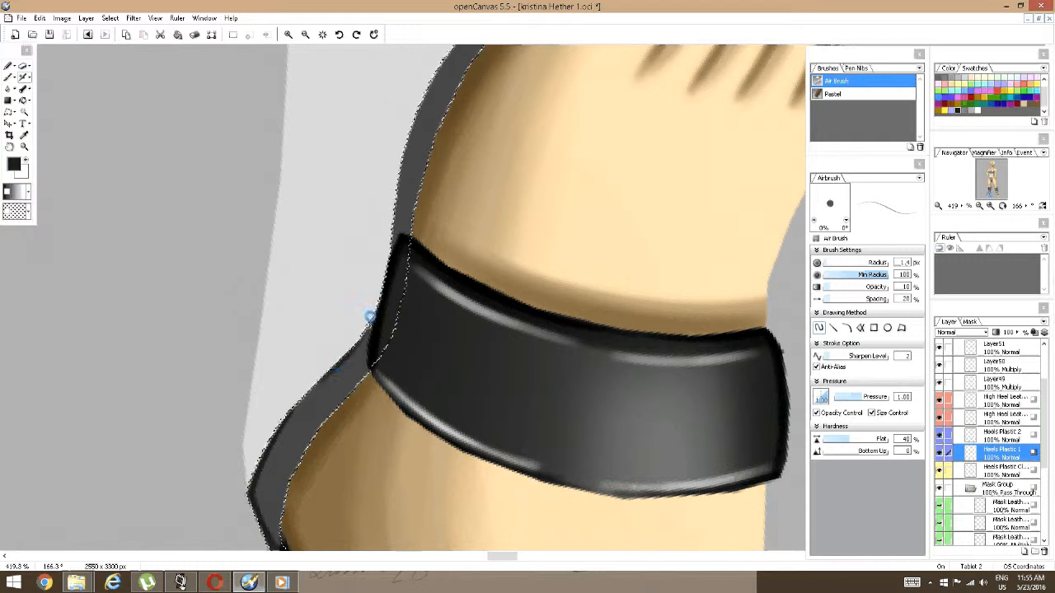
# Slightly enlarge the Airbrush radius and darken the outer edge of the sole rim from the foot strap around the toes.
pyautogui.moveTo(411, 276); pyautogui.dragTo(345, 434)
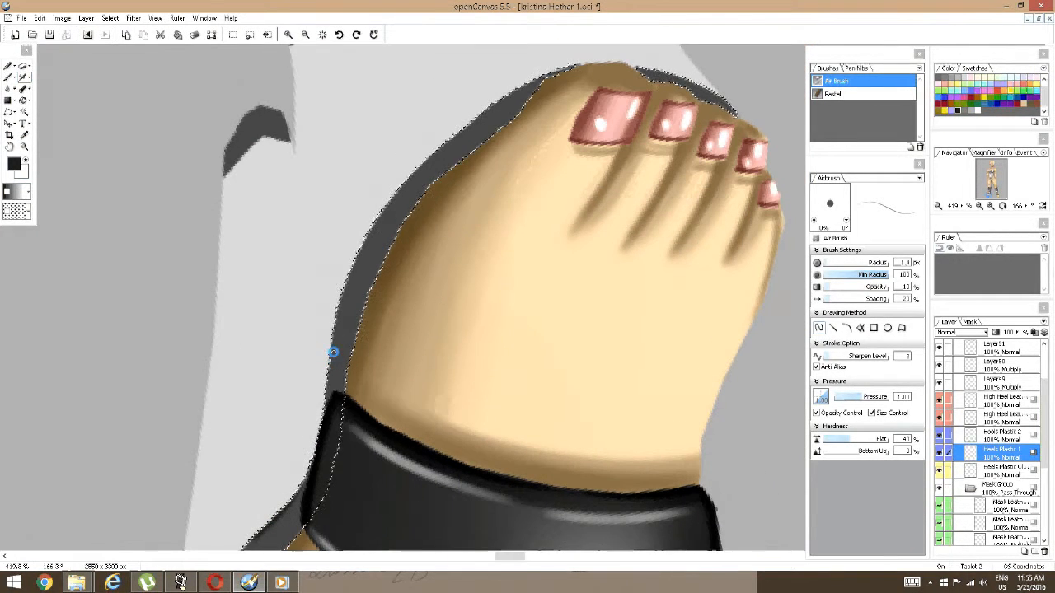
pyautogui.press(']')
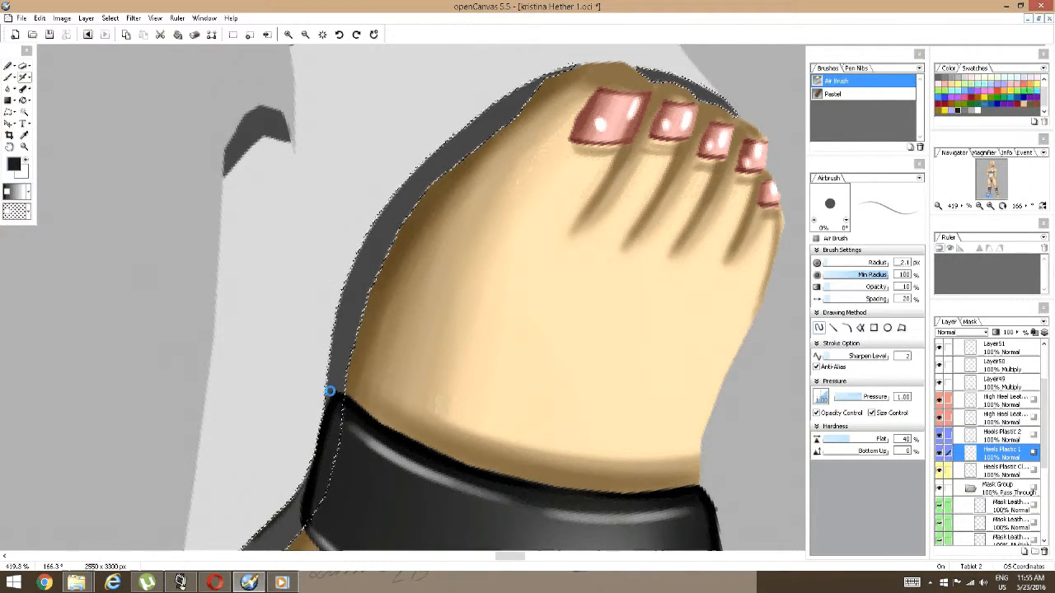
pyautogui.moveTo(329, 391)
pyautogui.mouseDown()
pyautogui.moveTo(370, 231)
pyautogui.moveTo(426, 141)
pyautogui.moveTo(370, 228)
pyautogui.moveTo(407, 179)
pyautogui.moveTo(519, 89)
pyautogui.moveTo(497, 216)
pyautogui.mouseUp()
pyautogui.press('space')
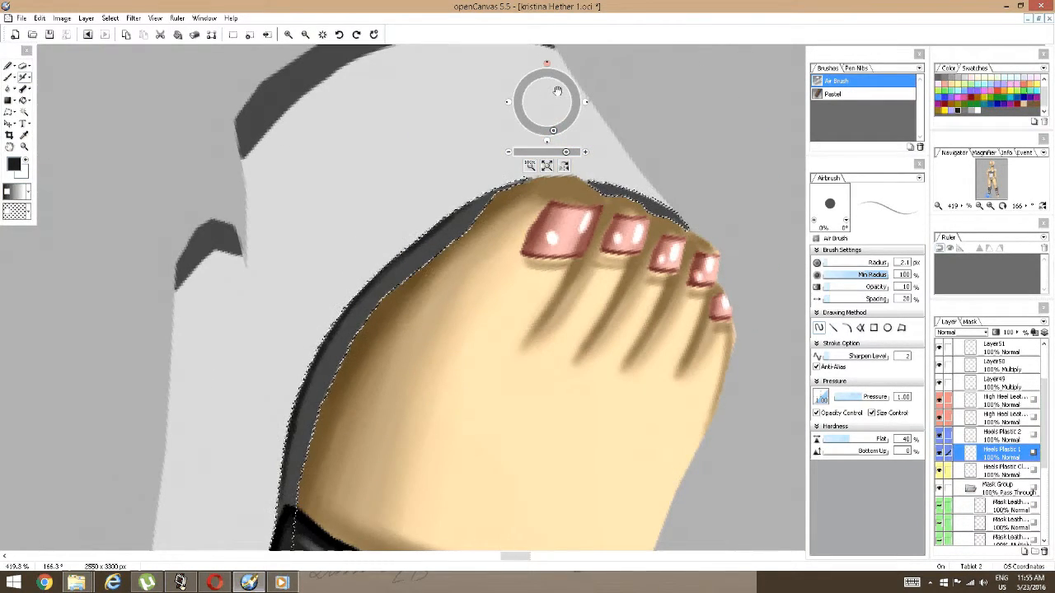
pyautogui.moveTo(553, 130); pyautogui.dragTo(566, 81)
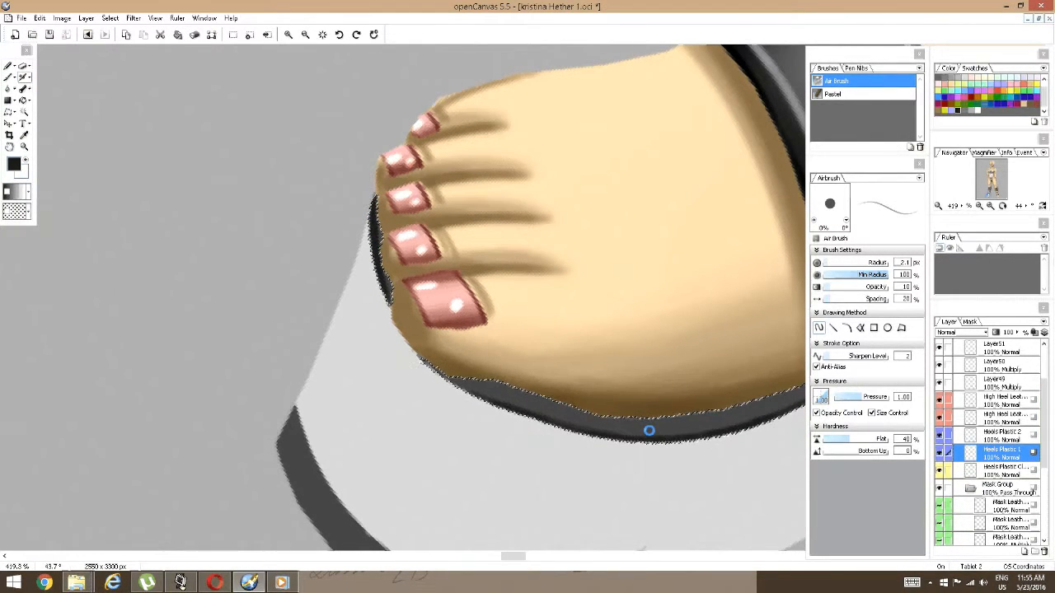
# Make Heels Plastic 2 the active layer.
pyautogui.scroll(-4, 511, 340)
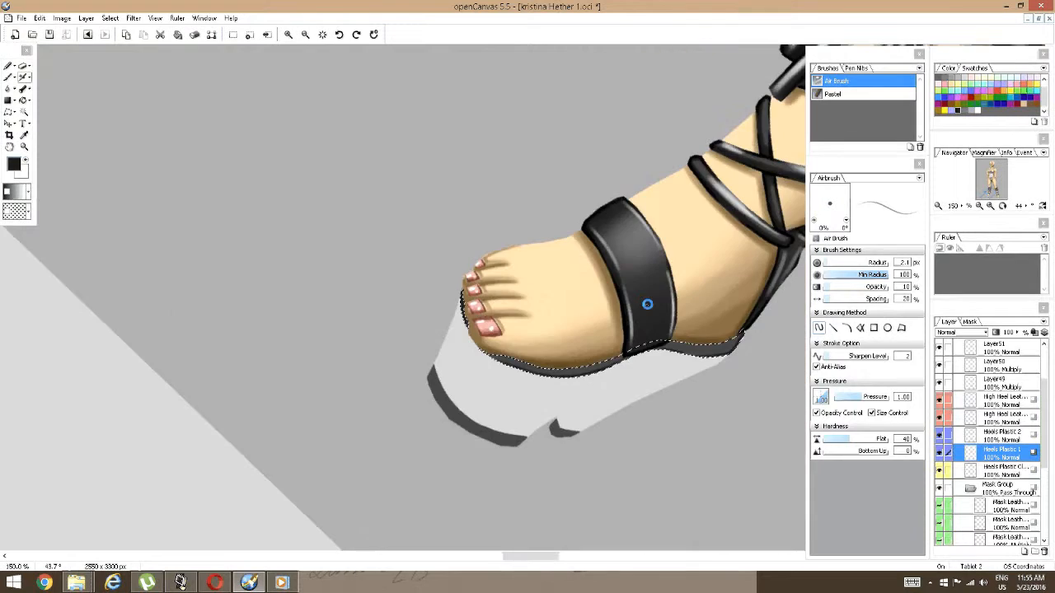
pyautogui.press('space')
pyautogui.moveTo(650, 302); pyautogui.dragTo(507, 313)
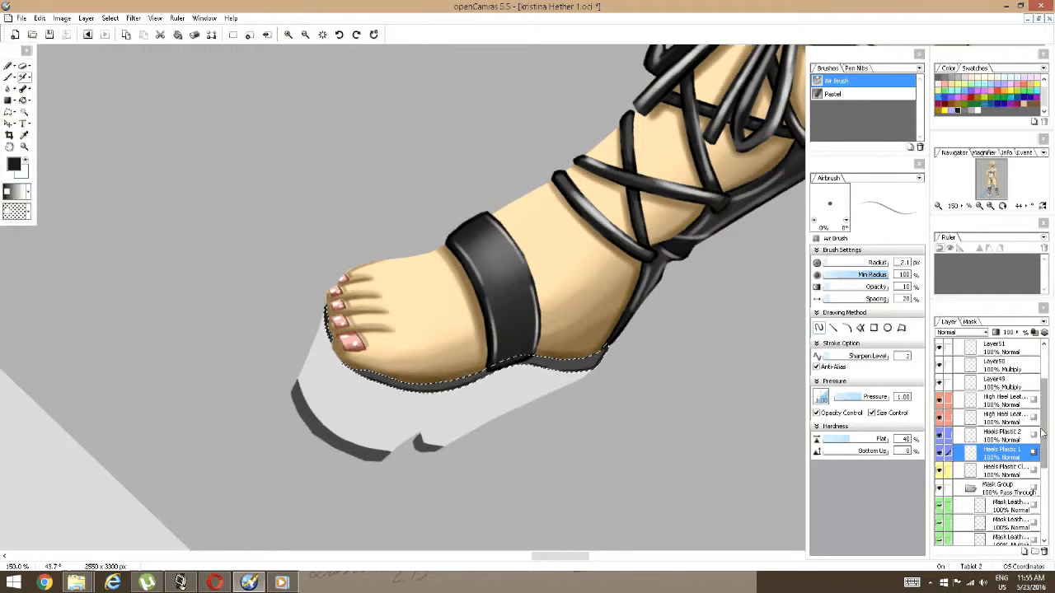
pyautogui.scroll(-2, 986, 403)
pyautogui.click(984, 403)
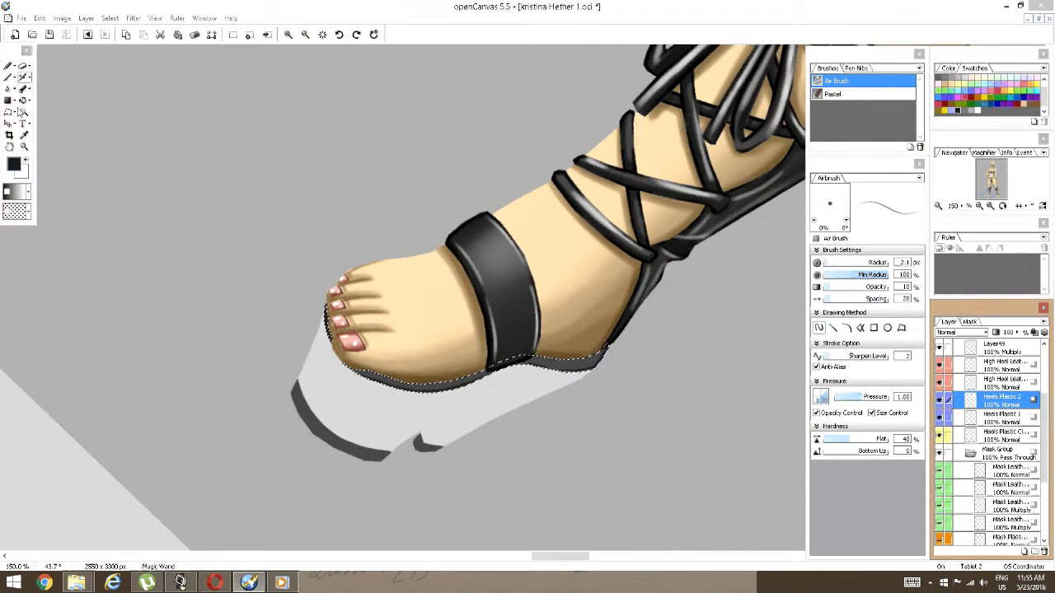
# Compare the sole rim with the finished rim highlights on the other shoe, examining both close up.
pyautogui.click(24, 112)
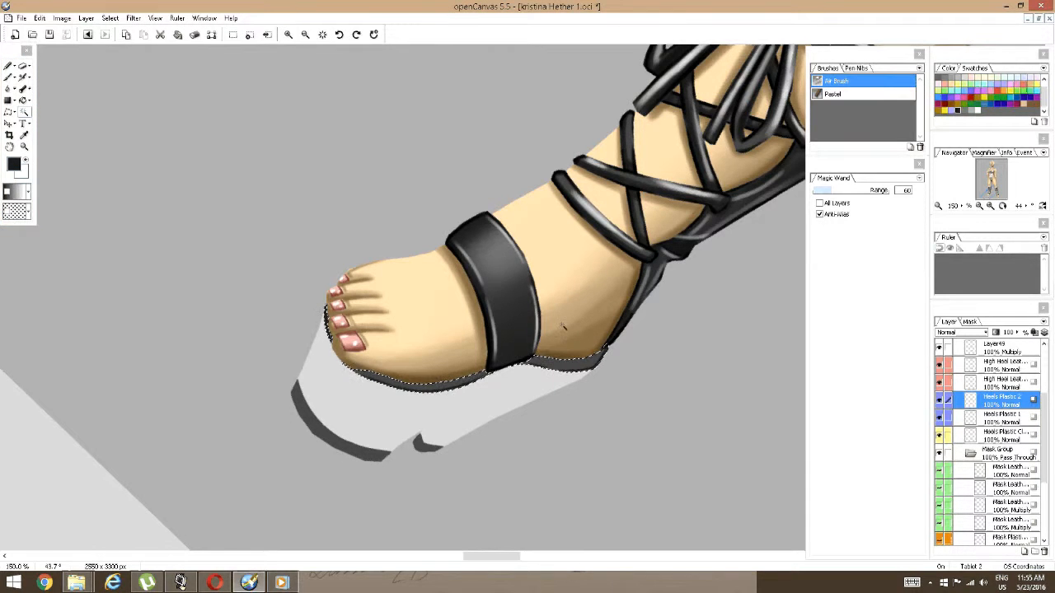
pyautogui.press('space')
pyautogui.moveTo(498, 275); pyautogui.dragTo(428, 168)
pyautogui.moveTo(638, 437); pyautogui.dragTo(311, 96)
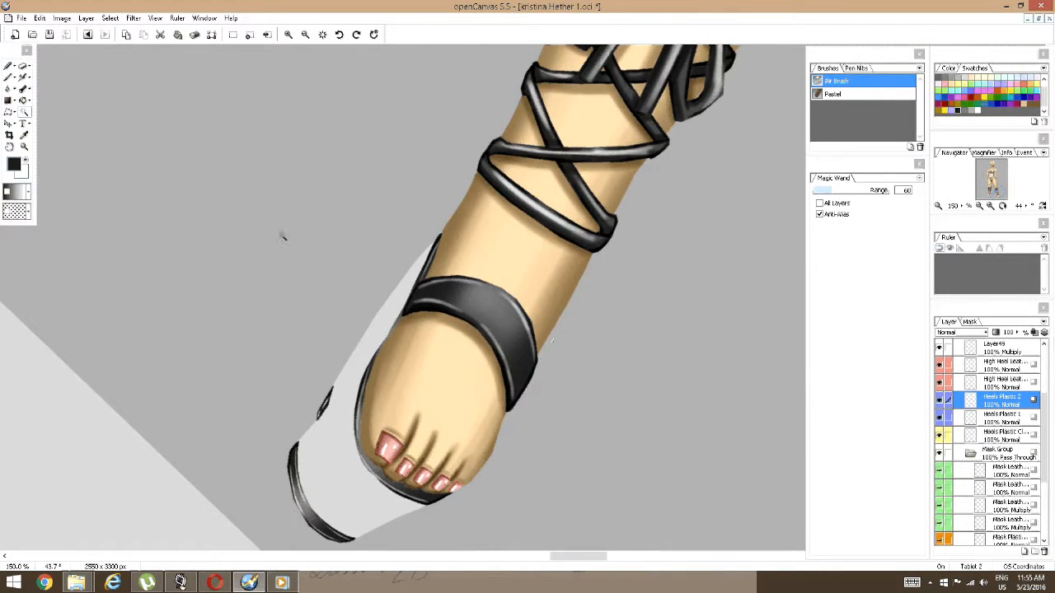
pyautogui.press('space')
pyautogui.moveTo(165, 158); pyautogui.dragTo(369, 345)
pyautogui.moveTo(108, 77); pyautogui.dragTo(341, 307)
pyautogui.scroll(2, 478, 264)
pyautogui.press('space')
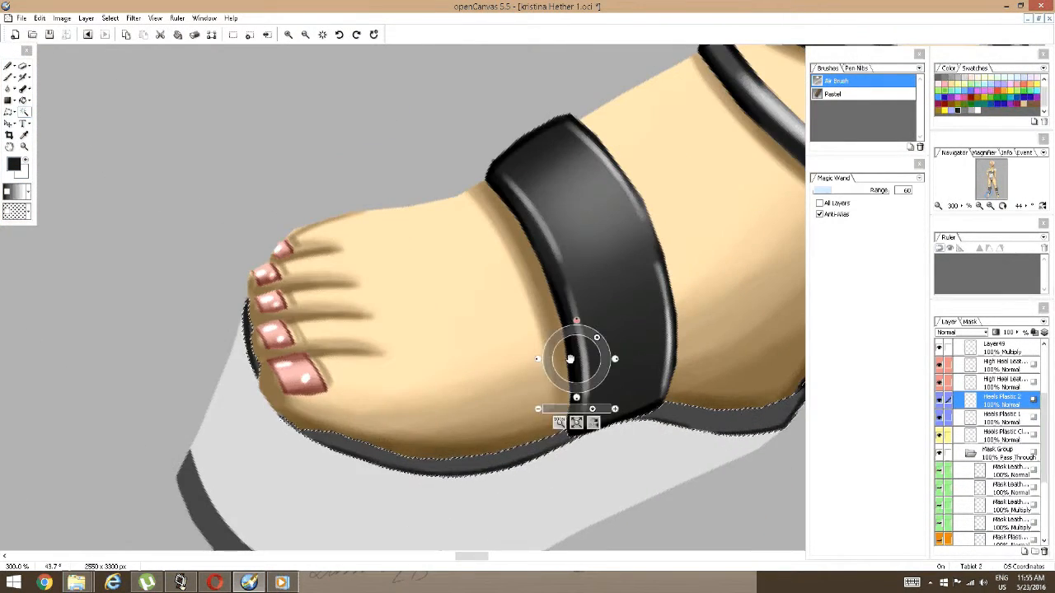
pyautogui.moveTo(572, 359); pyautogui.dragTo(384, 231)
pyautogui.press('space')
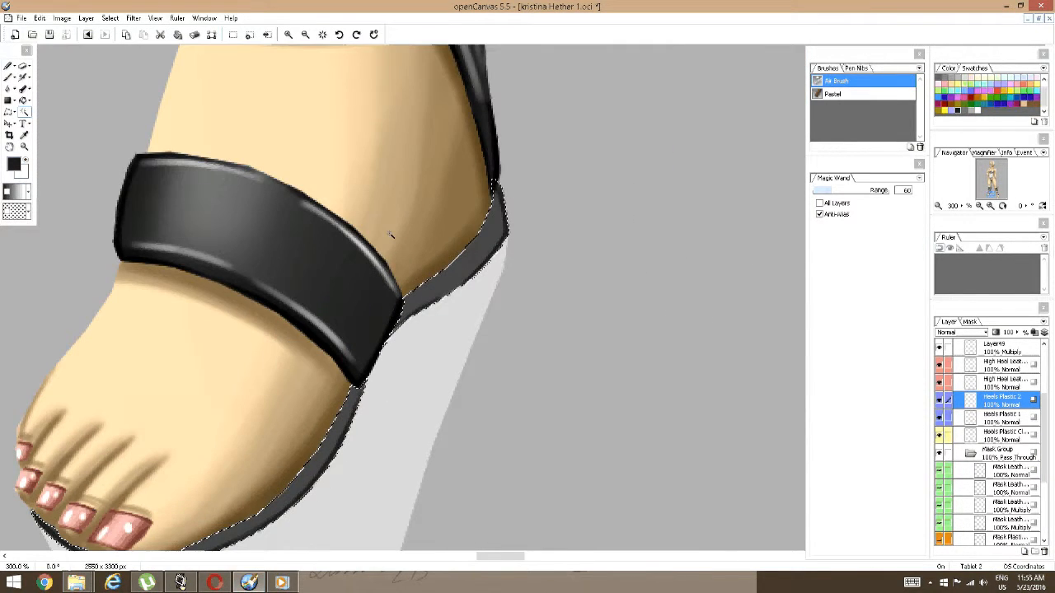
# Make Layer49 active and set the Airbrush to 0% flat hardness and a 43.8 px radius.
pyautogui.moveTo(1044, 402)
pyautogui.mouseDown()
pyautogui.moveTo(1049, 455)
pyautogui.moveTo(1044, 392)
pyautogui.mouseUp()
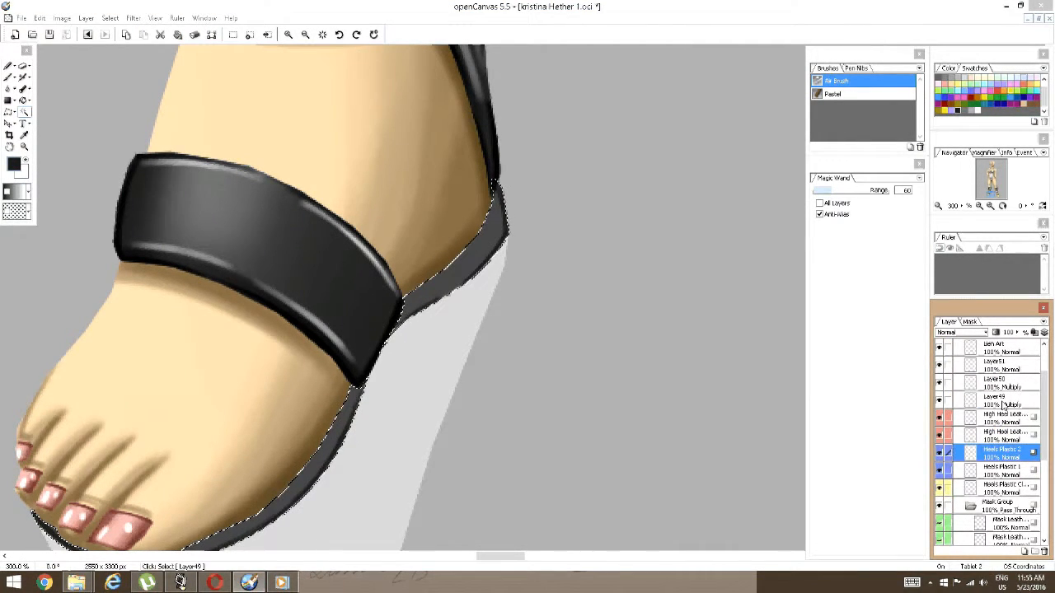
pyautogui.click(1000, 401)
pyautogui.click(967, 111)
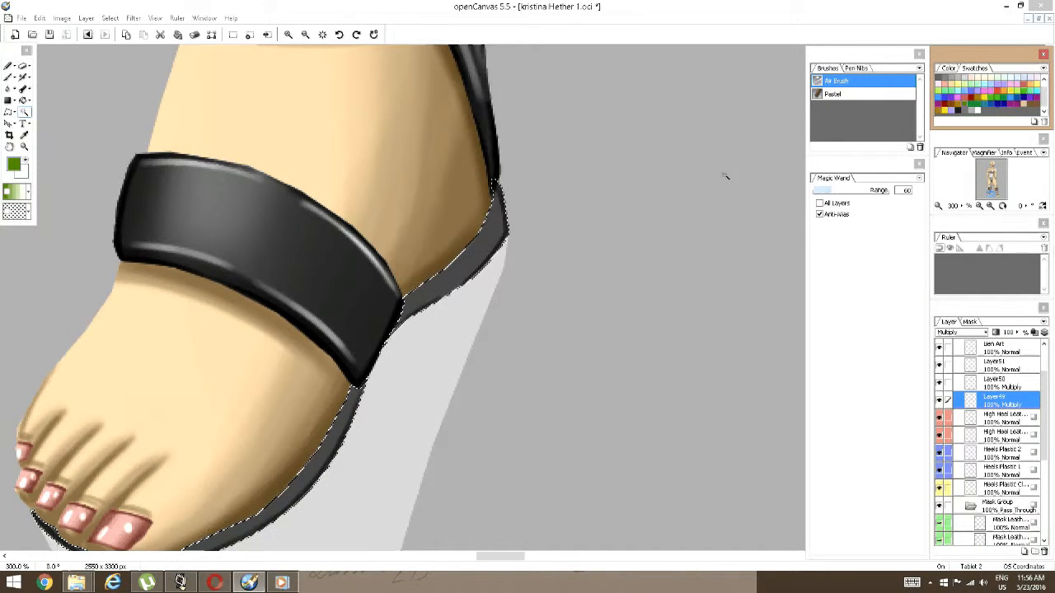
pyautogui.click(24, 78)
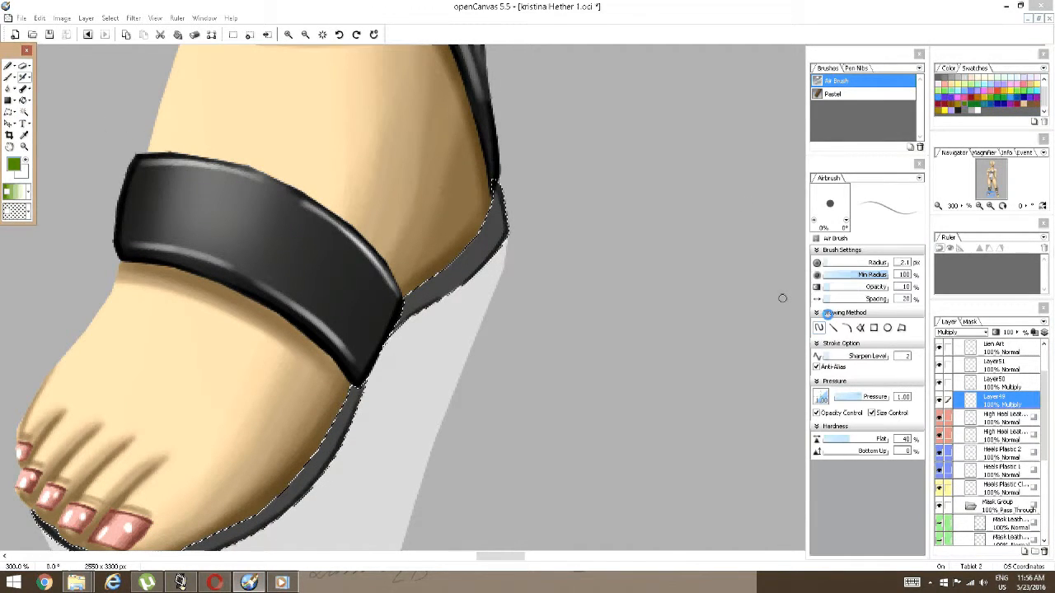
pyautogui.click(905, 438)
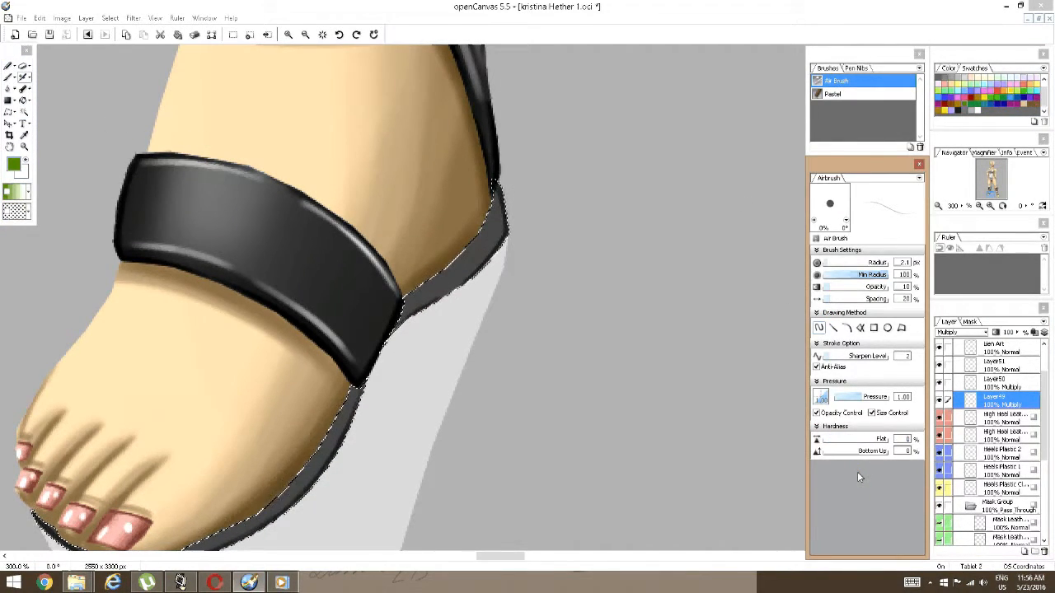
pyautogui.press(']')
pyautogui.press(']')
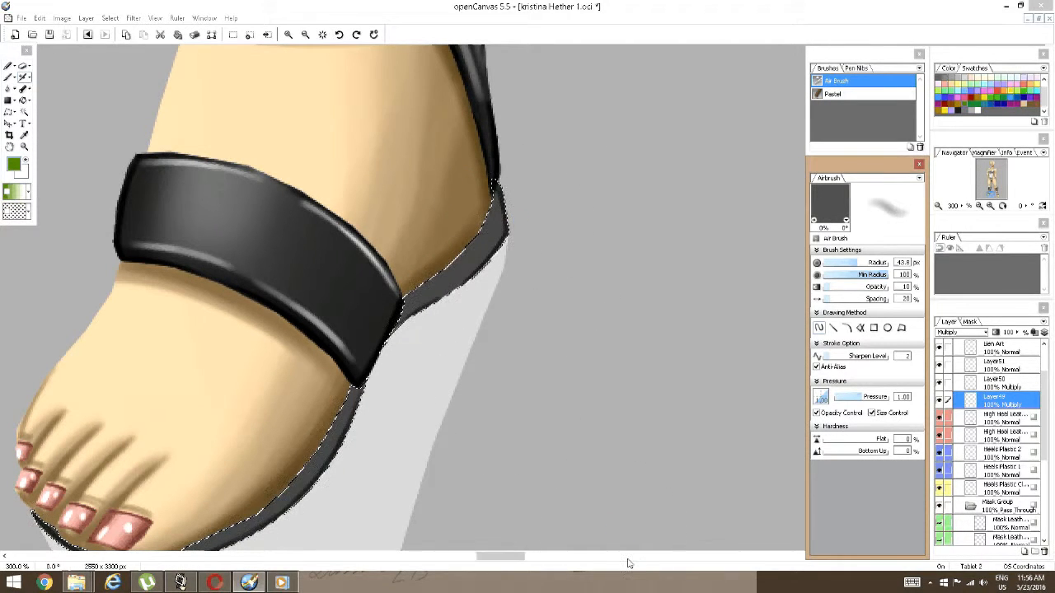
# Undo the green airbrush stroke on the rim's heel end and choose grey 7A7A7A as the paint colour.
pyautogui.moveTo(499, 255); pyautogui.dragTo(504, 137)
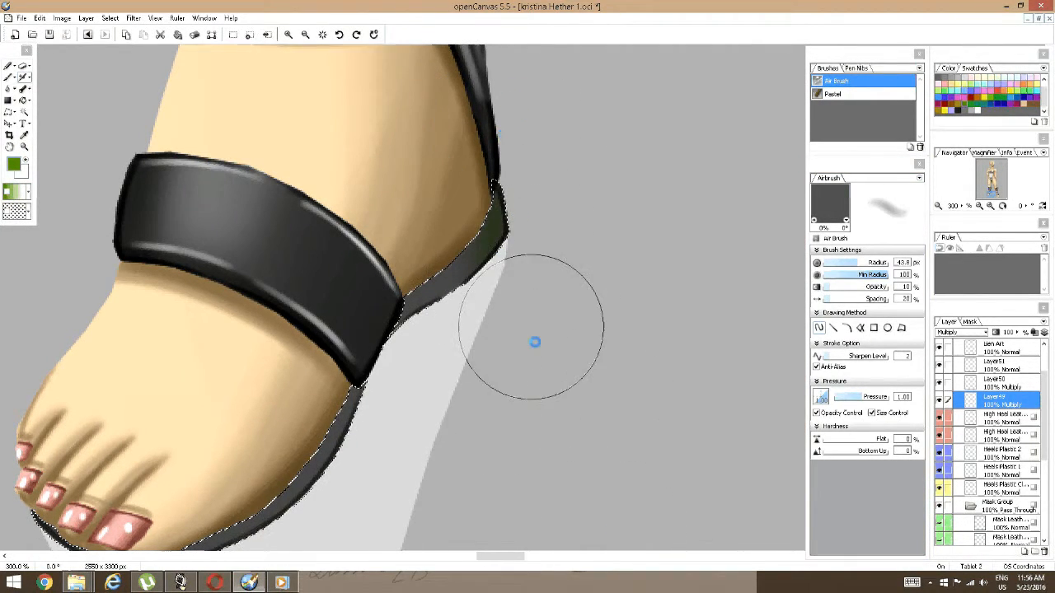
pyautogui.hotkey('ctrl', 'z')
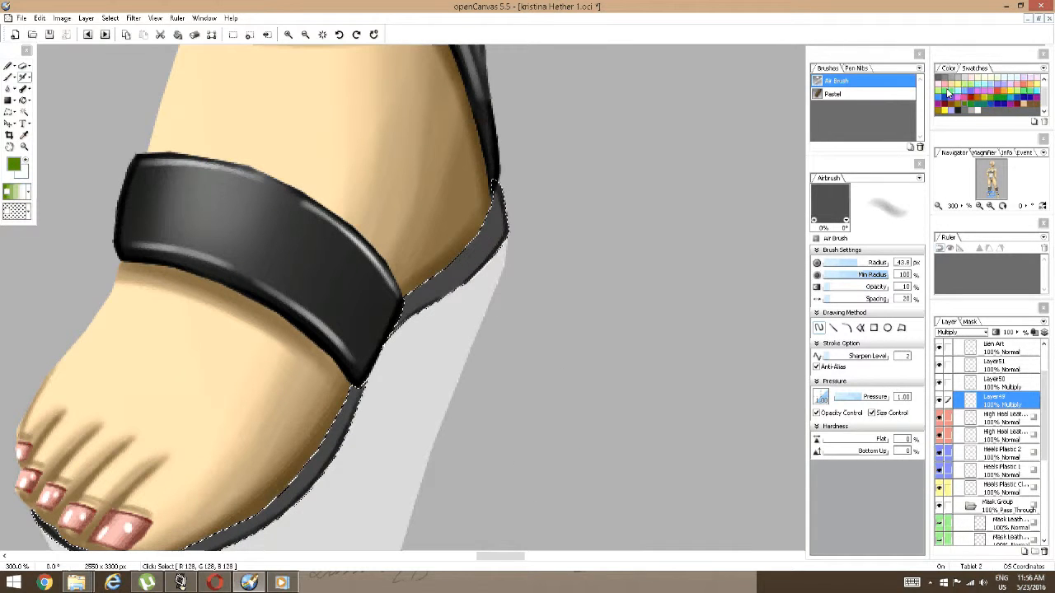
pyautogui.doubleClick(964, 110)
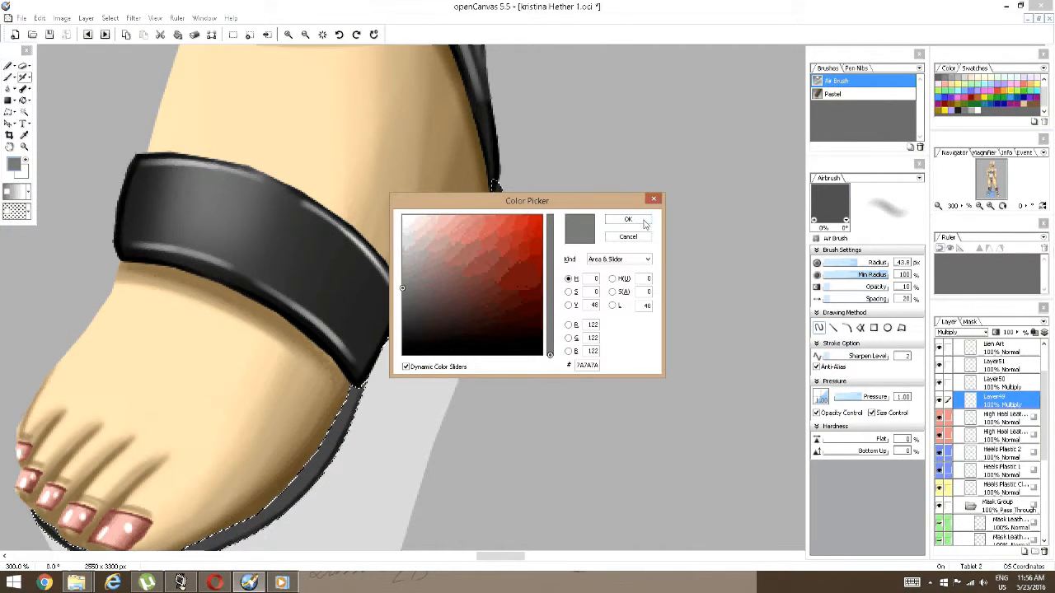
pyautogui.click(627, 220)
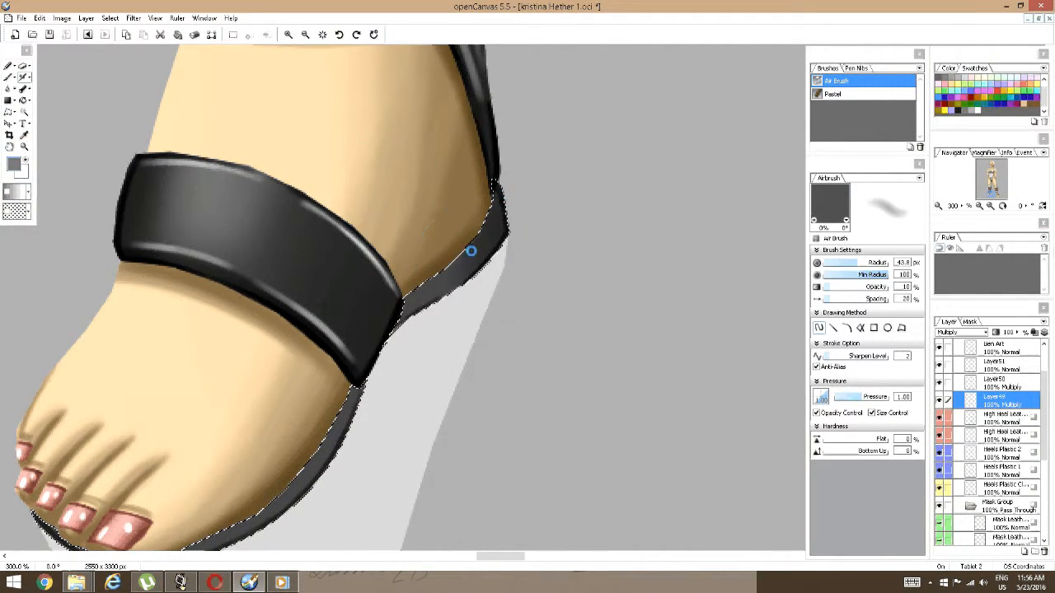
# Airbrush soft grey shadows on Layer49 over the selected sole rim, at the heel end and around the toes.
pyautogui.moveTo(471, 250)
pyautogui.mouseDown()
pyautogui.moveTo(499, 176)
pyautogui.moveTo(518, 165)
pyautogui.moveTo(520, 207)
pyautogui.mouseUp()
pyautogui.press('space')
pyautogui.moveTo(526, 374)
pyautogui.mouseDown()
pyautogui.moveTo(537, 370)
pyautogui.moveTo(572, 209)
pyautogui.mouseUp()
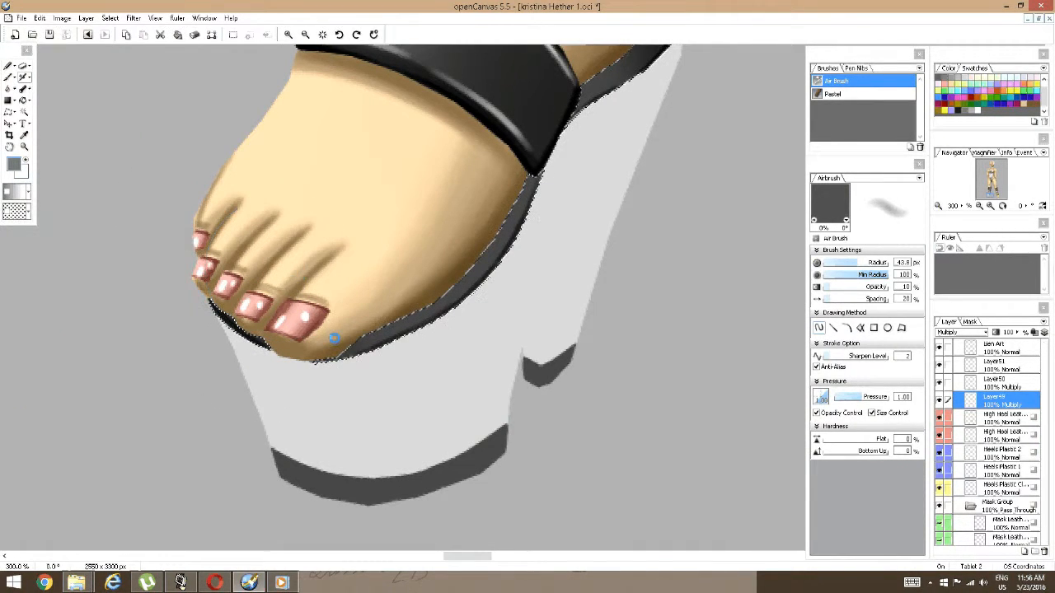
pyautogui.moveTo(334, 338)
pyautogui.mouseDown()
pyautogui.moveTo(367, 257)
pyautogui.moveTo(387, 363)
pyautogui.moveTo(412, 233)
pyautogui.moveTo(376, 375)
pyautogui.mouseUp()
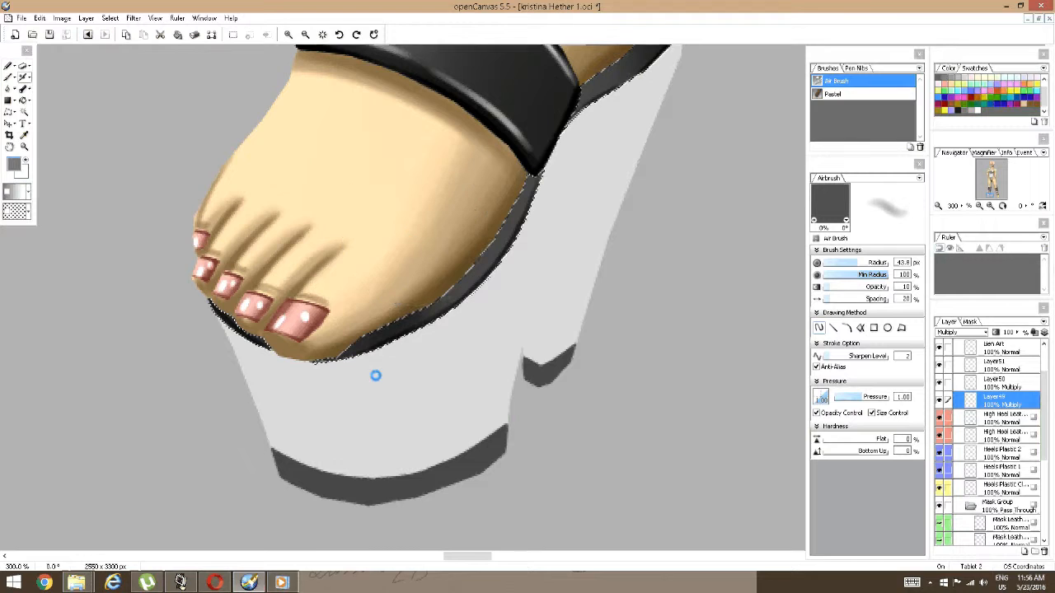
pyautogui.press('space')
pyautogui.moveTo(590, 356); pyautogui.dragTo(546, 501)
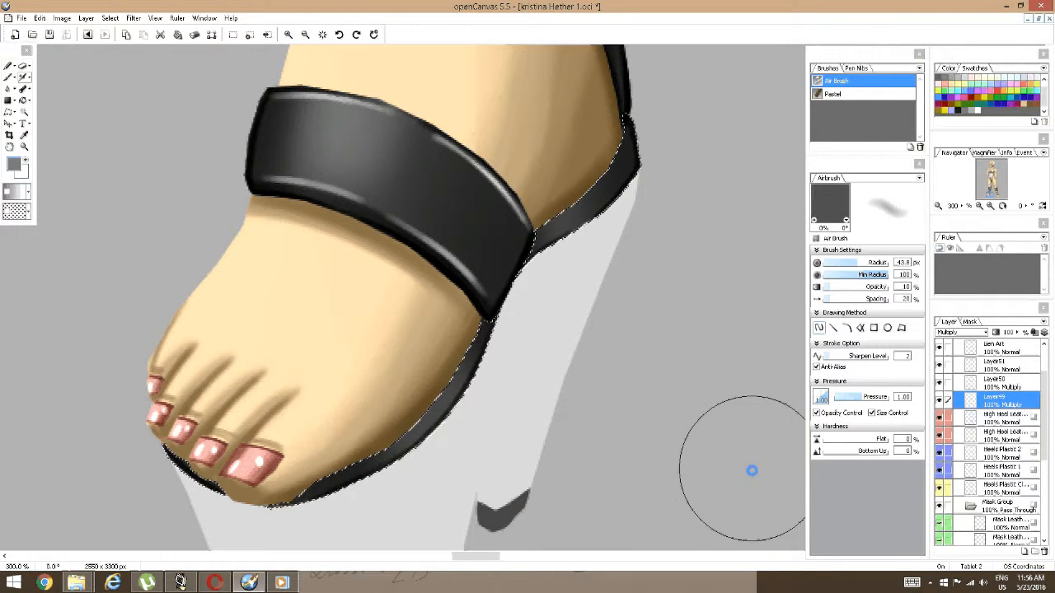
# Choose white and airbrush broad soft highlights on Layer51 over the middle of the rim's heel and forefoot sections.
pyautogui.doubleClick(977, 109)
pyautogui.click(642, 215)
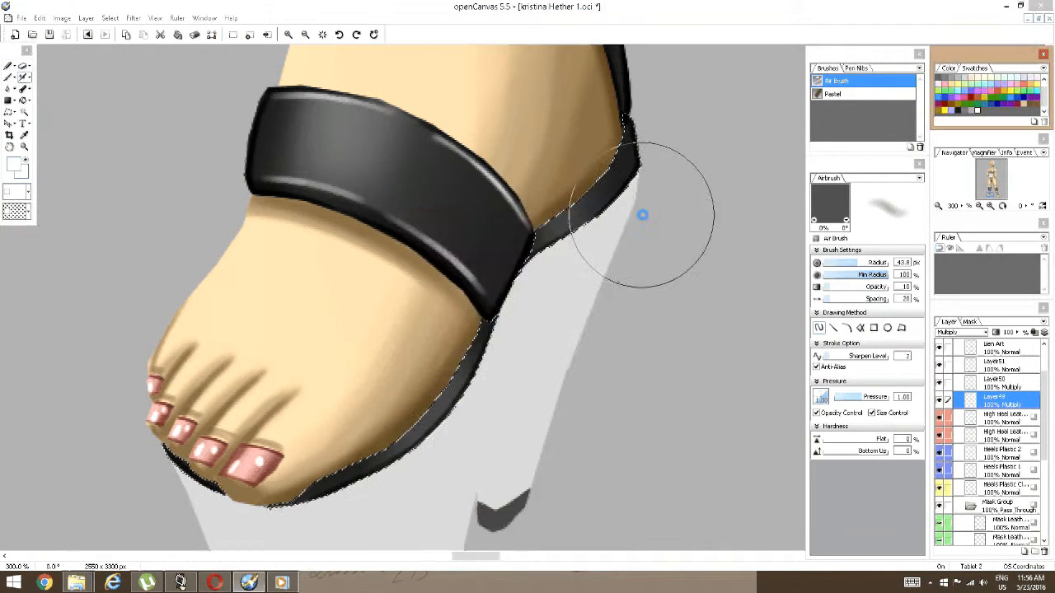
pyautogui.click(1003, 370)
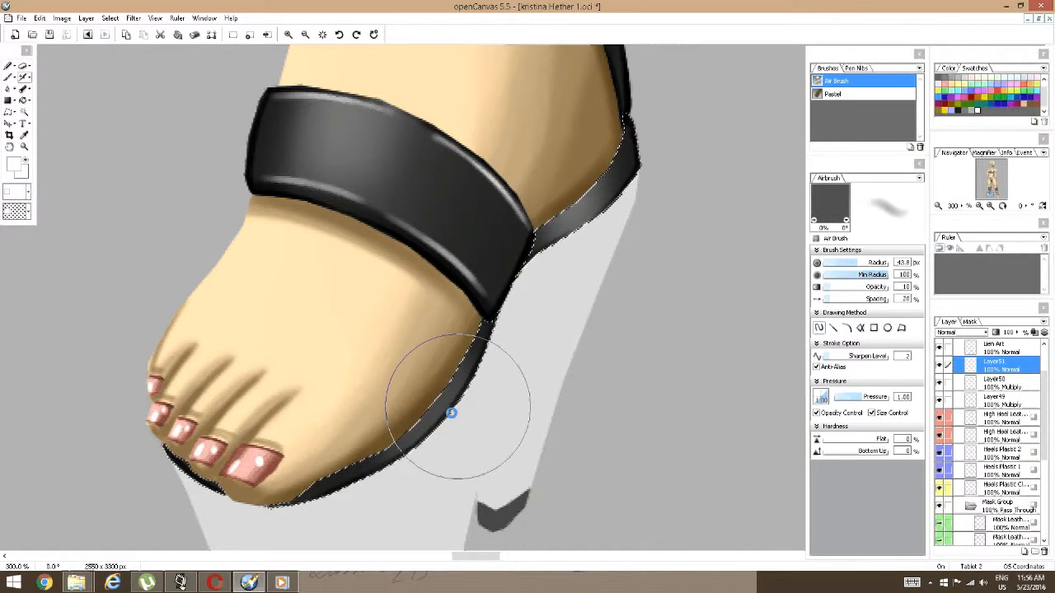
pyautogui.moveTo(450, 413)
pyautogui.mouseDown()
pyautogui.moveTo(431, 393)
pyautogui.moveTo(438, 453)
pyautogui.mouseUp()
pyautogui.press('space')
pyautogui.moveTo(632, 453); pyautogui.dragTo(699, 428)
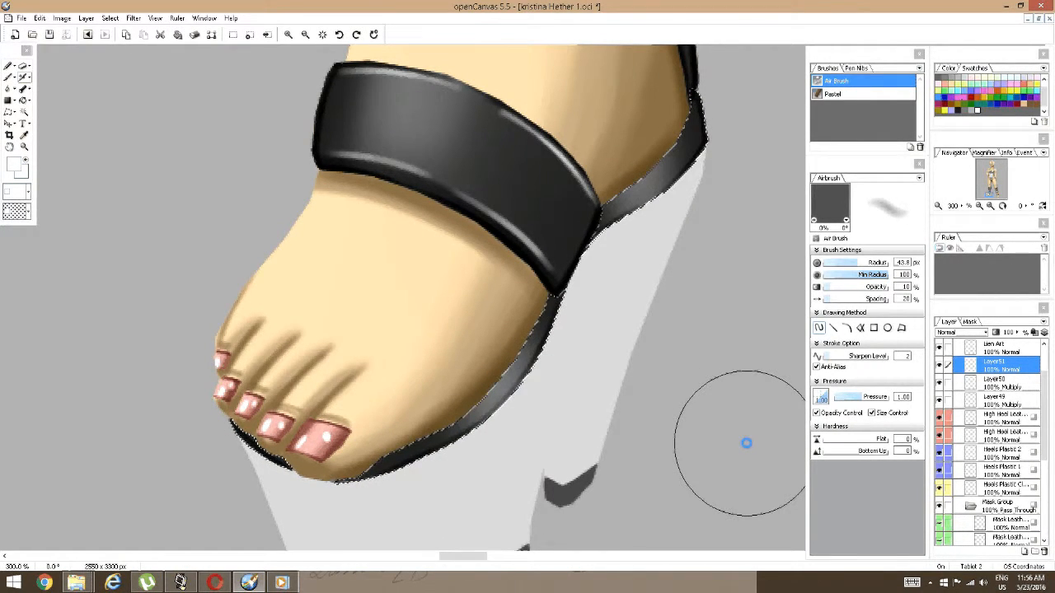
# Reduce the Airbrush radius to about 2 px and set its flat hardness to 40% for fine highlights.
pyautogui.rightClick(747, 444)
pyautogui.moveTo(749, 409); pyautogui.dragTo(744, 472)
pyautogui.moveTo(642, 450); pyautogui.dragTo(799, 369)
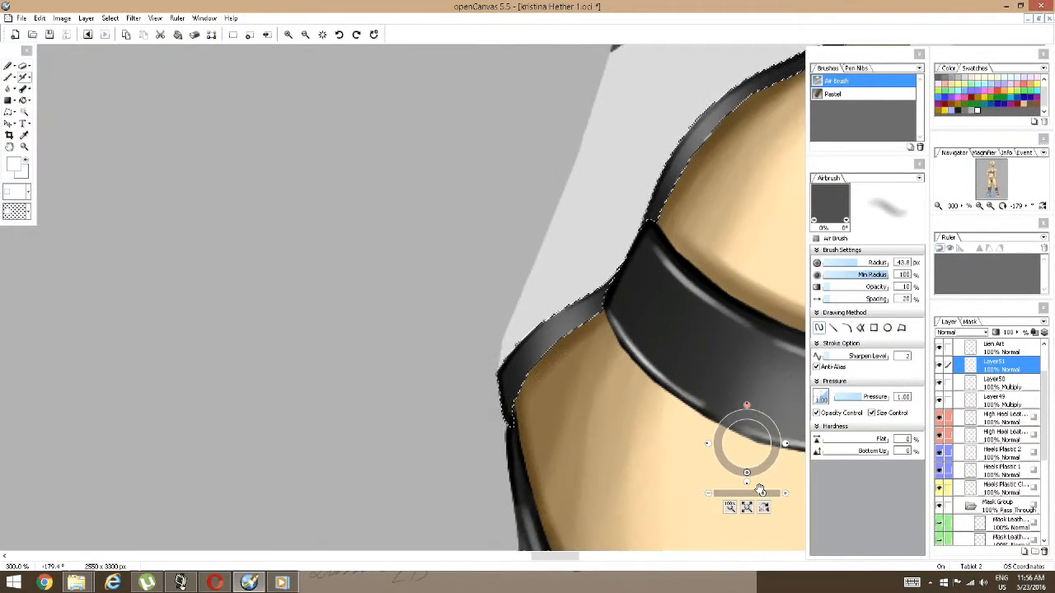
pyautogui.moveTo(762, 493); pyautogui.dragTo(768, 494)
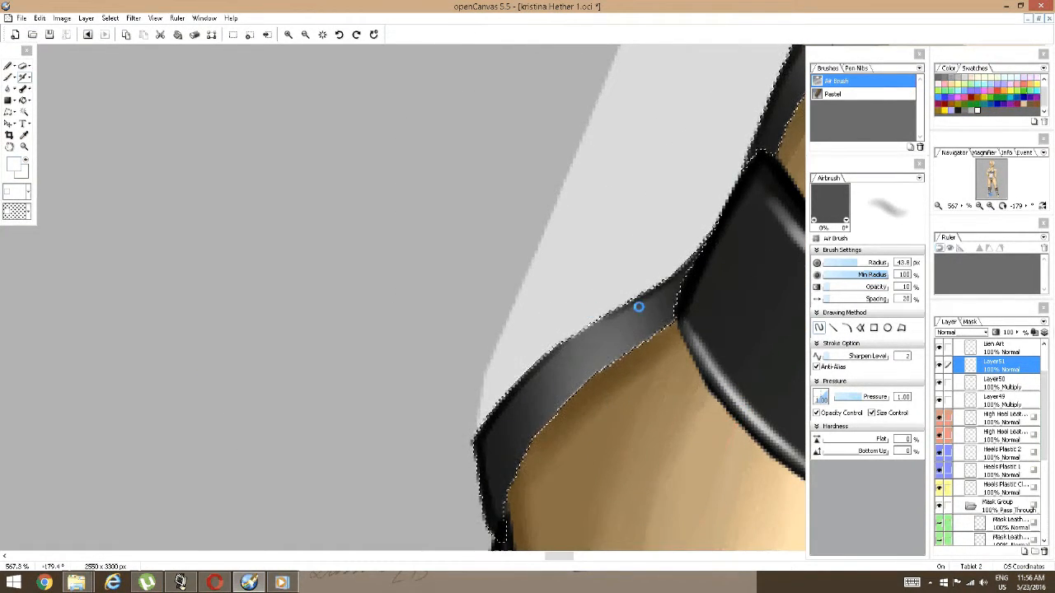
pyautogui.press('[')
pyautogui.press('[')
pyautogui.press('[')
pyautogui.press('[')
pyautogui.press('[')
pyautogui.press('[')
pyautogui.press('[')
pyautogui.press('[')
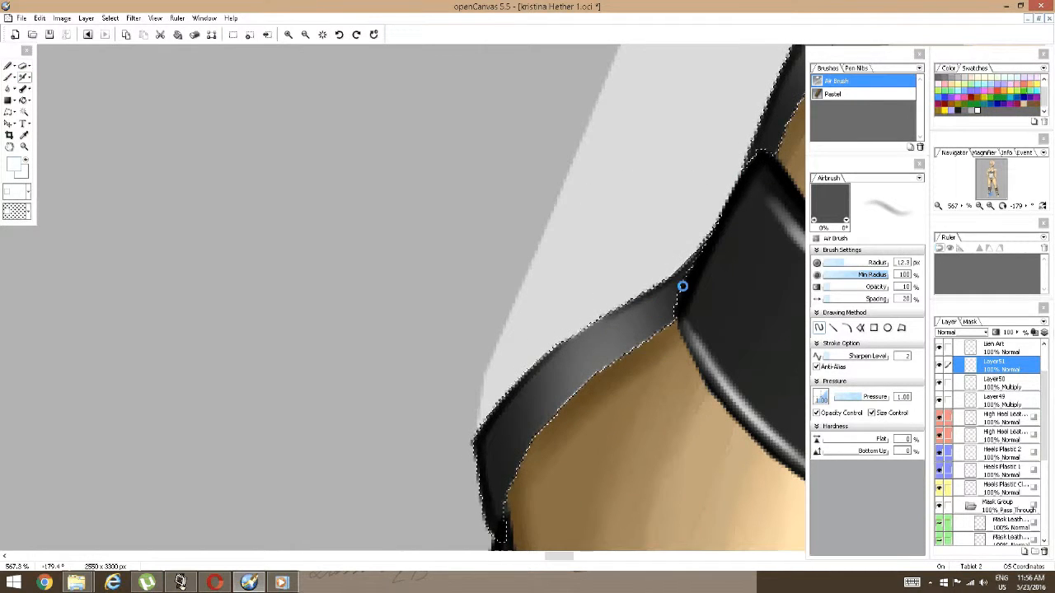
pyautogui.press('[')
pyautogui.press('[')
pyautogui.press('[')
pyautogui.press('[')
pyautogui.press('[')
pyautogui.press('[')
pyautogui.press('[')
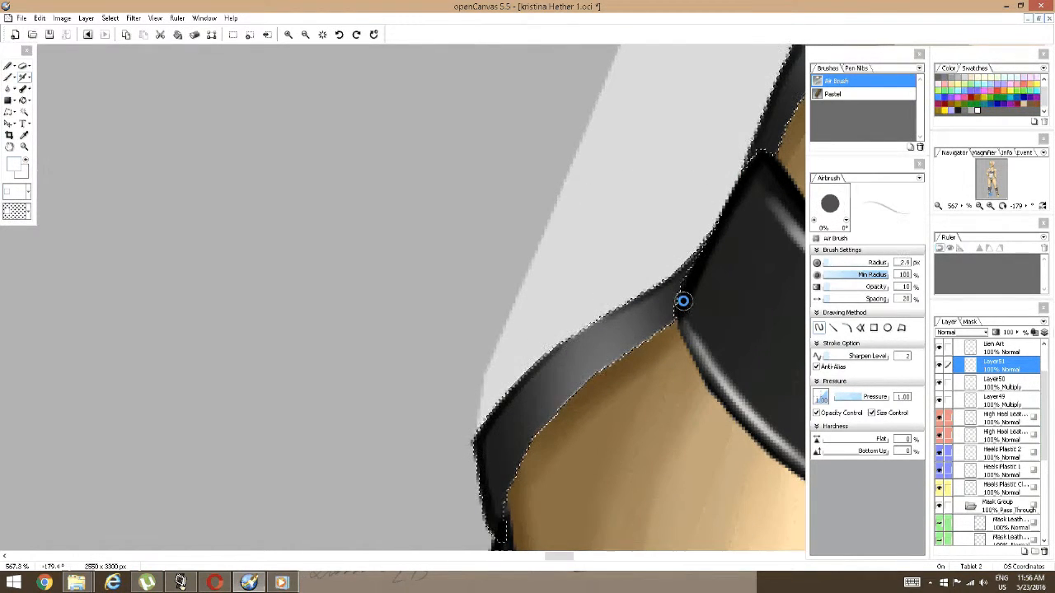
pyautogui.click(903, 440)
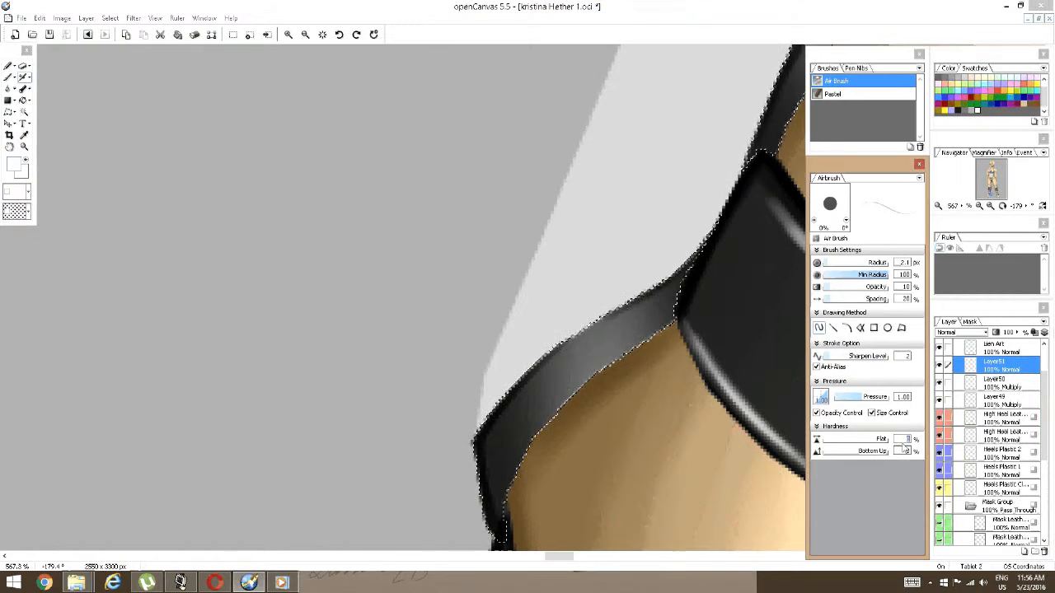
pyautogui.write('40')
pyautogui.press('Return')
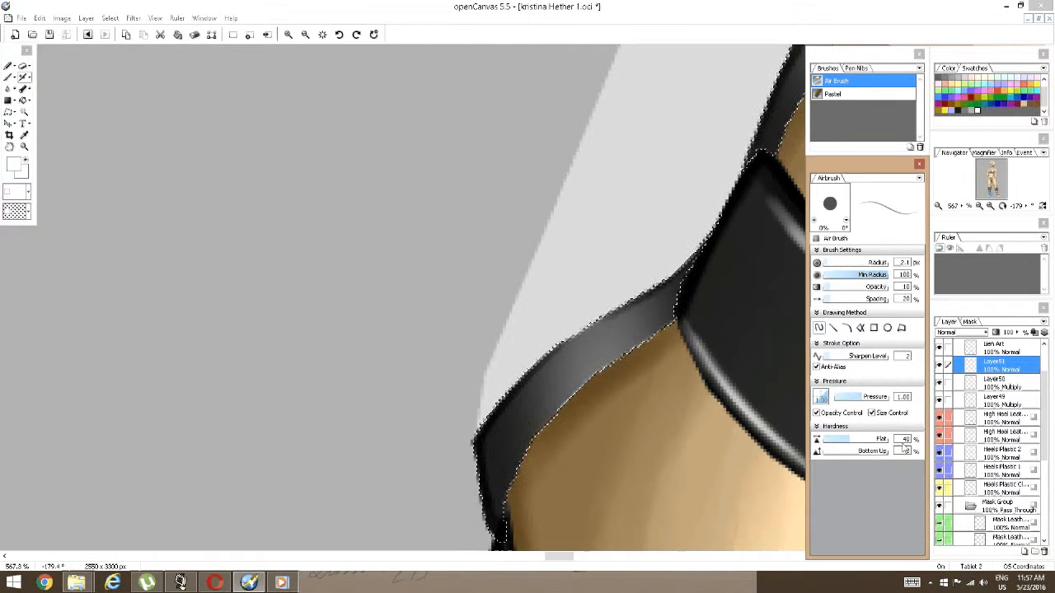
# Airbrush thin white highlights along the inner and outer edges of the rim's heel section, undoing unsatisfactory strokes.
pyautogui.rightClick(656, 291)
pyautogui.moveTo(657, 321); pyautogui.dragTo(547, 326)
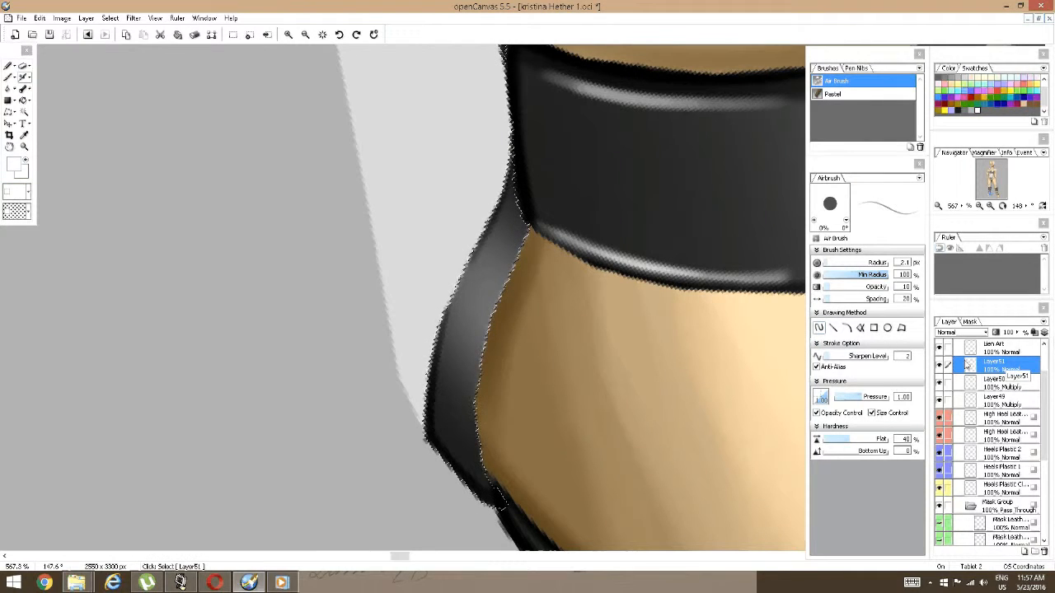
pyautogui.moveTo(484, 481); pyautogui.dragTo(473, 422)
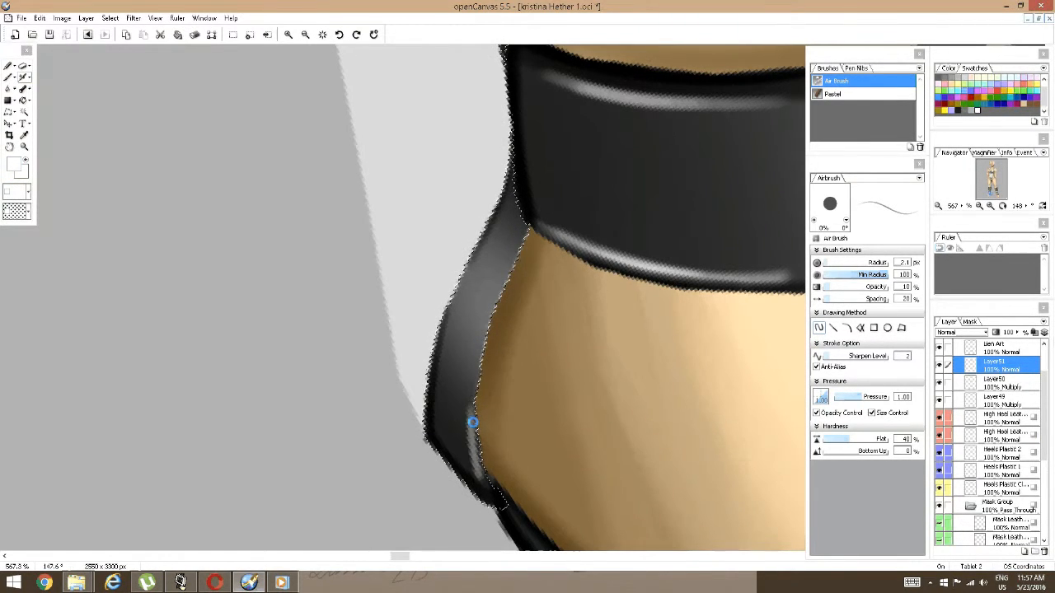
pyautogui.moveTo(483, 328)
pyautogui.mouseDown()
pyautogui.moveTo(435, 434)
pyautogui.moveTo(447, 329)
pyautogui.moveTo(512, 184)
pyautogui.mouseUp()
pyautogui.hotkey('ctrl', 'z')
pyautogui.hotkey('ctrl', 'z')
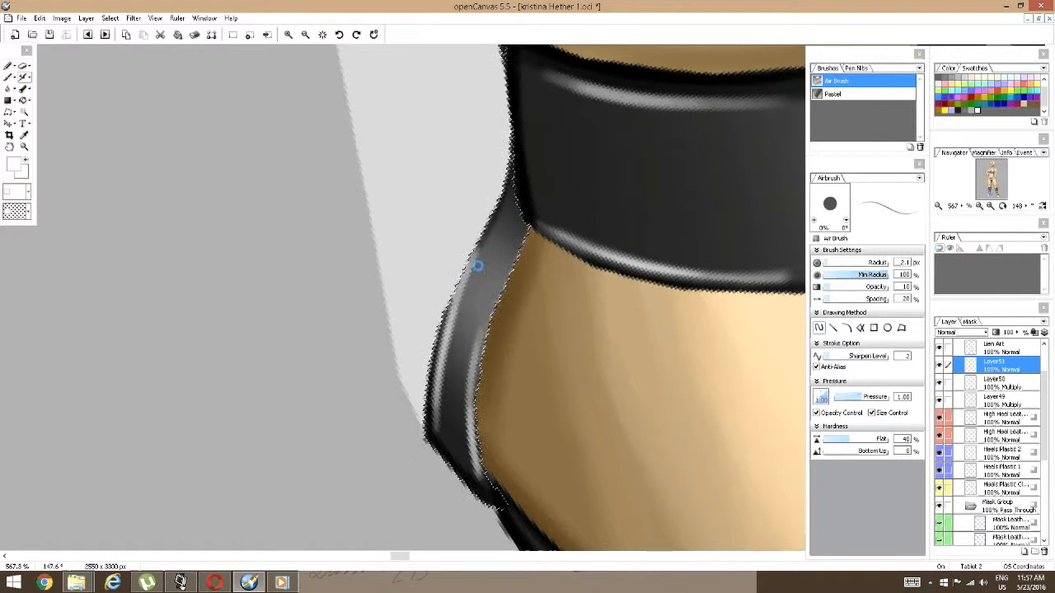
pyautogui.moveTo(449, 318); pyautogui.dragTo(519, 177)
# Airbrush thin white highlights along the forefoot section of the rim, from the foot strap towards the big toe.
pyautogui.press('space')
pyautogui.moveTo(552, 212); pyautogui.dragTo(514, 442)
pyautogui.moveTo(517, 239)
pyautogui.mouseDown()
pyautogui.moveTo(502, 457)
pyautogui.moveTo(470, 217)
pyautogui.mouseUp()
pyautogui.moveTo(454, 314)
pyautogui.mouseDown()
pyautogui.moveTo(541, 117)
pyautogui.moveTo(453, 320)
pyautogui.moveTo(475, 256)
pyautogui.moveTo(510, 210)
pyautogui.moveTo(476, 332)
pyautogui.mouseUp()
pyautogui.press('space')
pyautogui.press('space')
pyautogui.moveTo(523, 280)
pyautogui.mouseDown()
pyautogui.moveTo(544, 247)
pyautogui.moveTo(528, 206)
pyautogui.mouseUp()
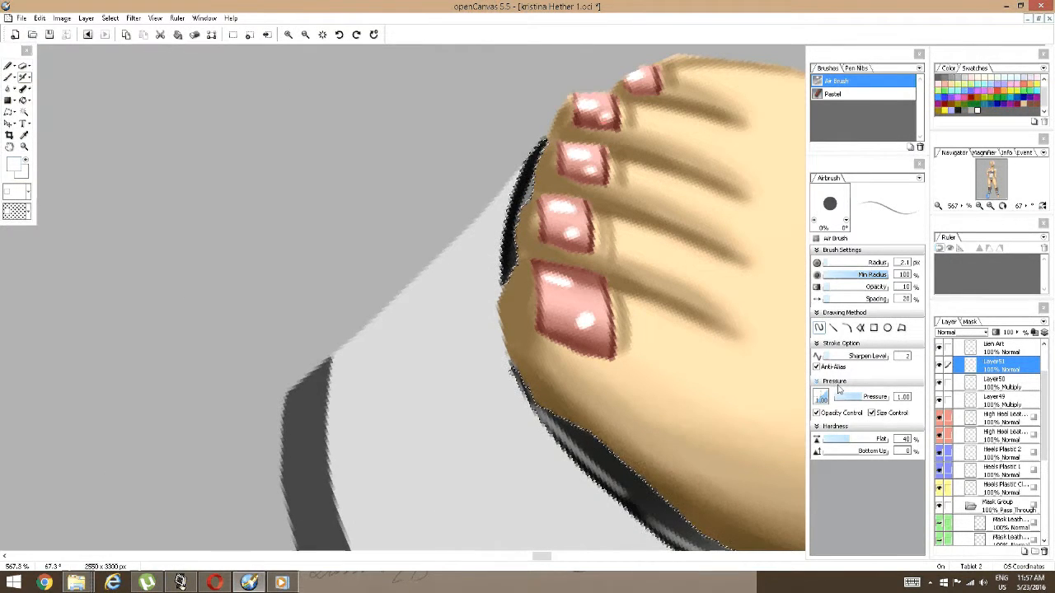
# Review the whole shoe upright and clear the selection around the sole rim.
pyautogui.scroll(4, 576, 327)
pyautogui.scroll(-7, 577, 327)
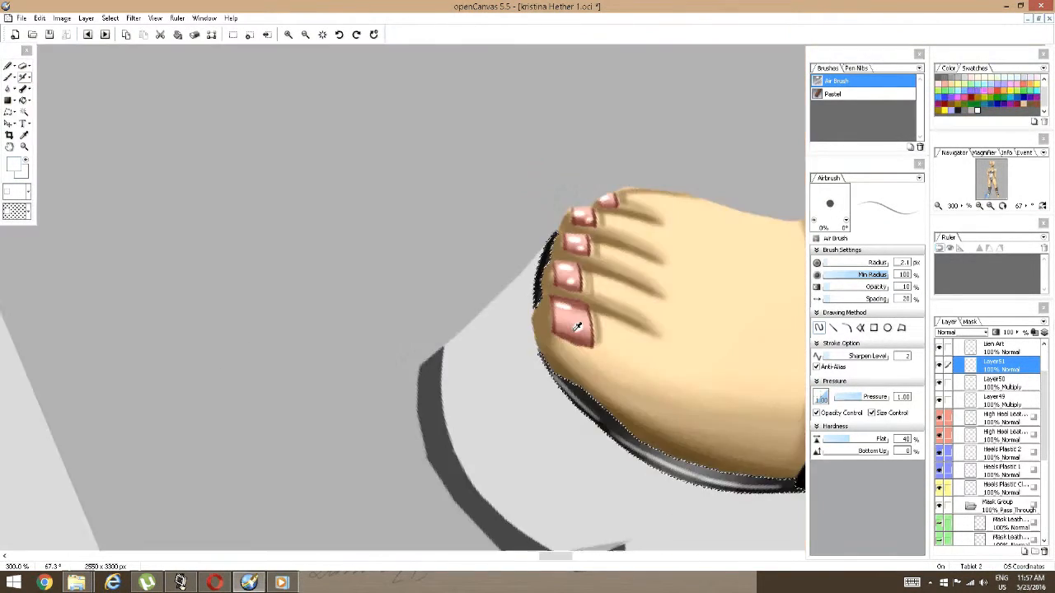
pyautogui.press('space')
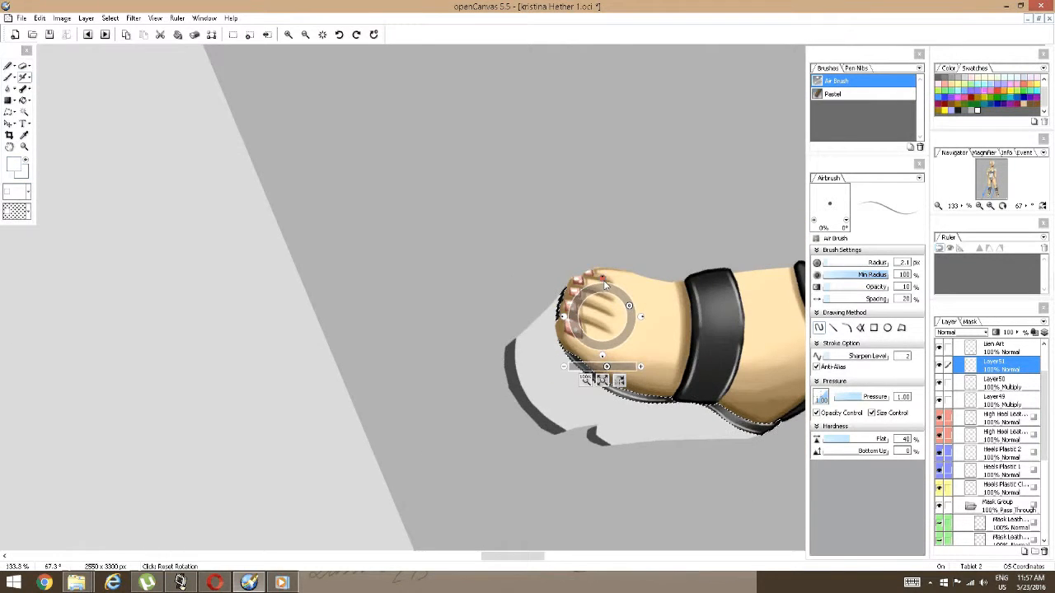
pyautogui.click(604, 284)
pyautogui.moveTo(609, 202); pyautogui.dragTo(501, 270)
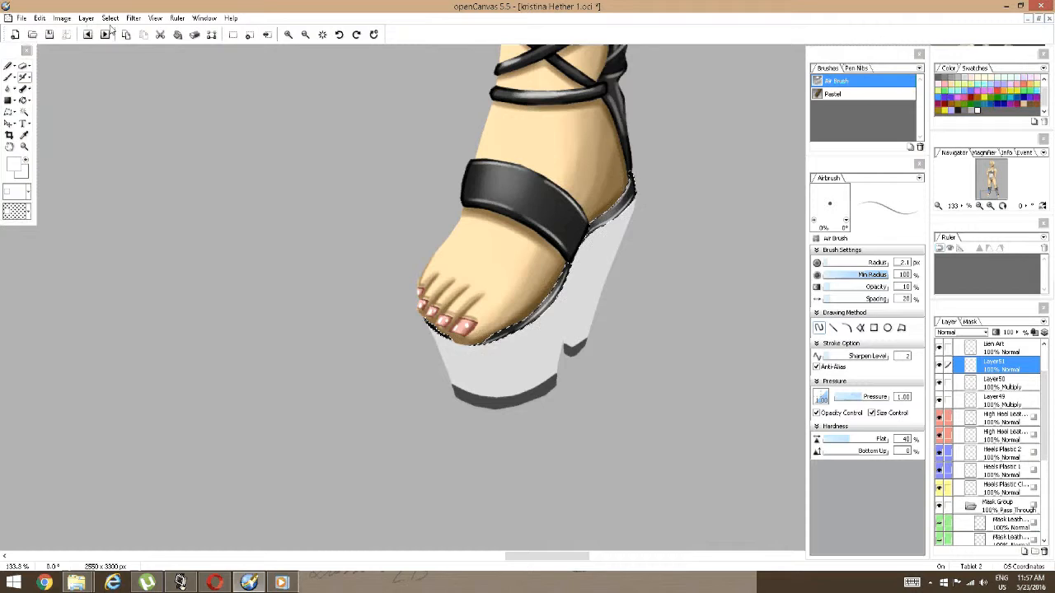
pyautogui.click(110, 18)
pyautogui.click(112, 43)
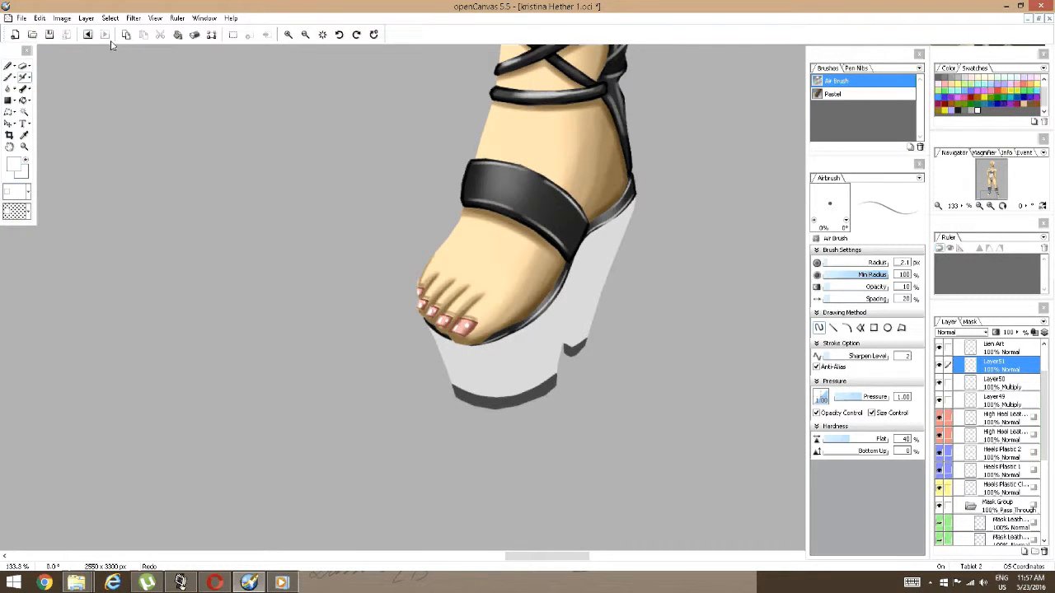
# Select the dark front sole of the platform on the Heels Plastic 1 layer with the Magic Wand.
pyautogui.click(982, 470)
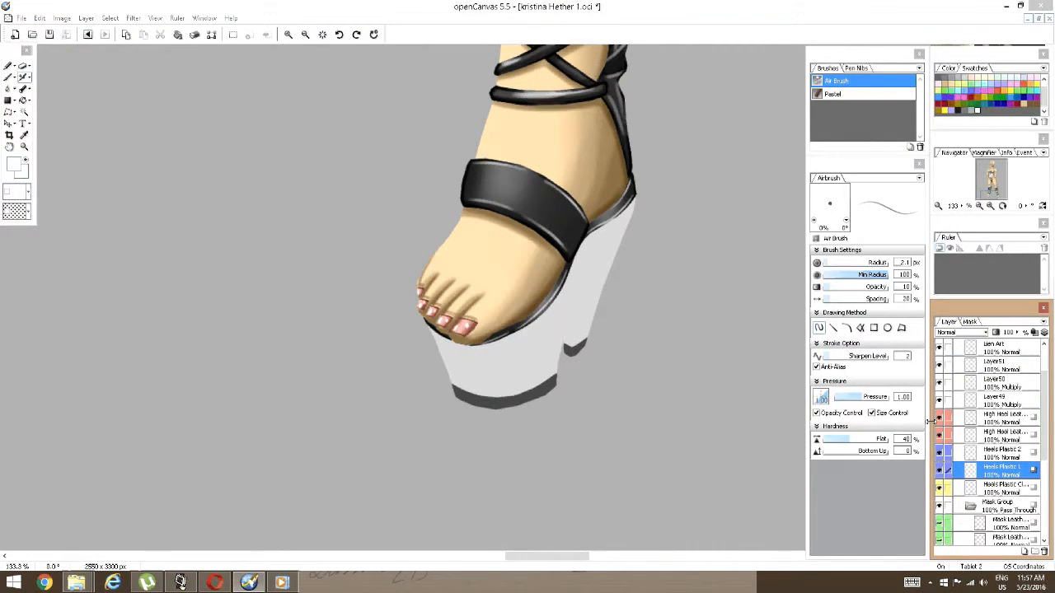
pyautogui.click(24, 112)
pyautogui.click(524, 391)
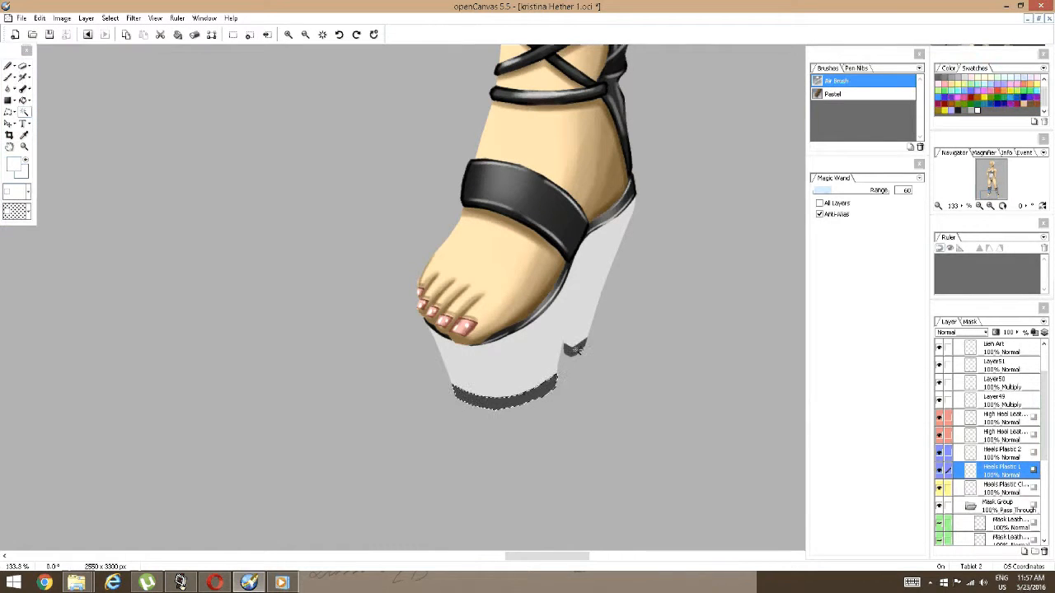
# Add the dark tip of the heel to the front sole's selection with the Magic Wand.
pyautogui.keyDown('shift'); pyautogui.click(582, 349); pyautogui.keyUp('shift')
pyautogui.press('space')
pyautogui.moveTo(586, 371); pyautogui.dragTo(616, 329)
pyautogui.press('space')
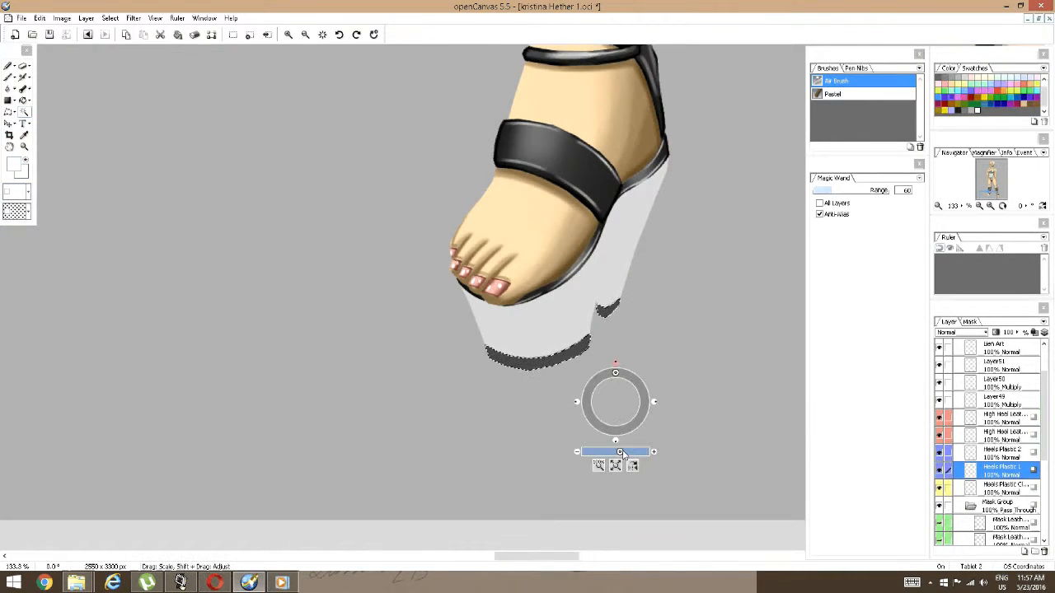
pyautogui.moveTo(618, 452); pyautogui.dragTo(652, 452)
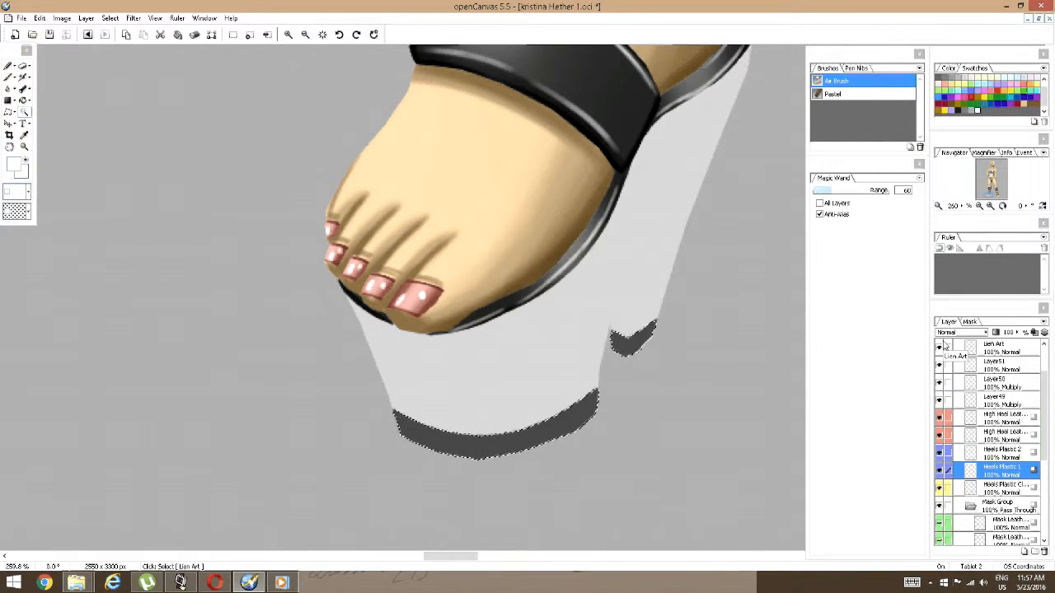
# On the Line Art 2 layer, airbrush near-black (RGB 40, 40, 40) lines along both short ends of the front sole.
pyautogui.doubleClick(958, 110)
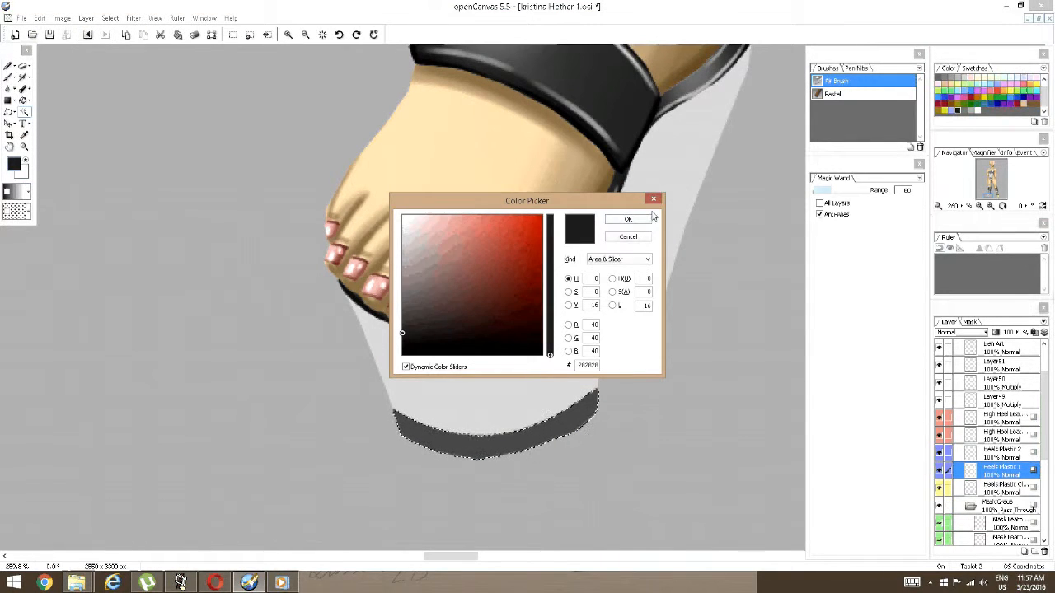
pyautogui.click(628, 219)
pyautogui.click(24, 78)
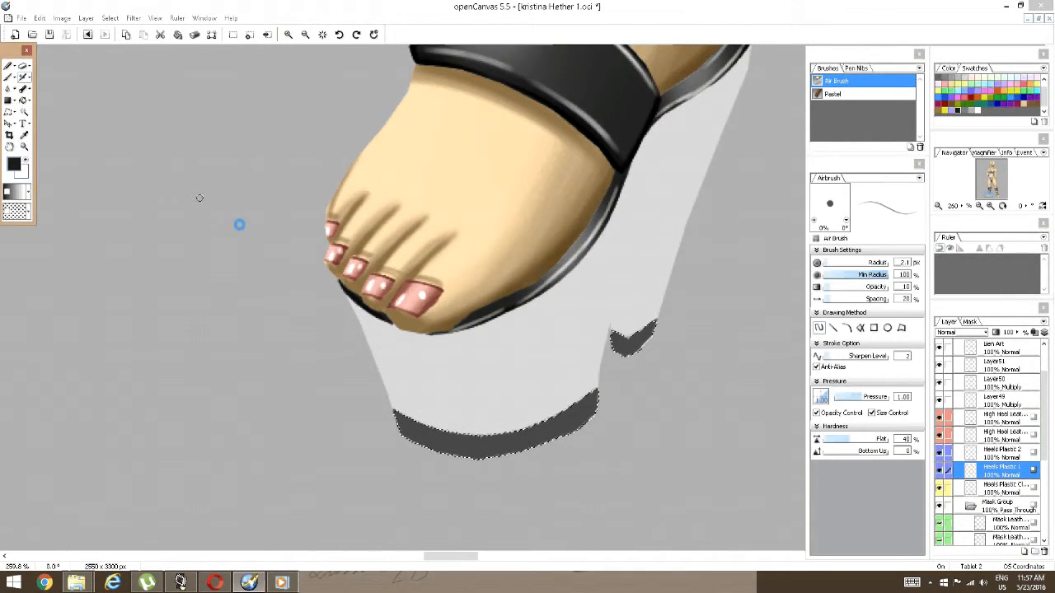
pyautogui.press('space')
pyautogui.moveTo(437, 360); pyautogui.dragTo(489, 263)
pyautogui.moveTo(445, 363); pyautogui.dragTo(461, 363)
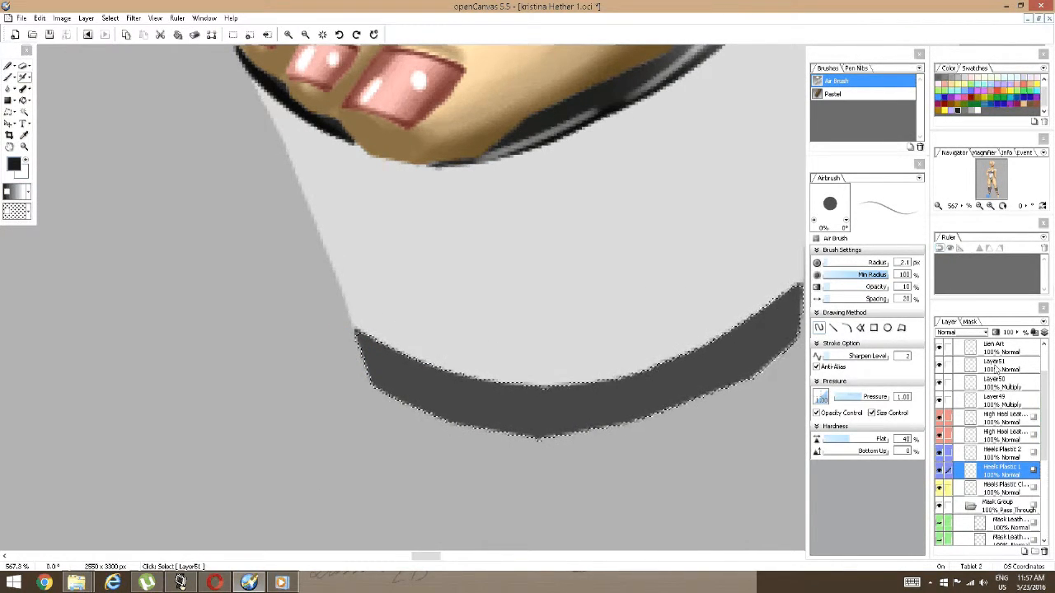
pyautogui.scroll(2, 999, 354)
pyautogui.click(997, 366)
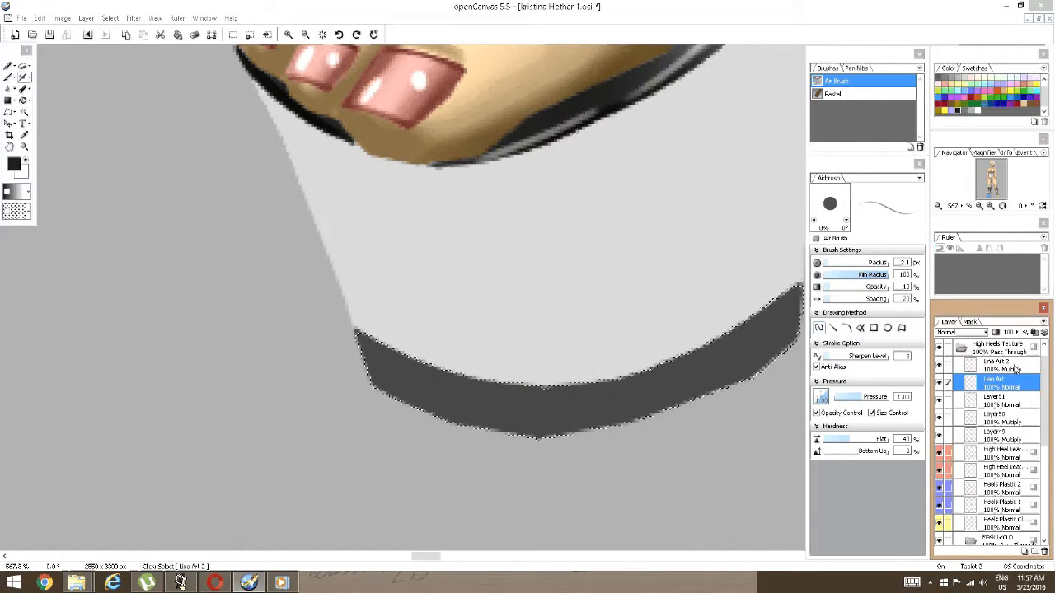
pyautogui.moveTo(358, 334)
pyautogui.mouseDown()
pyautogui.moveTo(372, 376)
pyautogui.moveTo(363, 338)
pyautogui.mouseUp()
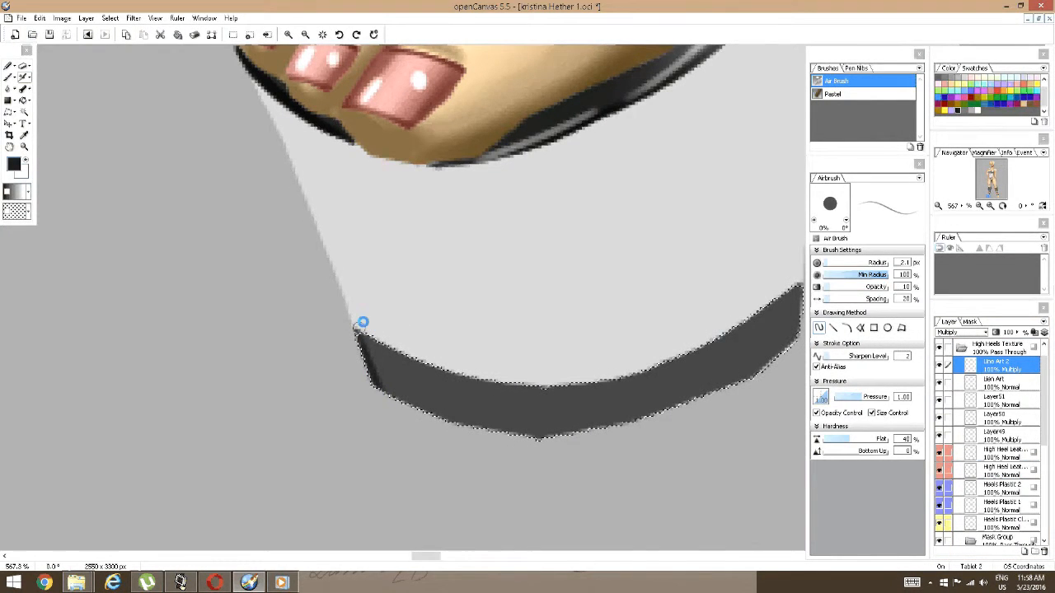
pyautogui.press('space')
pyautogui.moveTo(613, 273); pyautogui.dragTo(309, 280)
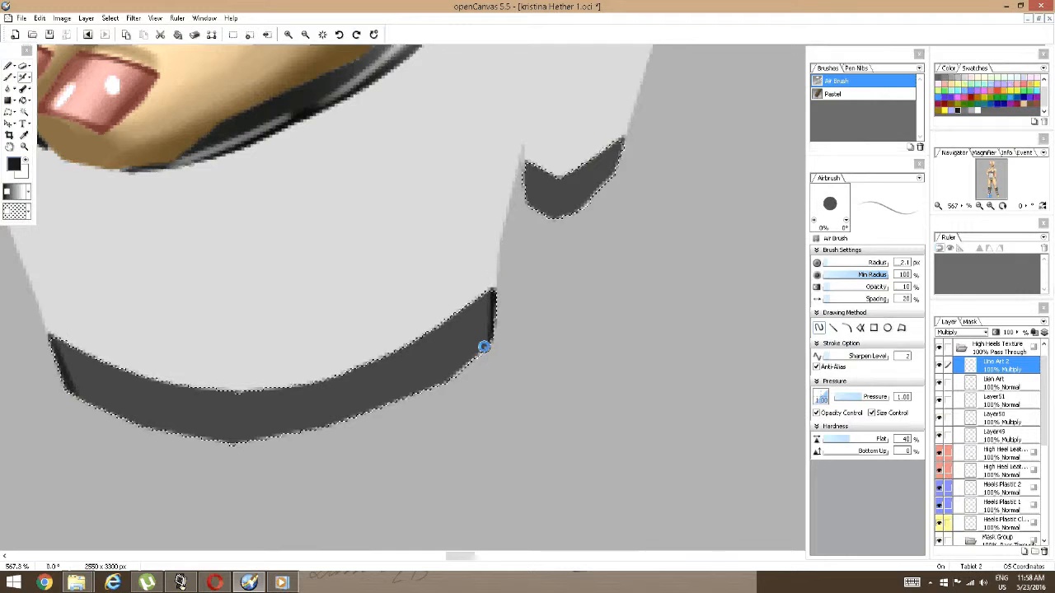
# Airbrush a dark line along the bottom edge of the front sole, undoing the first unsatisfactory stroke.
pyautogui.press('space')
pyautogui.moveTo(489, 319); pyautogui.dragTo(513, 350)
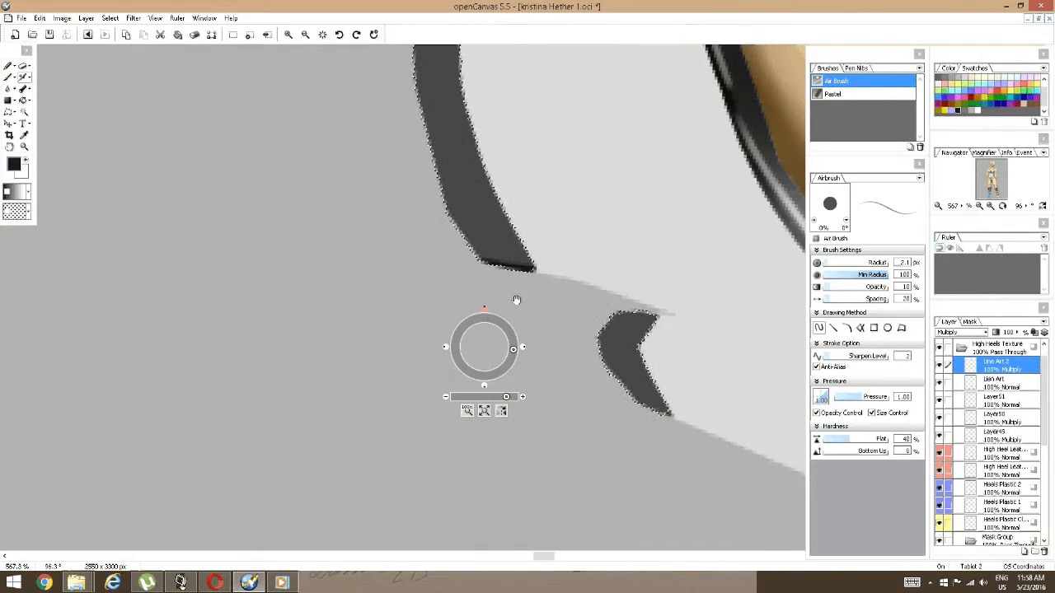
pyautogui.moveTo(517, 300); pyautogui.dragTo(502, 545)
pyautogui.moveTo(459, 492)
pyautogui.mouseDown()
pyautogui.moveTo(407, 366)
pyautogui.moveTo(405, 240)
pyautogui.moveTo(422, 231)
pyautogui.moveTo(414, 288)
pyautogui.moveTo(421, 259)
pyautogui.mouseUp()
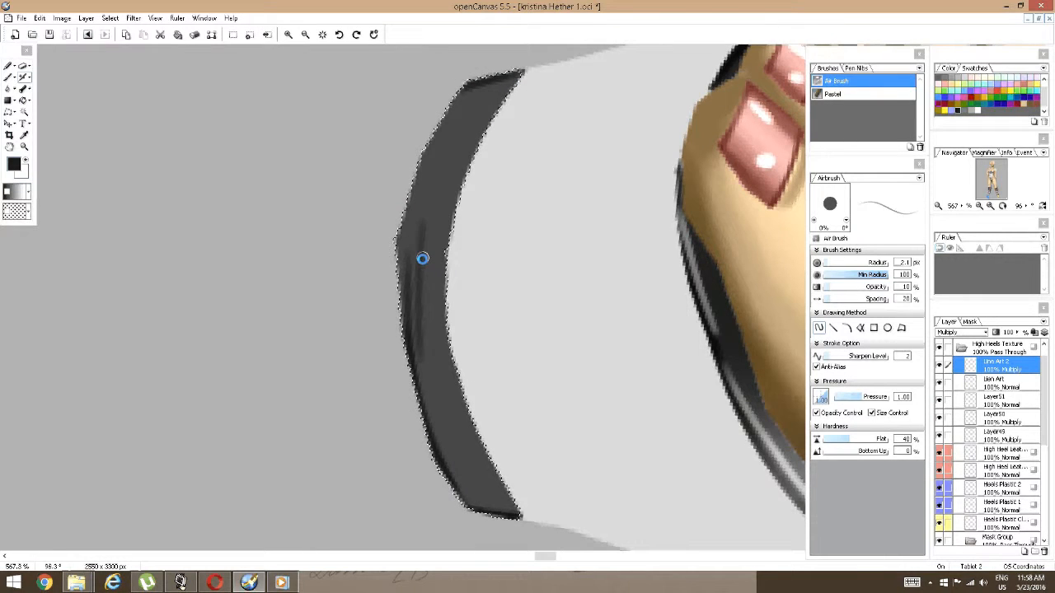
pyautogui.hotkey('ctrl', 'z')
pyautogui.moveTo(409, 362); pyautogui.dragTo(402, 265)
pyautogui.moveTo(407, 341)
pyautogui.mouseDown()
pyautogui.moveTo(429, 150)
pyautogui.moveTo(417, 176)
pyautogui.moveTo(442, 123)
pyautogui.mouseUp()
# Airbrush a dark line along the upper edge of the front sole, where it meets the light platform.
pyautogui.moveTo(516, 508); pyautogui.dragTo(466, 424)
pyautogui.press('space')
pyautogui.moveTo(467, 212); pyautogui.dragTo(471, 346)
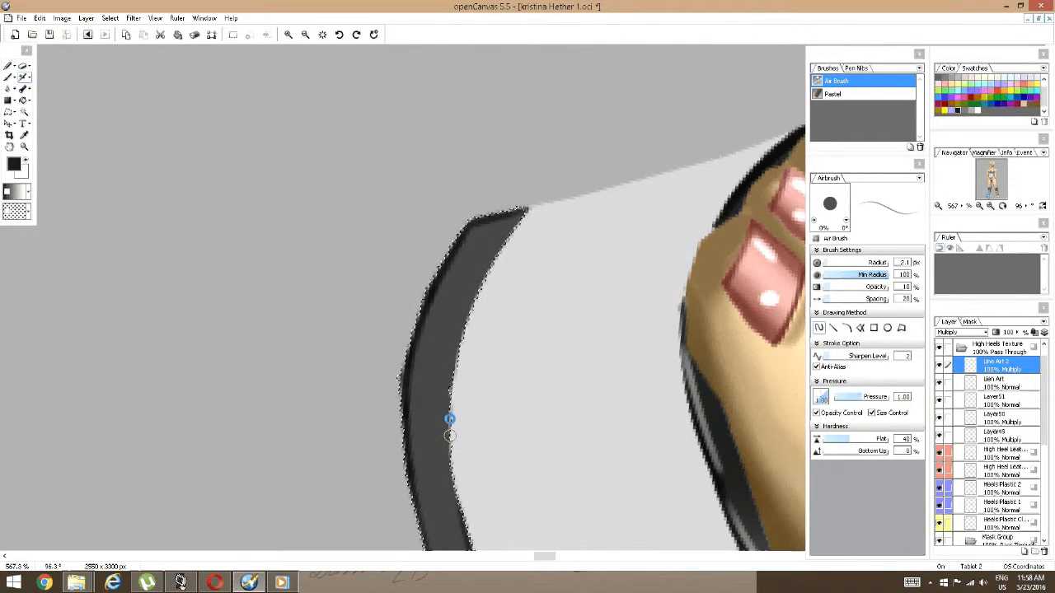
pyautogui.moveTo(450, 419)
pyautogui.mouseDown()
pyautogui.moveTo(471, 303)
pyautogui.moveTo(518, 240)
pyautogui.mouseUp()
pyautogui.press('space')
pyautogui.moveTo(504, 288); pyautogui.dragTo(445, 231)
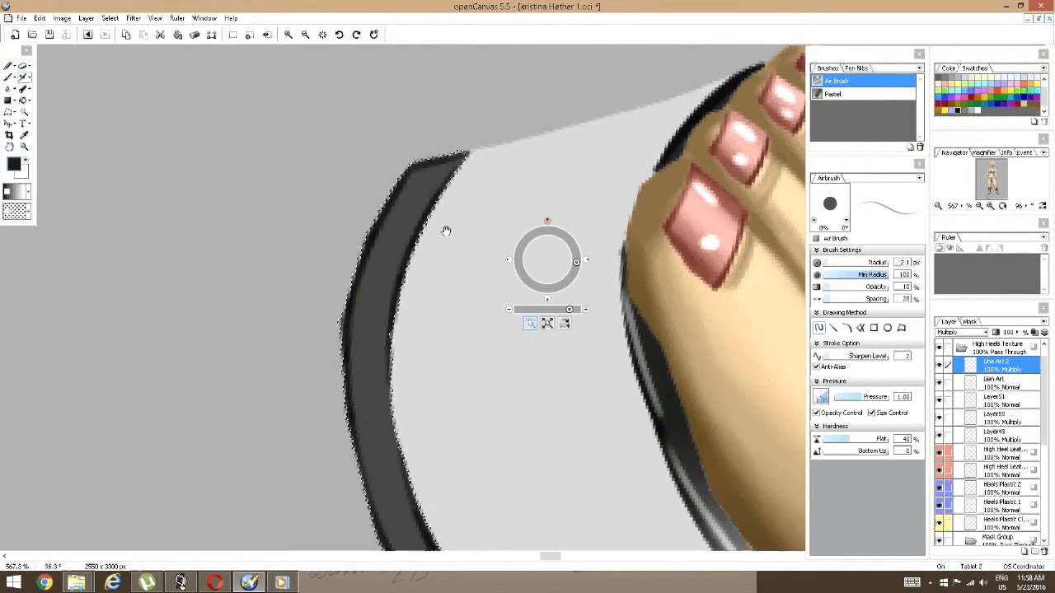
pyautogui.moveTo(525, 485); pyautogui.dragTo(420, 228)
# Airbrush dark outlines around the heel tip and a dark crease across its corner.
pyautogui.moveTo(443, 399)
pyautogui.mouseDown()
pyautogui.moveTo(426, 425)
pyautogui.moveTo(450, 390)
pyautogui.moveTo(427, 419)
pyautogui.moveTo(476, 488)
pyautogui.moveTo(449, 399)
pyautogui.mouseUp()
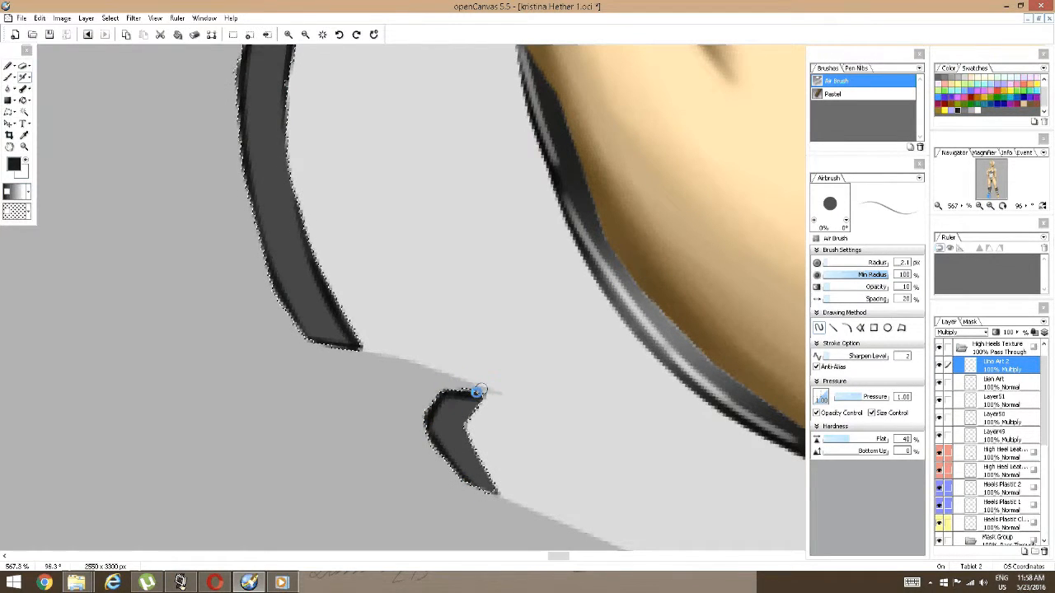
pyautogui.moveTo(479, 469)
pyautogui.mouseDown()
pyautogui.moveTo(468, 420)
pyautogui.moveTo(491, 392)
pyautogui.mouseUp()
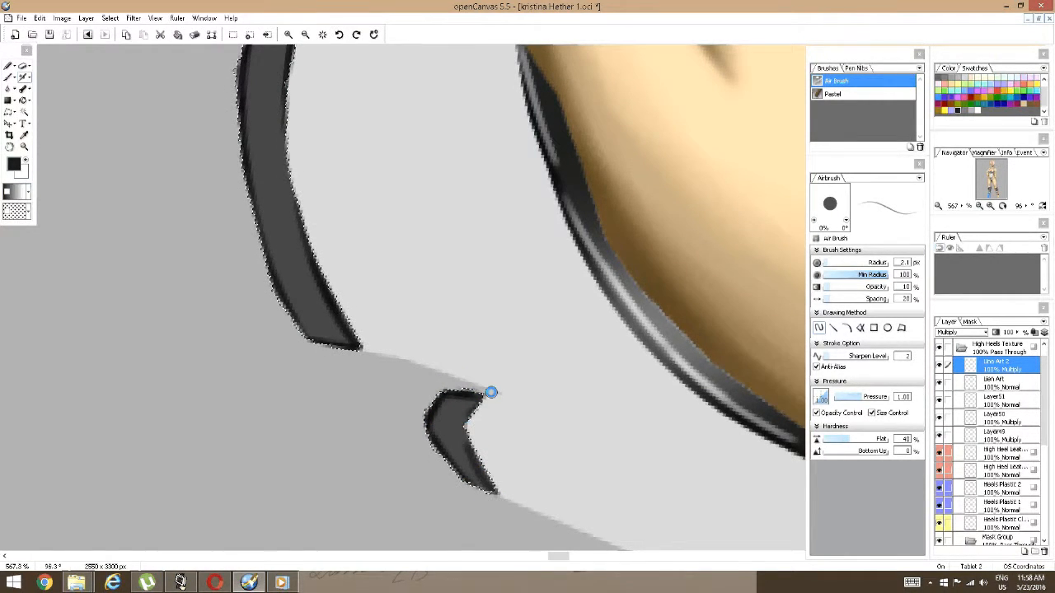
pyautogui.scroll(1, 498, 403)
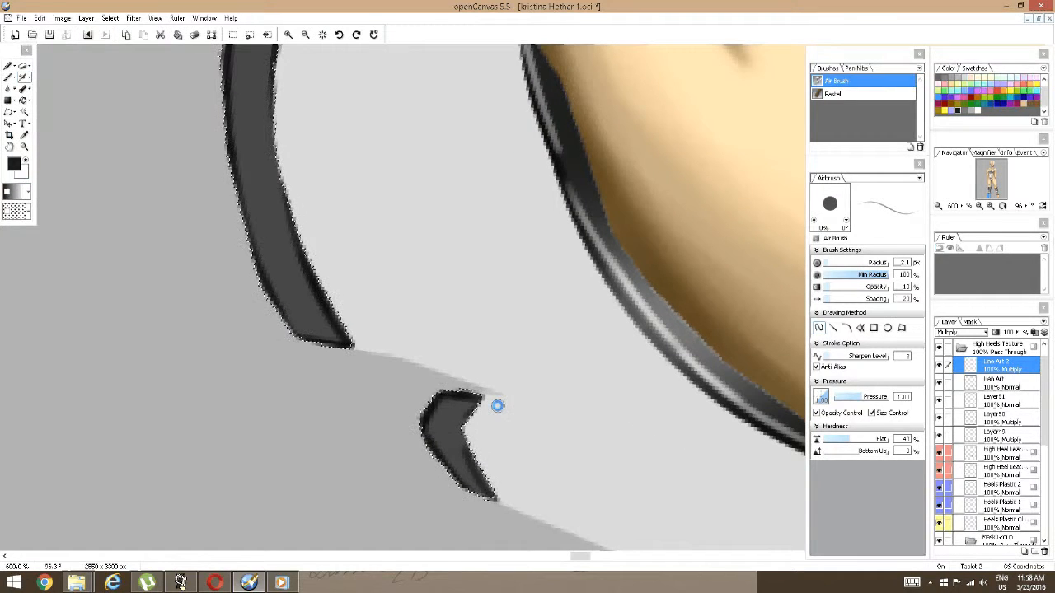
pyautogui.moveTo(427, 428); pyautogui.dragTo(454, 428)
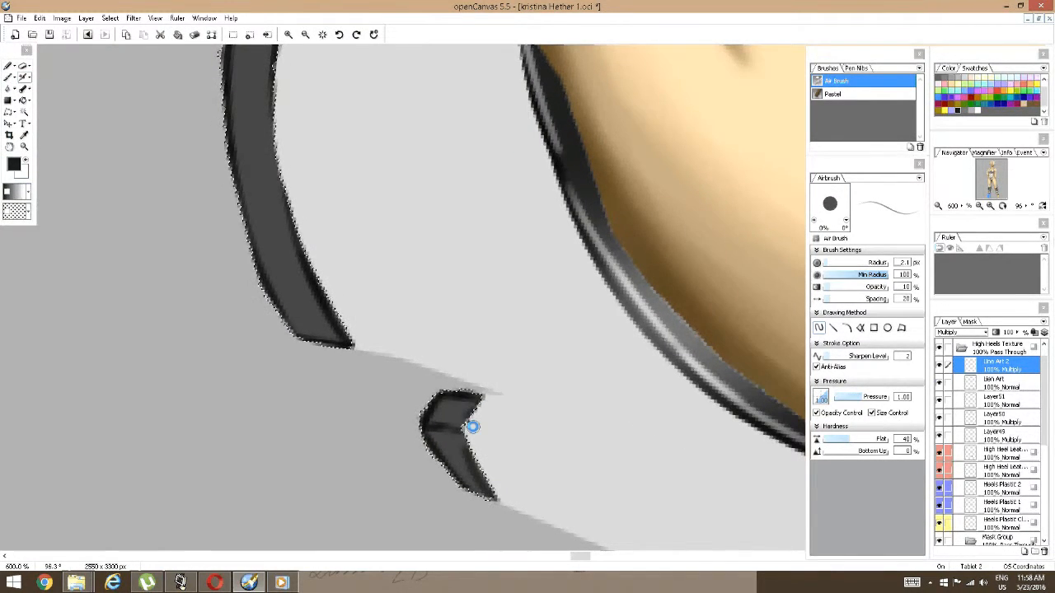
# Set the Airbrush to grey (RGB 122, 122, 122) with 0% flat hardness on the Layer49 multiply layer.
pyautogui.scroll(-7, 471, 424)
pyautogui.press('space')
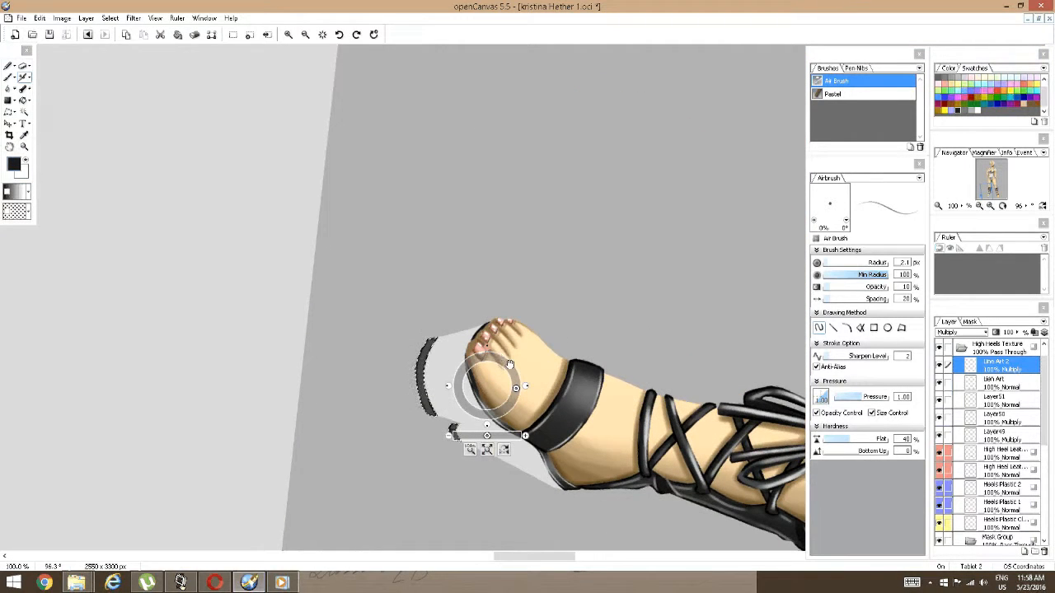
pyautogui.click(487, 346)
pyautogui.moveTo(542, 370); pyautogui.dragTo(533, 266)
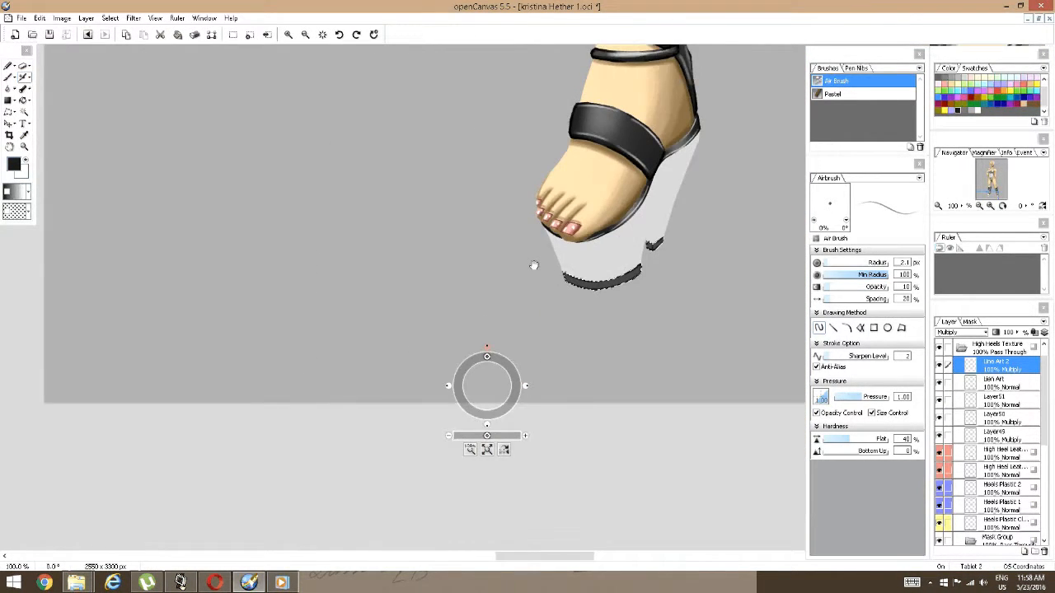
pyautogui.scroll(2, 760, 120)
pyautogui.press('space')
pyautogui.moveTo(659, 315); pyautogui.dragTo(636, 243)
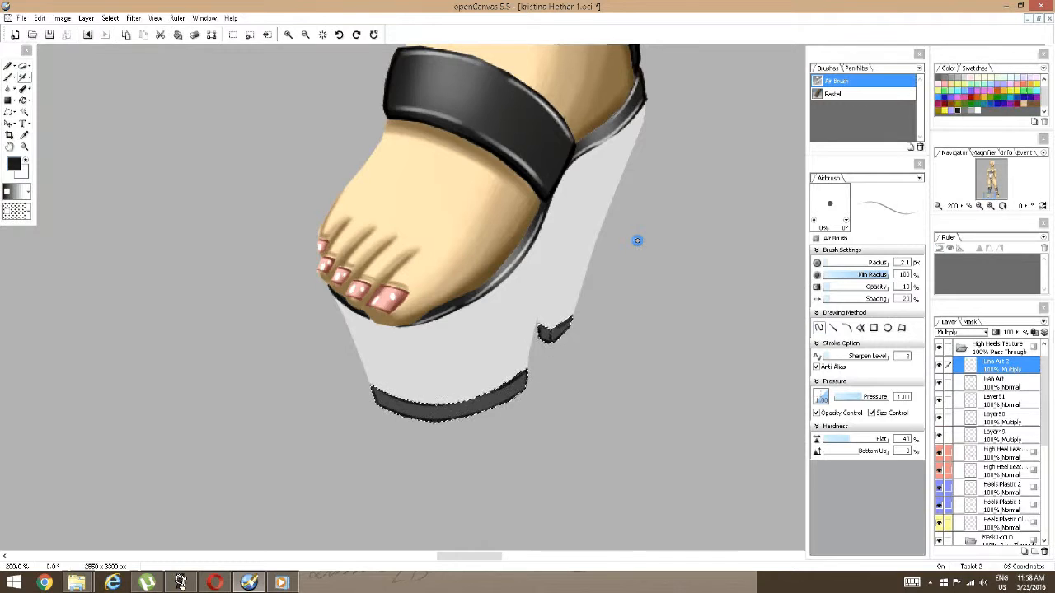
pyautogui.doubleClick(966, 110)
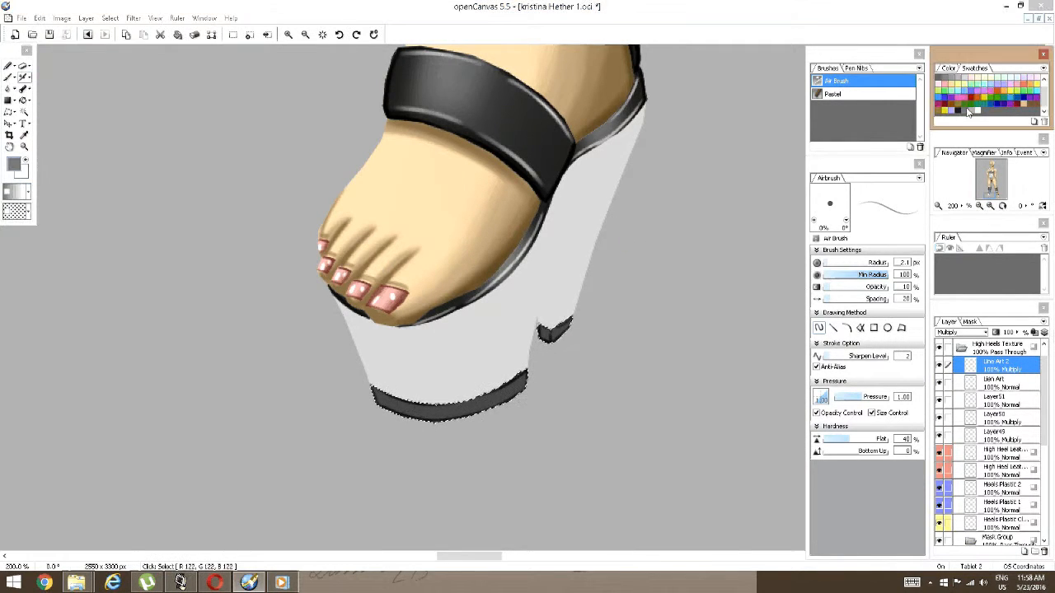
pyautogui.click(633, 218)
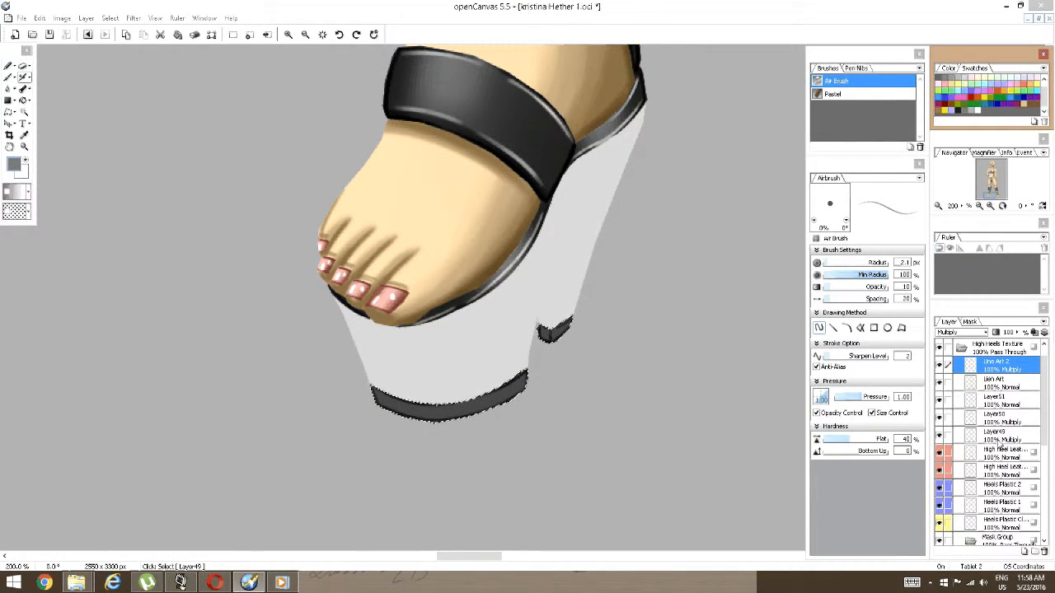
pyautogui.click(999, 437)
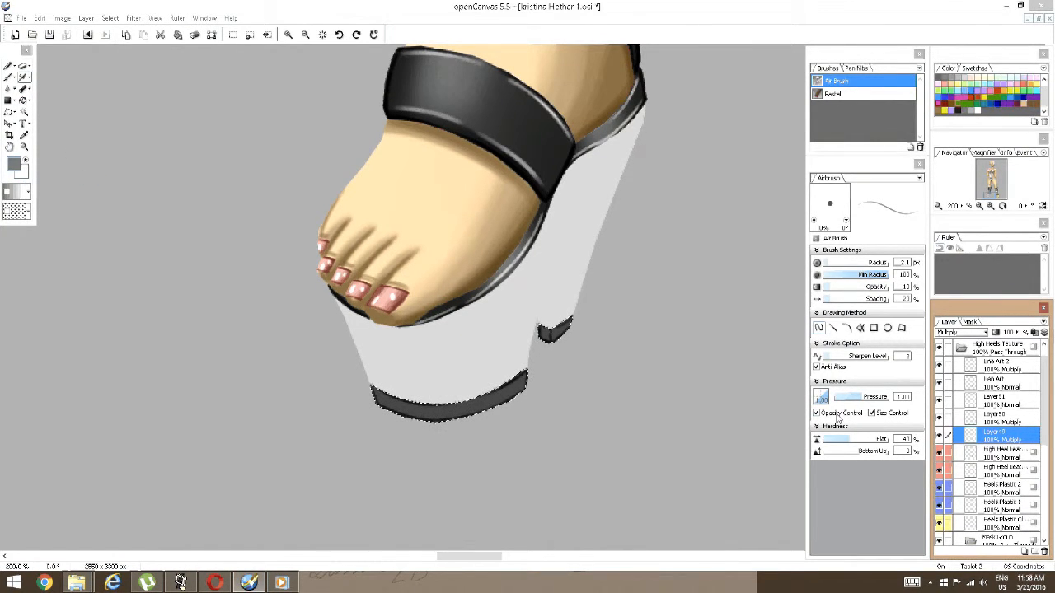
pyautogui.moveTo(837, 438); pyautogui.dragTo(785, 452)
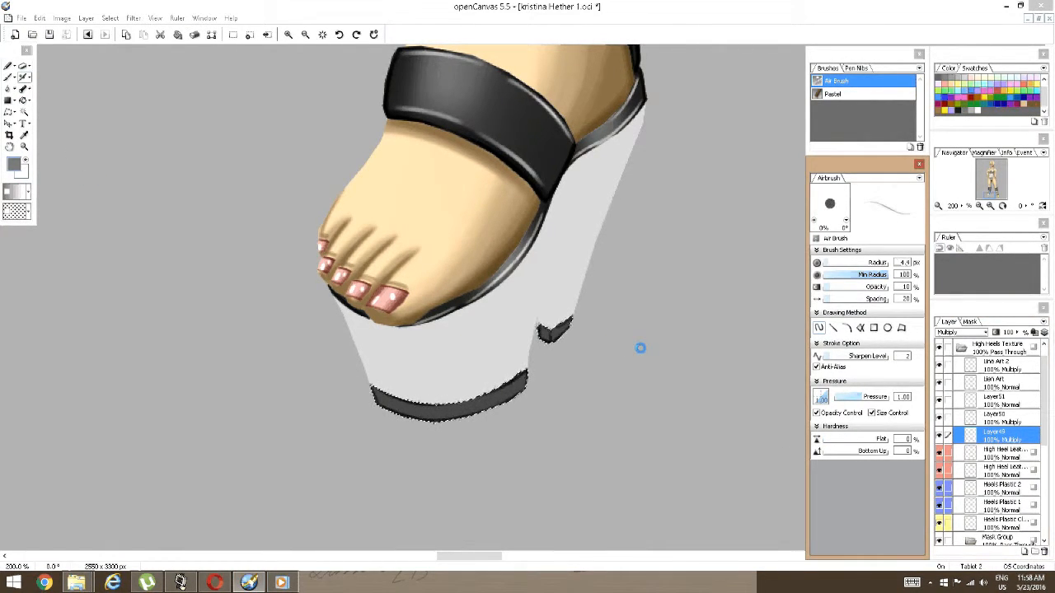
# Enlarge the Airbrush radius to 43.8 px and softly shade the front sole in grey, darkening its ends.
pyautogui.press(']')
pyautogui.press(']')
pyautogui.press(']')
pyautogui.press(']')
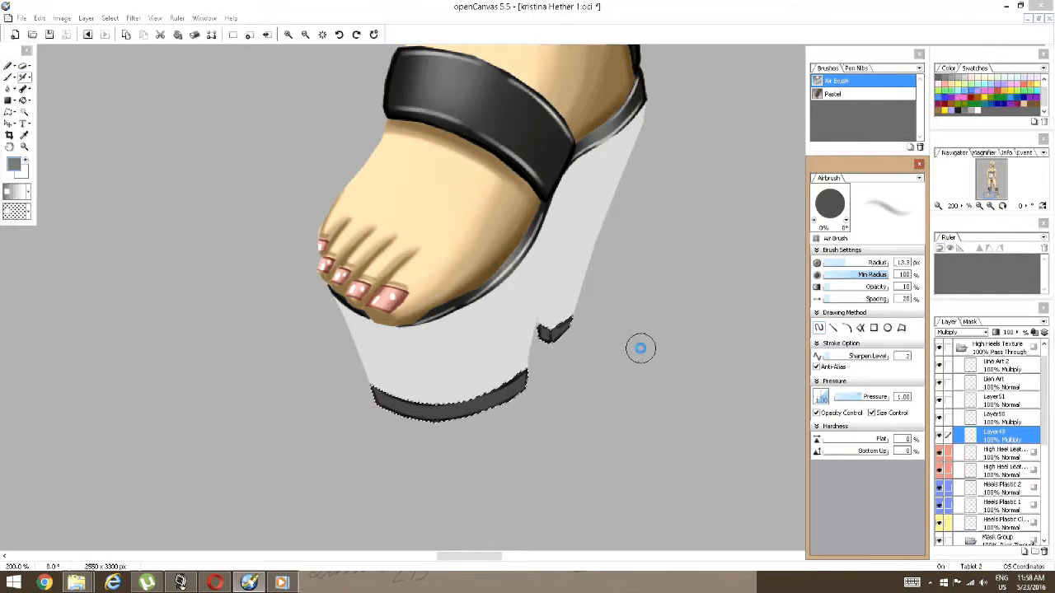
pyautogui.press(']')
pyautogui.press(']')
pyautogui.press(']')
pyautogui.press(']')
pyautogui.press(']')
pyautogui.press(']')
pyautogui.press(']')
pyautogui.press(']')
pyautogui.press(']')
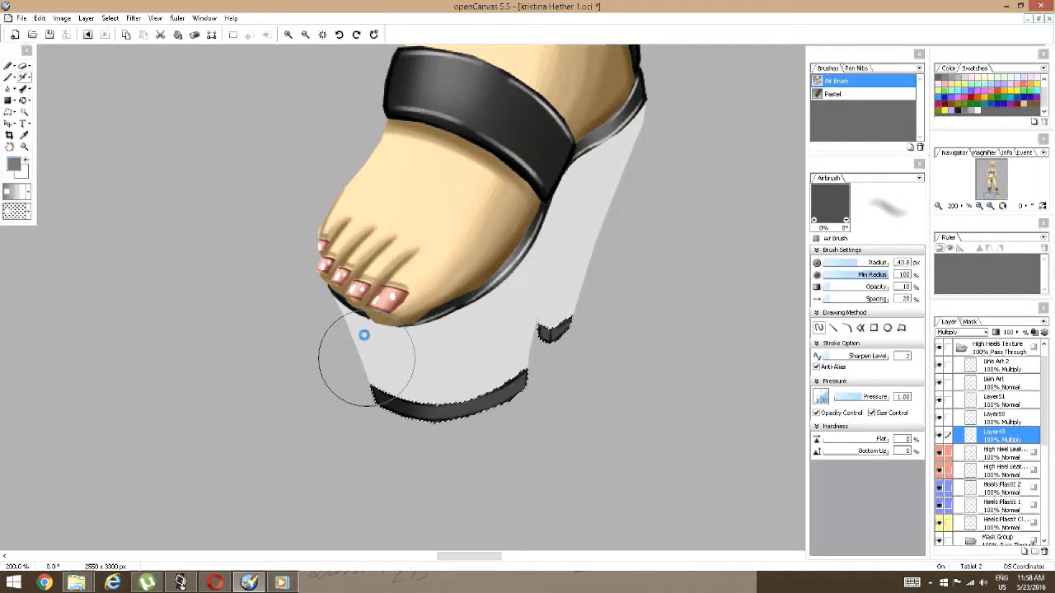
pyautogui.press('[')
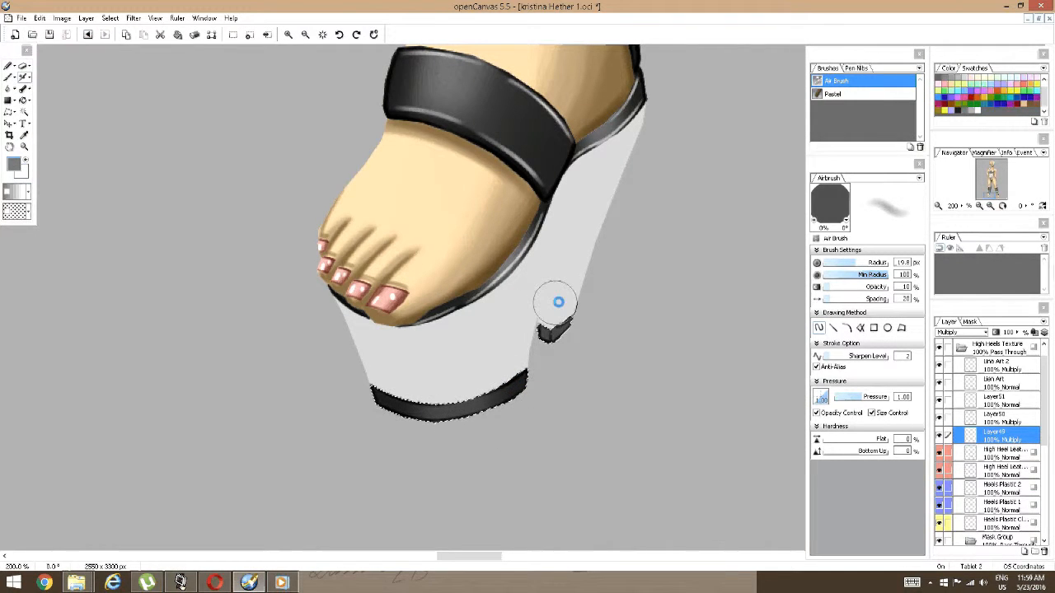
# Reduce the Airbrush radius to 9.5 px and shade both faces of the heel tip in grey.
pyautogui.press('space')
pyautogui.moveTo(655, 280); pyautogui.dragTo(619, 337)
pyautogui.moveTo(565, 395); pyautogui.dragTo(576, 257)
pyautogui.press('[')
pyautogui.press('[')
pyautogui.press('[')
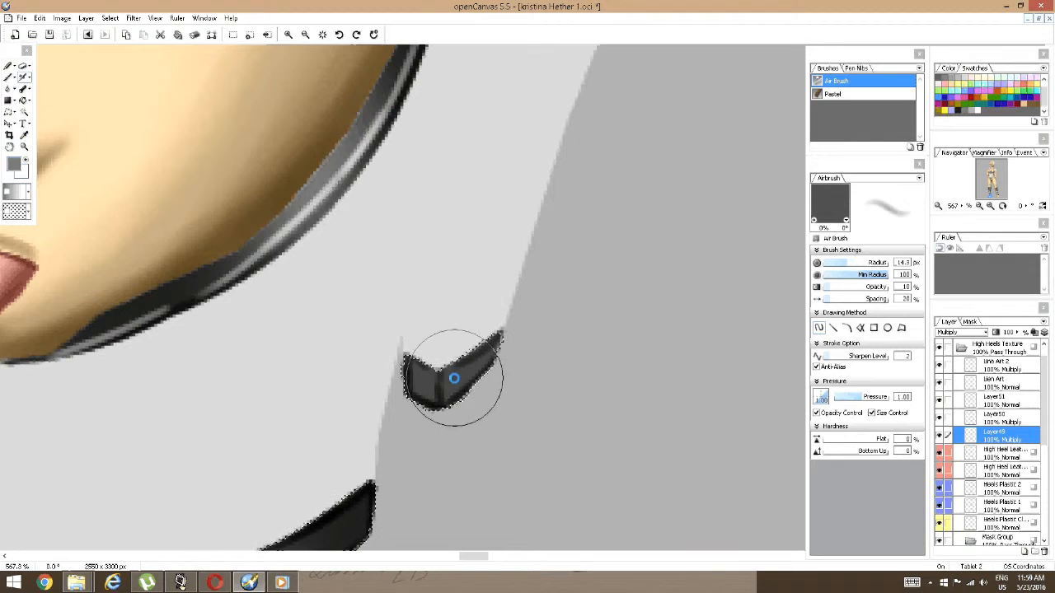
pyautogui.press('[')
pyautogui.moveTo(431, 375)
pyautogui.mouseDown()
pyautogui.moveTo(419, 327)
pyautogui.moveTo(417, 423)
pyautogui.moveTo(414, 316)
pyautogui.mouseUp()
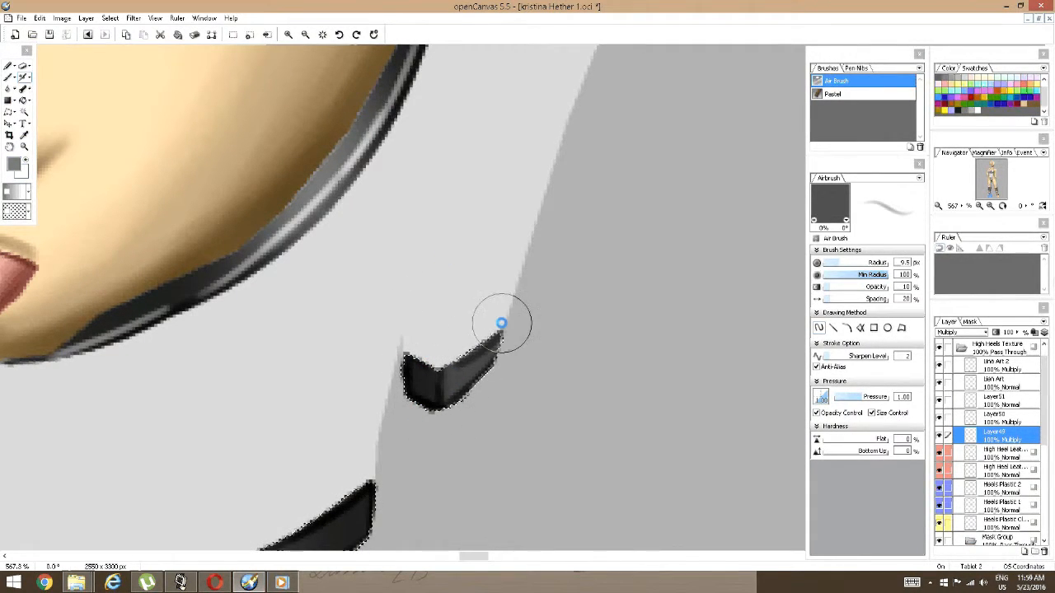
pyautogui.moveTo(503, 301); pyautogui.dragTo(485, 367)
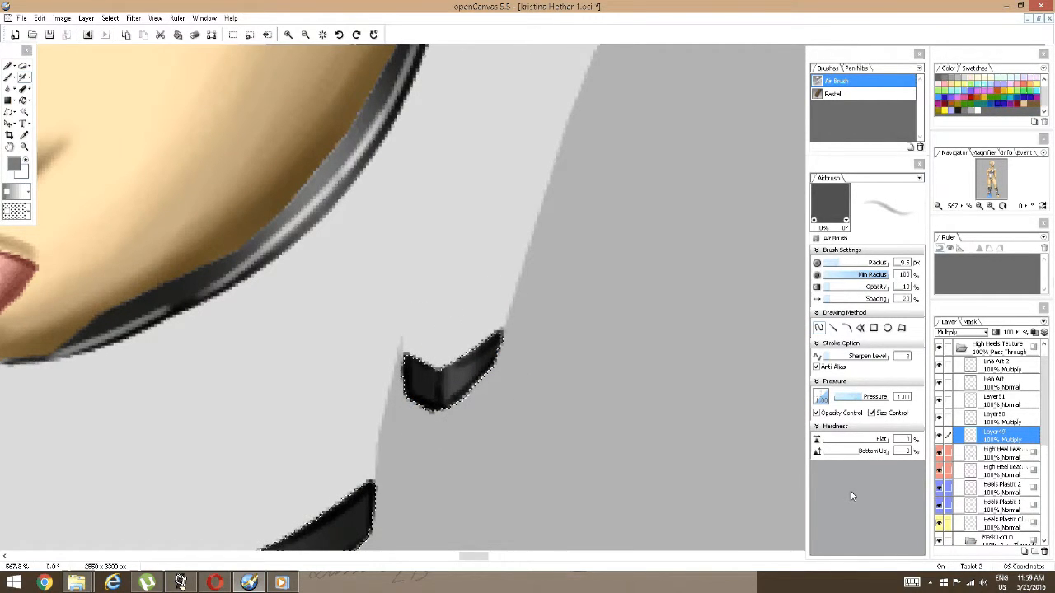
# On Layer51, airbrush a soft white highlight across the middle of the front sole with a 43.8 px radius.
pyautogui.scroll(-3, 503, 375)
pyautogui.scroll(-1, 504, 375)
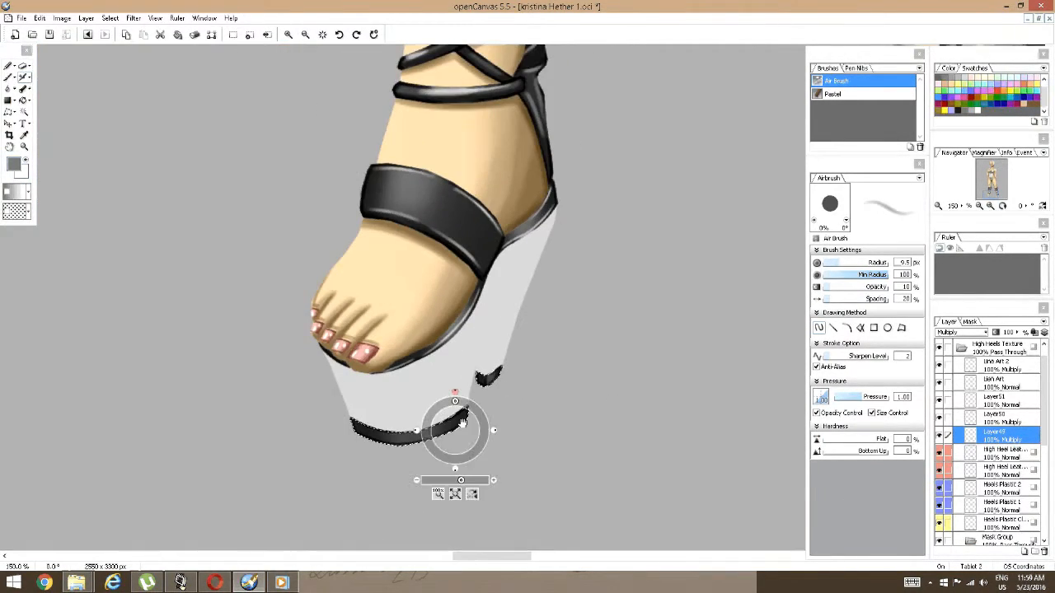
pyautogui.moveTo(458, 427); pyautogui.dragTo(534, 371)
pyautogui.scroll(2, 529, 355)
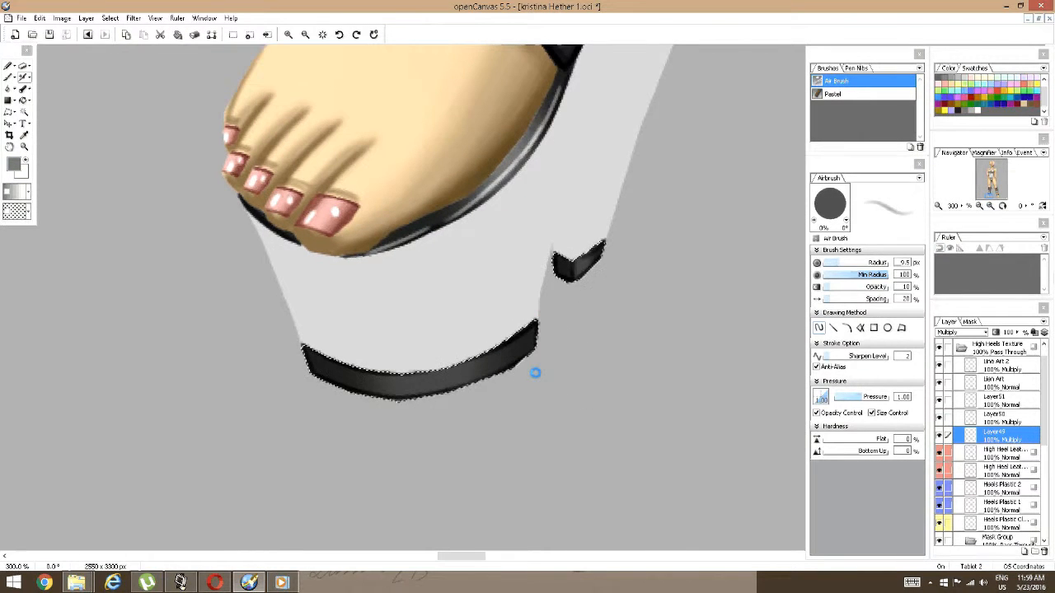
pyautogui.click(1005, 402)
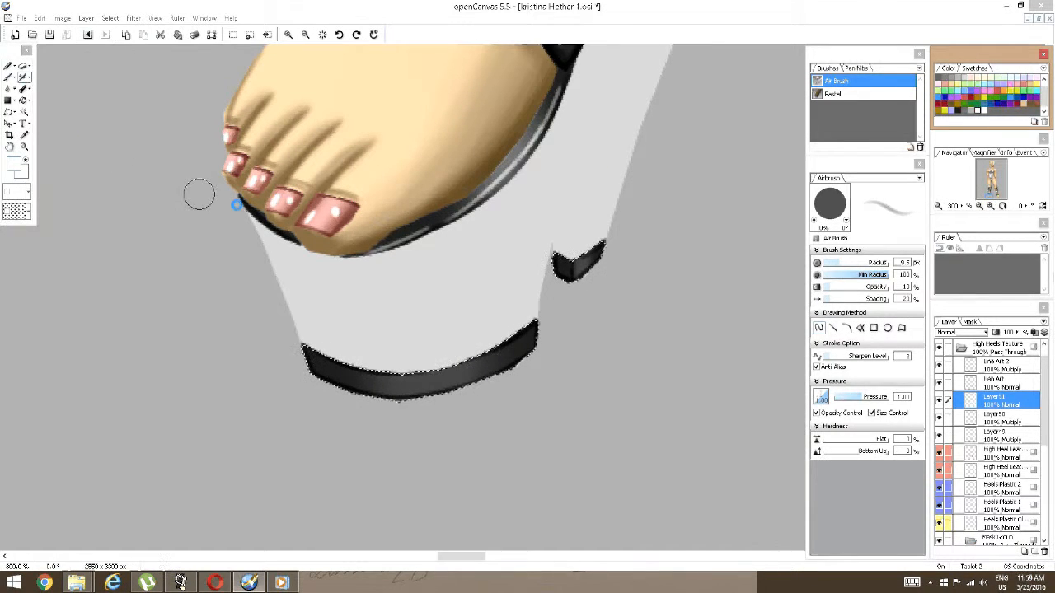
pyautogui.press(']')
pyautogui.press(']')
pyautogui.press(']')
pyautogui.press(']')
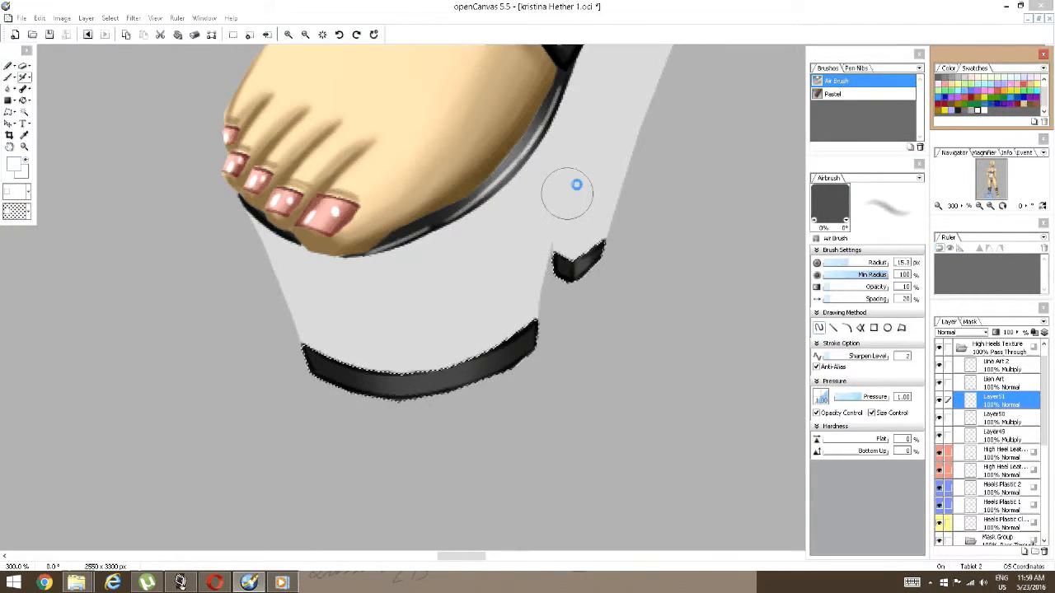
pyautogui.press(']')
pyautogui.press(']')
pyautogui.press(']')
pyautogui.press(']')
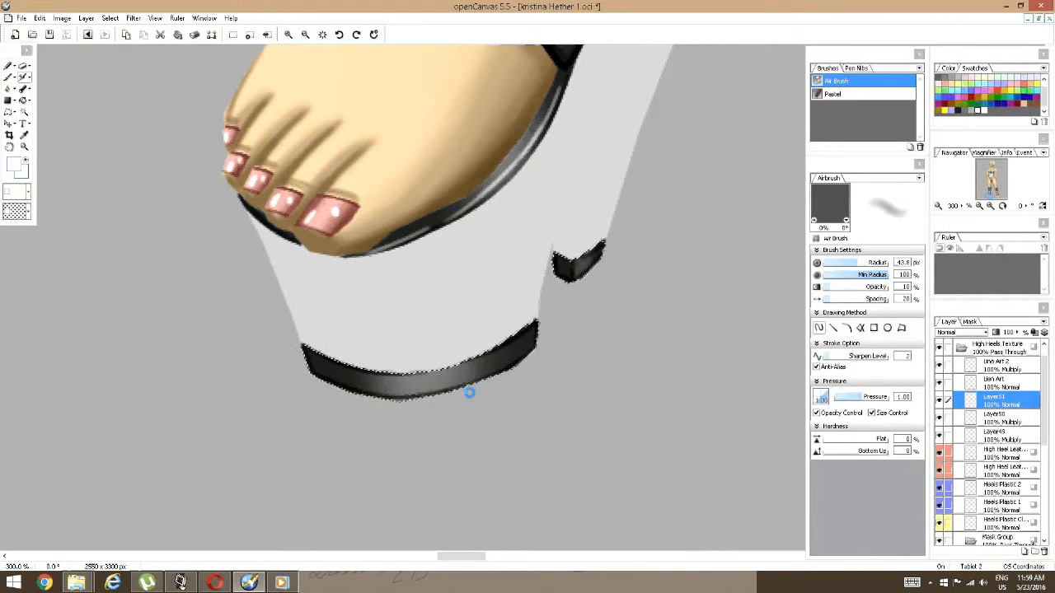
# Reduce the Airbrush radius to 10.4 px and softly highlight the heel tip in white on Layer51.
pyautogui.press('[')
pyautogui.press('[')
pyautogui.press('[')
pyautogui.press('[')
pyautogui.press('[')
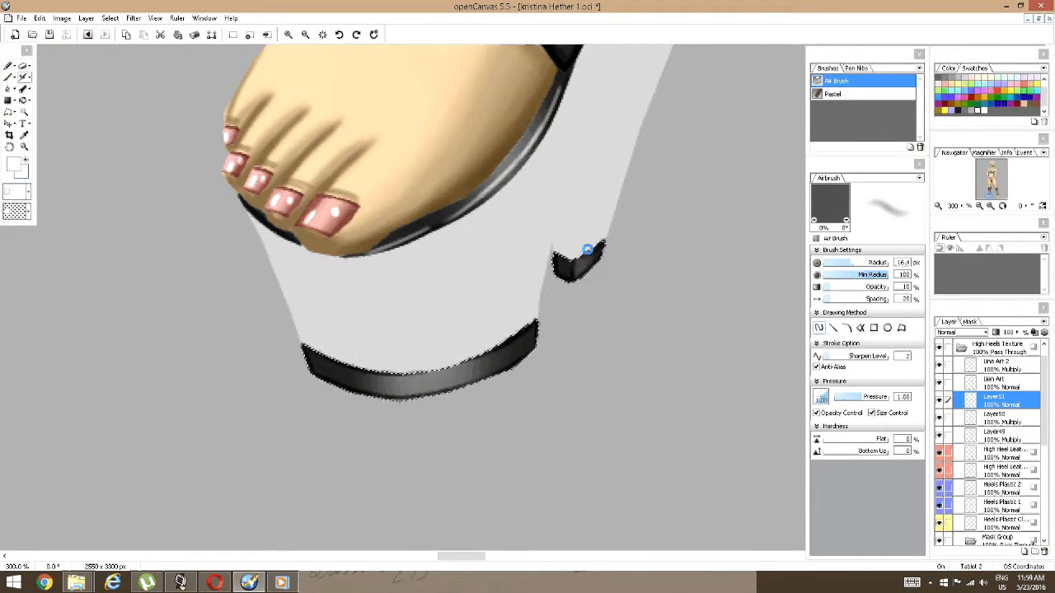
pyautogui.press('[')
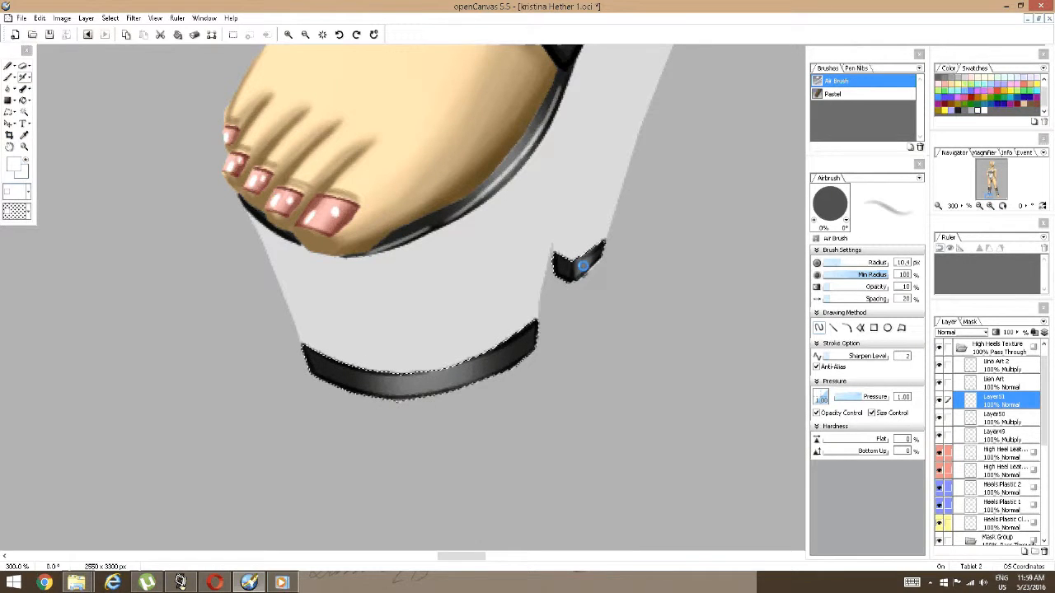
# Set the Airbrush's flat hardness to 40% and reduce its radius to 1.4 px for fine highlights.
pyautogui.moveTo(716, 453); pyautogui.dragTo(796, 457)
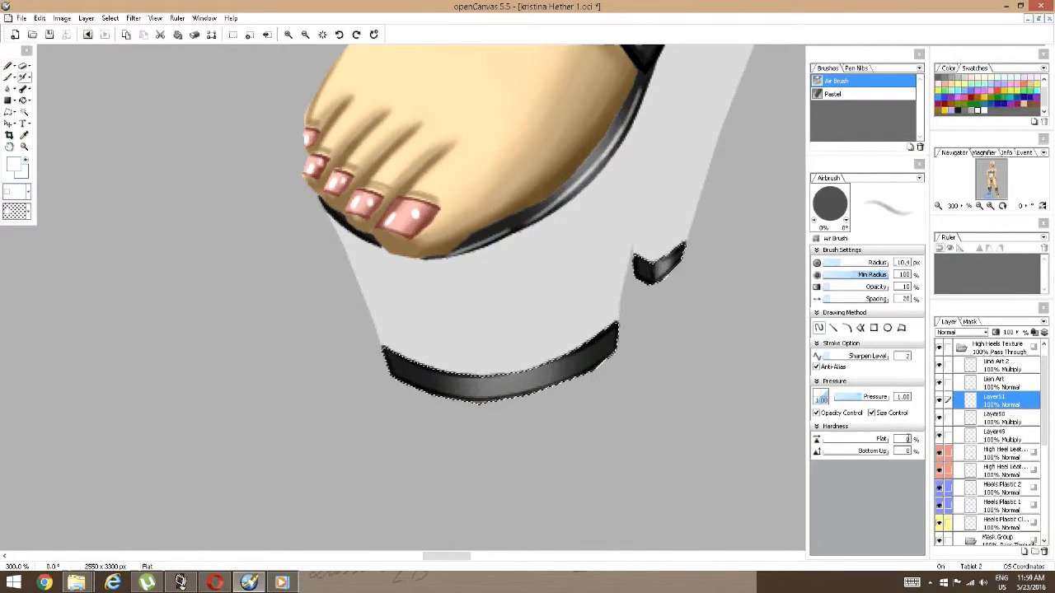
pyautogui.click(907, 439)
pyautogui.write('40')
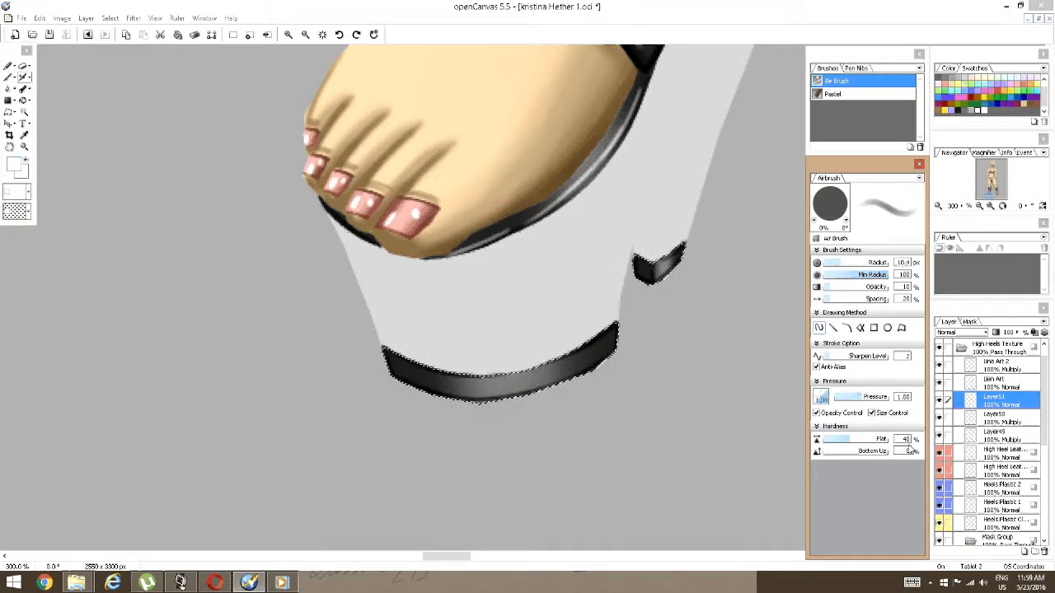
pyautogui.moveTo(588, 318); pyautogui.dragTo(651, 316)
pyautogui.moveTo(598, 288); pyautogui.dragTo(633, 329)
pyautogui.moveTo(504, 403); pyautogui.dragTo(515, 403)
pyautogui.moveTo(529, 367); pyautogui.dragTo(617, 277)
pyautogui.press('[')
pyautogui.press('[')
pyautogui.press('[')
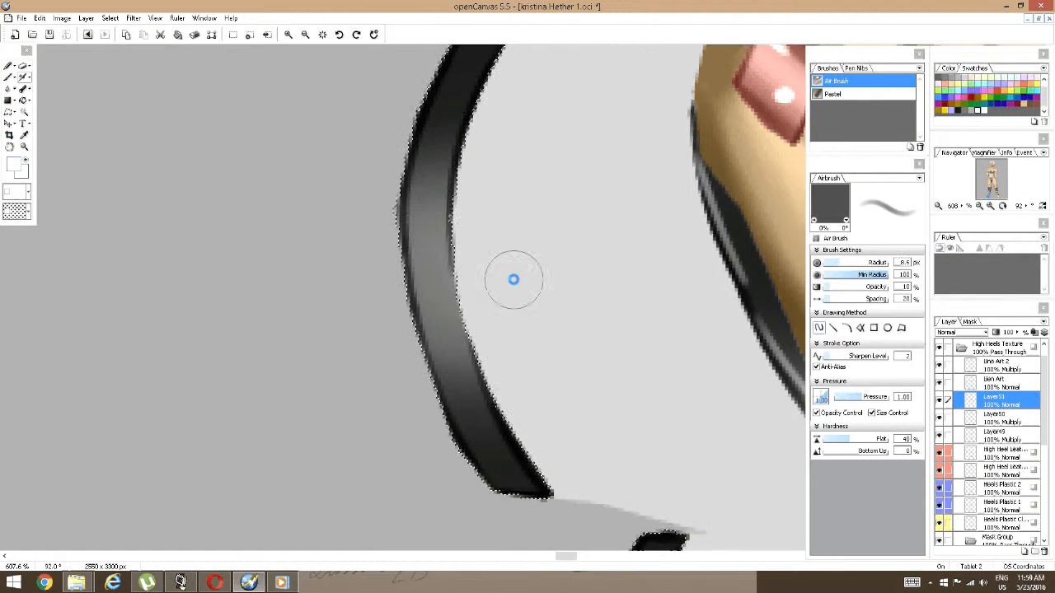
pyautogui.press('[')
pyautogui.press('[')
pyautogui.press('[')
pyautogui.press('[')
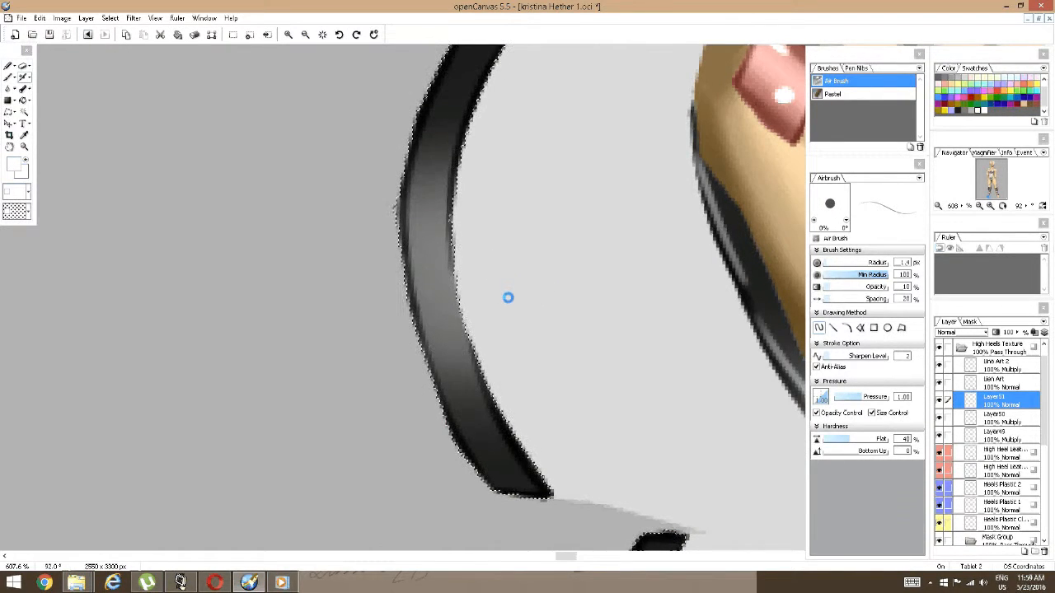
# Airbrush thin white highlight lines just inside both long edges of the front sole, toward each end.
pyautogui.moveTo(504, 435)
pyautogui.mouseDown()
pyautogui.moveTo(530, 485)
pyautogui.moveTo(471, 369)
pyautogui.mouseUp()
pyautogui.moveTo(477, 232)
pyautogui.mouseDown()
pyautogui.moveTo(503, 387)
pyautogui.moveTo(493, 272)
pyautogui.mouseUp()
pyautogui.moveTo(471, 334); pyautogui.dragTo(506, 218)
pyautogui.moveTo(482, 280); pyautogui.dragTo(534, 187)
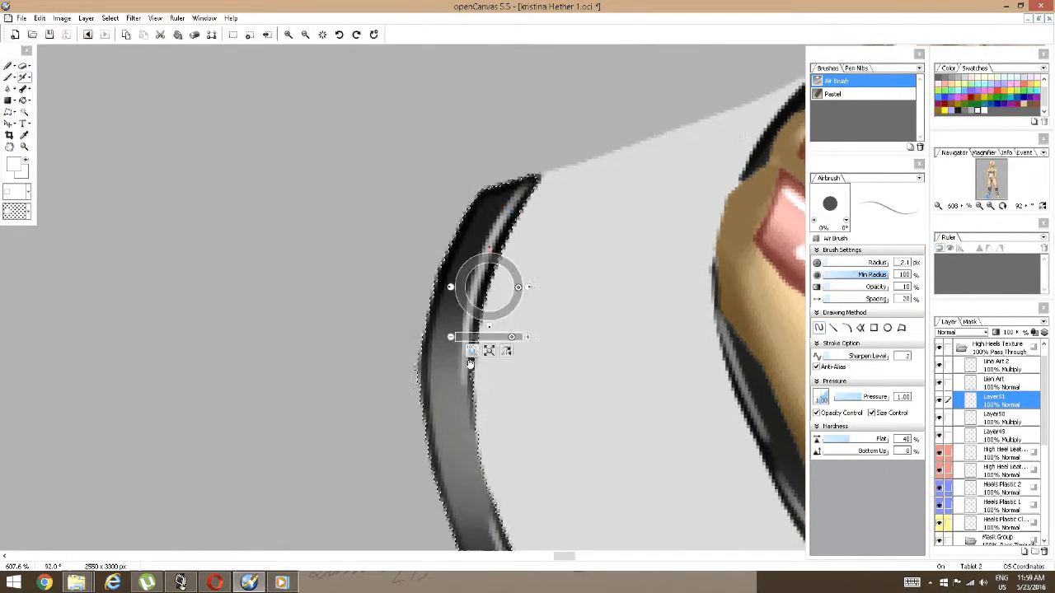
pyautogui.moveTo(470, 475); pyautogui.dragTo(459, 258)
pyautogui.moveTo(511, 433); pyautogui.dragTo(457, 334)
pyautogui.moveTo(496, 416); pyautogui.dragTo(442, 289)
pyautogui.moveTo(427, 171); pyautogui.dragTo(469, 379)
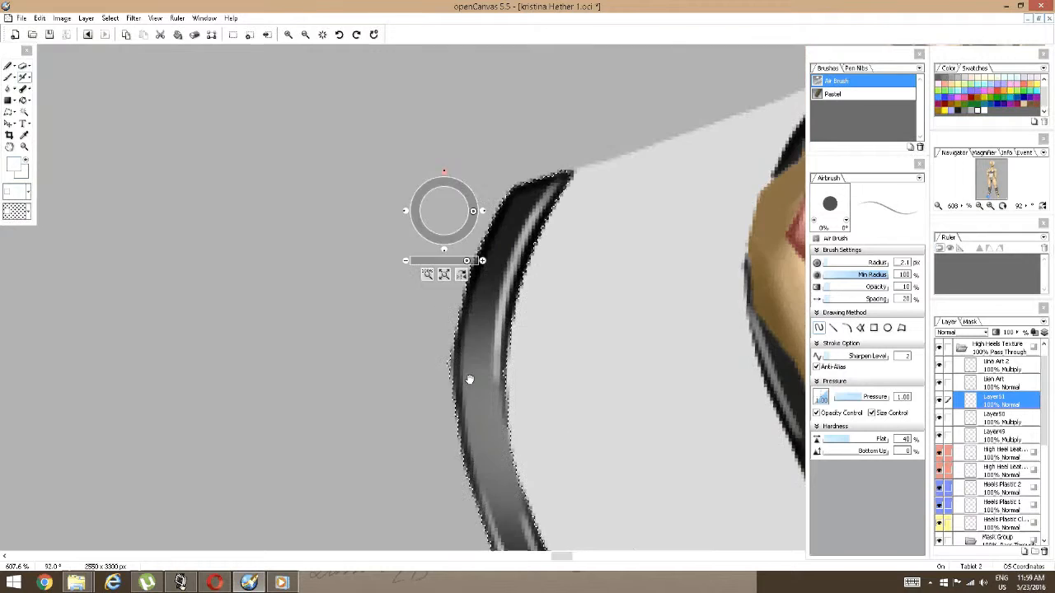
pyautogui.moveTo(470, 331)
pyautogui.mouseDown()
pyautogui.moveTo(482, 252)
pyautogui.moveTo(540, 178)
pyautogui.mouseUp()
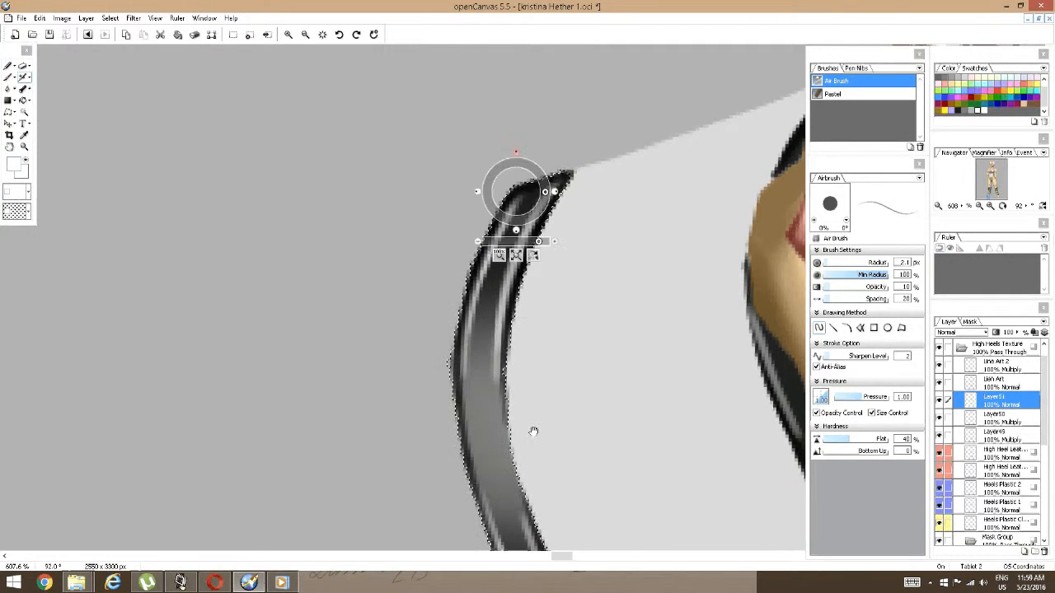
# Airbrush thin white highlights along the edges of both heel tip faces and the fold between them.
pyautogui.moveTo(532, 431)
pyautogui.mouseDown()
pyautogui.moveTo(414, 246)
pyautogui.moveTo(364, 108)
pyautogui.mouseUp()
pyautogui.moveTo(552, 402)
pyautogui.mouseDown()
pyautogui.moveTo(502, 348)
pyautogui.moveTo(520, 358)
pyautogui.mouseUp()
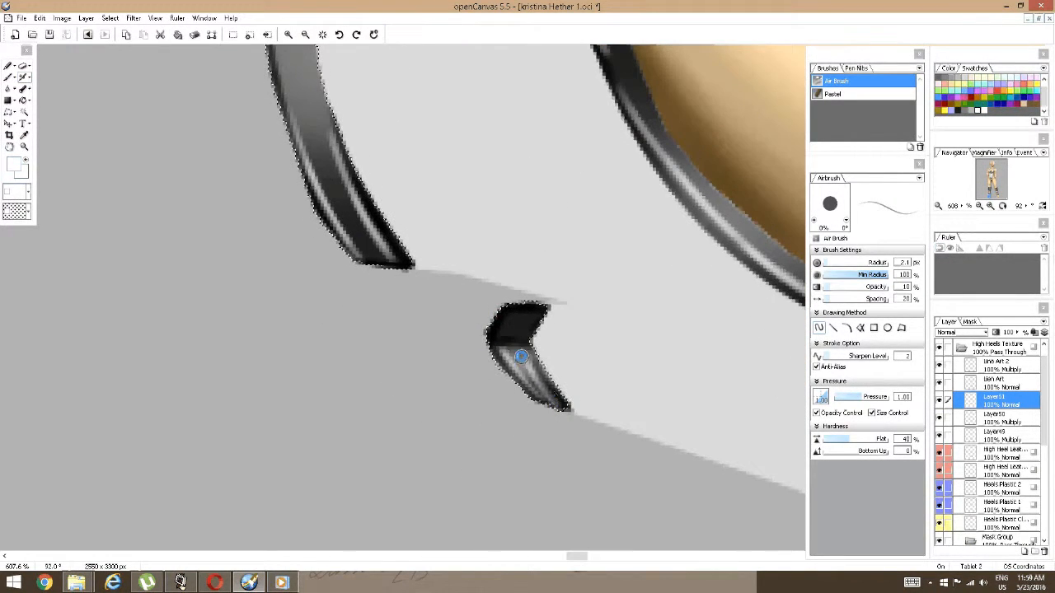
pyautogui.moveTo(537, 315)
pyautogui.mouseDown()
pyautogui.moveTo(499, 326)
pyautogui.moveTo(524, 301)
pyautogui.mouseUp()
pyautogui.moveTo(515, 365); pyautogui.dragTo(513, 338)
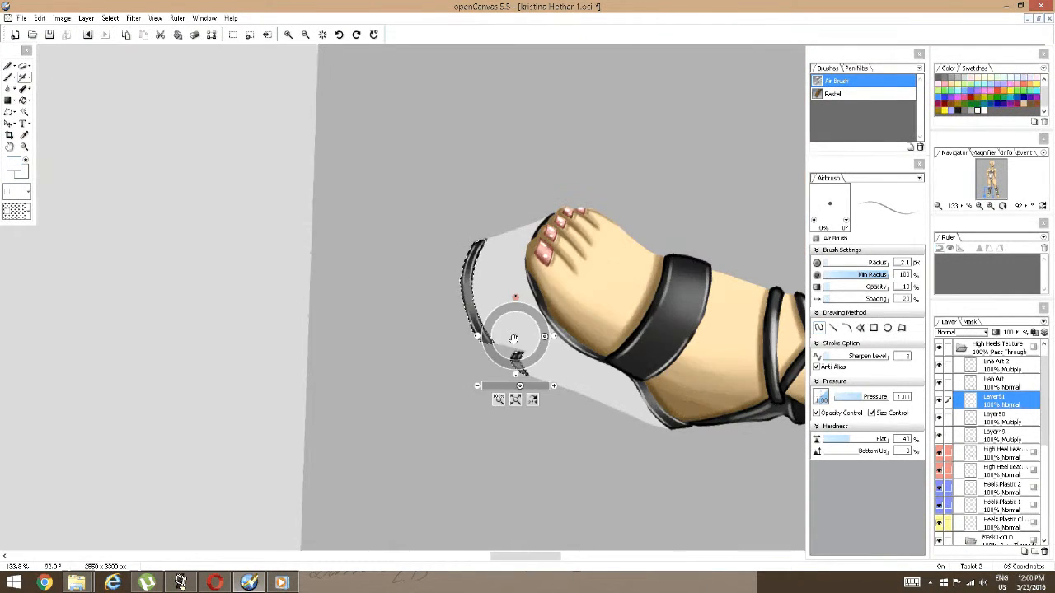
pyautogui.scroll(3, 515, 333)
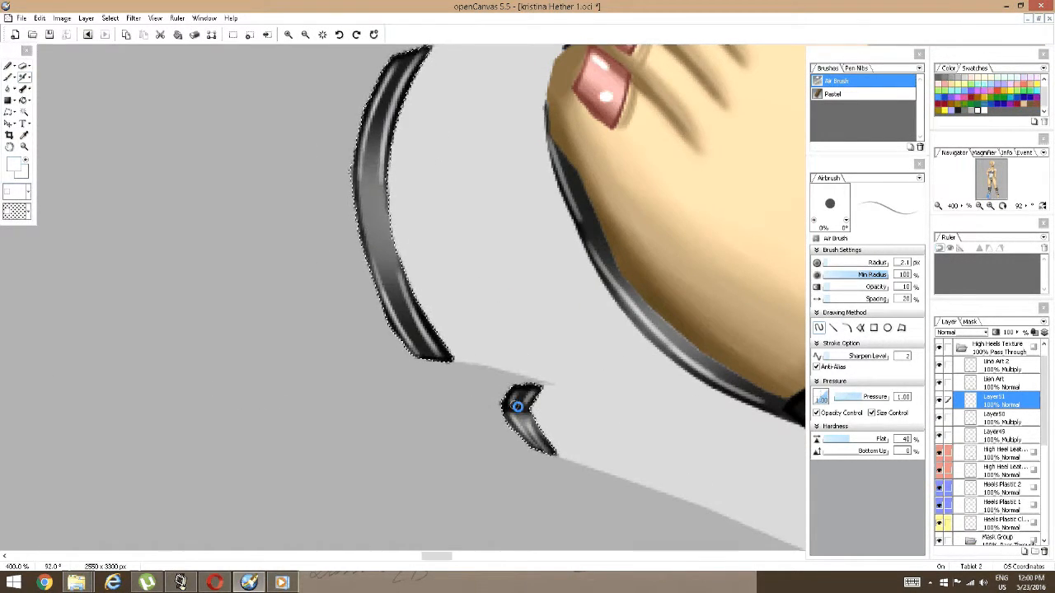
pyautogui.moveTo(513, 413); pyautogui.dragTo(540, 440)
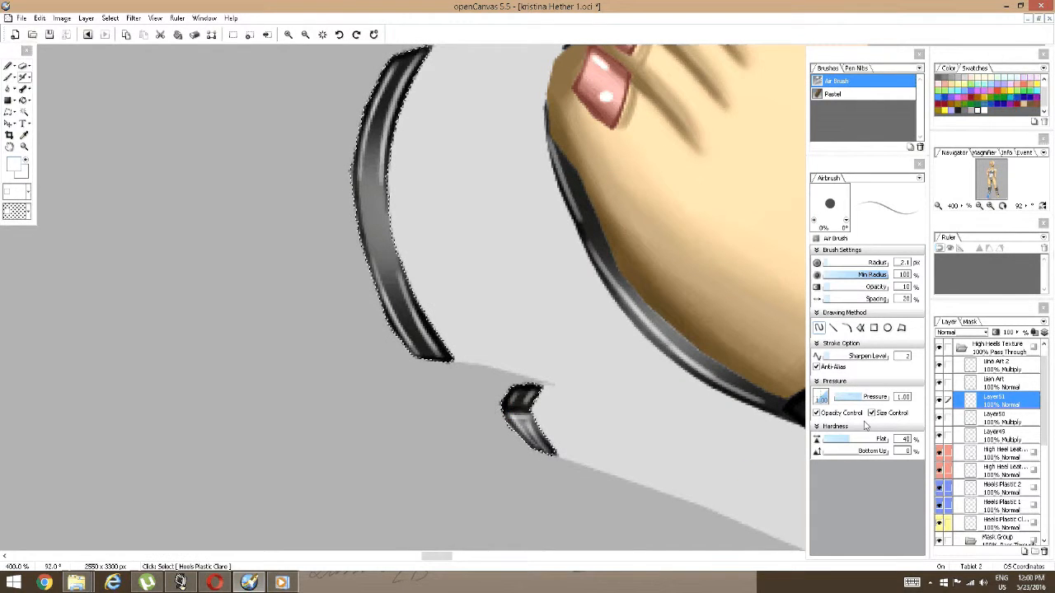
# Examine the highlighted dark plastic on both platform heels, close up and against the whole figure.
pyautogui.scroll(-3, 567, 360)
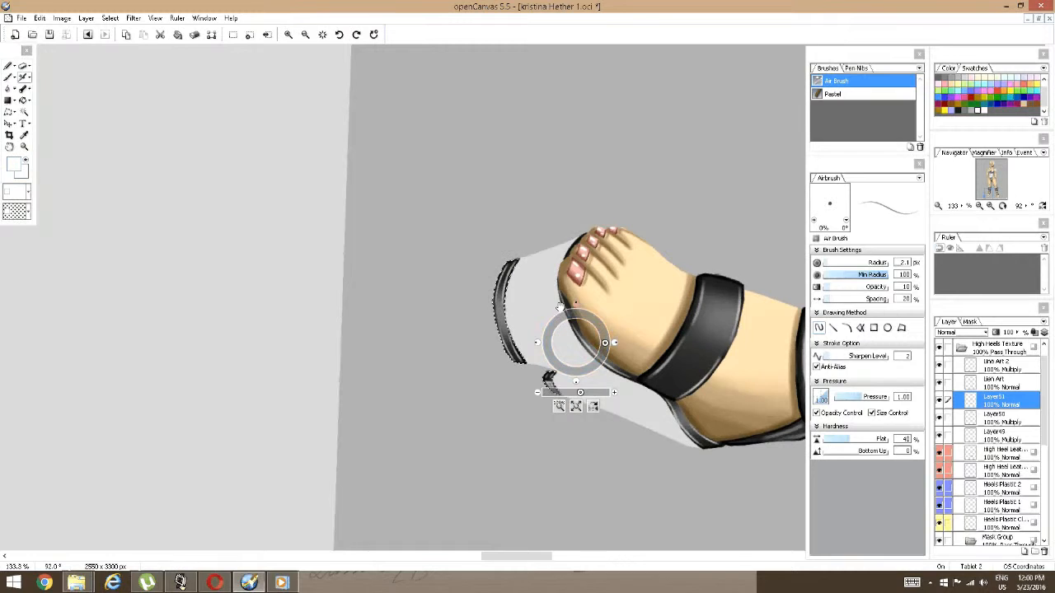
pyautogui.click(573, 305)
pyautogui.scroll(-3, 591, 301)
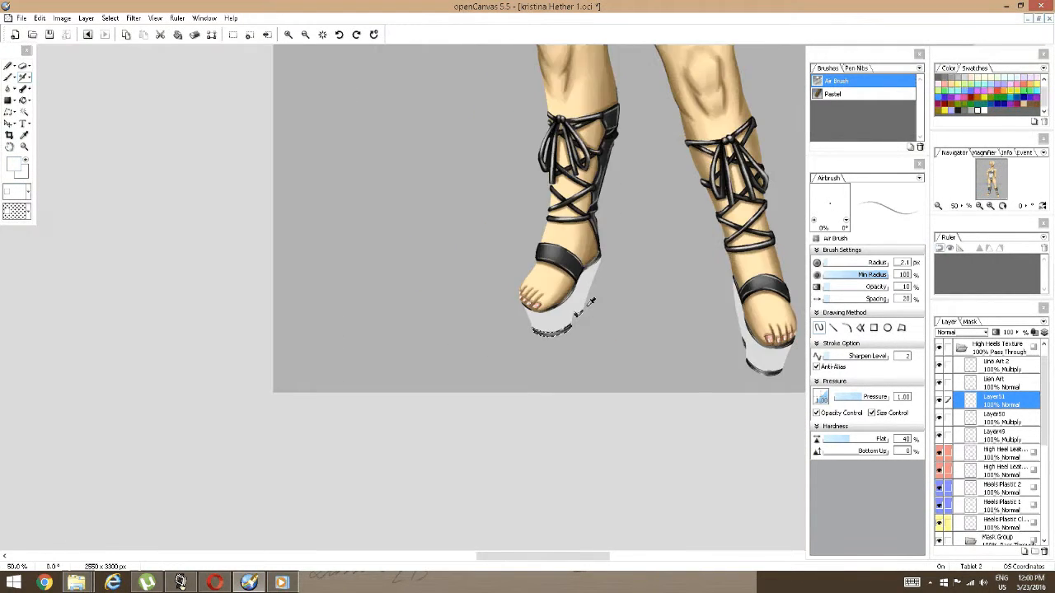
pyautogui.moveTo(641, 280); pyautogui.dragTo(593, 323)
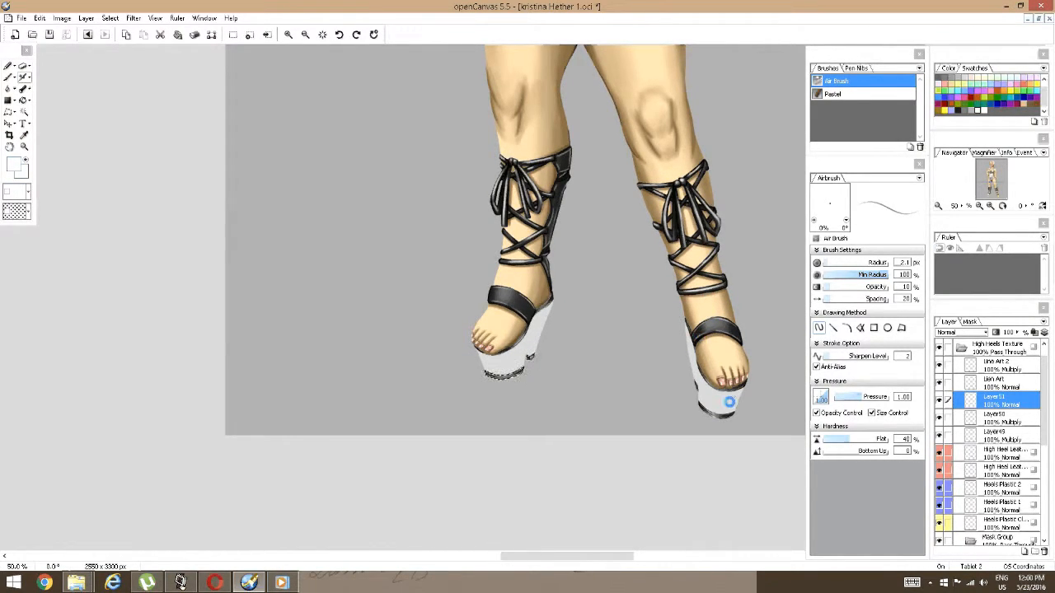
pyautogui.click(182, 583)
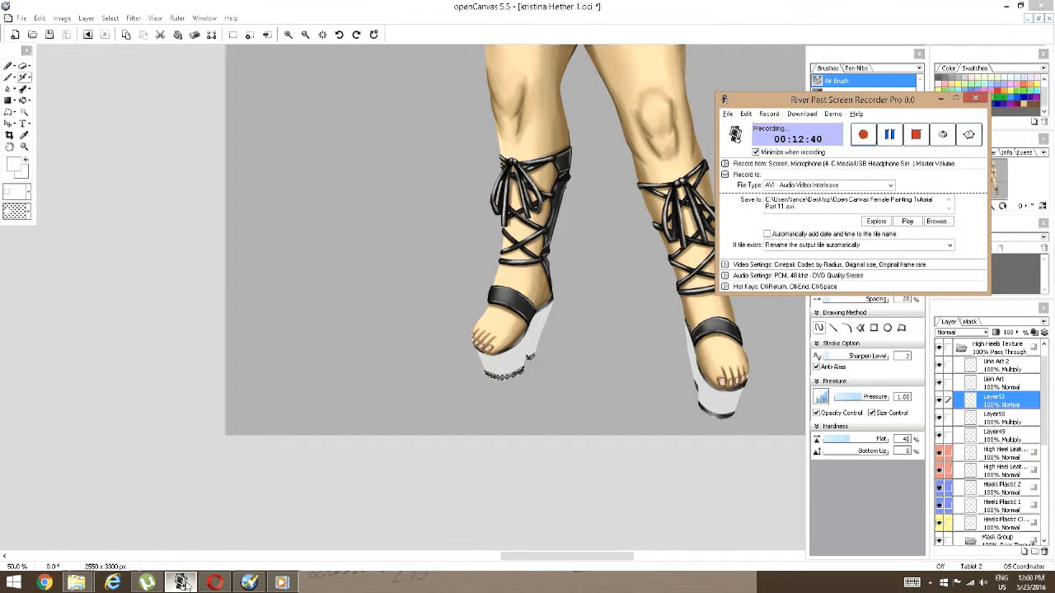
pyautogui.click(183, 584)
pyautogui.scroll(4, 486, 264)
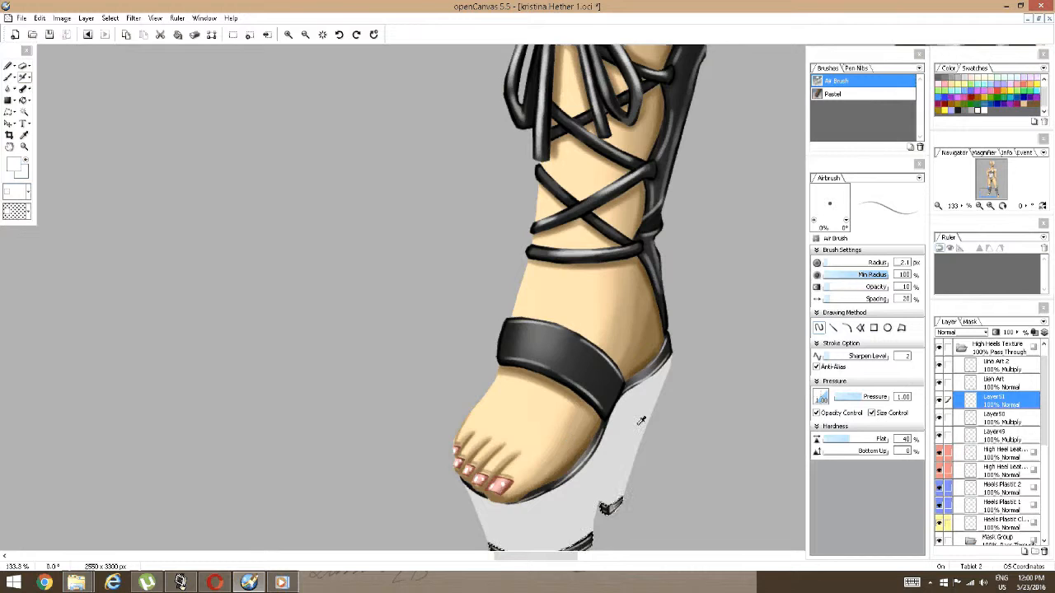
pyautogui.scroll(-2, 641, 421)
pyautogui.scroll(-1, 707, 345)
pyautogui.moveTo(760, 341); pyautogui.dragTo(678, 259)
pyautogui.scroll(2, 540, 256)
pyautogui.moveTo(579, 288); pyautogui.dragTo(737, 252)
pyautogui.scroll(3, 737, 252)
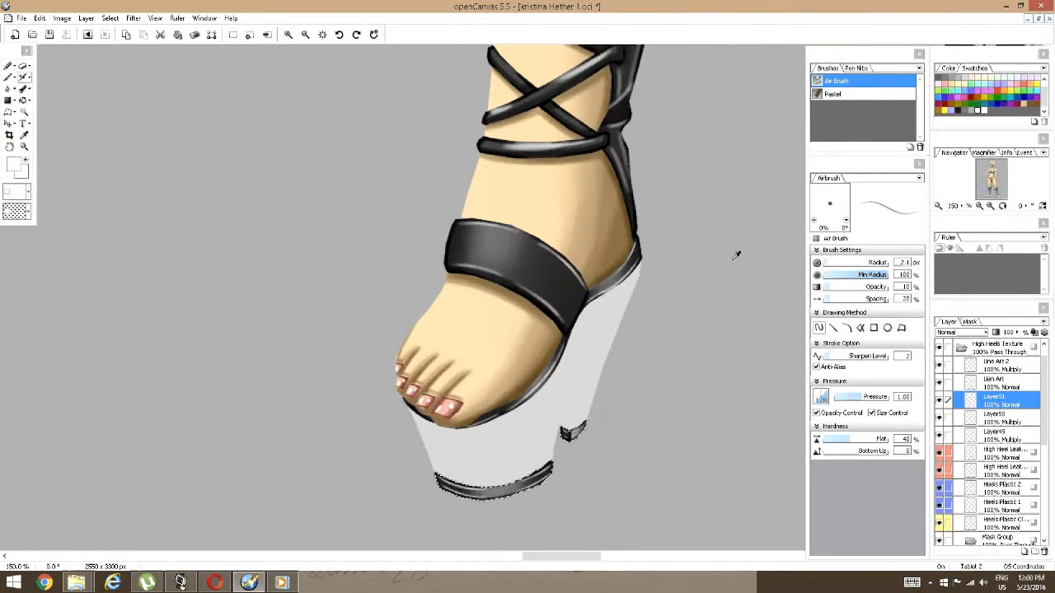
pyautogui.scroll(-1, 654, 287)
pyautogui.scroll(-3, 654, 288)
pyautogui.moveTo(709, 66); pyautogui.dragTo(674, 227)
pyautogui.moveTo(546, 308)
pyautogui.mouseDown()
pyautogui.moveTo(522, 412)
pyautogui.moveTo(563, 318)
pyautogui.mouseUp()
pyautogui.scroll(3, 564, 318)
pyautogui.scroll(4, 565, 318)
pyautogui.moveTo(471, 245); pyautogui.dragTo(539, 362)
pyautogui.scroll(3, 482, 259)
pyautogui.scroll(-3, 479, 361)
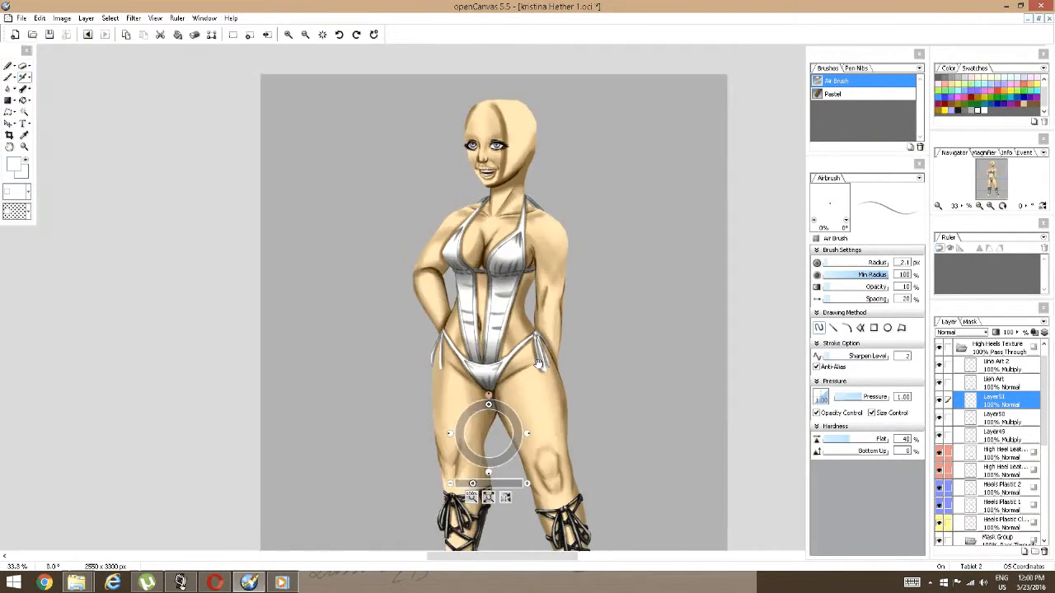
pyautogui.moveTo(633, 436); pyautogui.dragTo(591, 184)
pyautogui.scroll(3, 527, 339)
pyautogui.moveTo(491, 438); pyautogui.dragTo(486, 275)
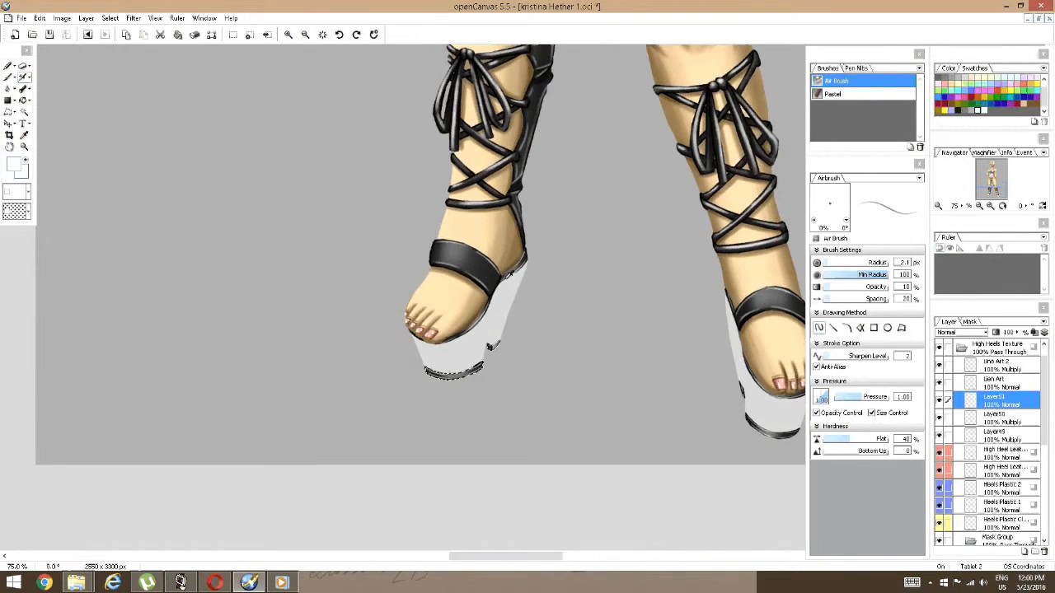
pyautogui.scroll(3, 486, 275)
pyautogui.moveTo(499, 361); pyautogui.dragTo(571, 238)
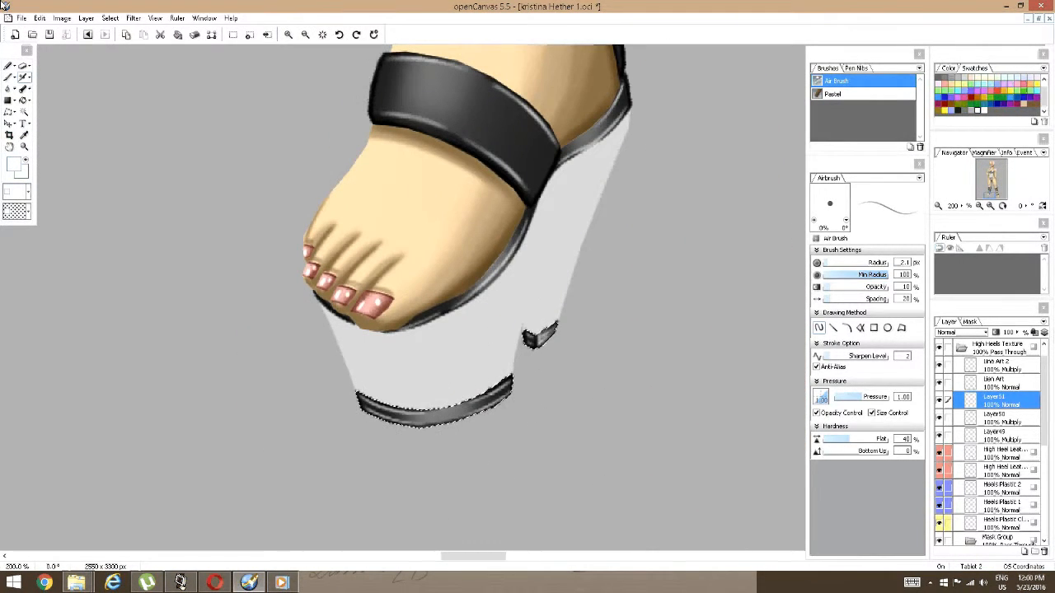
# Clear the current selection and select this shoe's whole platform with the Magic Wand on the Heels Plastic Clare layer.
pyautogui.click(111, 17)
pyautogui.click(123, 41)
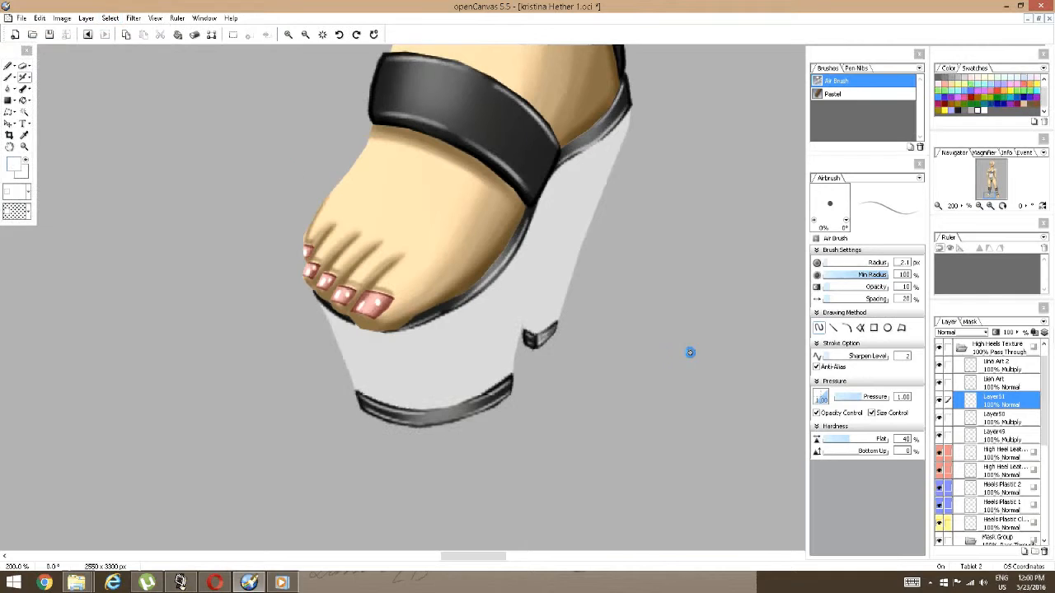
pyautogui.scroll(-3, 999, 416)
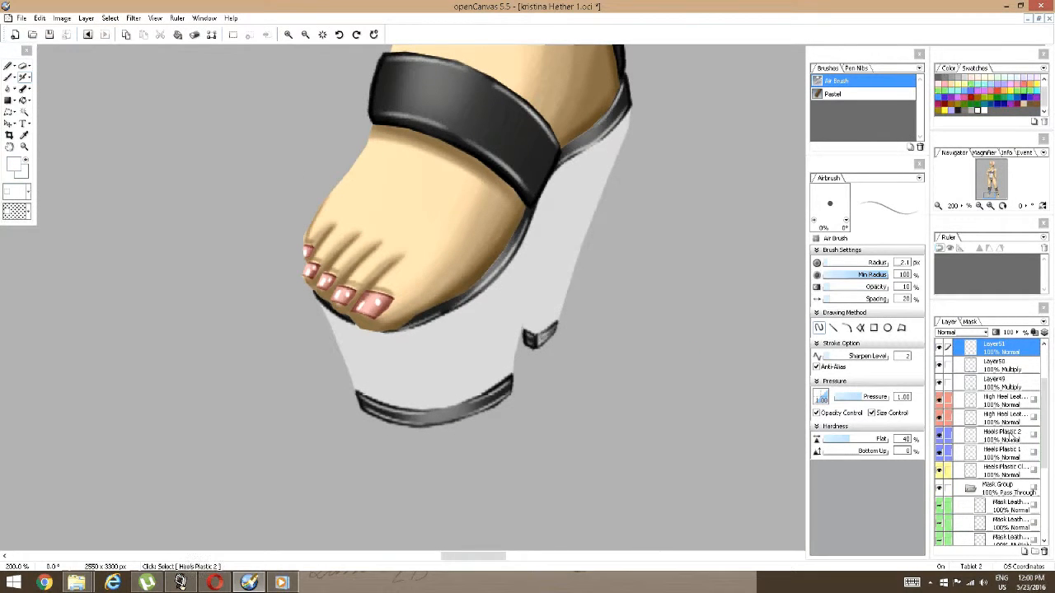
pyautogui.click(975, 475)
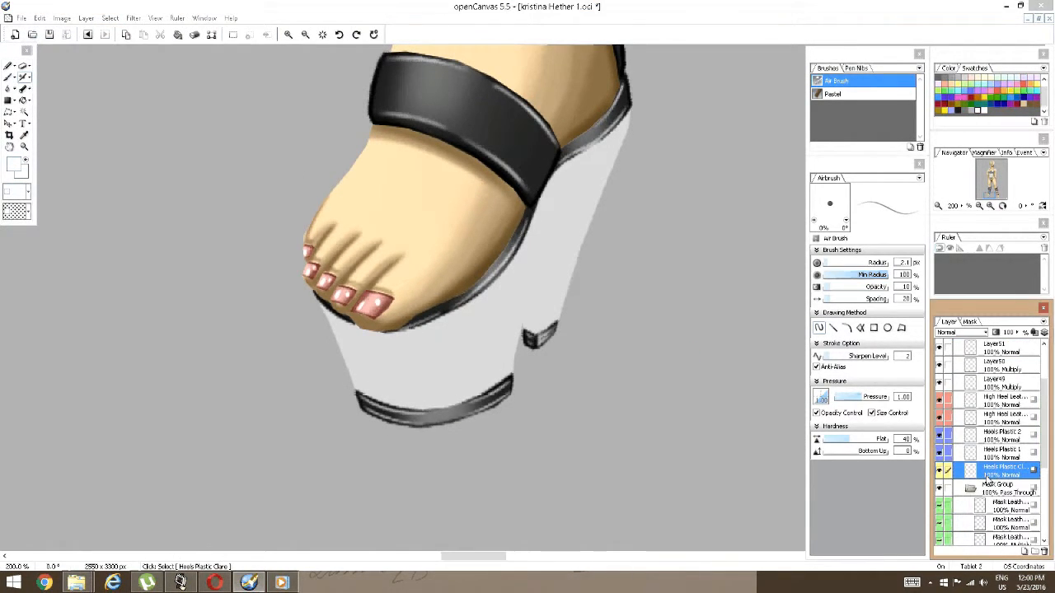
pyautogui.click(24, 114)
pyautogui.click(483, 338)
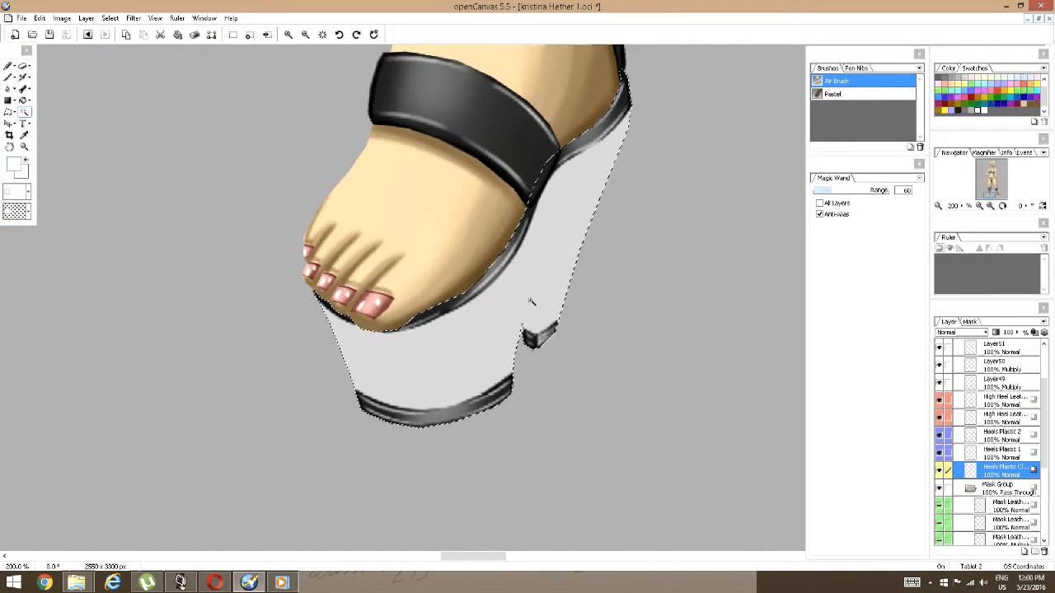
pyautogui.moveTo(590, 268); pyautogui.dragTo(572, 338)
pyautogui.moveTo(605, 269); pyautogui.dragTo(569, 276)
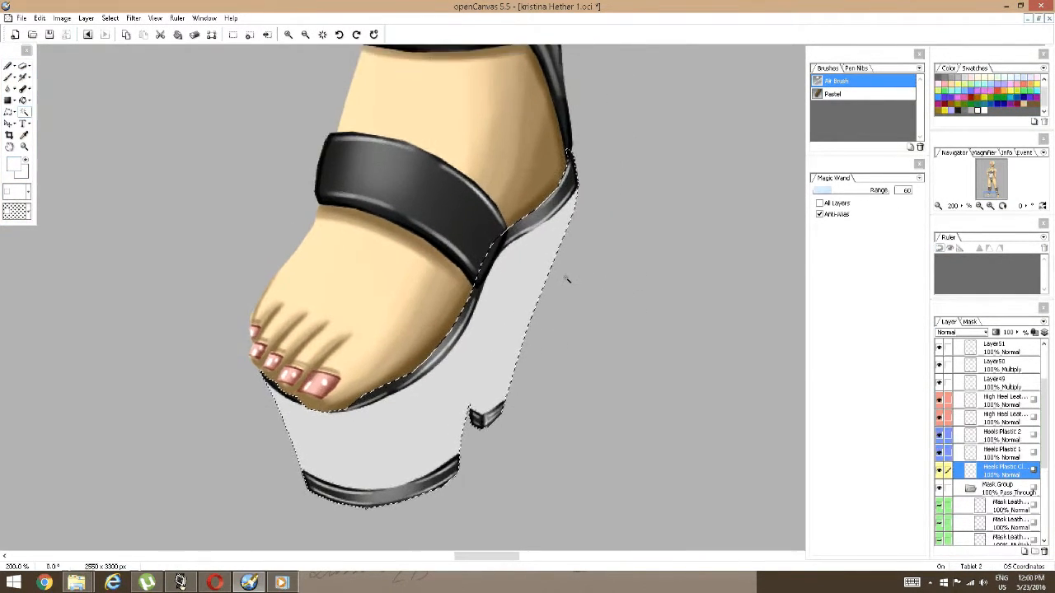
# Subtract the dark insole rim and front sole from the platform selection with the Magic Wand on the Heels Plastic 1 layer.
pyautogui.scroll(-2, 992, 496)
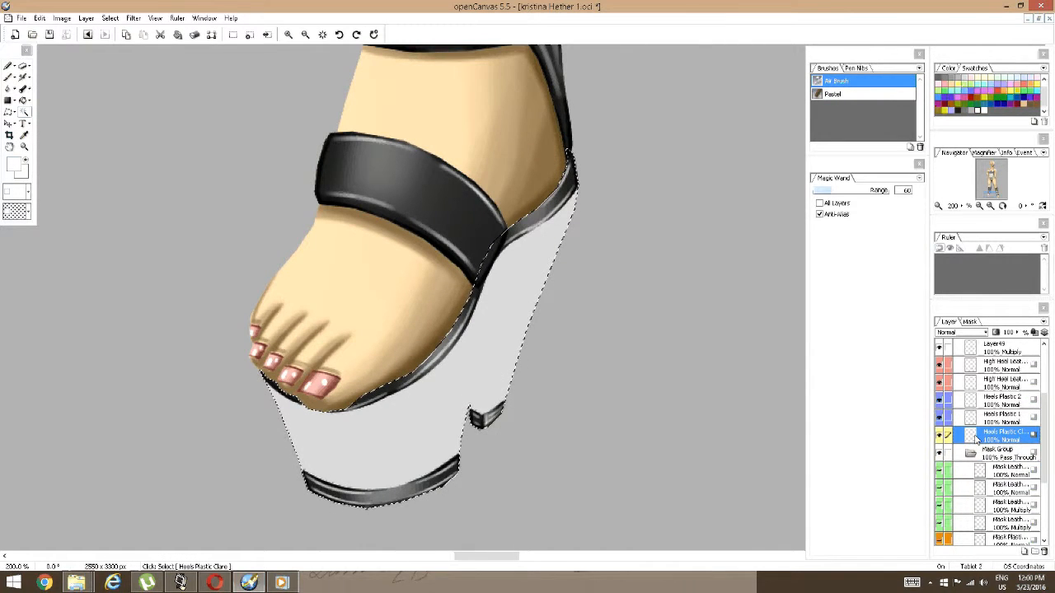
pyautogui.scroll(1, 969, 437)
pyautogui.click(953, 437)
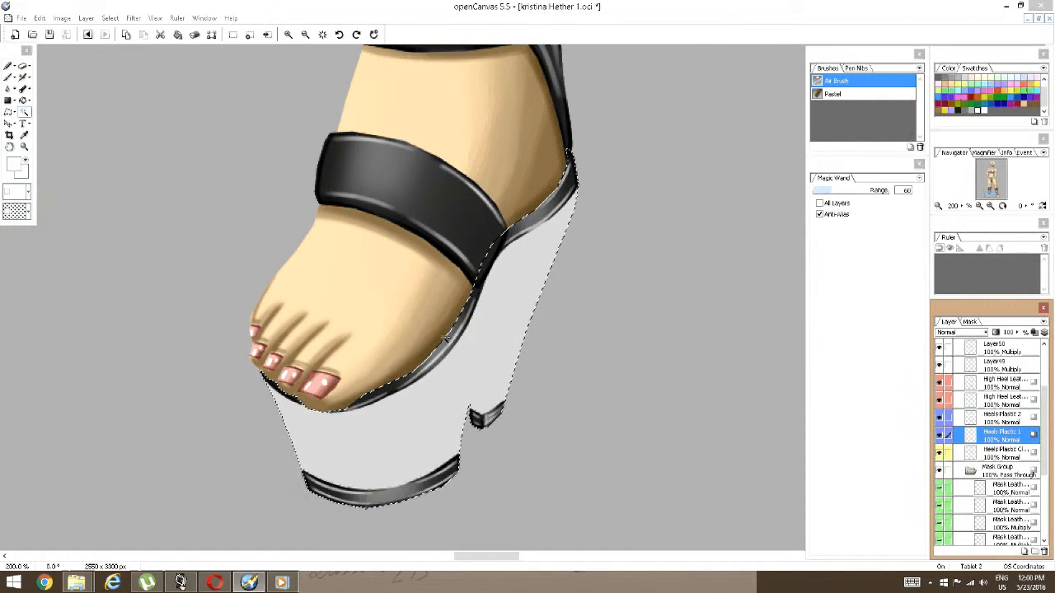
pyautogui.keyDown('alt'); pyautogui.click(451, 341); pyautogui.keyUp('alt')
pyautogui.keyDown('alt'); pyautogui.click(431, 483); pyautogui.keyUp('alt')
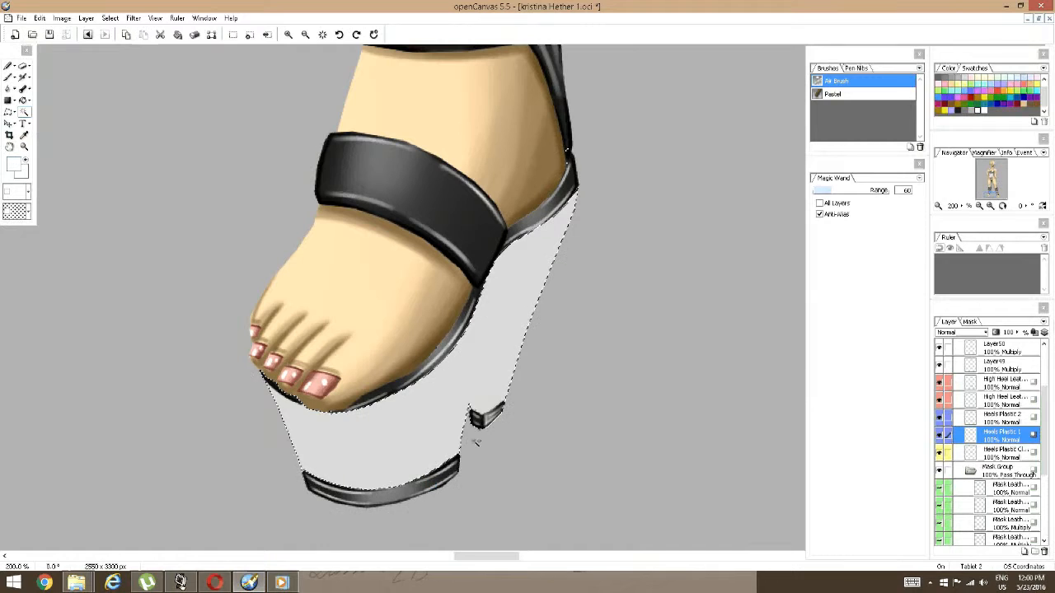
pyautogui.moveTo(544, 366); pyautogui.dragTo(535, 385)
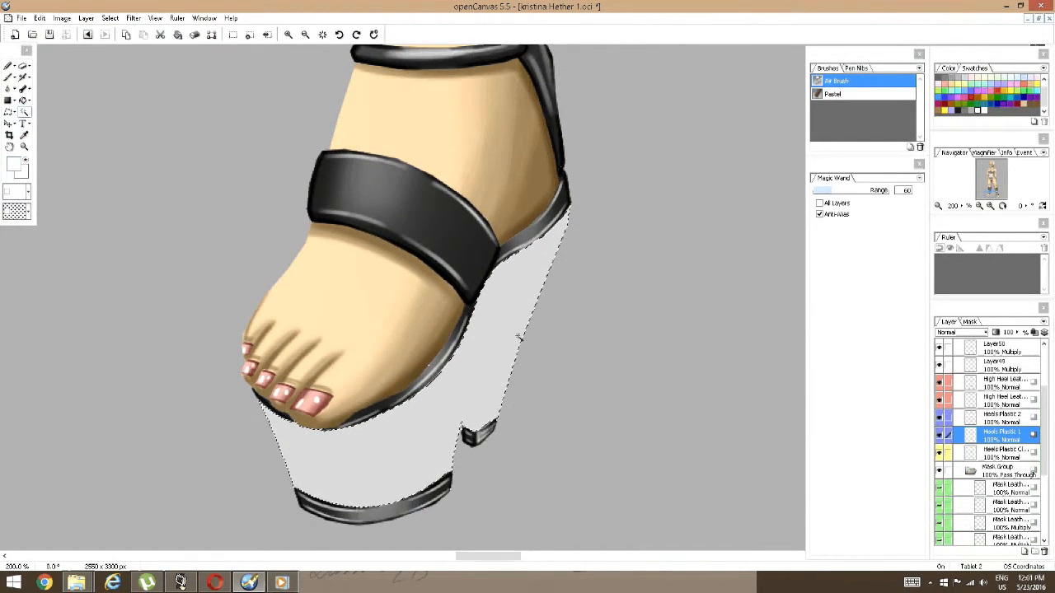
# Add the other shoe's platform from Heels Plastic Clare to the selection, and subtract its dark plastic parts using Heels Plastic 1.
pyautogui.moveTo(520, 337); pyautogui.dragTo(343, 334)
pyautogui.scroll(2, 563, 330)
pyautogui.scroll(-3, 575, 329)
pyautogui.moveTo(703, 332); pyautogui.dragTo(355, 261)
pyautogui.moveTo(421, 341); pyautogui.dragTo(391, 308)
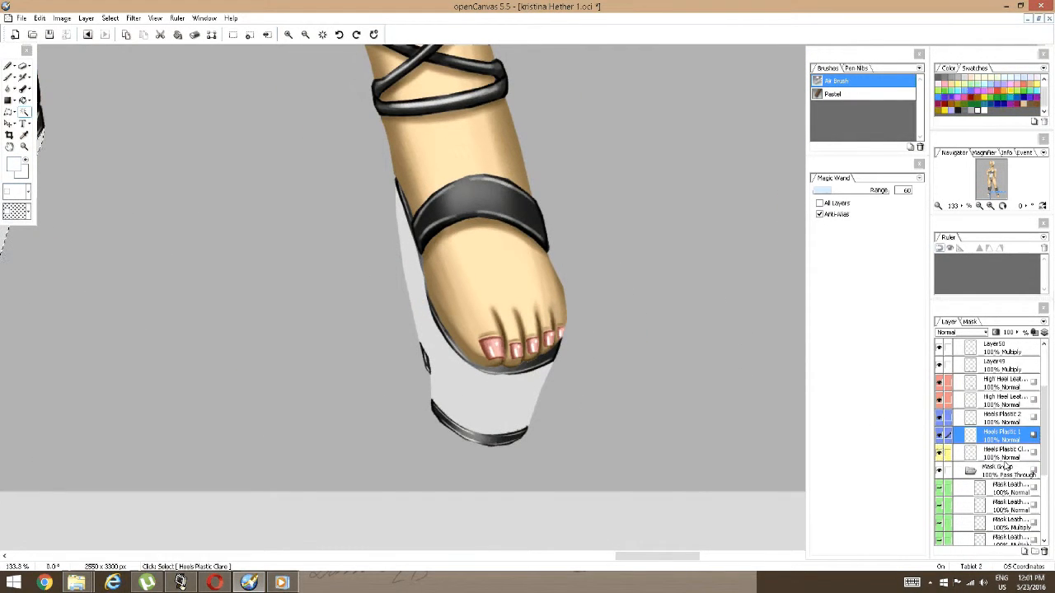
pyautogui.click(1005, 458)
pyautogui.click(475, 388)
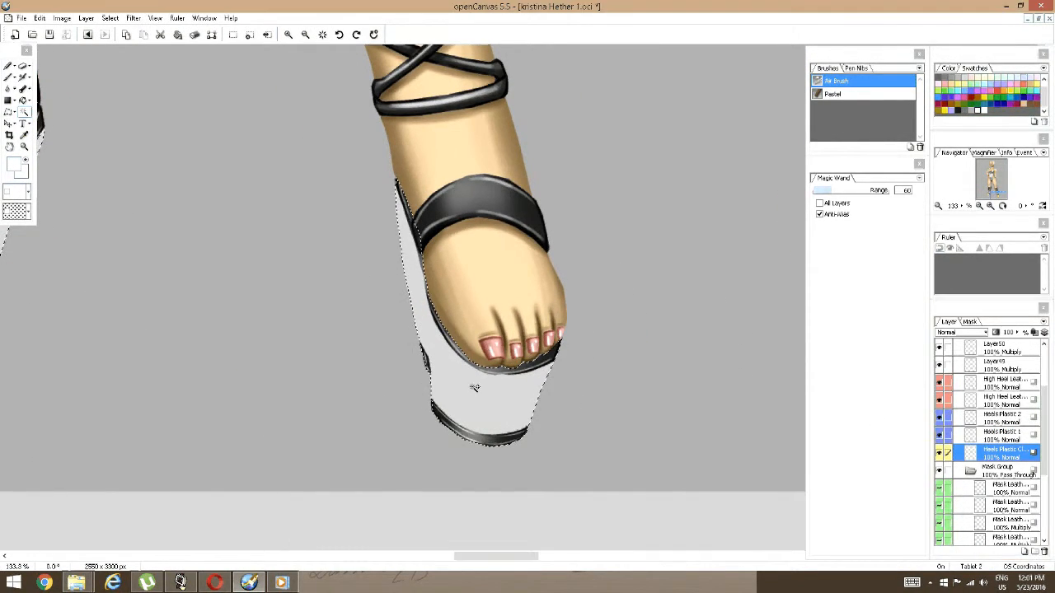
pyautogui.click(1001, 435)
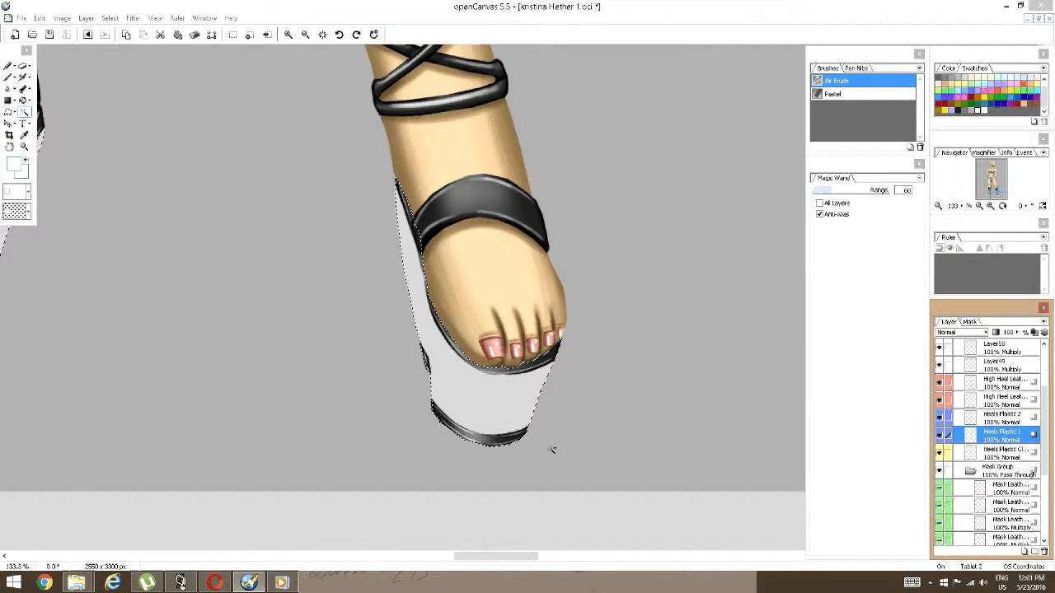
pyautogui.click(432, 375)
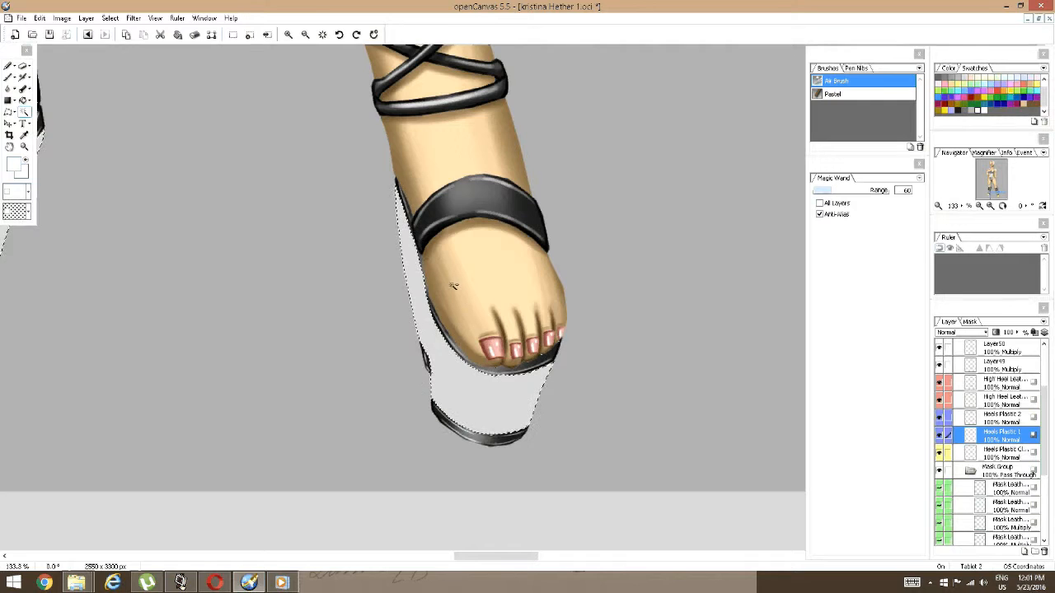
# Check the platform selection on both shoes and hide the grey background layer Layer19.
pyautogui.scroll(-1, 478, 383)
pyautogui.scroll(2, 480, 386)
pyautogui.moveTo(313, 317); pyautogui.dragTo(666, 383)
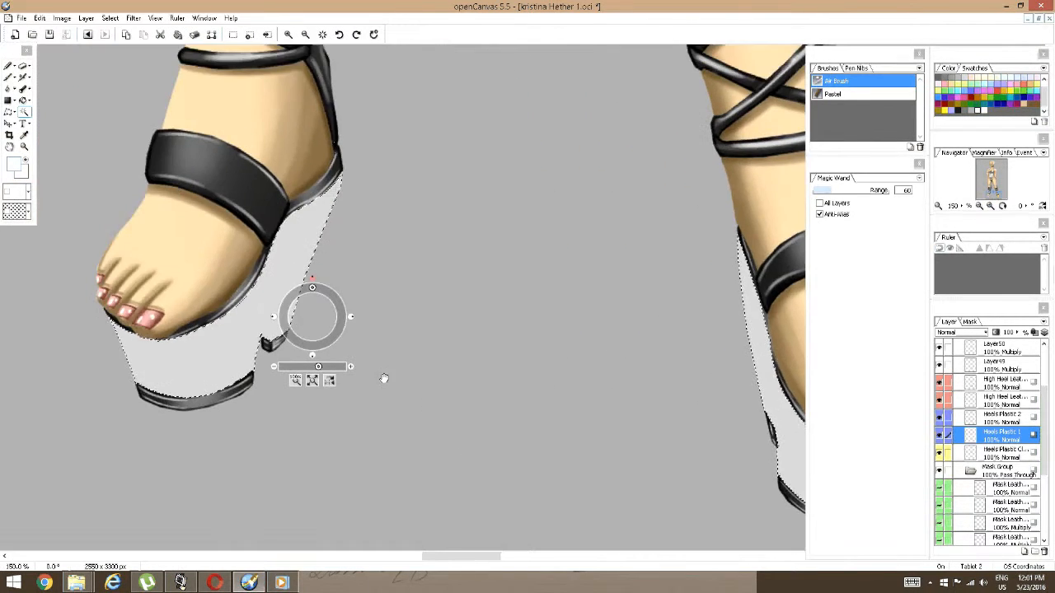
pyautogui.moveTo(384, 379); pyautogui.dragTo(473, 395)
pyautogui.moveTo(495, 317); pyautogui.dragTo(481, 353)
pyautogui.scroll(-2, 1020, 494)
pyautogui.scroll(-1, 1020, 508)
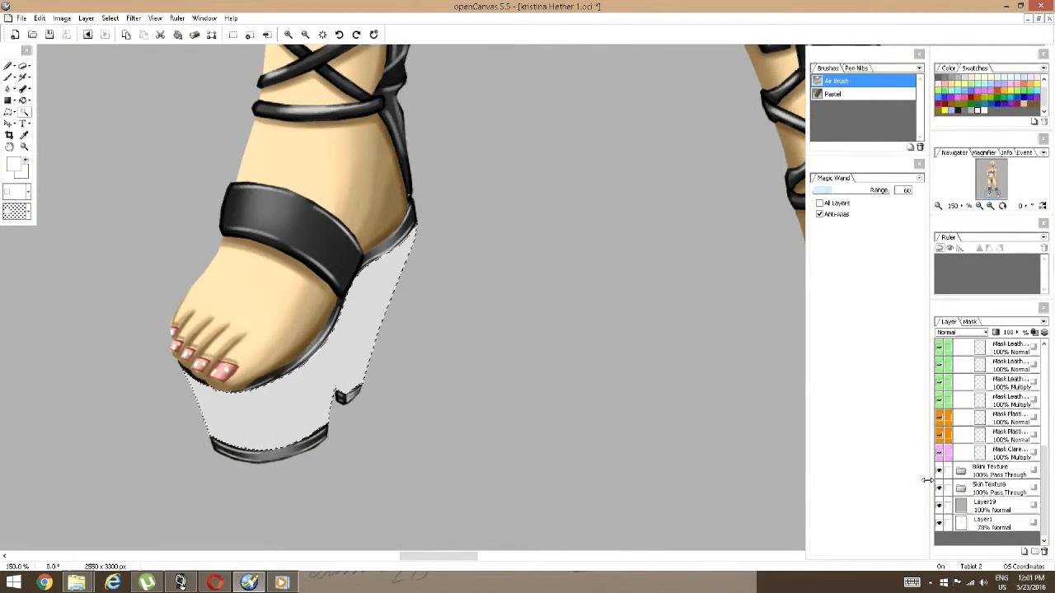
pyautogui.click(938, 504)
# Set the blend mode of the Heels Plastic Clare layer to Multiply and inspect the sketch lines on the platform.
pyautogui.scroll(3, 976, 449)
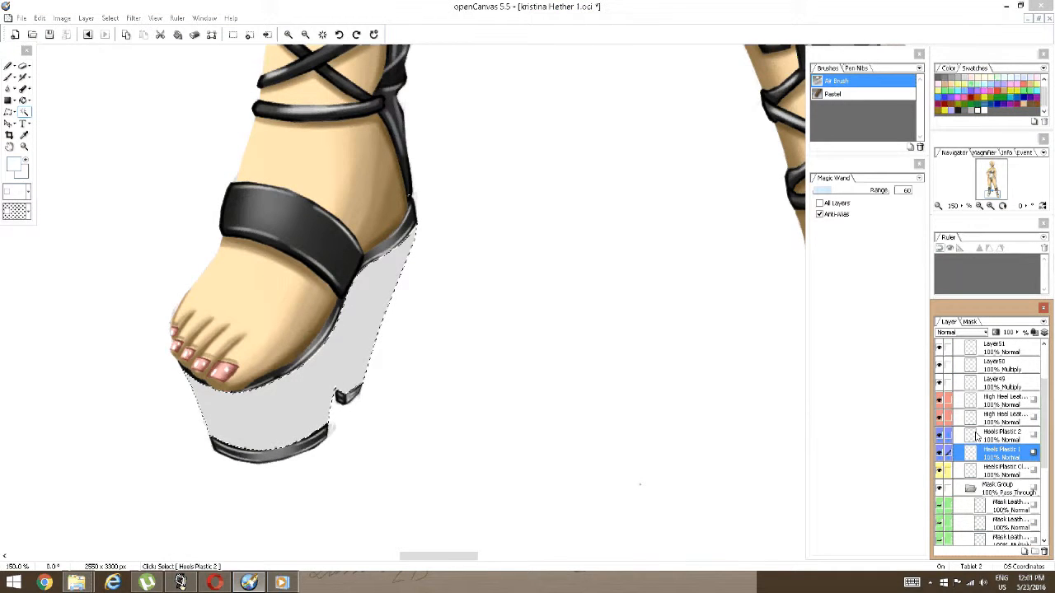
pyautogui.click(979, 468)
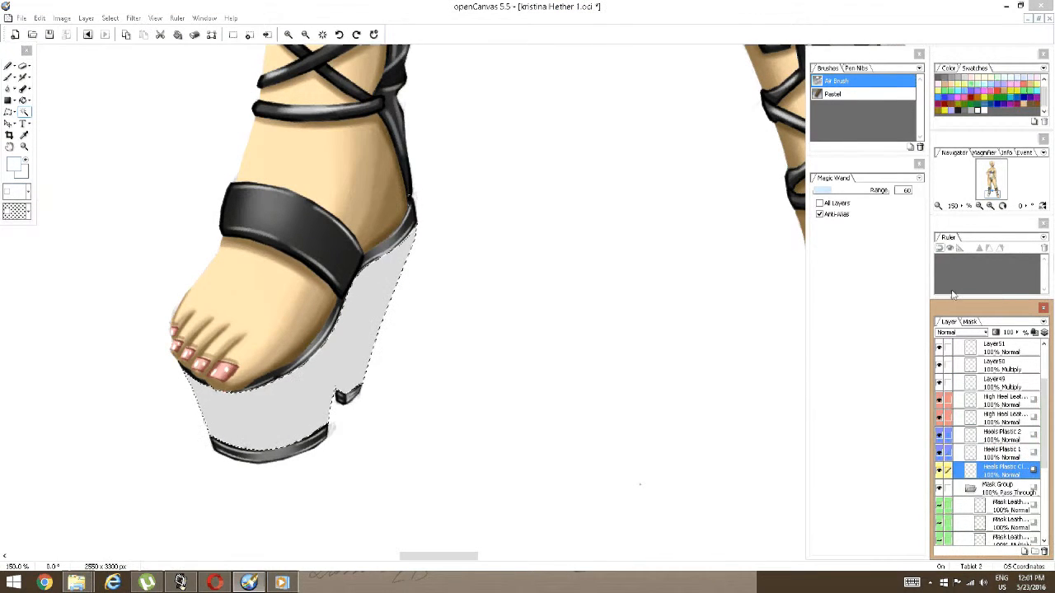
pyautogui.click(958, 332)
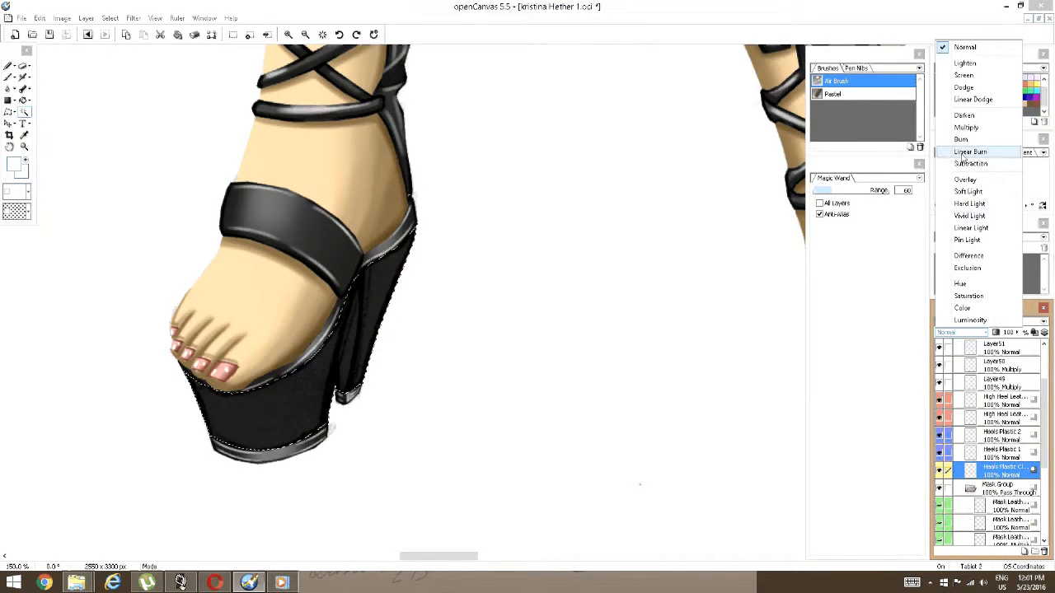
pyautogui.click(966, 127)
pyautogui.scroll(3, 461, 402)
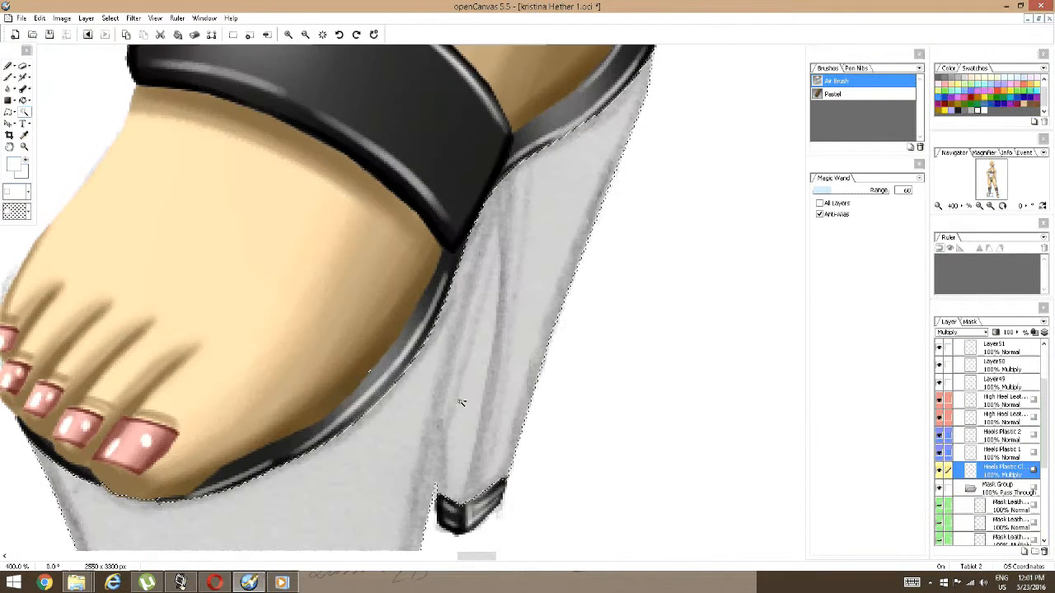
pyautogui.moveTo(424, 447); pyautogui.dragTo(508, 364)
pyautogui.scroll(1, 475, 349)
pyautogui.scroll(-2, 490, 341)
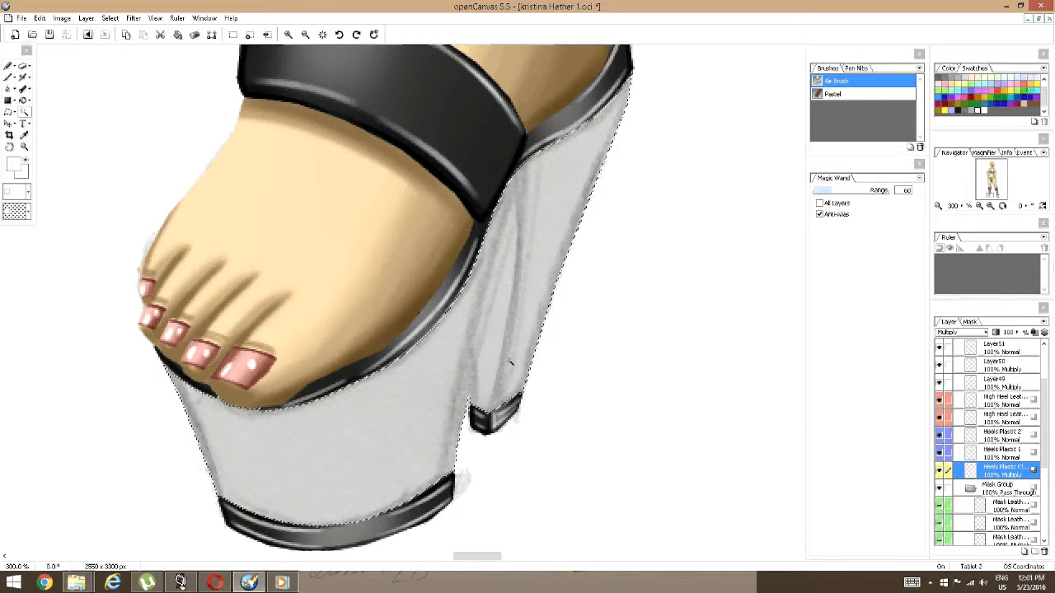
# Set up the Airbrush with the near-black swatch and 5% opacity.
pyautogui.doubleClick(958, 110)
pyautogui.click(628, 219)
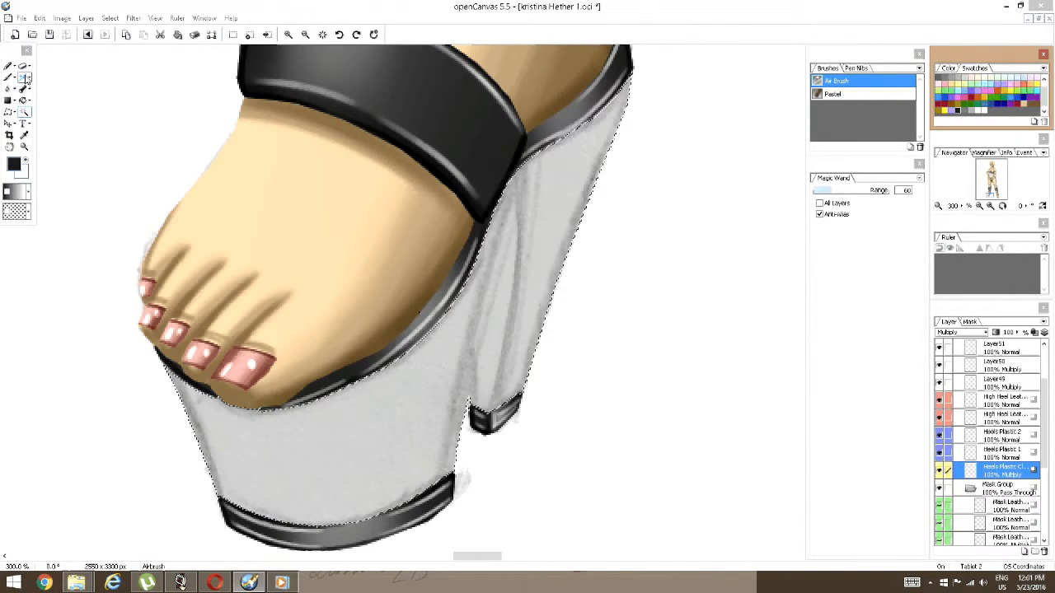
pyautogui.press('b')
pyautogui.doubleClick(908, 287)
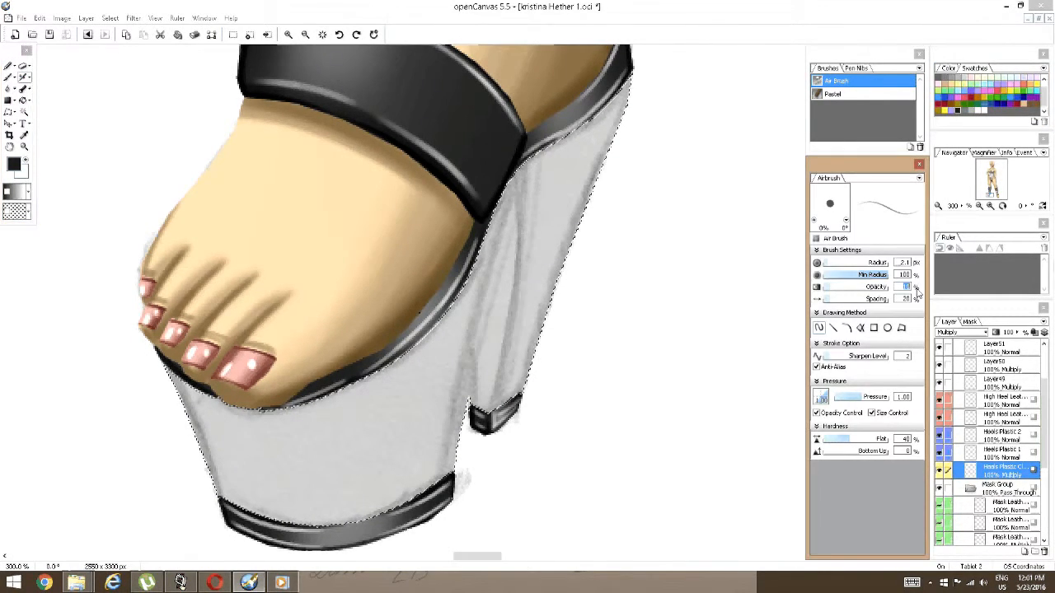
pyautogui.write('5')
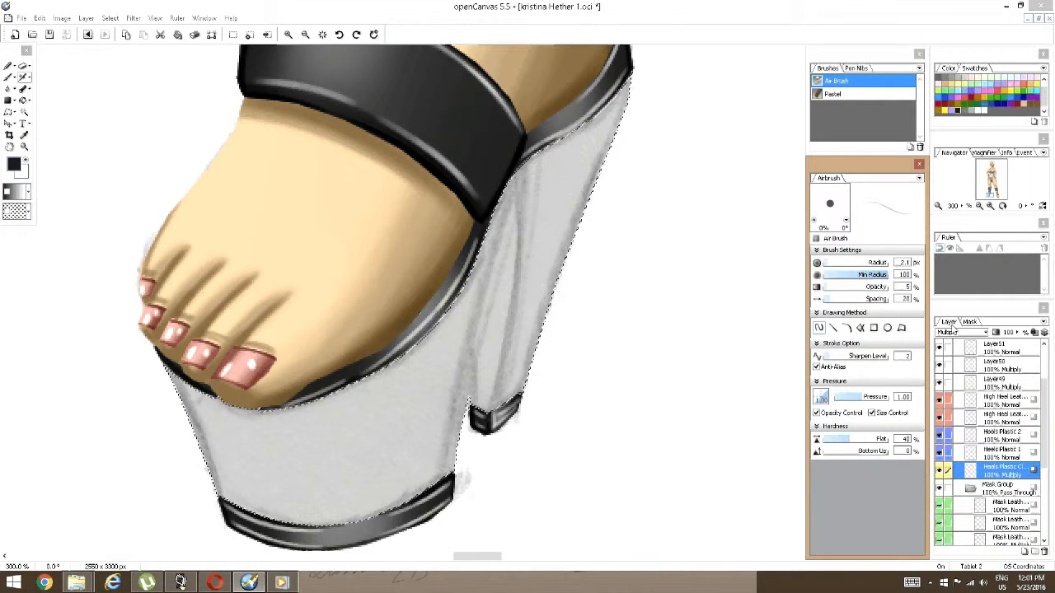
# On the Line Art 2 layer, enlarge the Airbrush to 3.6 px and darken the line separating the heel from the platform.
pyautogui.moveTo(1045, 414); pyautogui.dragTo(1044, 377)
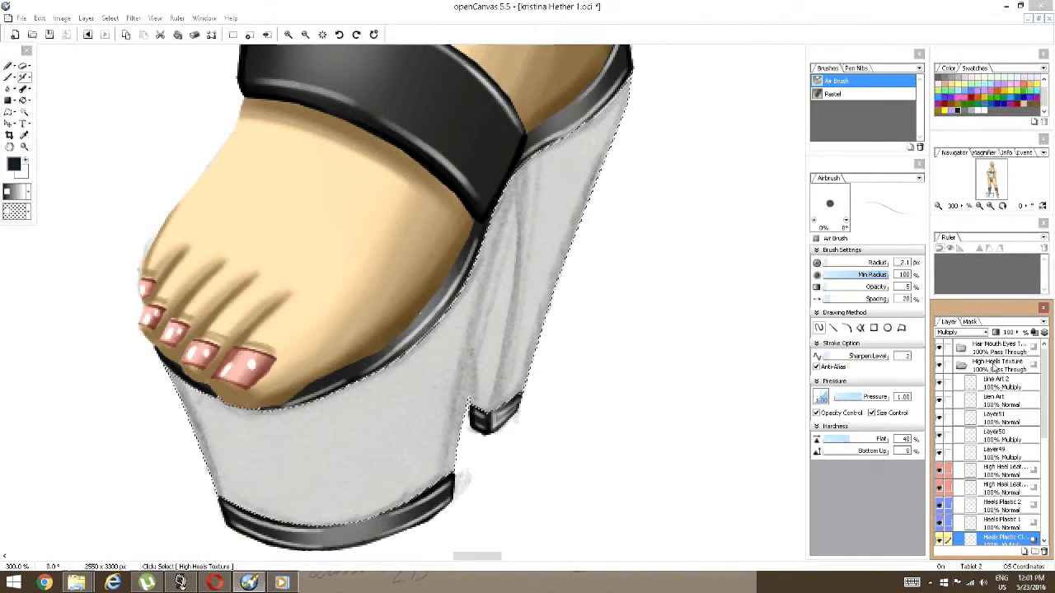
pyautogui.click(993, 383)
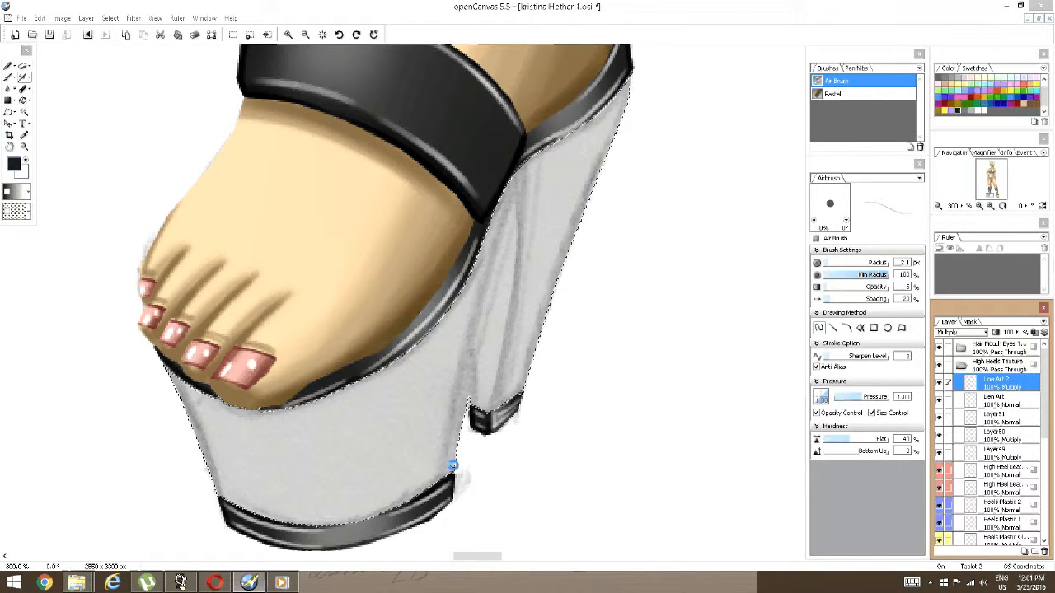
pyautogui.moveTo(452, 465)
pyautogui.mouseDown()
pyautogui.moveTo(453, 479)
pyautogui.moveTo(463, 381)
pyautogui.moveTo(497, 292)
pyautogui.mouseUp()
pyautogui.hotkey('ctrl', 'z')
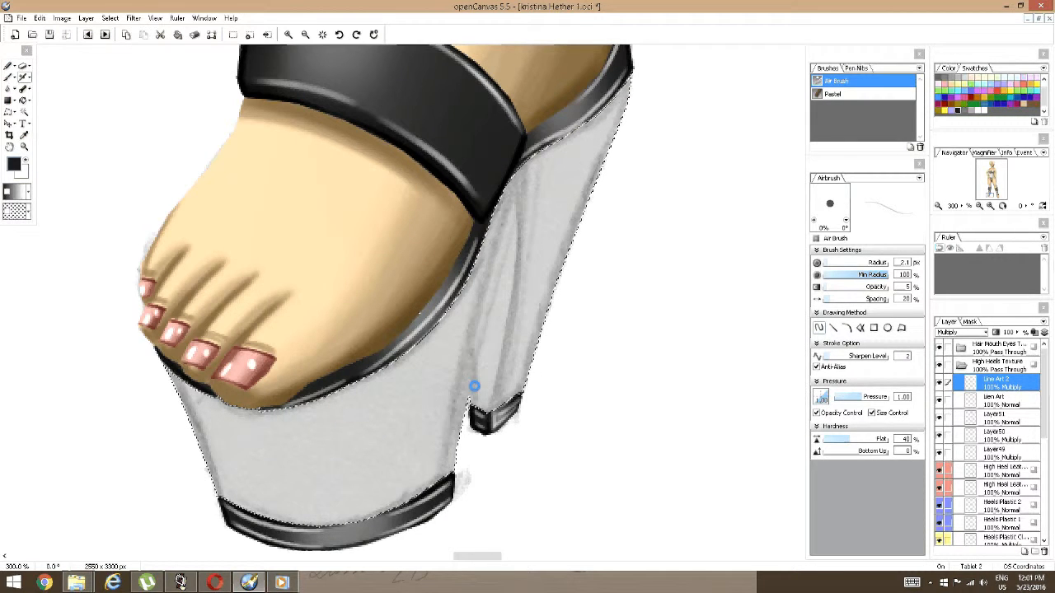
pyautogui.press(']')
pyautogui.press(']')
pyautogui.press(']')
pyautogui.moveTo(453, 469); pyautogui.dragTo(518, 189)
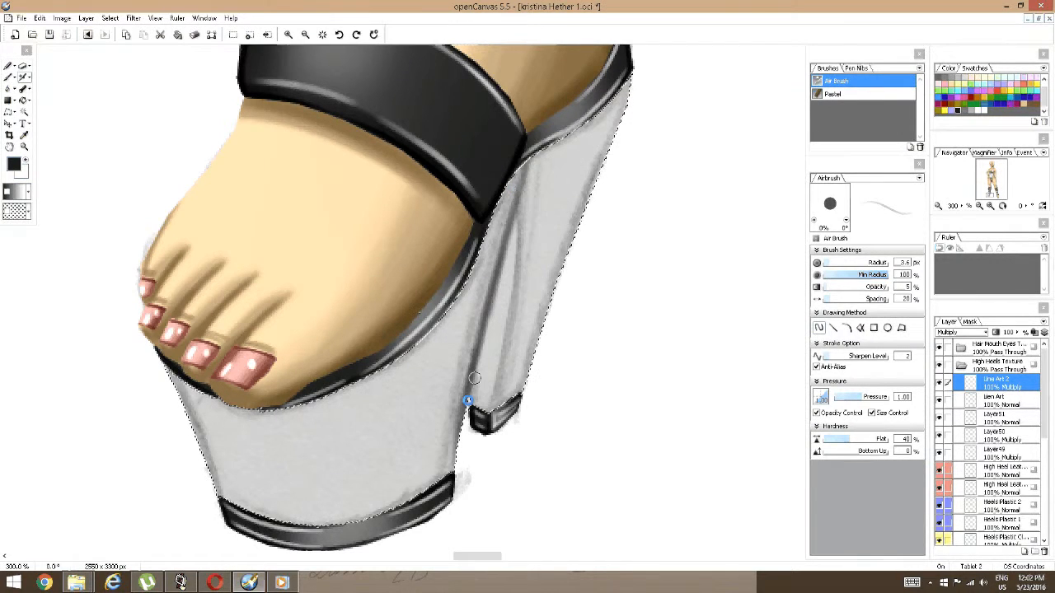
pyautogui.moveTo(455, 476); pyautogui.dragTo(487, 299)
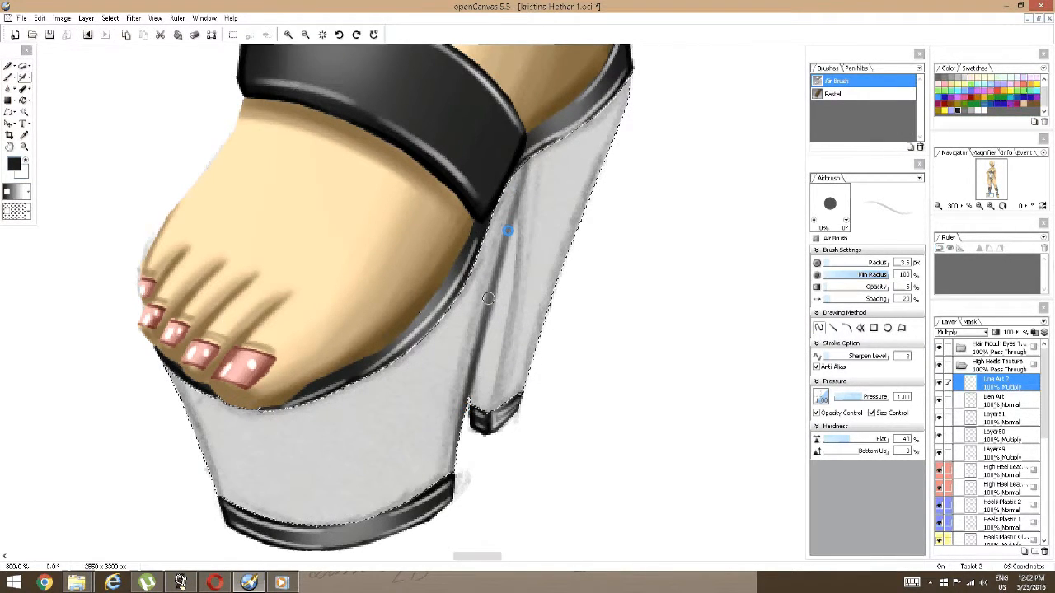
pyautogui.moveTo(475, 394); pyautogui.dragTo(612, 351)
pyautogui.moveTo(307, 326); pyautogui.dragTo(352, 448)
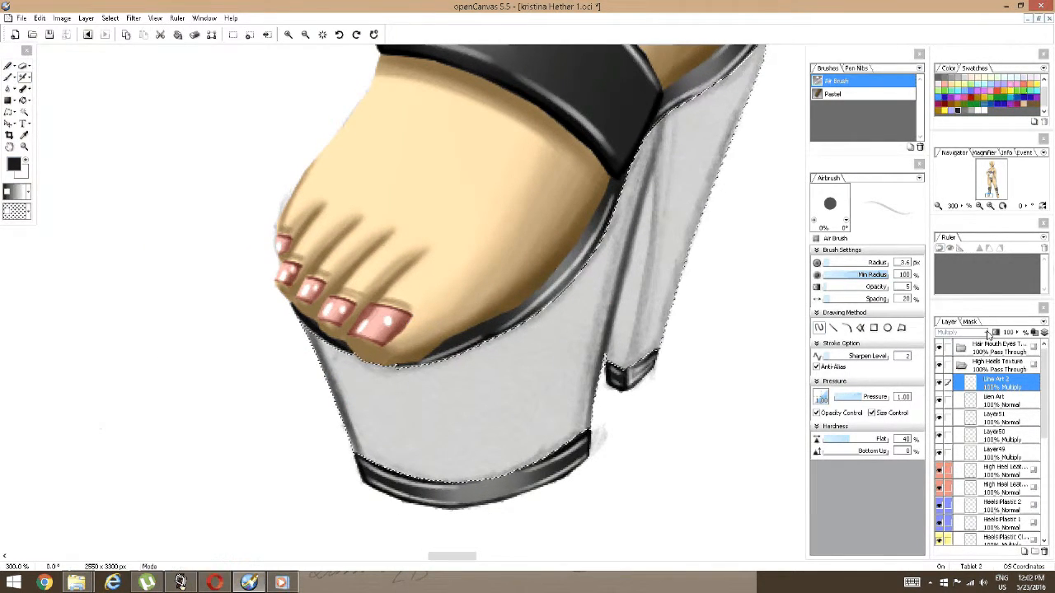
# Select the Heels Plastic Clare layer, compare it in Normal mode and set its blend mode back to Multiply.
pyautogui.click(966, 332)
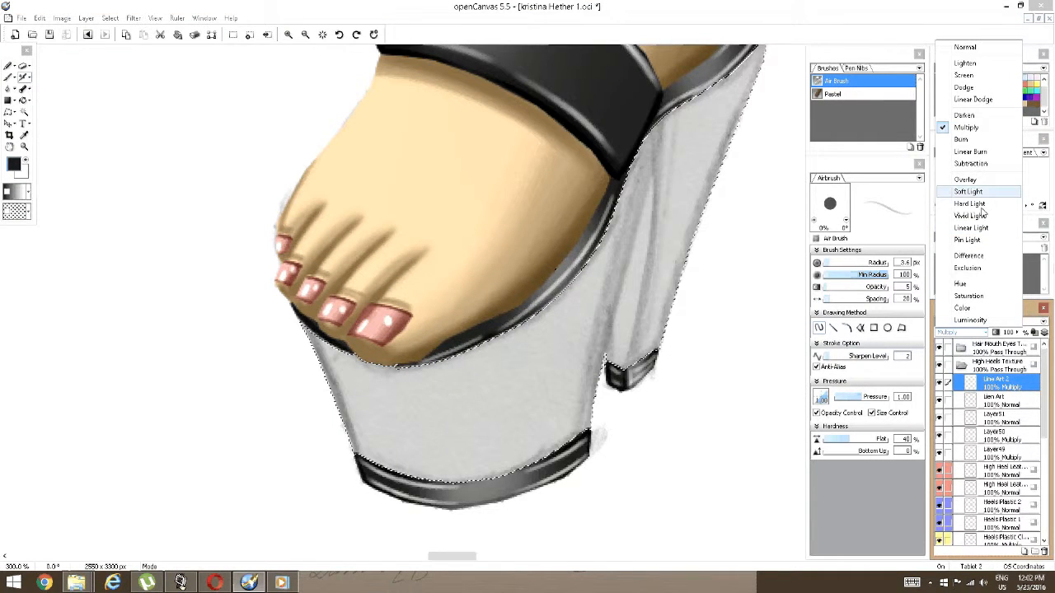
pyautogui.press('Escape')
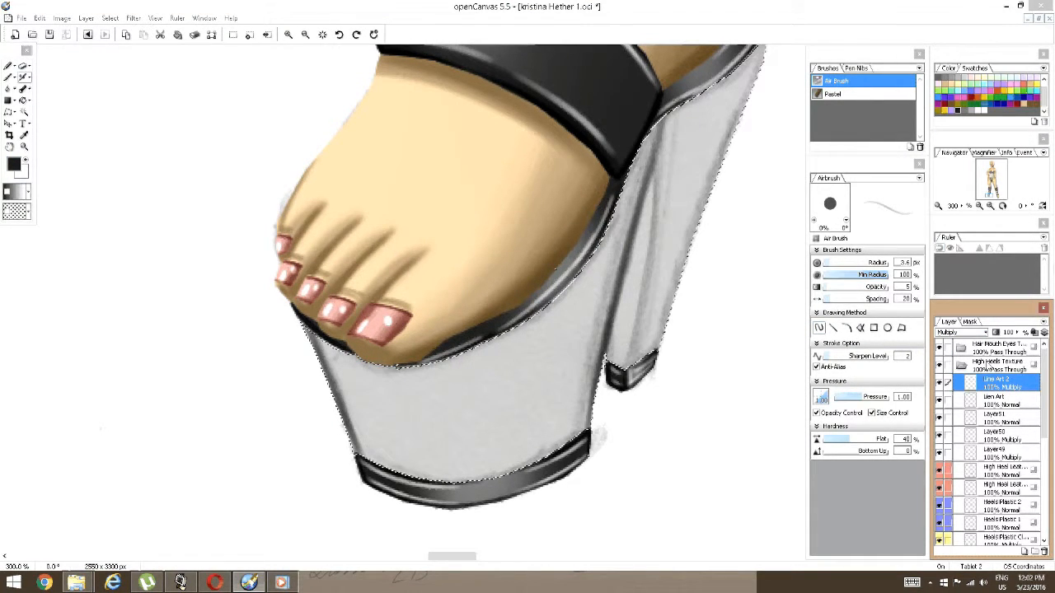
pyautogui.scroll(-3, 1049, 447)
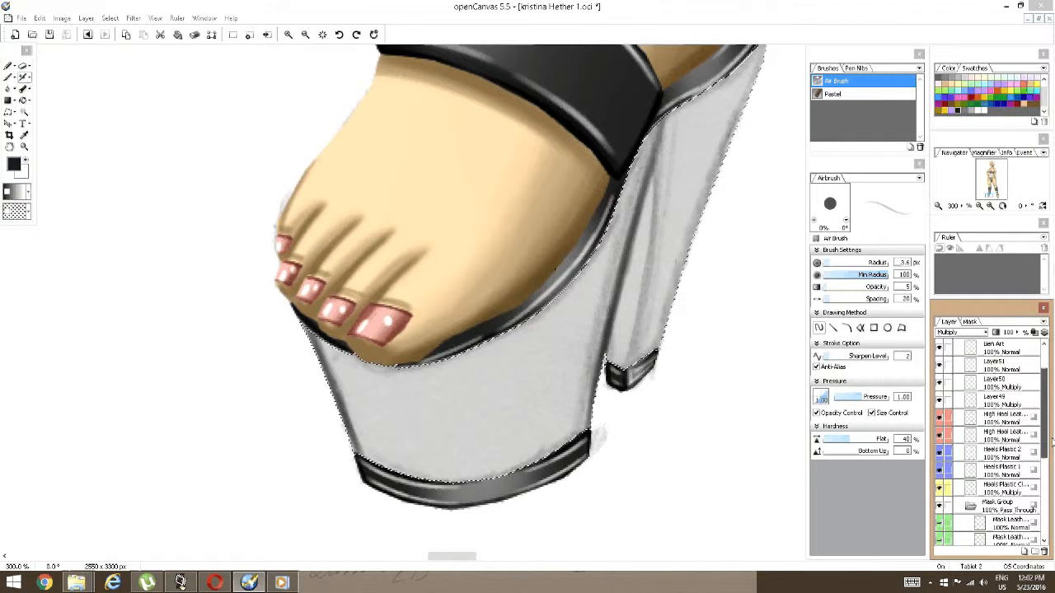
pyautogui.scroll(2, 1034, 449)
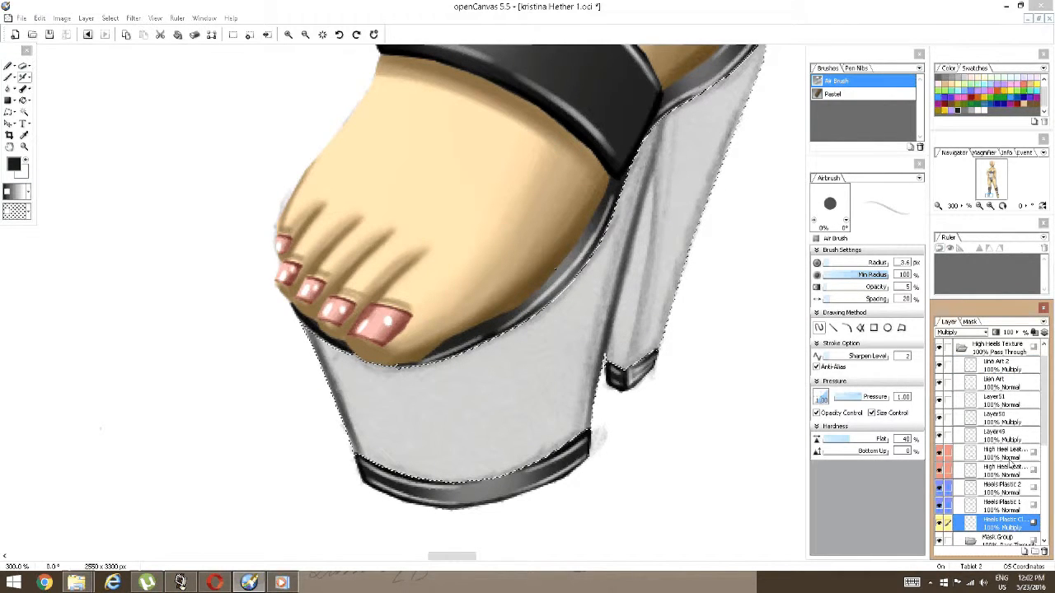
pyautogui.click(957, 332)
pyautogui.click(968, 54)
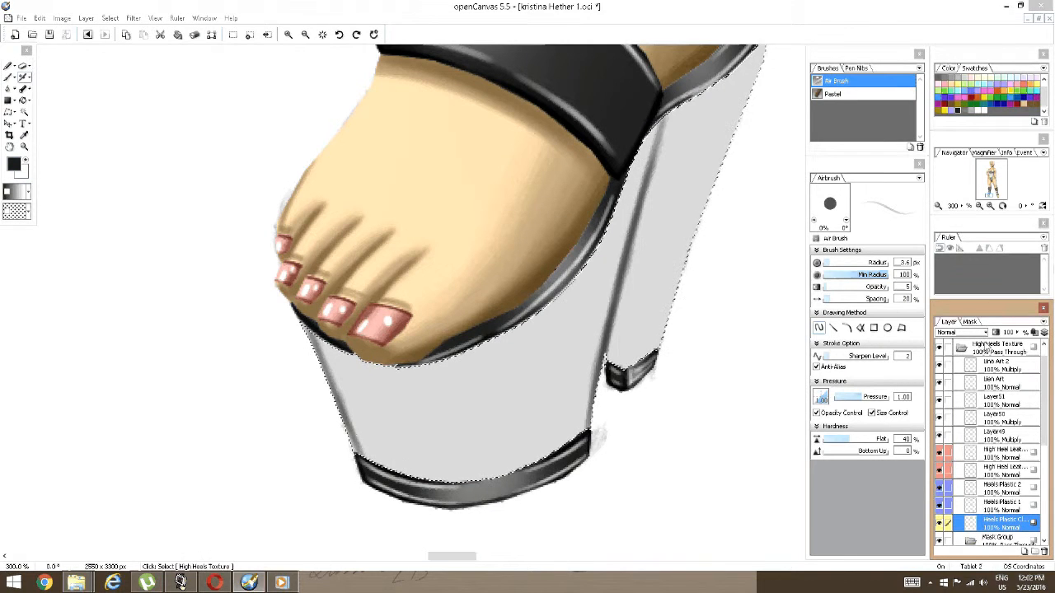
pyautogui.click(960, 332)
pyautogui.click(966, 127)
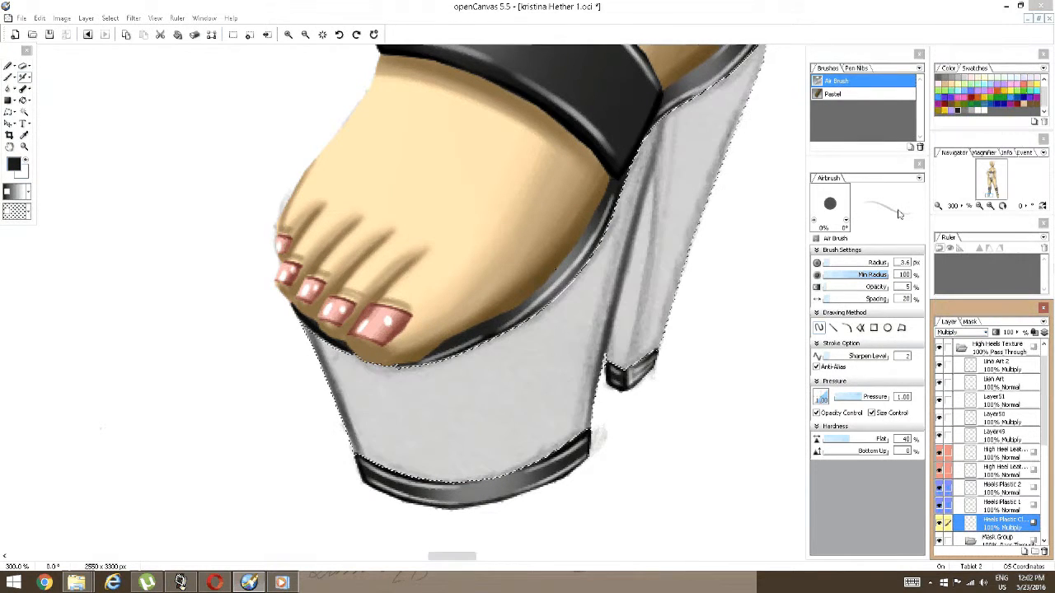
# Turn the canvas upside down and airbrush dark crease lines along the length of the clear heel.
pyautogui.moveTo(715, 210); pyautogui.dragTo(558, 389)
pyautogui.press('space')
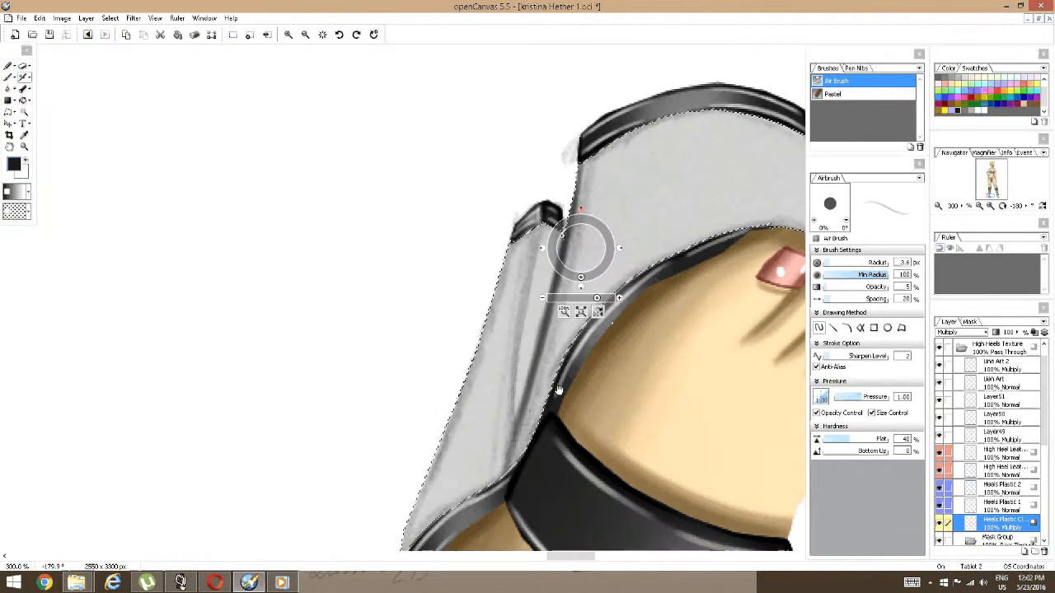
pyautogui.moveTo(506, 471)
pyautogui.mouseDown()
pyautogui.moveTo(521, 302)
pyautogui.moveTo(544, 230)
pyautogui.mouseUp()
pyautogui.moveTo(518, 351); pyautogui.dragTo(548, 223)
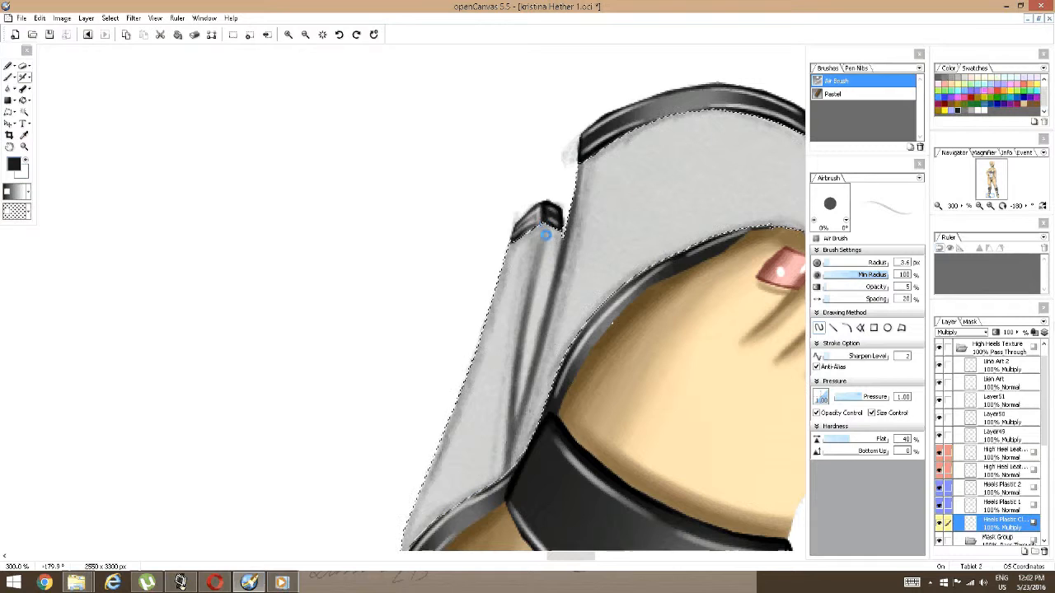
pyautogui.hotkey('ctrl', 'z')
pyautogui.moveTo(513, 405); pyautogui.dragTo(539, 249)
pyautogui.moveTo(517, 351)
pyautogui.mouseDown()
pyautogui.moveTo(547, 214)
pyautogui.moveTo(517, 382)
pyautogui.mouseUp()
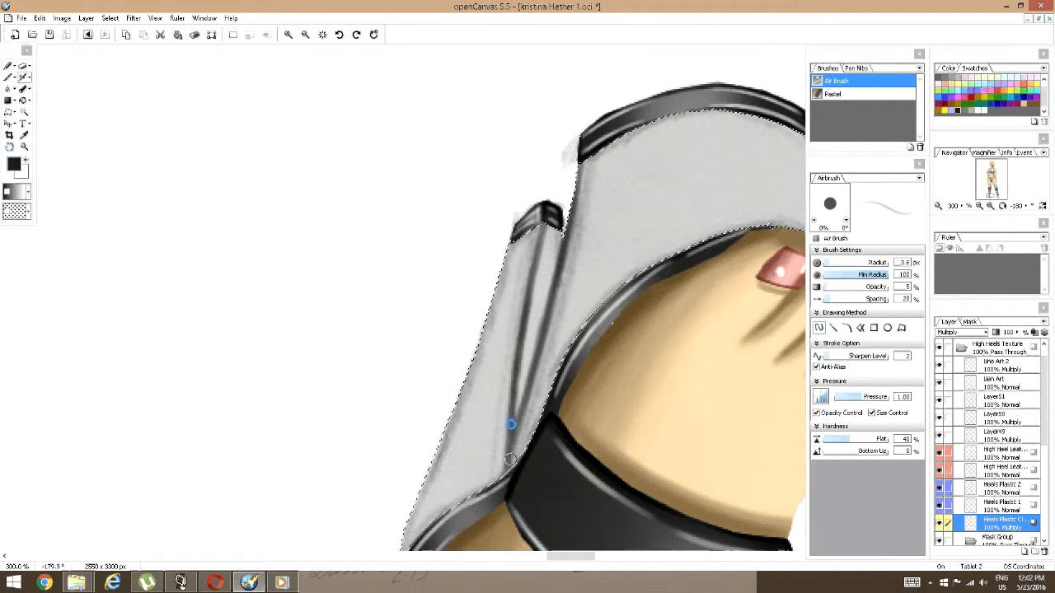
pyautogui.moveTo(511, 458)
pyautogui.mouseDown()
pyautogui.moveTo(546, 188)
pyautogui.moveTo(558, 260)
pyautogui.mouseUp()
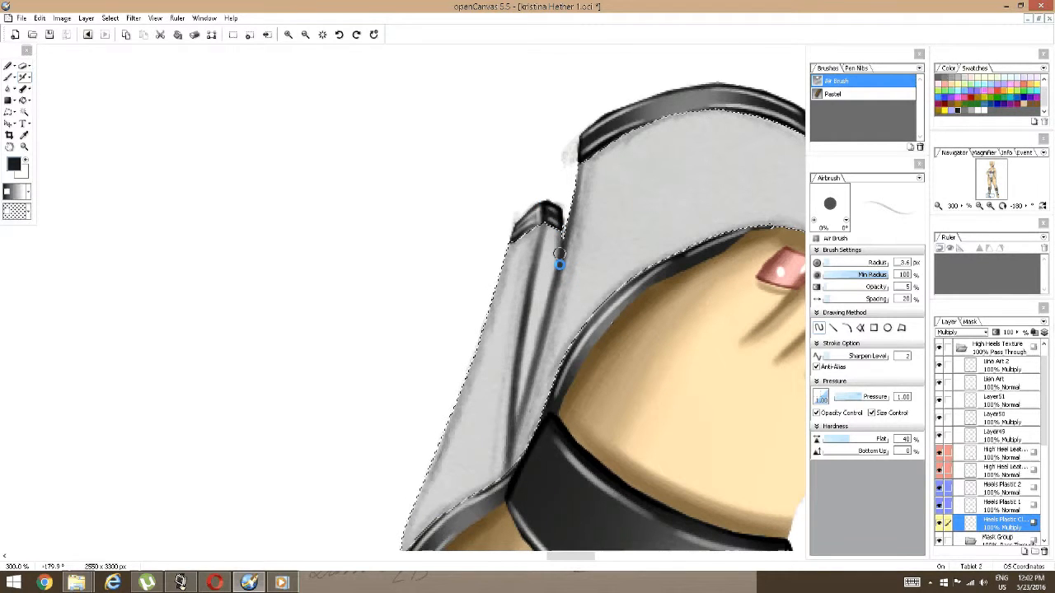
# Darken the platform's edge beside the heel and the heel's outer edge with the Airbrush.
pyautogui.moveTo(551, 316); pyautogui.dragTo(601, 202)
pyautogui.moveTo(450, 449); pyautogui.dragTo(490, 330)
pyautogui.moveTo(572, 89); pyautogui.dragTo(505, 242)
pyautogui.moveTo(496, 281)
pyautogui.mouseDown()
pyautogui.moveTo(464, 378)
pyautogui.moveTo(490, 304)
pyautogui.mouseUp()
pyautogui.moveTo(638, 242); pyautogui.dragTo(392, 371)
# Airbrush dark shading on the other shoe's clear plastic along the side of the insole rim.
pyautogui.press('space')
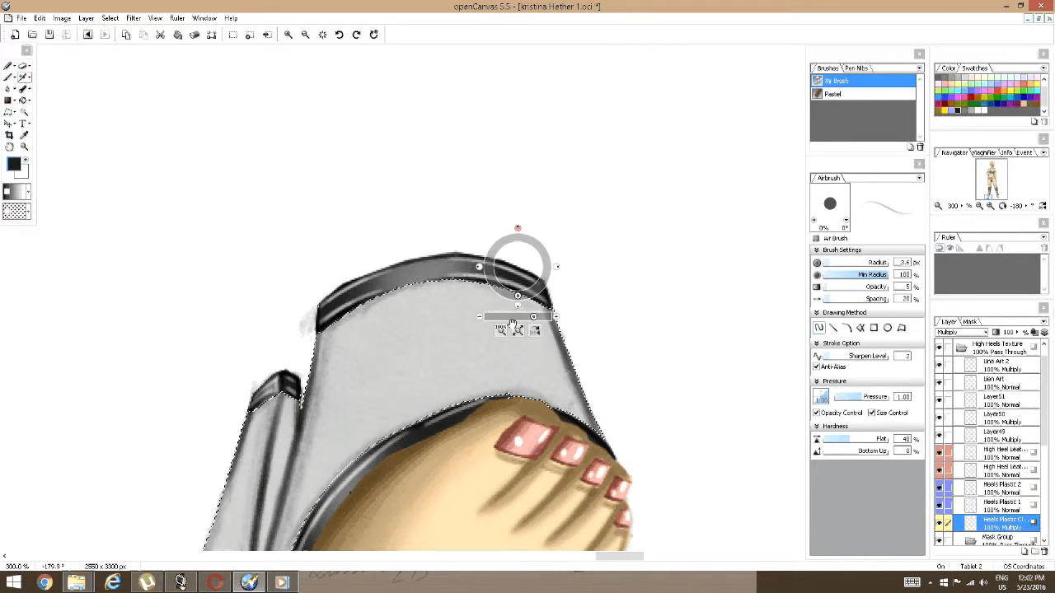
pyautogui.moveTo(363, 443); pyautogui.dragTo(582, 290)
pyautogui.moveTo(419, 461); pyautogui.dragTo(783, 349)
pyautogui.moveTo(370, 379); pyautogui.dragTo(832, 481)
pyautogui.moveTo(571, 426); pyautogui.dragTo(788, 475)
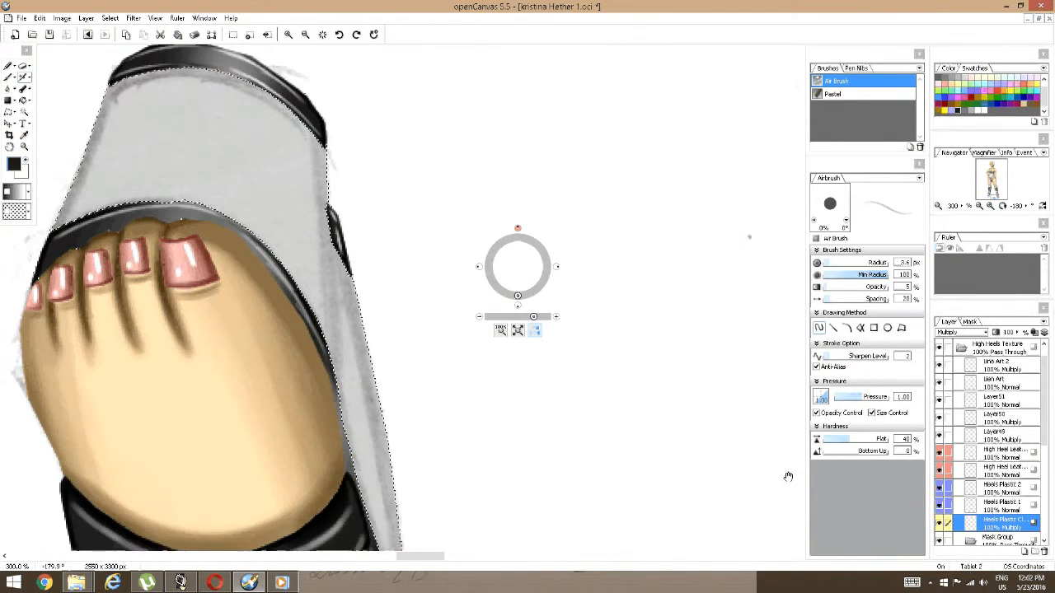
pyautogui.moveTo(526, 400); pyautogui.dragTo(499, 464)
pyautogui.moveTo(318, 454); pyautogui.dragTo(320, 487)
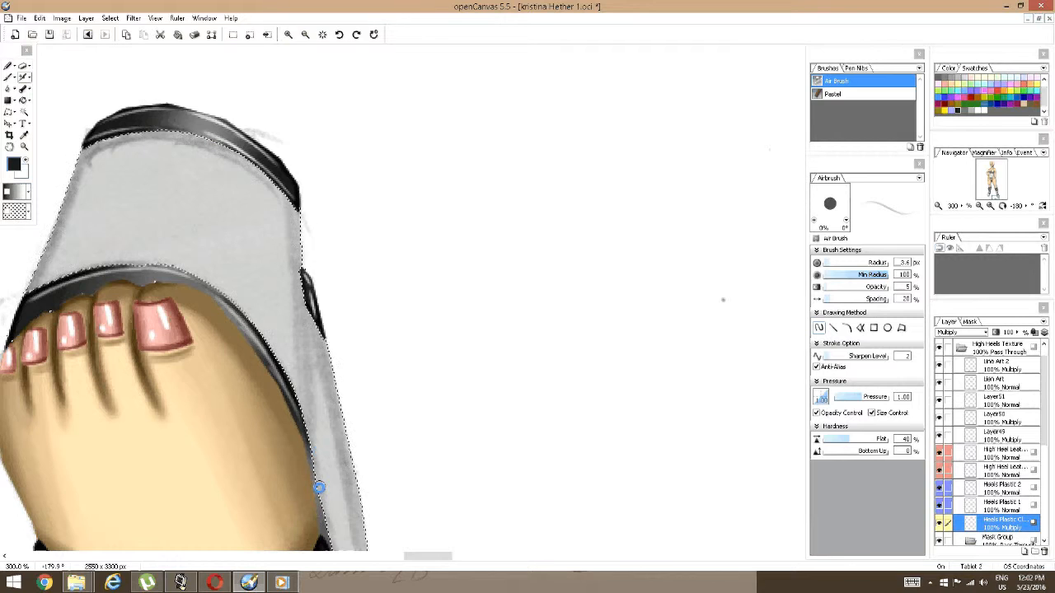
pyautogui.moveTo(302, 394); pyautogui.dragTo(304, 431)
pyautogui.moveTo(304, 362)
pyautogui.mouseDown()
pyautogui.moveTo(308, 464)
pyautogui.moveTo(324, 510)
pyautogui.mouseUp()
# Darken the outer front edge of the same shoe's clear platform near the small toes.
pyautogui.moveTo(314, 453)
pyautogui.mouseDown()
pyautogui.moveTo(323, 519)
pyautogui.moveTo(301, 193)
pyautogui.moveTo(360, 209)
pyautogui.moveTo(591, 211)
pyautogui.mouseUp()
pyautogui.moveTo(313, 312)
pyautogui.mouseDown()
pyautogui.moveTo(376, 153)
pyautogui.moveTo(321, 322)
pyautogui.mouseUp()
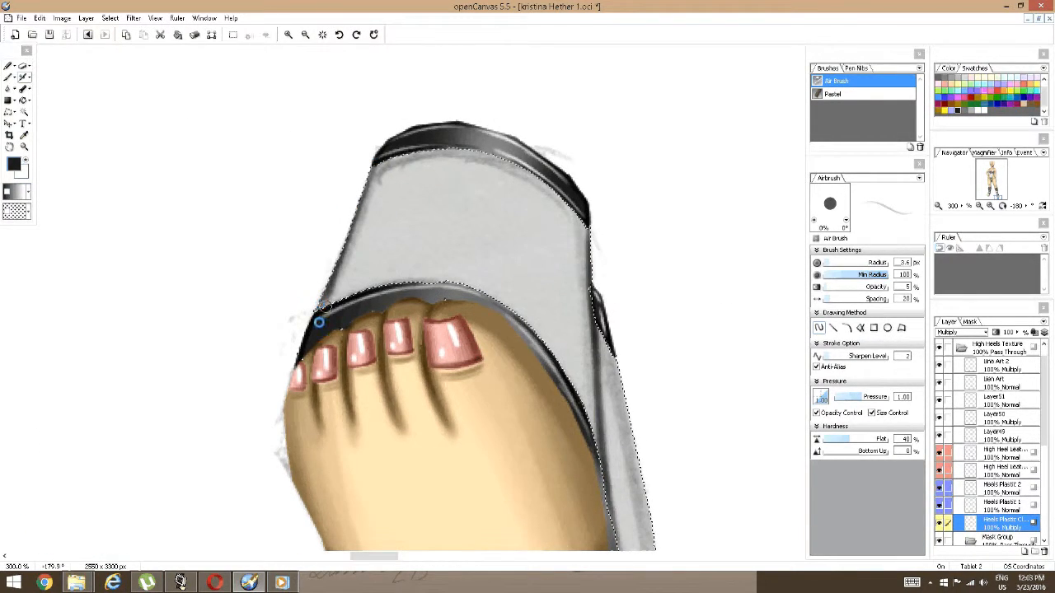
pyautogui.moveTo(445, 282); pyautogui.dragTo(286, 293)
pyautogui.moveTo(244, 214)
pyautogui.mouseDown()
pyautogui.moveTo(162, 311)
pyautogui.moveTo(201, 228)
pyautogui.moveTo(170, 341)
pyautogui.mouseUp()
# Rotate the canvas to about 13° and airbrush the dark line between this shoe's heel and platform.
pyautogui.press('space')
pyautogui.moveTo(467, 365)
pyautogui.mouseDown()
pyautogui.moveTo(385, 316)
pyautogui.moveTo(404, 285)
pyautogui.moveTo(406, 228)
pyautogui.mouseUp()
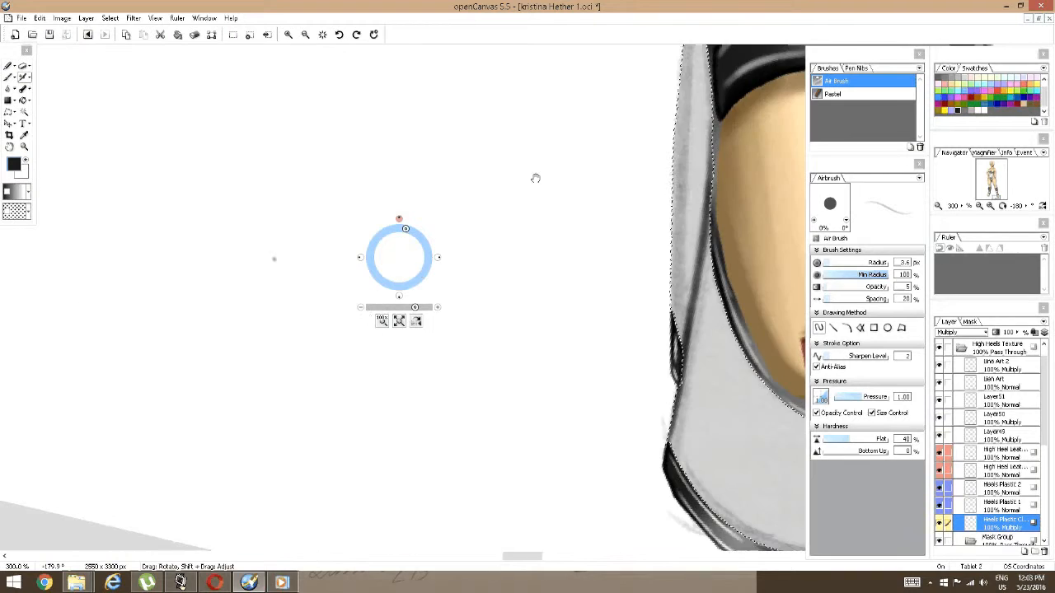
pyautogui.moveTo(535, 176); pyautogui.dragTo(250, 406)
pyautogui.moveTo(335, 494)
pyautogui.mouseDown()
pyautogui.moveTo(331, 522)
pyautogui.moveTo(333, 423)
pyautogui.mouseUp()
pyautogui.press('space')
pyautogui.moveTo(353, 149)
pyautogui.mouseDown()
pyautogui.moveTo(316, 438)
pyautogui.moveTo(340, 287)
pyautogui.moveTo(351, 346)
pyautogui.moveTo(376, 160)
pyautogui.mouseUp()
pyautogui.press('space')
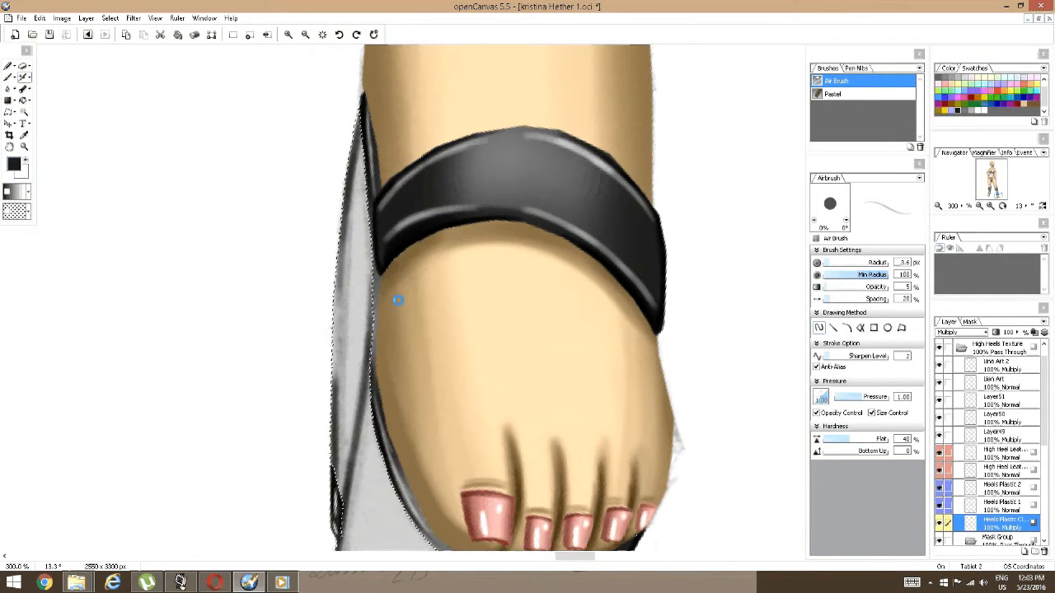
pyautogui.press('space')
pyautogui.moveTo(400, 307); pyautogui.dragTo(395, 241)
pyautogui.press('c')
pyautogui.press('space')
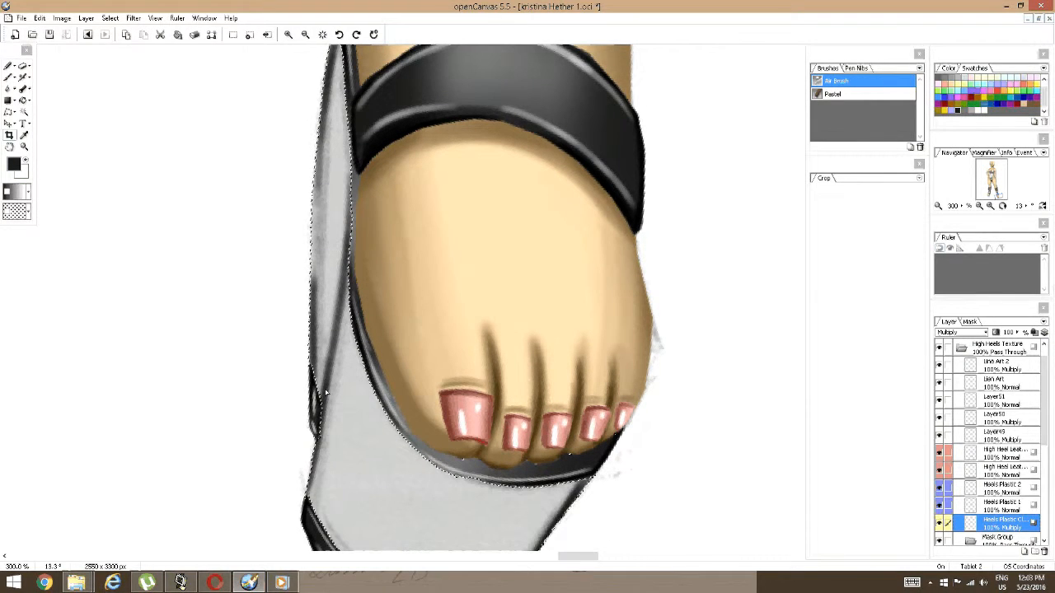
pyautogui.click(23, 77)
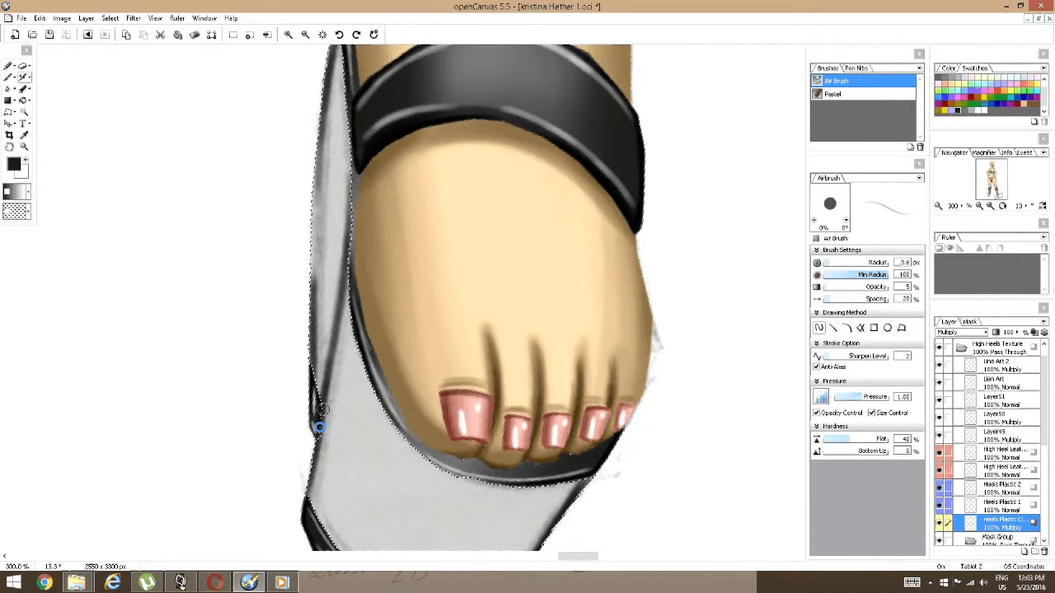
pyautogui.moveTo(308, 492); pyautogui.dragTo(348, 206)
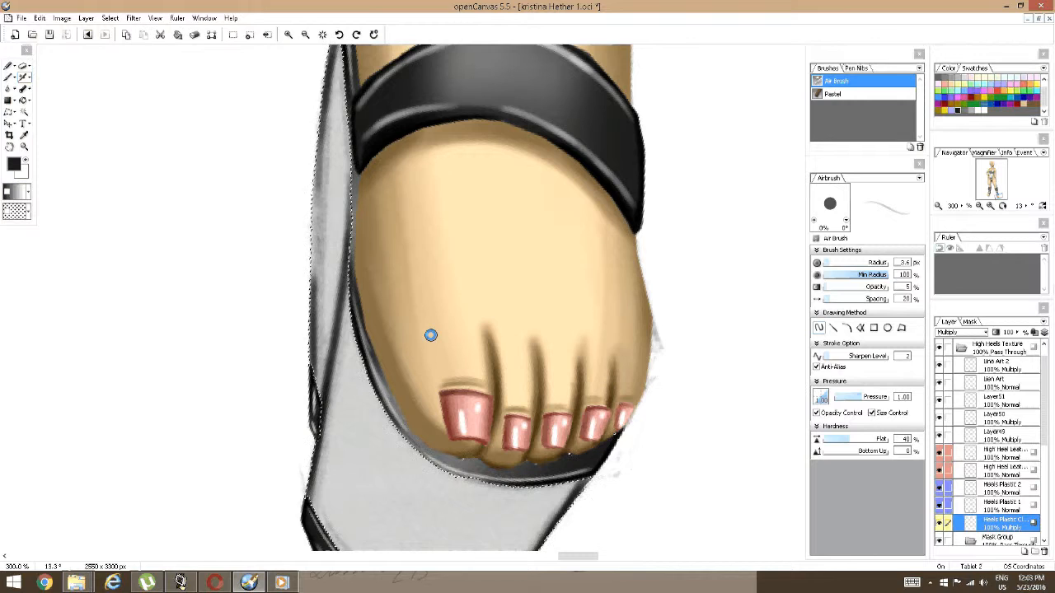
# Reset the canvas rotation and airbrush the dark shading along the outer edge of the front-facing shoe's heel.
pyautogui.scroll(-4, 499, 275)
pyautogui.moveTo(497, 235); pyautogui.dragTo(497, 271)
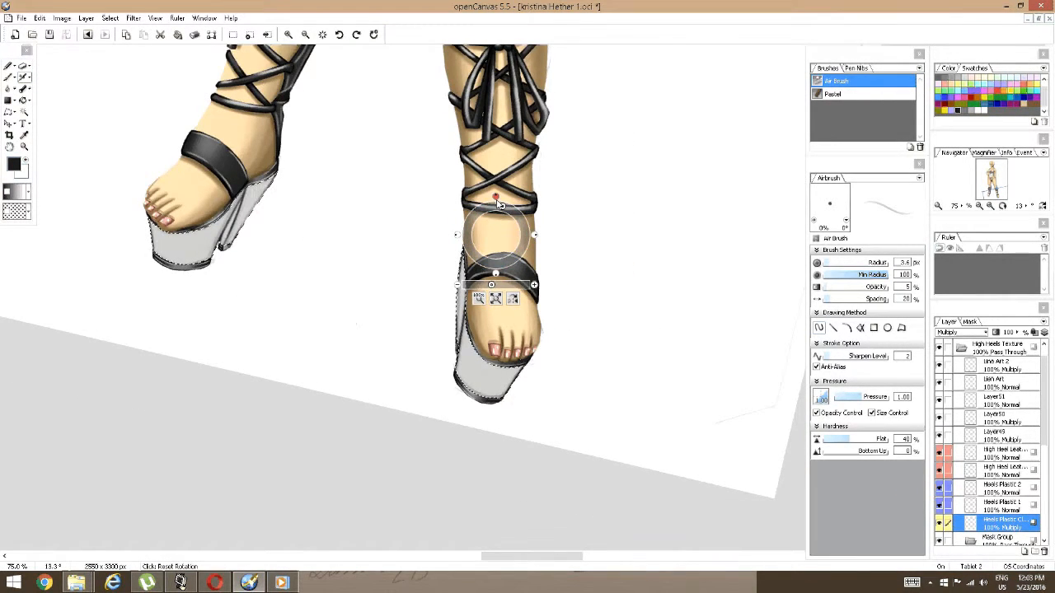
pyautogui.click(497, 205)
pyautogui.scroll(2, 490, 311)
pyautogui.scroll(1, 419, 322)
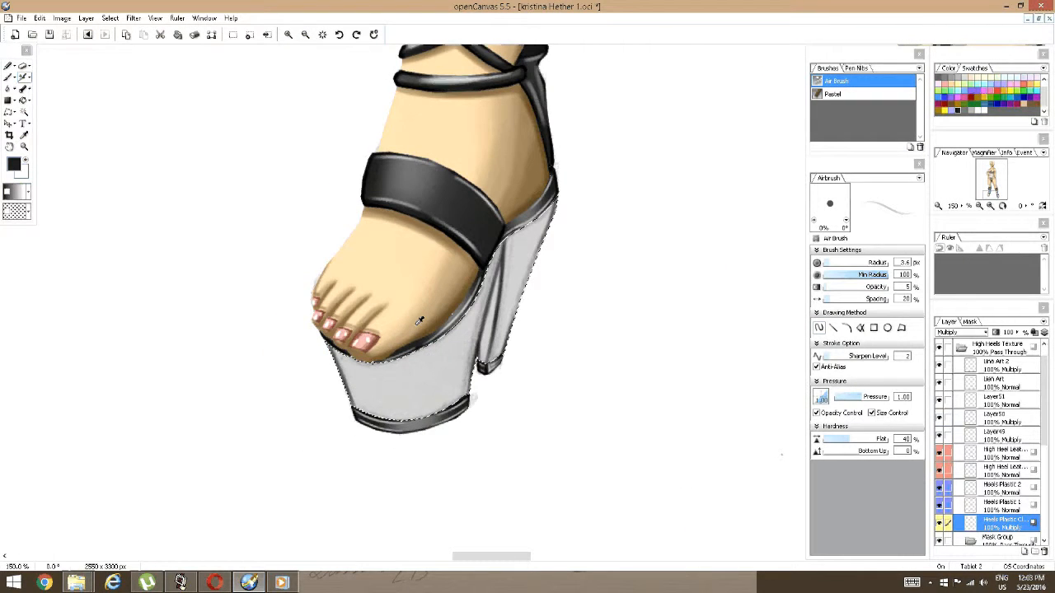
pyautogui.scroll(2, 420, 321)
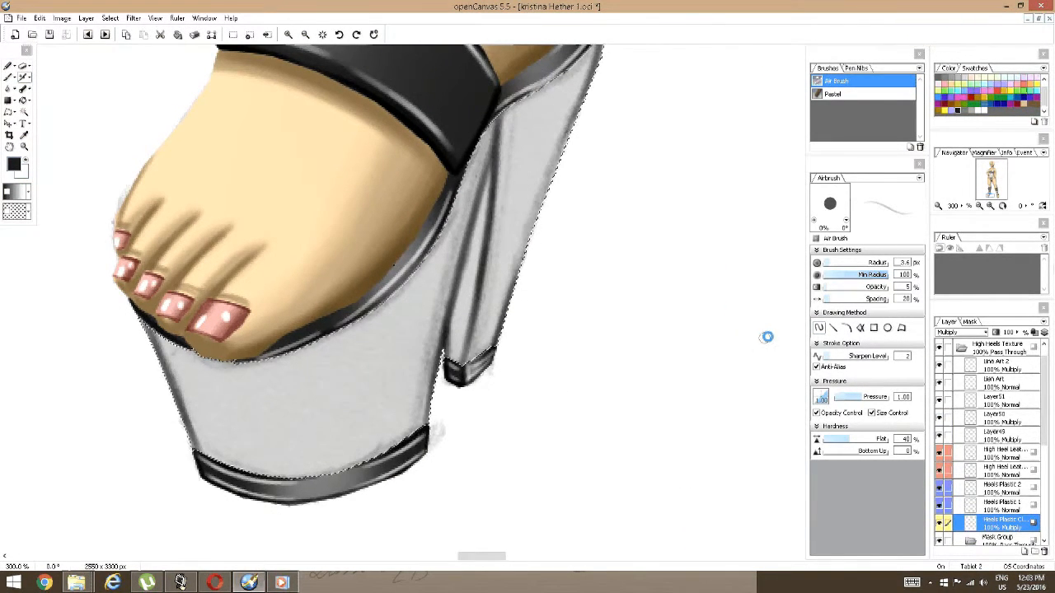
pyautogui.moveTo(766, 337); pyautogui.dragTo(93, 259)
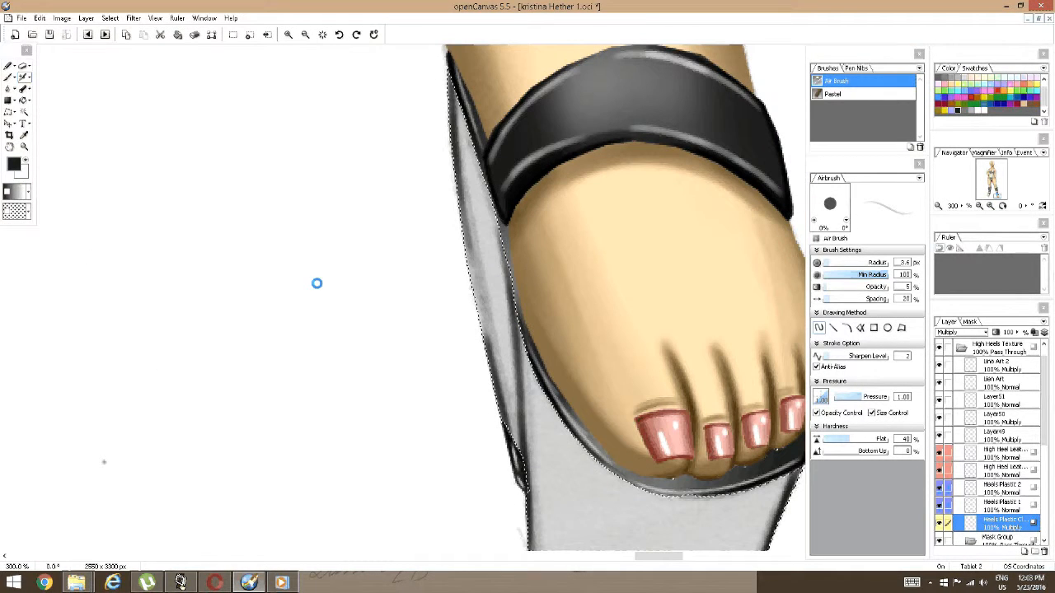
pyautogui.moveTo(467, 238)
pyautogui.mouseDown()
pyautogui.moveTo(461, 203)
pyautogui.moveTo(476, 179)
pyautogui.mouseUp()
# Make Layer49 the active layer and choose the gray 7A7A7A as the painting colour.
pyautogui.click(994, 435)
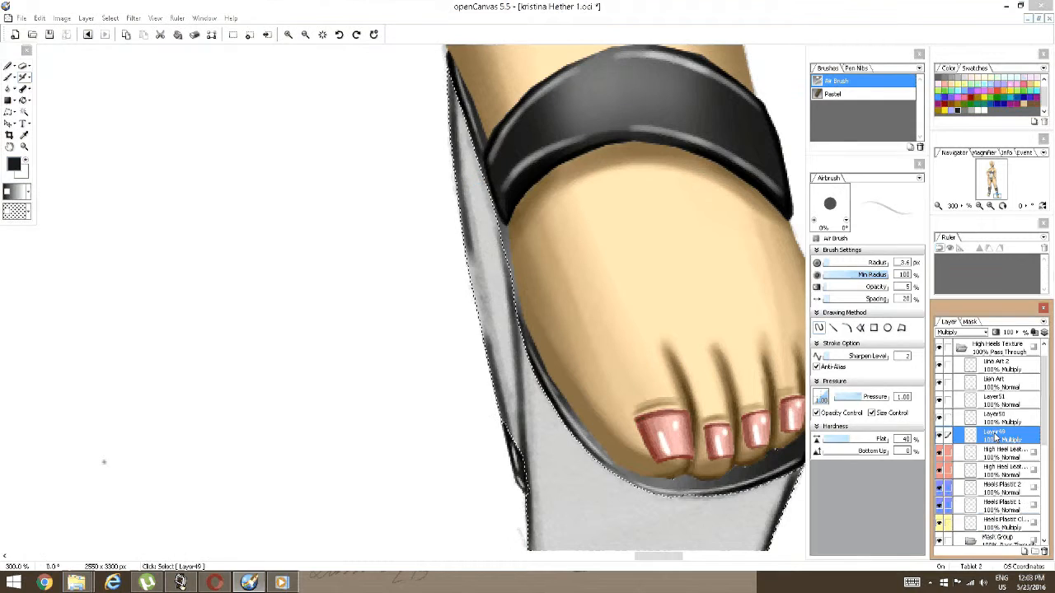
pyautogui.moveTo(806, 355)
pyautogui.mouseDown()
pyautogui.moveTo(706, 354)
pyautogui.moveTo(722, 278)
pyautogui.mouseUp()
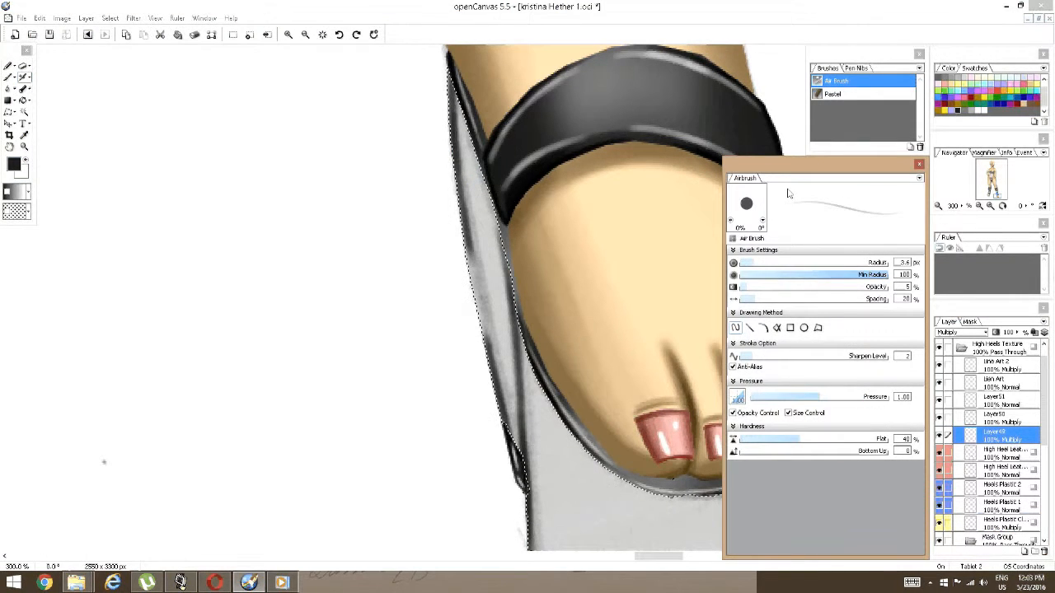
pyautogui.moveTo(725, 228); pyautogui.dragTo(807, 226)
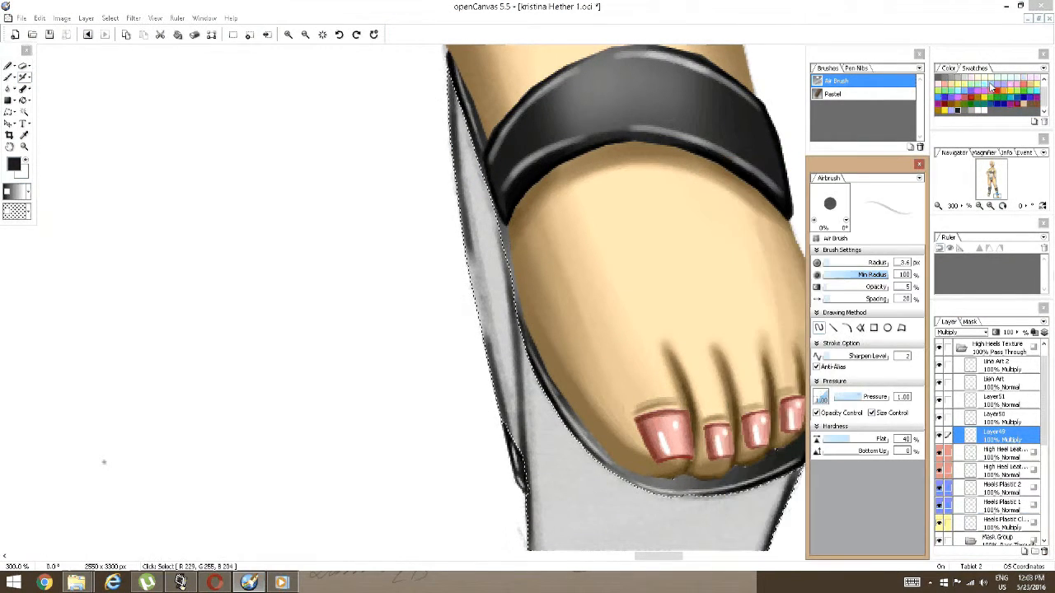
pyautogui.doubleClick(969, 112)
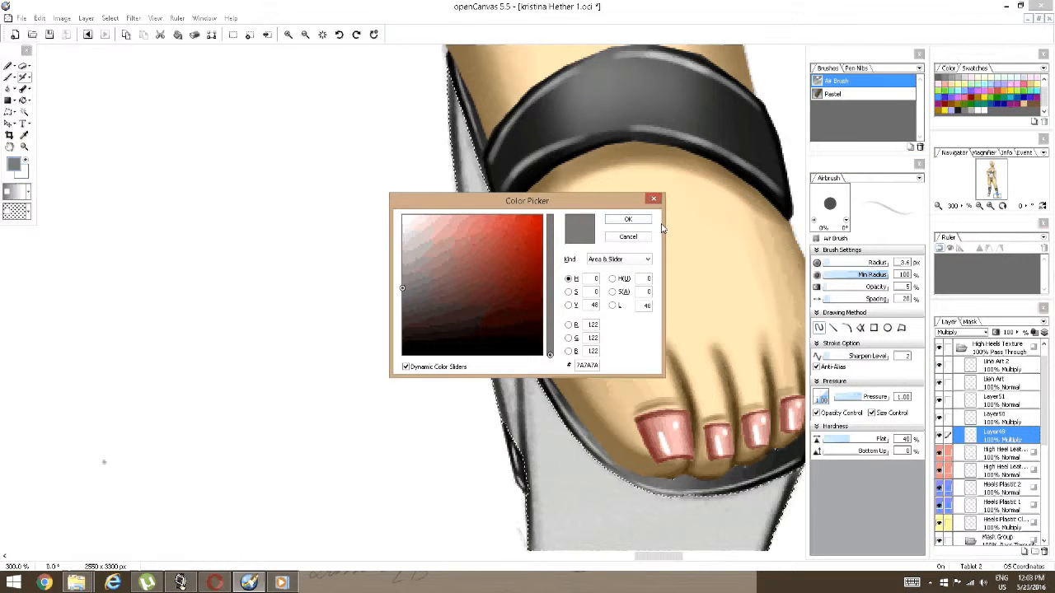
pyautogui.click(628, 219)
# Set the Airbrush radius to 19.8 px for shading the front-facing shoe's clear platform.
pyautogui.press('space')
pyautogui.moveTo(645, 283); pyautogui.dragTo(489, 151)
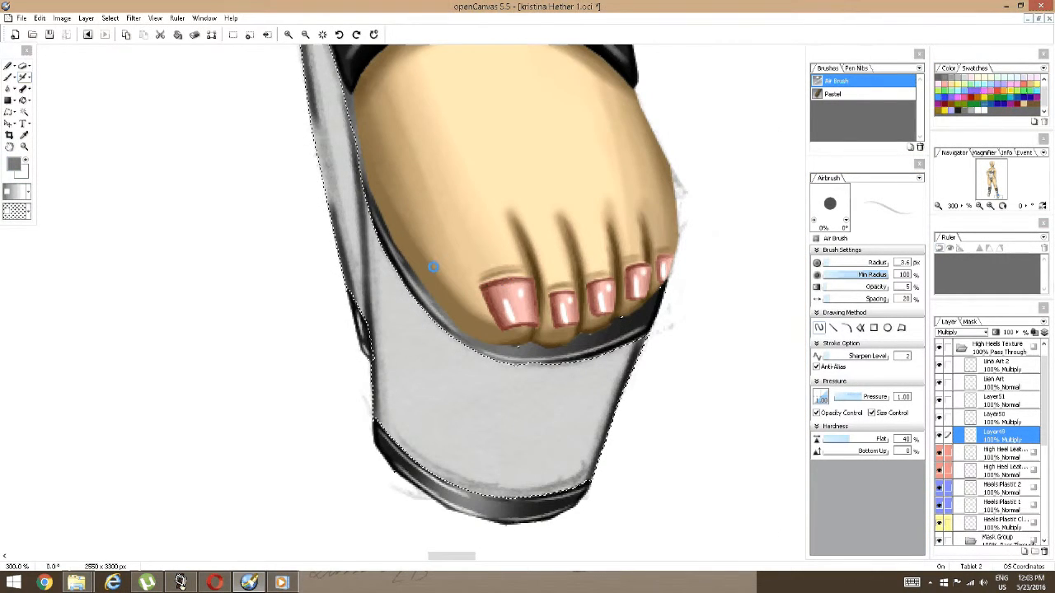
pyautogui.press(']')
pyautogui.press(']')
pyautogui.press(']')
pyautogui.press(']')
pyautogui.press(']')
pyautogui.press(']')
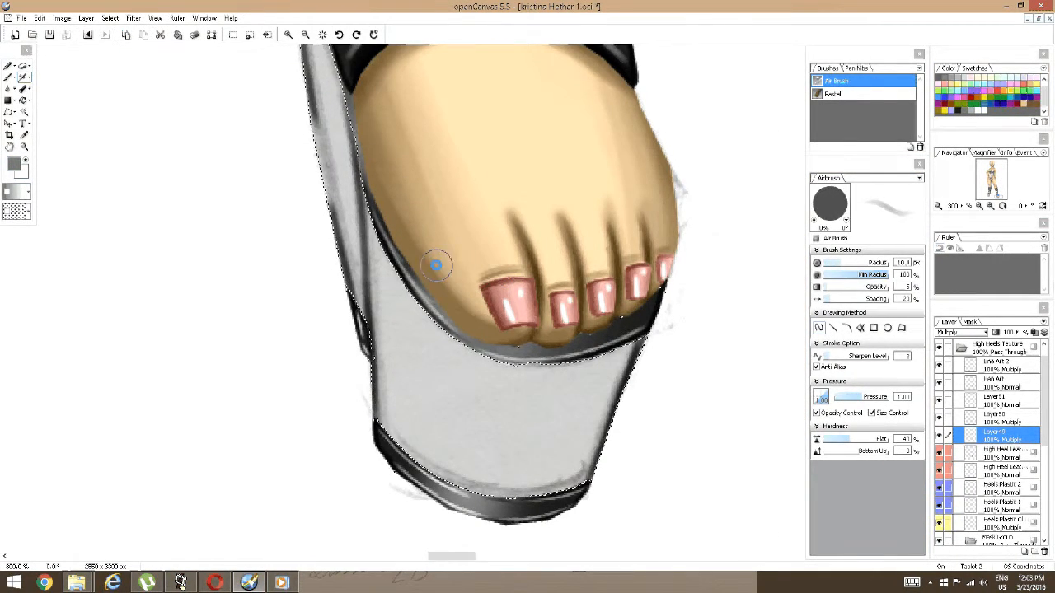
pyautogui.press(']')
pyautogui.press(']')
pyautogui.press(']')
pyautogui.press(']')
pyautogui.press(']')
pyautogui.press(']')
pyautogui.press(']')
pyautogui.press(']')
pyautogui.press(']')
pyautogui.press(']')
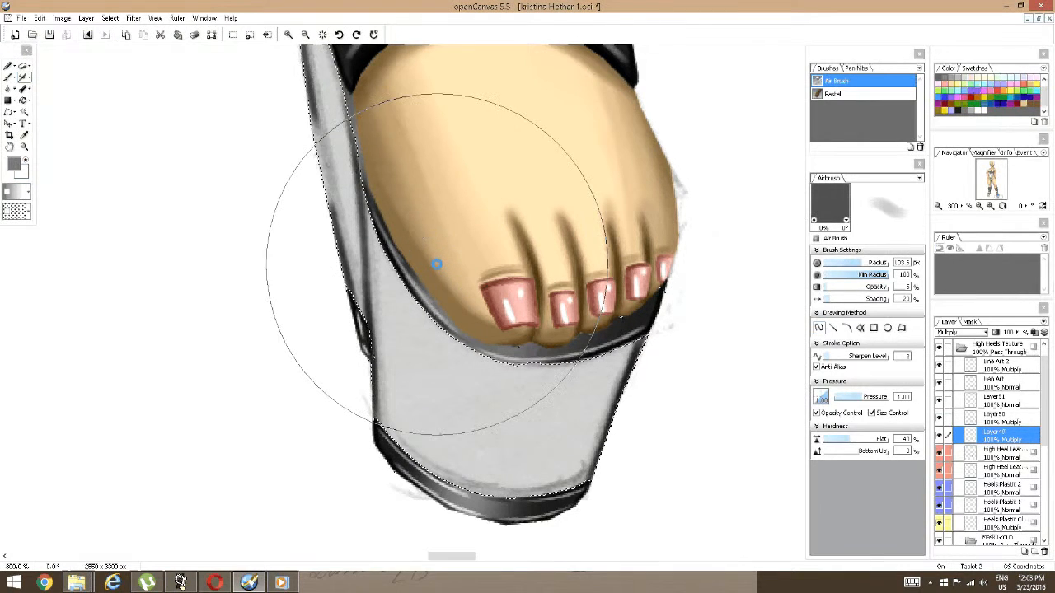
pyautogui.press('[')
pyautogui.press('[')
pyautogui.press('[')
pyautogui.press('[')
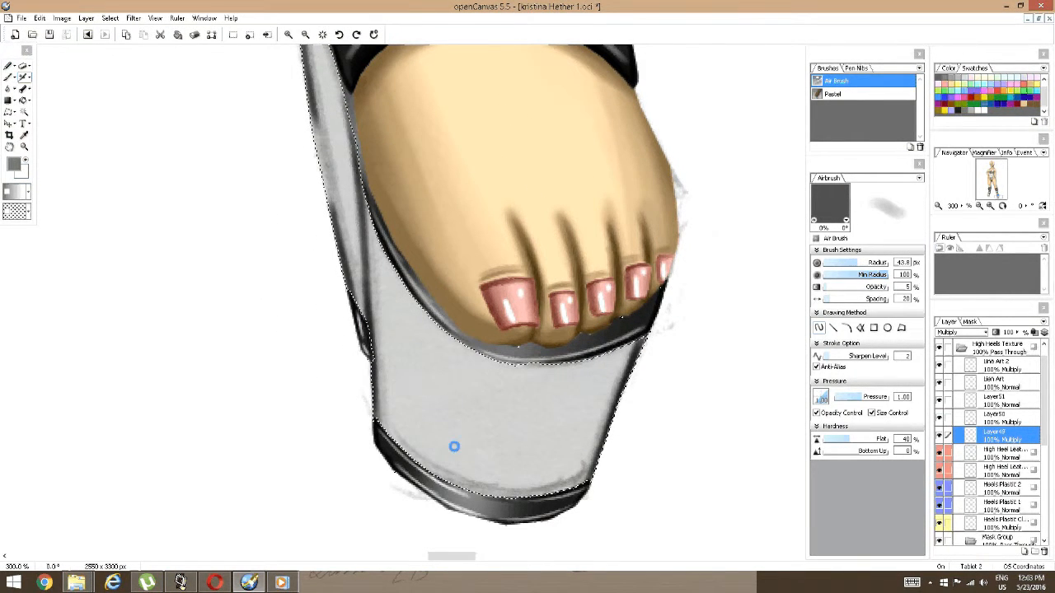
pyautogui.press('[')
pyautogui.press('[')
pyautogui.press('[')
pyautogui.press('[')
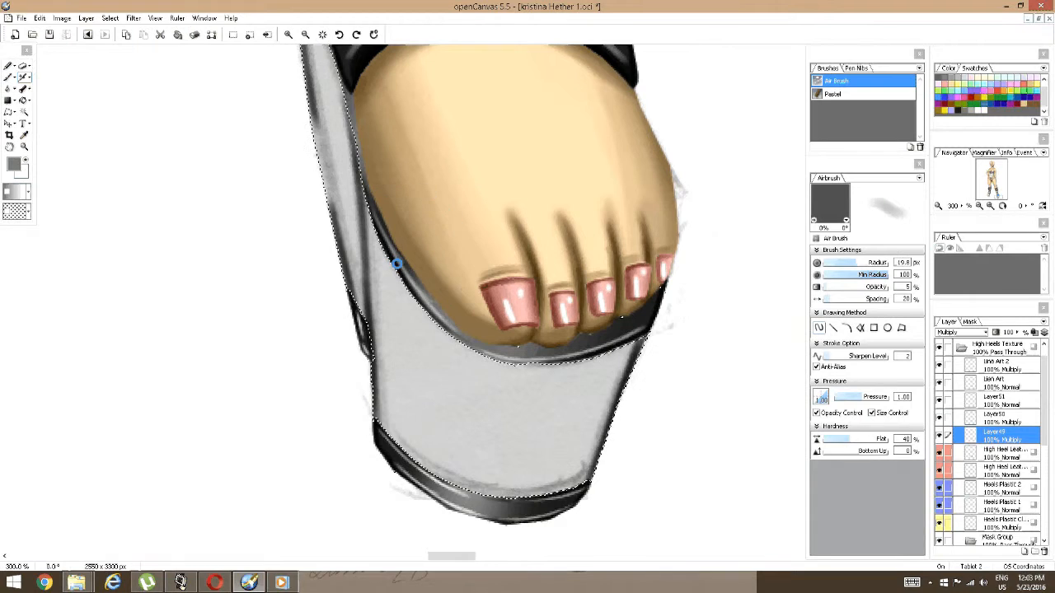
# Shade the big-toe side of the clear platform with long vertical gray strokes from the insole rim to the sole.
pyautogui.moveTo(378, 207); pyautogui.dragTo(384, 424)
pyautogui.moveTo(395, 230); pyautogui.dragTo(403, 440)
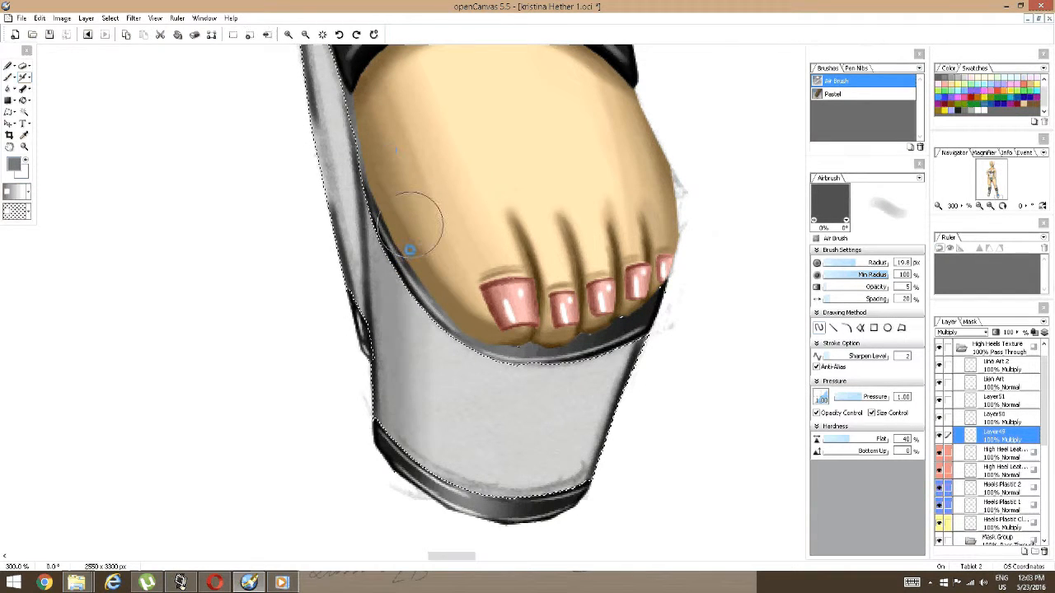
pyautogui.moveTo(410, 222); pyautogui.dragTo(445, 498)
pyautogui.moveTo(416, 321); pyautogui.dragTo(439, 434)
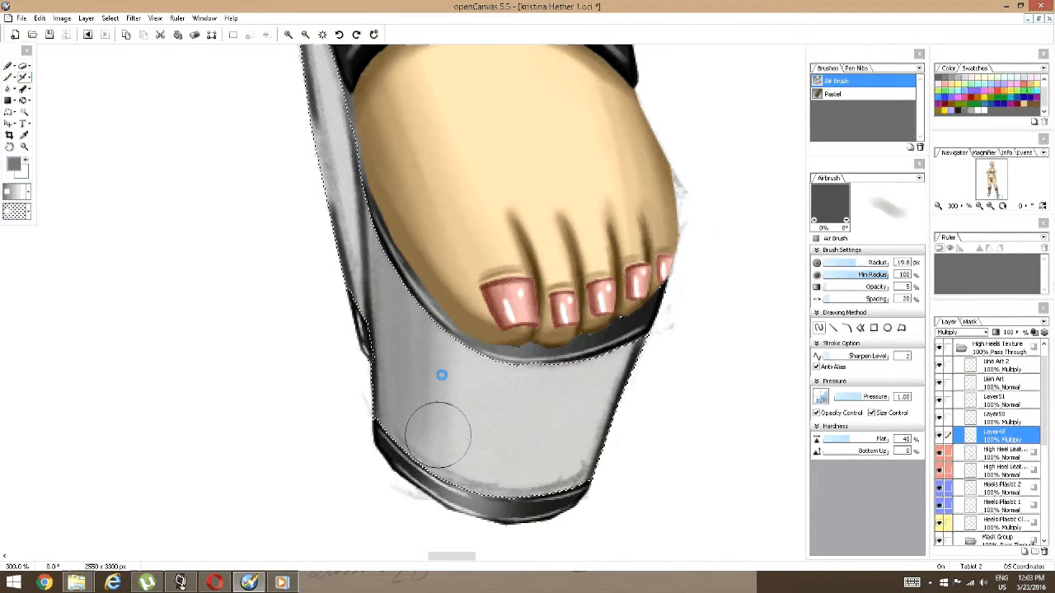
pyautogui.moveTo(442, 375); pyautogui.dragTo(437, 476)
pyautogui.moveTo(442, 226)
pyautogui.mouseDown()
pyautogui.moveTo(399, 469)
pyautogui.moveTo(370, 221)
pyautogui.mouseUp()
pyautogui.moveTo(365, 210)
pyautogui.mouseDown()
pyautogui.moveTo(365, 287)
pyautogui.moveTo(389, 424)
pyautogui.mouseUp()
# Airbrush gray shading down the small-toe side of the same clear platform.
pyautogui.press('space')
pyautogui.moveTo(593, 379)
pyautogui.mouseDown()
pyautogui.moveTo(523, 350)
pyautogui.moveTo(524, 379)
pyautogui.mouseUp()
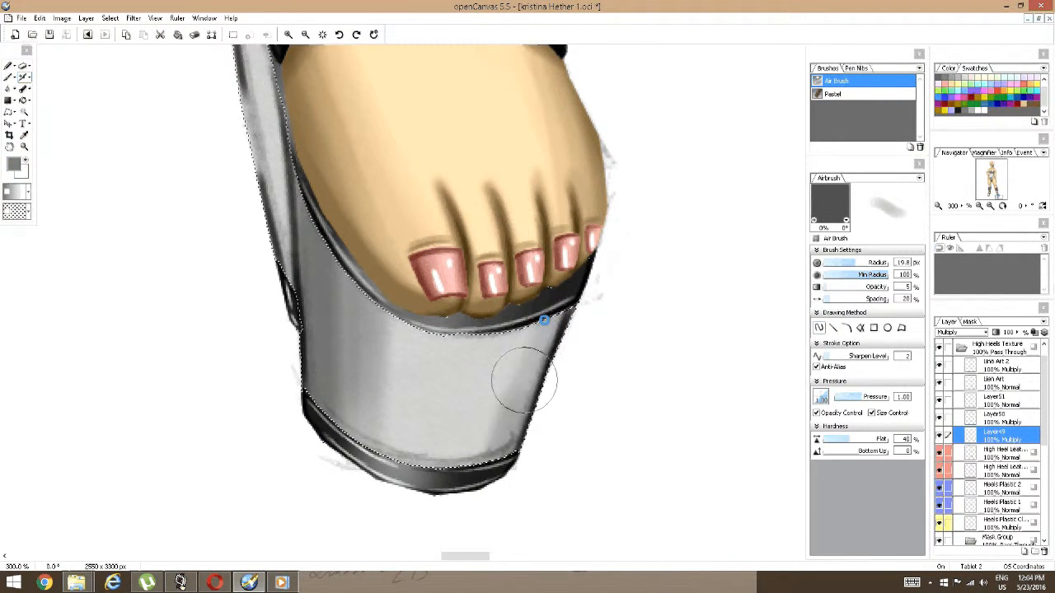
pyautogui.moveTo(543, 321)
pyautogui.mouseDown()
pyautogui.moveTo(470, 464)
pyautogui.moveTo(506, 491)
pyautogui.mouseUp()
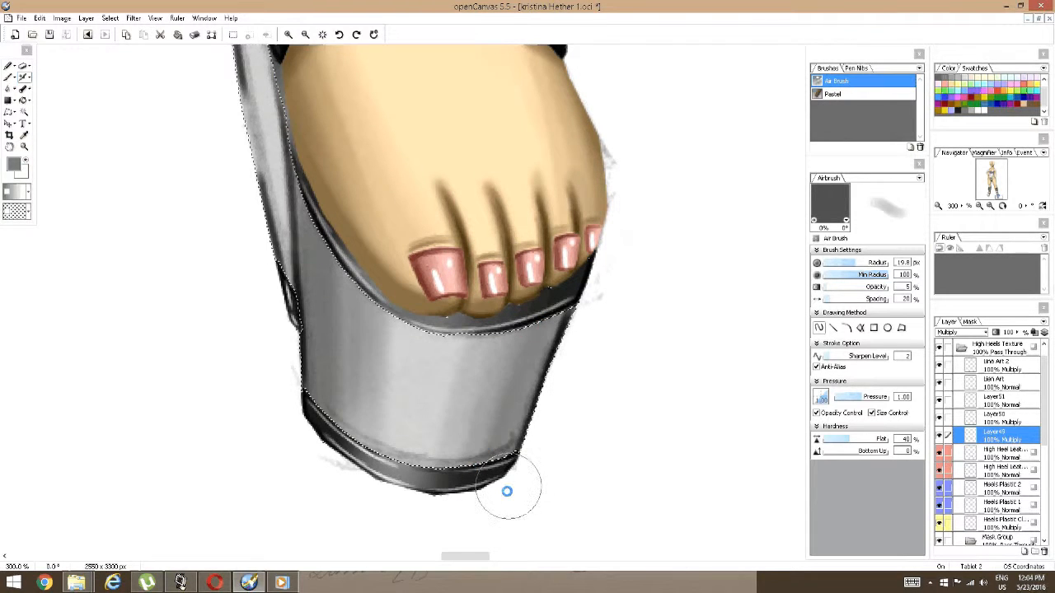
pyautogui.moveTo(509, 264); pyautogui.dragTo(571, 377)
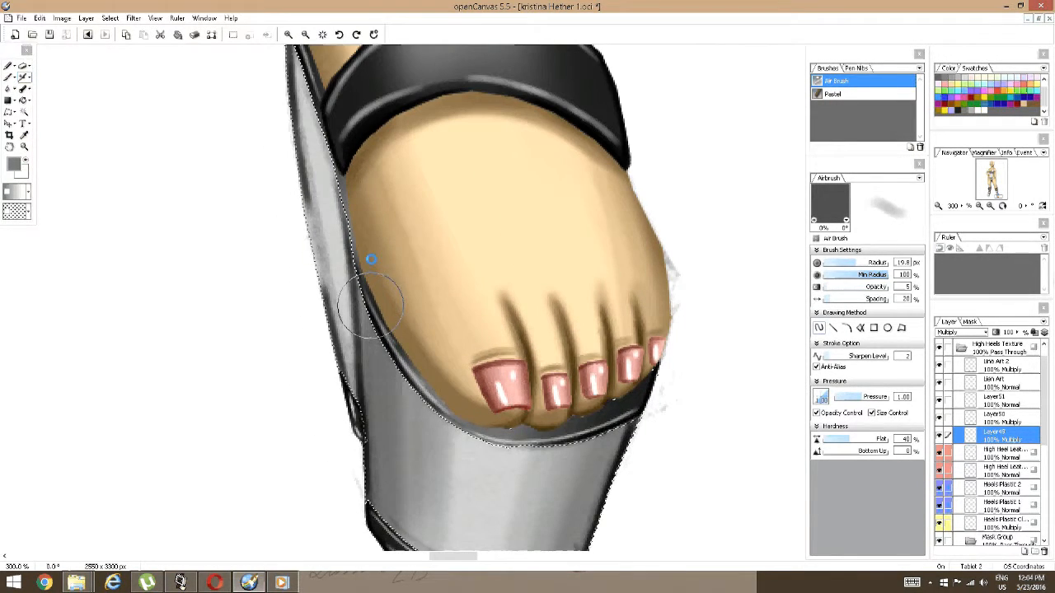
# Change the blend mode of the clear heels plastic layer from Multiply to Normal.
pyautogui.click(981, 519)
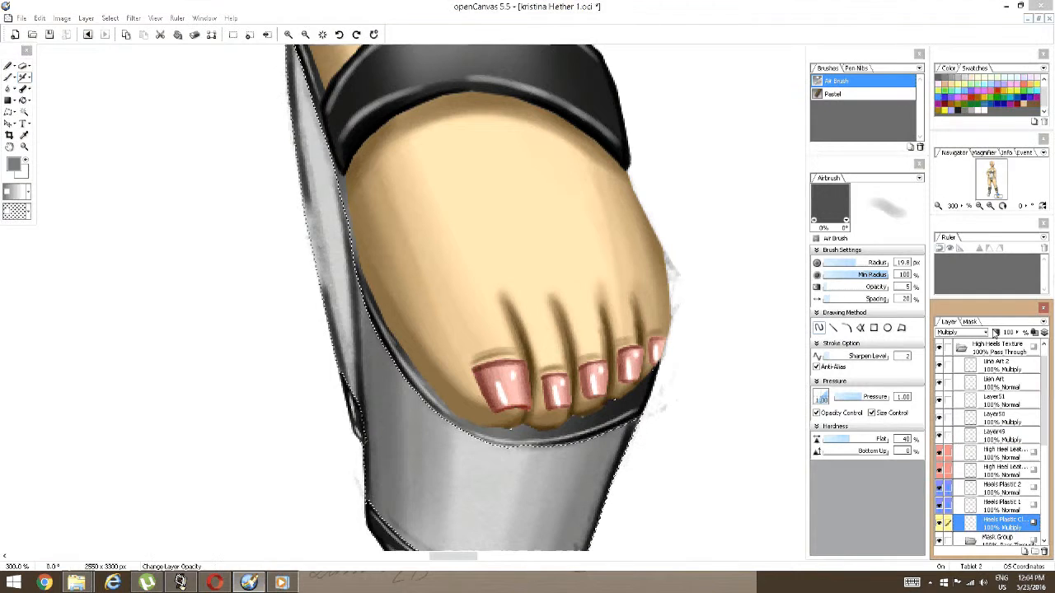
pyautogui.click(960, 332)
pyautogui.click(970, 49)
# Airbrush gray shading along the full length of the front-facing shoe's heel on the clear plastic layer.
pyautogui.press('space')
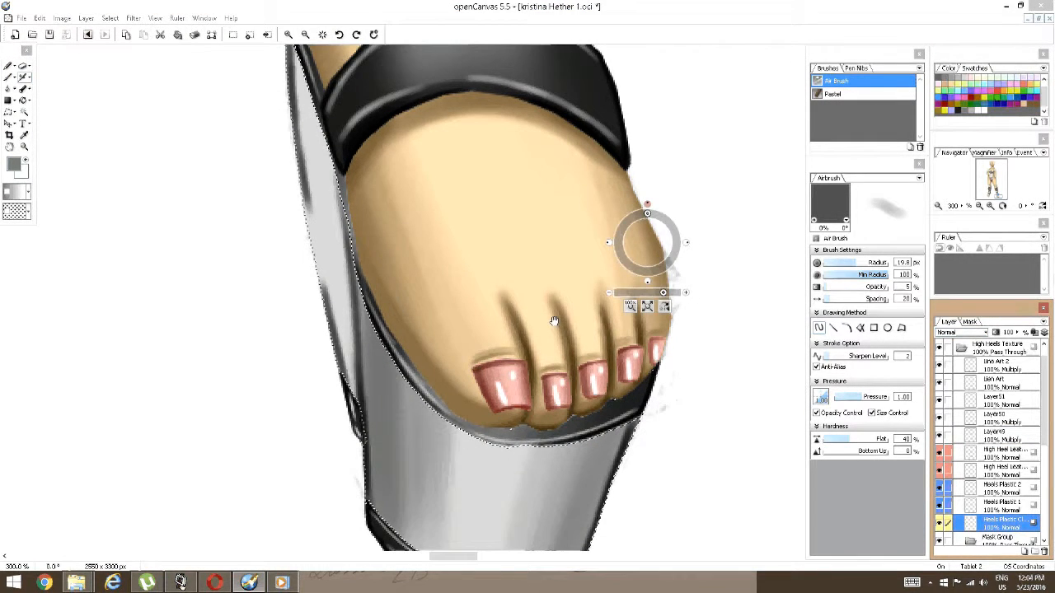
pyautogui.moveTo(529, 337); pyautogui.dragTo(667, 442)
pyautogui.moveTo(504, 366)
pyautogui.mouseDown()
pyautogui.moveTo(496, 438)
pyautogui.moveTo(521, 364)
pyautogui.mouseUp()
pyautogui.moveTo(492, 495)
pyautogui.mouseDown()
pyautogui.moveTo(487, 177)
pyautogui.moveTo(459, 215)
pyautogui.moveTo(438, 132)
pyautogui.moveTo(450, 110)
pyautogui.mouseUp()
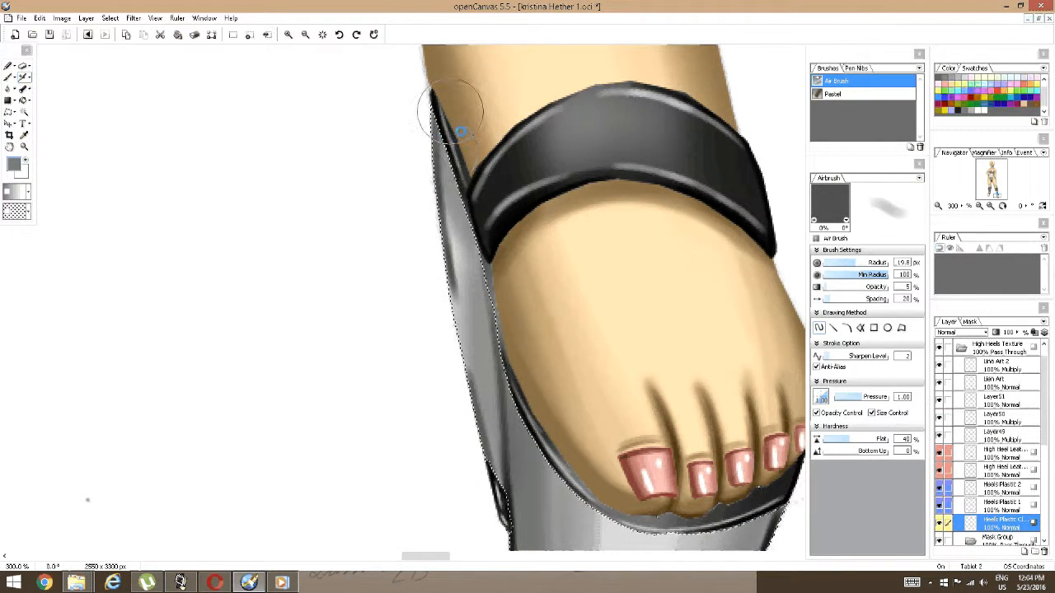
# Shade both sides of the other shoe's clear platform with gray vertical strokes, leaving the middle light.
pyautogui.moveTo(537, 357); pyautogui.dragTo(651, 233)
pyautogui.moveTo(494, 196)
pyautogui.mouseDown()
pyautogui.moveTo(662, 323)
pyautogui.moveTo(588, 393)
pyautogui.moveTo(718, 306)
pyautogui.moveTo(631, 373)
pyautogui.moveTo(637, 387)
pyautogui.mouseUp()
pyautogui.moveTo(433, 471)
pyautogui.mouseDown()
pyautogui.moveTo(493, 171)
pyautogui.moveTo(471, 217)
pyautogui.moveTo(403, 509)
pyautogui.moveTo(421, 271)
pyautogui.moveTo(373, 535)
pyautogui.moveTo(376, 287)
pyautogui.moveTo(341, 513)
pyautogui.moveTo(396, 377)
pyautogui.moveTo(431, 342)
pyautogui.moveTo(436, 471)
pyautogui.moveTo(431, 400)
pyautogui.mouseUp()
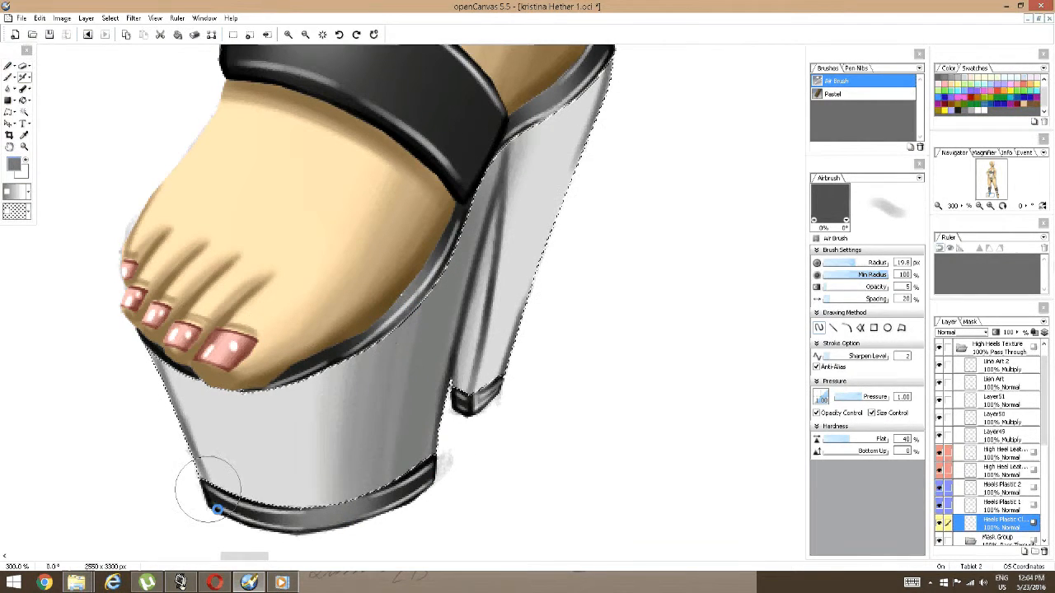
pyautogui.moveTo(216, 509)
pyautogui.mouseDown()
pyautogui.moveTo(190, 412)
pyautogui.moveTo(242, 502)
pyautogui.moveTo(173, 269)
pyautogui.mouseUp()
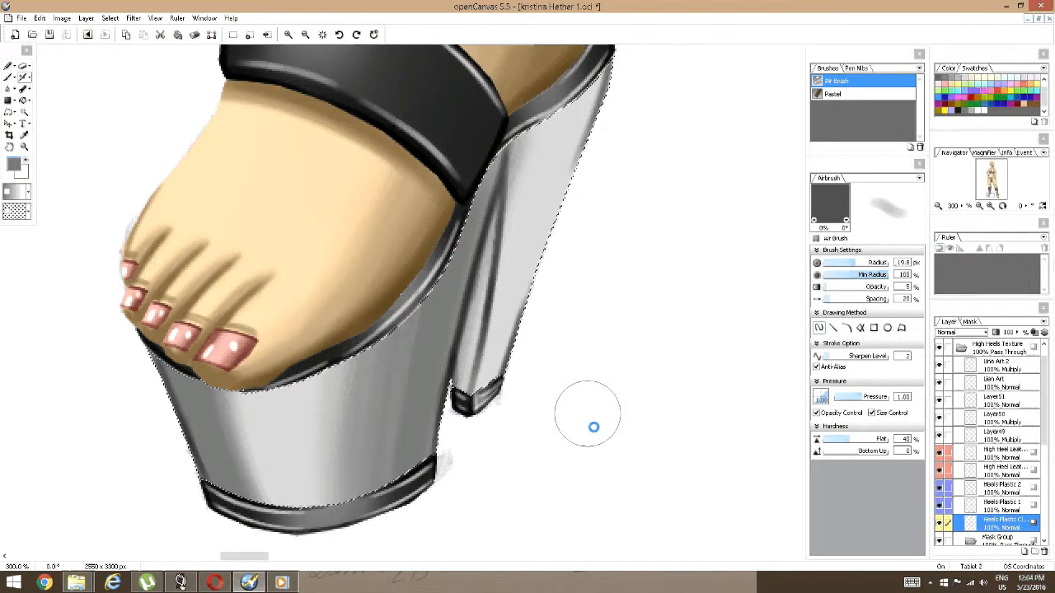
# Reduce the Airbrush radius to 10.4 px and shade the inner face of this shoe's heel gray, undoing a stray stroke.
pyautogui.press('space')
pyautogui.moveTo(607, 337); pyautogui.dragTo(562, 431)
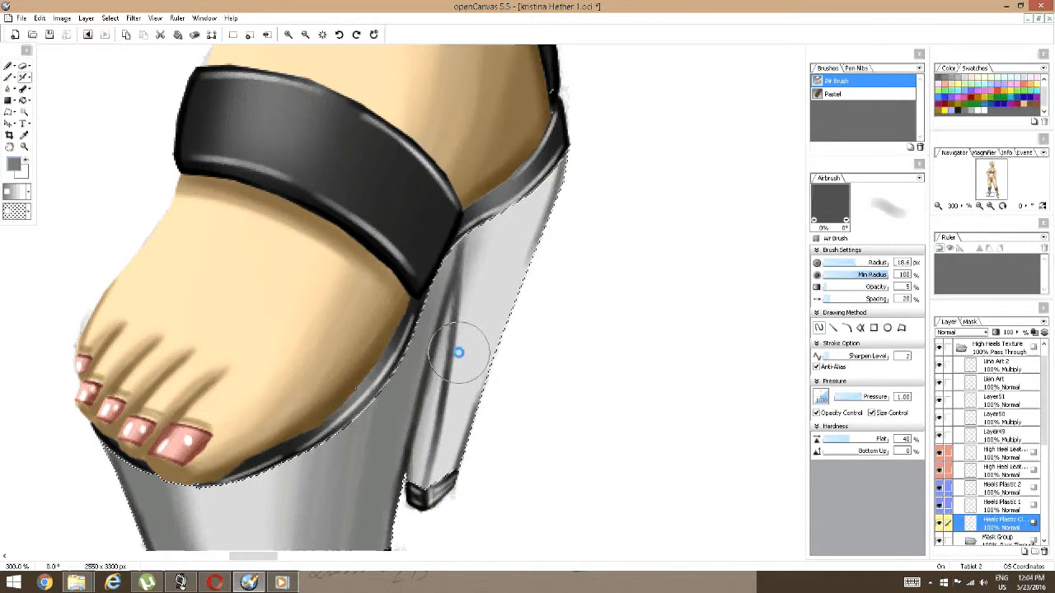
pyautogui.press('[')
pyautogui.press('[')
pyautogui.press('[')
pyautogui.press('[')
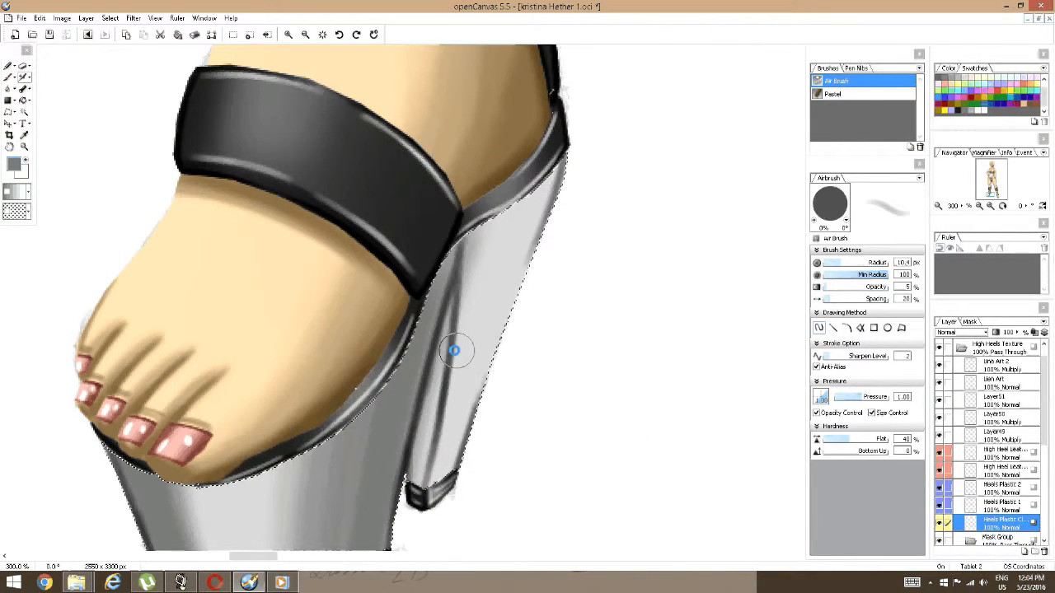
pyautogui.moveTo(456, 351)
pyautogui.mouseDown()
pyautogui.moveTo(416, 511)
pyautogui.moveTo(448, 320)
pyautogui.mouseUp()
pyautogui.hotkey('ctrl', 'z')
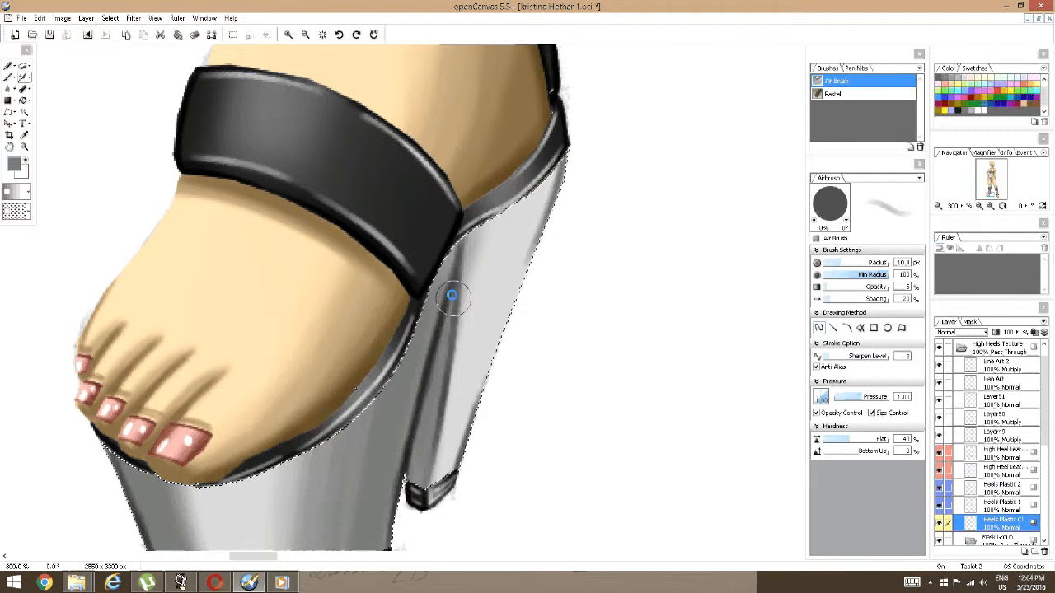
# Airbrush gray strokes up the outer face of the same heel, from its tip to the insole.
pyautogui.moveTo(528, 467); pyautogui.dragTo(534, 467)
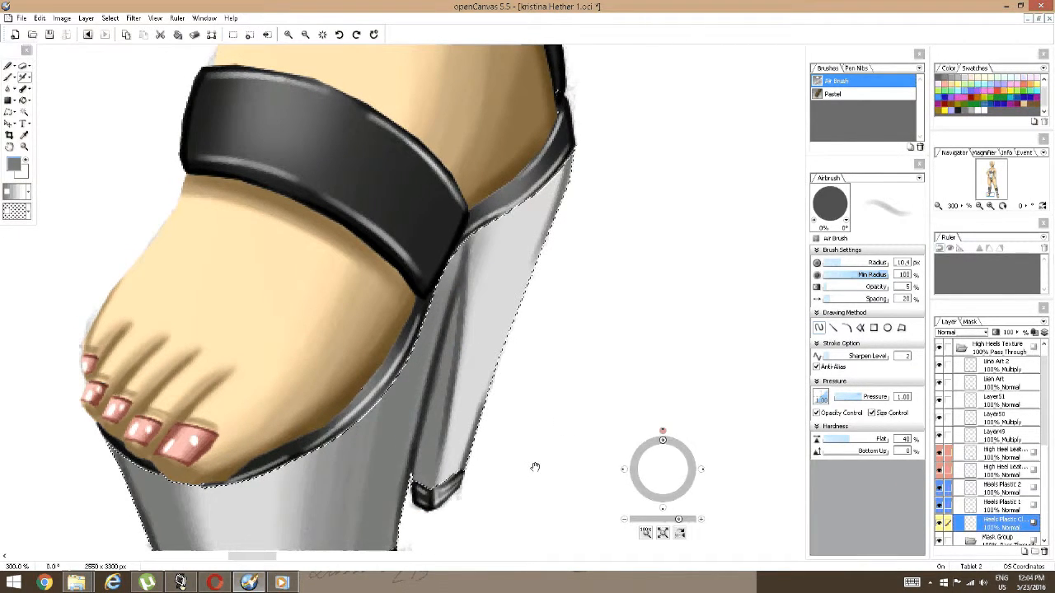
pyautogui.moveTo(461, 474); pyautogui.dragTo(557, 185)
pyautogui.moveTo(462, 506); pyautogui.dragTo(544, 197)
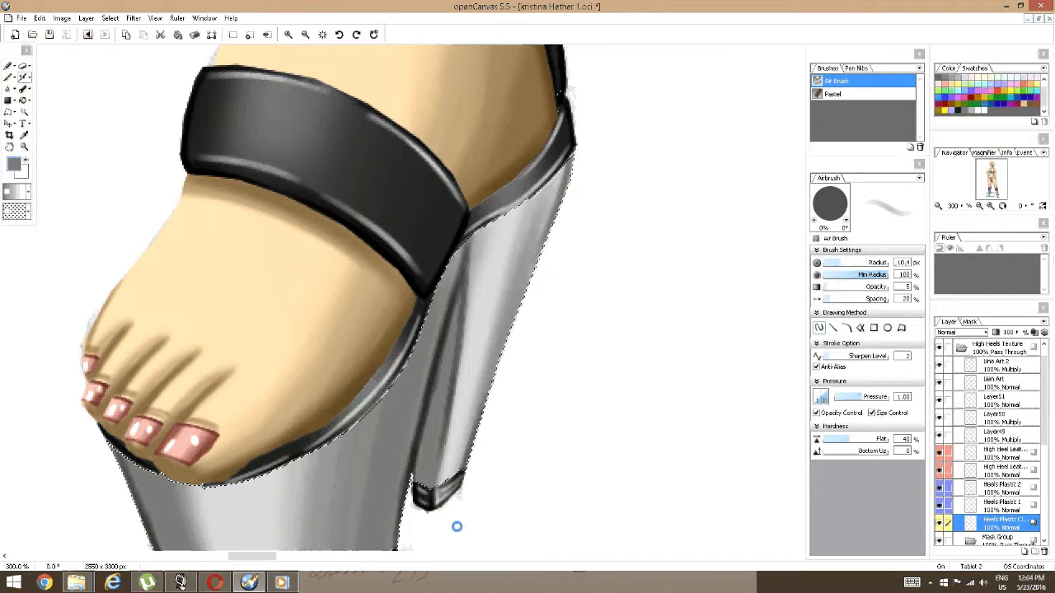
pyautogui.moveTo(461, 474); pyautogui.dragTo(536, 210)
pyautogui.moveTo(468, 429)
pyautogui.mouseDown()
pyautogui.moveTo(492, 324)
pyautogui.moveTo(497, 356)
pyautogui.moveTo(543, 241)
pyautogui.mouseUp()
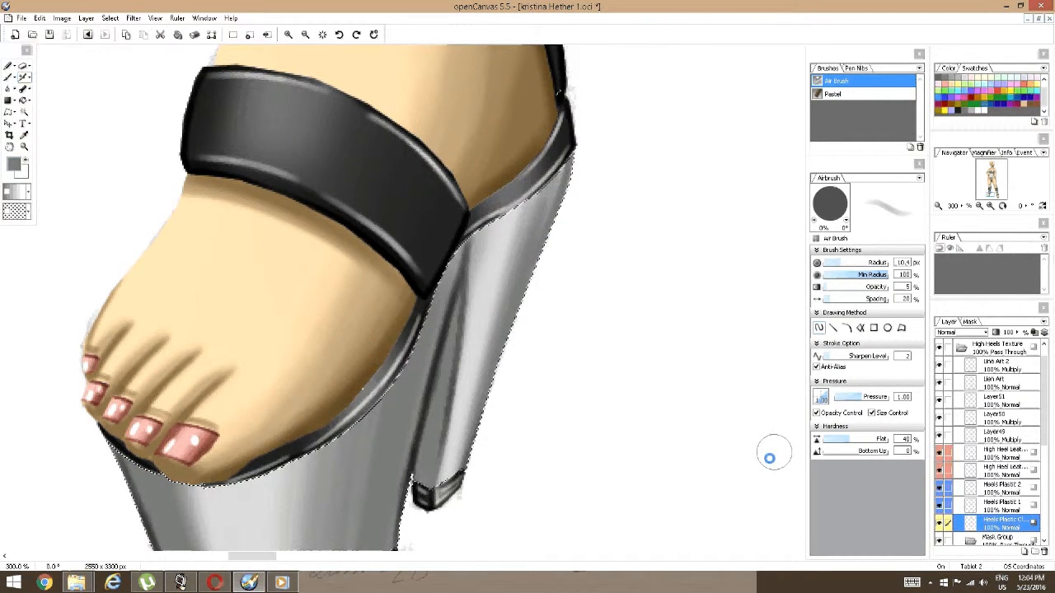
# On Layer50, deepen the gray shading along both sides of the front-facing shoe's clear platform and up its heel.
pyautogui.scroll(-2, 469, 129)
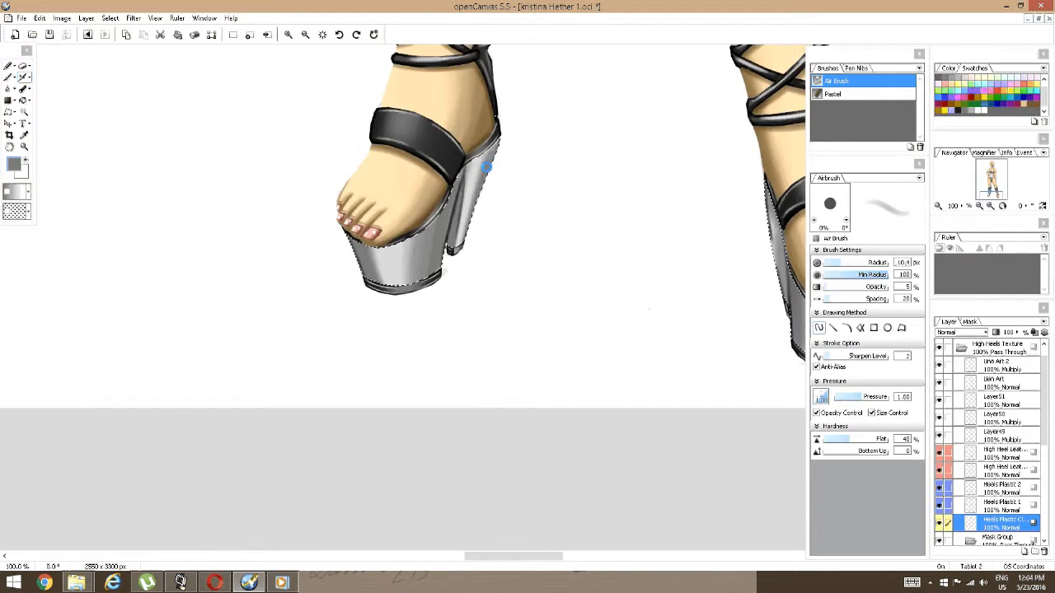
pyautogui.moveTo(484, 170); pyautogui.dragTo(208, 155)
pyautogui.scroll(1, 564, 270)
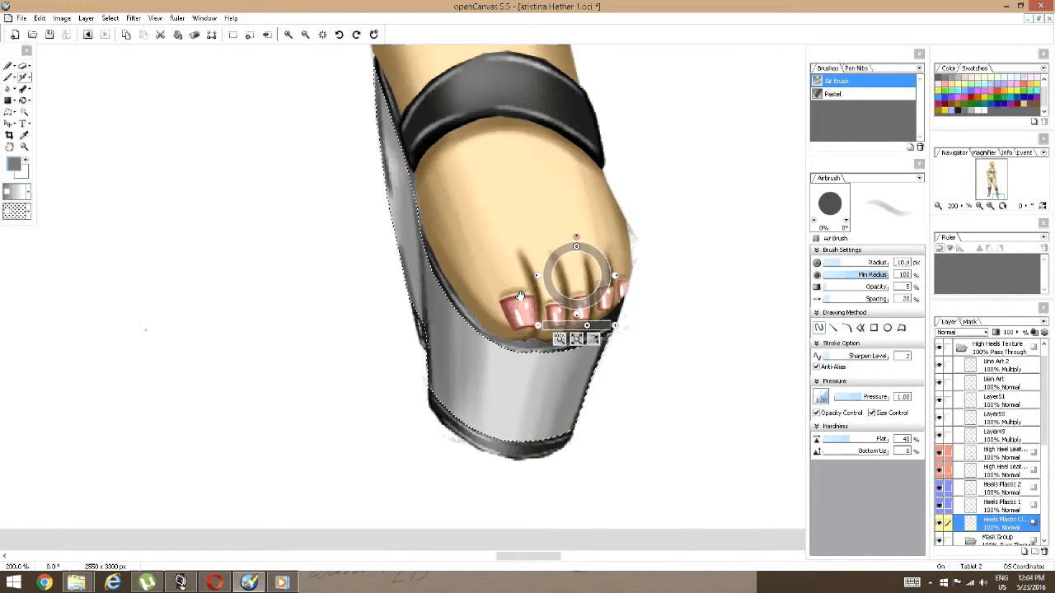
pyautogui.click(997, 418)
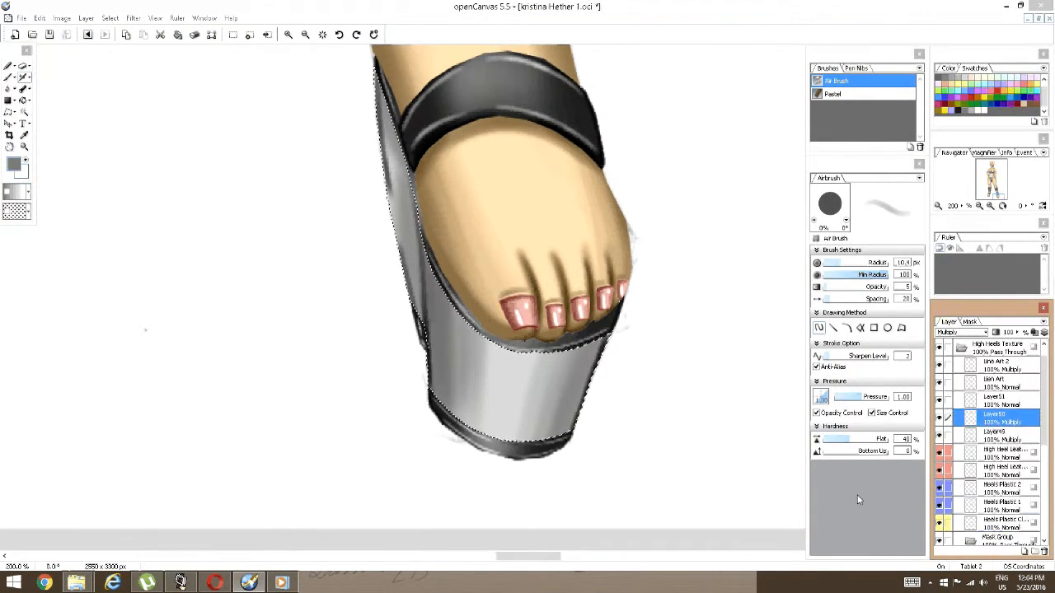
pyautogui.moveTo(434, 280); pyautogui.dragTo(442, 436)
pyautogui.moveTo(437, 362); pyautogui.dragTo(433, 428)
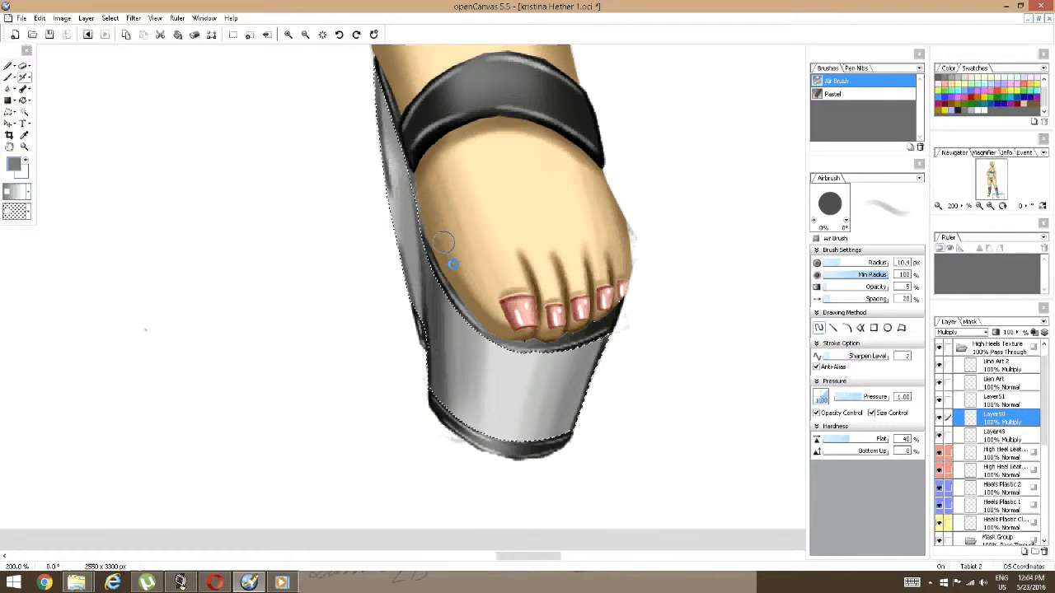
pyautogui.moveTo(598, 344)
pyautogui.mouseDown()
pyautogui.moveTo(552, 459)
pyautogui.moveTo(565, 421)
pyautogui.mouseUp()
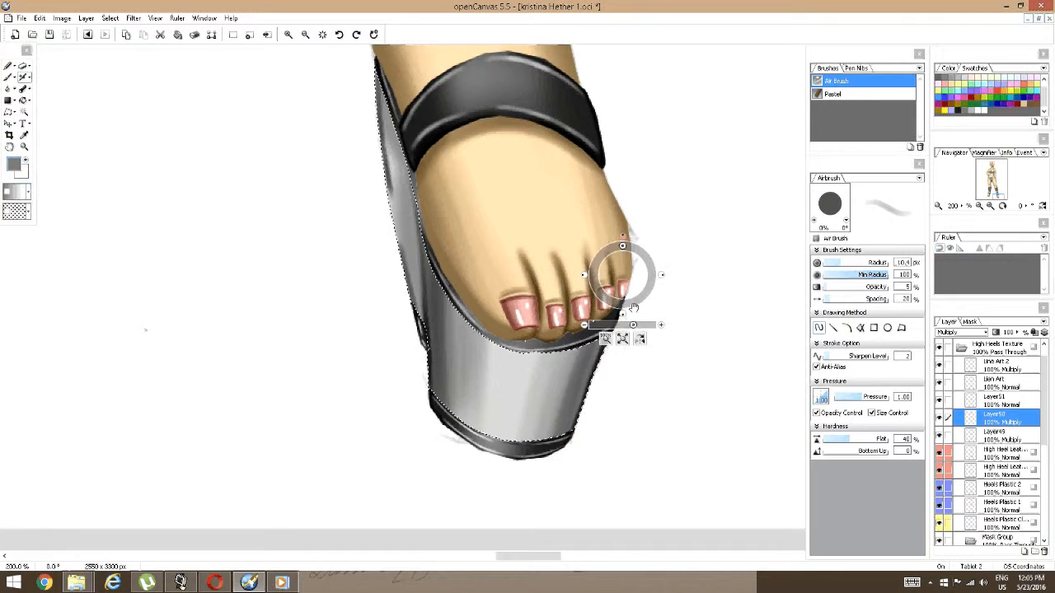
pyautogui.moveTo(618, 275); pyautogui.dragTo(643, 437)
pyautogui.moveTo(426, 380)
pyautogui.mouseDown()
pyautogui.moveTo(438, 334)
pyautogui.moveTo(396, 243)
pyautogui.mouseUp()
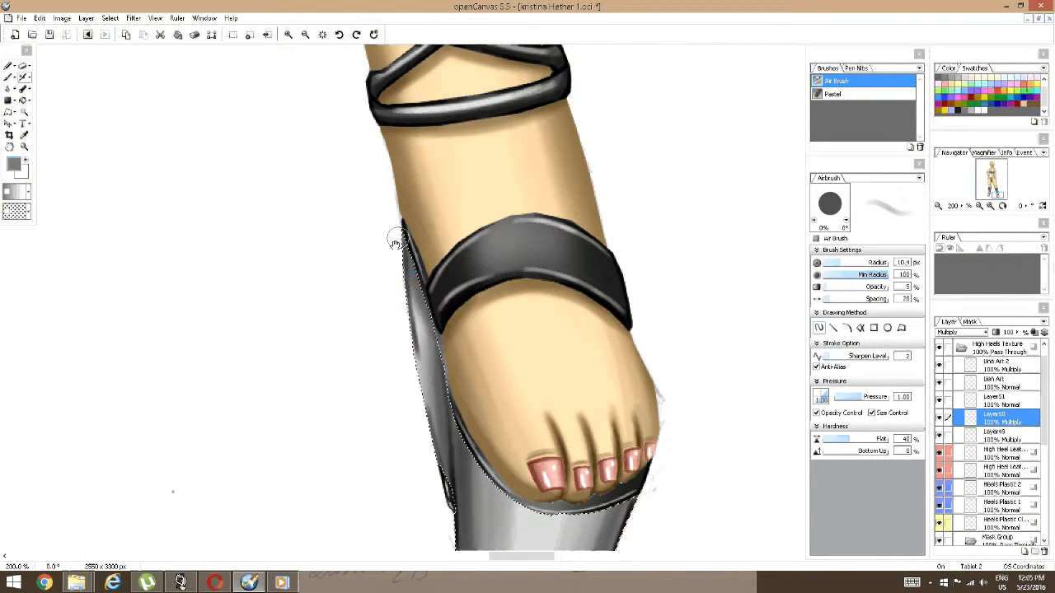
# On Layer50, deepen the gray Airbrush shading on the side-facing shoe's clear platform and along its heel.
pyautogui.moveTo(203, 474); pyautogui.dragTo(718, 369)
pyautogui.moveTo(306, 172)
pyautogui.mouseDown()
pyautogui.moveTo(409, 311)
pyautogui.moveTo(389, 423)
pyautogui.moveTo(373, 401)
pyautogui.moveTo(382, 331)
pyautogui.moveTo(521, 321)
pyautogui.mouseUp()
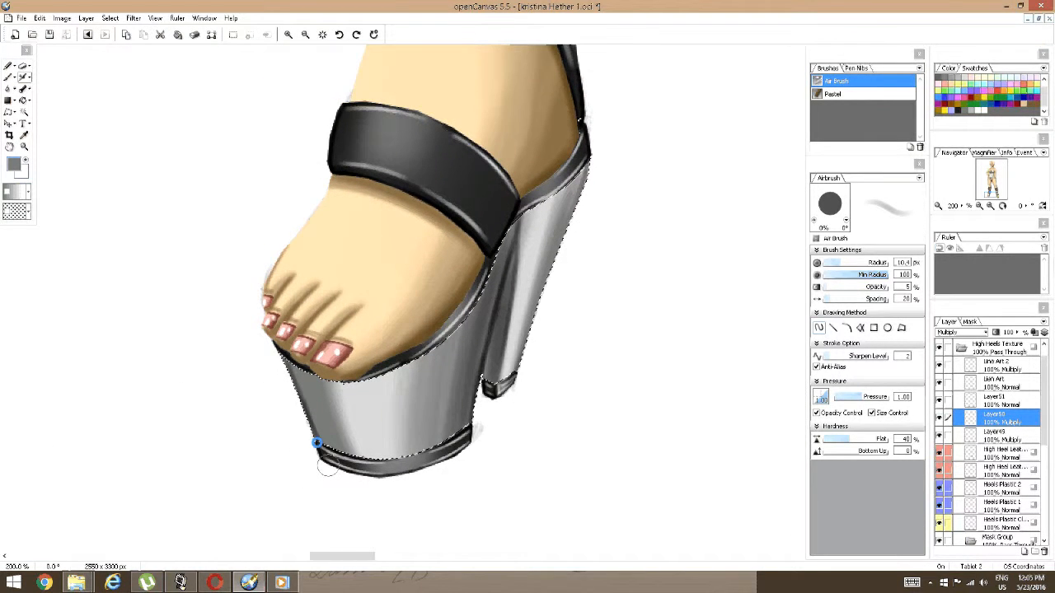
pyautogui.moveTo(321, 439); pyautogui.dragTo(298, 372)
pyautogui.moveTo(470, 290)
pyautogui.mouseDown()
pyautogui.moveTo(400, 386)
pyautogui.moveTo(365, 373)
pyautogui.mouseUp()
pyautogui.moveTo(407, 467)
pyautogui.mouseDown()
pyautogui.moveTo(444, 404)
pyautogui.moveTo(476, 253)
pyautogui.mouseUp()
pyautogui.moveTo(418, 303); pyautogui.dragTo(486, 246)
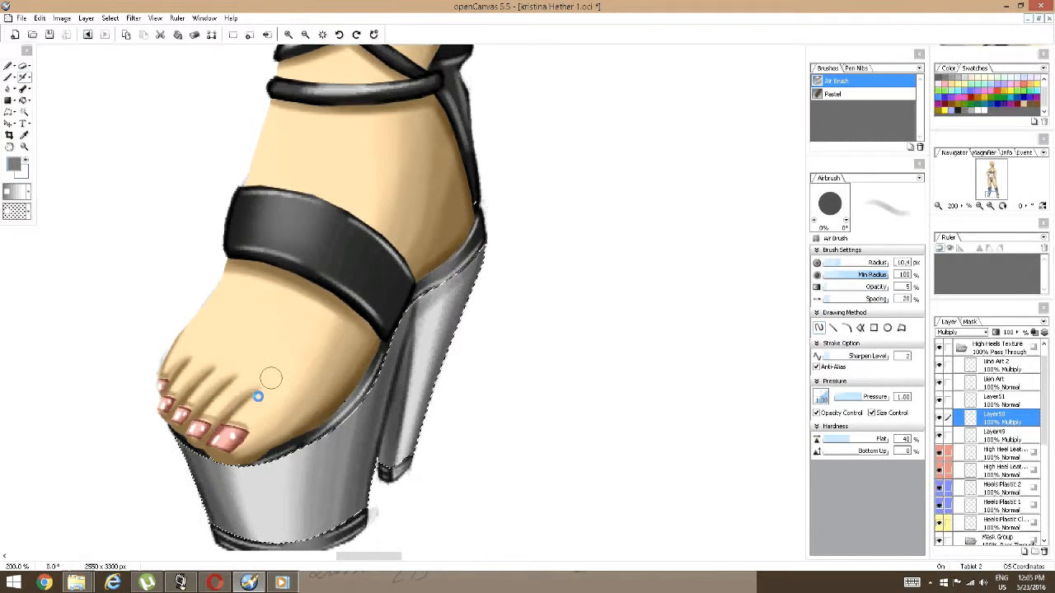
pyautogui.moveTo(206, 458)
pyautogui.mouseDown()
pyautogui.moveTo(241, 468)
pyautogui.moveTo(309, 455)
pyautogui.moveTo(322, 405)
pyautogui.moveTo(330, 441)
pyautogui.mouseUp()
# Darken the edges of the front-facing shoe's clear platform with more gray Airbrush strokes.
pyautogui.press('space')
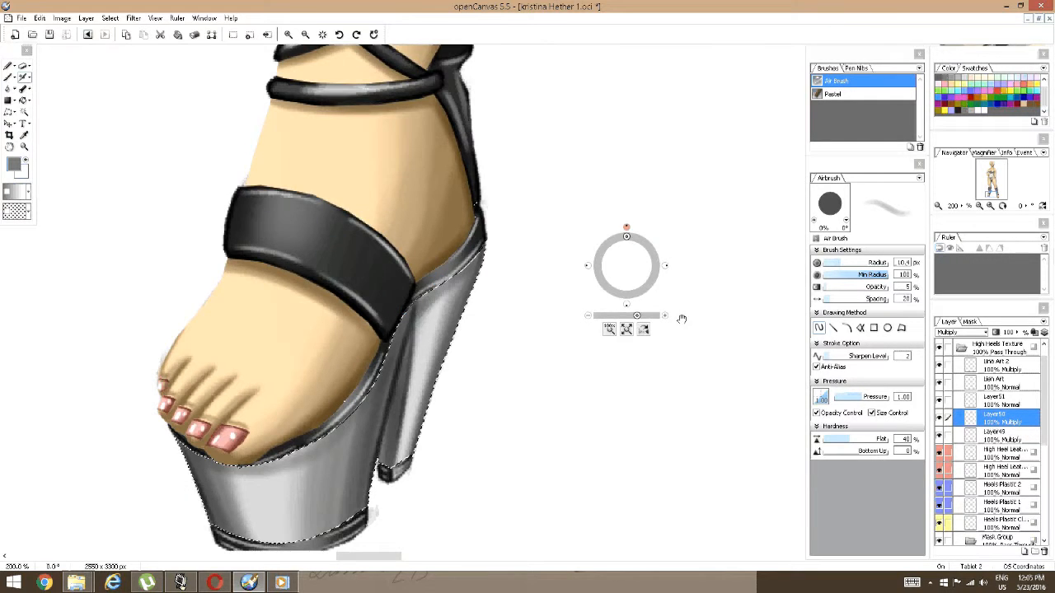
pyautogui.moveTo(681, 320); pyautogui.dragTo(261, 291)
pyautogui.moveTo(443, 255); pyautogui.dragTo(140, 191)
pyautogui.moveTo(636, 238); pyautogui.dragTo(647, 245)
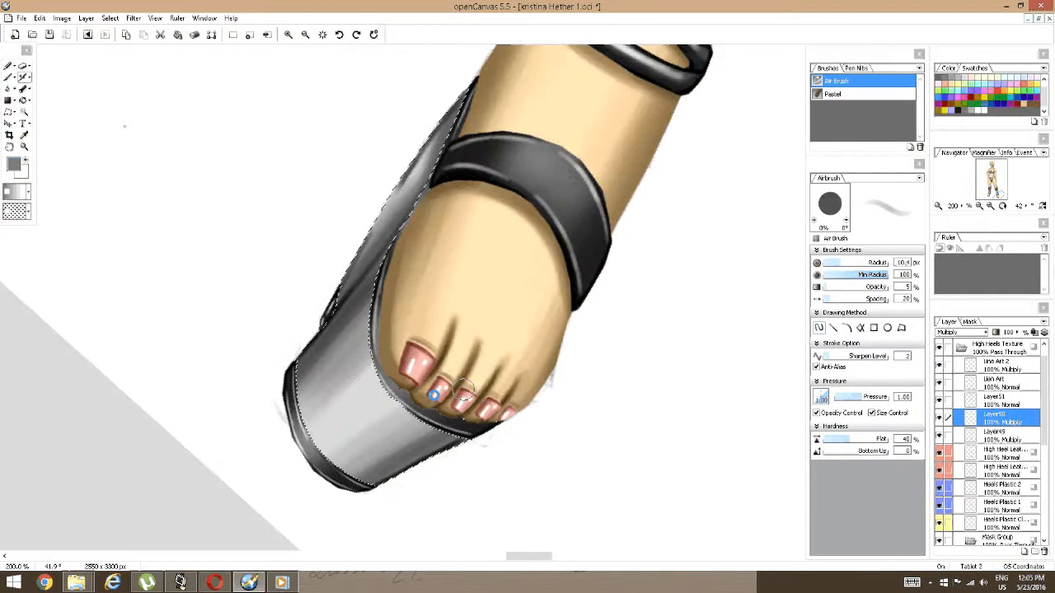
pyautogui.moveTo(470, 431)
pyautogui.mouseDown()
pyautogui.moveTo(383, 391)
pyautogui.moveTo(371, 280)
pyautogui.moveTo(390, 216)
pyautogui.moveTo(452, 111)
pyautogui.mouseUp()
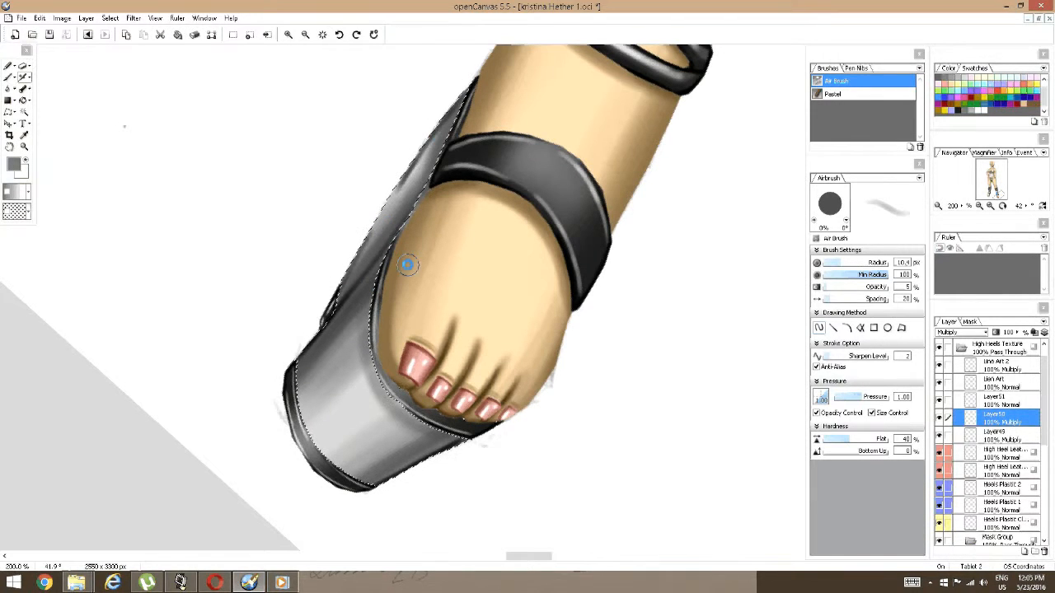
pyautogui.scroll(-4, 421, 263)
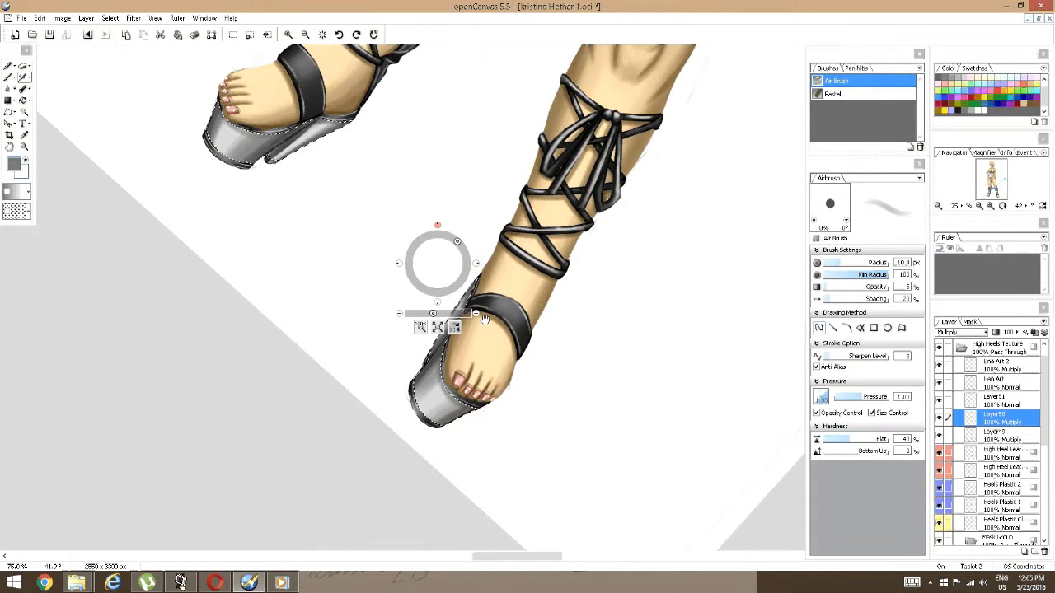
pyautogui.click(439, 226)
pyautogui.scroll(2, 503, 223)
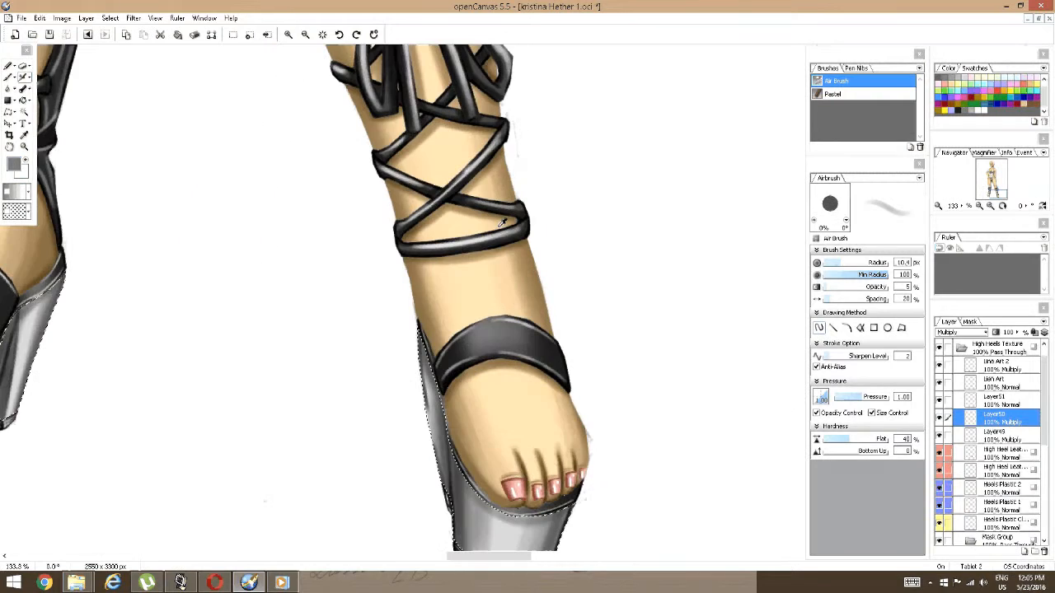
pyautogui.moveTo(503, 223); pyautogui.dragTo(408, 220)
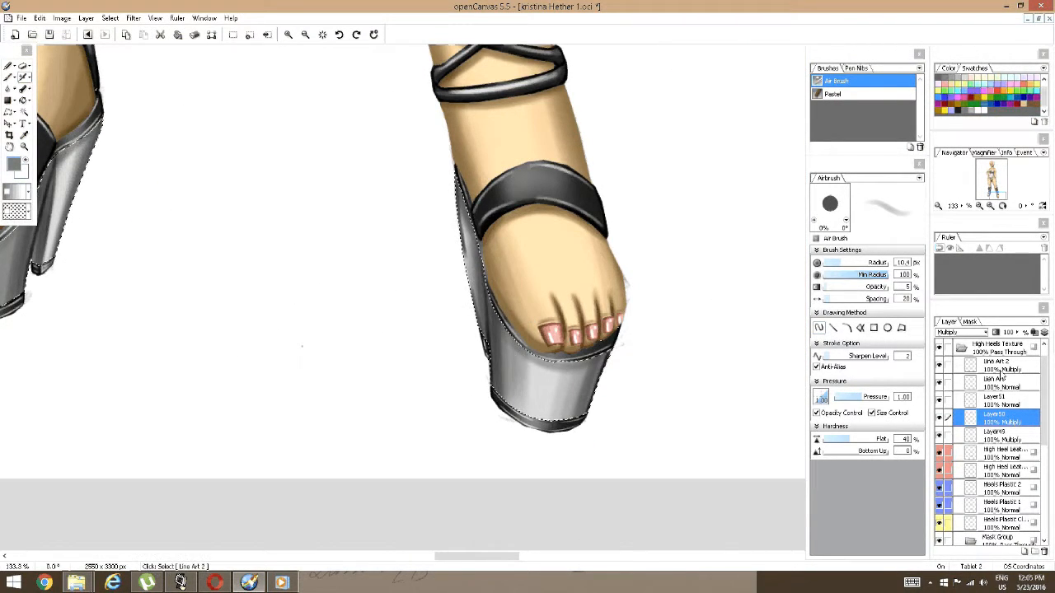
# On Layer51, prepare a white Airbrush with Flat hardness 0% and a radius of 43.8 px.
pyautogui.click(997, 400)
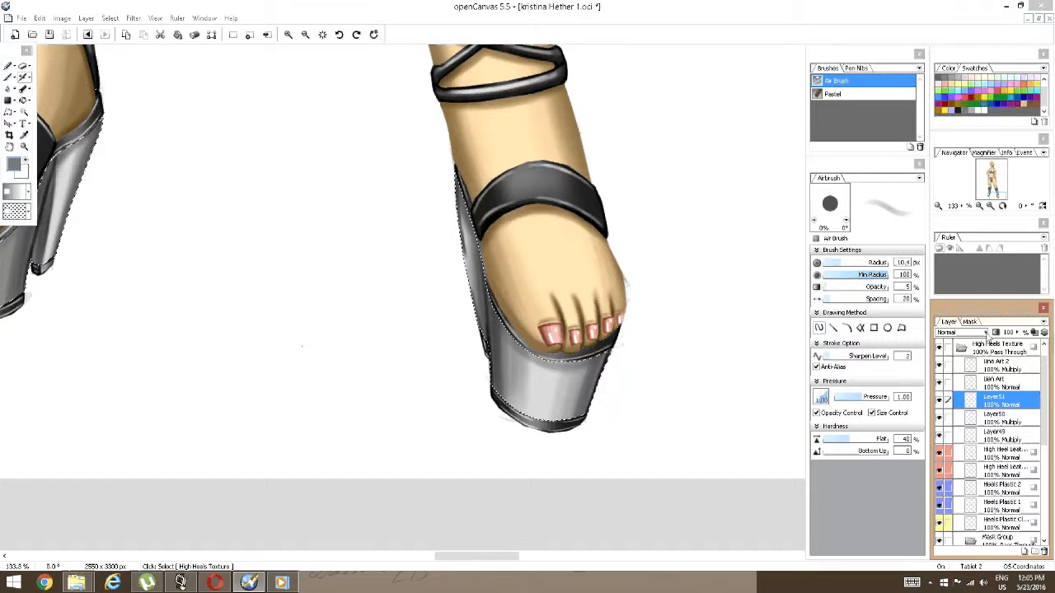
pyautogui.click(984, 118)
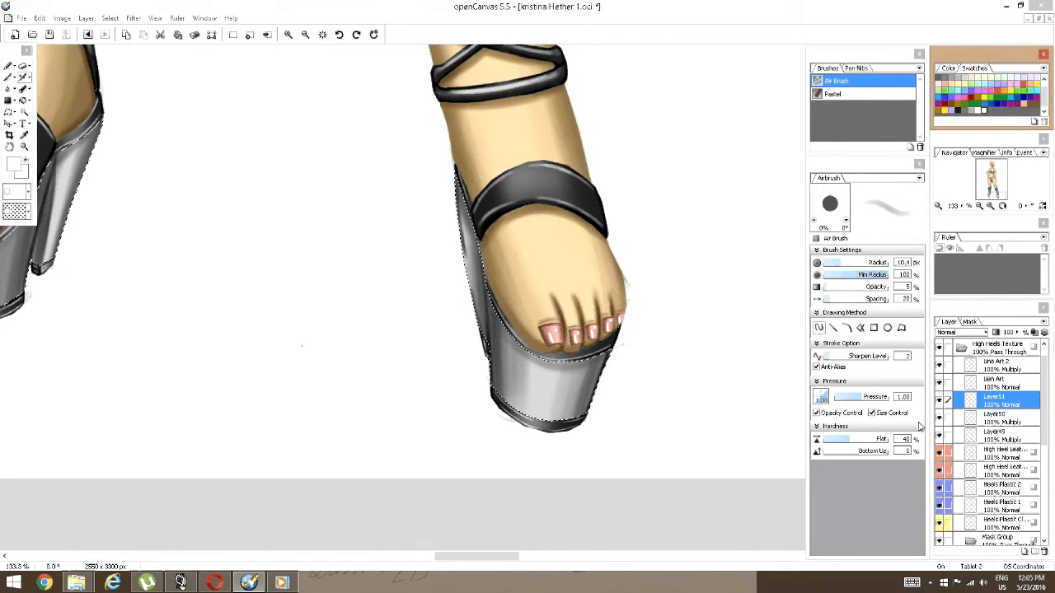
pyautogui.moveTo(848, 438); pyautogui.dragTo(812, 439)
pyautogui.press(']')
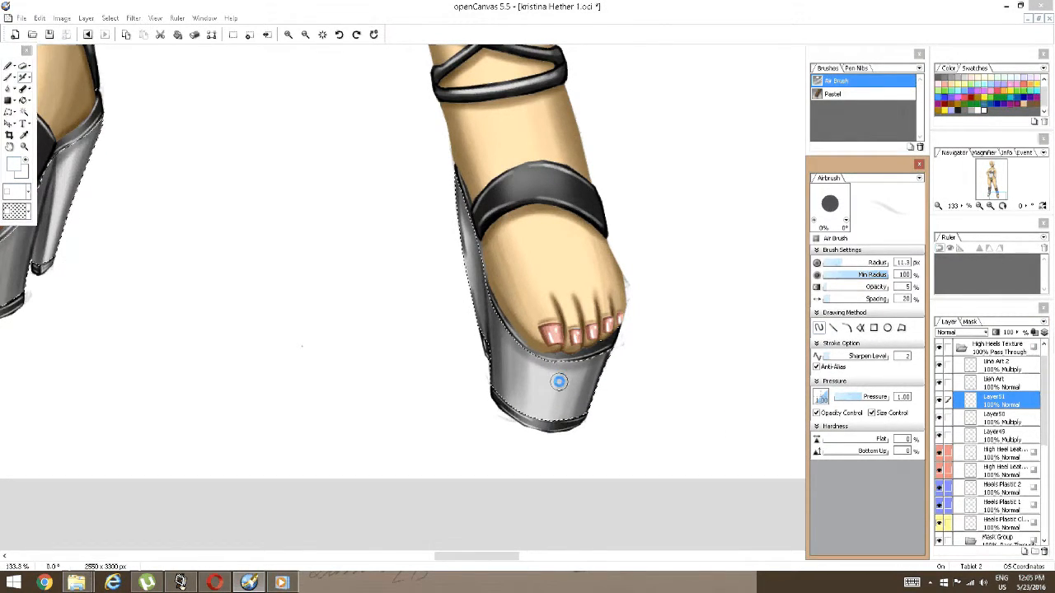
pyautogui.press(']')
pyautogui.press(']')
pyautogui.press(']')
pyautogui.press(']')
pyautogui.press(']')
pyautogui.press(']')
pyautogui.press(']')
pyautogui.press(']')
pyautogui.press(']')
pyautogui.press(']')
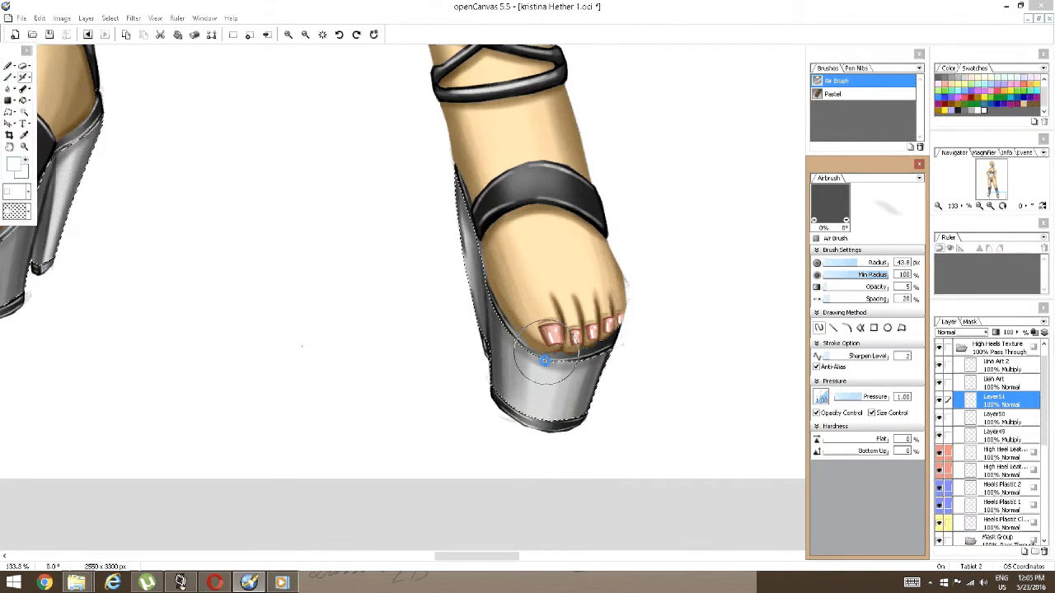
# Set the Airbrush opacity to 10% and brush a soft white glow over the middle of both clear platforms.
pyautogui.moveTo(534, 403); pyautogui.dragTo(647, 516)
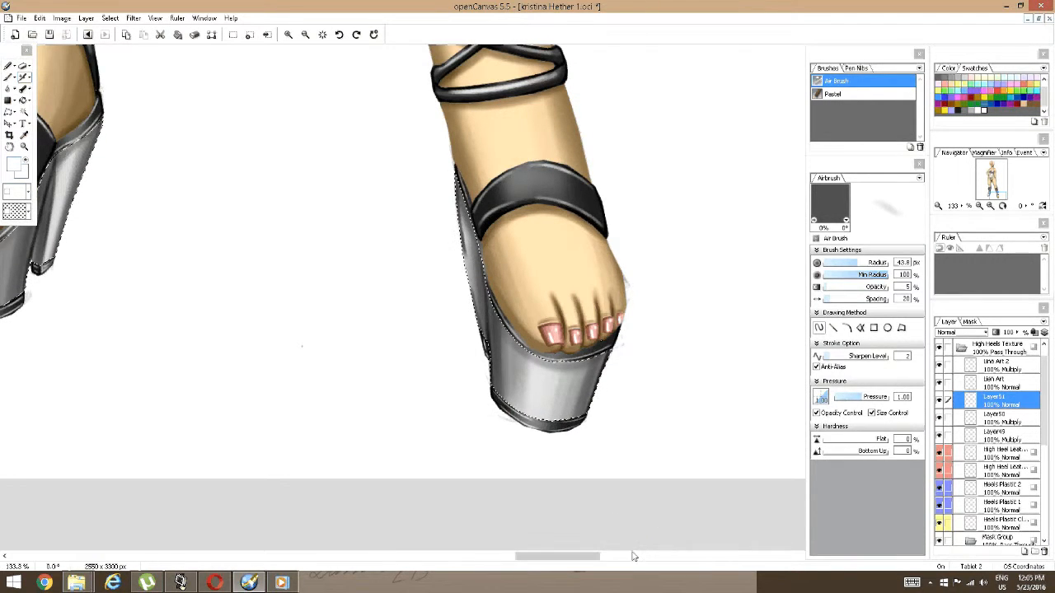
pyautogui.click(913, 287)
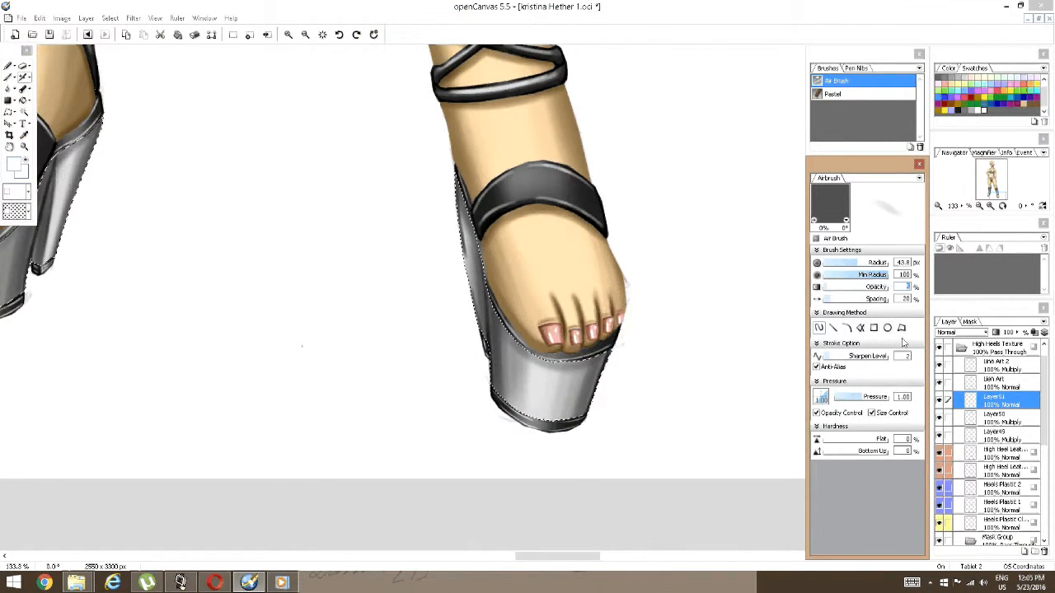
pyautogui.write('10')
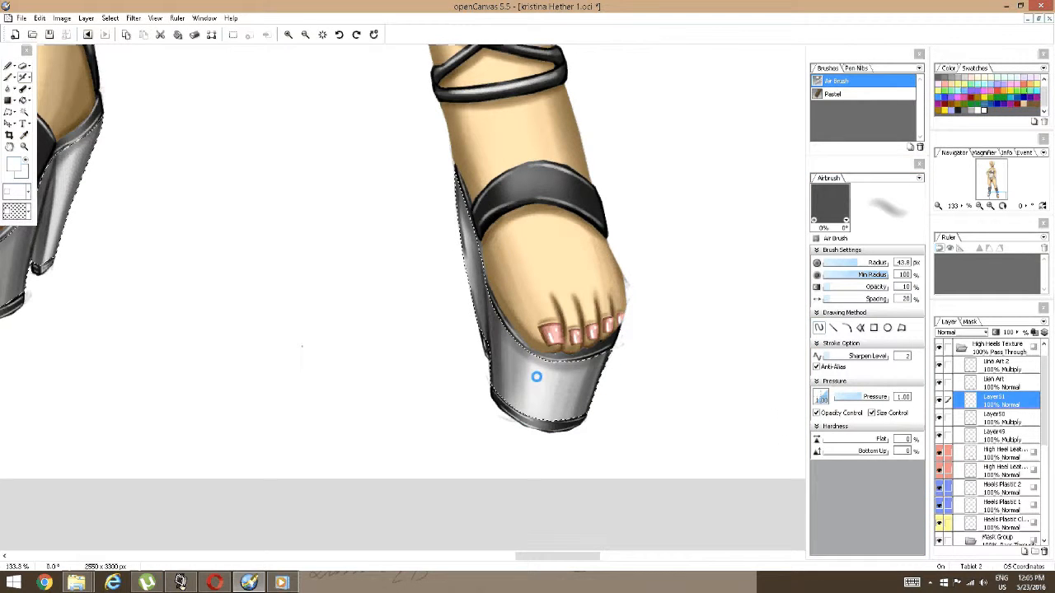
pyautogui.moveTo(536, 377)
pyautogui.mouseDown()
pyautogui.moveTo(549, 419)
pyautogui.moveTo(595, 426)
pyautogui.mouseUp()
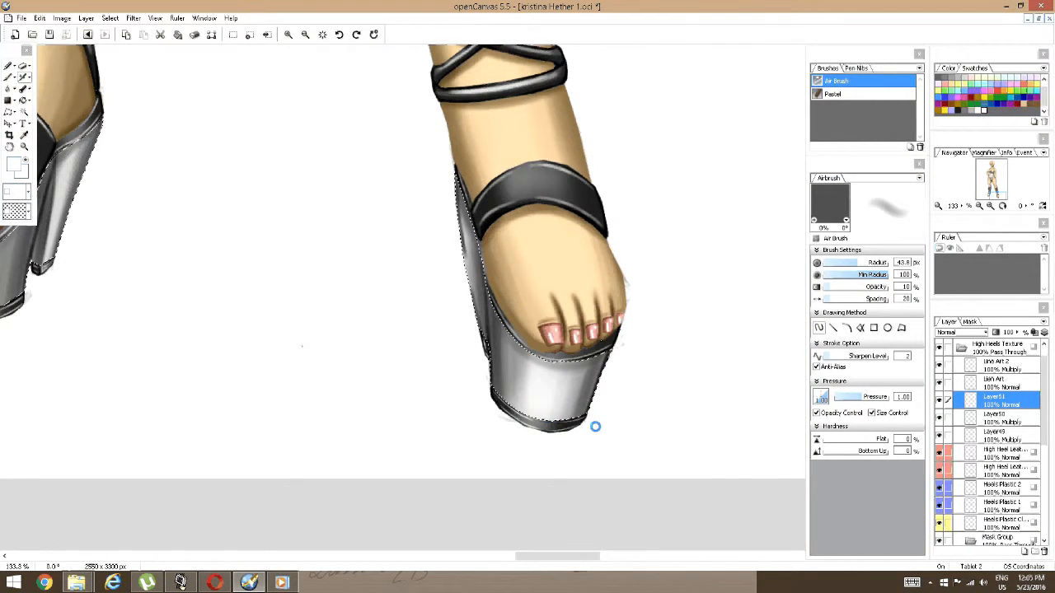
pyautogui.press('space')
pyautogui.moveTo(425, 394); pyautogui.dragTo(793, 477)
pyautogui.moveTo(311, 373); pyautogui.dragTo(341, 376)
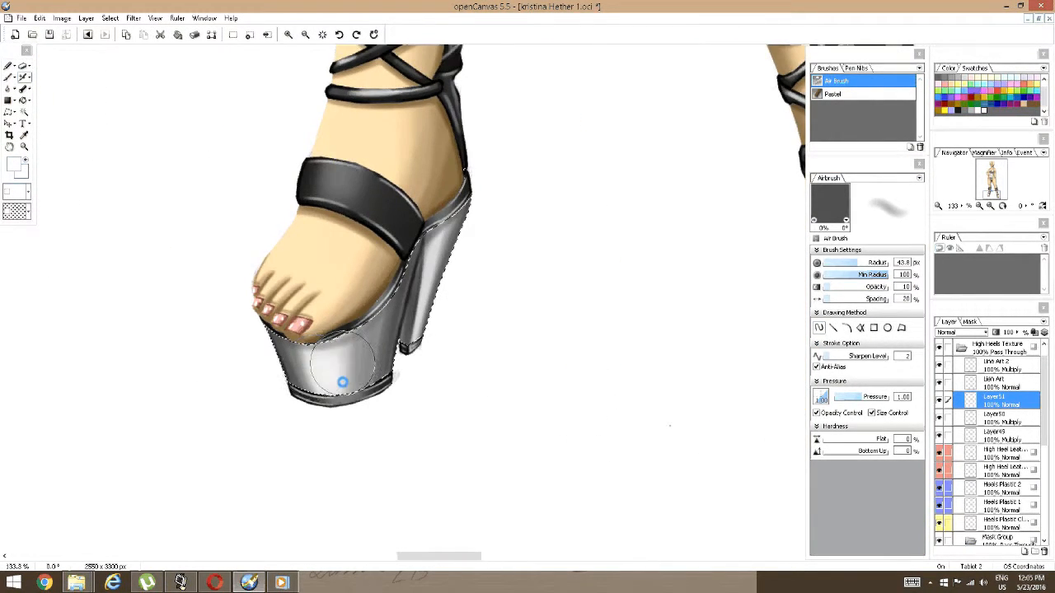
# Add a new layer above Layer51 in Overlay mode and set the Airbrush opacity to 40% with a smaller radius.
pyautogui.moveTo(513, 378); pyautogui.dragTo(149, 333)
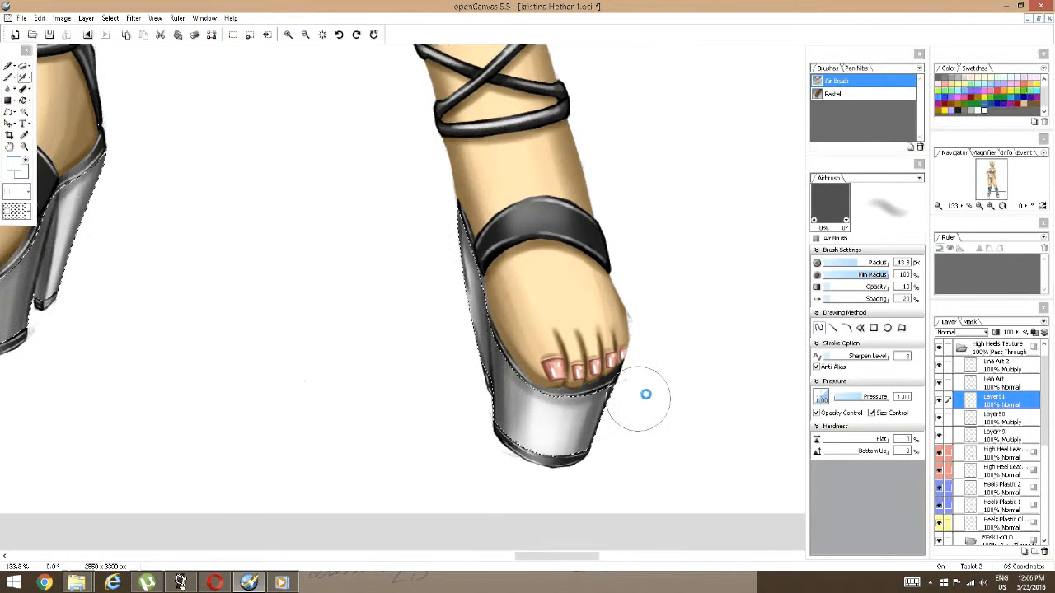
pyautogui.press('[')
pyautogui.press('[')
pyautogui.press('[')
pyautogui.press('[')
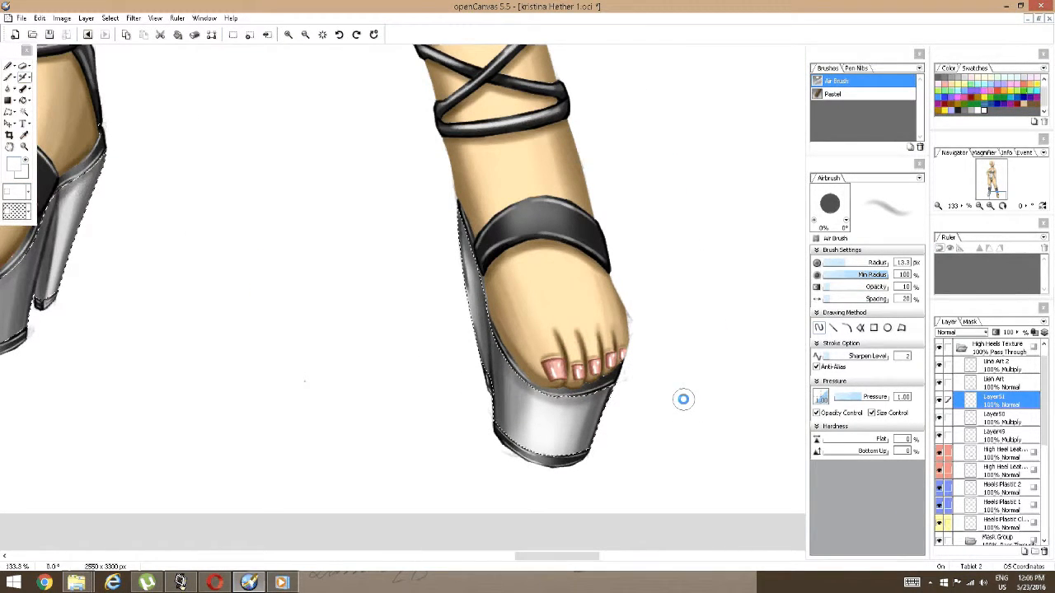
pyautogui.click(1045, 549)
pyautogui.click(984, 333)
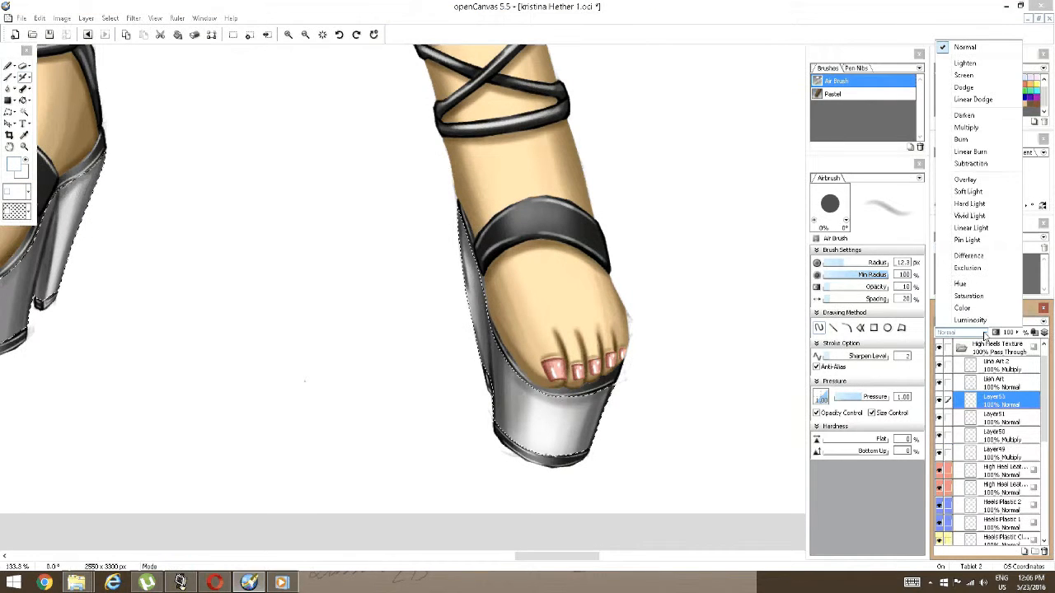
pyautogui.click(965, 178)
pyautogui.moveTo(899, 287); pyautogui.dragTo(926, 288)
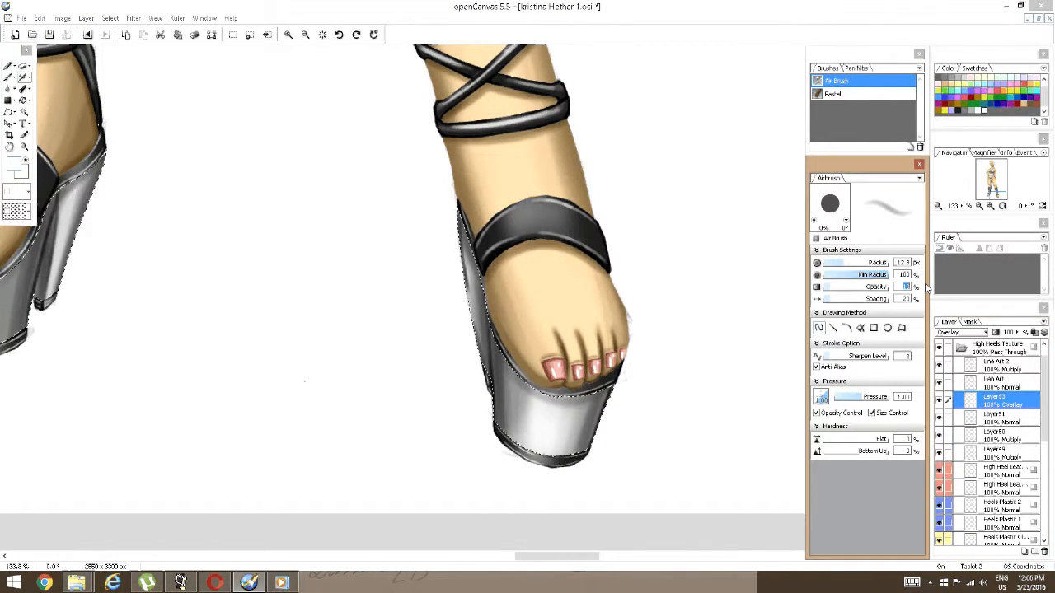
pyautogui.write('4')
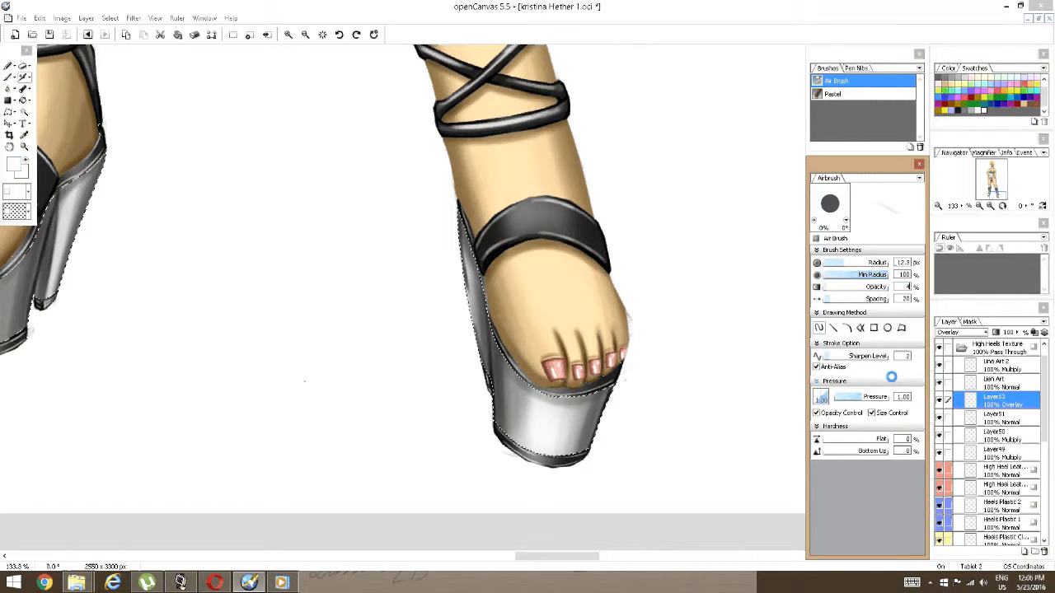
pyautogui.write('0')
# Reduce the Airbrush radius to 9.5 px and paint vertical white highlights down the front-facing shoe's clear platform.
pyautogui.press('[')
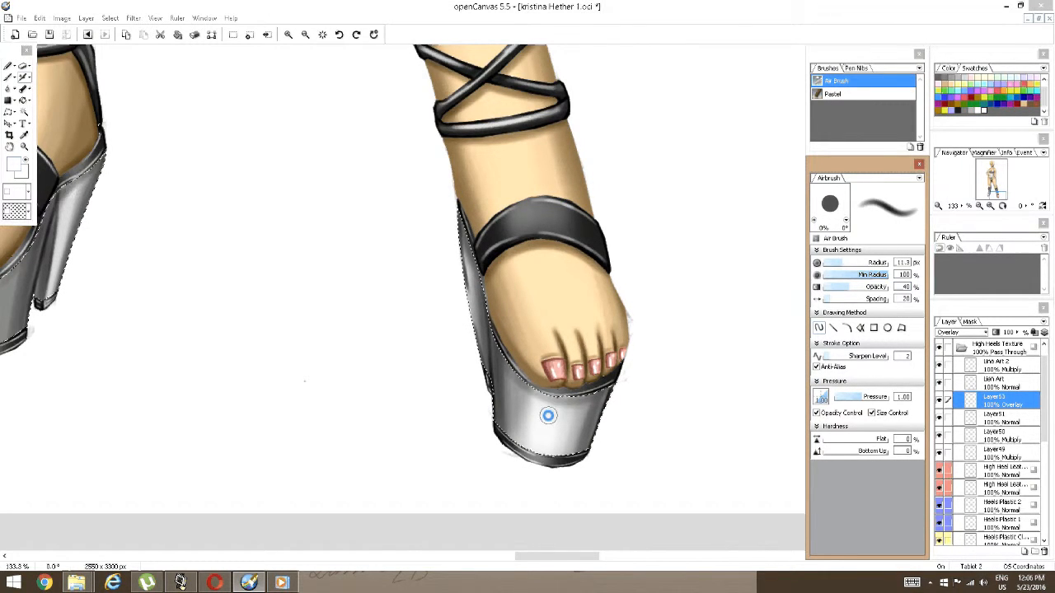
pyautogui.press('[')
pyautogui.press('[')
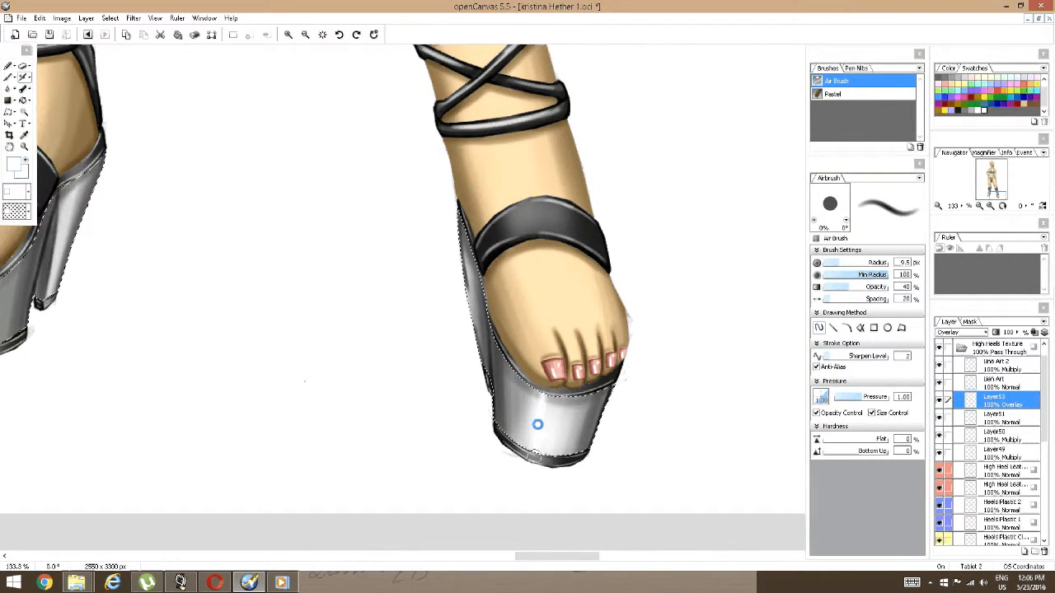
pyautogui.moveTo(537, 424)
pyautogui.mouseDown()
pyautogui.moveTo(543, 392)
pyautogui.moveTo(568, 441)
pyautogui.moveTo(576, 403)
pyautogui.moveTo(564, 450)
pyautogui.moveTo(599, 440)
pyautogui.moveTo(505, 427)
pyautogui.moveTo(506, 348)
pyautogui.mouseUp()
# Reduce the Airbrush radius to 5.2 px and try thin highlights on the front-facing shoe's heel, undoing the stray strokes.
pyautogui.press('[')
pyautogui.press('[')
pyautogui.press('[')
pyautogui.press('[')
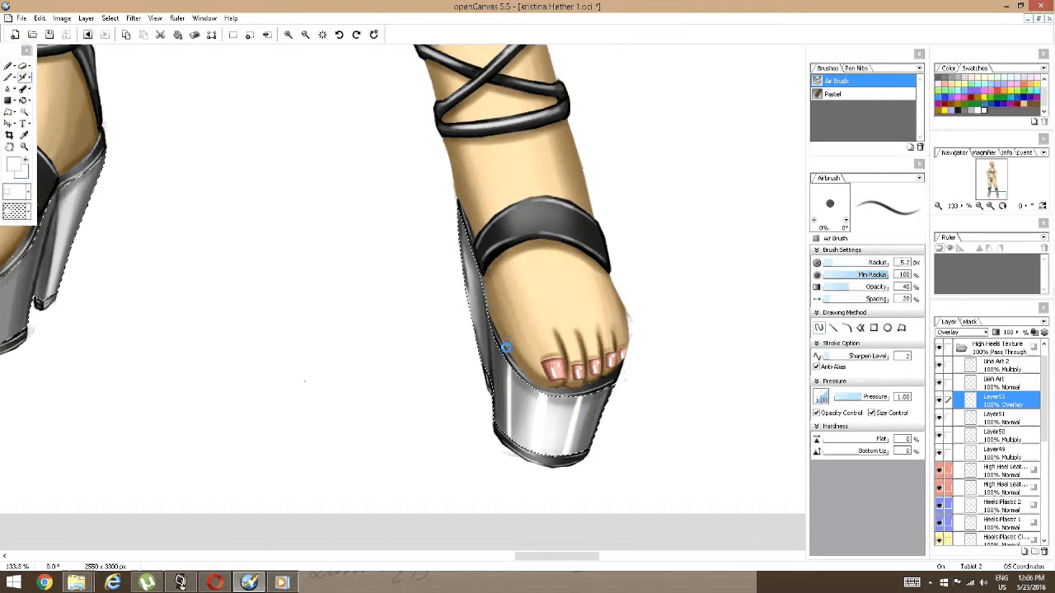
pyautogui.moveTo(460, 264)
pyautogui.mouseDown()
pyautogui.moveTo(529, 332)
pyautogui.moveTo(592, 338)
pyautogui.moveTo(615, 421)
pyautogui.mouseUp()
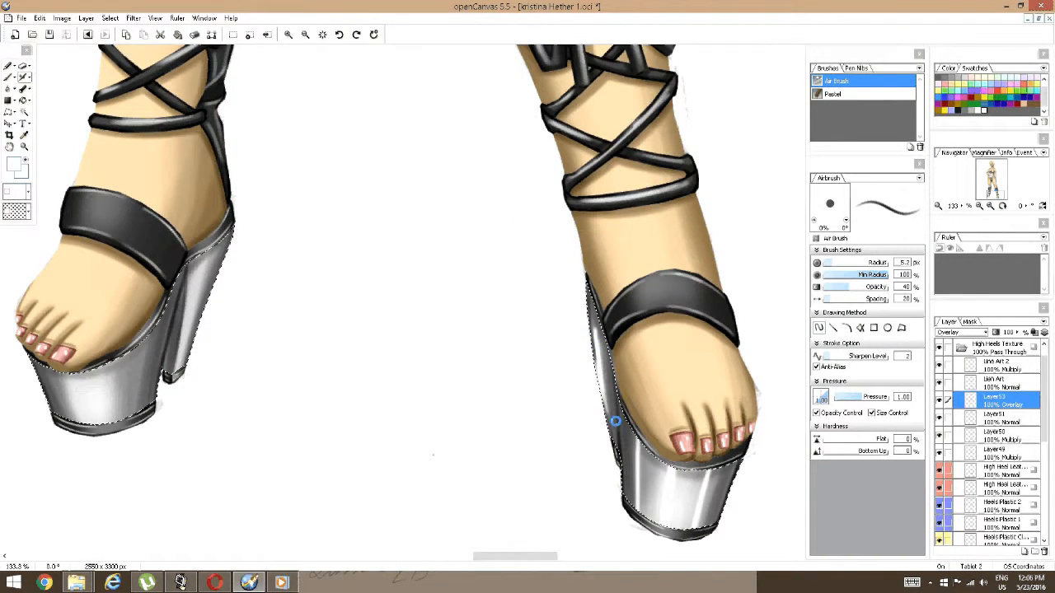
pyautogui.hotkey('ctrl', 'z')
pyautogui.moveTo(590, 289)
pyautogui.mouseDown()
pyautogui.moveTo(605, 401)
pyautogui.moveTo(590, 288)
pyautogui.moveTo(596, 333)
pyautogui.moveTo(594, 323)
pyautogui.mouseUp()
pyautogui.hotkey('ctrl', 'z')
# Paint thin white highlights along the front-facing shoe's heel and the edges of its clear platform.
pyautogui.scroll(1, 596, 332)
pyautogui.press('space')
pyautogui.moveTo(693, 400)
pyautogui.mouseDown()
pyautogui.moveTo(608, 320)
pyautogui.moveTo(587, 329)
pyautogui.moveTo(479, 486)
pyautogui.mouseUp()
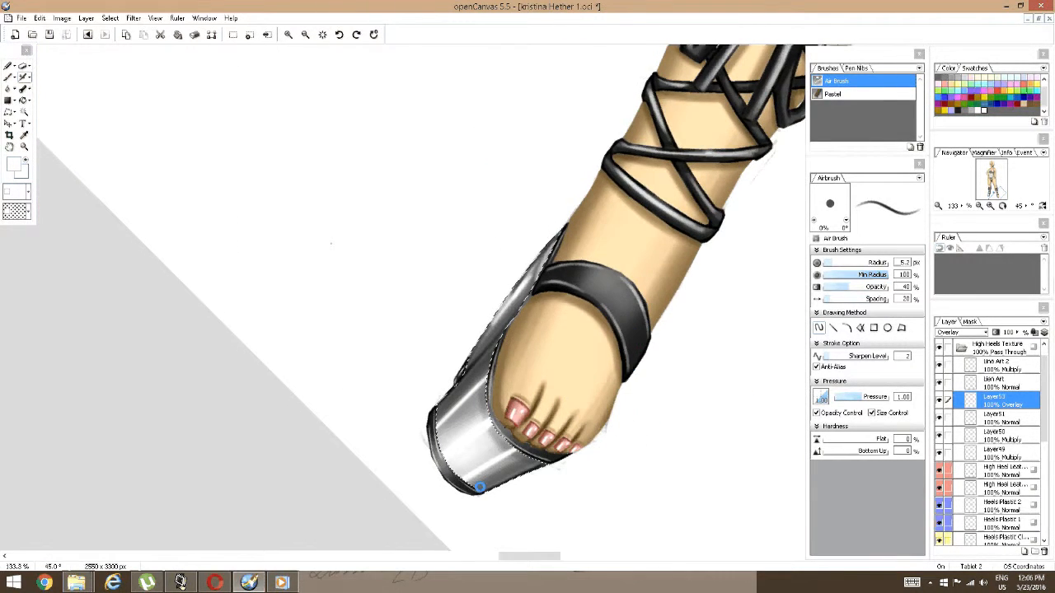
pyautogui.click(483, 419)
pyautogui.moveTo(543, 461)
pyautogui.mouseDown()
pyautogui.moveTo(485, 384)
pyautogui.moveTo(490, 404)
pyautogui.moveTo(504, 330)
pyautogui.mouseUp()
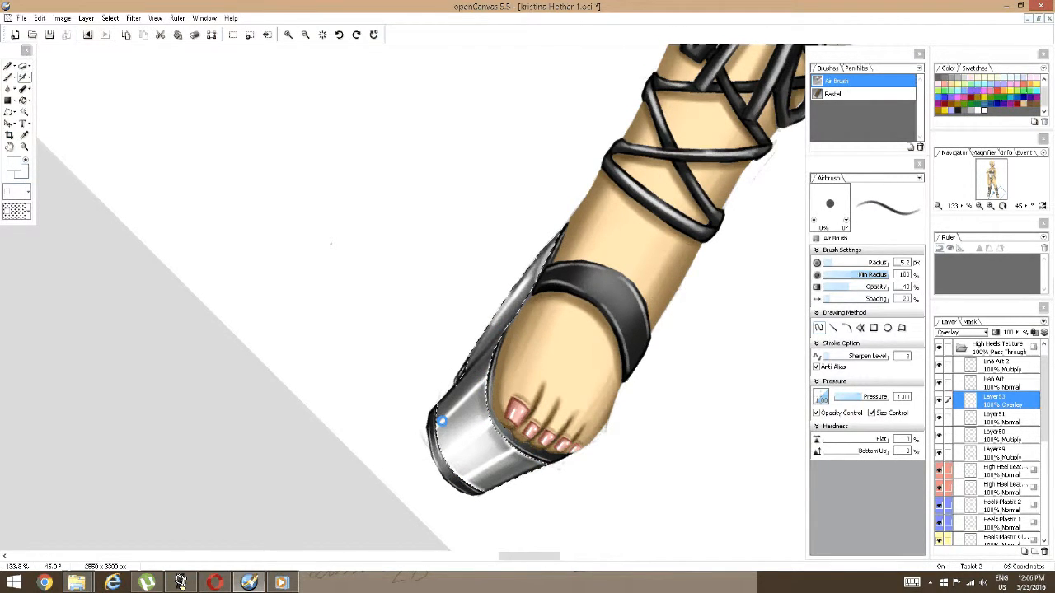
pyautogui.press('space')
pyautogui.moveTo(652, 435); pyautogui.dragTo(792, 490)
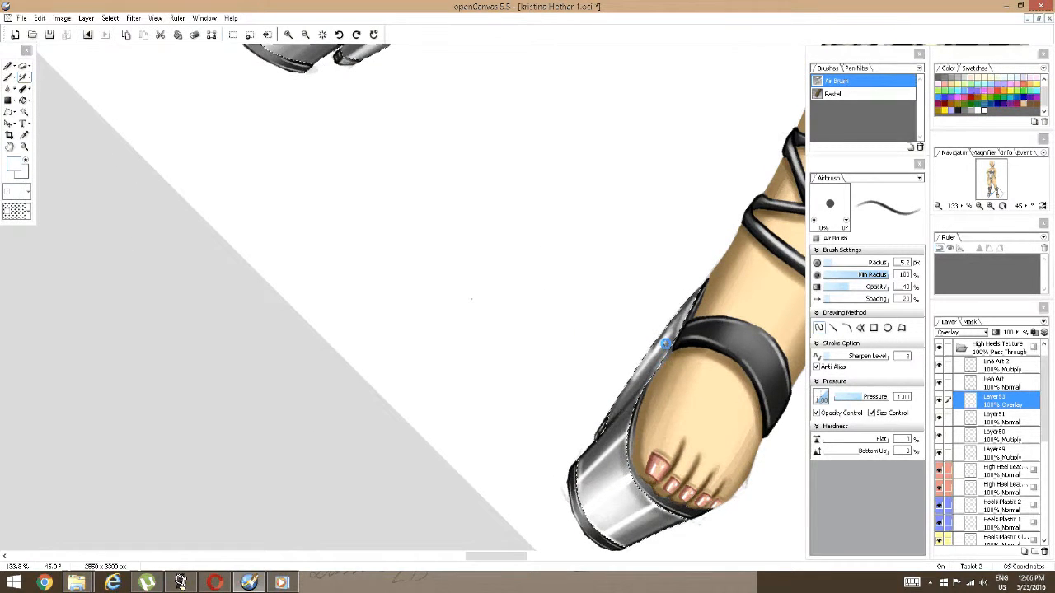
# Increase the Airbrush radius to 6.9 px and paint vertical white highlights on the side-facing shoe's clear platform.
pyautogui.press('space')
pyautogui.moveTo(595, 407); pyautogui.dragTo(760, 495)
pyautogui.moveTo(686, 355); pyautogui.dragTo(728, 464)
pyautogui.moveTo(618, 206); pyautogui.dragTo(623, 320)
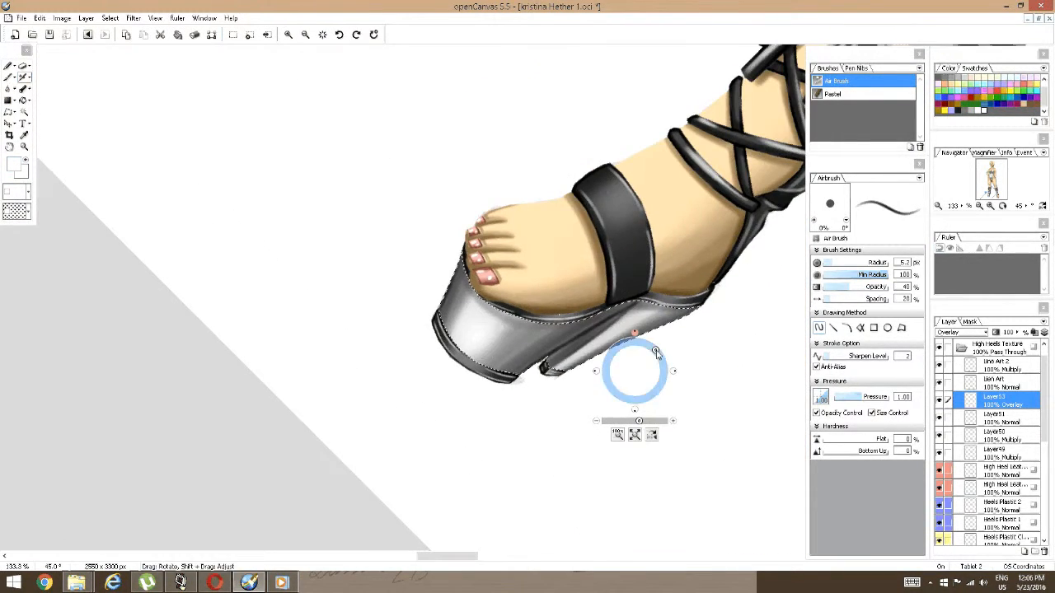
pyautogui.moveTo(656, 351); pyautogui.dragTo(473, 376)
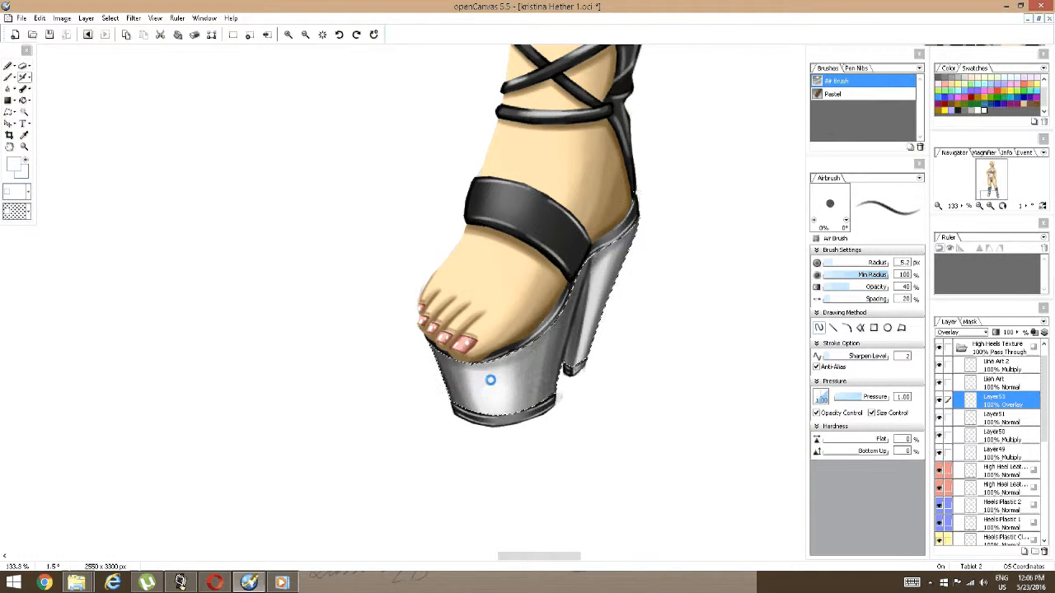
pyautogui.press(']')
pyautogui.press(']')
pyautogui.press(']')
pyautogui.moveTo(465, 362)
pyautogui.mouseDown()
pyautogui.moveTo(481, 423)
pyautogui.moveTo(513, 367)
pyautogui.moveTo(486, 346)
pyautogui.mouseUp()
# Paint long white highlights down the side-facing shoe's heel from the insole toward the tip.
pyautogui.moveTo(600, 259)
pyautogui.mouseDown()
pyautogui.moveTo(556, 325)
pyautogui.moveTo(538, 405)
pyautogui.moveTo(550, 356)
pyautogui.moveTo(575, 341)
pyautogui.mouseUp()
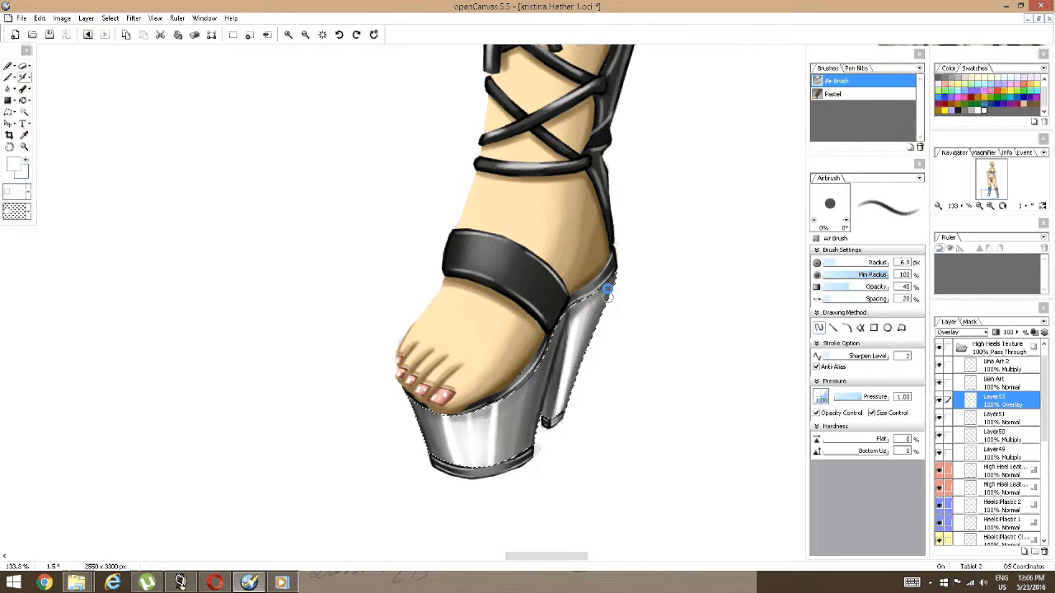
pyautogui.moveTo(607, 290)
pyautogui.mouseDown()
pyautogui.moveTo(590, 291)
pyautogui.moveTo(608, 307)
pyautogui.moveTo(583, 326)
pyautogui.moveTo(594, 348)
pyautogui.mouseUp()
pyautogui.moveTo(540, 408); pyautogui.dragTo(457, 331)
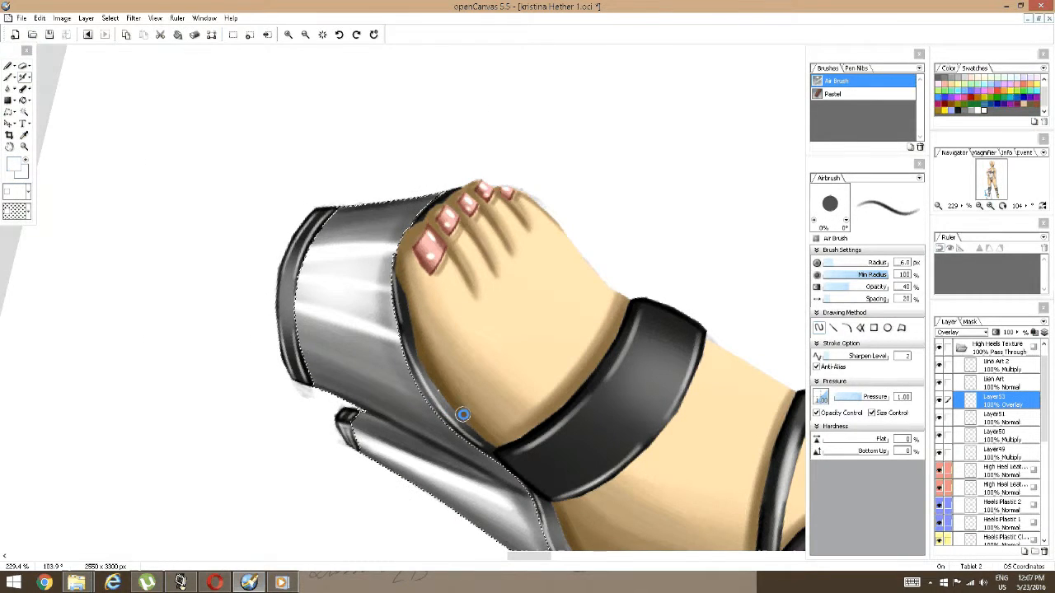
# Reduce the Airbrush radius to 4.4 px and add fine white highlights along the side-facing shoe's platform edges and upper heel.
pyautogui.press('[')
pyautogui.moveTo(523, 488)
pyautogui.mouseDown()
pyautogui.moveTo(473, 452)
pyautogui.moveTo(424, 389)
pyautogui.mouseUp()
pyautogui.moveTo(477, 446)
pyautogui.mouseDown()
pyautogui.moveTo(432, 399)
pyautogui.moveTo(412, 354)
pyautogui.moveTo(449, 421)
pyautogui.moveTo(519, 480)
pyautogui.moveTo(429, 406)
pyautogui.moveTo(438, 409)
pyautogui.moveTo(404, 355)
pyautogui.mouseUp()
pyautogui.moveTo(412, 306); pyautogui.dragTo(496, 383)
pyautogui.moveTo(501, 460)
pyautogui.mouseDown()
pyautogui.moveTo(478, 352)
pyautogui.moveTo(495, 303)
pyautogui.mouseUp()
pyautogui.moveTo(403, 412)
pyautogui.mouseDown()
pyautogui.moveTo(400, 461)
pyautogui.moveTo(384, 365)
pyautogui.moveTo(423, 284)
pyautogui.mouseUp()
pyautogui.moveTo(655, 454); pyautogui.dragTo(532, 301)
pyautogui.moveTo(578, 390); pyautogui.dragTo(573, 401)
pyautogui.moveTo(506, 502); pyautogui.dragTo(480, 415)
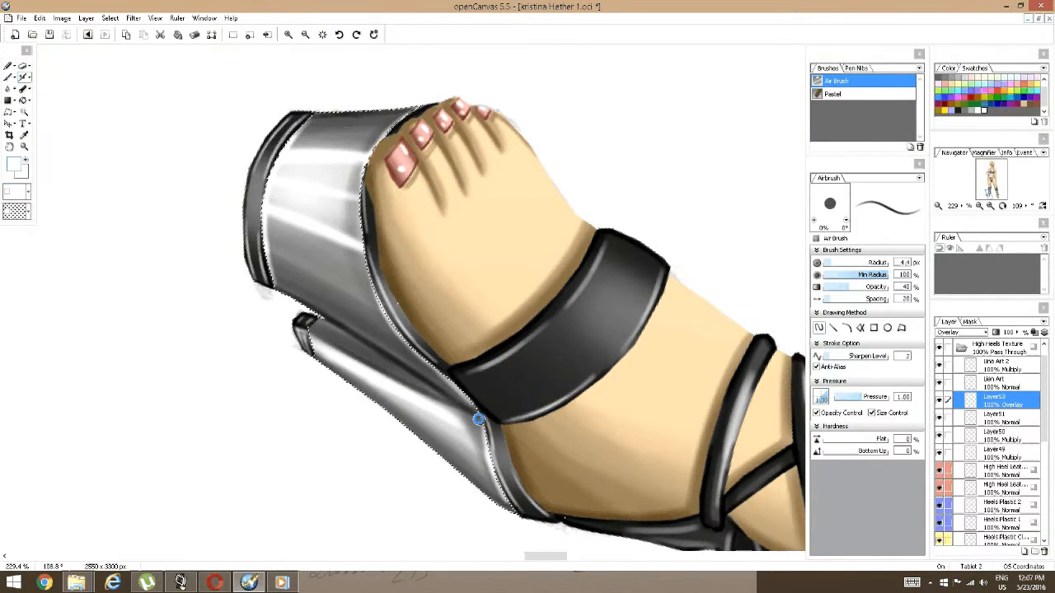
pyautogui.press('space')
pyautogui.press('space')
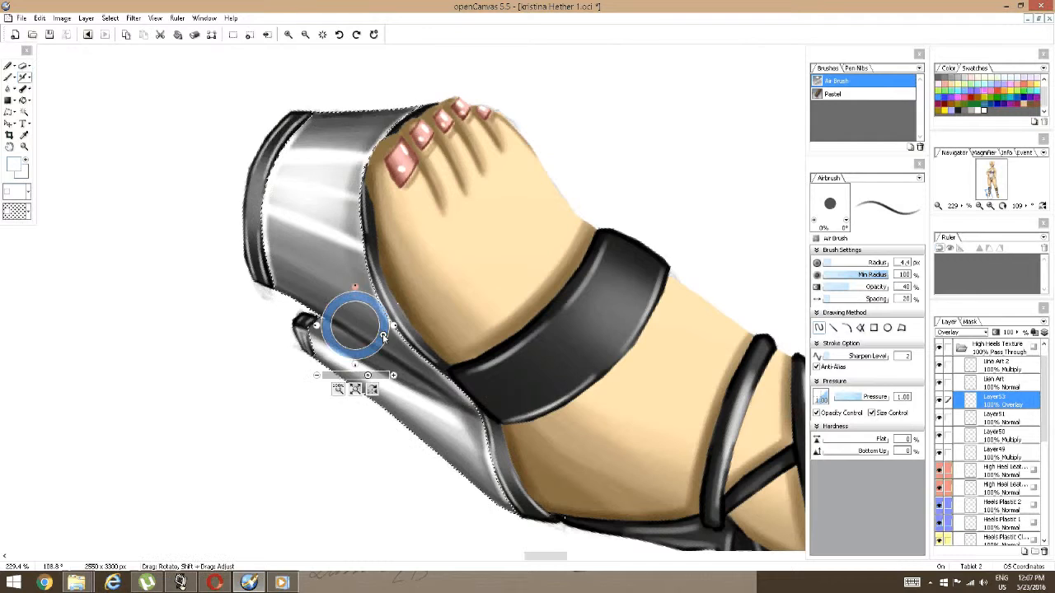
# Examine the highlights on both upright shoes together and look through the layer list.
pyautogui.moveTo(383, 337)
pyautogui.mouseDown()
pyautogui.moveTo(595, 362)
pyautogui.moveTo(622, 300)
pyautogui.mouseUp()
pyautogui.moveTo(593, 339)
pyautogui.mouseDown()
pyautogui.moveTo(624, 299)
pyautogui.moveTo(529, 303)
pyautogui.mouseUp()
pyautogui.scroll(-5, 545, 305)
pyautogui.press('space')
pyautogui.click(636, 258)
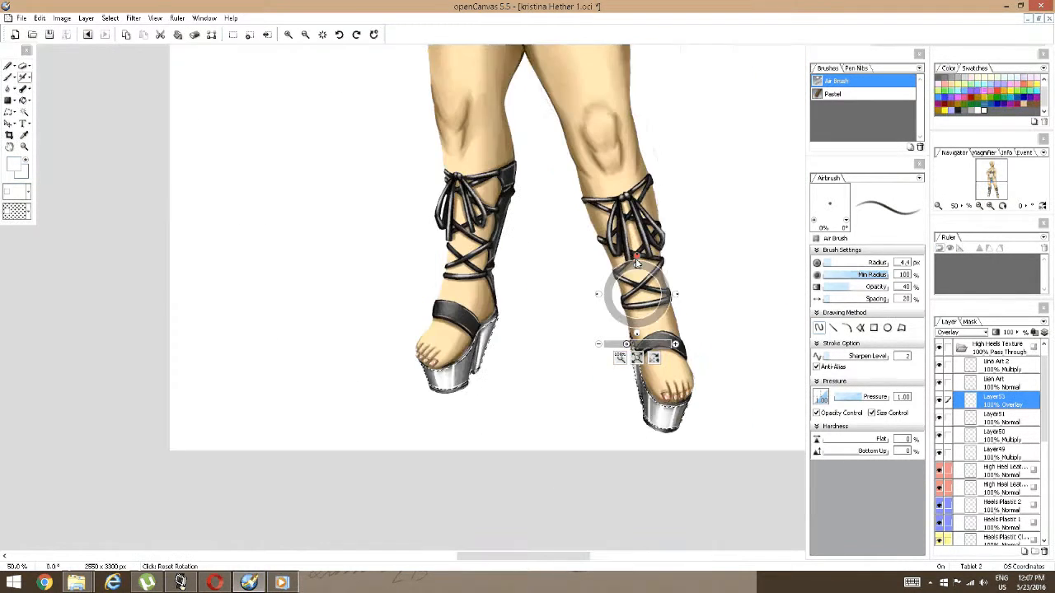
pyautogui.scroll(1, 566, 320)
pyautogui.moveTo(568, 316); pyautogui.dragTo(521, 258)
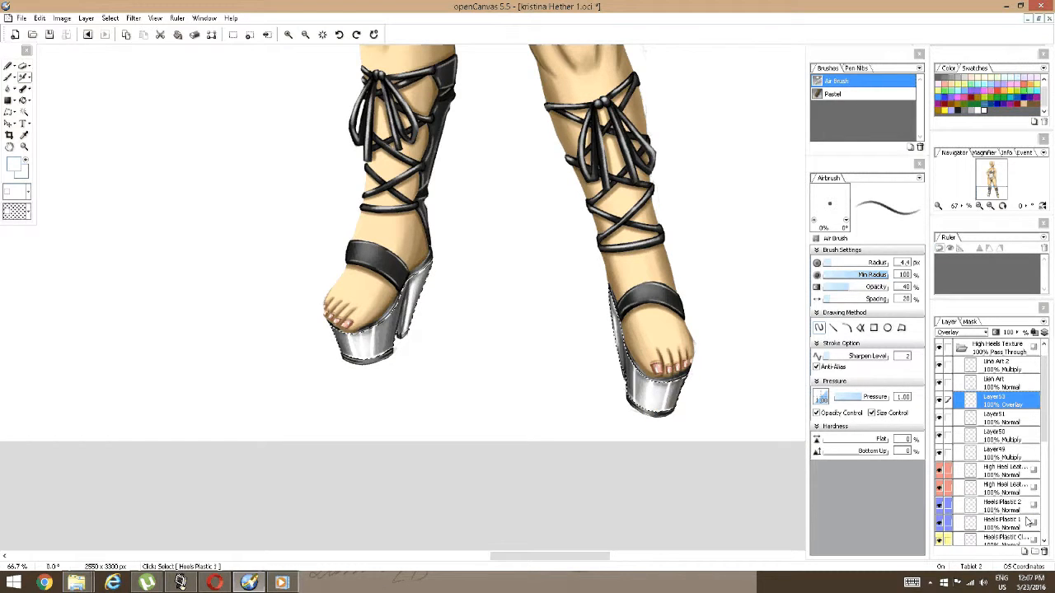
pyautogui.scroll(-2, 1028, 544)
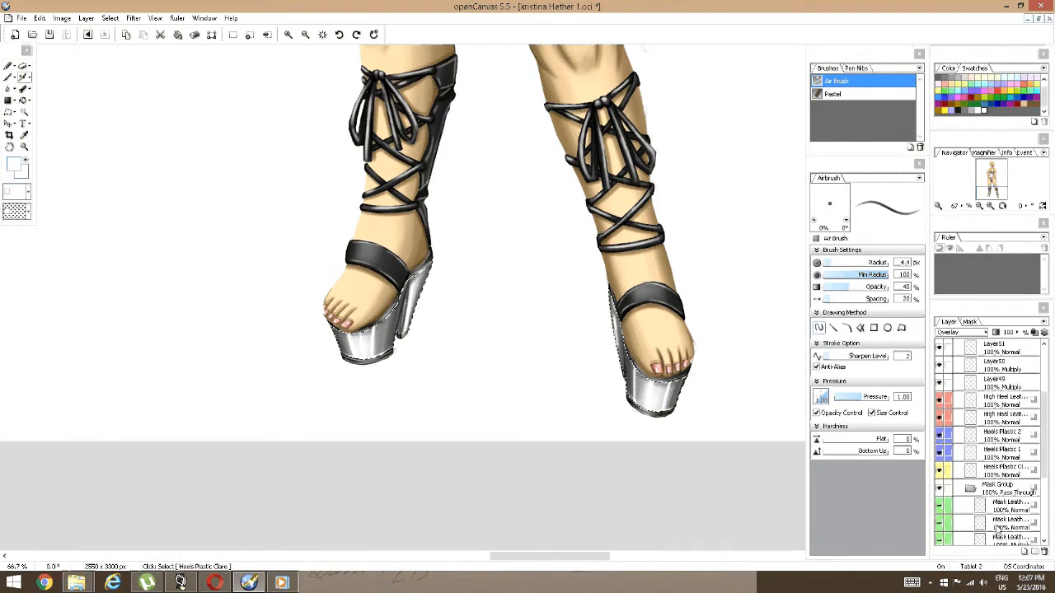
pyautogui.scroll(-1, 997, 519)
# Choose dark gray 282828 as the painting color and reduce the Airbrush radius for work on the side-facing shoe's heel.
pyautogui.moveTo(428, 287); pyautogui.dragTo(520, 311)
pyautogui.scroll(3, 521, 313)
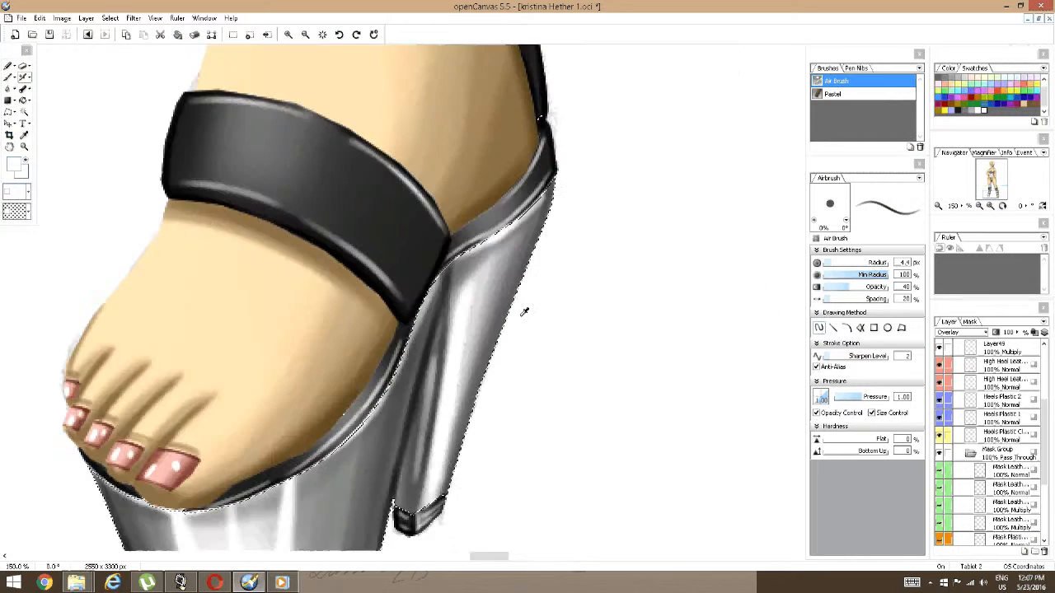
pyautogui.scroll(3, 523, 312)
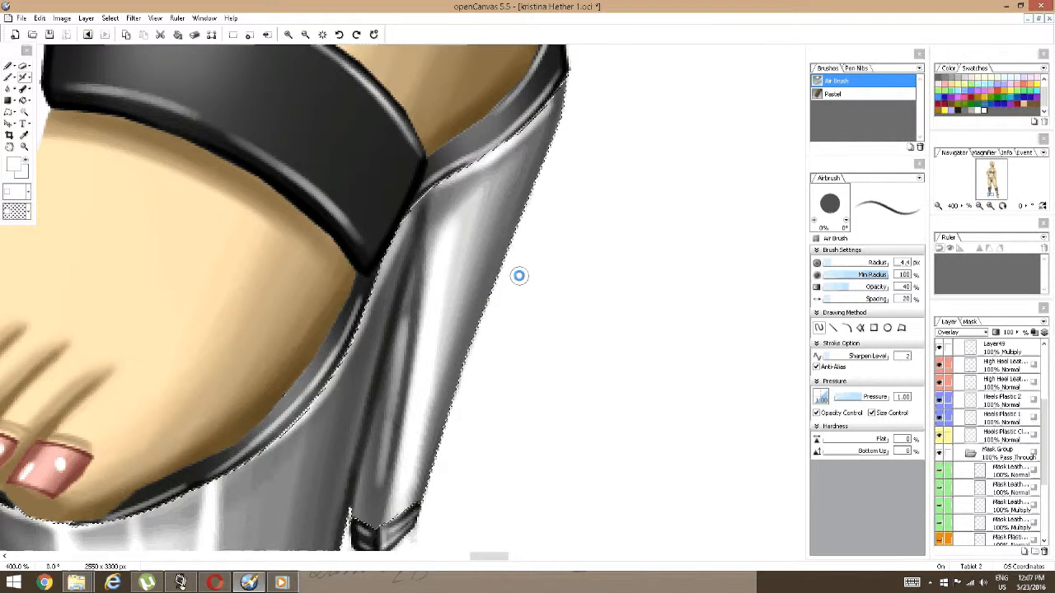
pyautogui.doubleClick(962, 111)
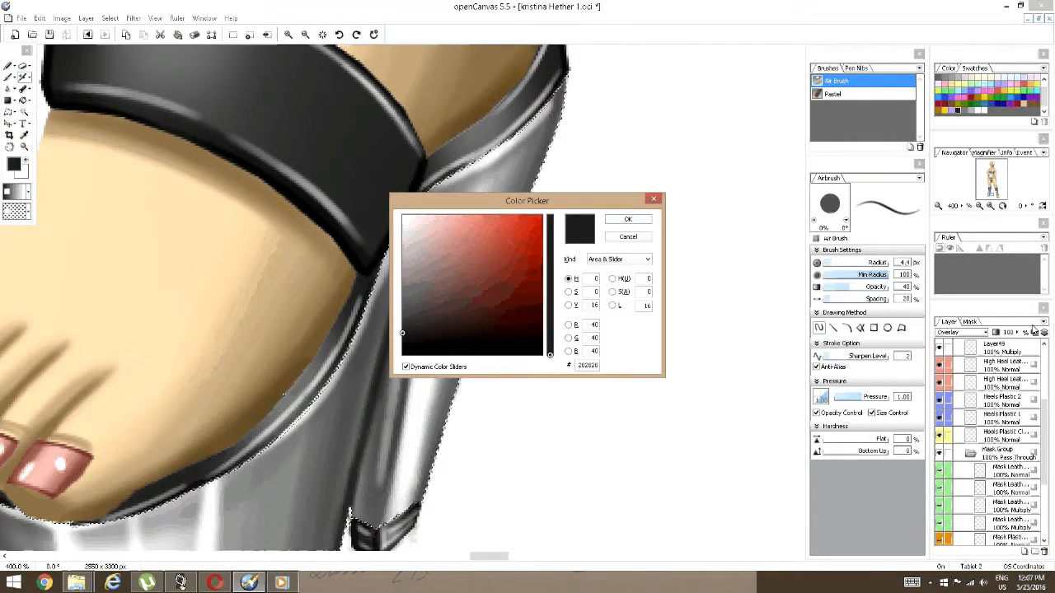
pyautogui.click(634, 220)
pyautogui.moveTo(634, 356); pyautogui.dragTo(664, 308)
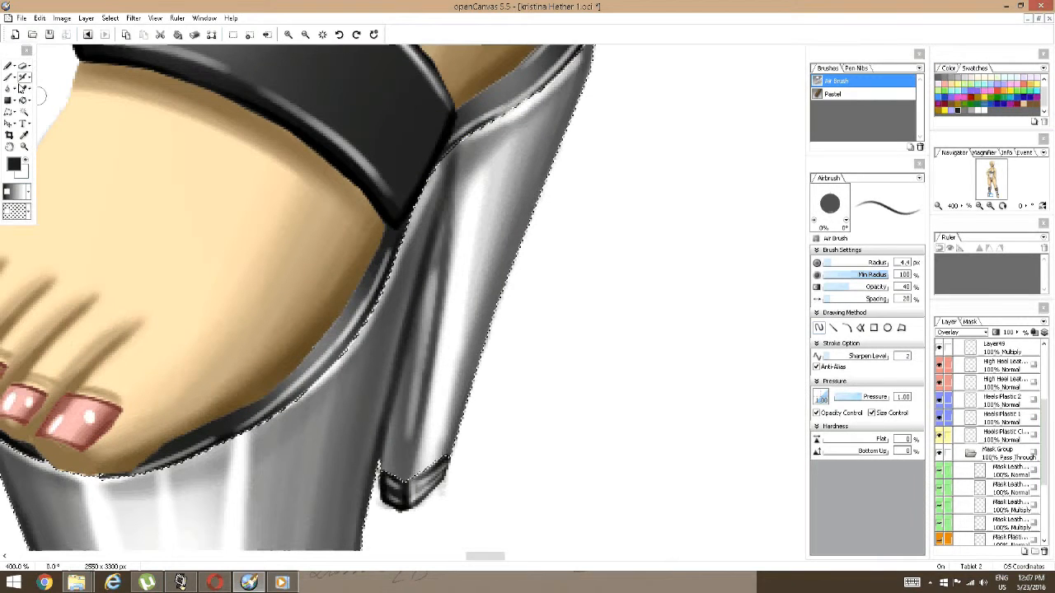
pyautogui.press('[')
pyautogui.press('[')
pyautogui.press('[')
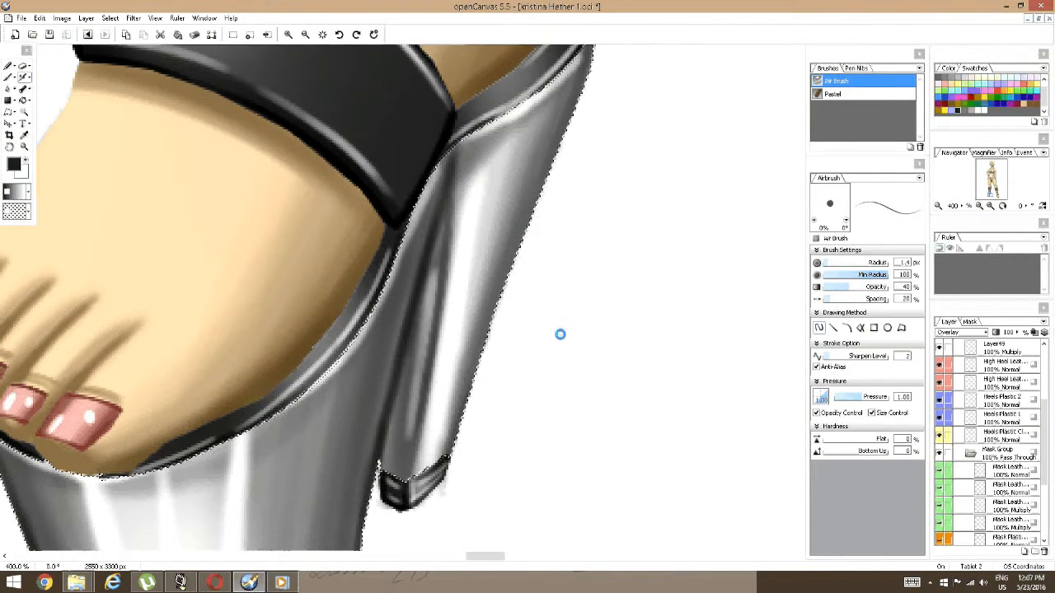
pyautogui.click(827, 262)
# Try dark strokes along the back edge of the side-facing shoe's heel on the Overlay layer.
pyautogui.moveTo(450, 451); pyautogui.dragTo(535, 200)
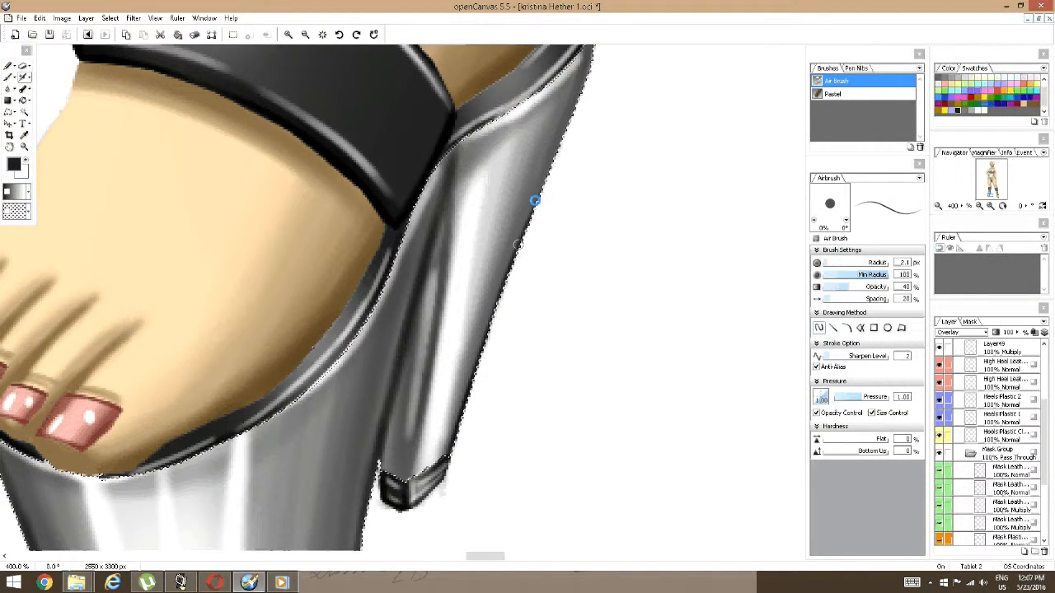
pyautogui.moveTo(517, 247); pyautogui.dragTo(587, 73)
pyautogui.hotkey('ctrl', 'z')
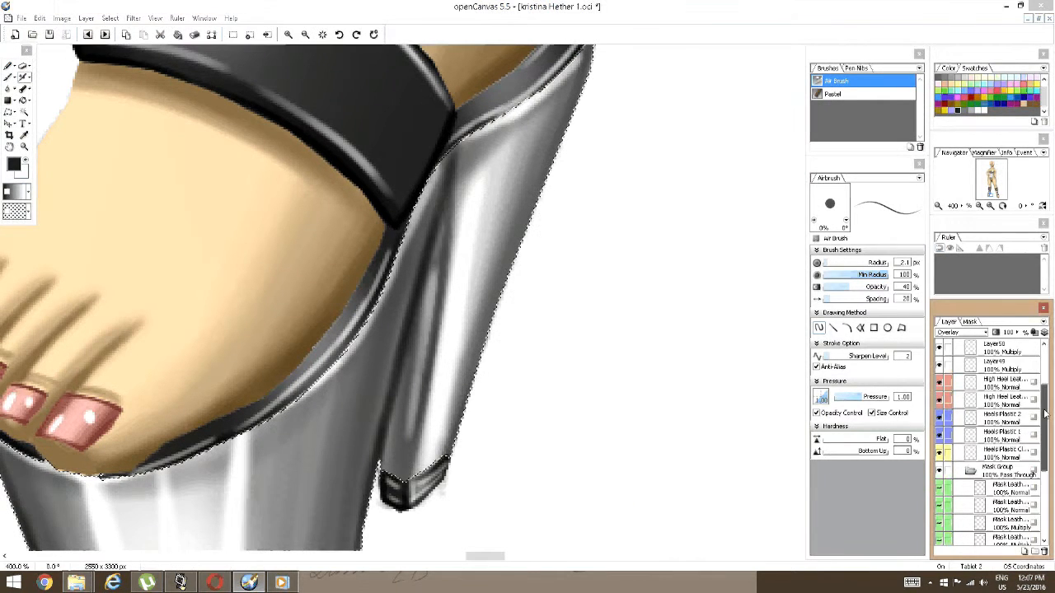
# Switch to the Line Art 2 layer and try a dark stroke down the lower back edge of the heel.
pyautogui.scroll(3, 1001, 412)
pyautogui.click(997, 383)
pyautogui.moveTo(480, 357); pyautogui.dragTo(448, 460)
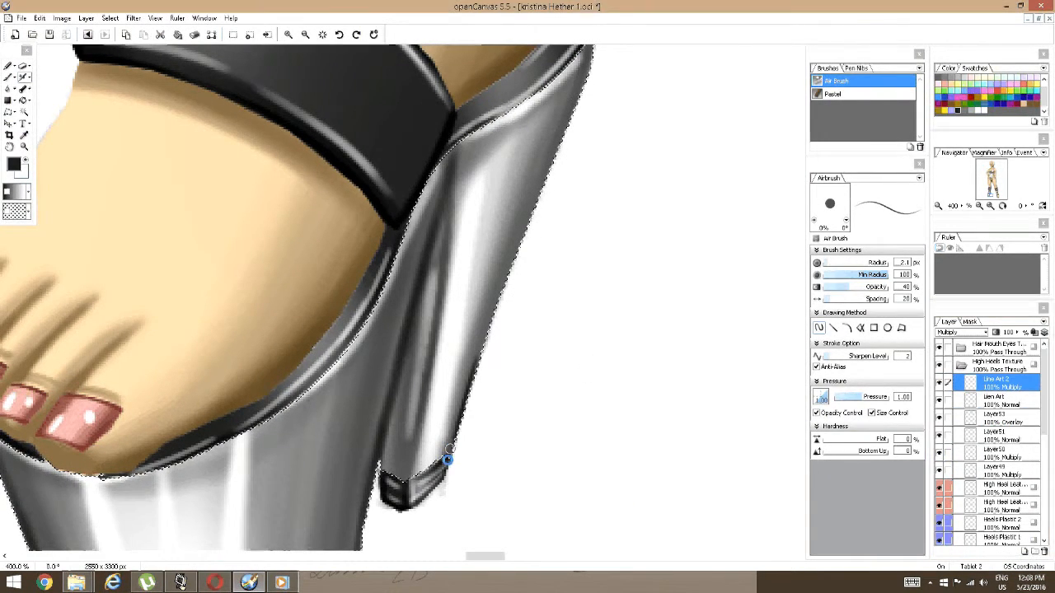
pyautogui.hotkey('ctrl', 'z')
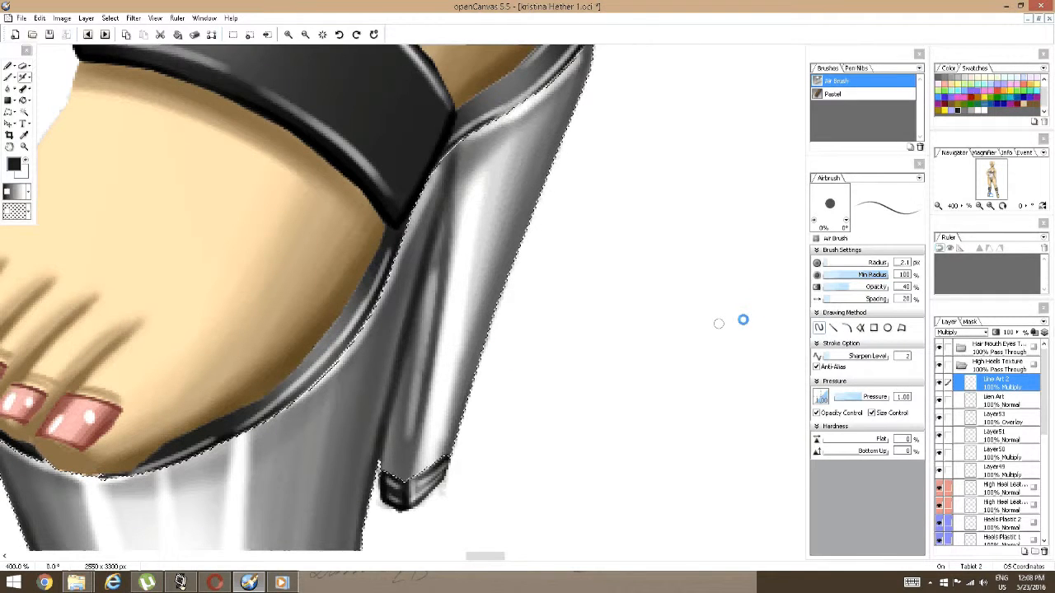
# Set the Airbrush opacity to 30% and flat hardness to 40%, and enlarge its radius.
pyautogui.click(904, 287)
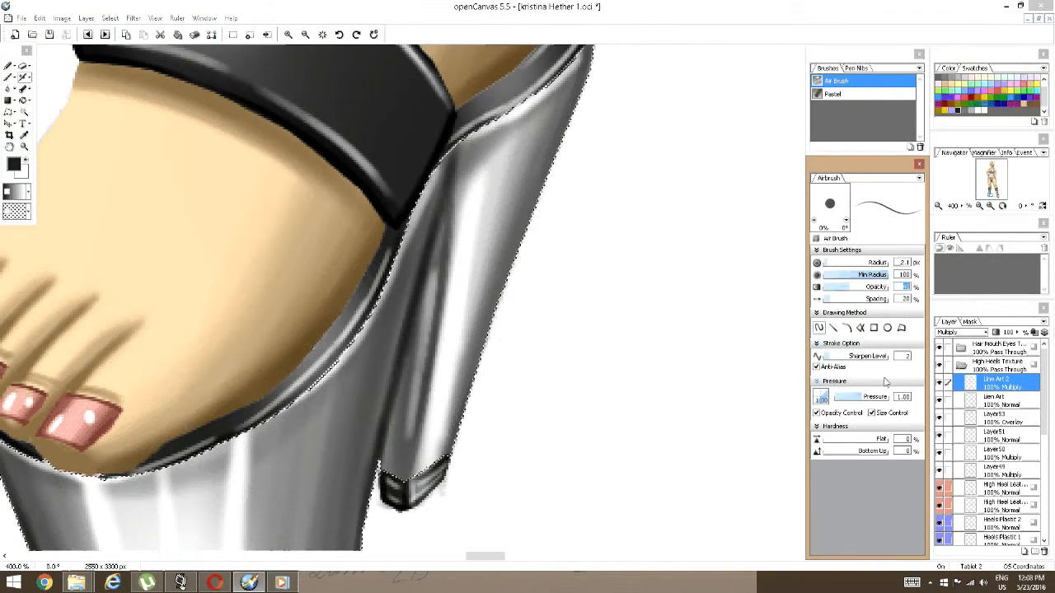
pyautogui.write('3')
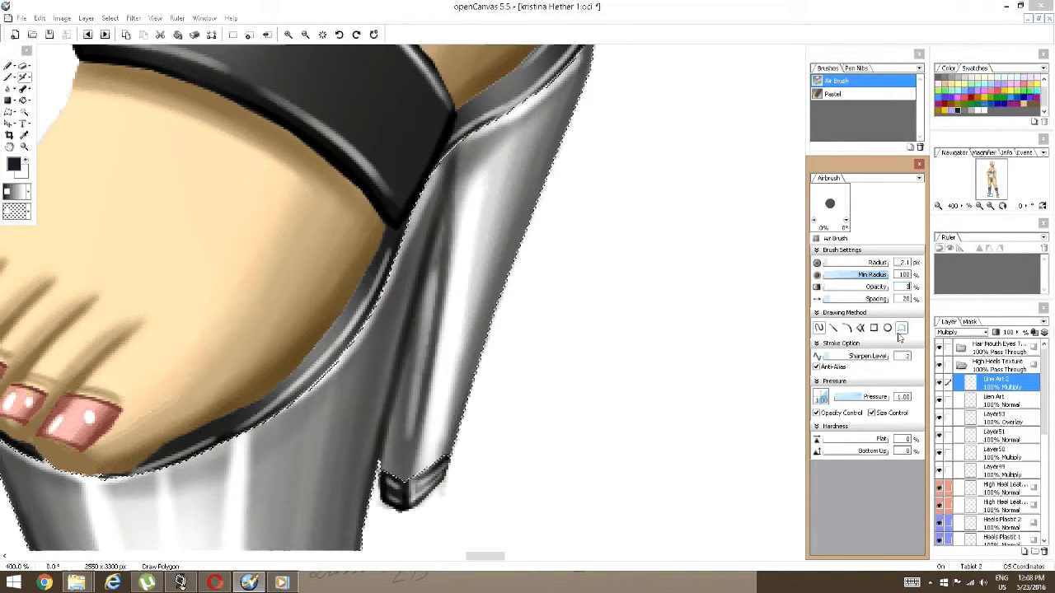
pyautogui.write('0')
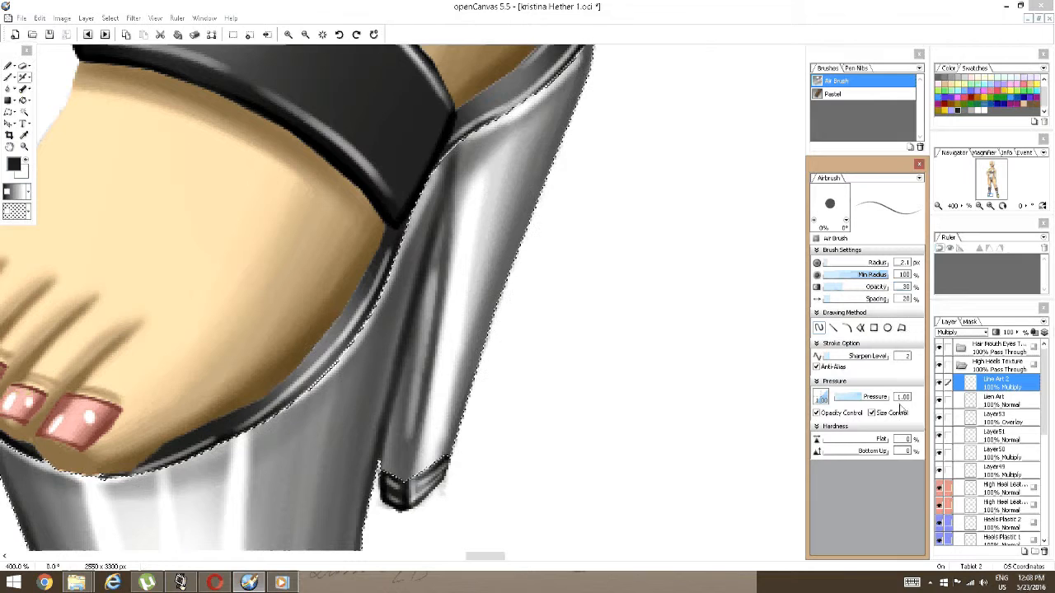
pyautogui.click(907, 439)
pyautogui.write('4')
pyautogui.click(912, 450)
pyautogui.write('0')
pyautogui.press(']')
pyautogui.press(']')
pyautogui.press(']')
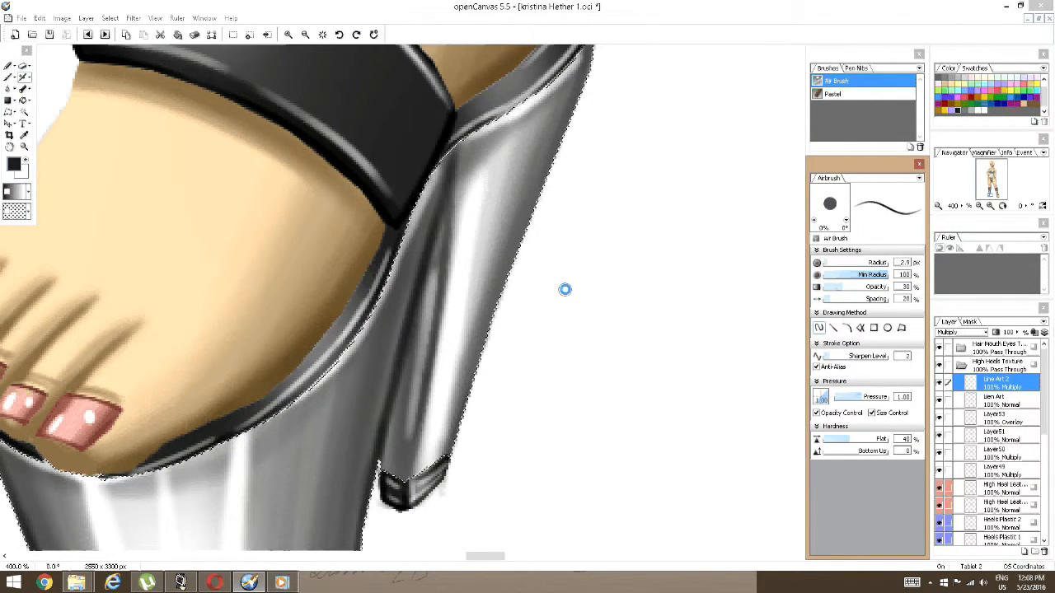
# Paint dark outlines along the back edge of the side-facing shoe's heel and both sides of its clear platform.
pyautogui.moveTo(451, 445)
pyautogui.mouseDown()
pyautogui.moveTo(445, 458)
pyautogui.moveTo(544, 183)
pyautogui.mouseUp()
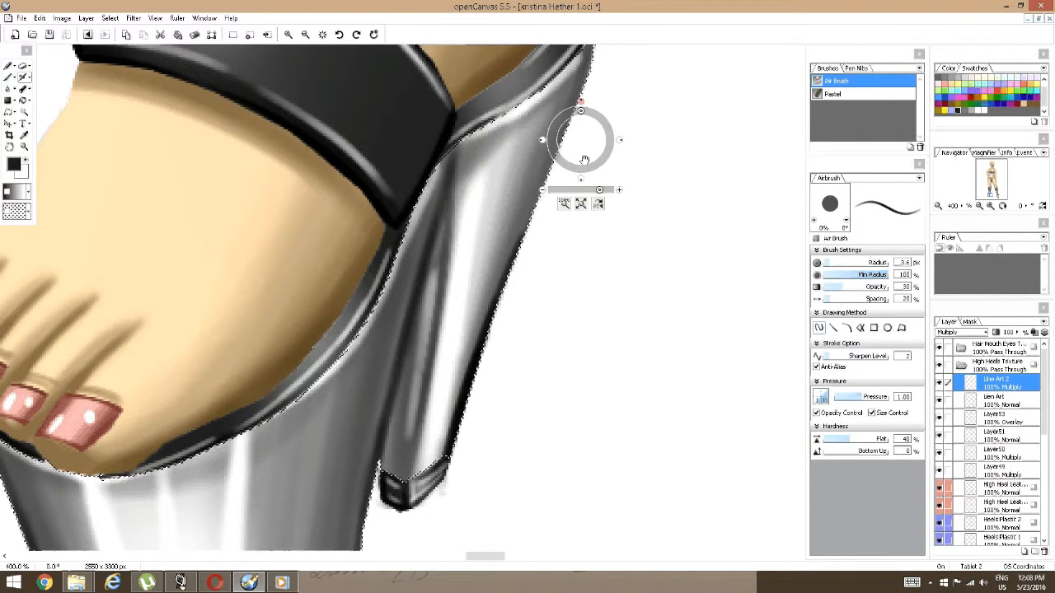
pyautogui.moveTo(581, 148)
pyautogui.mouseDown()
pyautogui.moveTo(487, 354)
pyautogui.moveTo(494, 294)
pyautogui.moveTo(541, 165)
pyautogui.mouseUp()
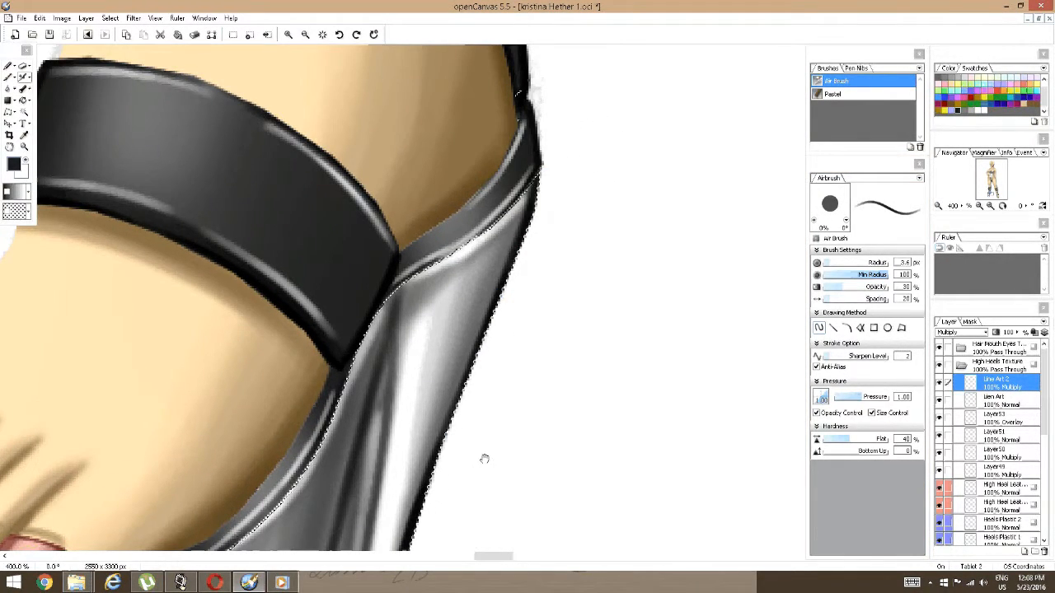
pyautogui.moveTo(483, 459); pyautogui.dragTo(730, 280)
pyautogui.moveTo(185, 262)
pyautogui.mouseDown()
pyautogui.moveTo(250, 412)
pyautogui.moveTo(232, 375)
pyautogui.mouseUp()
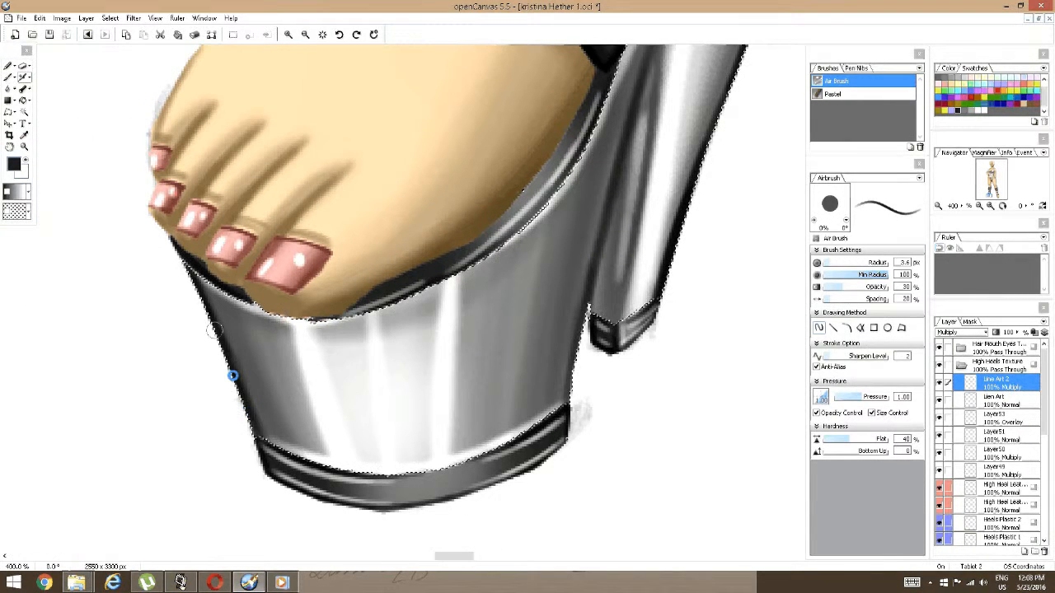
pyautogui.moveTo(585, 304); pyautogui.dragTo(461, 362)
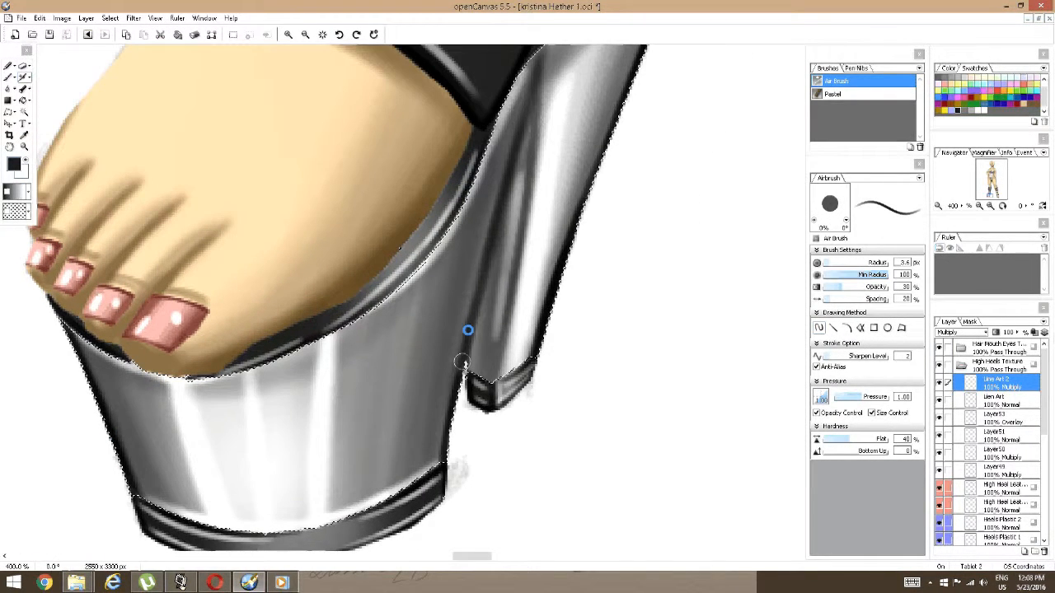
pyautogui.moveTo(447, 456); pyautogui.dragTo(494, 228)
# Paint a dark outline along the side of the front-facing shoe's clear platform that lies away from the heel.
pyautogui.press('space')
pyautogui.click(615, 368)
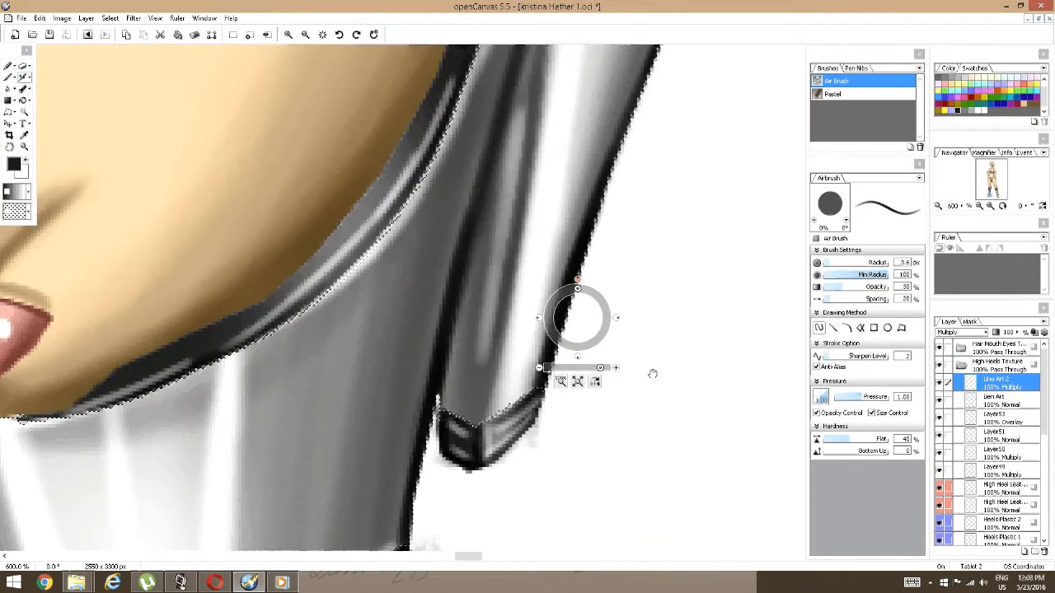
pyautogui.moveTo(652, 371); pyautogui.dragTo(409, 310)
pyautogui.moveTo(732, 359); pyautogui.dragTo(532, 322)
pyautogui.moveTo(600, 367); pyautogui.dragTo(584, 367)
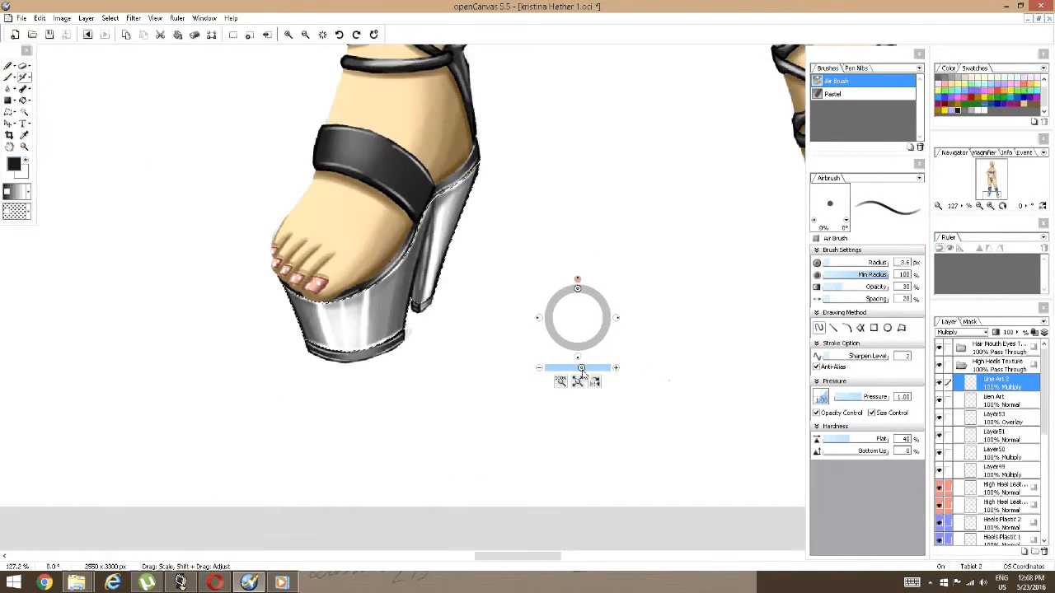
pyautogui.moveTo(692, 346); pyautogui.dragTo(161, 262)
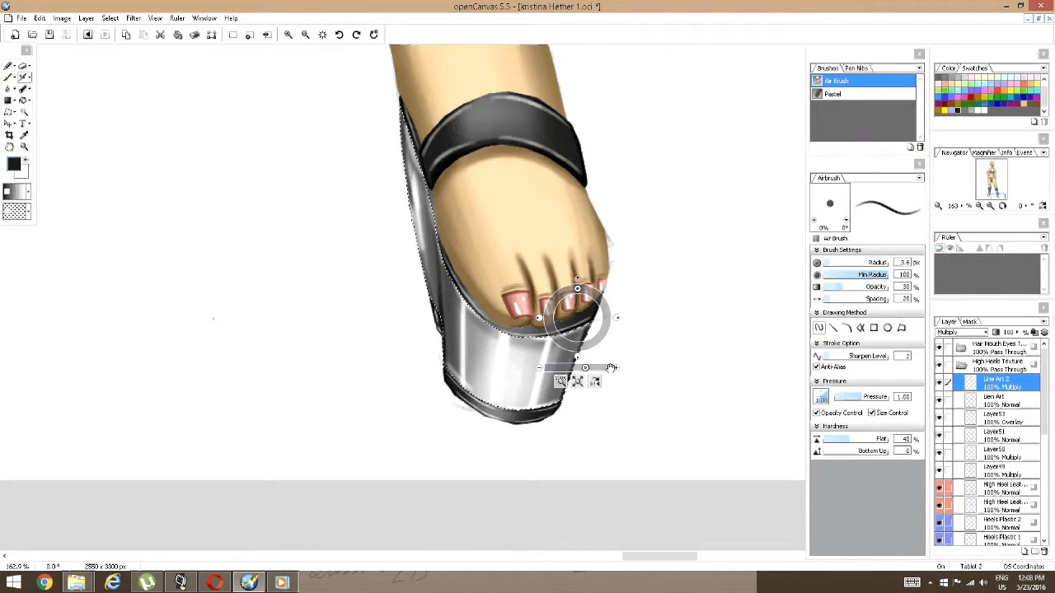
pyautogui.moveTo(610, 368); pyautogui.dragTo(627, 368)
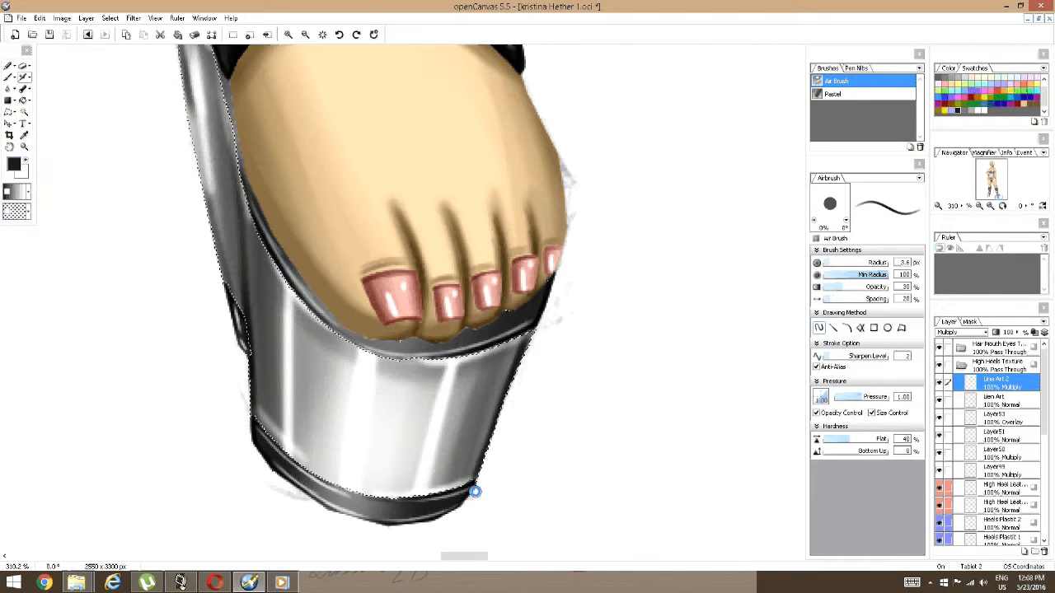
pyautogui.moveTo(530, 321); pyautogui.dragTo(674, 450)
# Paint a dark outline along the heel side of the front-facing shoe's platform, redoing the stroke once.
pyautogui.moveTo(379, 475); pyautogui.dragTo(393, 428)
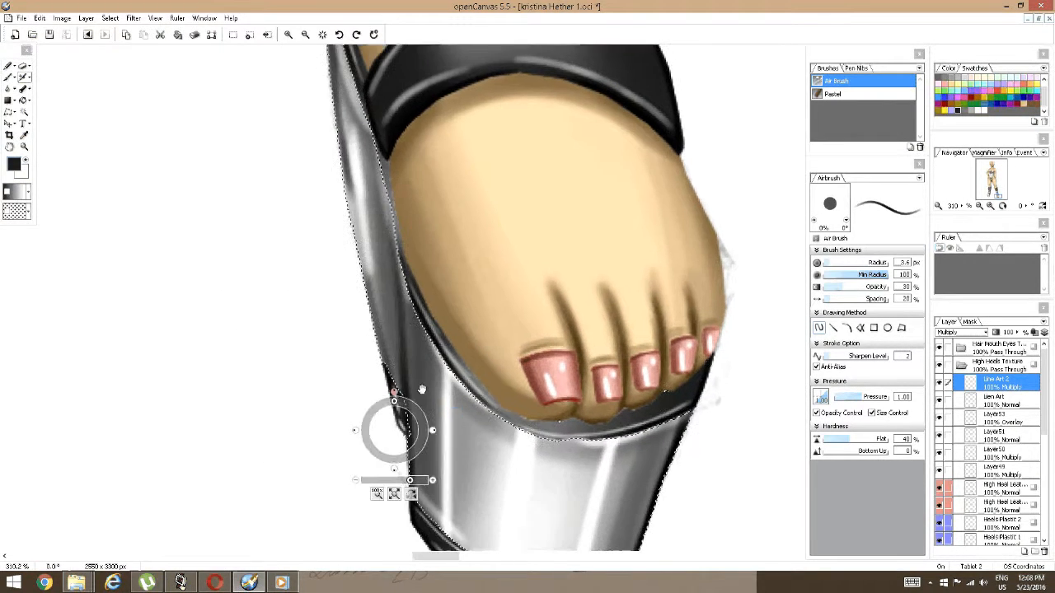
pyautogui.moveTo(410, 503); pyautogui.dragTo(413, 412)
pyautogui.moveTo(432, 296); pyautogui.dragTo(428, 367)
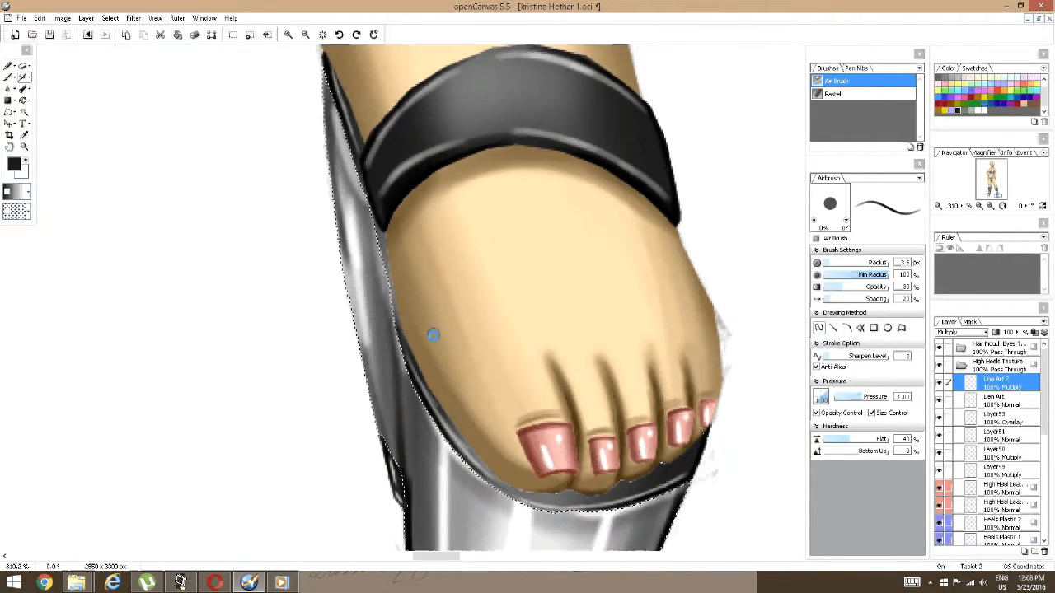
pyautogui.hotkey('ctrl', 'z')
pyautogui.scroll(-3, 398, 457)
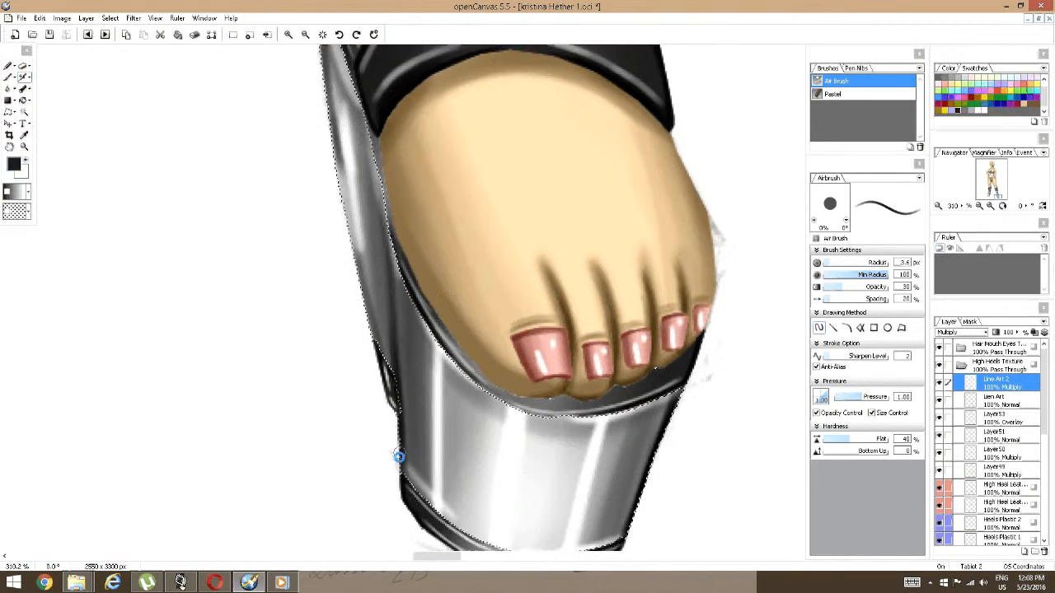
pyautogui.moveTo(399, 456); pyautogui.dragTo(395, 367)
# Paint a dark outline up the outer edge of the front-facing shoe's heel.
pyautogui.press('space')
pyautogui.moveTo(401, 320)
pyautogui.mouseDown()
pyautogui.moveTo(374, 447)
pyautogui.moveTo(346, 322)
pyautogui.mouseUp()
pyautogui.press('space')
pyautogui.moveTo(346, 235)
pyautogui.mouseDown()
pyautogui.moveTo(362, 482)
pyautogui.moveTo(332, 198)
pyautogui.moveTo(331, 207)
pyautogui.mouseUp()
pyautogui.scroll(-4, 385, 320)
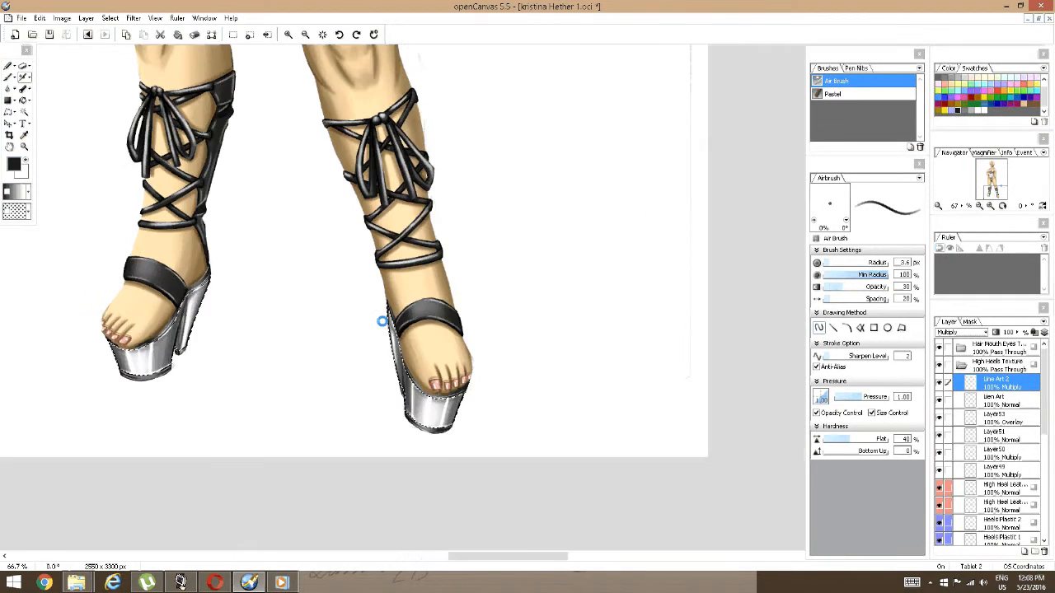
pyautogui.moveTo(384, 321); pyautogui.dragTo(499, 369)
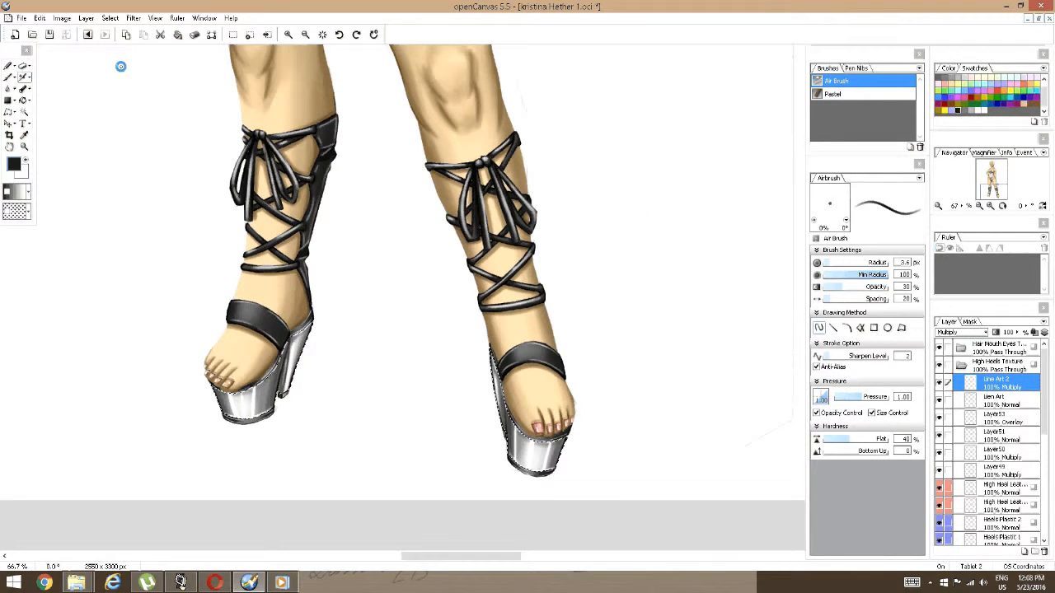
# Clear the current selection and select the platform heels on the Heels Plastic 1 layer with the Magic Wand.
pyautogui.click(115, 19)
pyautogui.click(141, 42)
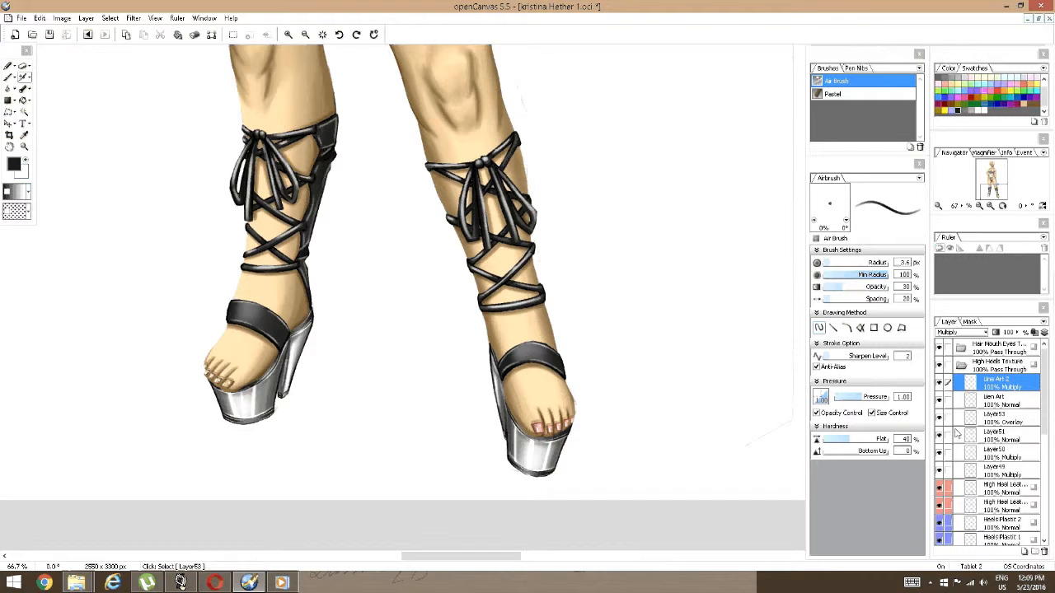
pyautogui.scroll(-2, 977, 414)
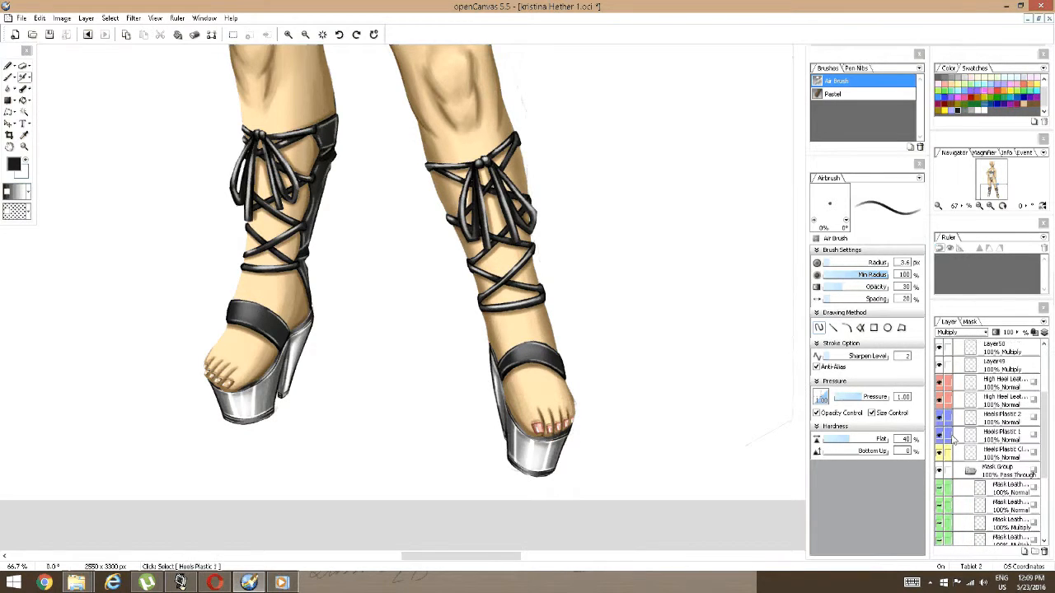
pyautogui.click(953, 440)
pyautogui.click(24, 112)
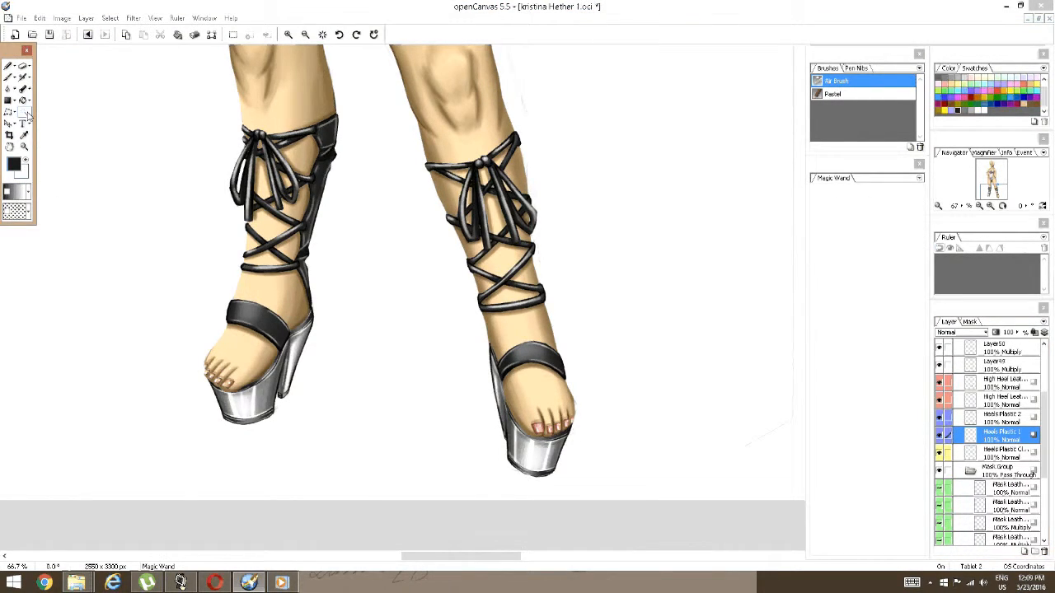
pyautogui.click(531, 449)
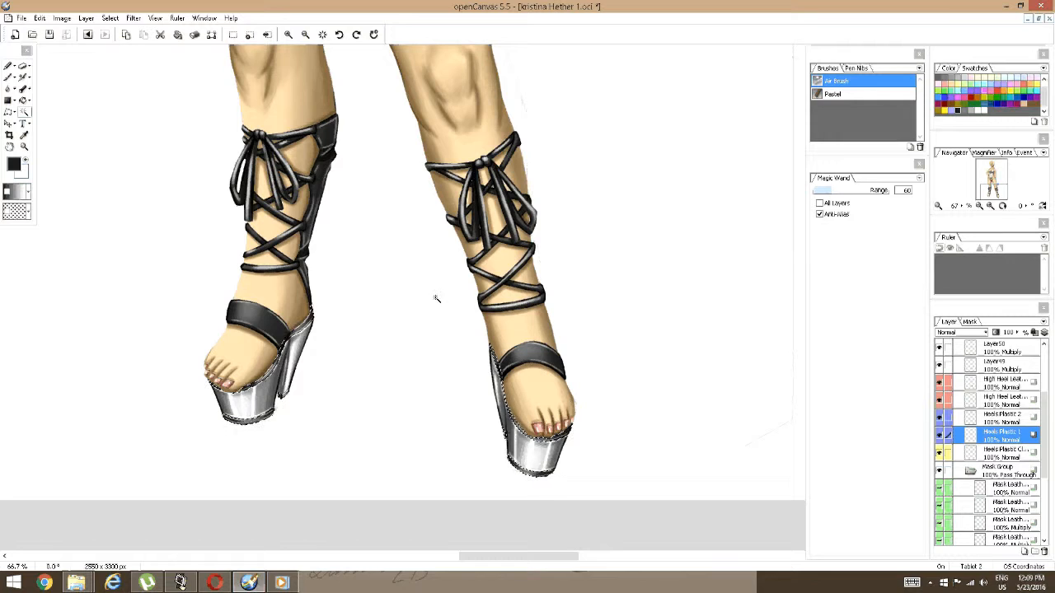
# Darken the Line Art 2 layer inside the heel selection by setting Brightness to -87.
pyautogui.click(964, 418)
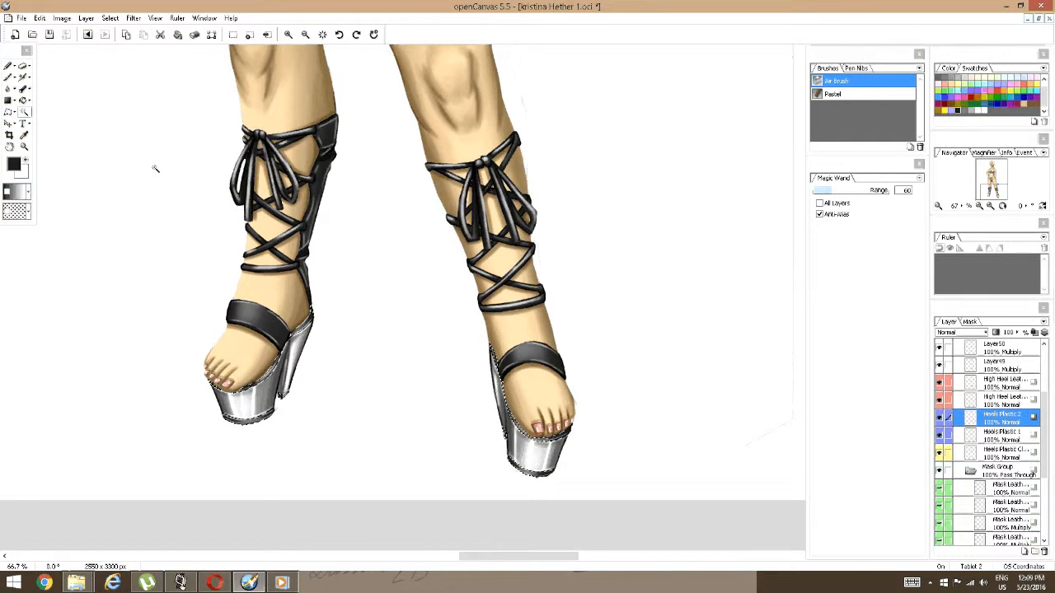
pyautogui.scroll(1, 259, 295)
pyautogui.scroll(2, 260, 295)
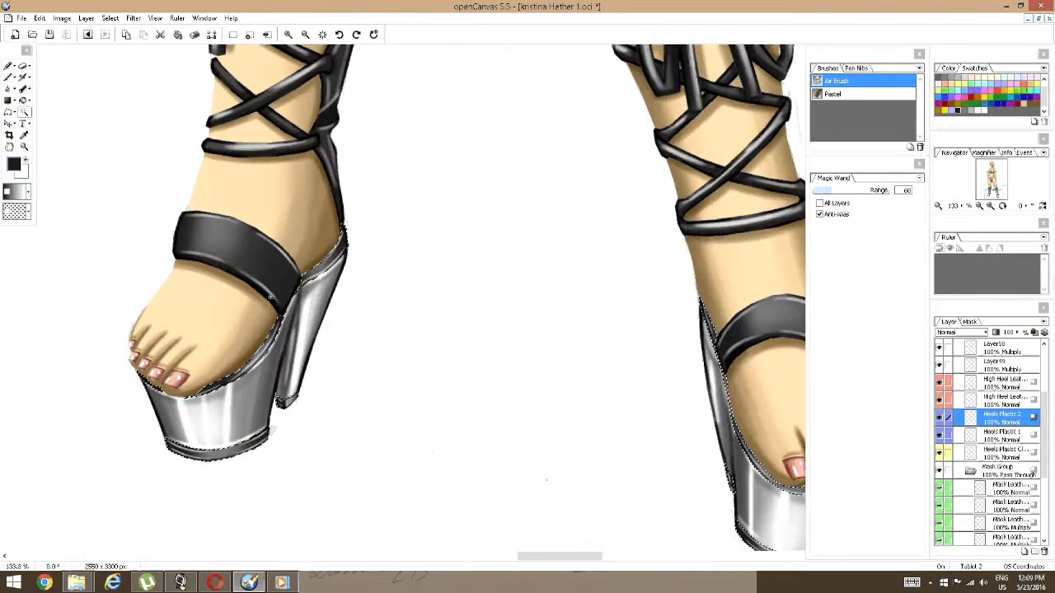
pyautogui.scroll(1, 1019, 382)
pyautogui.scroll(5, 1013, 387)
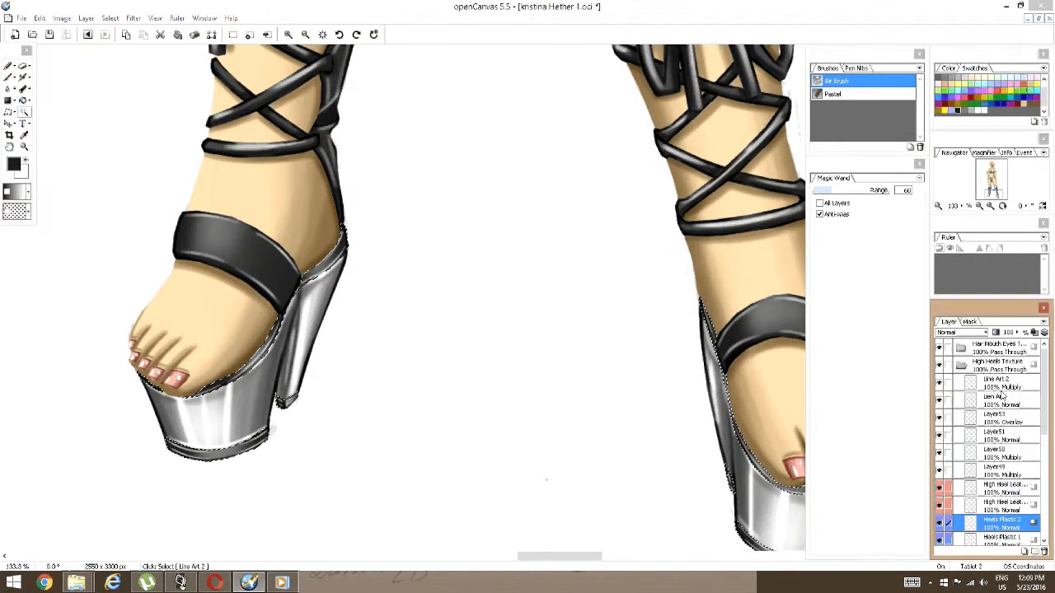
pyautogui.click(1001, 392)
pyautogui.click(133, 18)
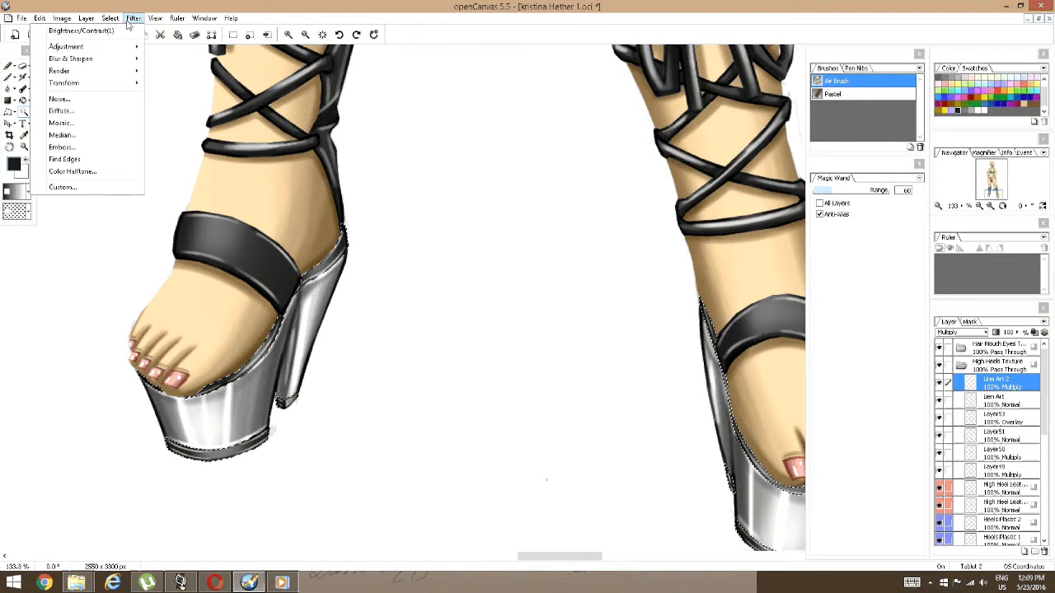
pyautogui.moveTo(99, 46)
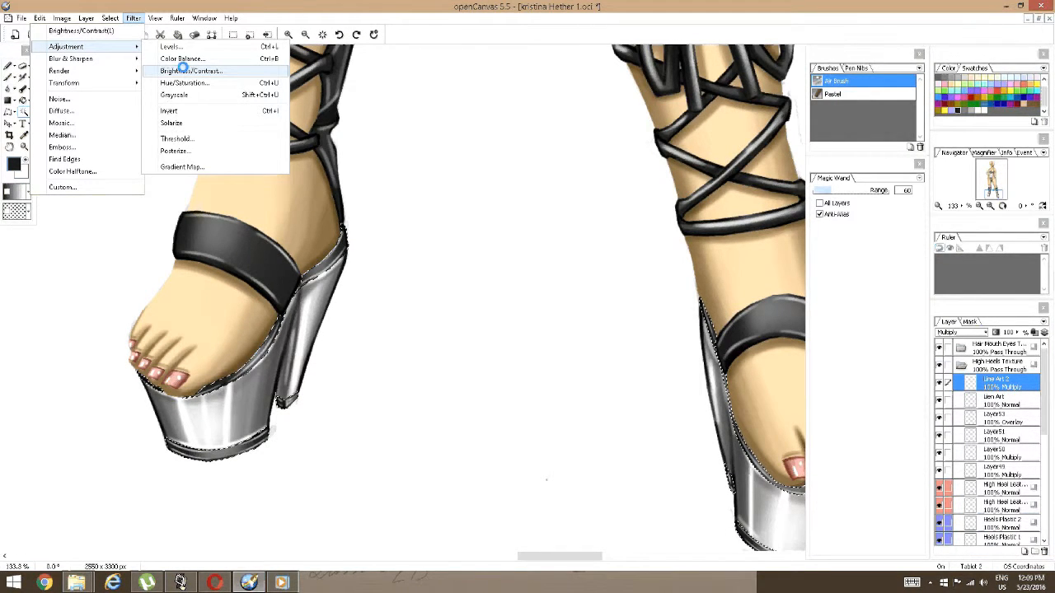
pyautogui.click(183, 70)
pyautogui.moveTo(488, 278); pyautogui.dragTo(449, 285)
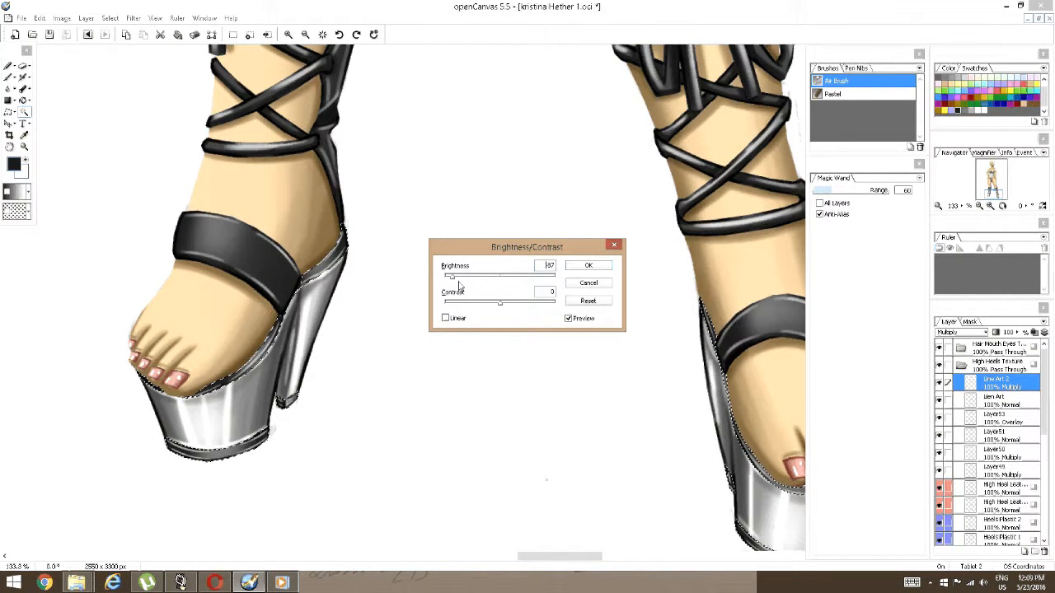
pyautogui.click(587, 265)
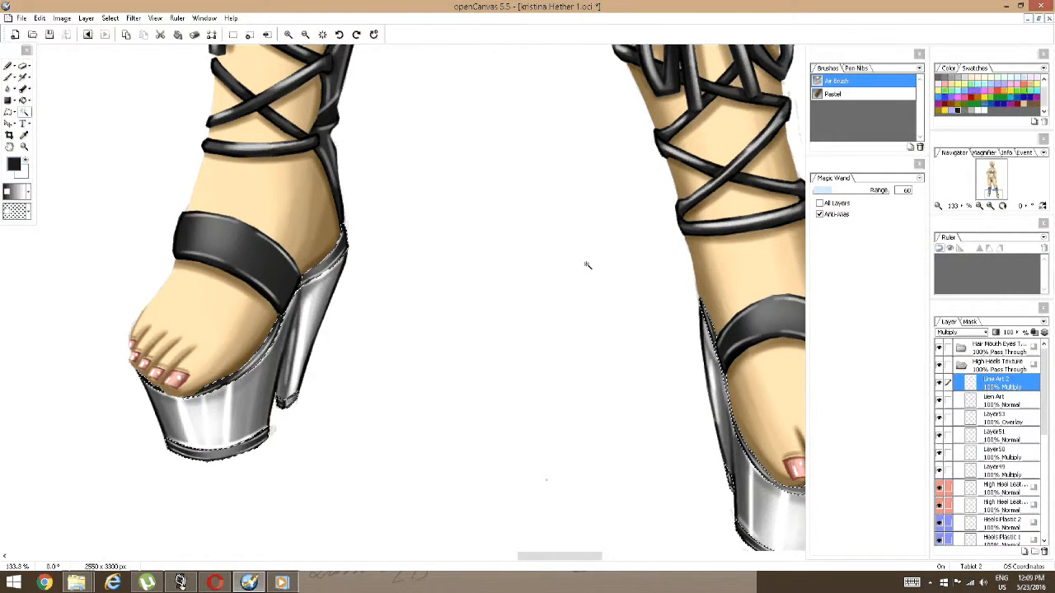
# Darken the Lien Art layer inside the heel selection by setting Brightness to -84.
pyautogui.click(971, 401)
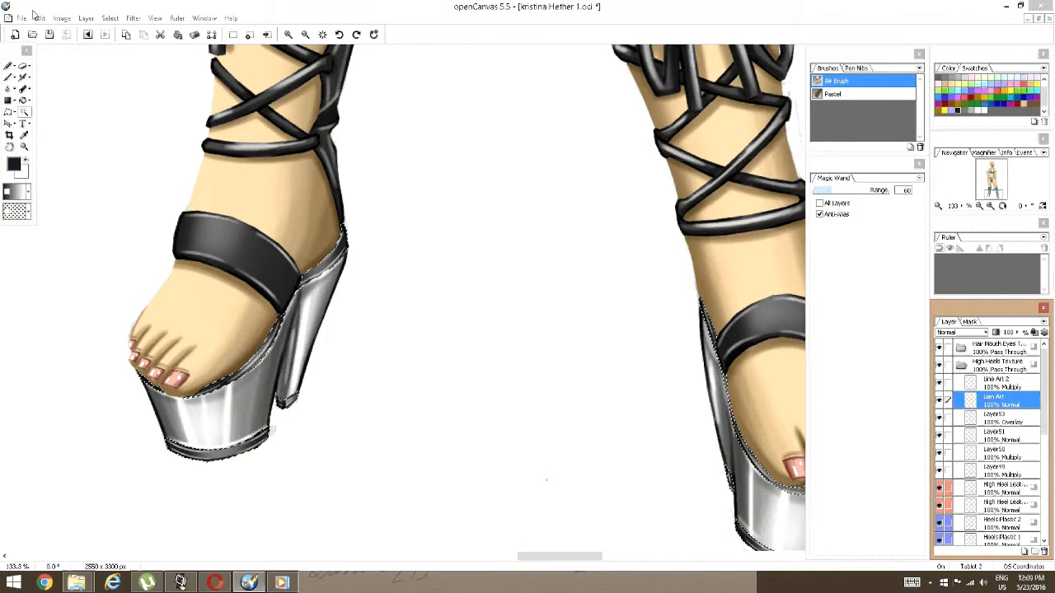
pyautogui.click(110, 18)
pyautogui.moveTo(95, 23)
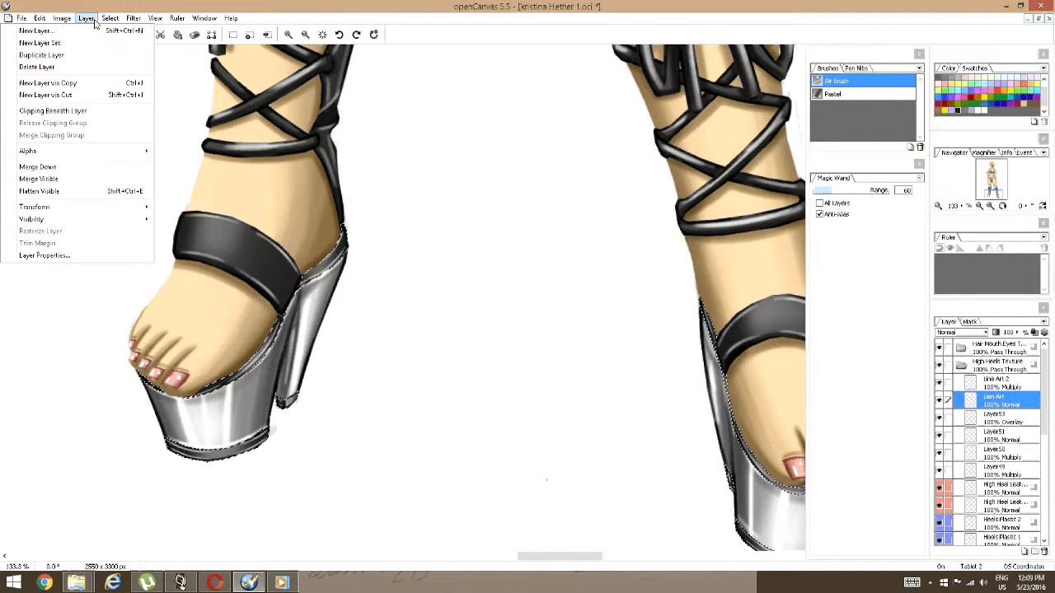
pyautogui.moveTo(133, 18)
pyautogui.moveTo(83, 46)
pyautogui.click(170, 72)
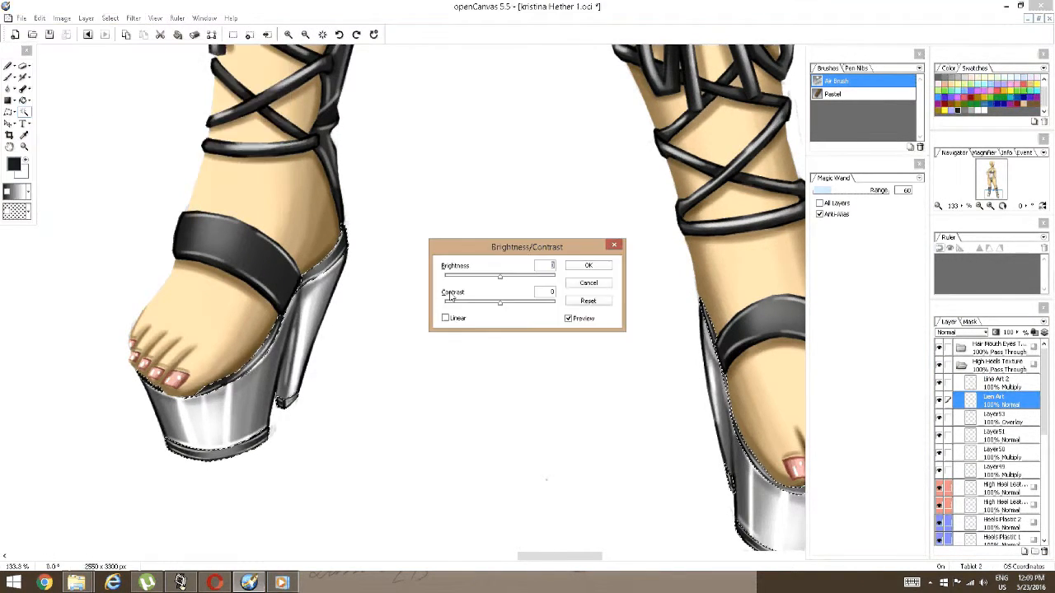
pyautogui.moveTo(501, 282); pyautogui.dragTo(454, 281)
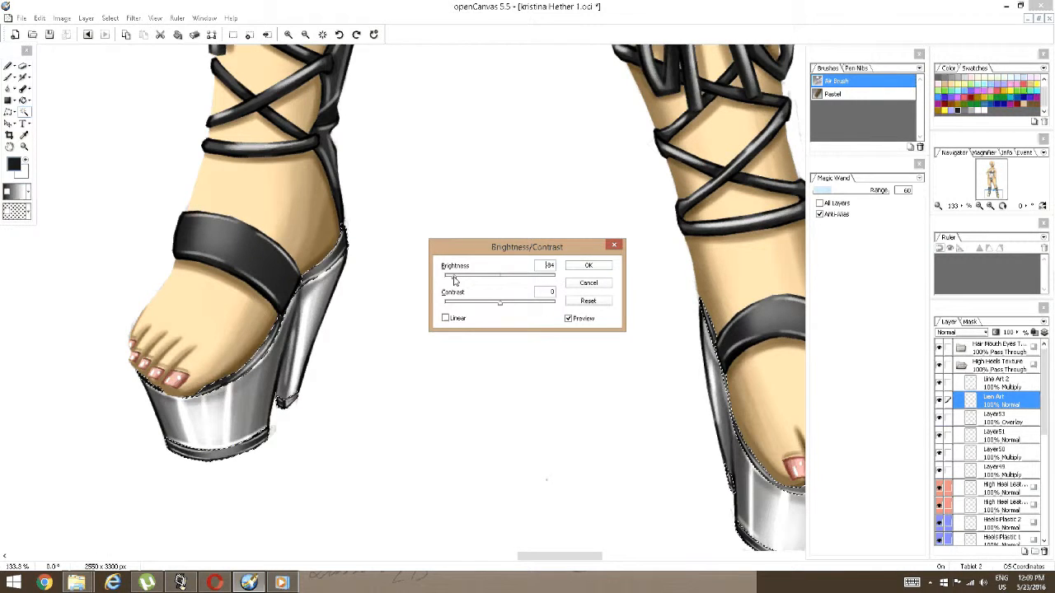
pyautogui.click(589, 268)
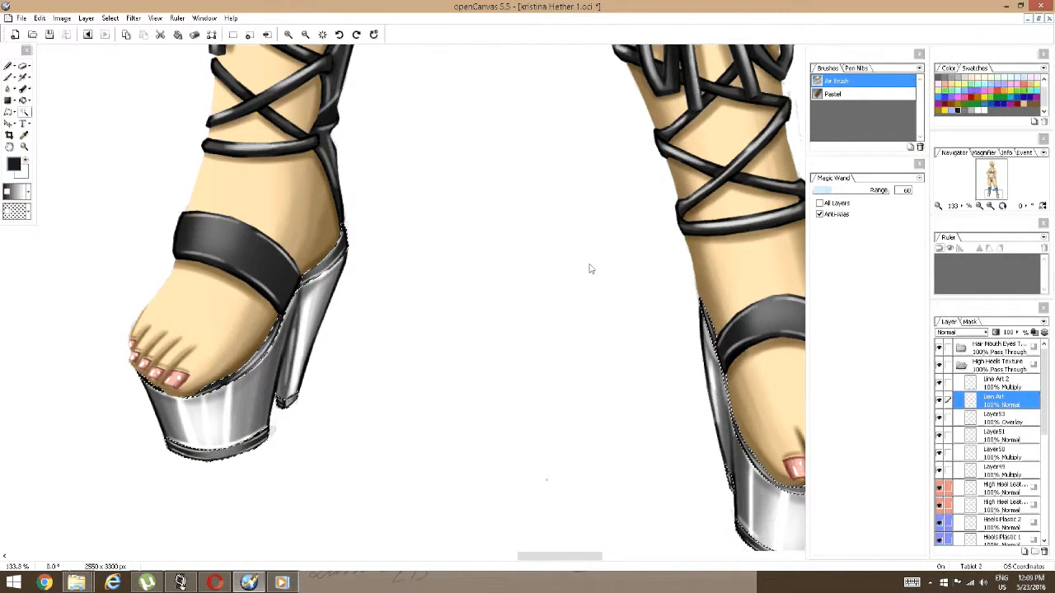
# Clear the selection around the platform heels.
pyautogui.scroll(-2, 300, 338)
pyautogui.scroll(1, 394, 335)
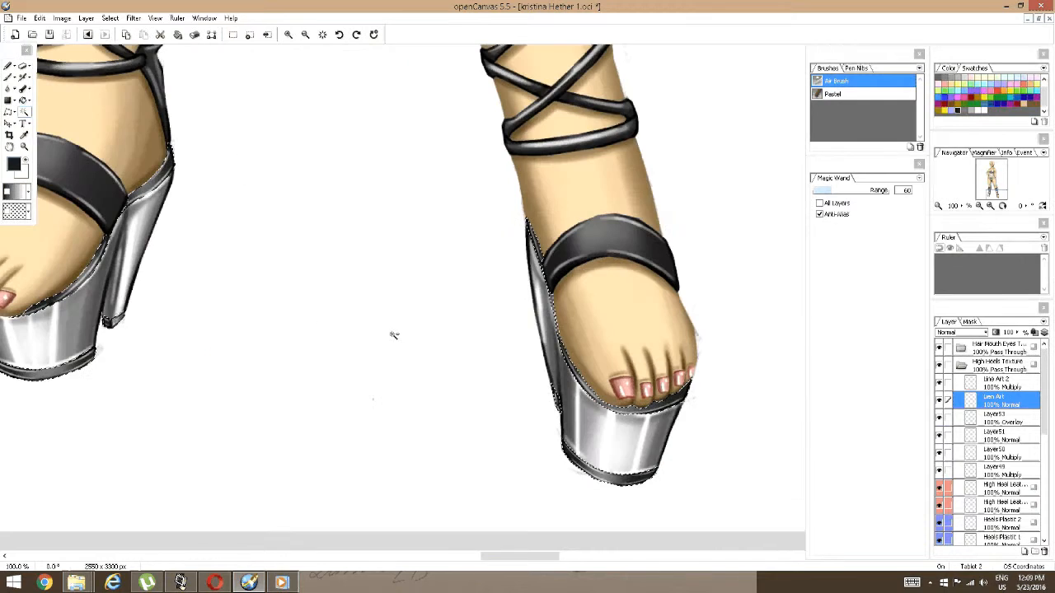
pyautogui.scroll(-1, 394, 335)
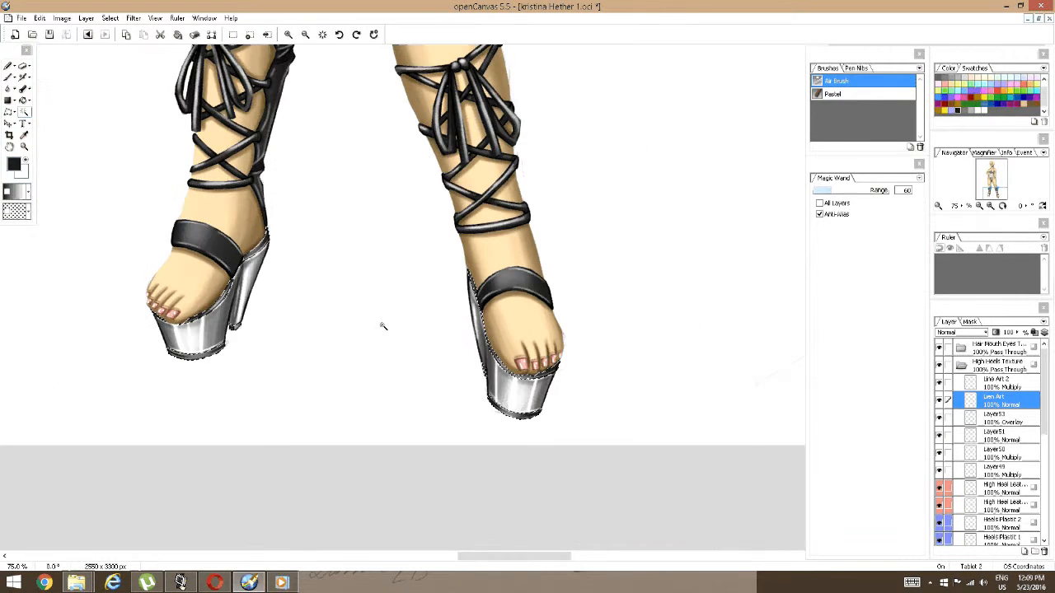
pyautogui.click(109, 18)
pyautogui.click(108, 42)
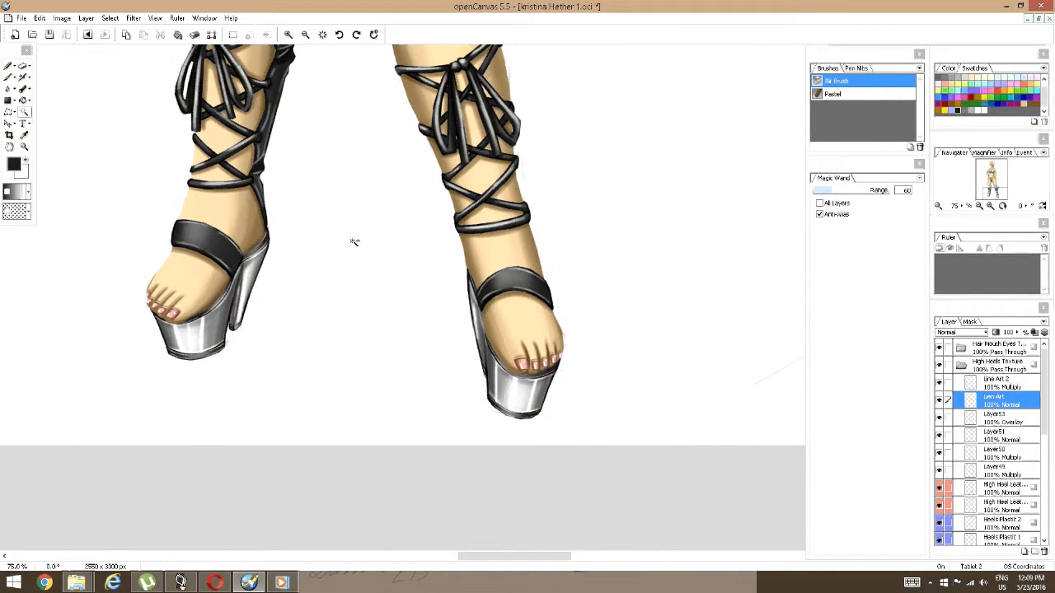
pyautogui.scroll(-1, 354, 242)
pyautogui.scroll(-1, 371, 327)
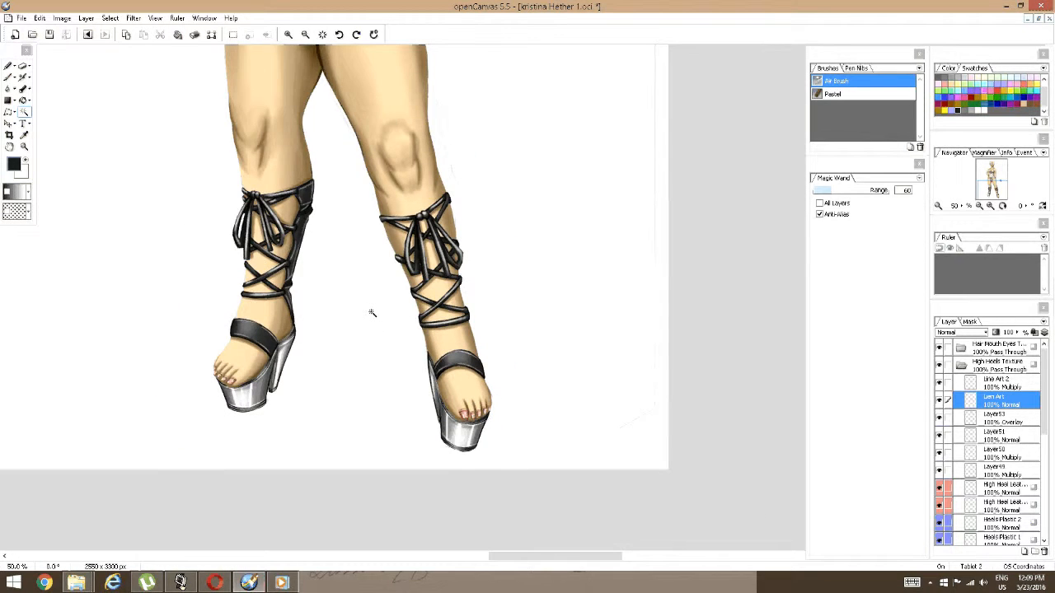
pyautogui.press('space')
pyautogui.moveTo(391, 308); pyautogui.dragTo(380, 379)
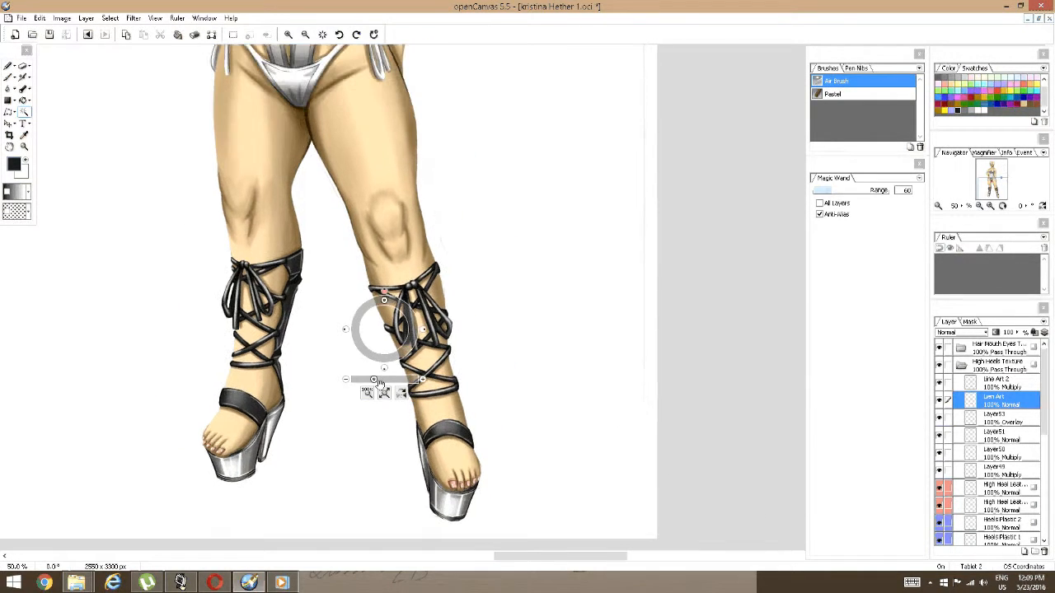
pyautogui.scroll(-10, 989, 437)
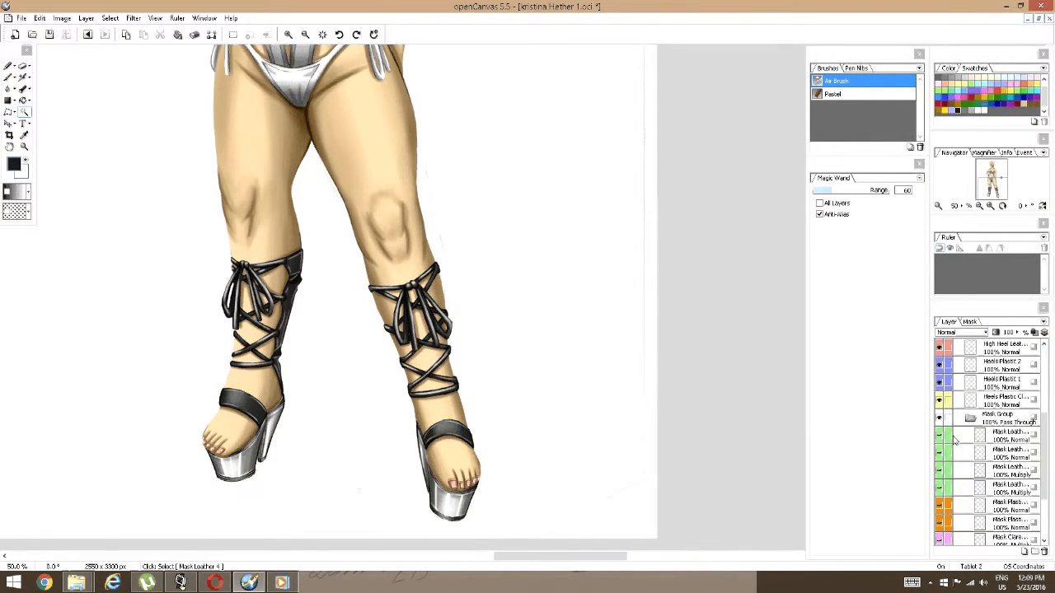
pyautogui.click(180, 583)
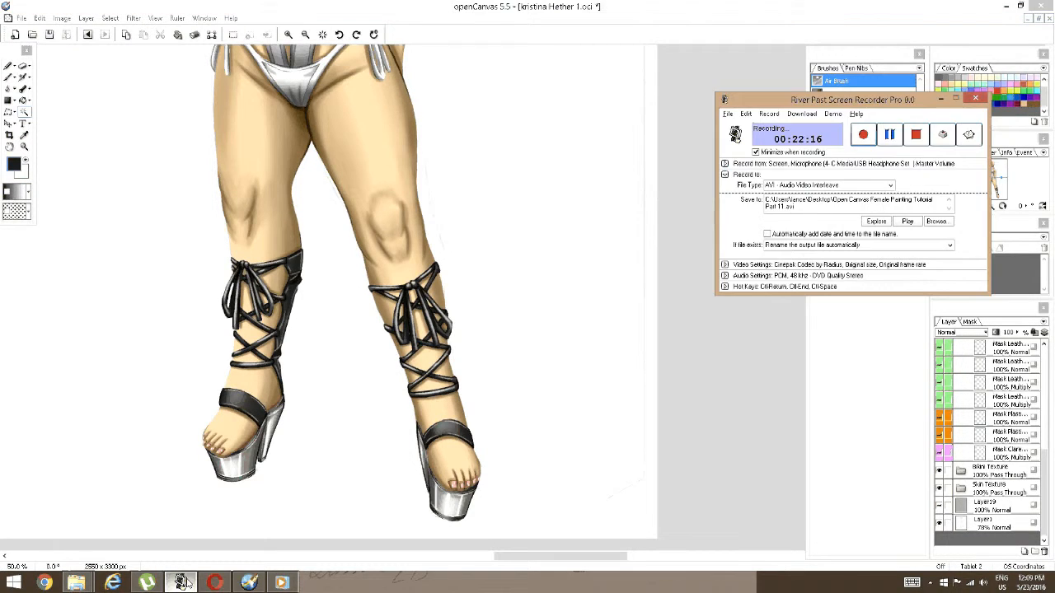
pyautogui.click(180, 582)
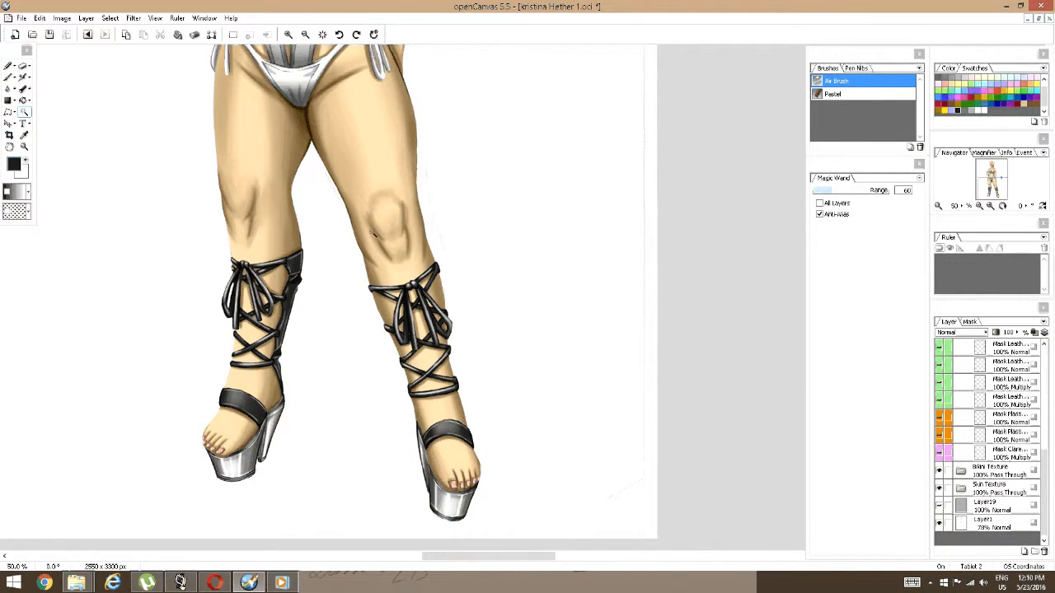
# Collapse the Mask Group and High Heels Texture layer groups and expand the Bikini Texture group.
pyautogui.press('space')
pyautogui.scroll(2, 400, 331)
pyautogui.moveTo(359, 167); pyautogui.dragTo(582, 512)
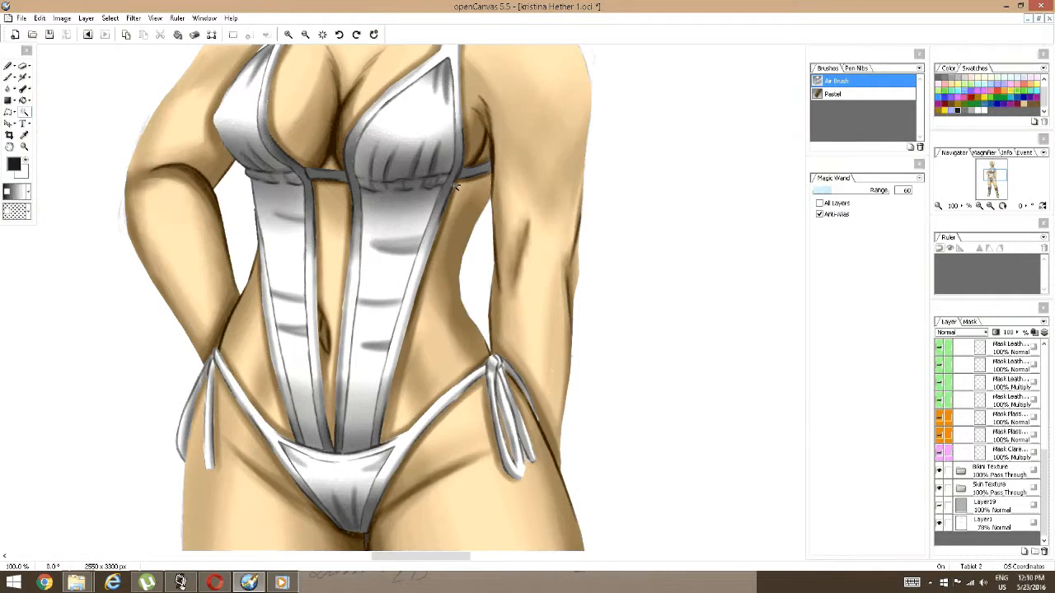
pyautogui.scroll(-1, 440, 173)
pyautogui.moveTo(440, 173); pyautogui.dragTo(486, 225)
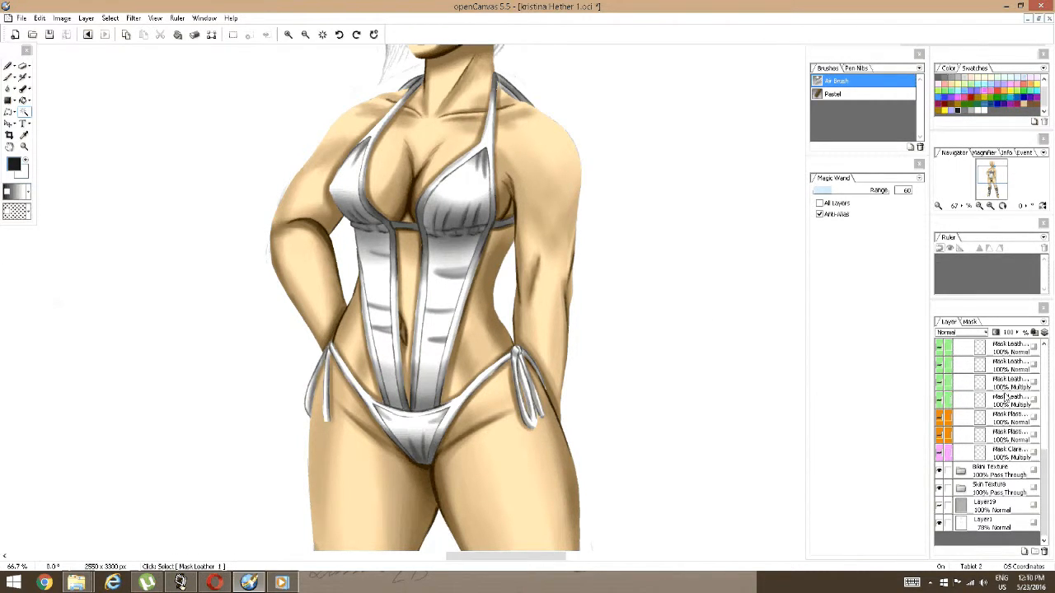
pyautogui.scroll(3, 1006, 398)
pyautogui.scroll(-2, 1006, 399)
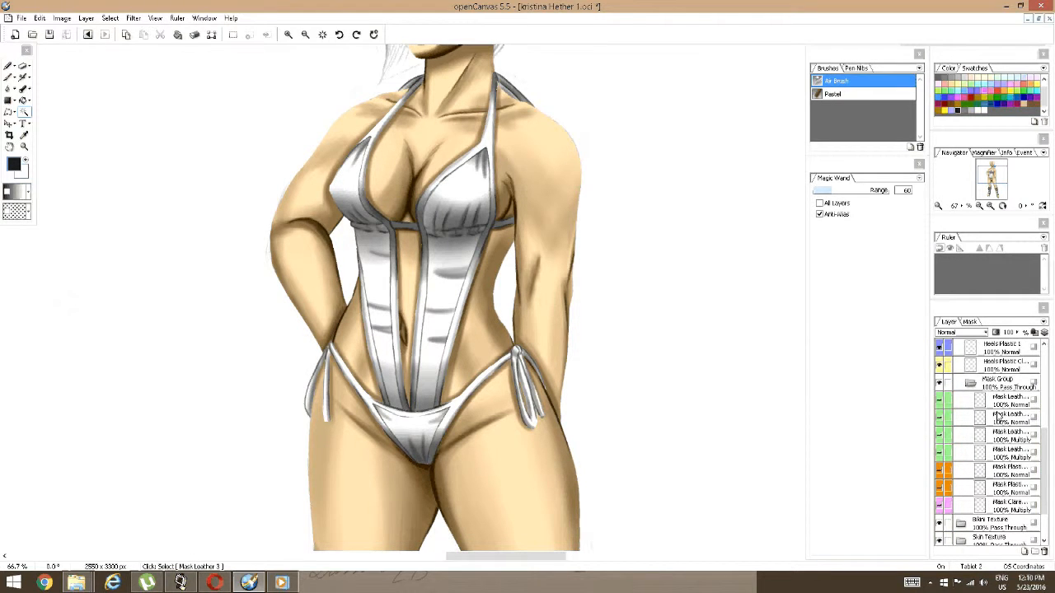
pyautogui.scroll(1, 984, 408)
pyautogui.click(972, 400)
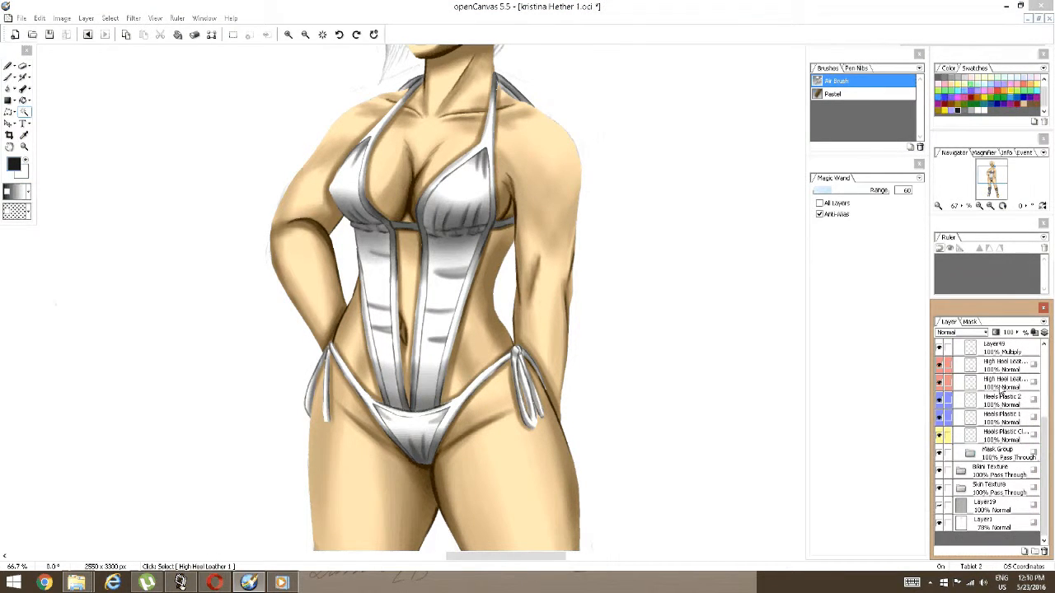
pyautogui.scroll(3, 999, 383)
pyautogui.click(962, 366)
pyautogui.click(964, 383)
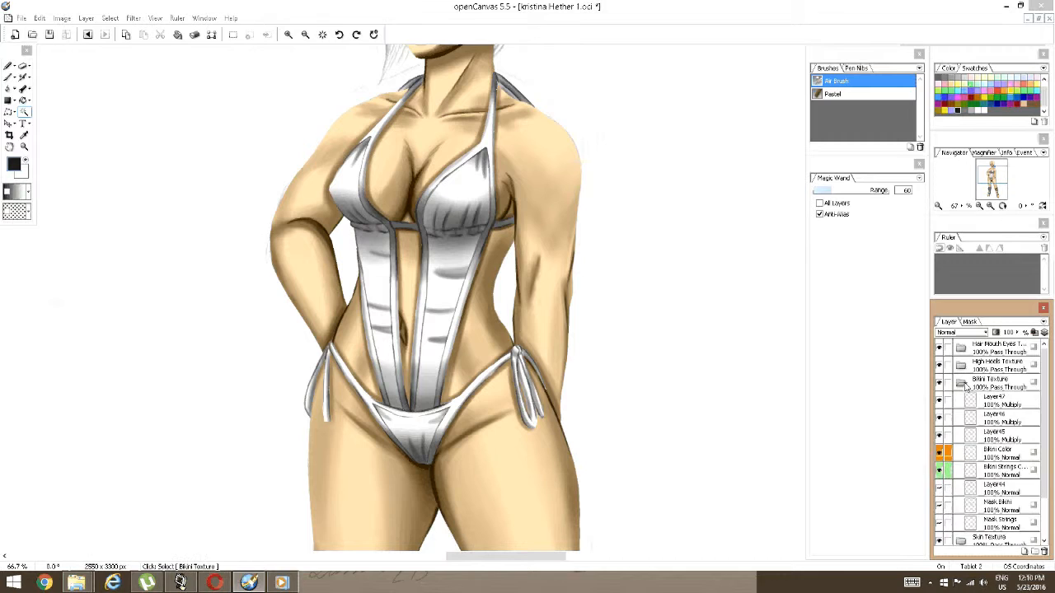
# Try to select the bikini's two torso panels on the Bikini Color layer with the Magic Wand.
pyautogui.scroll(-1, 965, 396)
pyautogui.click(966, 404)
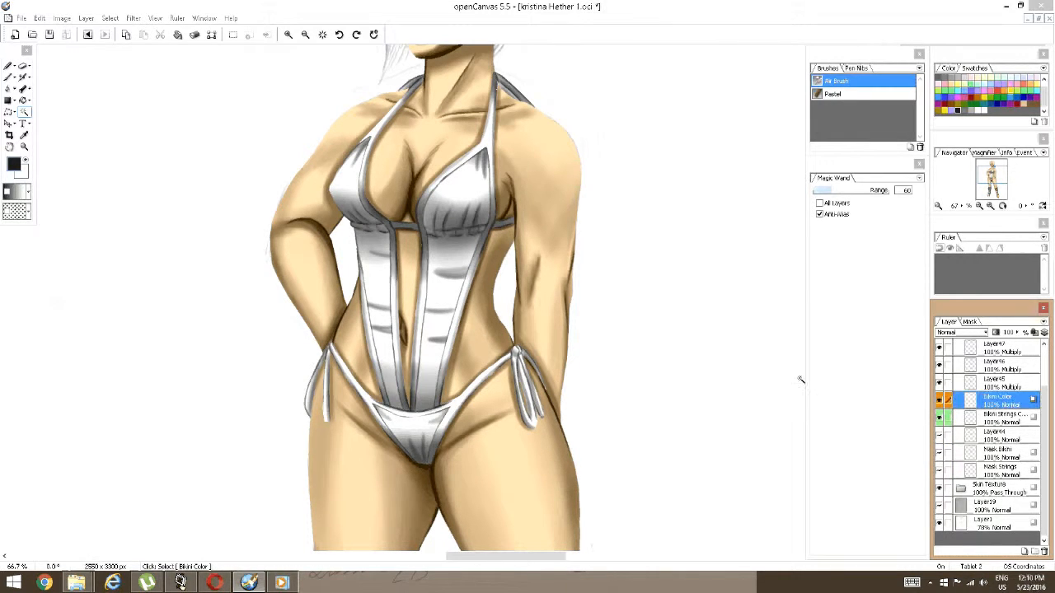
pyautogui.click(445, 255)
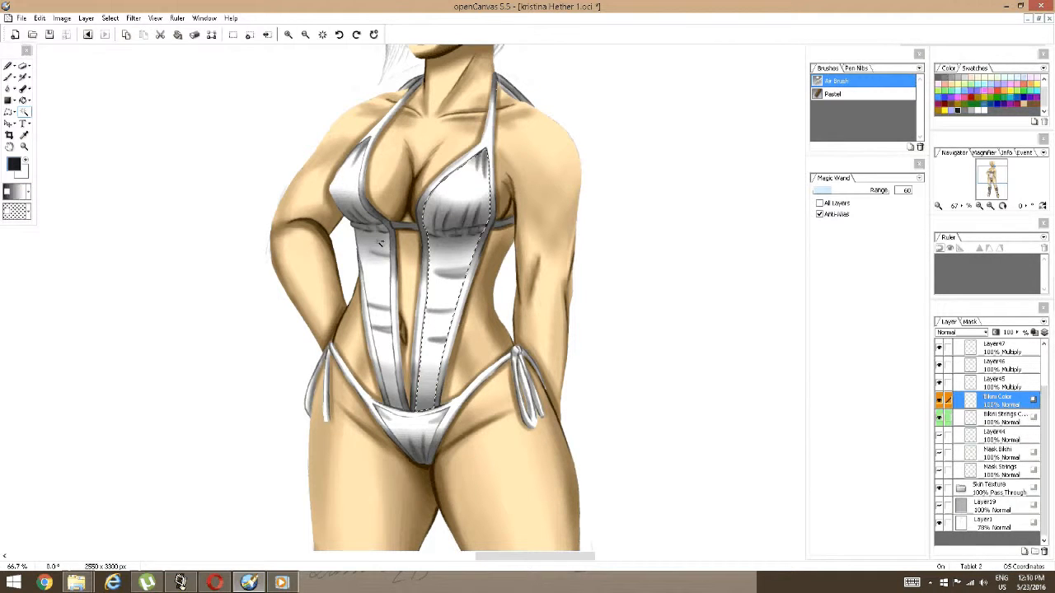
pyautogui.keyDown('shift'); pyautogui.click(383, 244); pyautogui.keyUp('shift')
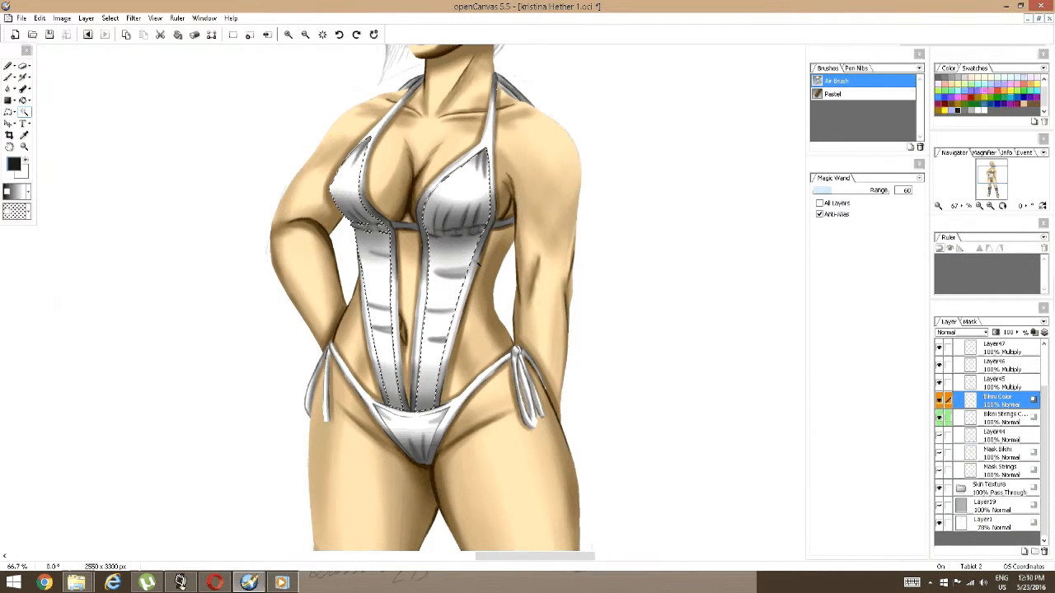
pyautogui.hotkey('ctrl', 'z')
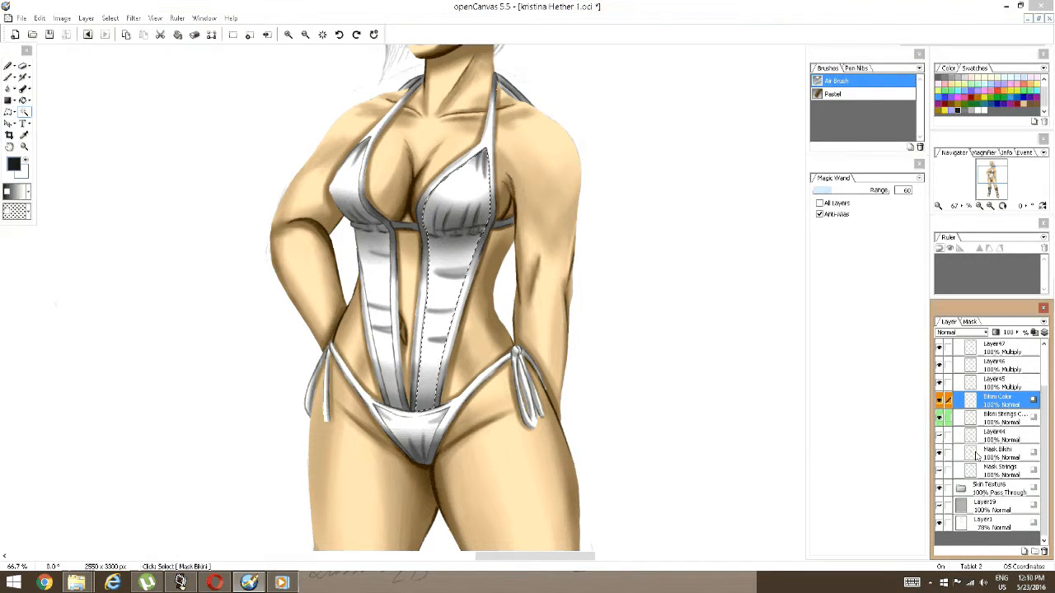
# Select both torso panels and the bottom piece of the bikini together on the Mask Bikini layer with the Magic Wand.
pyautogui.click(976, 455)
pyautogui.keyDown('shift'); pyautogui.click(378, 251); pyautogui.keyUp('shift')
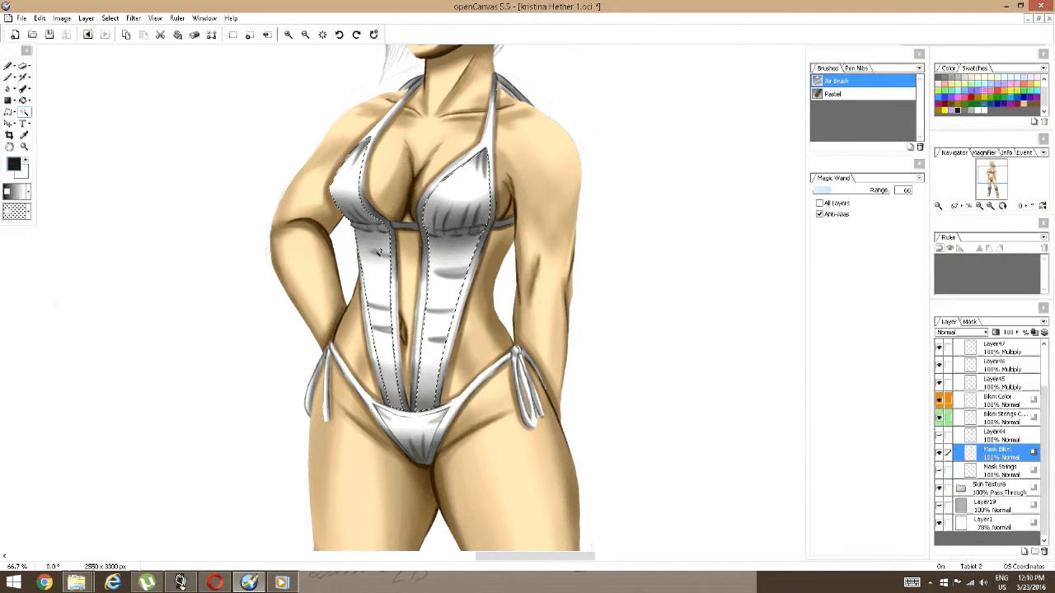
pyautogui.keyDown('shift'); pyautogui.click(446, 252); pyautogui.keyUp('shift')
pyautogui.keyDown('shift'); pyautogui.click(420, 421); pyautogui.keyUp('shift')
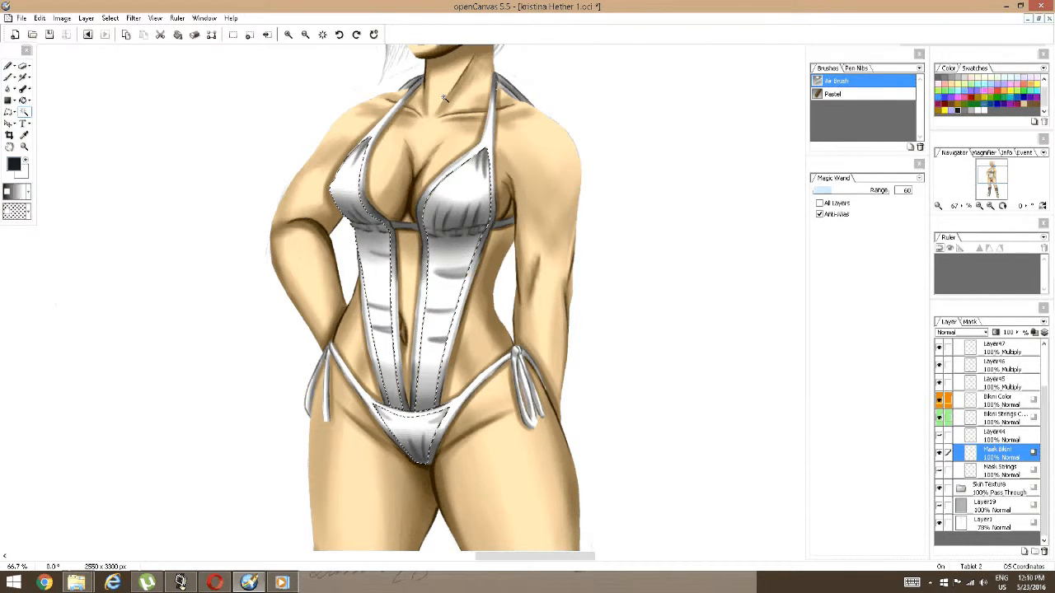
# Add a new layer directly above the Bikini Color layer in the Bikini Texture group.
pyautogui.scroll(1, 997, 414)
pyautogui.click(1000, 402)
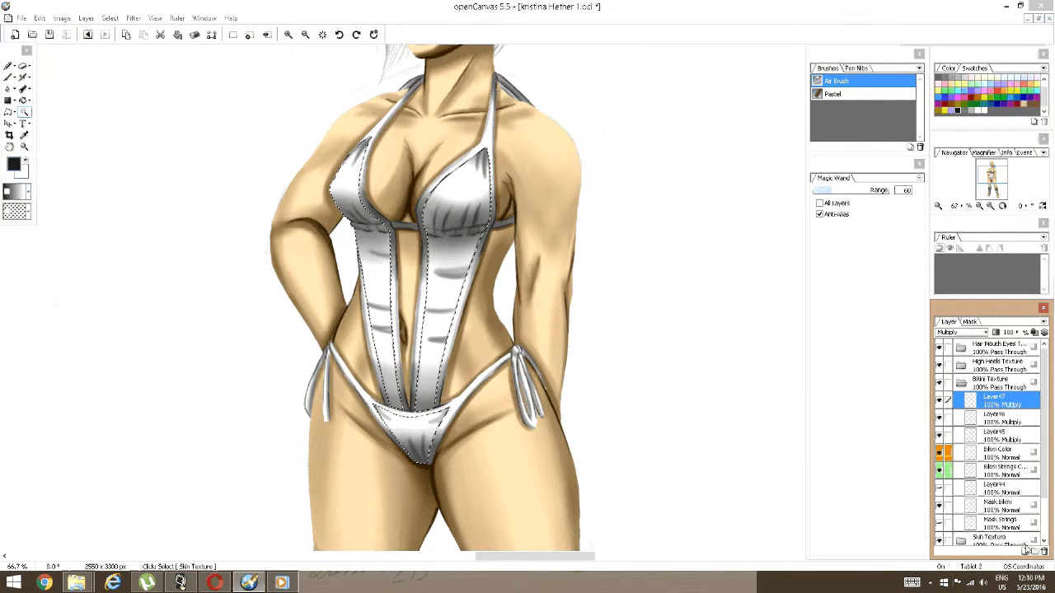
pyautogui.click(1007, 458)
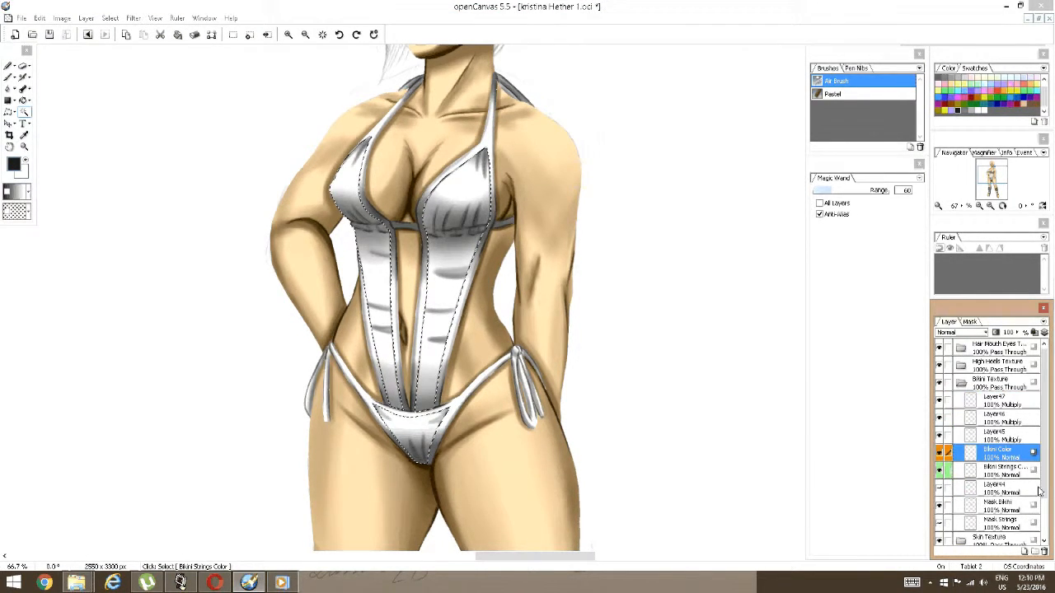
pyautogui.click(1025, 554)
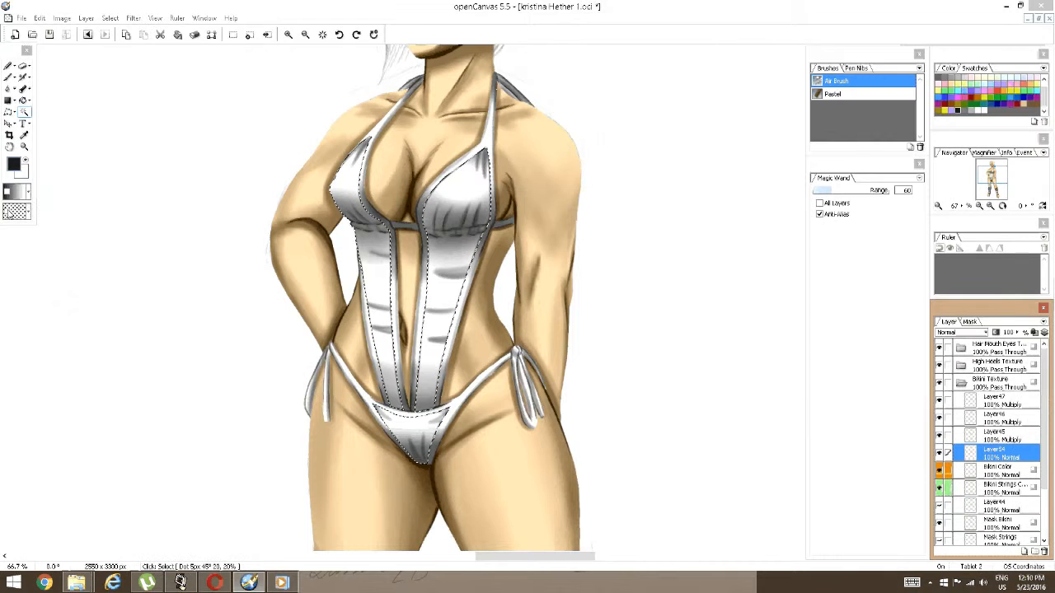
# Create a new Dot 5px 45° 20, 20% tone in the tone palette.
pyautogui.click(15, 213)
pyautogui.click(29, 214)
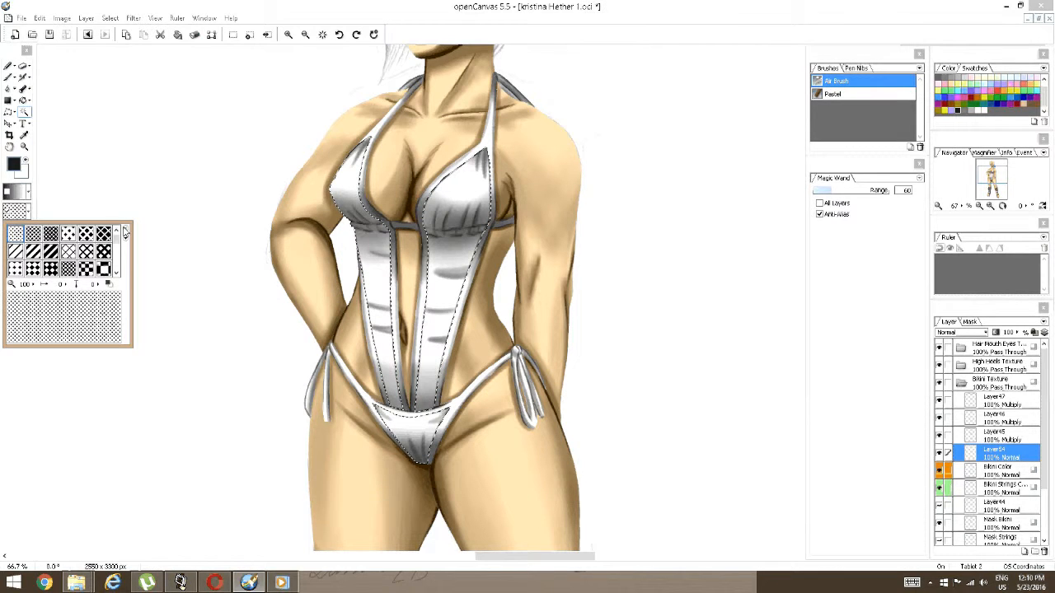
pyautogui.click(68, 233)
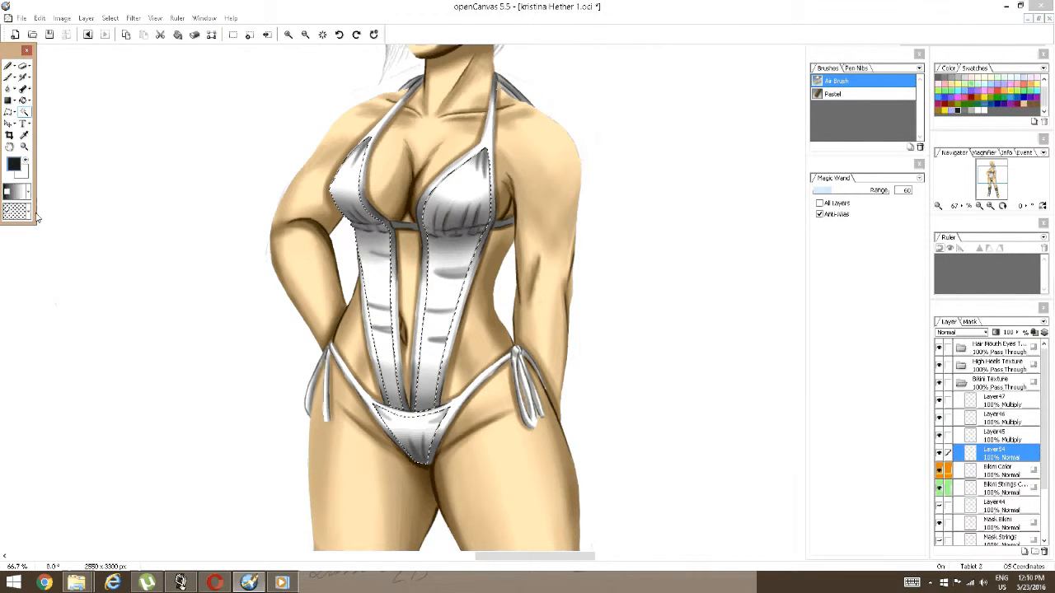
pyautogui.click(30, 213)
pyautogui.click(126, 238)
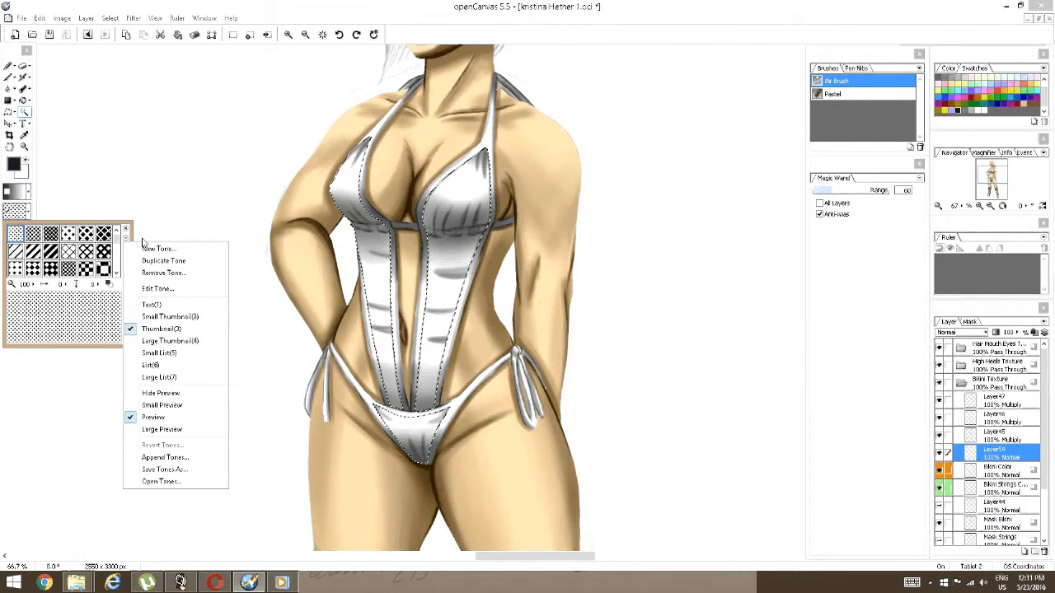
pyautogui.click(154, 248)
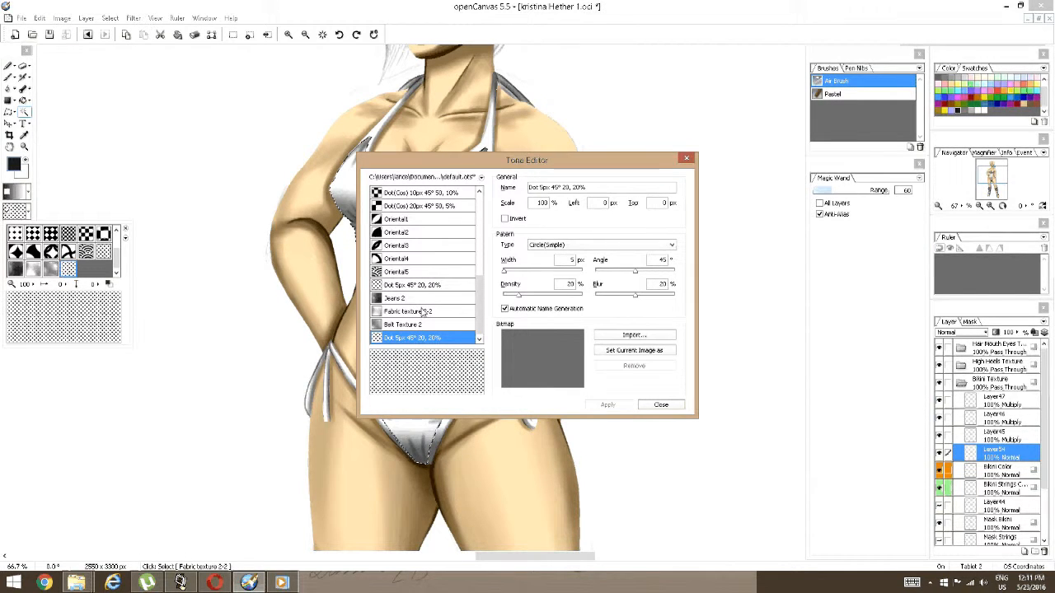
# Set the new dot tone's scale to 200% and apply it, closing the Tone Editor.
pyautogui.doubleClick(538, 203)
pyautogui.write('500')
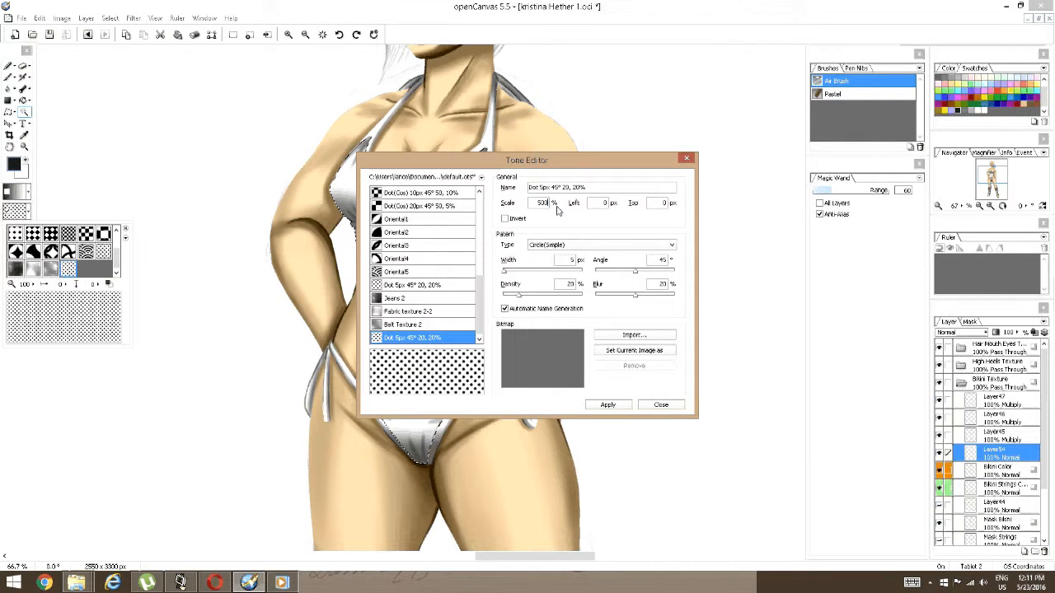
pyautogui.click(617, 407)
pyautogui.click(657, 404)
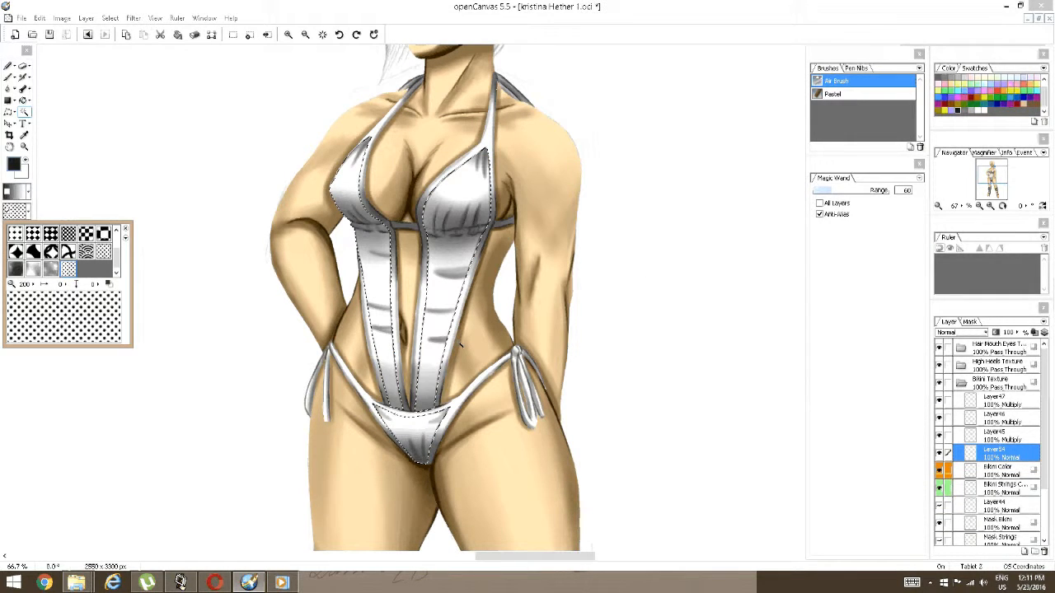
# Try to fill the bikini's wider torso panel with the enlarged dot tone on the new layer.
pyautogui.click(23, 99)
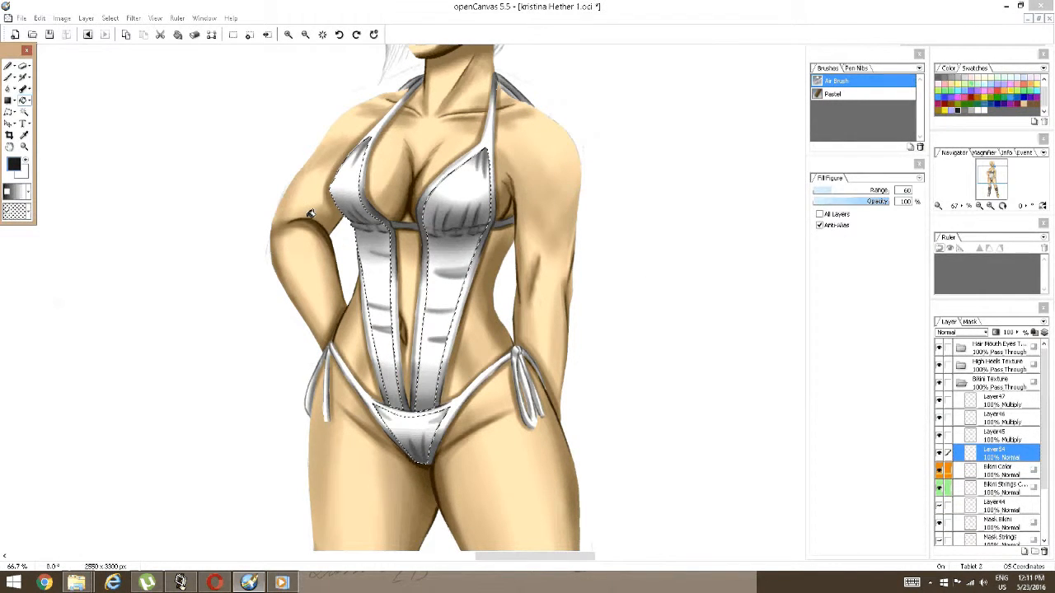
pyautogui.click(447, 258)
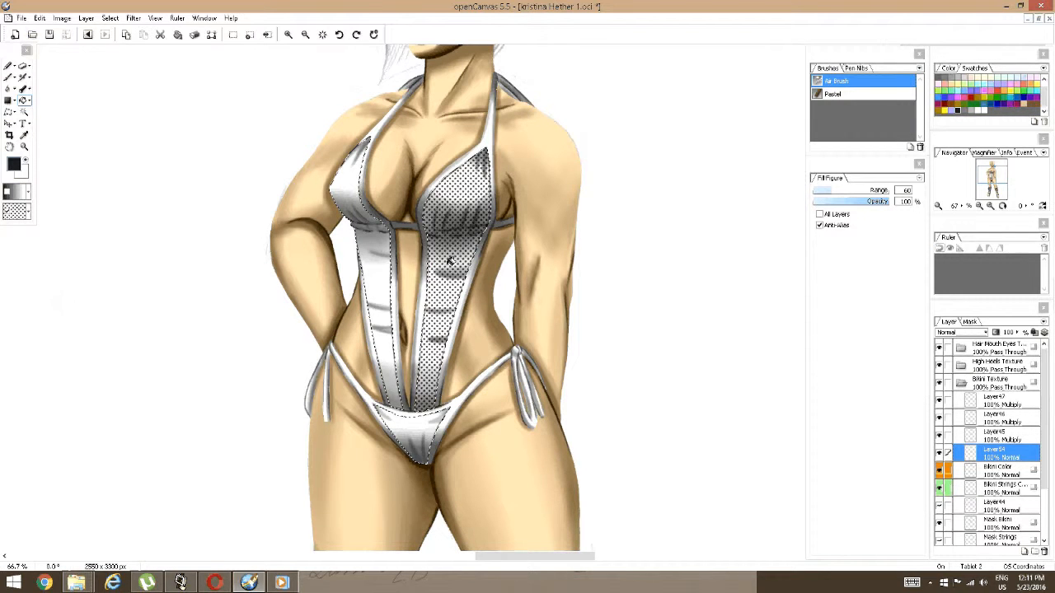
pyautogui.hotkey('ctrl', 'z')
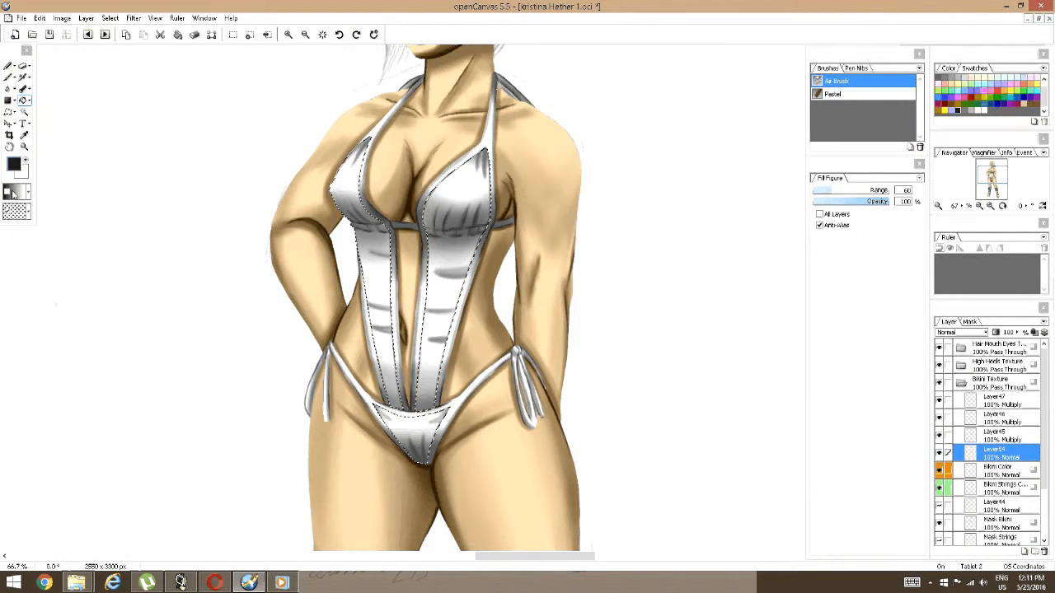
# Create another new tone from the 200% dot tone in the Tone Editor.
pyautogui.click(12, 194)
pyautogui.click(125, 238)
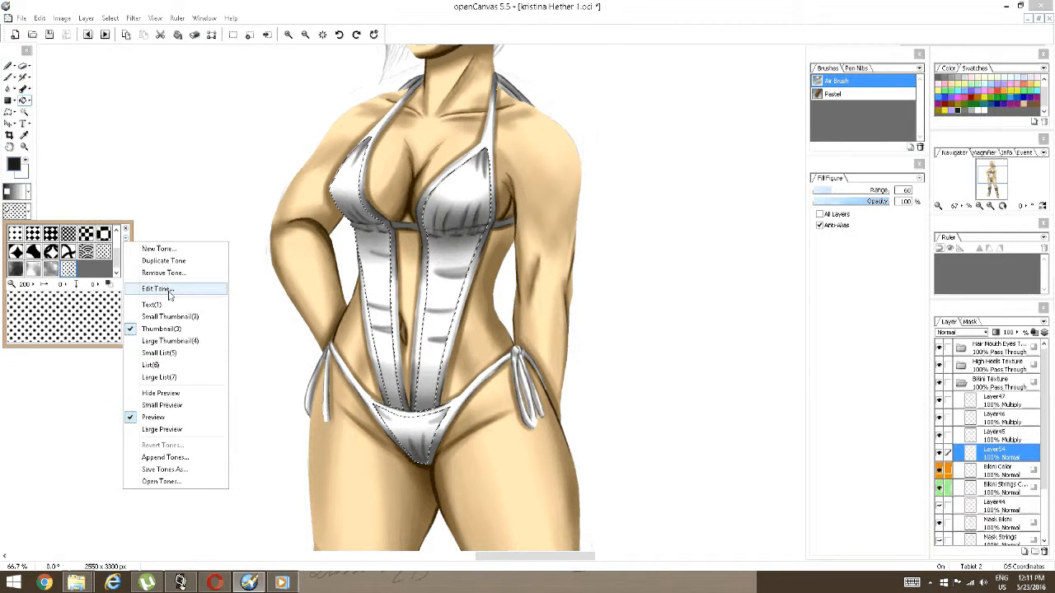
pyautogui.click(117, 285)
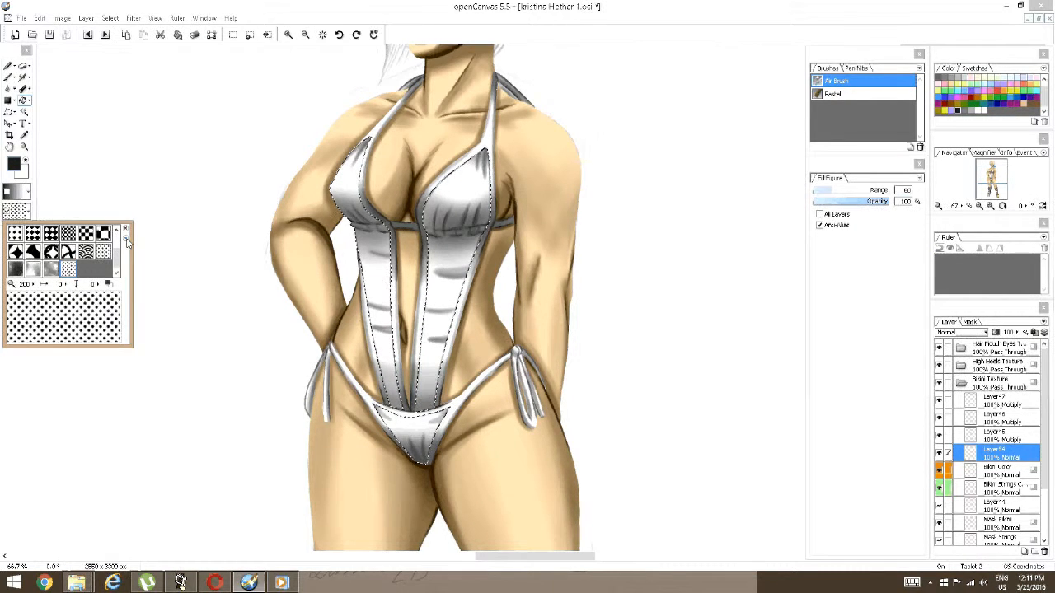
pyautogui.click(150, 250)
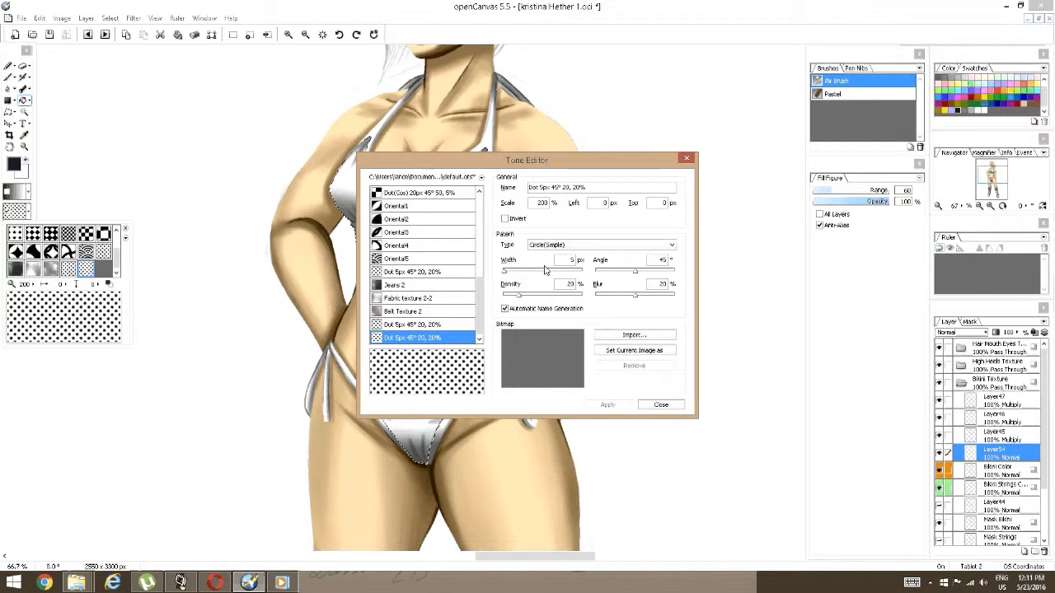
# Start importing a bitmap for the new tone and browse drive H: to the 2014 2015 artwork folder.
pyautogui.click(632, 336)
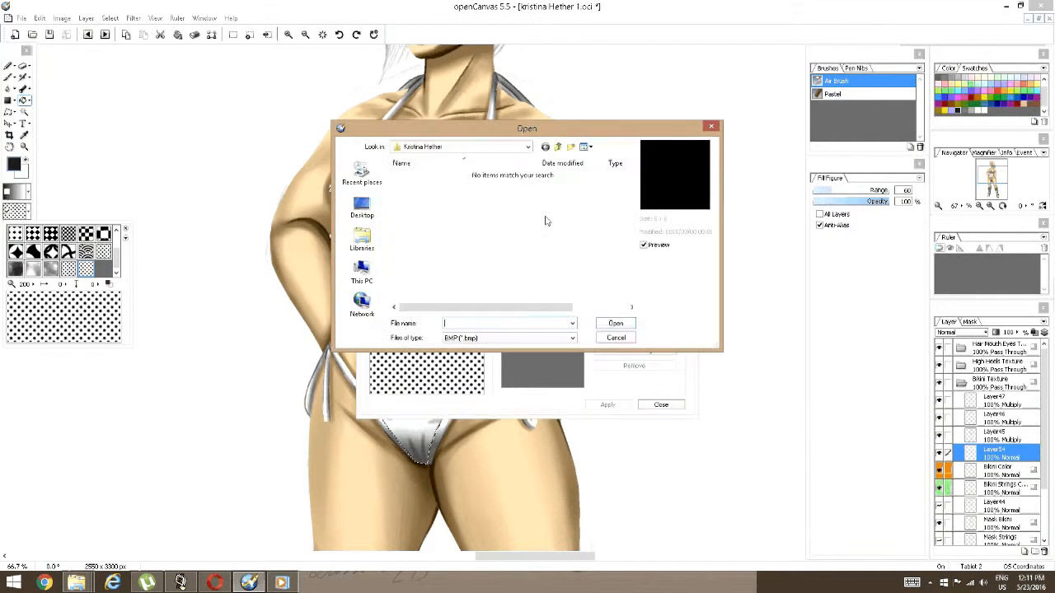
pyautogui.click(616, 338)
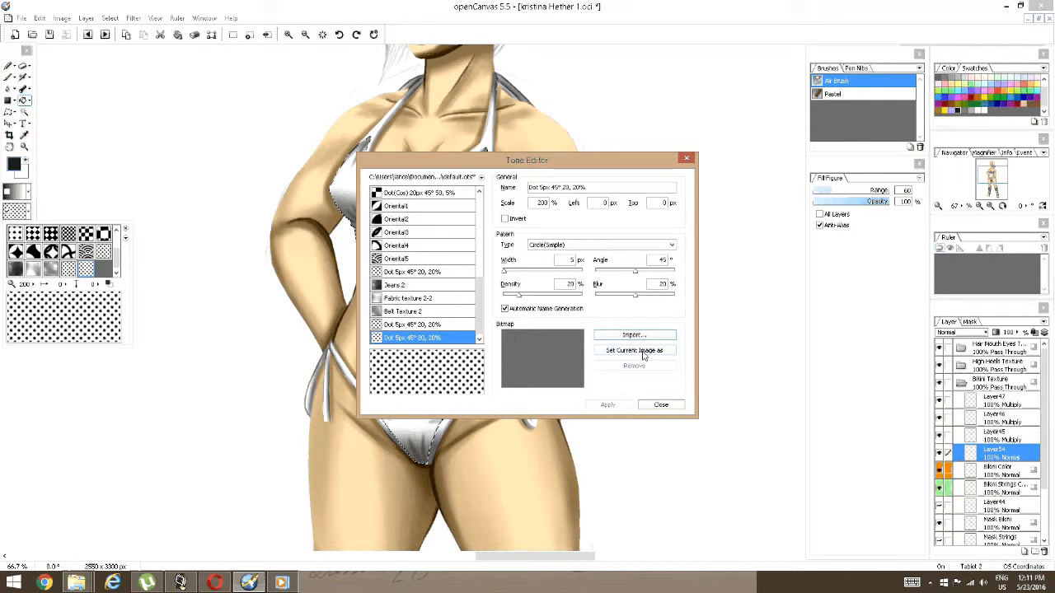
pyautogui.click(647, 336)
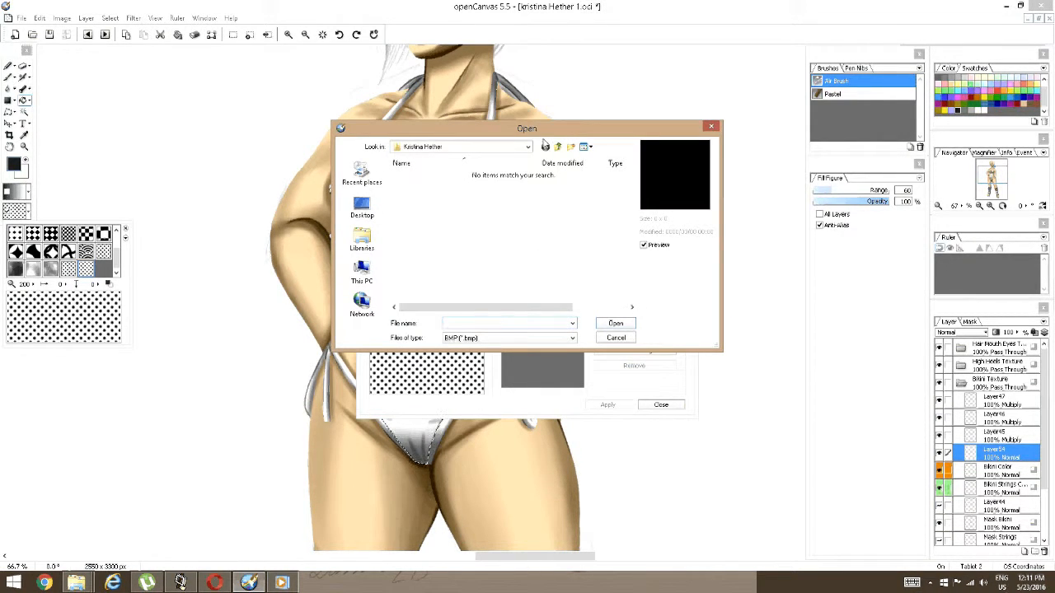
pyautogui.click(527, 147)
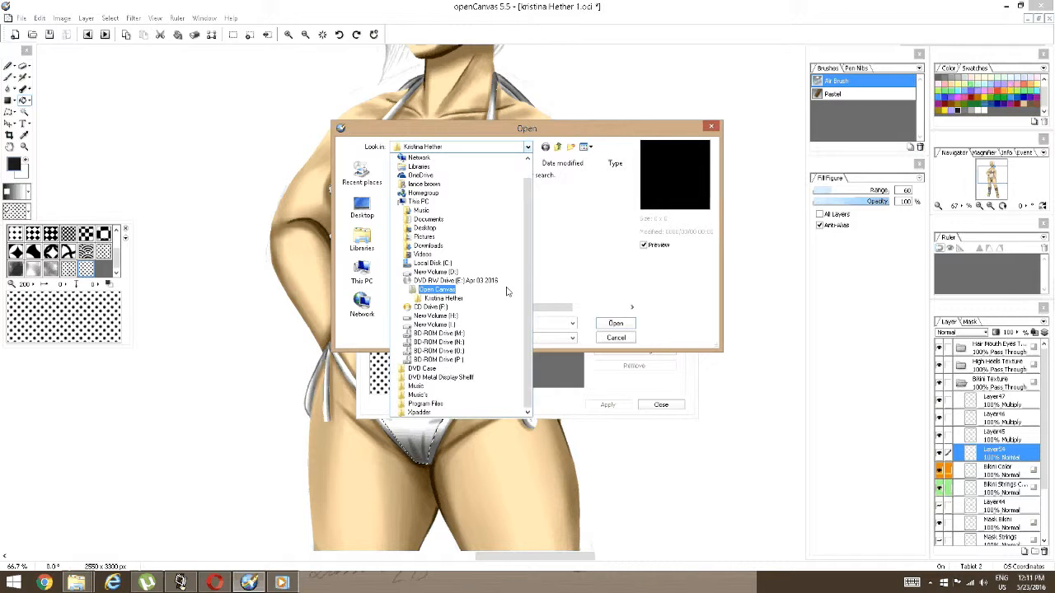
pyautogui.click(466, 315)
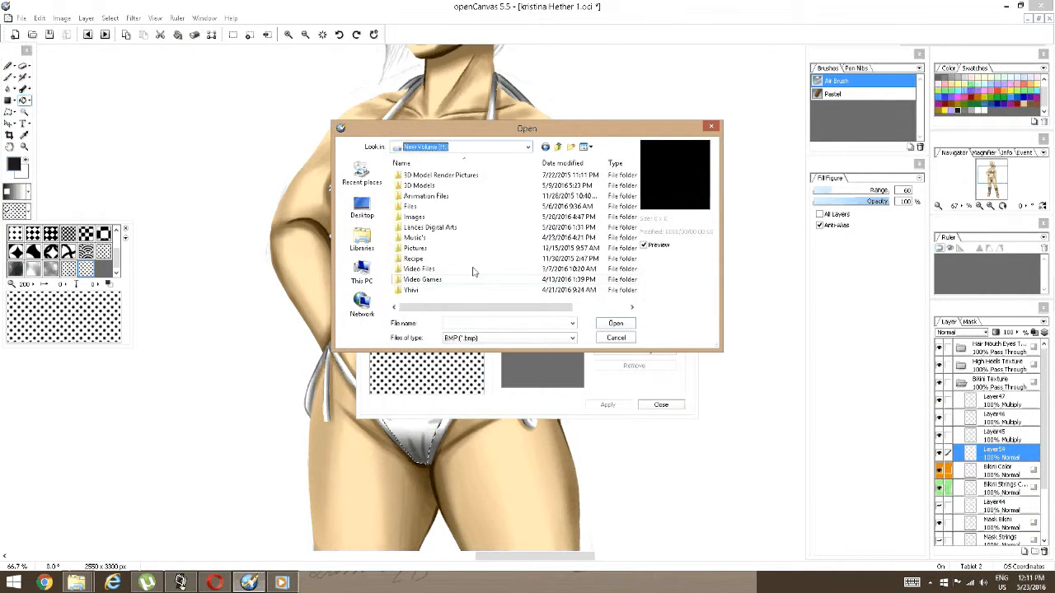
pyautogui.doubleClick(430, 228)
pyautogui.doubleClick(421, 205)
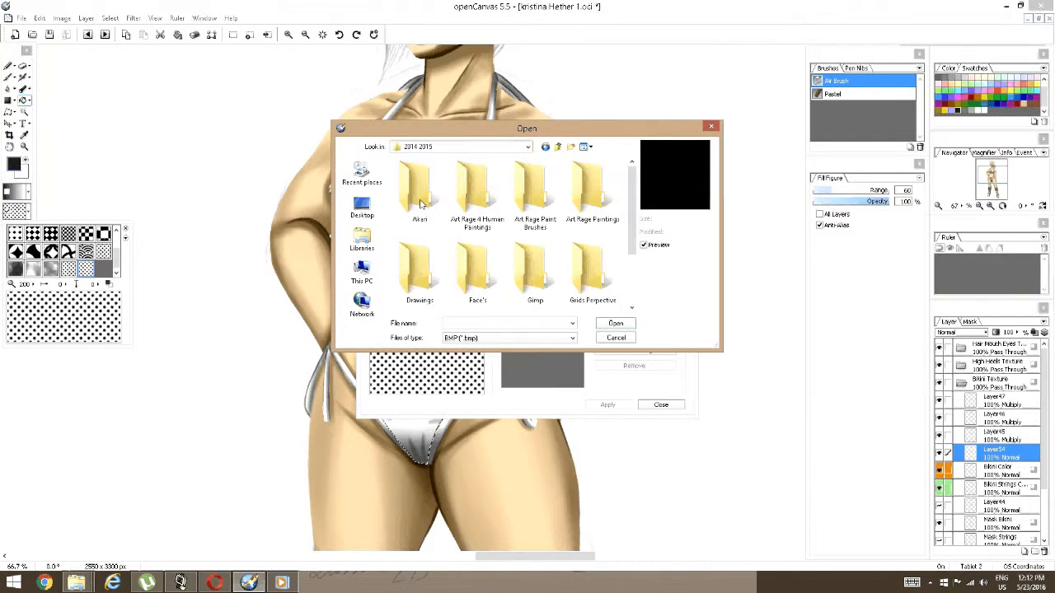
pyautogui.moveTo(631, 227); pyautogui.dragTo(626, 276)
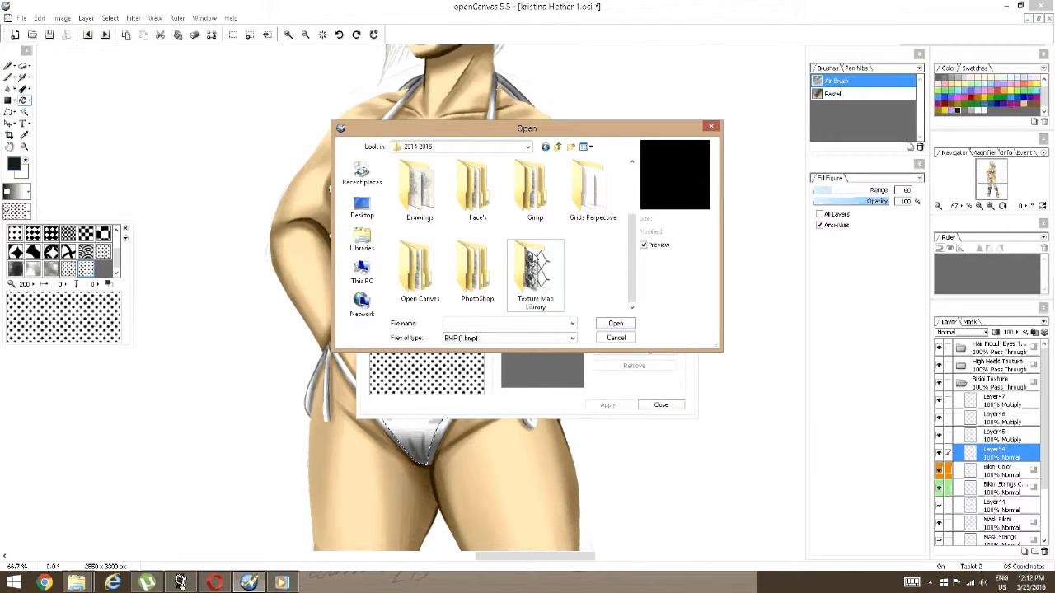
pyautogui.doubleClick(484, 257)
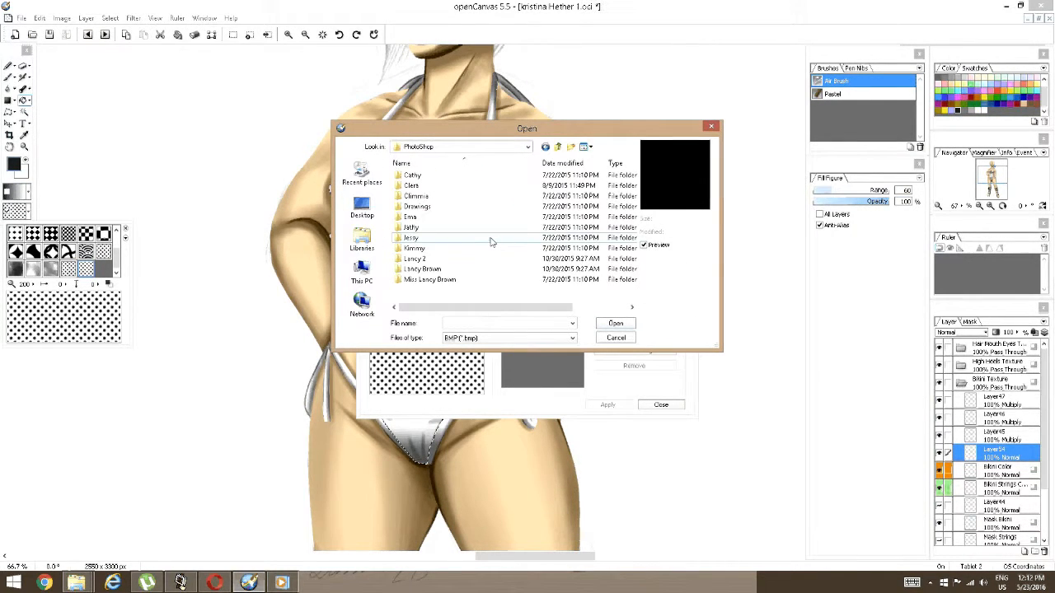
pyautogui.doubleClick(454, 253)
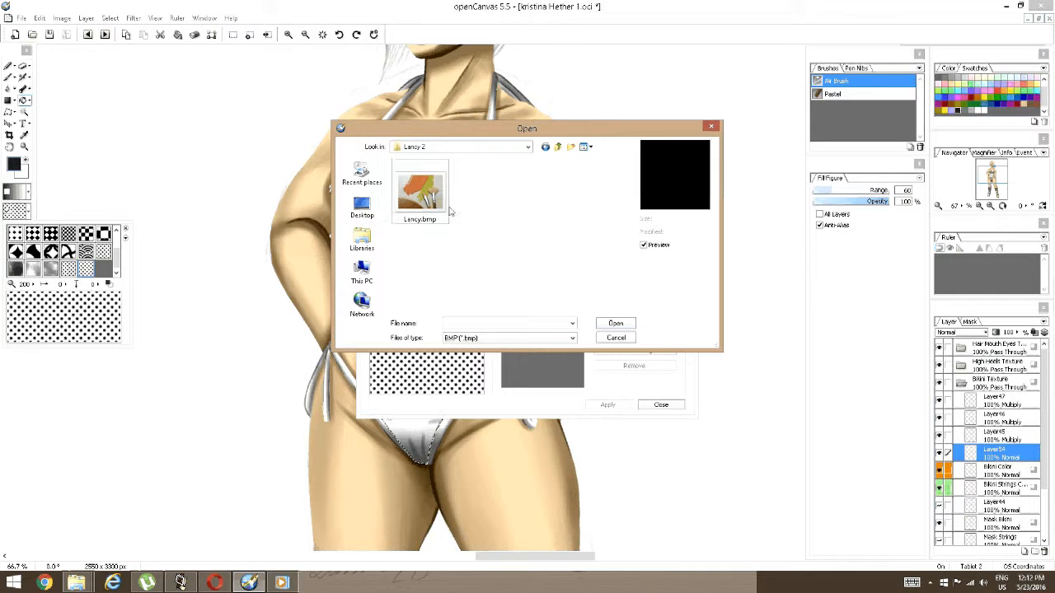
pyautogui.click(545, 147)
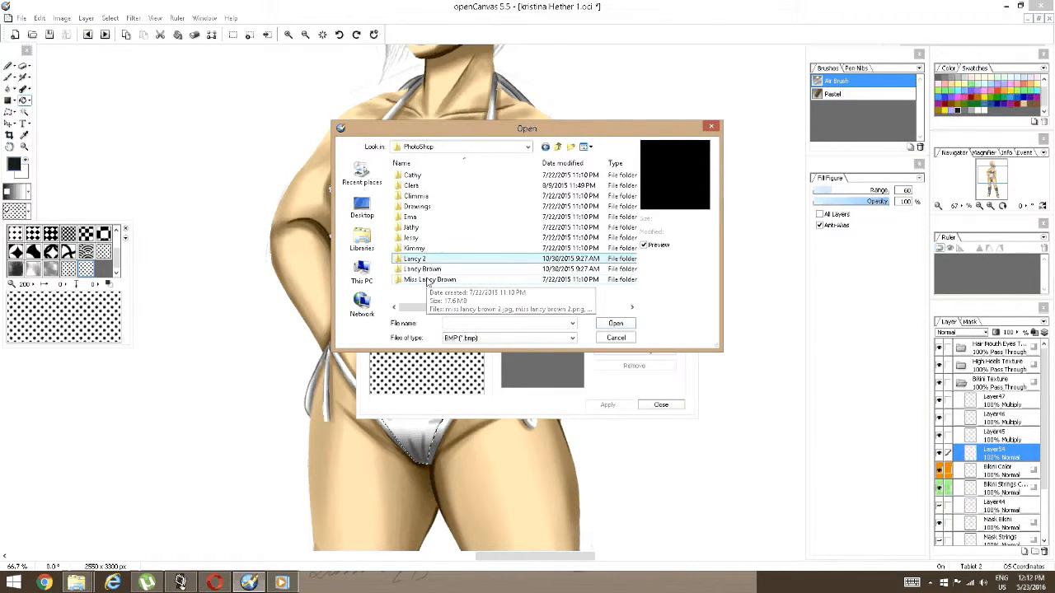
pyautogui.click(545, 147)
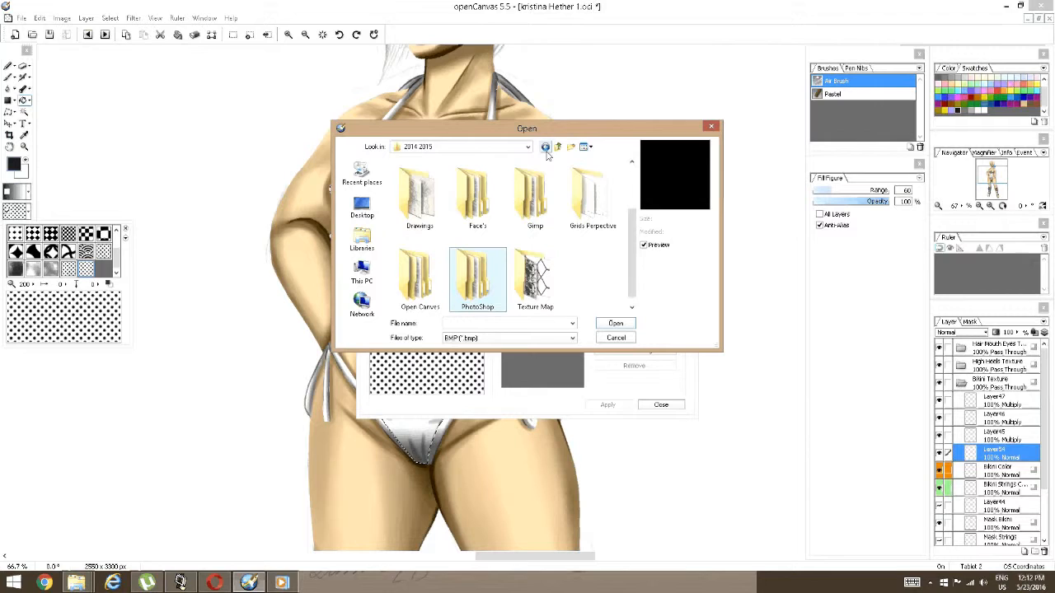
# Import the polka dots JPEG from the Texture Map Library folder as the new tone's bitmap.
pyautogui.click(523, 279)
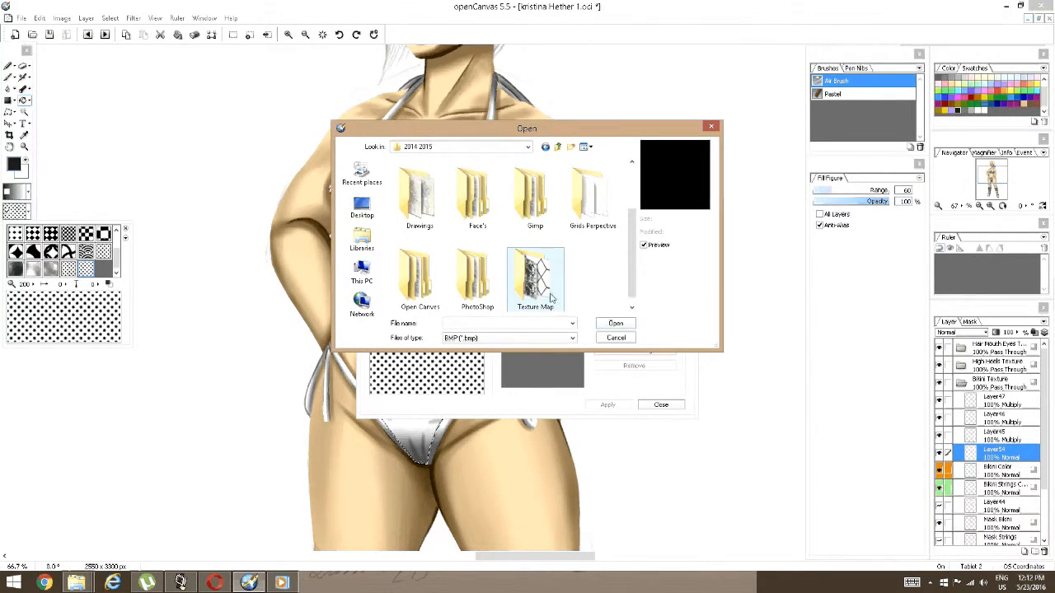
pyautogui.click(574, 340)
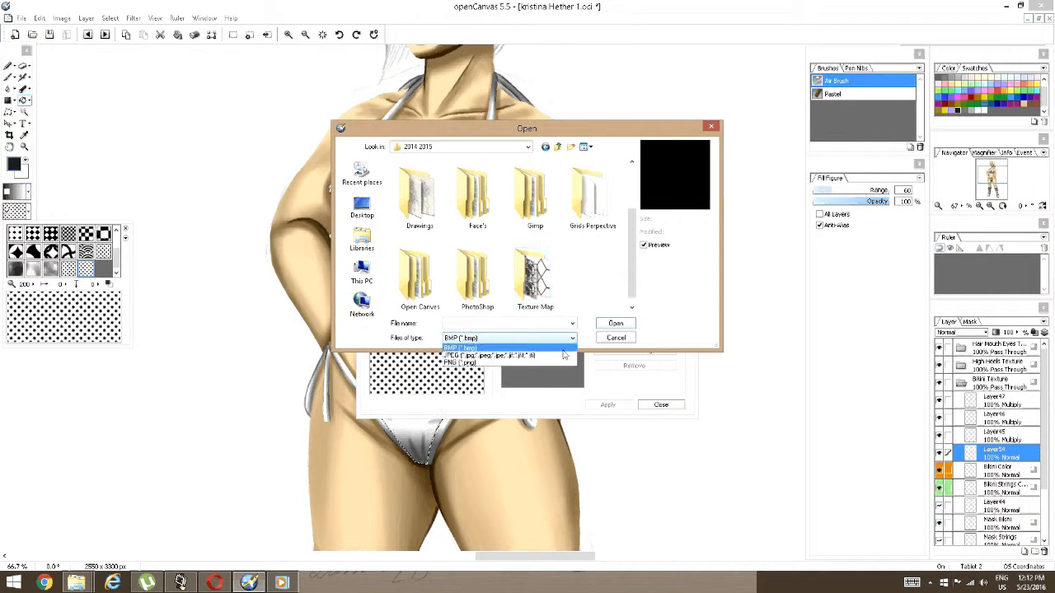
pyautogui.click(554, 355)
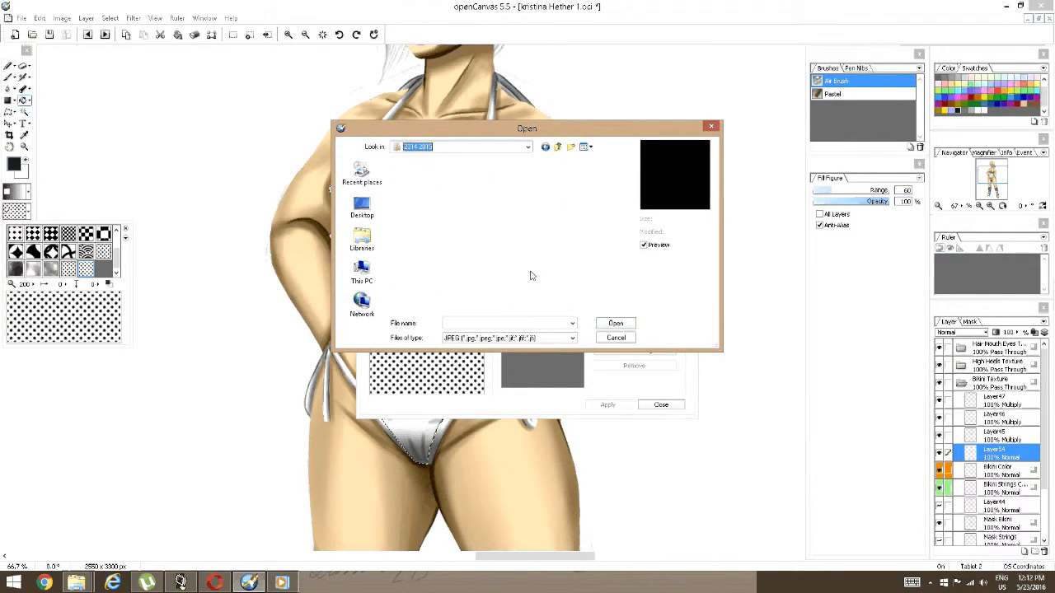
pyautogui.moveTo(630, 186); pyautogui.dragTo(629, 267)
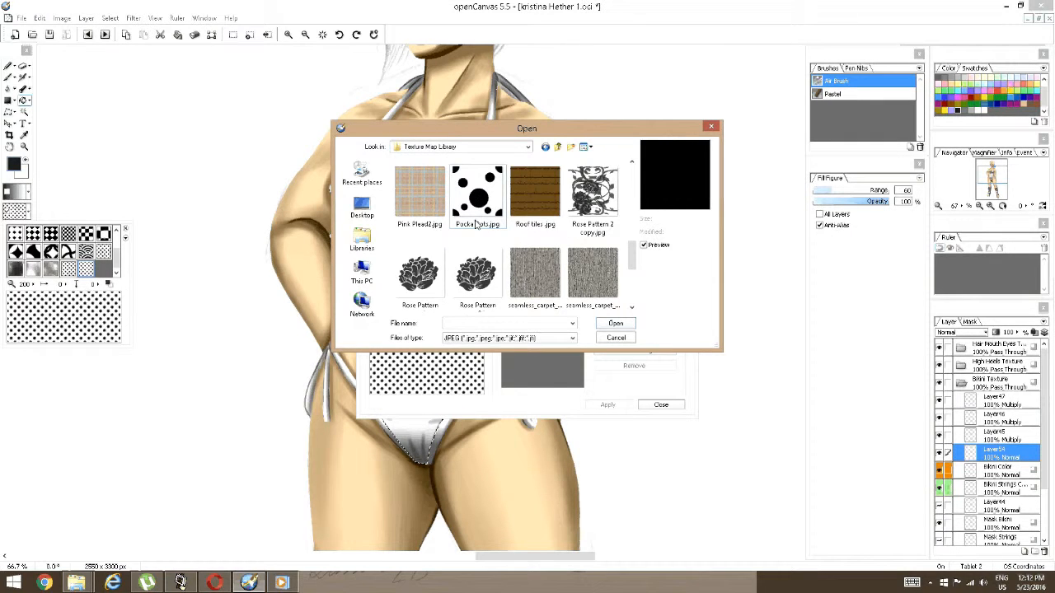
pyautogui.doubleClick(475, 224)
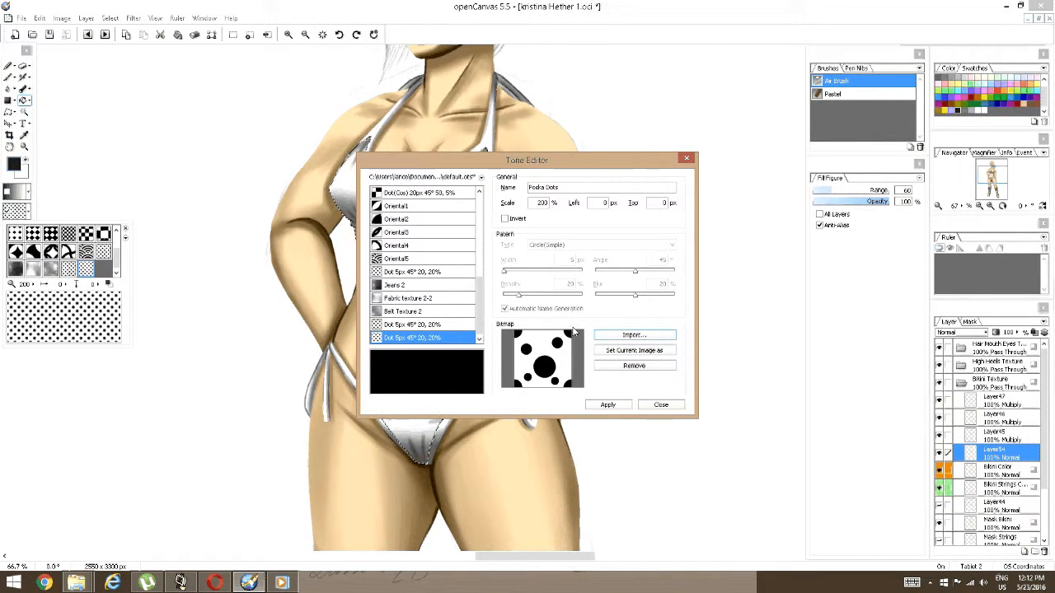
# Set the scale of the polka dots tone to 100%.
pyautogui.doubleClick(537, 203)
pyautogui.write('1')
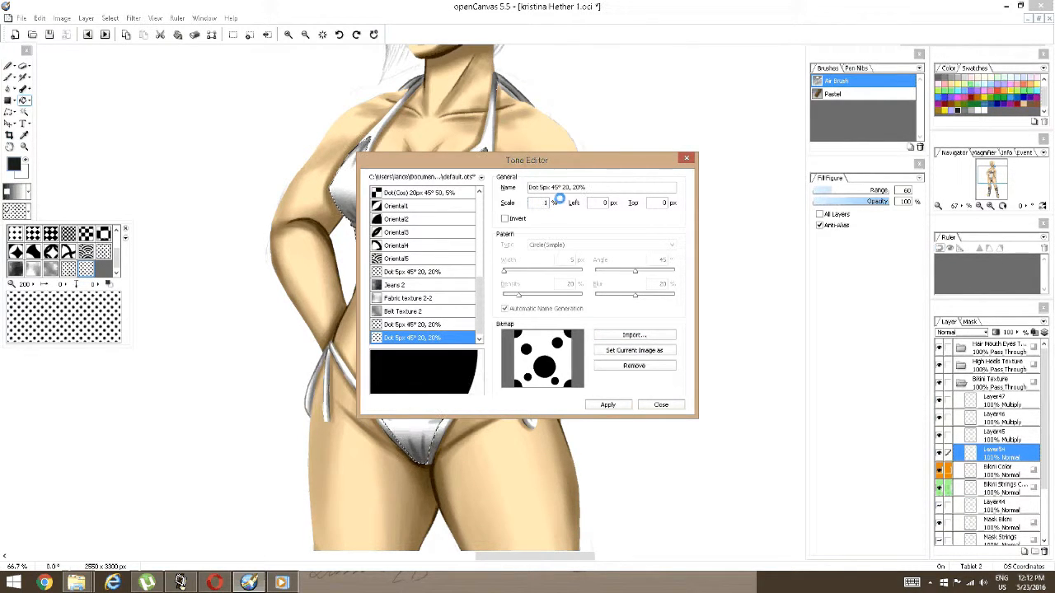
pyautogui.write('00')
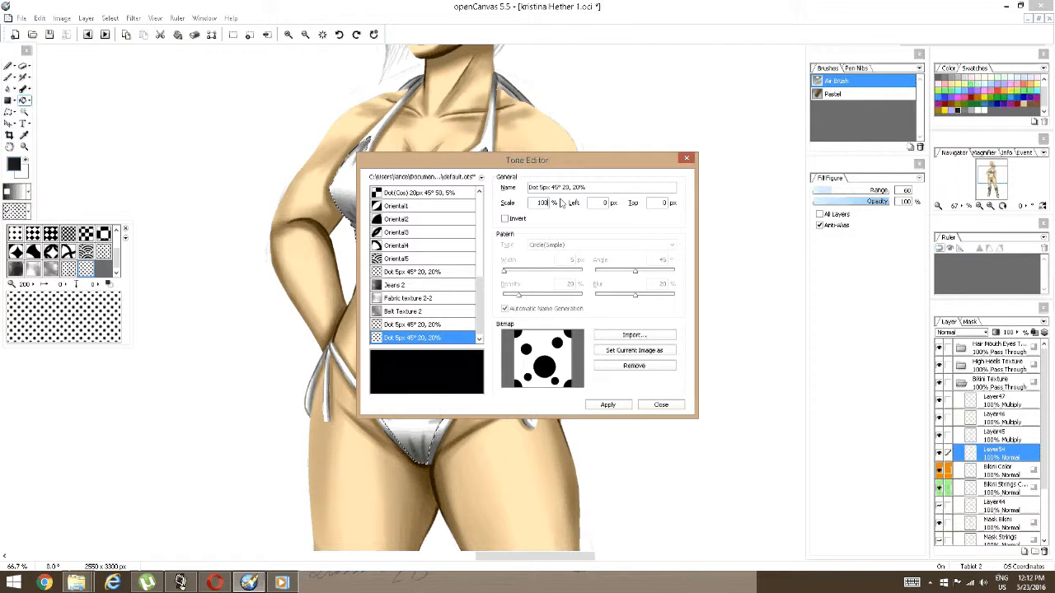
# Try the current image as the tone's bitmap, replace it with the JPEG Pocka Dots.jpg from Texture Map Library, and apply the tone.
pyautogui.click(630, 354)
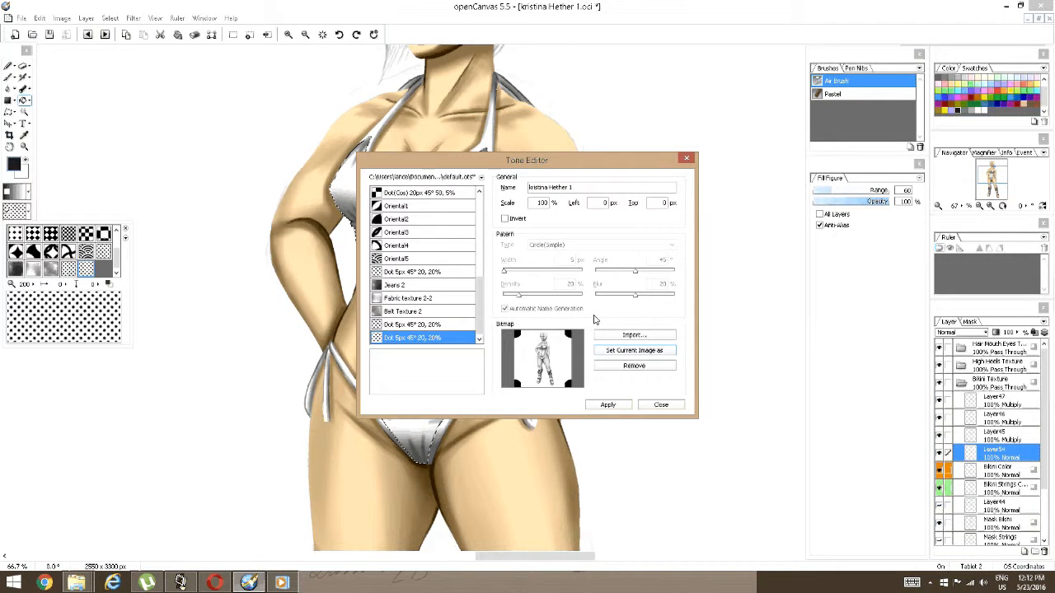
pyautogui.click(616, 334)
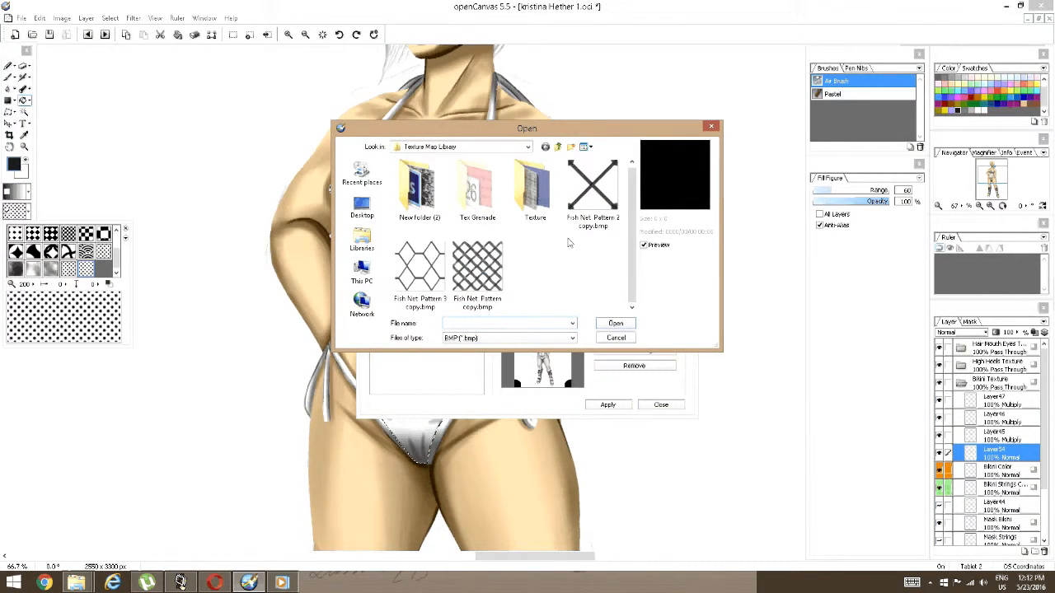
pyautogui.click(568, 337)
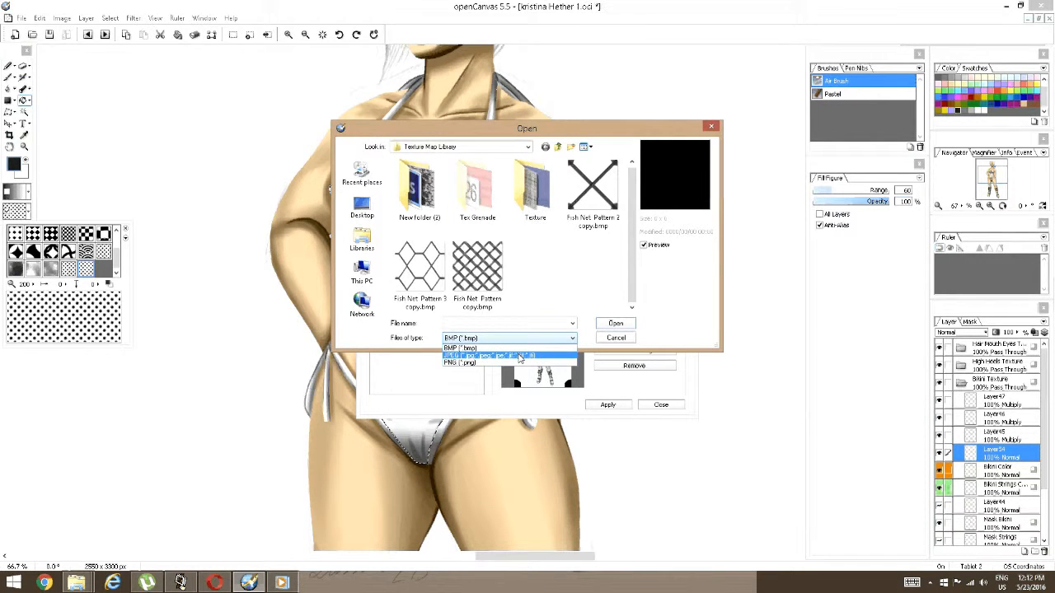
pyautogui.click(519, 356)
pyautogui.scroll(-5, 612, 205)
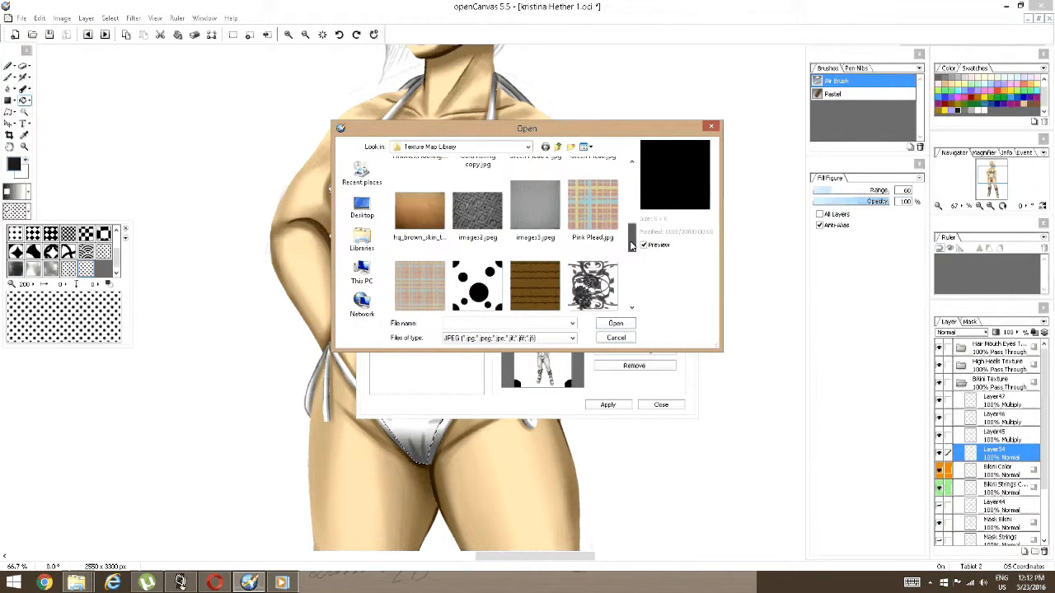
pyautogui.scroll(-1, 472, 256)
pyautogui.click(472, 255)
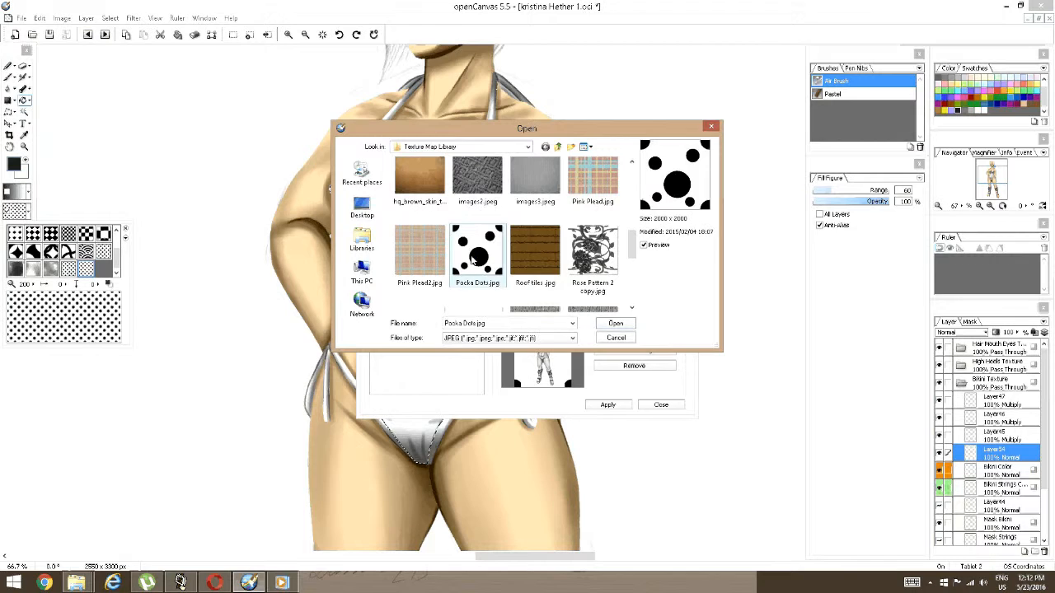
pyautogui.click(616, 323)
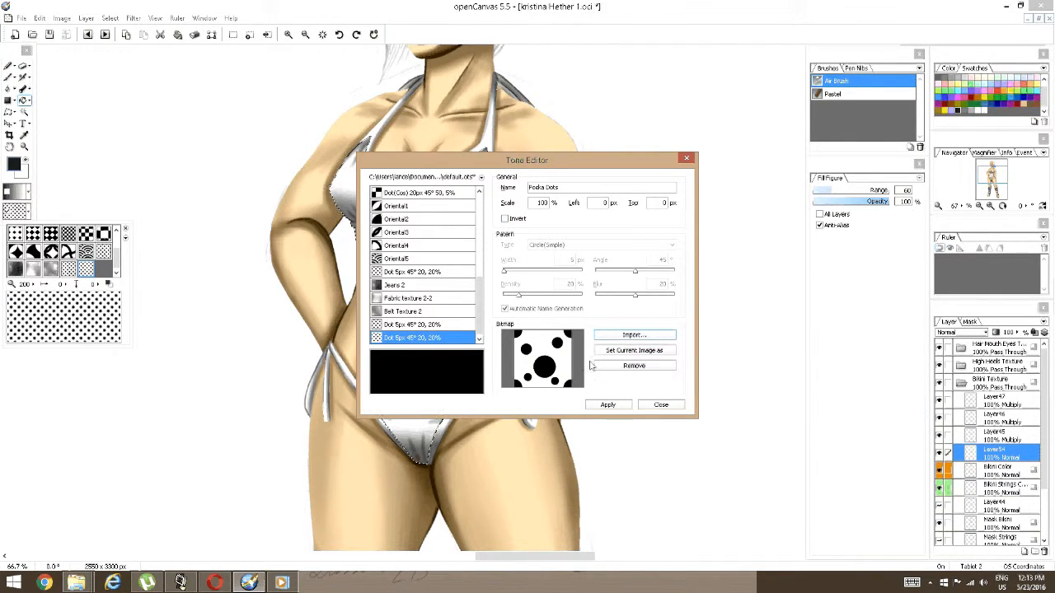
pyautogui.click(609, 406)
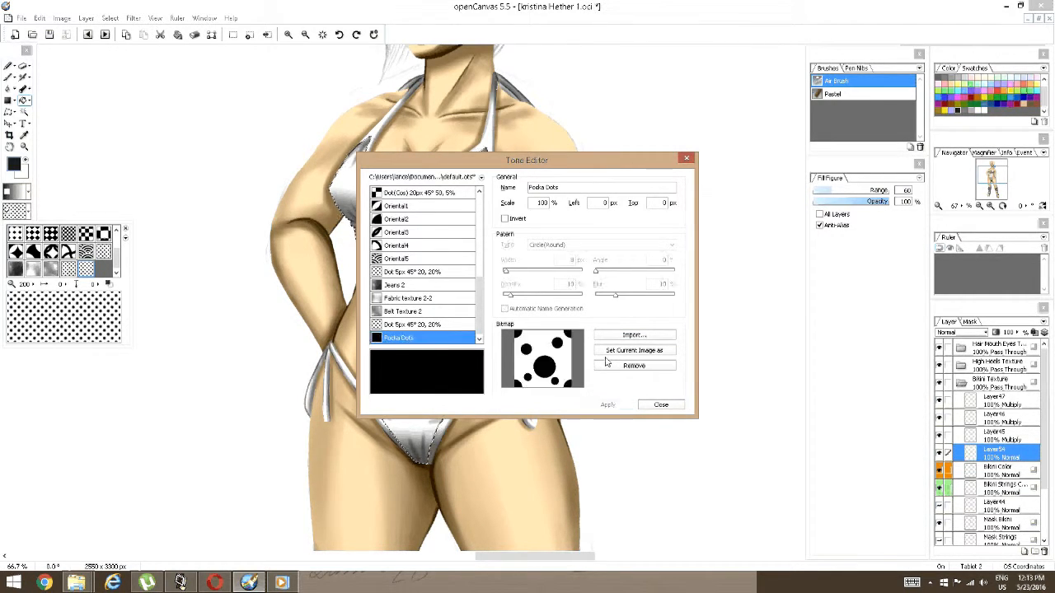
pyautogui.click(661, 404)
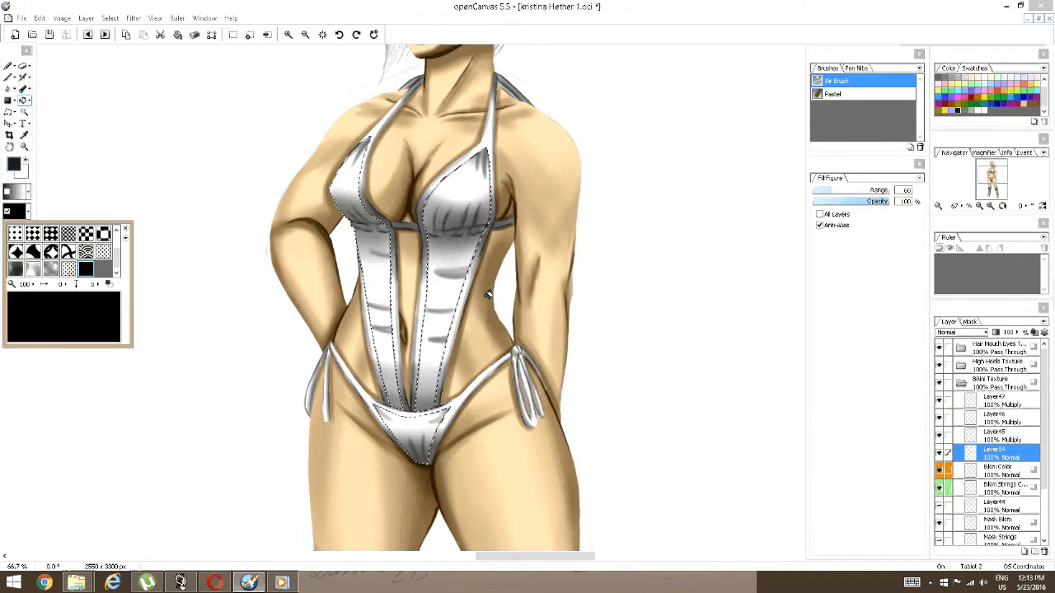
# Try filling the selected bikini torso panel beside the straight arm with the Pocka Dots tone, and undo the fill.
pyautogui.click(444, 205)
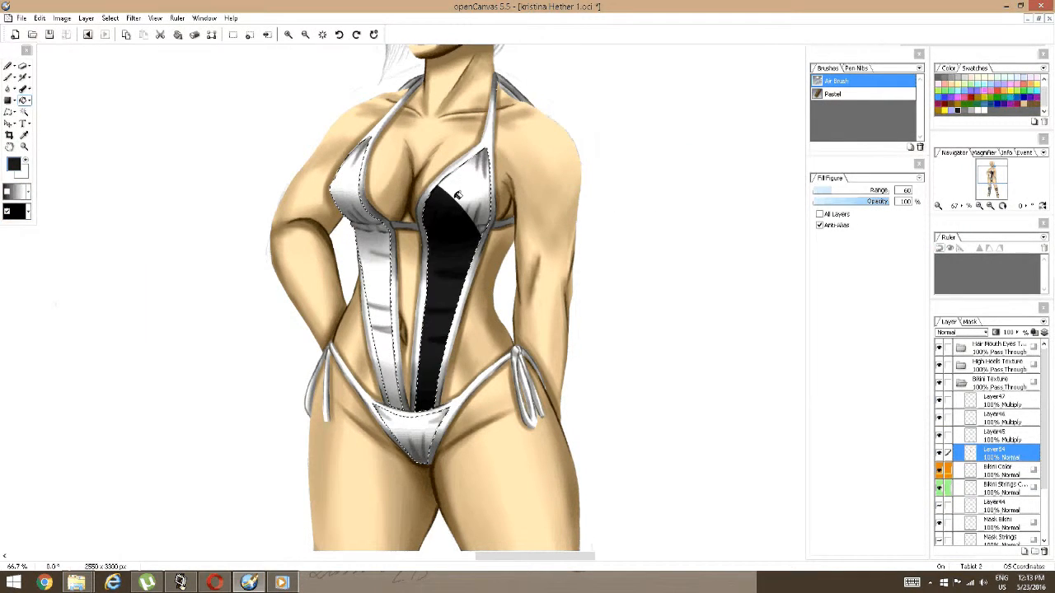
pyautogui.hotkey('ctrl', 'z')
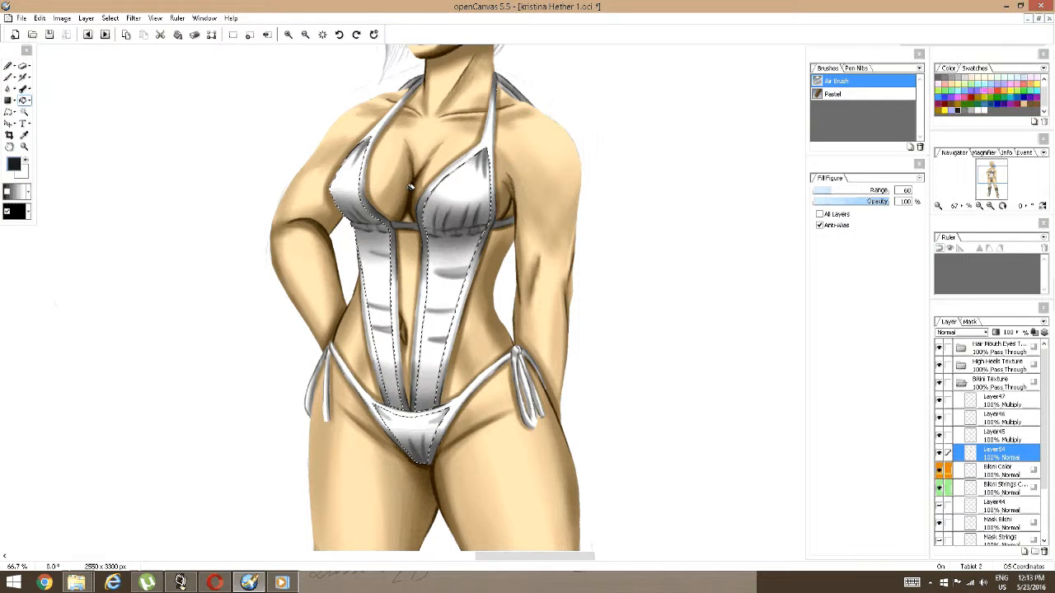
# Create another tone from the Pocka Dots tone and open it in the Tone Editor.
pyautogui.click(31, 212)
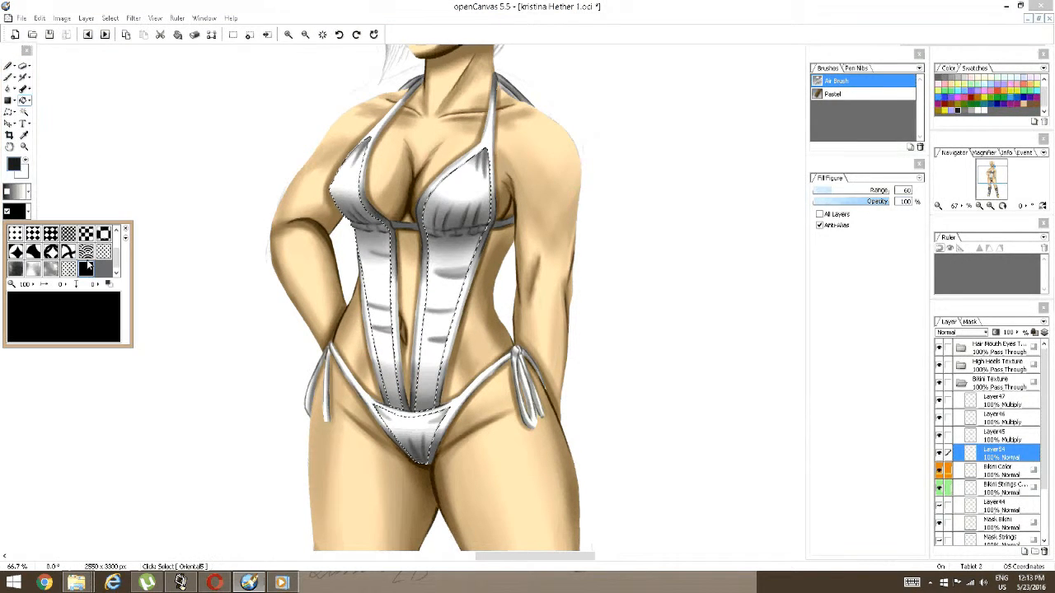
pyautogui.click(126, 234)
pyautogui.click(135, 248)
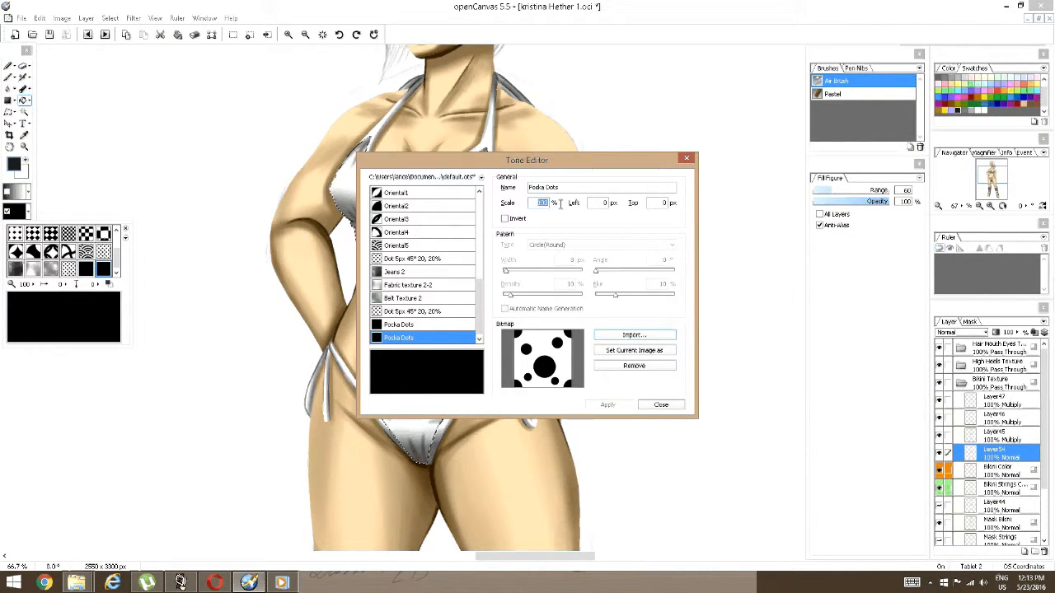
# Try scales of 20%, 10% and 5% for the new Pocka Dots tone and apply it at 10%.
pyautogui.moveTo(536, 203); pyautogui.dragTo(560, 203)
pyautogui.write('2')
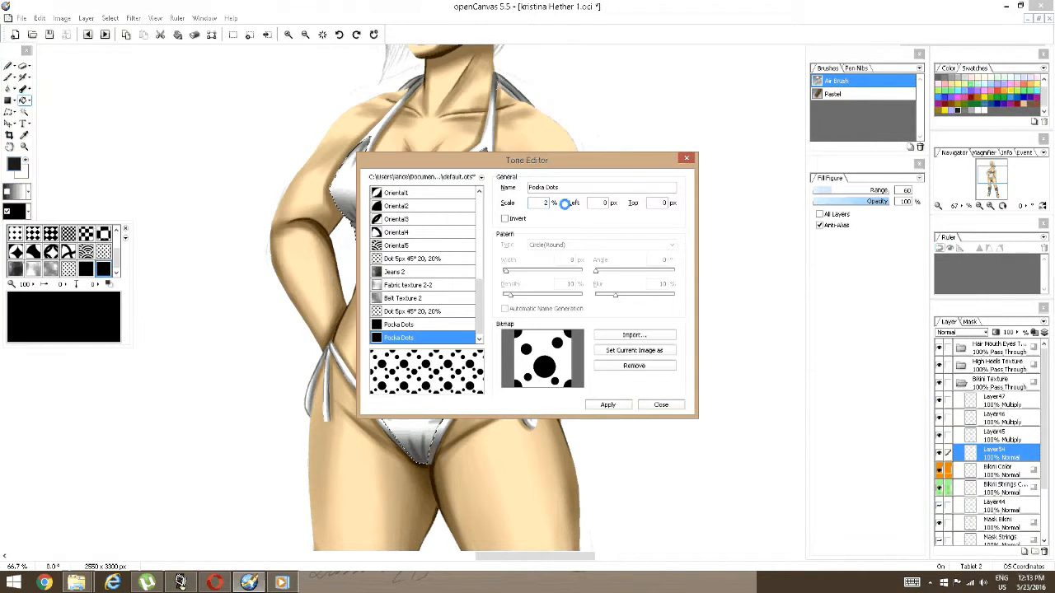
pyautogui.write('0')
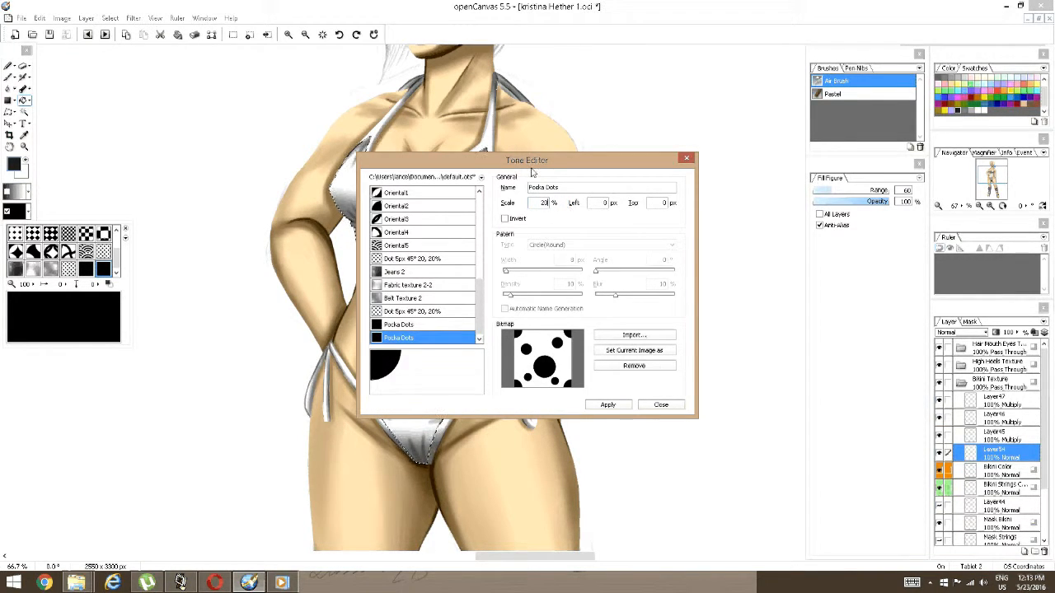
pyautogui.moveTo(536, 203); pyautogui.dragTo(555, 203)
pyautogui.write('10')
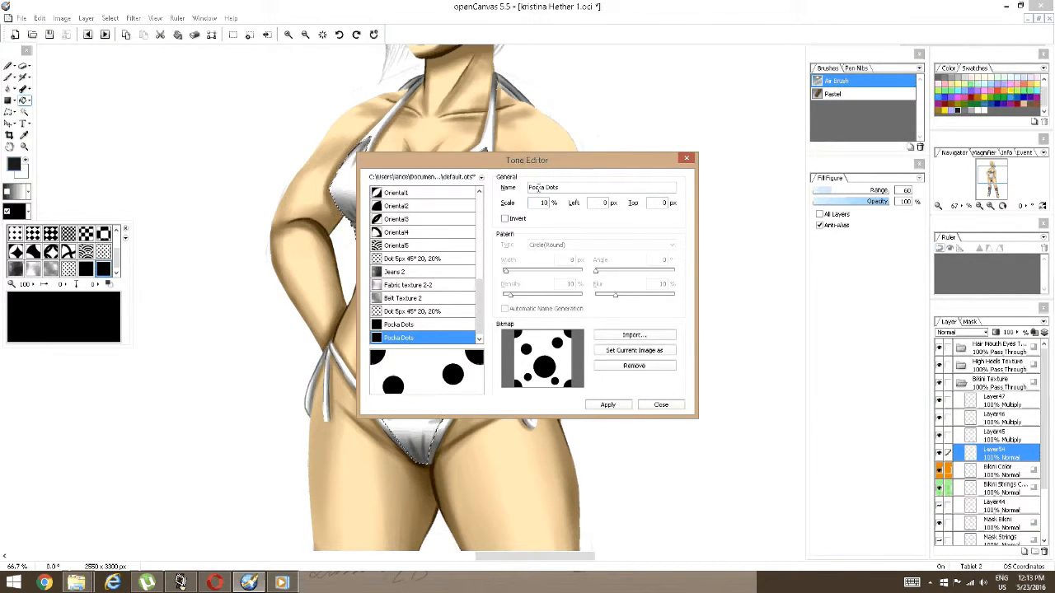
pyautogui.press('BackSpace')
pyautogui.press('BackSpace')
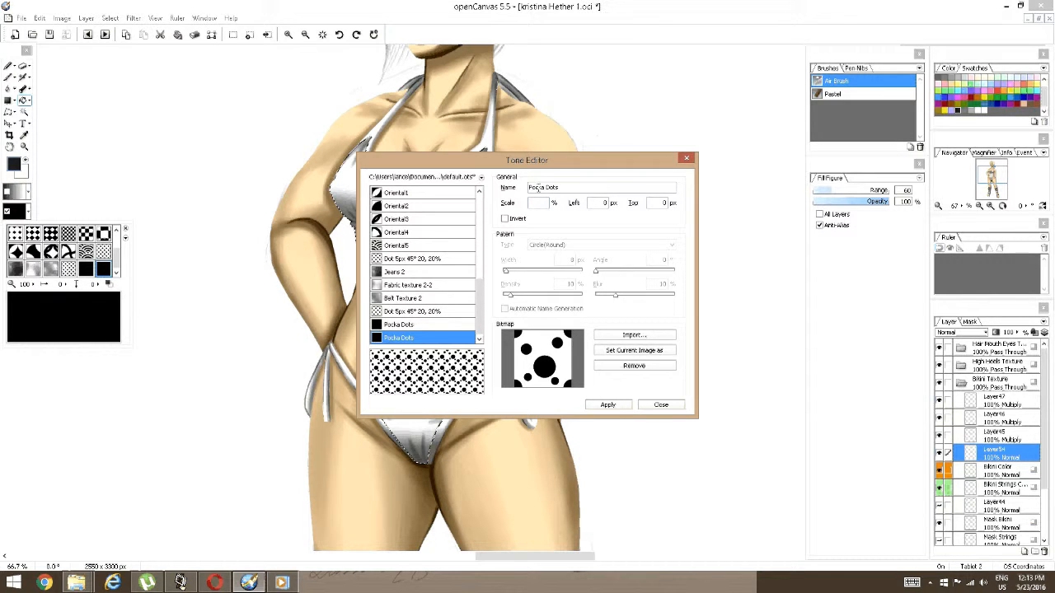
pyautogui.write('5')
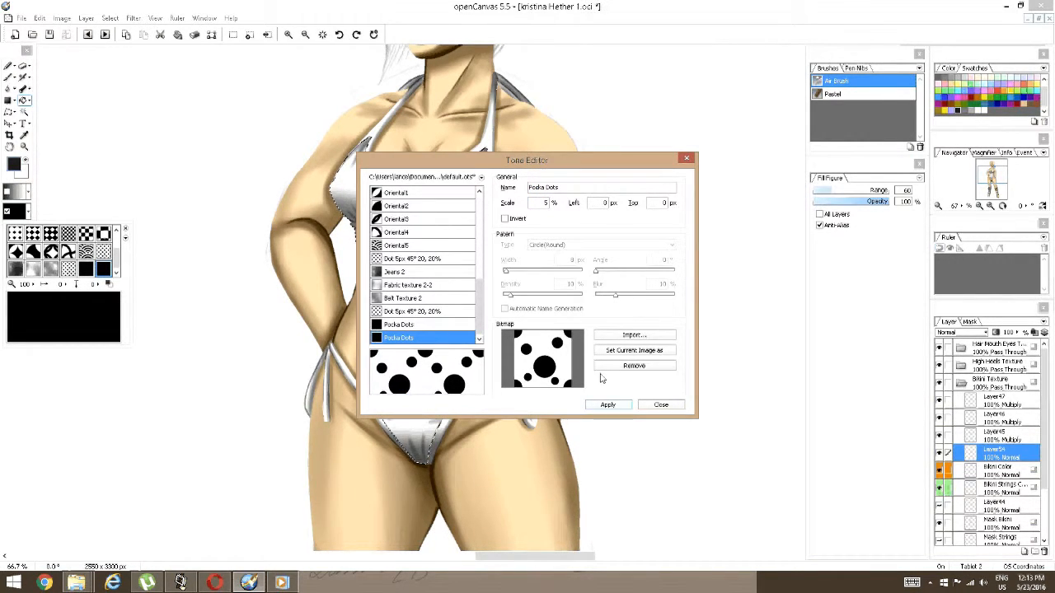
pyautogui.click(607, 405)
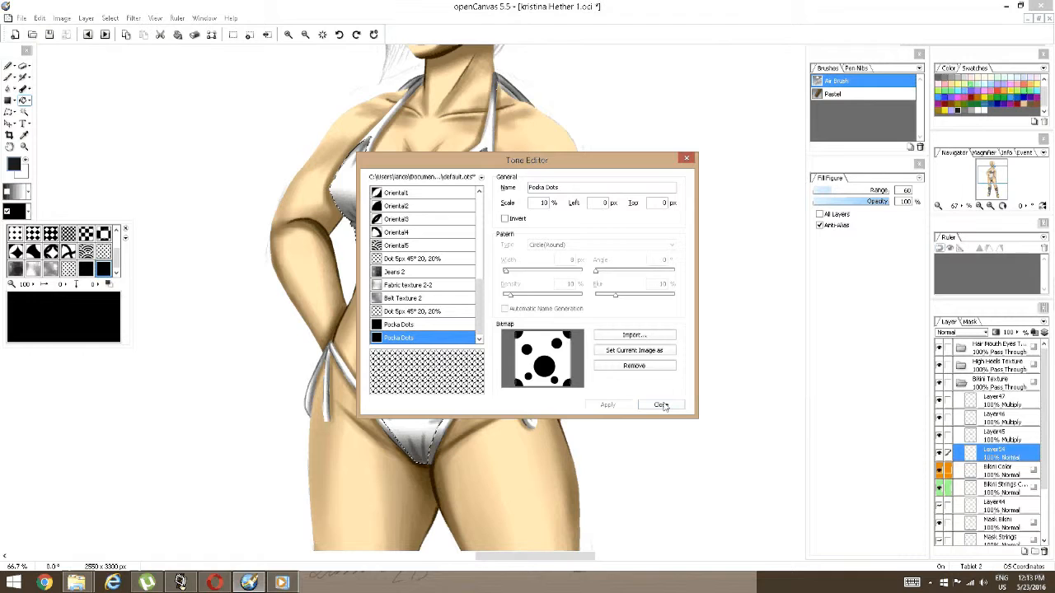
# Set the new Pocka Dots tone's scale to 50% and apply it.
pyautogui.doubleClick(544, 202)
pyautogui.write('50')
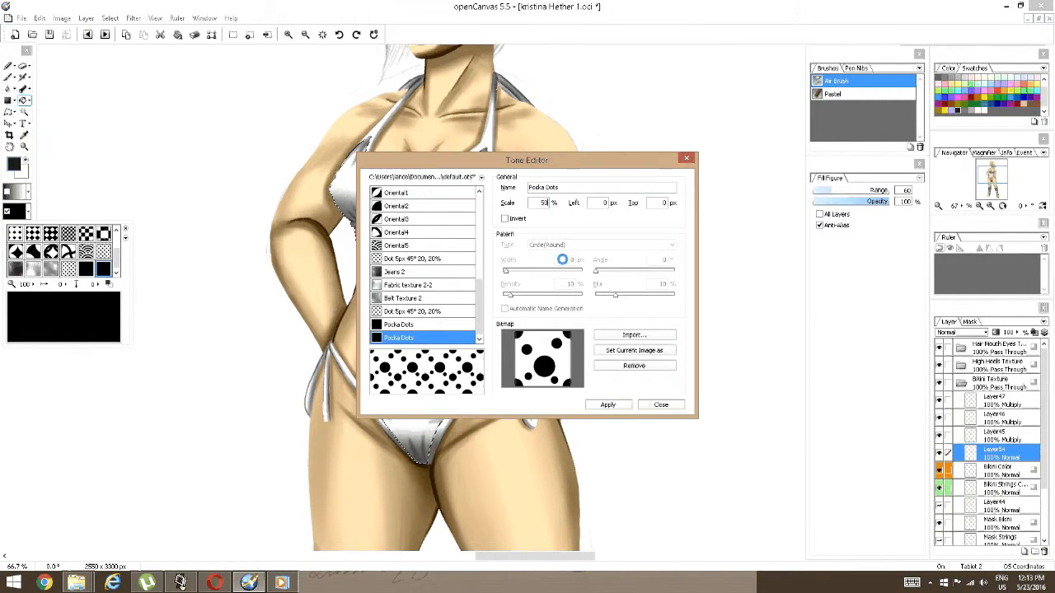
pyautogui.click(610, 406)
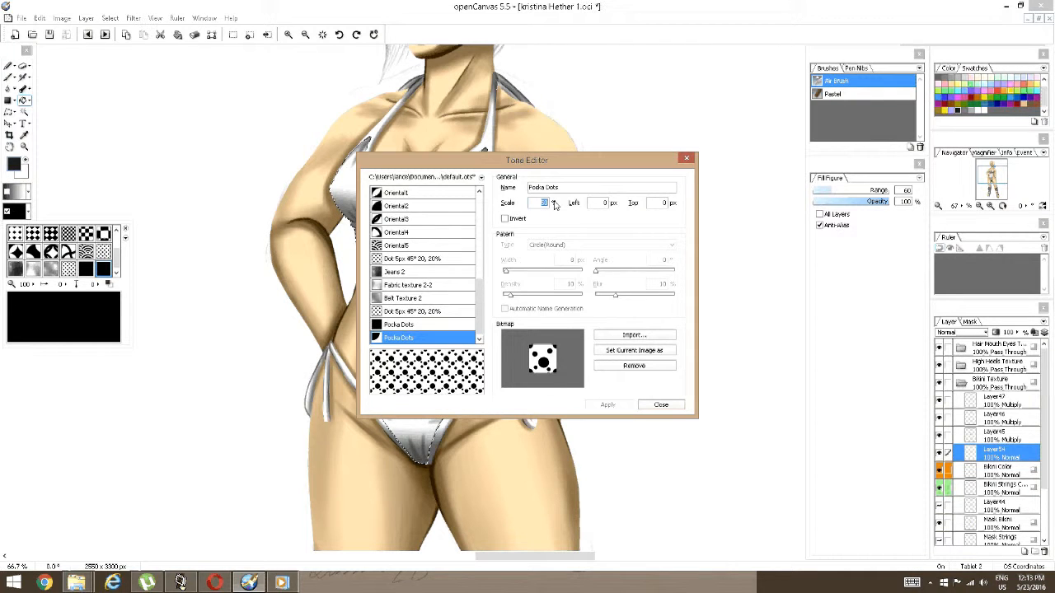
# Try scales of 60% and 80% for the new Pocka Dots tone, and apply 50% again to its bitmap.
pyautogui.moveTo(534, 202); pyautogui.dragTo(554, 205)
pyautogui.write('60')
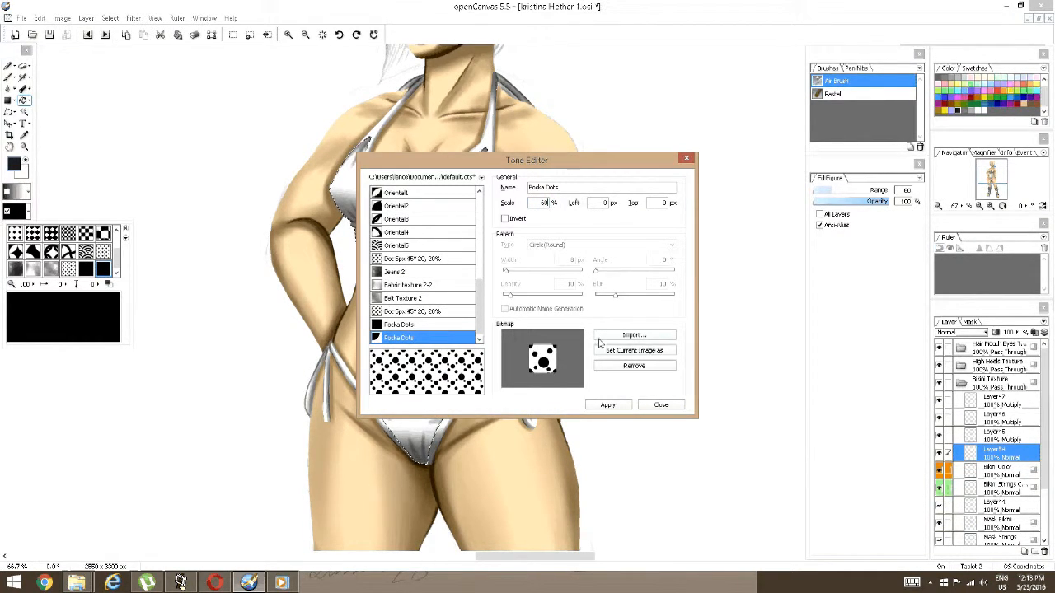
pyautogui.press('BackSpace')
pyautogui.press('BackSpace')
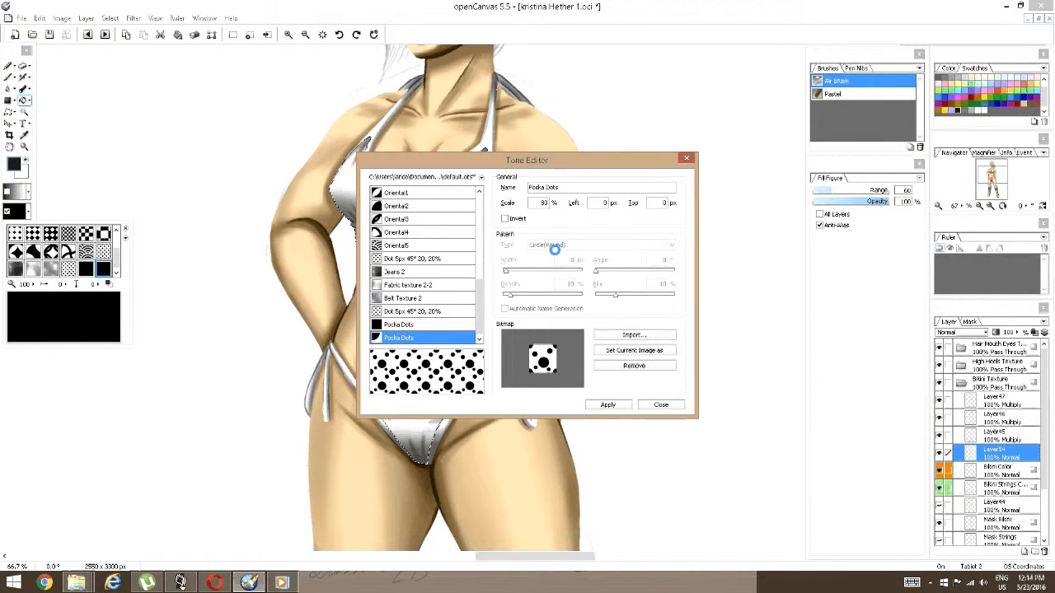
pyautogui.write('8')
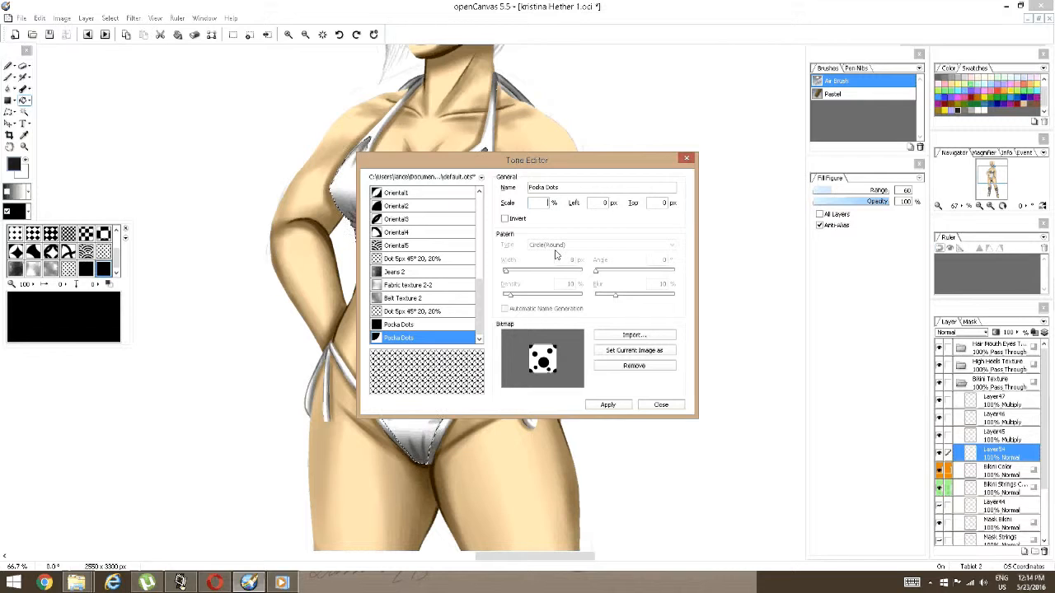
pyautogui.press('BackSpace')
pyautogui.write('50')
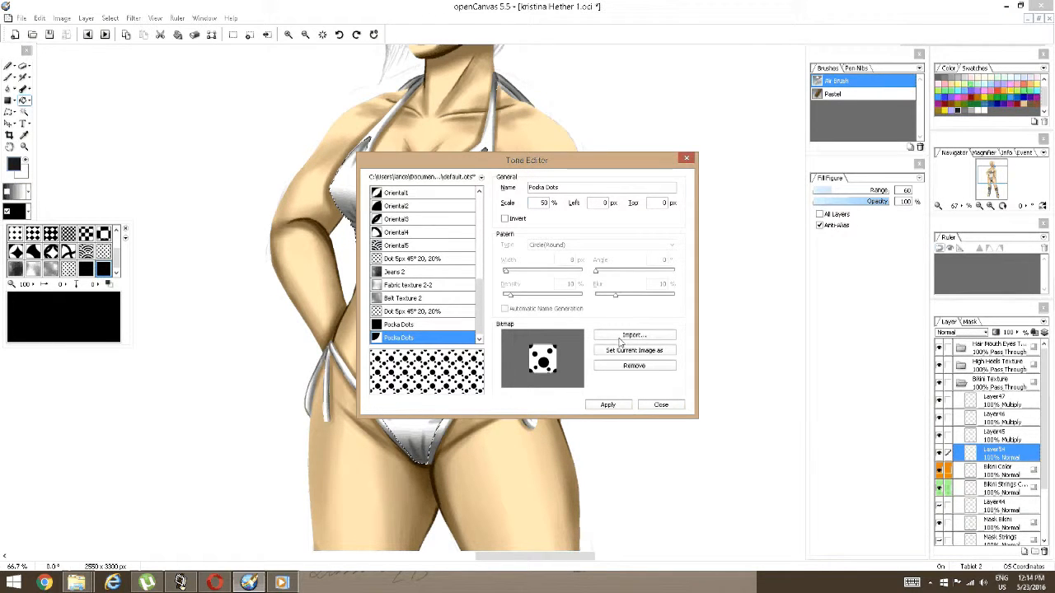
pyautogui.click(607, 405)
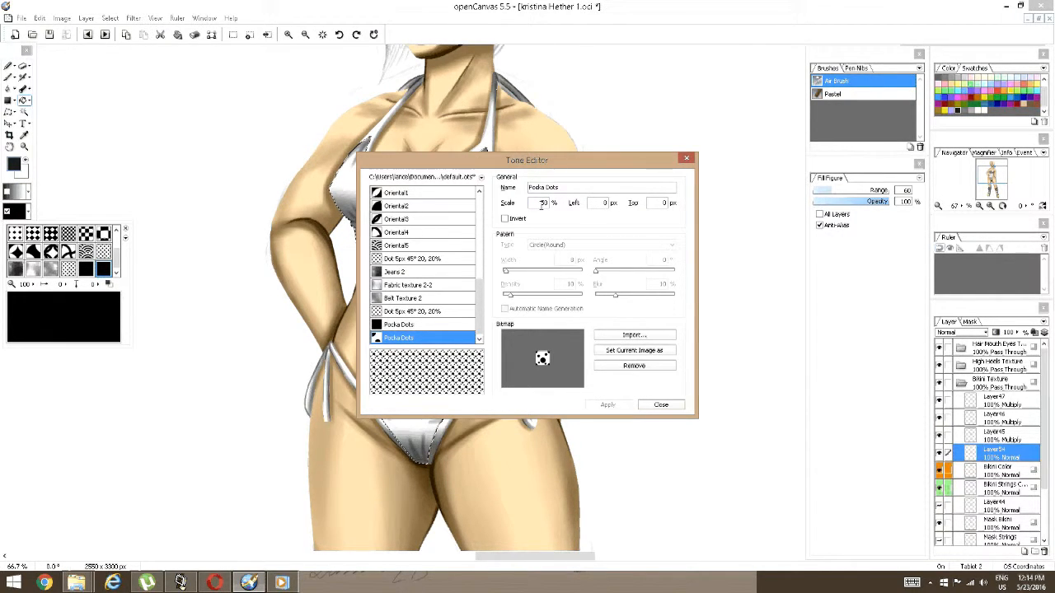
# Set the new Pocka Dots tone's scale to 100%, apply it and close the Tone Editor.
pyautogui.moveTo(539, 203); pyautogui.dragTo(571, 204)
pyautogui.write('100')
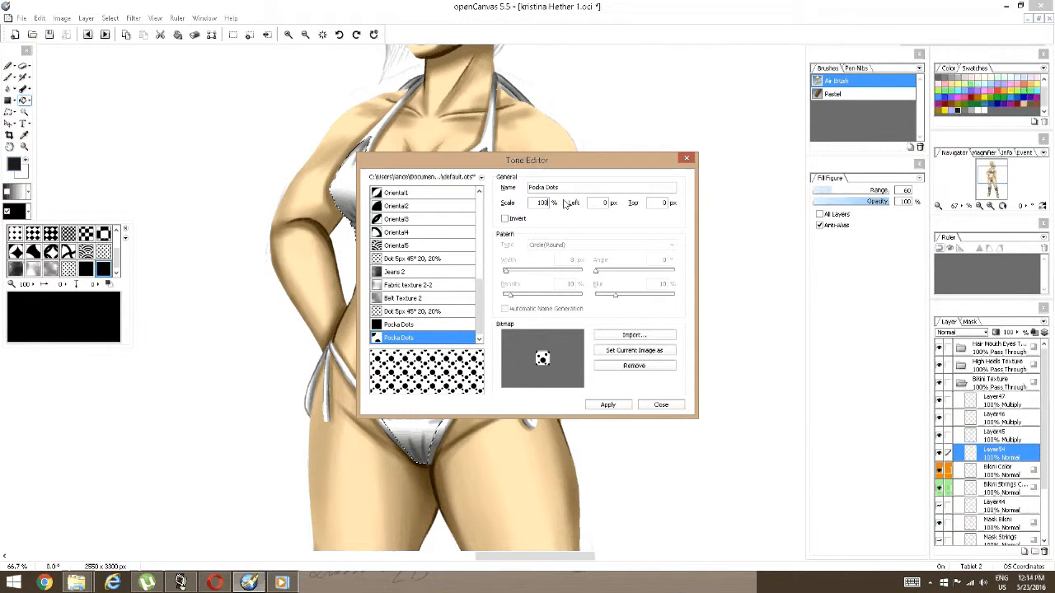
pyautogui.click(617, 406)
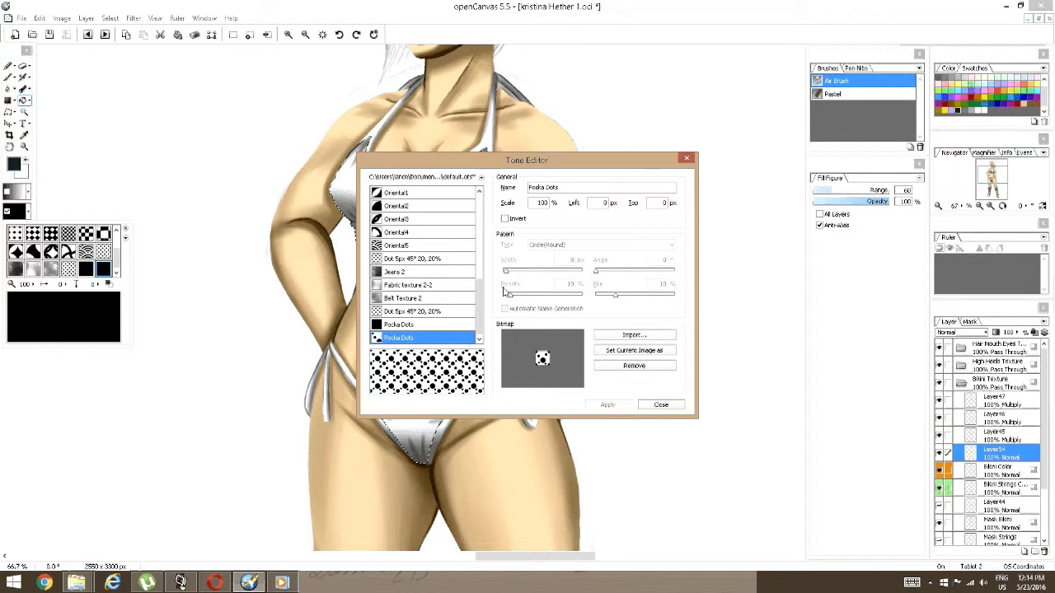
pyautogui.click(659, 404)
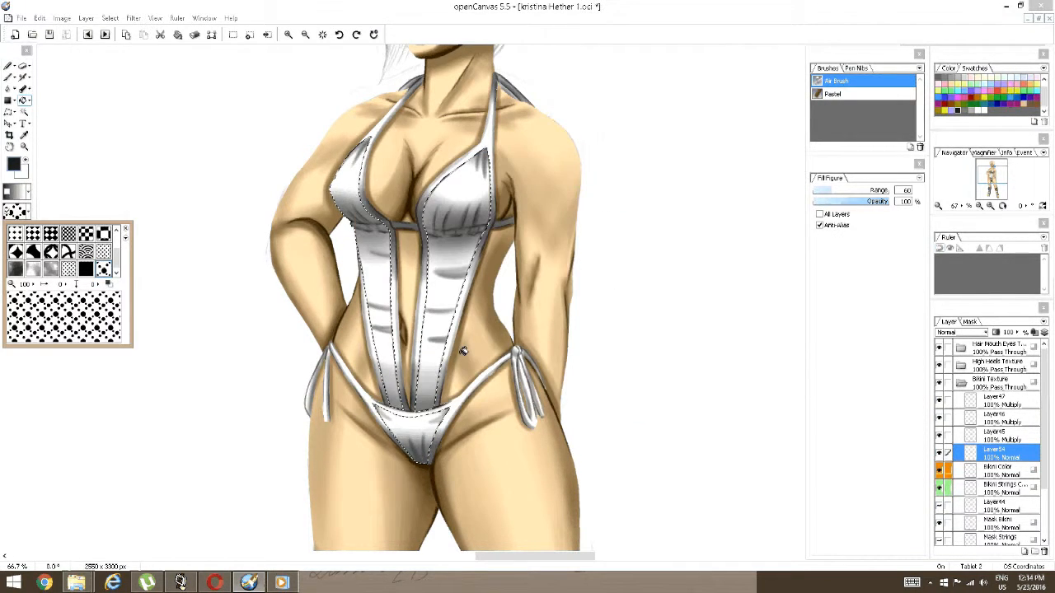
# Reopen the new Pocka Dots tone for editing and apply a scale of 140%.
pyautogui.doubleClick(104, 271)
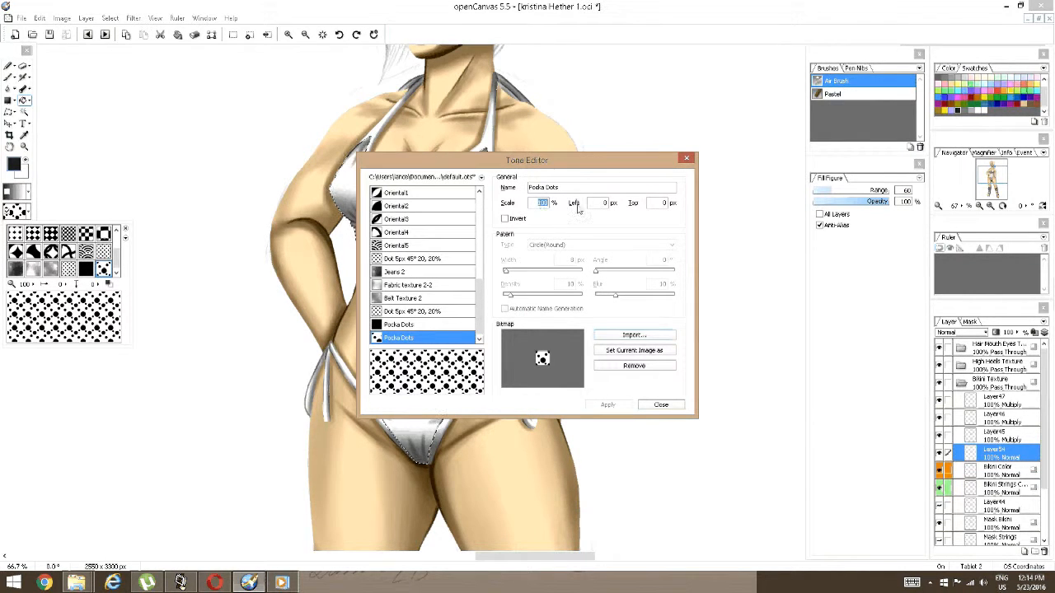
pyautogui.write('1')
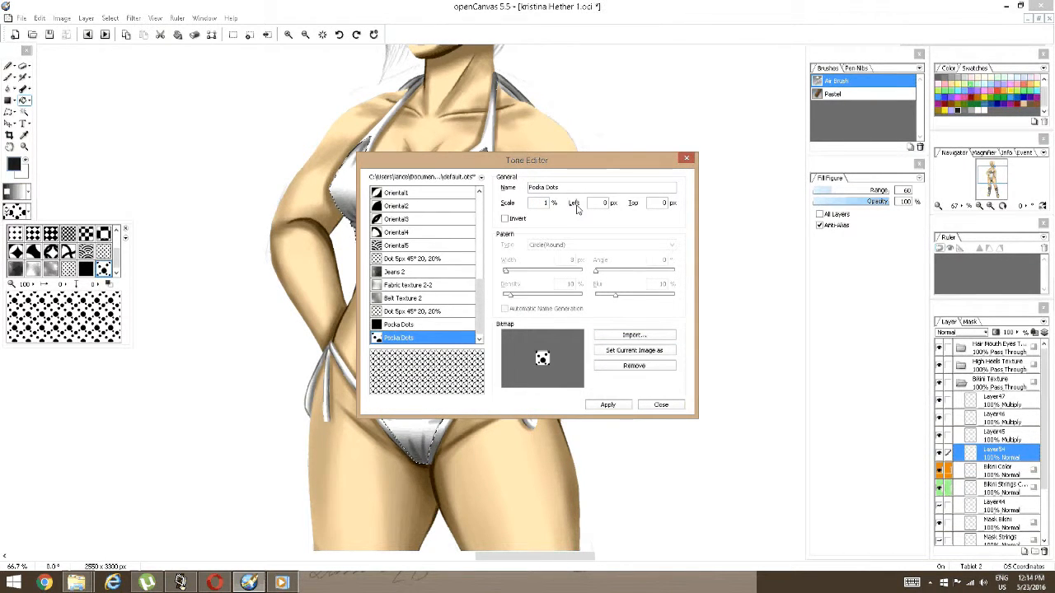
pyautogui.write('40')
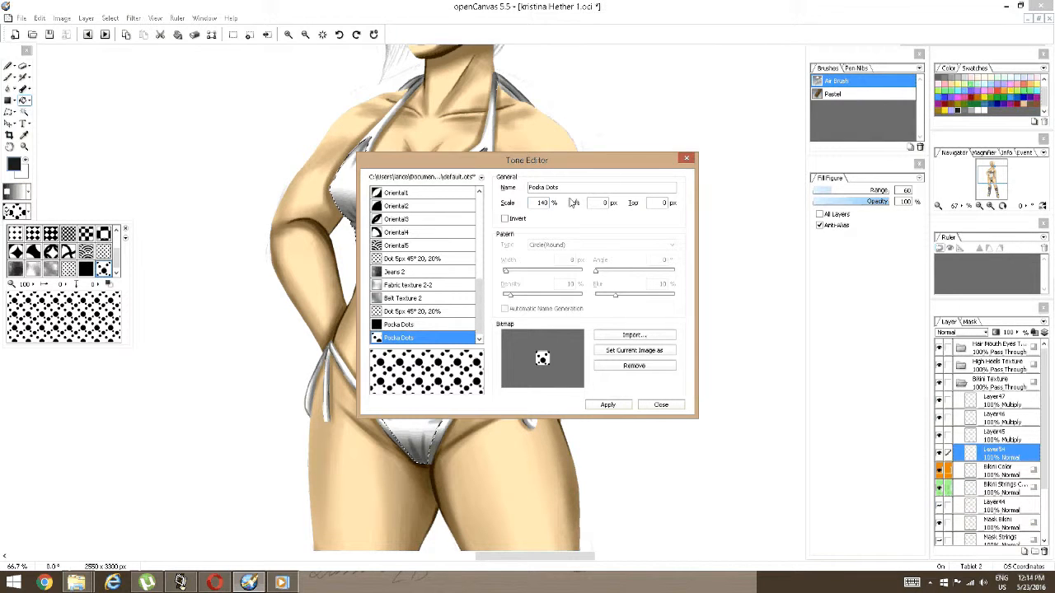
pyautogui.click(608, 405)
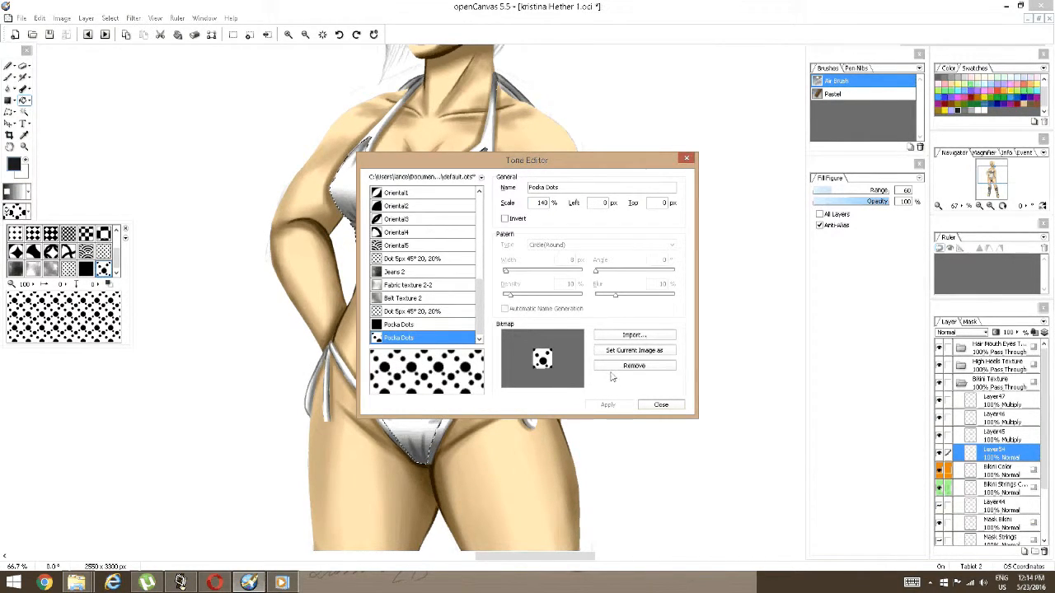
# Reimport the JPEG Pocka Dots.jpg from Texture Map Library as the new tone's bitmap.
pyautogui.click(634, 335)
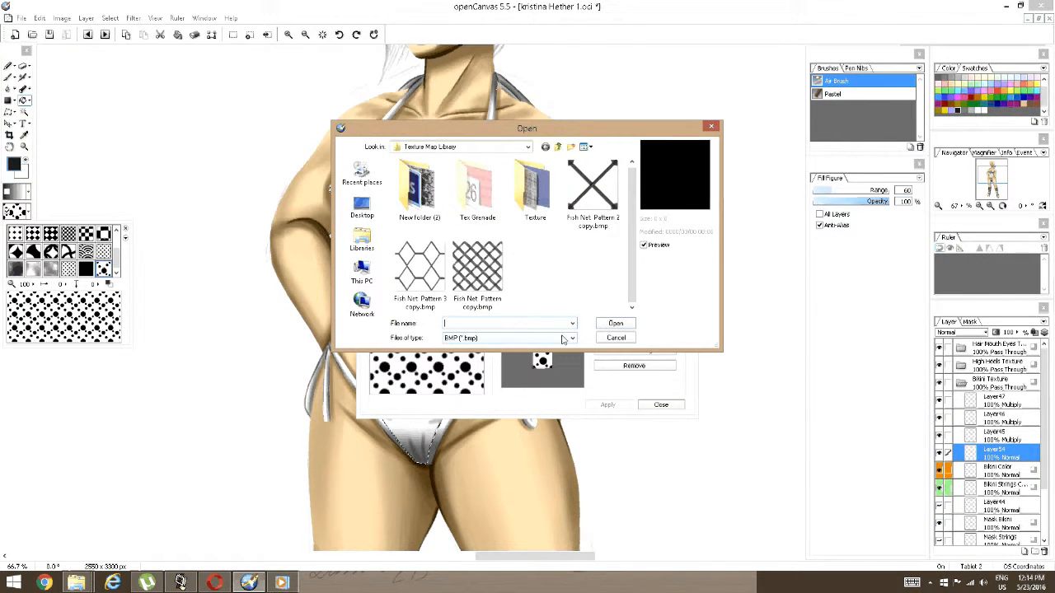
pyautogui.click(511, 338)
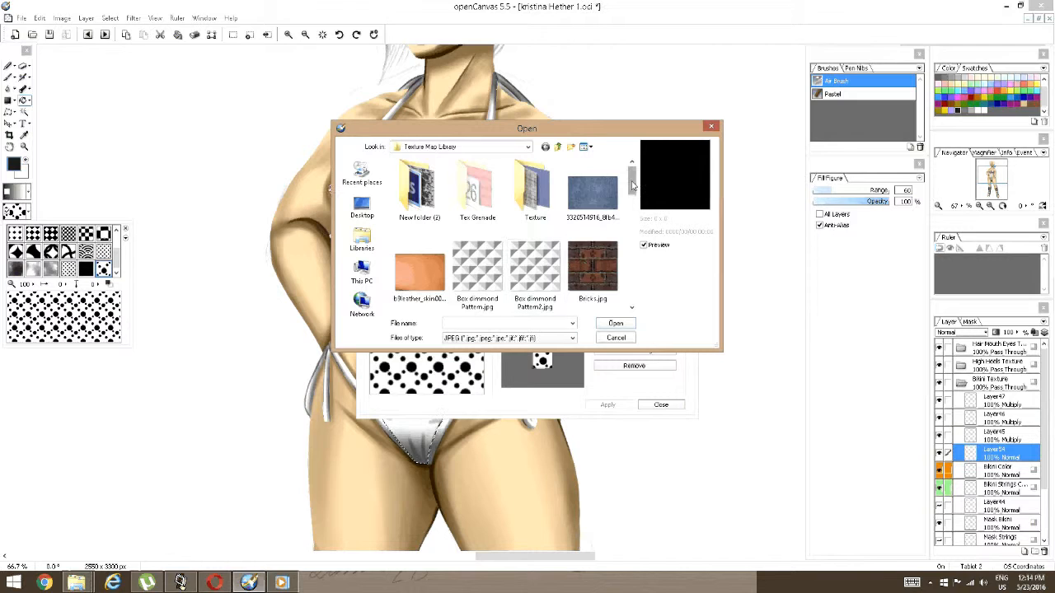
pyautogui.moveTo(633, 185); pyautogui.dragTo(633, 247)
pyautogui.doubleClick(476, 261)
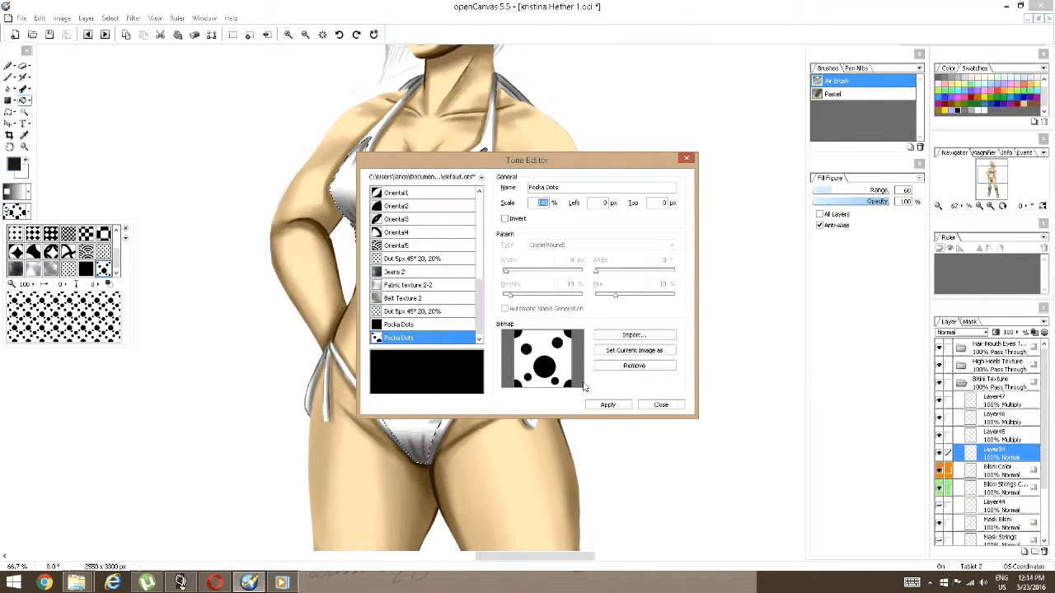
# Apply the reimported bitmap to the new Pocka Dots tone, then set its scale to 50% and apply.
pyautogui.click(613, 405)
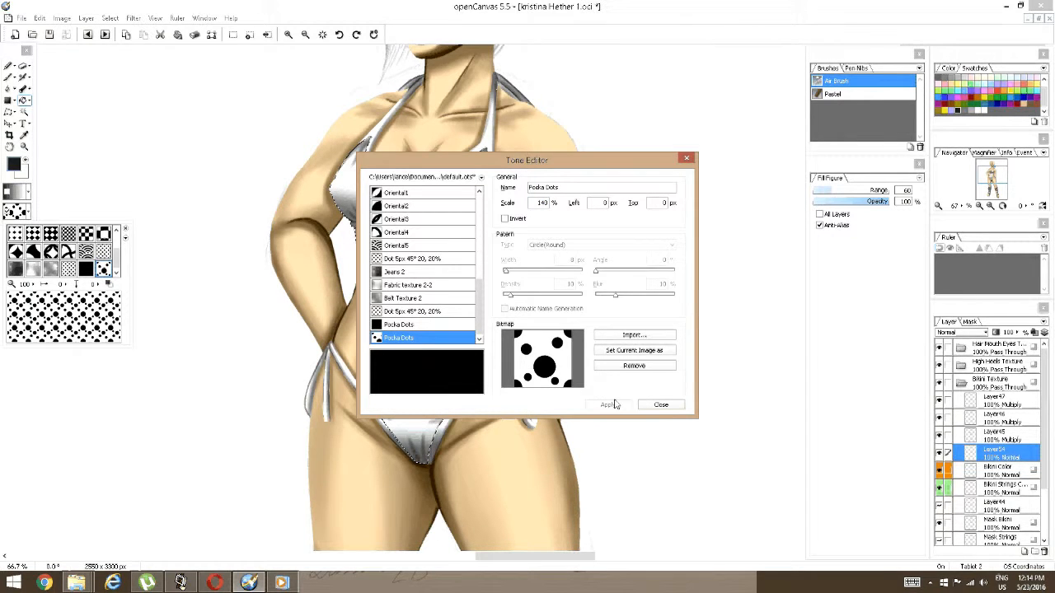
pyautogui.doubleClick(542, 203)
pyautogui.write('50')
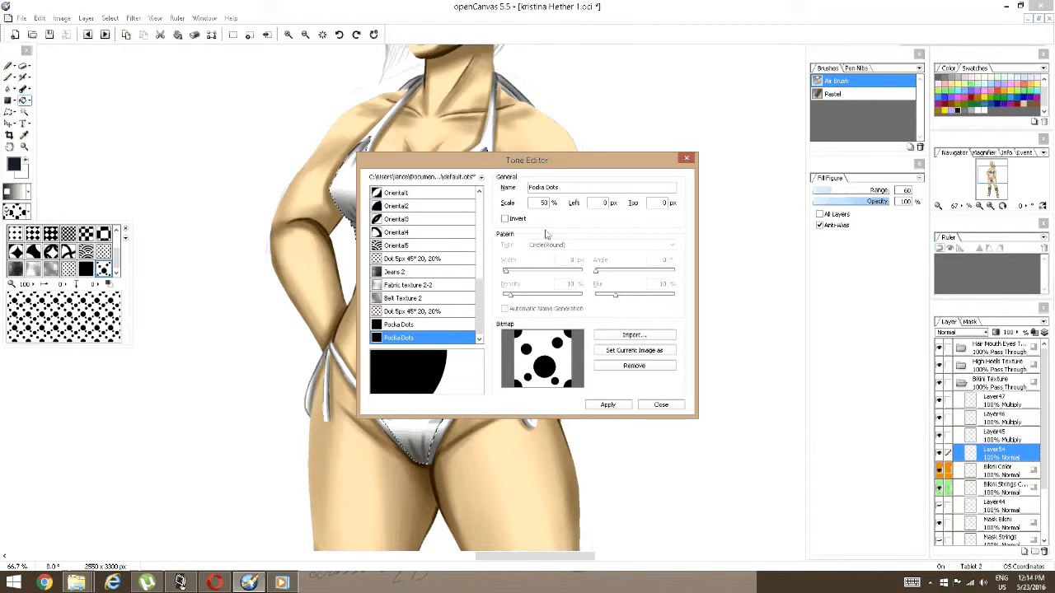
pyautogui.click(606, 405)
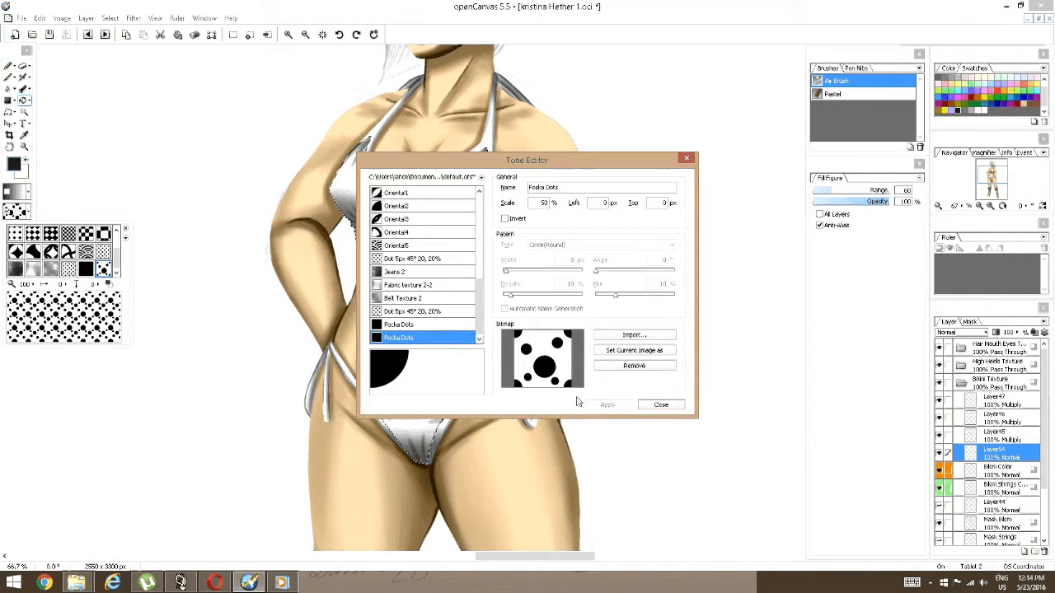
# Try smaller scales for the new Pocka Dots tone, including 45% and 25%.
pyautogui.doubleClick(554, 201)
pyautogui.write('40')
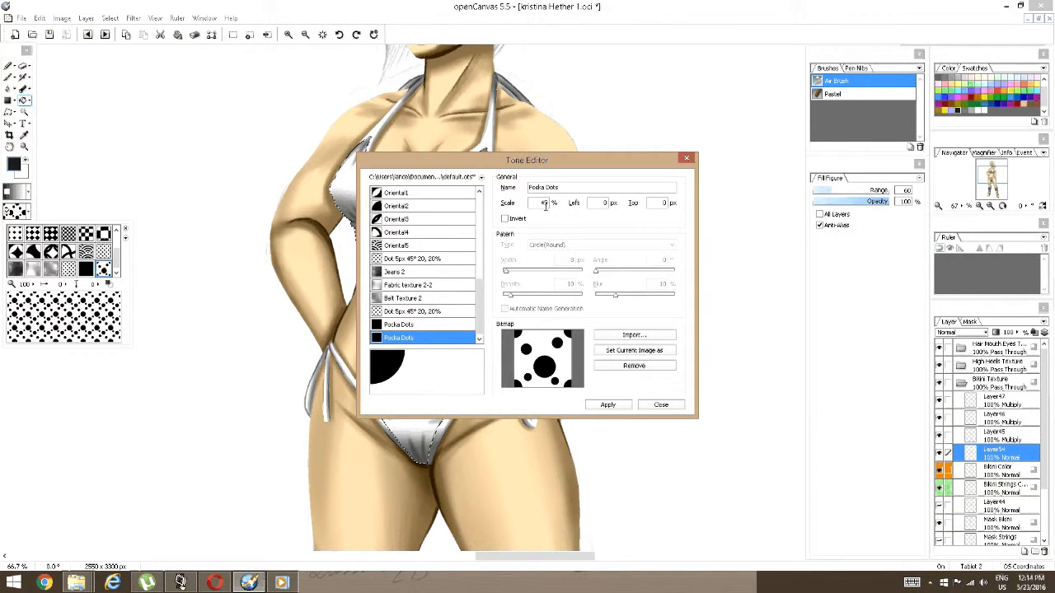
pyautogui.press('BackSpace')
pyautogui.press('BackSpace')
pyautogui.write('30')
pyautogui.press('BackSpace')
pyautogui.press('BackSpace')
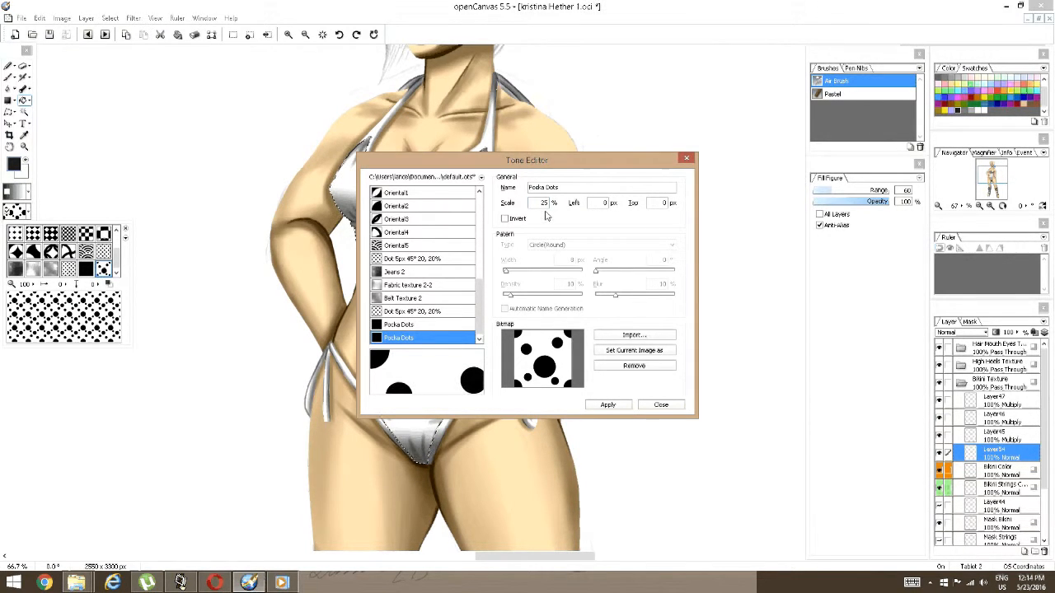
pyautogui.write('11')
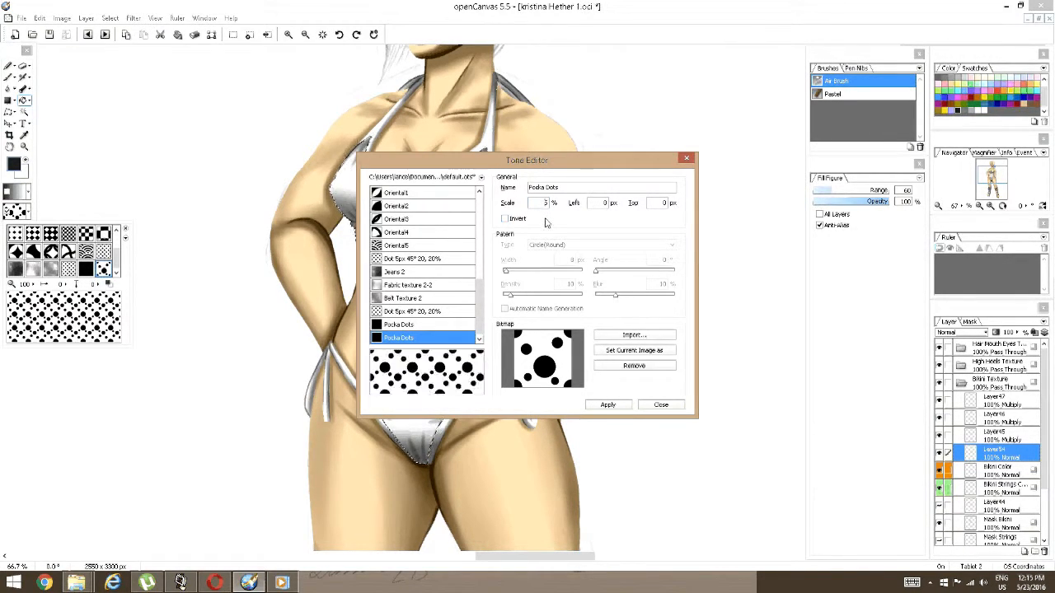
# Set the new Pocka Dots tone's scale to 10% and apply it.
pyautogui.press('BackSpace')
pyautogui.press('BackSpace')
pyautogui.write('7')
pyautogui.press('BackSpace')
pyautogui.write('3')
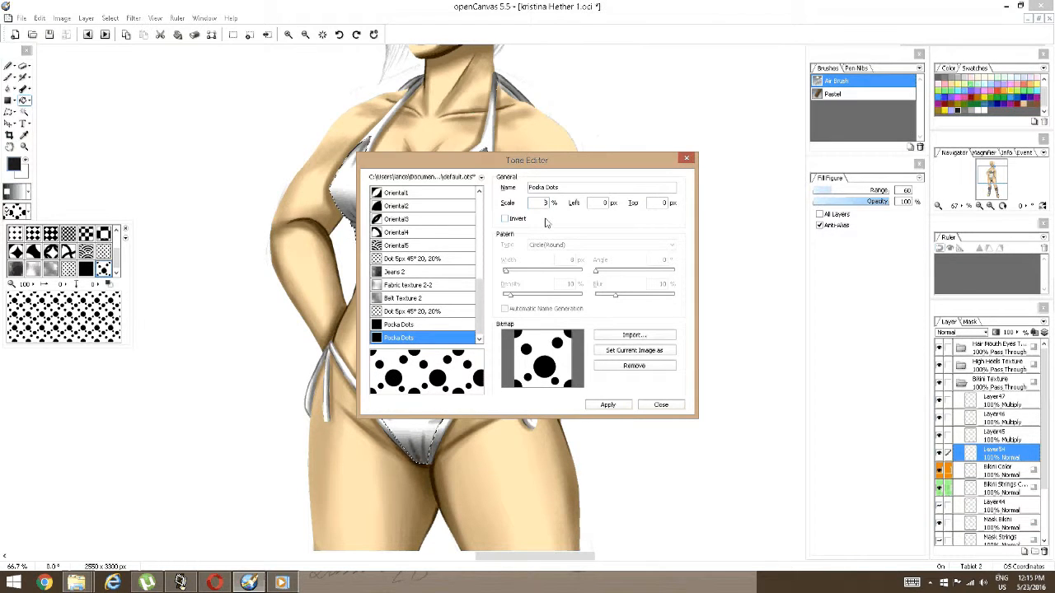
pyautogui.press('BackSpace')
pyautogui.write('10')
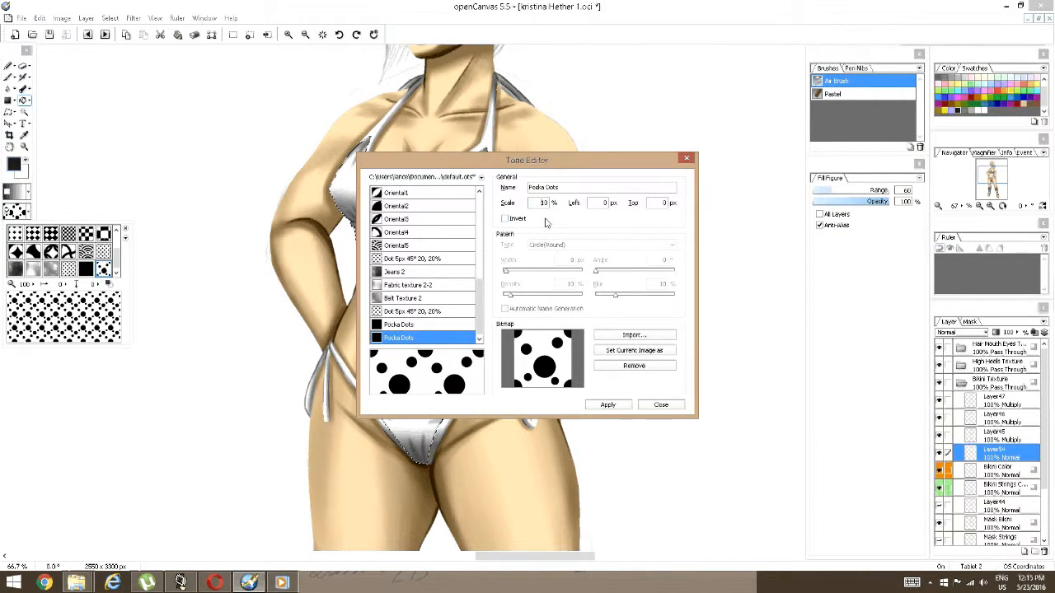
pyautogui.click(608, 405)
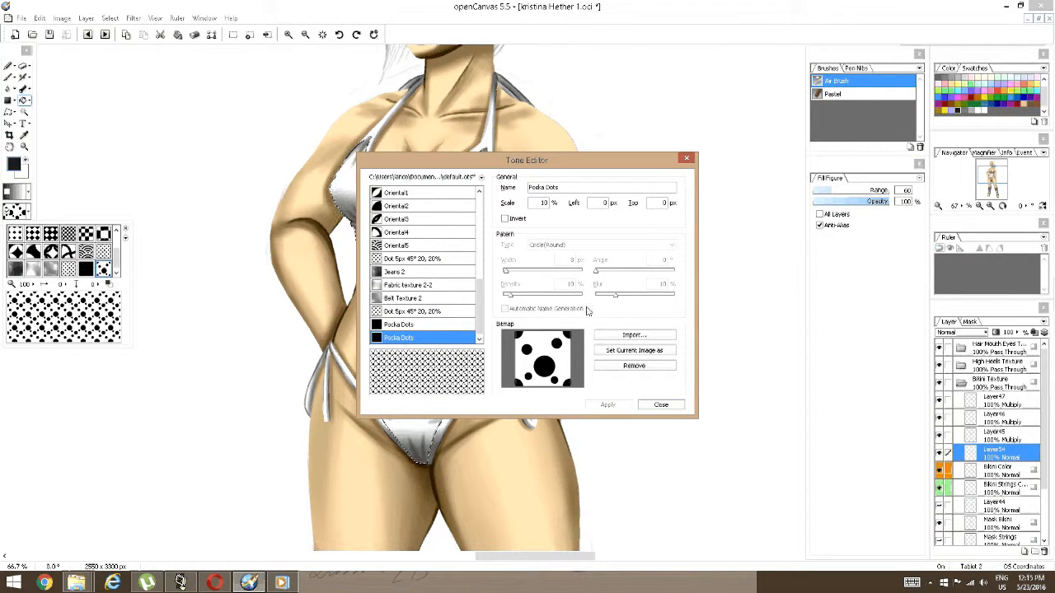
# Try larger scales of 24%, 57% and 70% for the Pocka Dots tone, and close the Tone Editor without applying.
pyautogui.doubleClick(546, 203)
pyautogui.write('14')
pyautogui.press('BackSpace')
pyautogui.press('BackSpace')
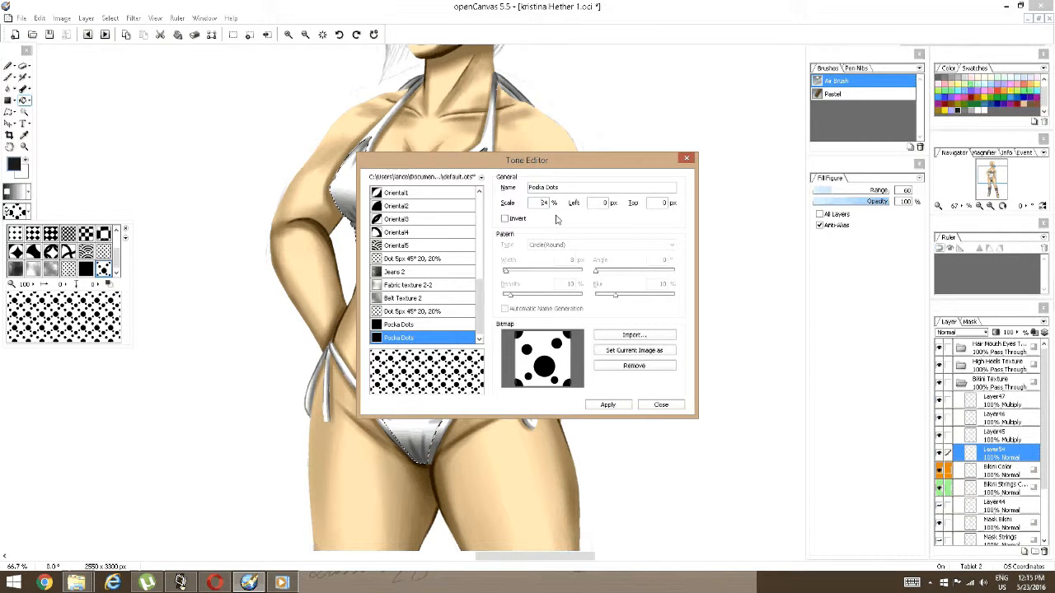
pyautogui.write('30')
pyautogui.press('Up')
pyautogui.press('Up')
pyautogui.press('Up')
pyautogui.press('Up')
pyautogui.press('Up')
pyautogui.press('Up')
pyautogui.press('Up')
pyautogui.press('Up')
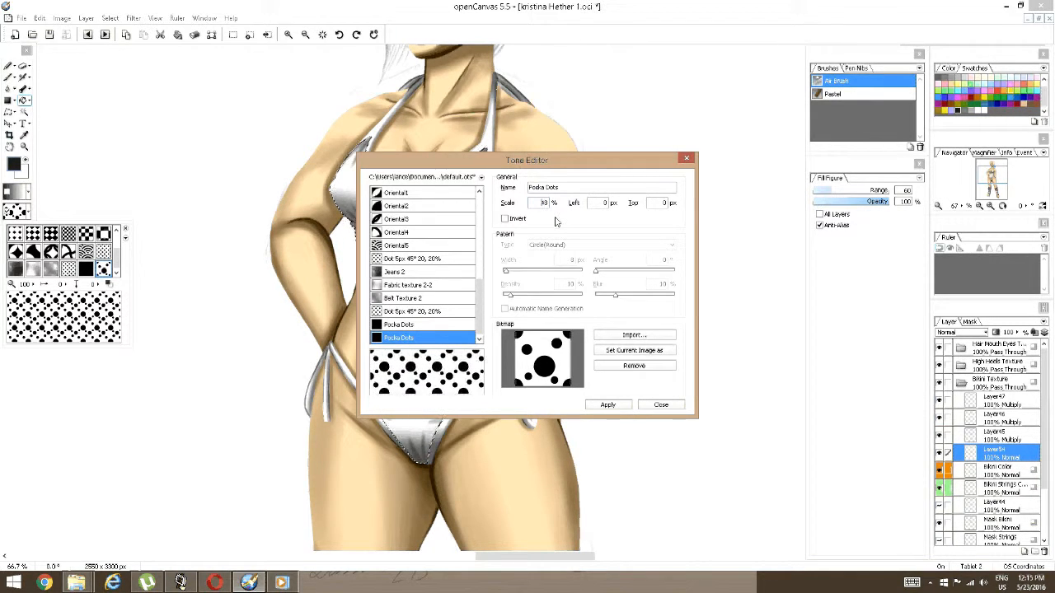
pyautogui.press('Up')
pyautogui.press('Up')
pyautogui.press('Up')
pyautogui.press('Up')
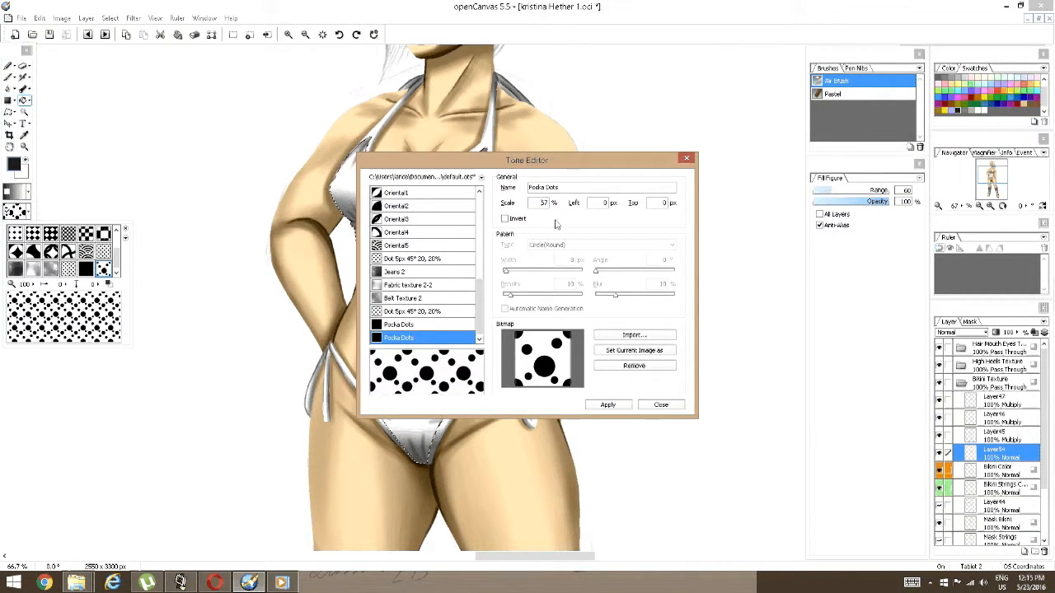
pyautogui.press('Up')
pyautogui.press('Up')
pyautogui.press('Up')
pyautogui.press('Up')
pyautogui.press('Up')
pyautogui.press('Up')
pyautogui.press('Up')
pyautogui.press('Up')
pyautogui.press('Up')
pyautogui.press('Up')
pyautogui.press('Up')
pyautogui.press('Up')
pyautogui.press('Up')
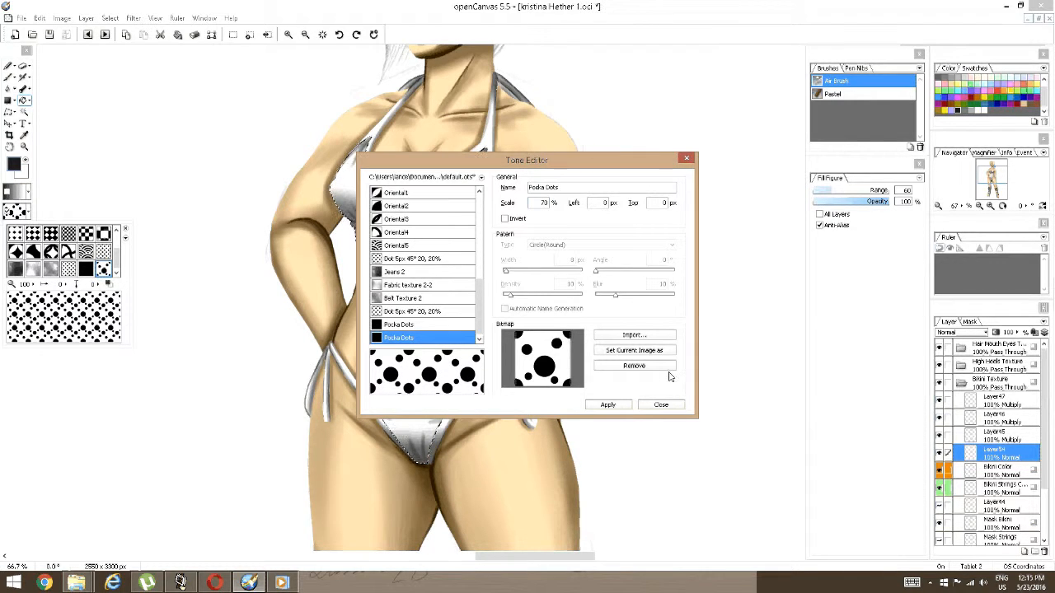
pyautogui.click(672, 403)
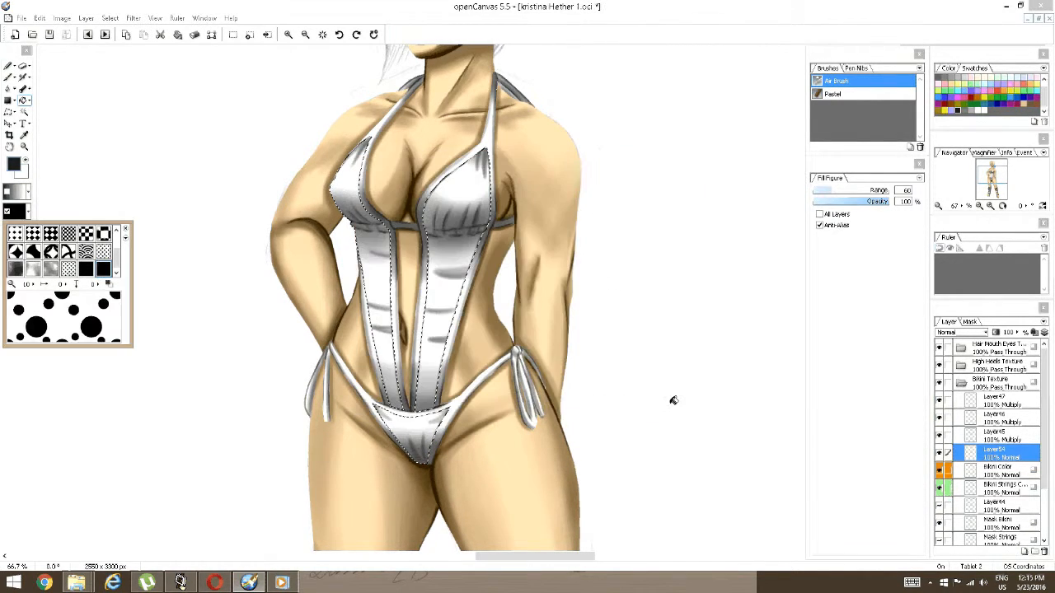
# Try filling both selected torso panels and the bikini bottom with the Pocka Dots tone, and undo the fills.
pyautogui.click(478, 228)
pyautogui.click(478, 228)
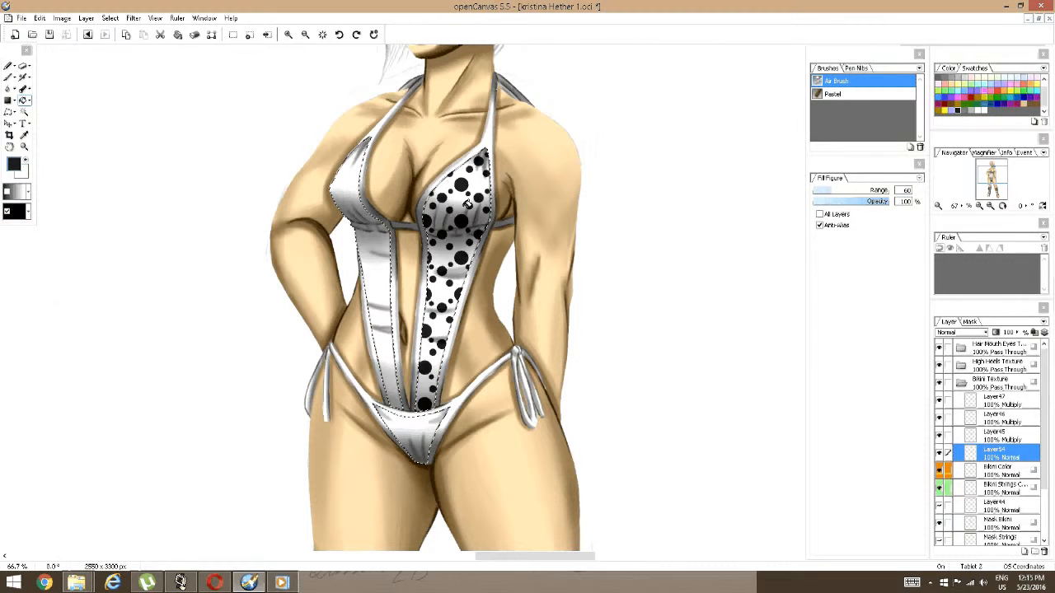
pyautogui.click(384, 295)
pyautogui.click(429, 420)
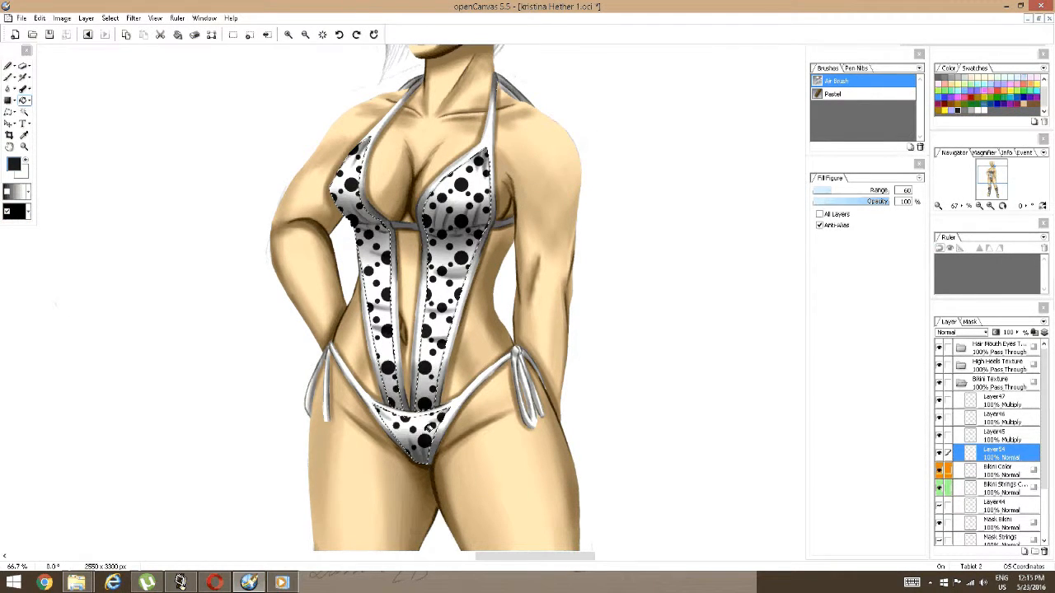
pyautogui.hotkey('ctrl', 'z')
pyautogui.hotkey('ctrl', 'z')
pyautogui.hotkey('ctrl', 'z')
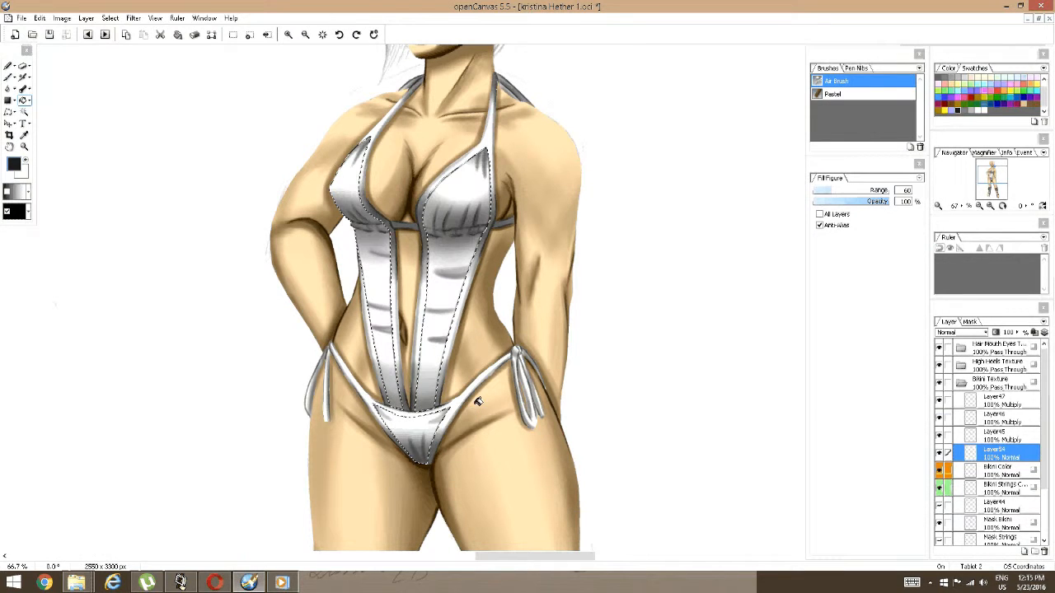
# Reopen the Pocka Dots tone in the Tone Editor, try a scale of 20%, and change the scale to 50%.
pyautogui.doubleClick(18, 204)
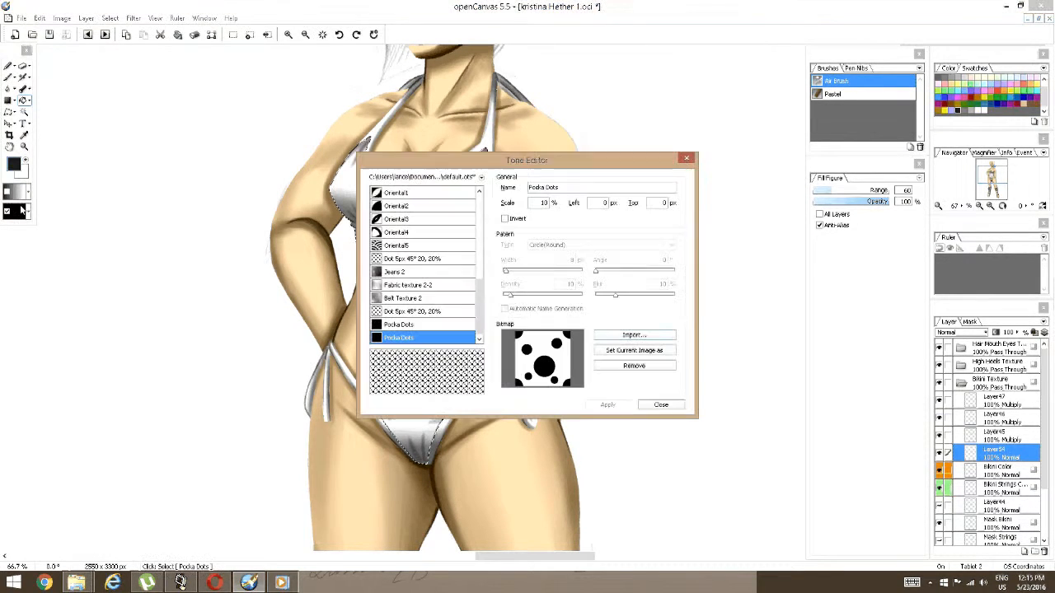
pyautogui.doubleClick(543, 203)
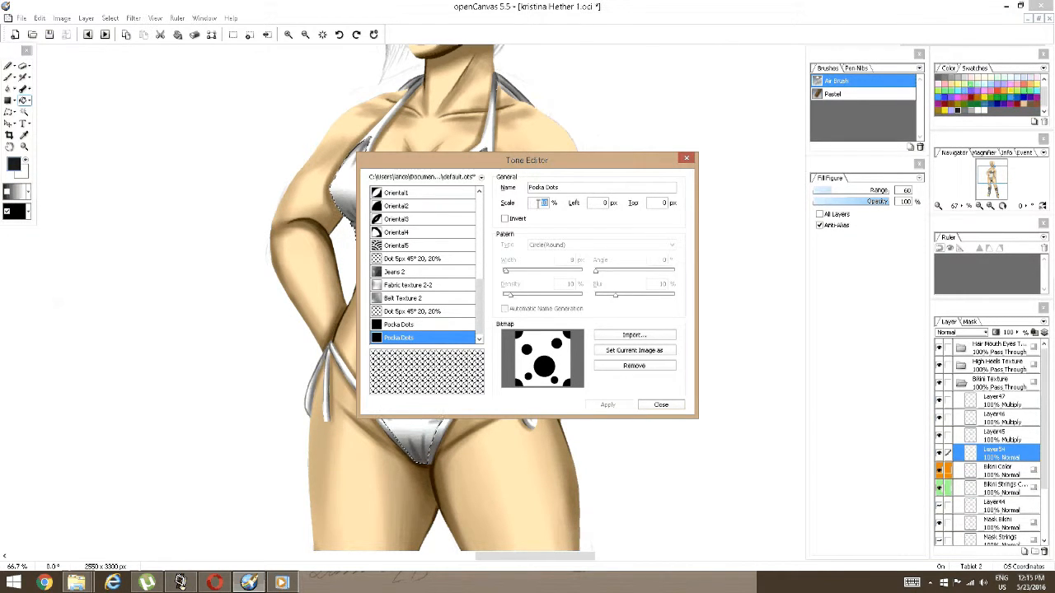
pyautogui.write('20')
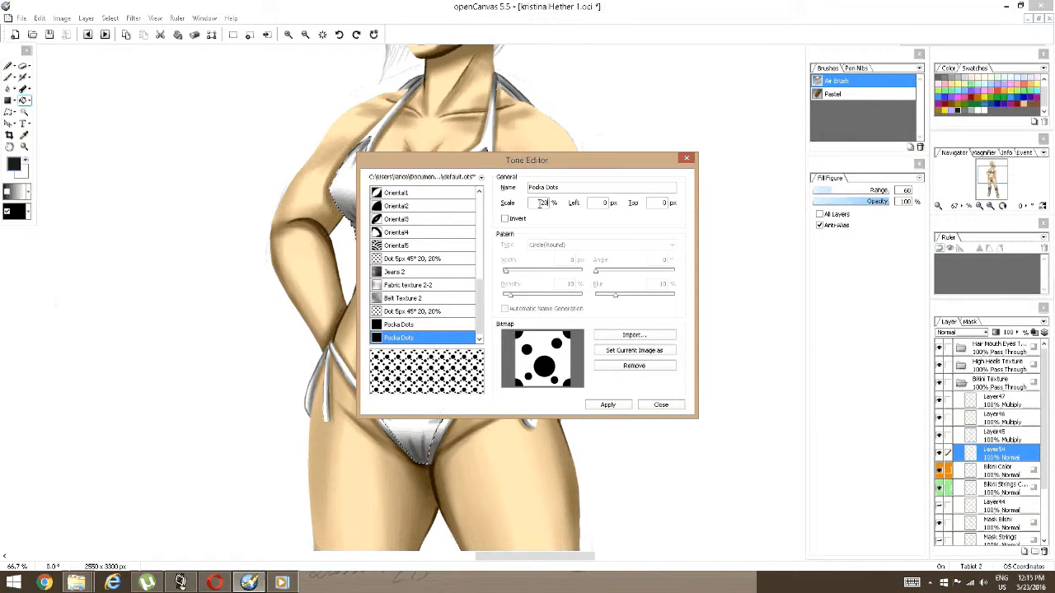
pyautogui.doubleClick(542, 203)
pyautogui.write('50')
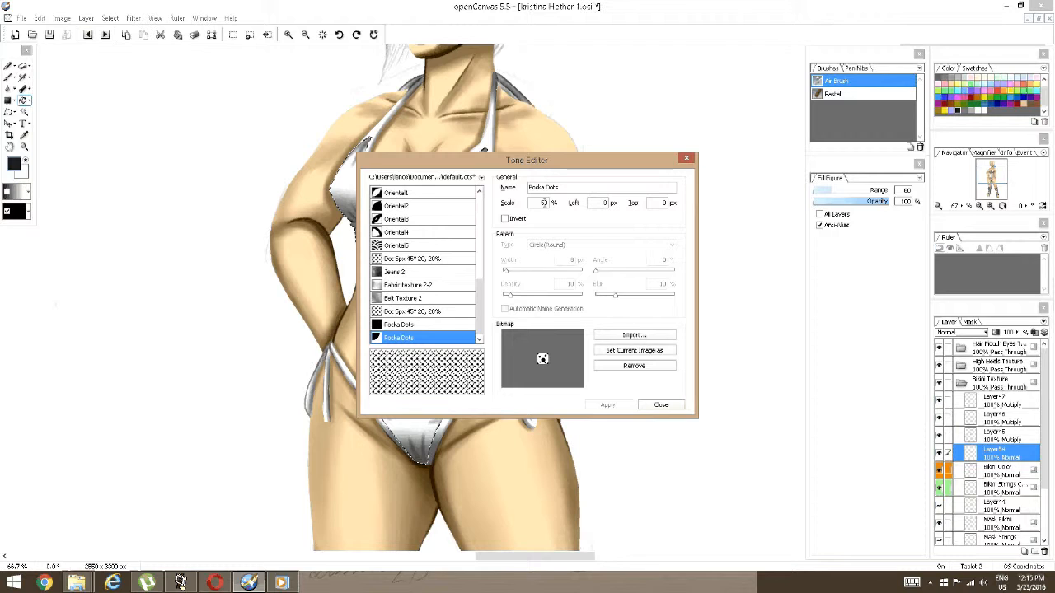
pyautogui.doubleClick(541, 203)
pyautogui.click(634, 335)
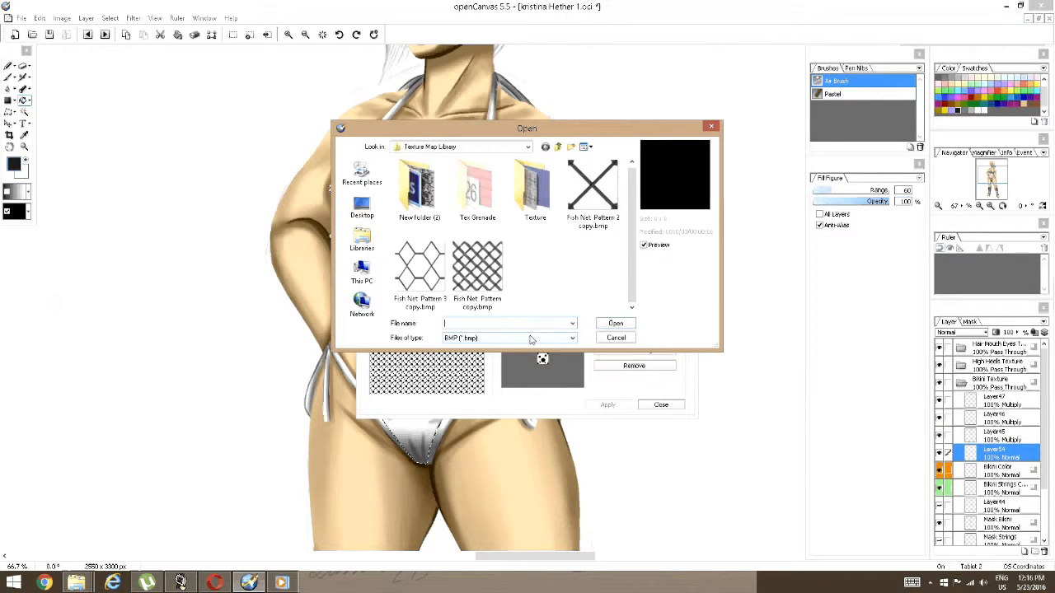
pyautogui.click(474, 338)
pyautogui.click(468, 355)
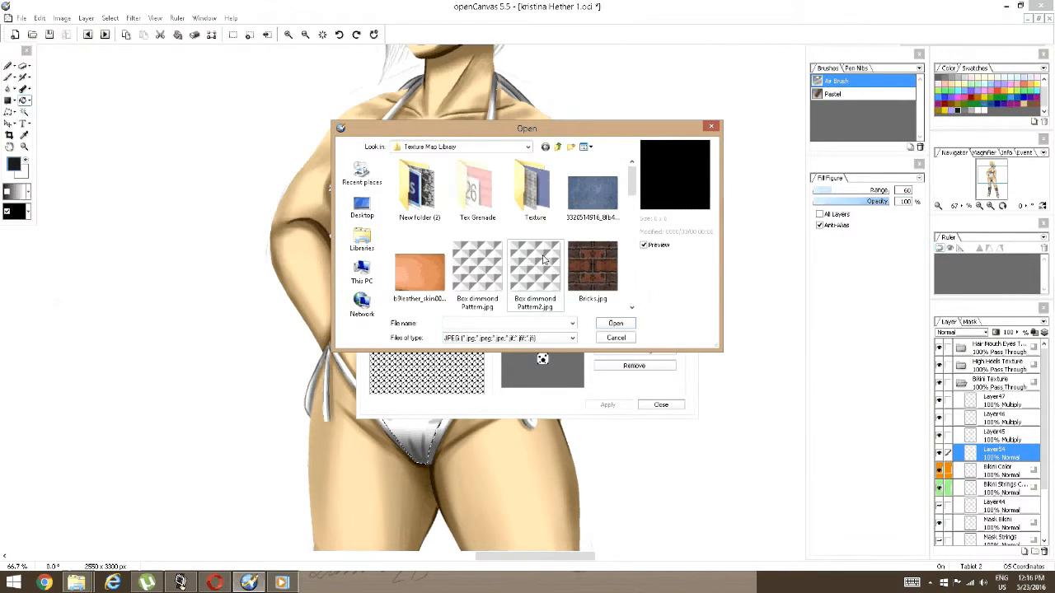
pyautogui.click(616, 338)
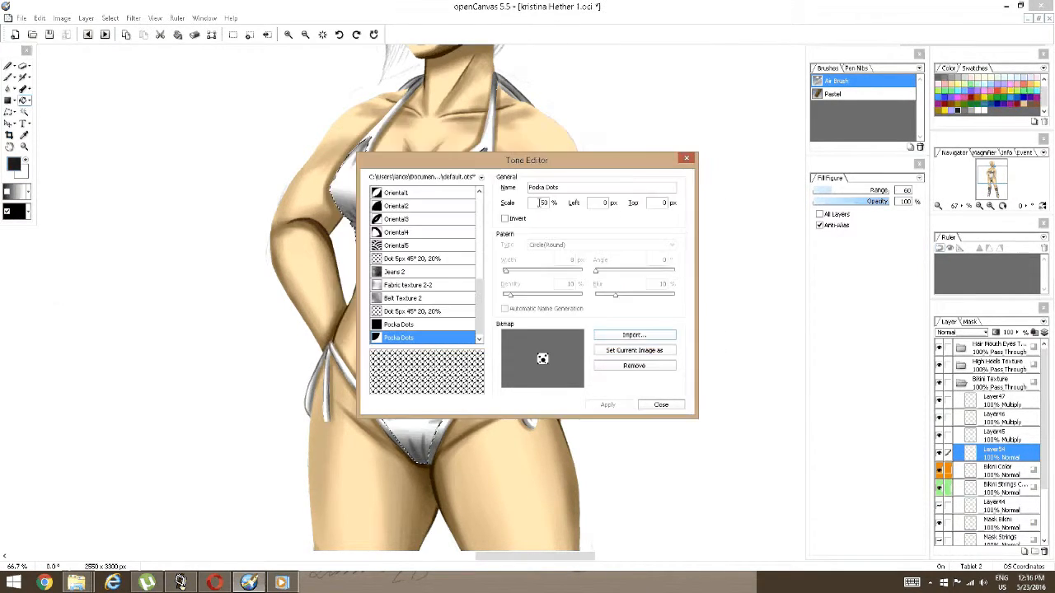
# Set the Pocka Dots tone's scale to 100% and apply it.
pyautogui.write('100')
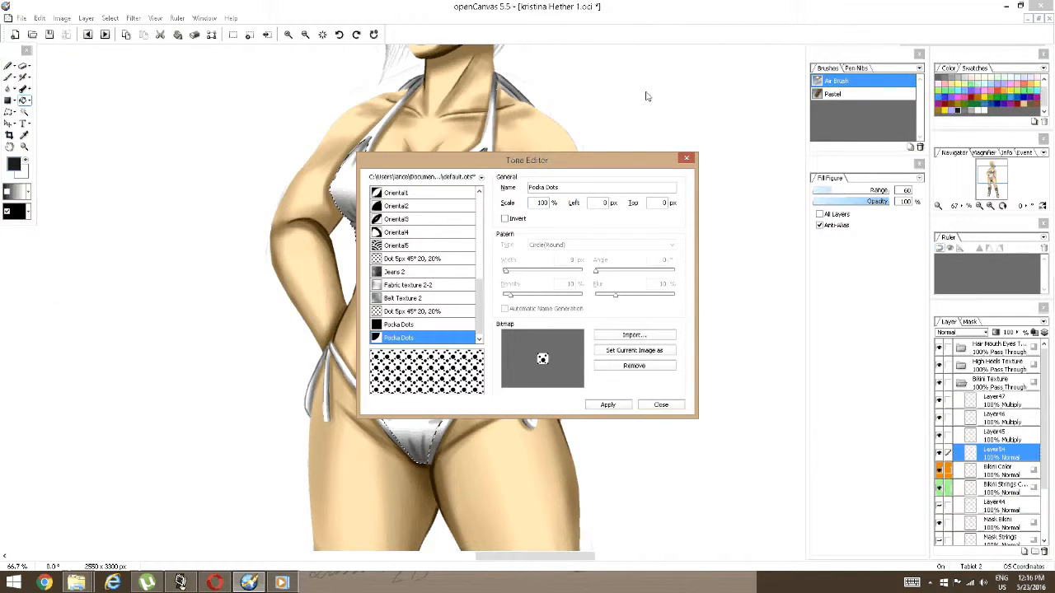
pyautogui.doubleClick(544, 202)
pyautogui.click(544, 203)
pyautogui.doubleClick(543, 202)
pyautogui.click(611, 405)
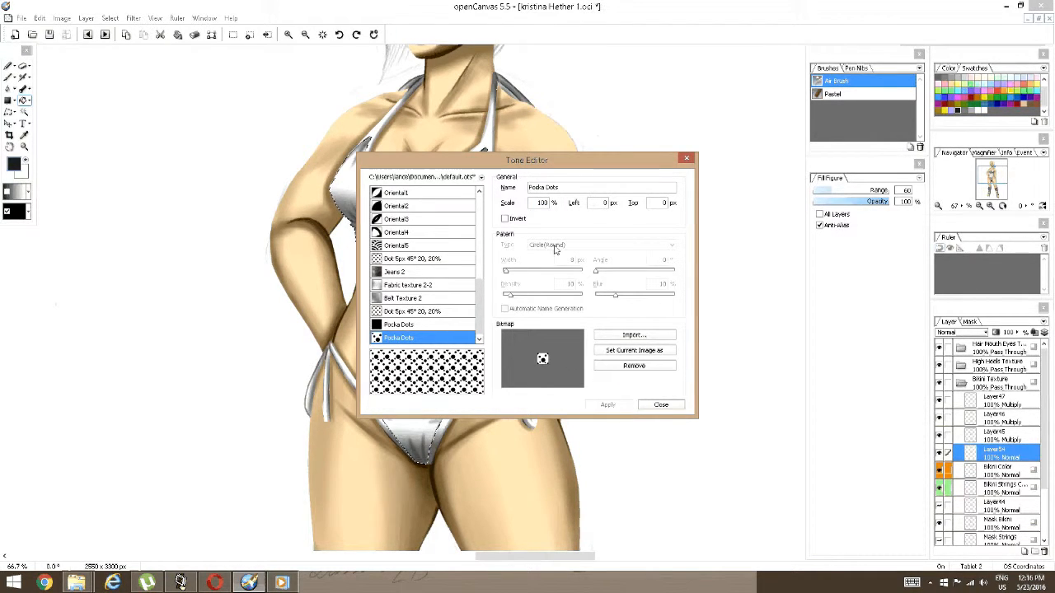
# Try filling the wider selected torso panel of the bikini with the Pocka Dots tone, and undo the fill.
pyautogui.click(661, 405)
pyautogui.click(457, 222)
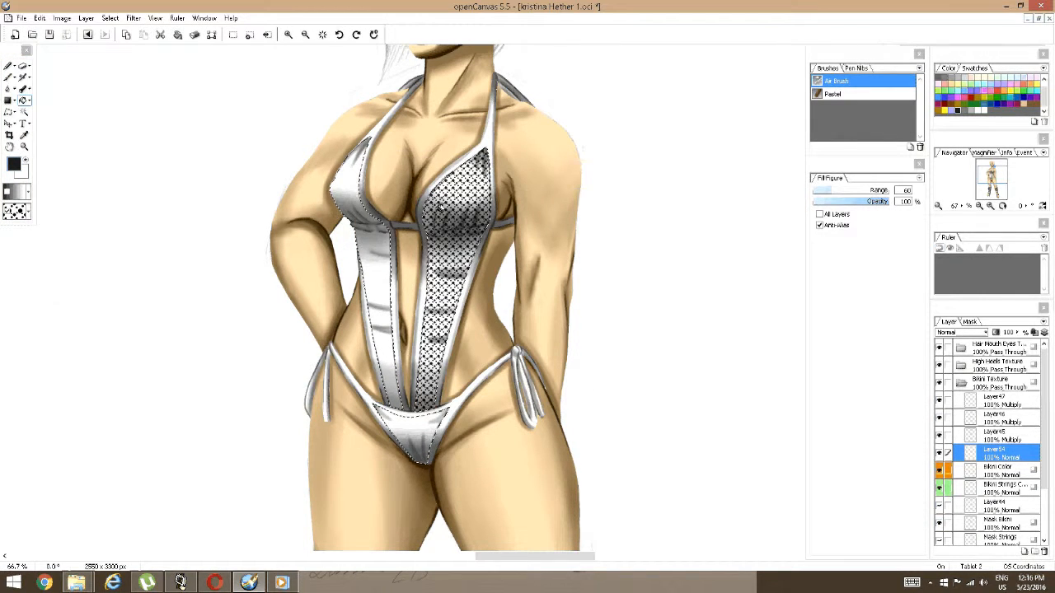
pyautogui.hotkey('ctrl', 'z')
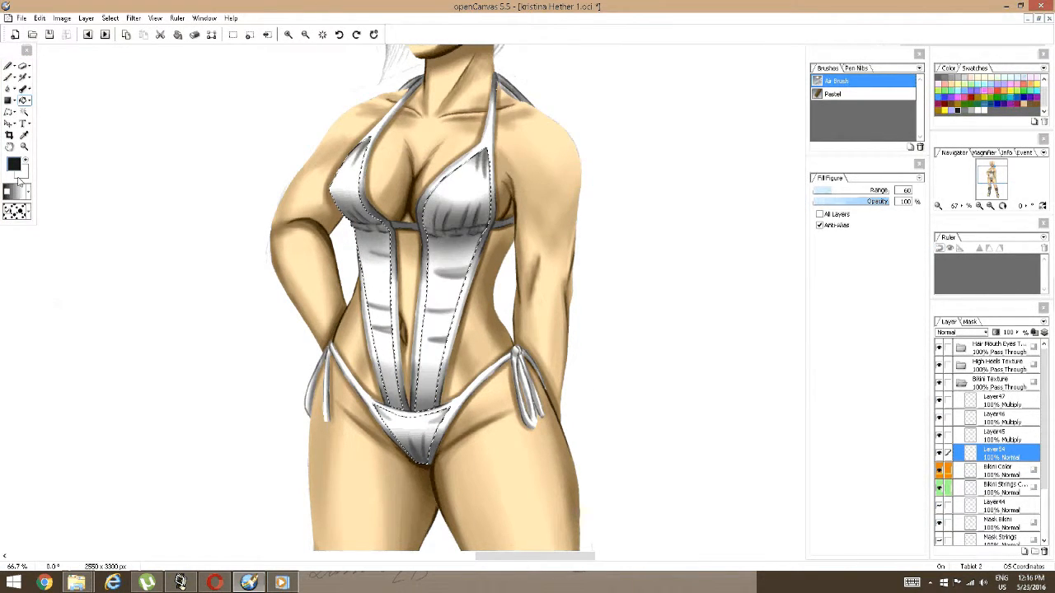
# Add another Pocka Dots tone to the tone list and open the file import for its bitmap.
pyautogui.click(16, 211)
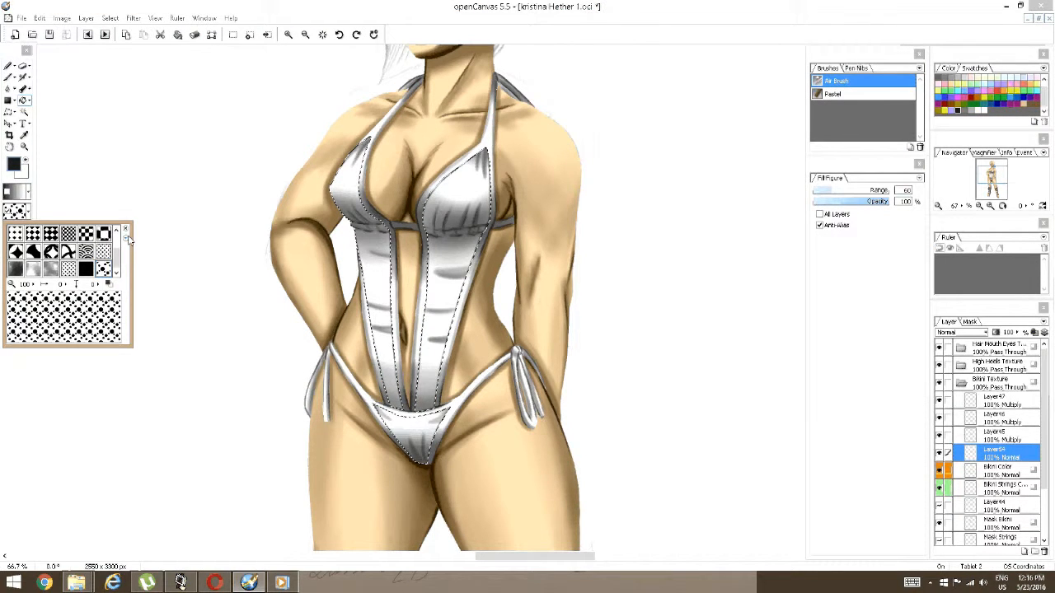
pyautogui.click(127, 238)
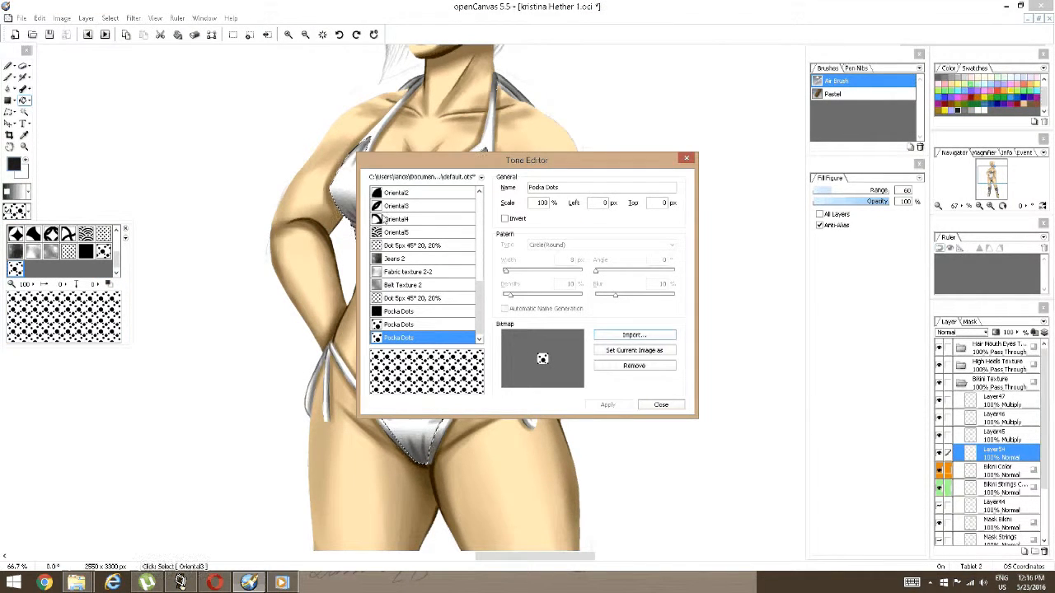
pyautogui.click(633, 334)
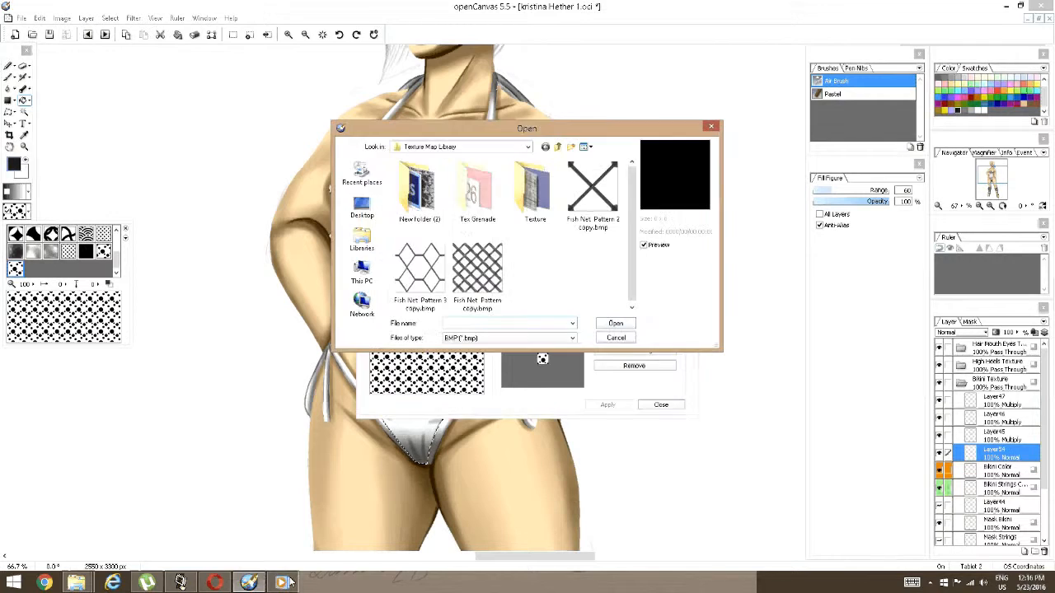
# Close the media player and list JPEG files from Texture Map Library for the bitmap import.
pyautogui.click(284, 583)
pyautogui.click(1044, 12)
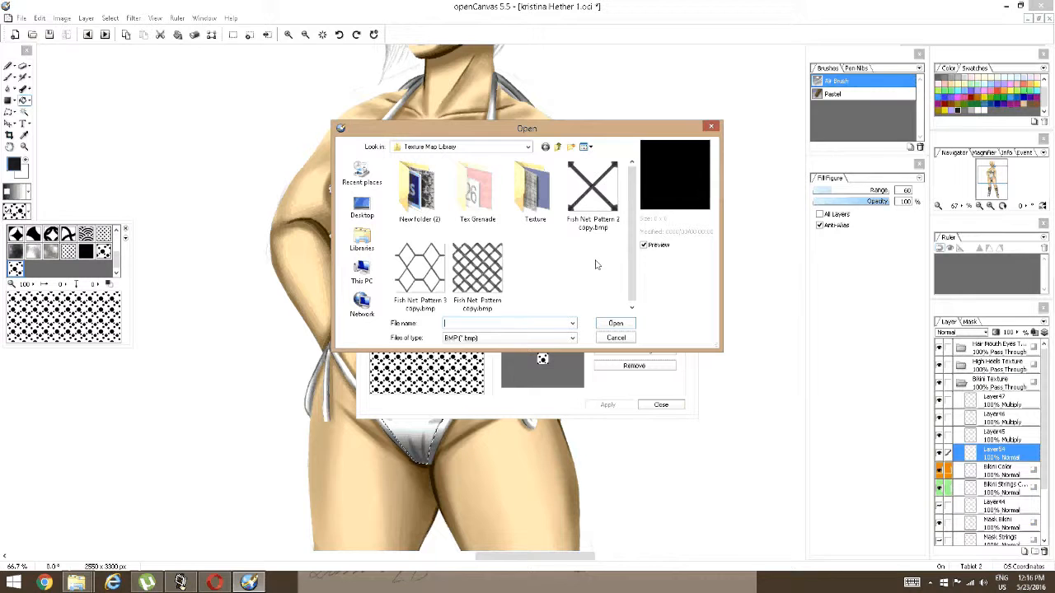
pyautogui.click(517, 338)
pyautogui.click(516, 355)
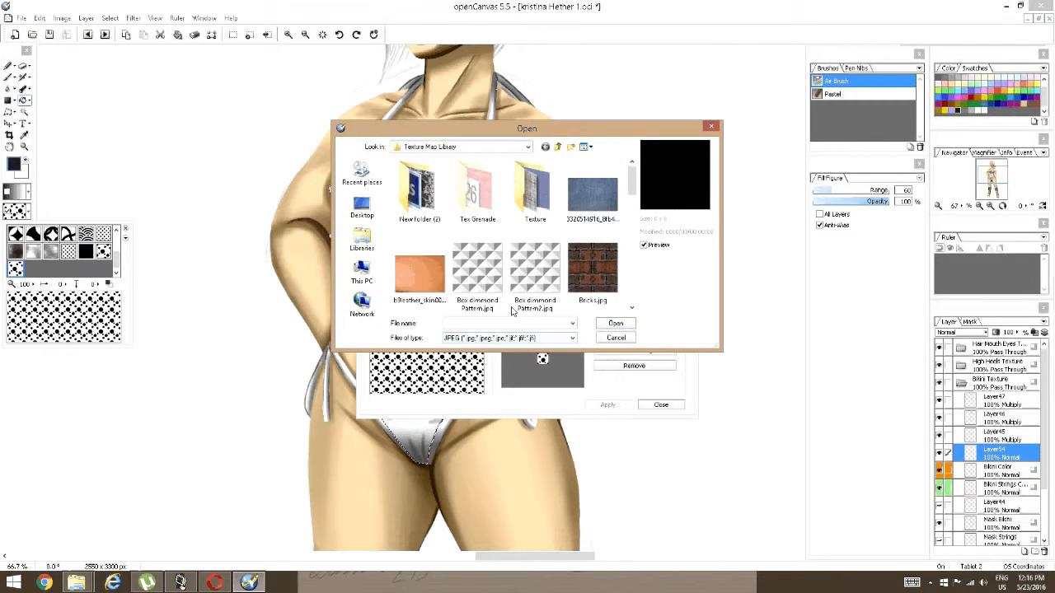
# Switch to File Explorer and play the Wild West Pump Up track from its folder in April 28 2016.
pyautogui.moveTo(76, 582)
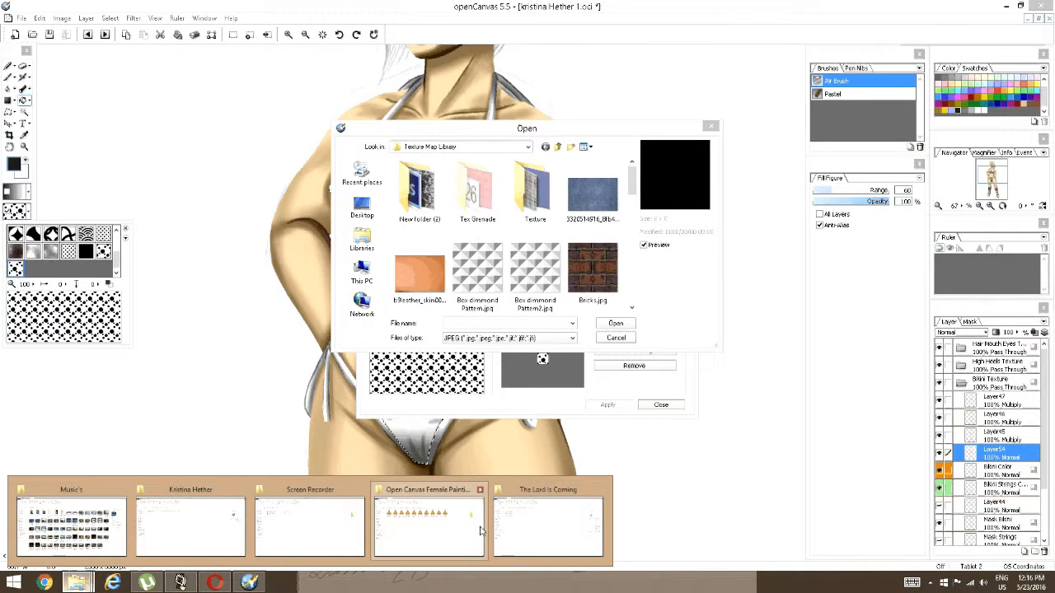
pyautogui.click(544, 515)
pyautogui.click(11, 98)
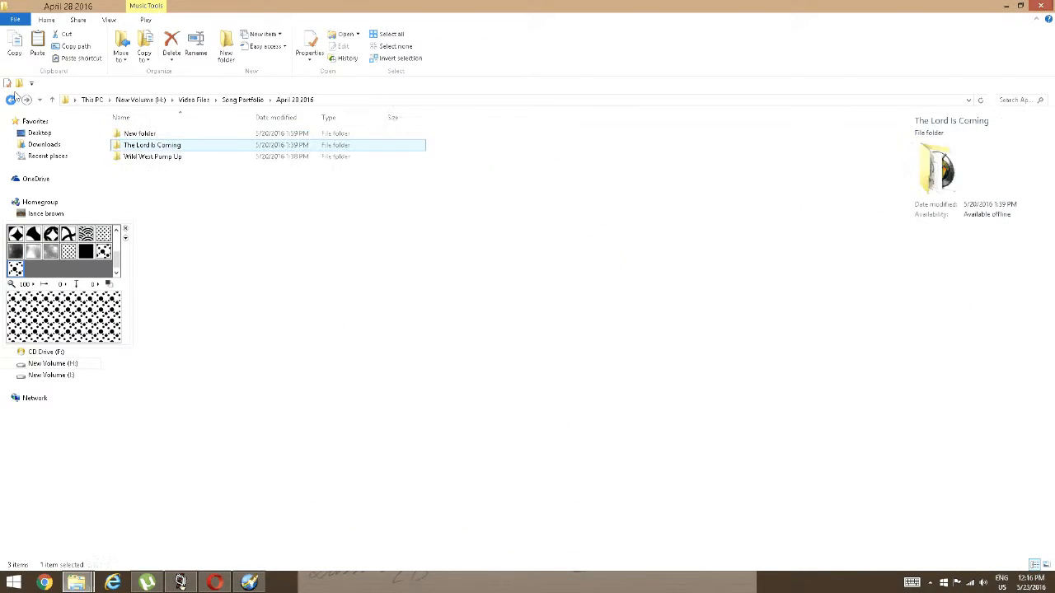
pyautogui.doubleClick(128, 156)
pyautogui.doubleClick(144, 145)
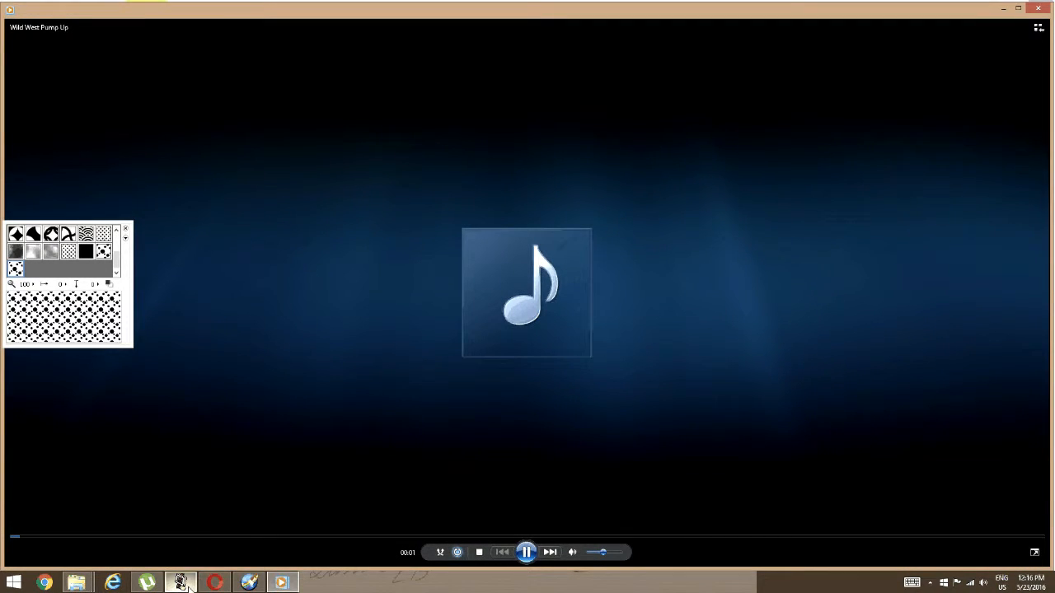
pyautogui.click(221, 582)
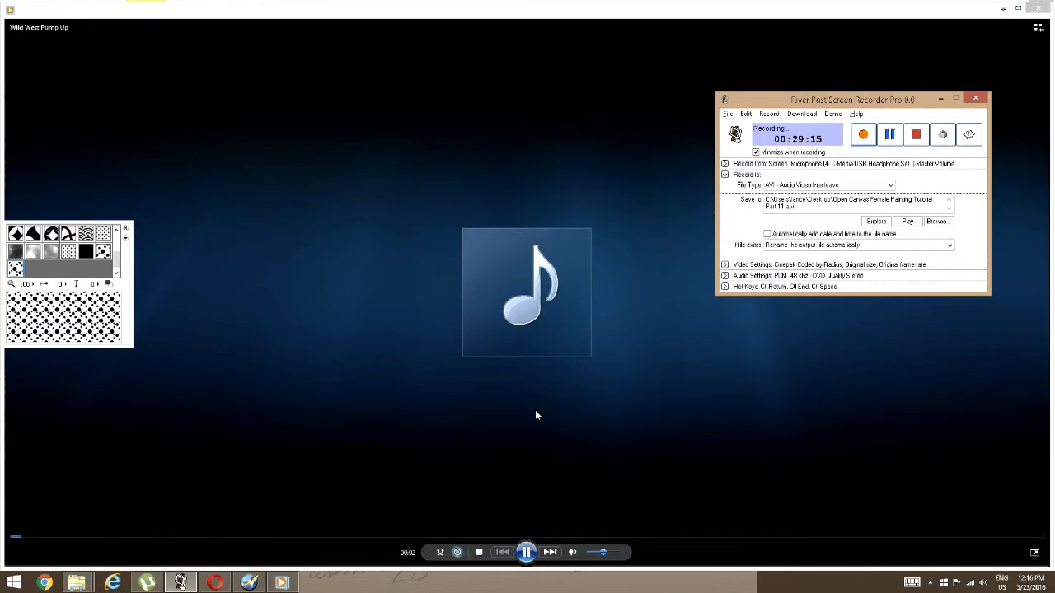
# Switch back to openCanvas and import the polka dot JPEG as the new Pocka Dots tone's bitmap.
pyautogui.click(249, 582)
pyautogui.moveTo(632, 181); pyautogui.dragTo(645, 259)
pyautogui.doubleClick(487, 220)
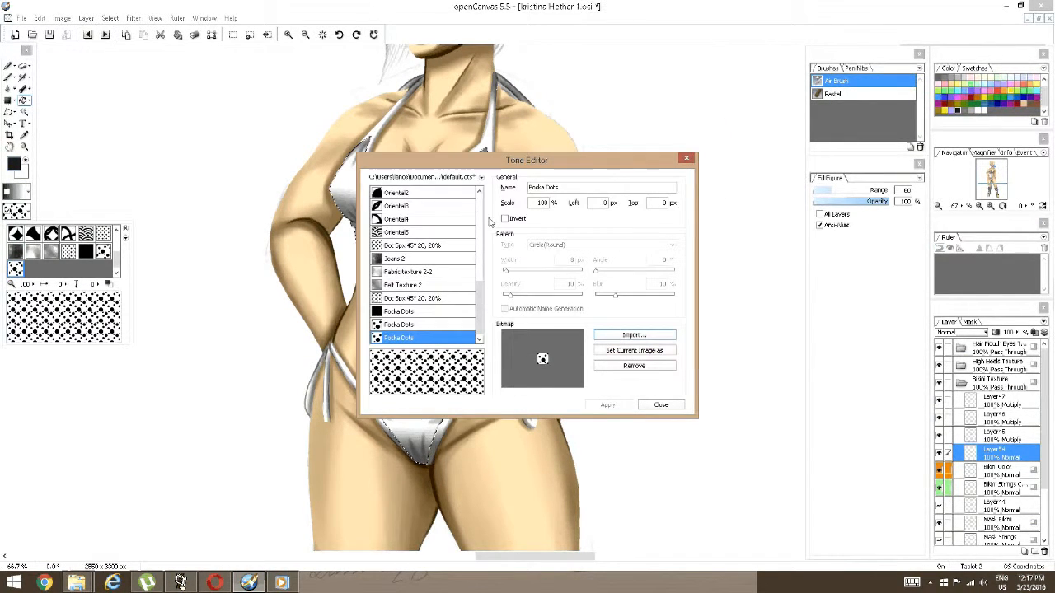
# Set the new Pocka Dots tone's scale to 90% and apply it.
pyautogui.doubleClick(540, 203)
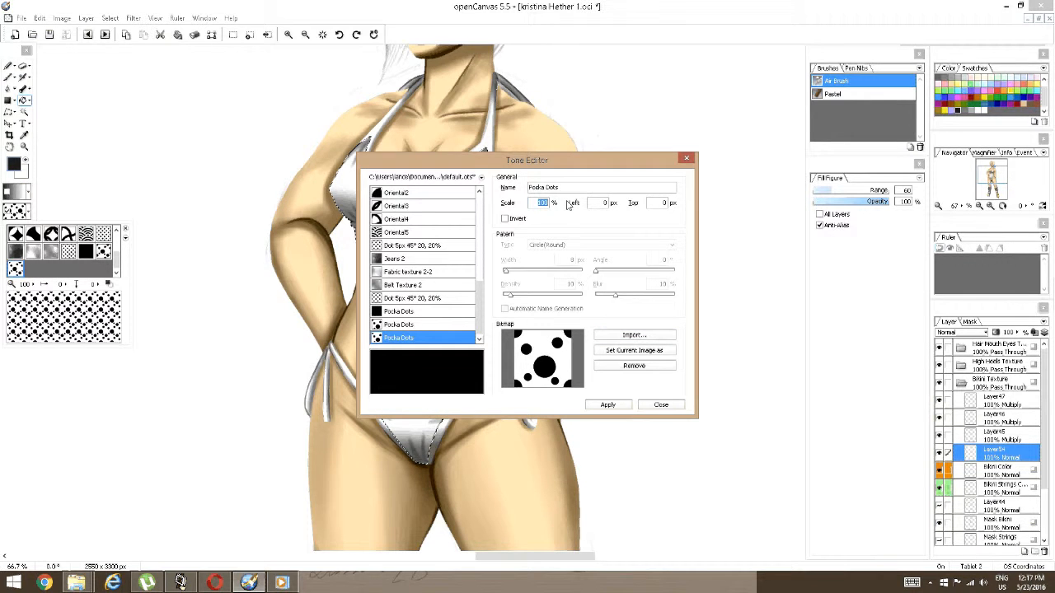
pyautogui.write('90')
pyautogui.click(607, 405)
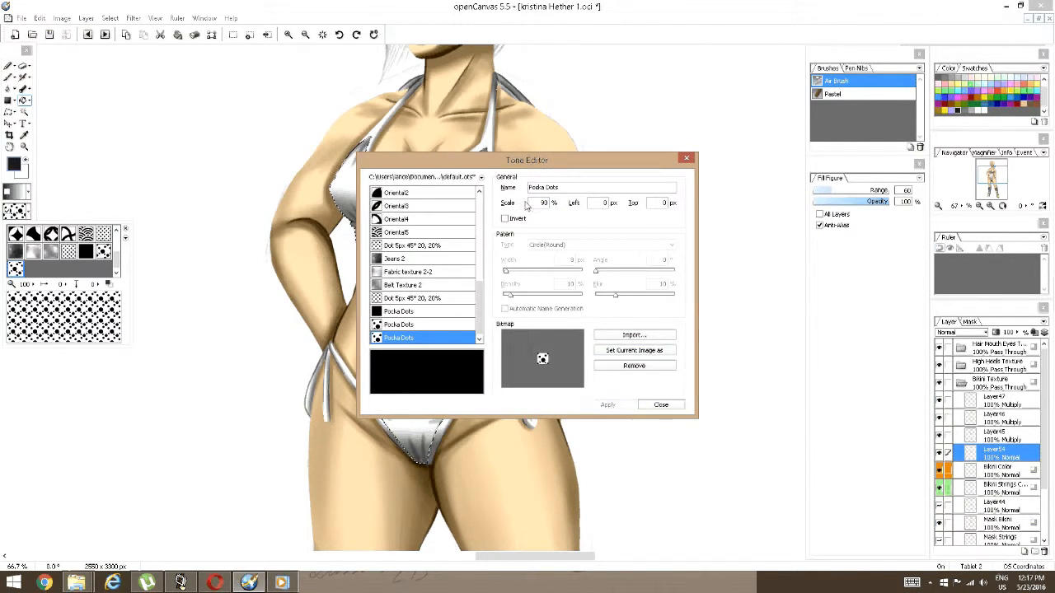
# Set the Pocka Dots tone's scale to 80%, reduce it further to about 49%, and apply it.
pyautogui.doubleClick(548, 204)
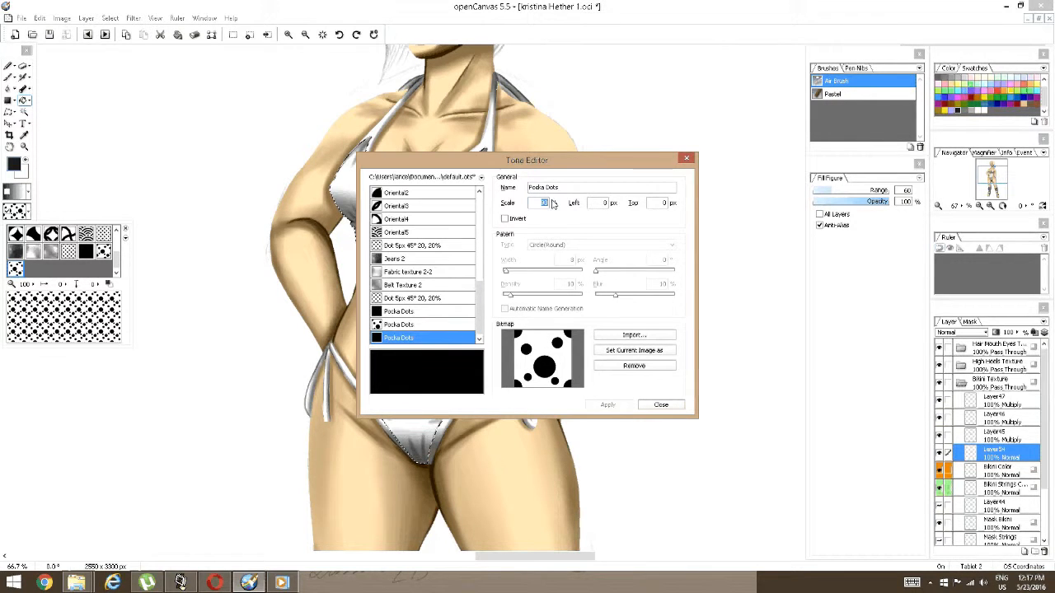
pyautogui.write('80')
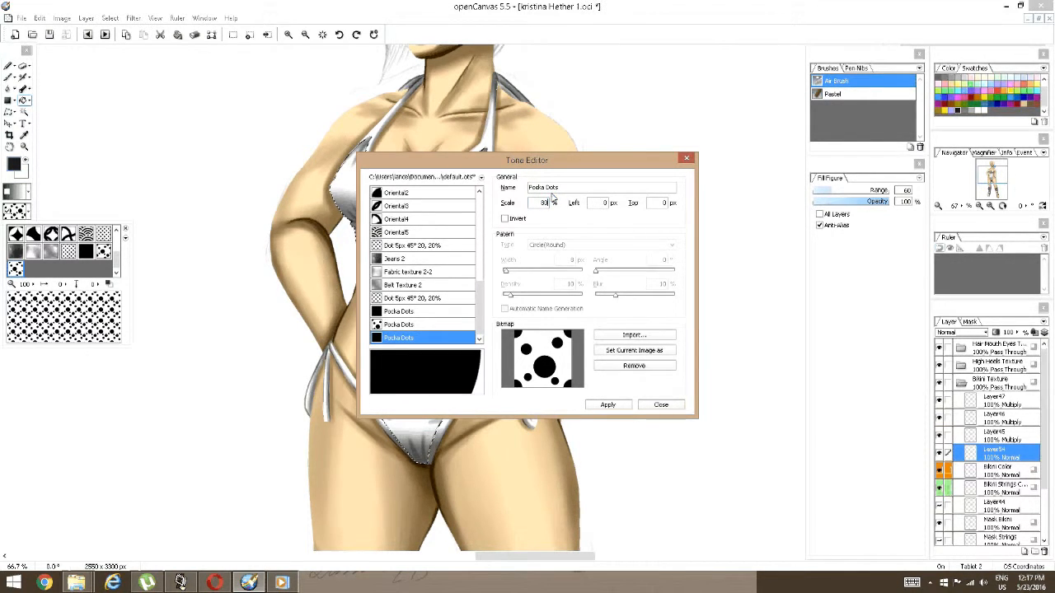
pyautogui.scroll(-3, 545, 202)
pyautogui.scroll(-20, 544, 203)
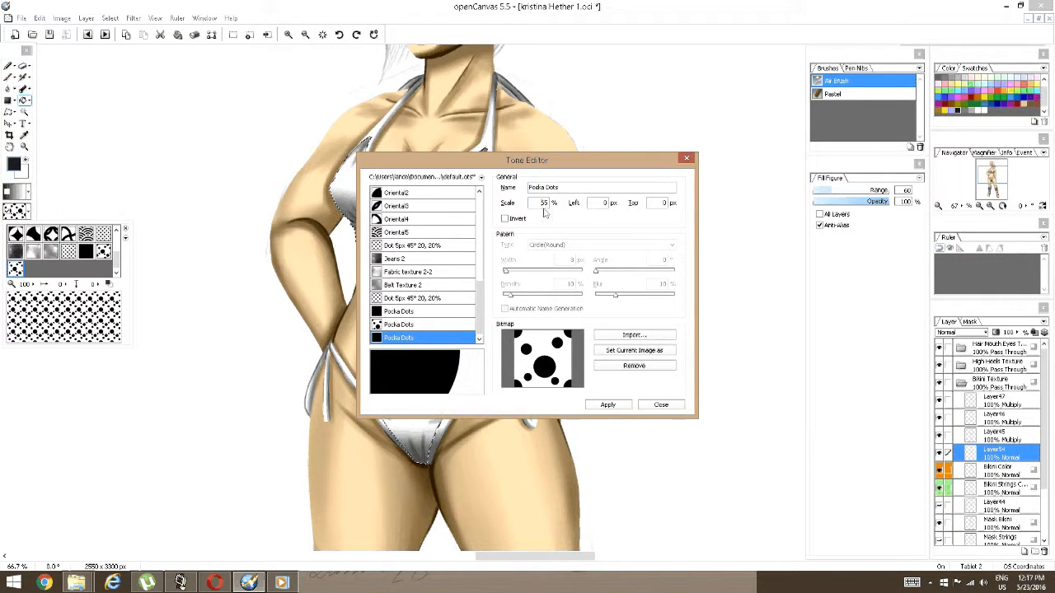
pyautogui.scroll(1, 544, 203)
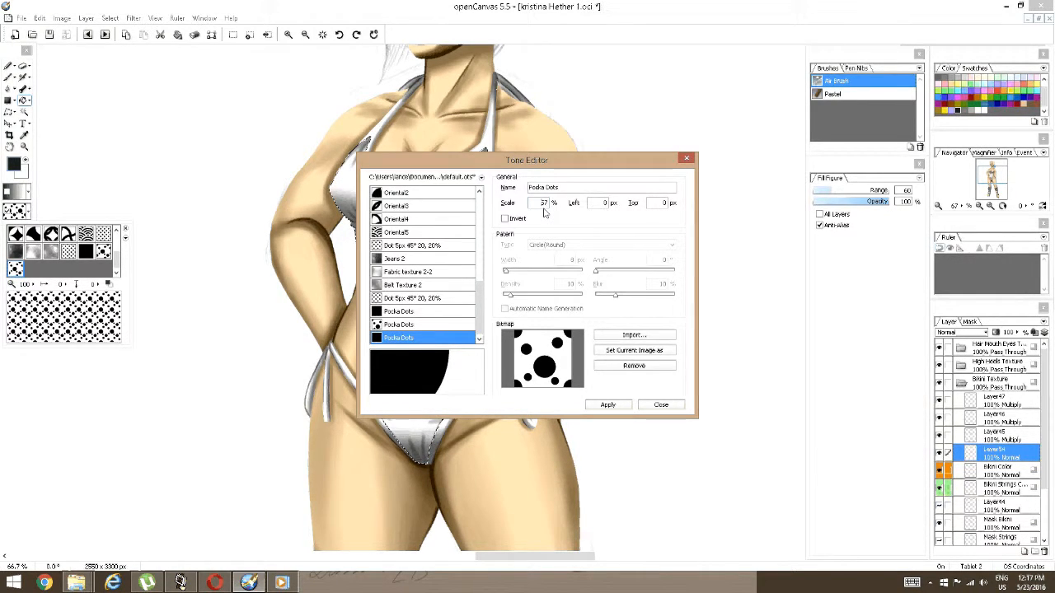
pyautogui.scroll(-4, 544, 213)
pyautogui.scroll(-2, 544, 212)
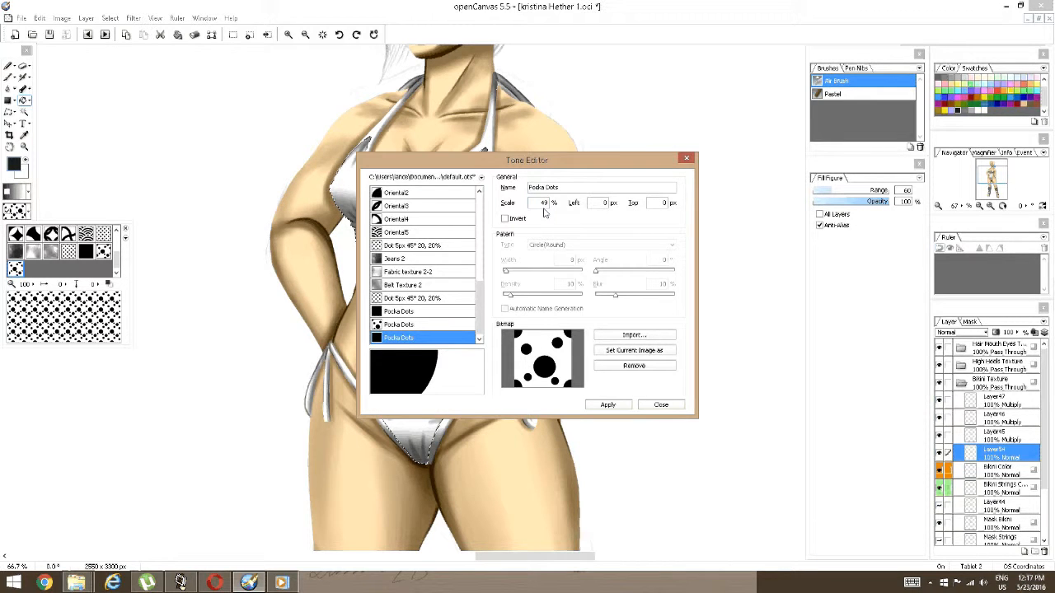
pyautogui.click(608, 403)
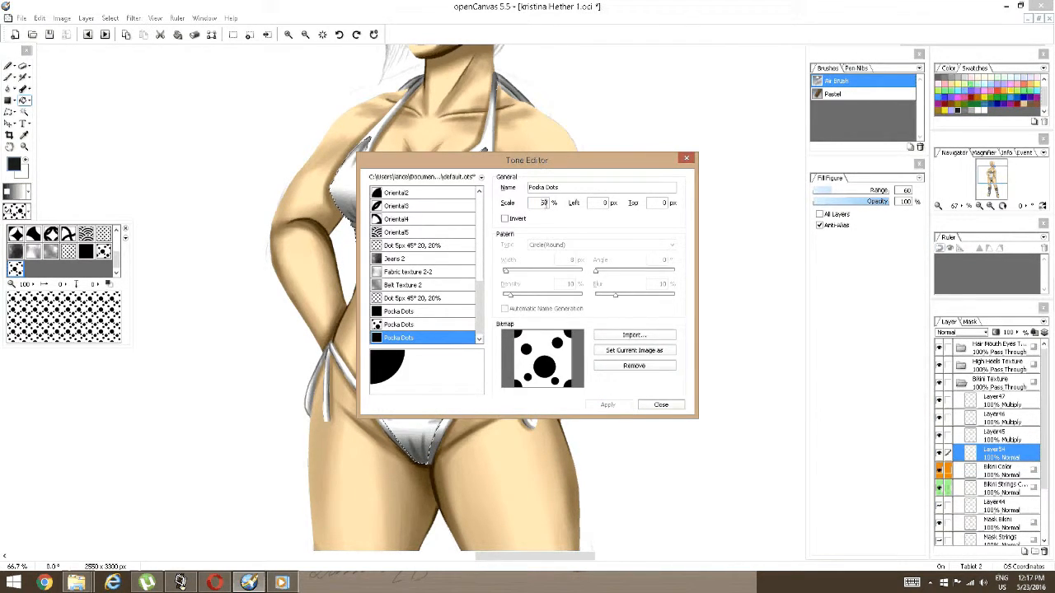
# Set the Pocka Dots tone's scale to 40% and apply it.
pyautogui.doubleClick(543, 203)
pyautogui.write('93')
pyautogui.press('BackSpace')
pyautogui.write('2')
pyautogui.press('BackSpace')
pyautogui.press('BackSpace')
pyautogui.write('40')
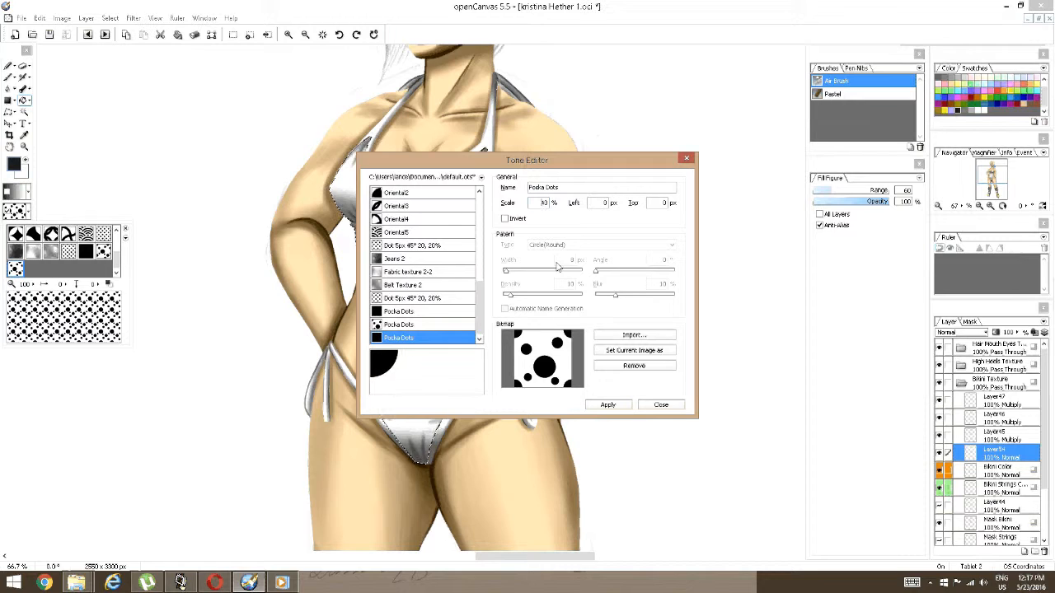
pyautogui.click(606, 404)
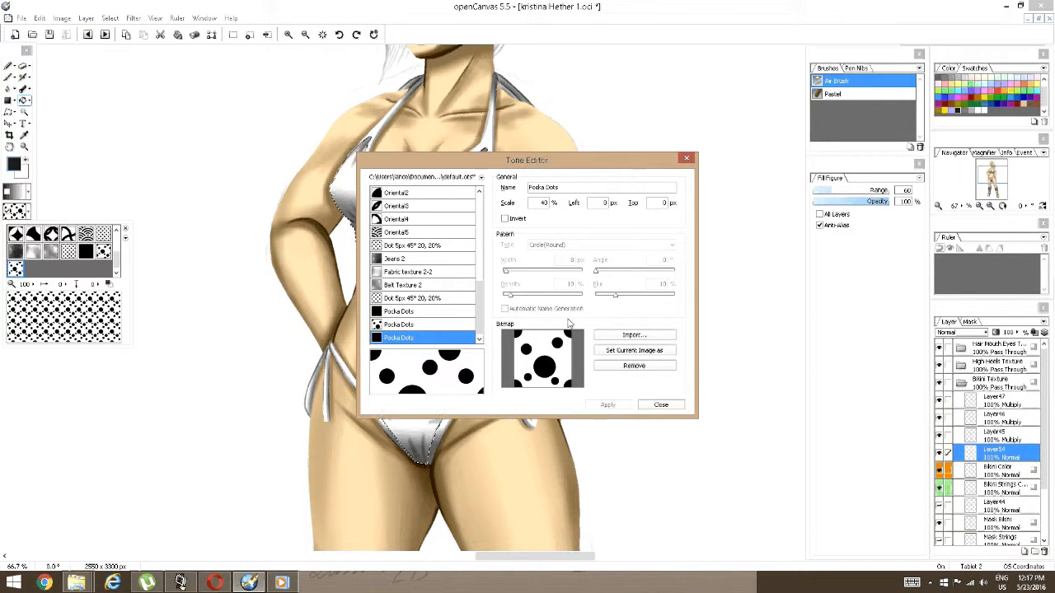
# Try filling the wider selected torso panel with the rescaled Pocka Dots tone, and undo the fill.
pyautogui.click(661, 405)
pyautogui.click(442, 259)
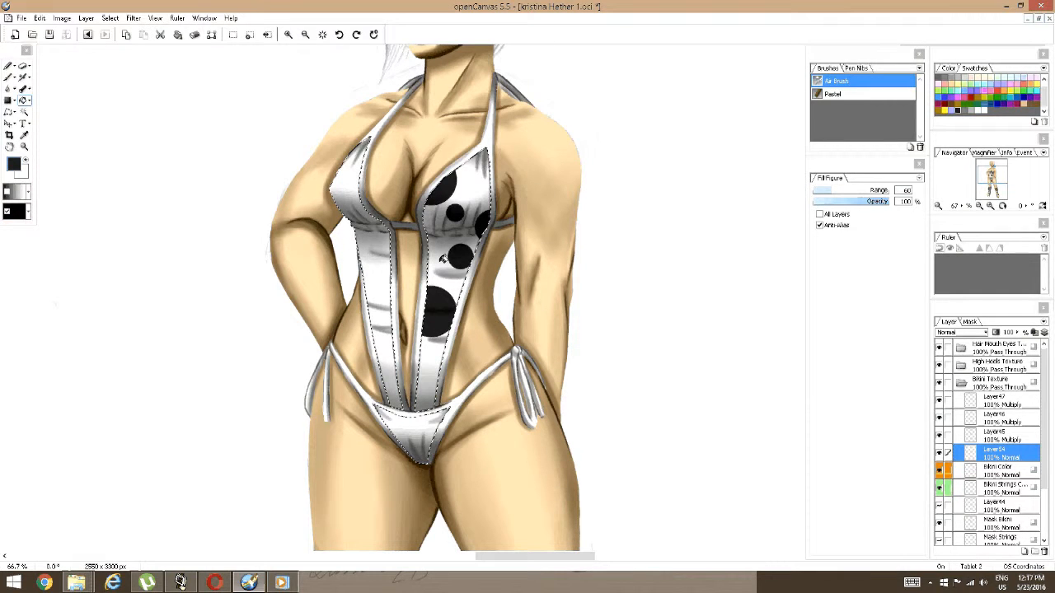
pyautogui.hotkey('ctrl', 'z')
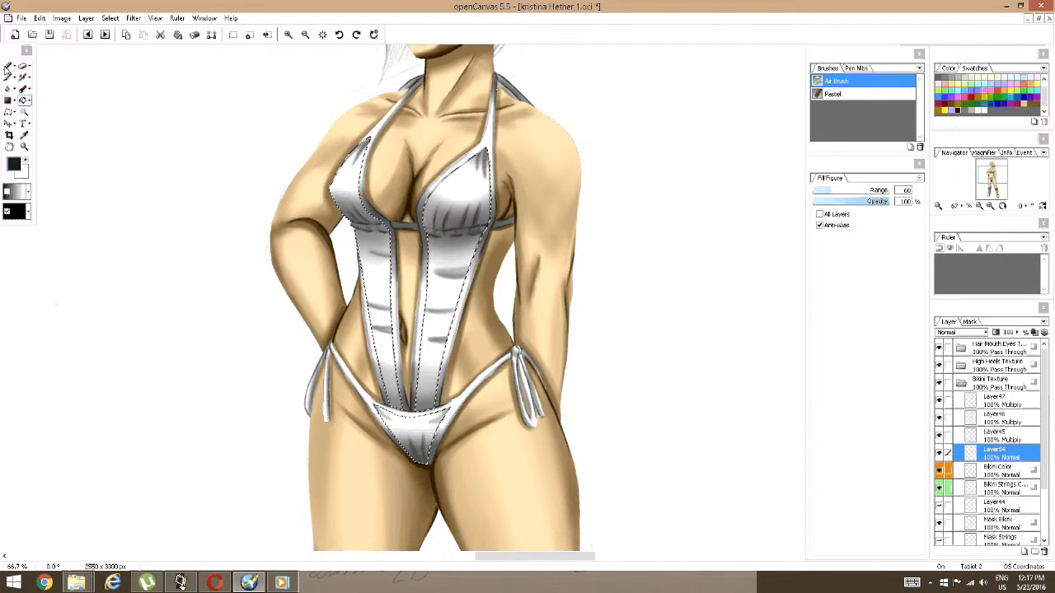
# Reopen the Pocka Dots tone for editing, enter a scale of 40% again, apply it and close the editor.
pyautogui.click(17, 214)
pyautogui.click(17, 214)
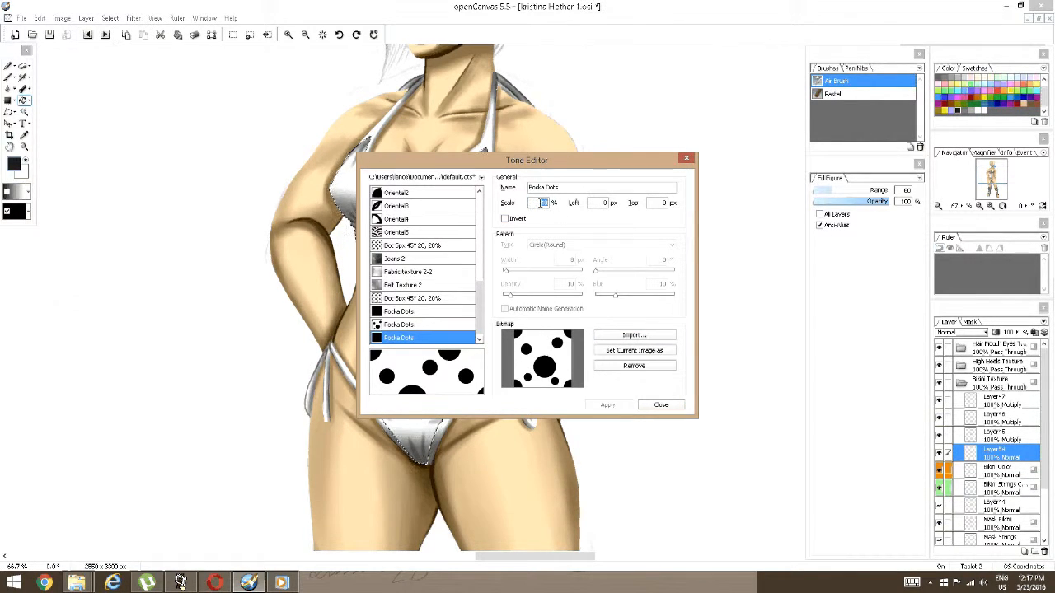
pyautogui.write('14')
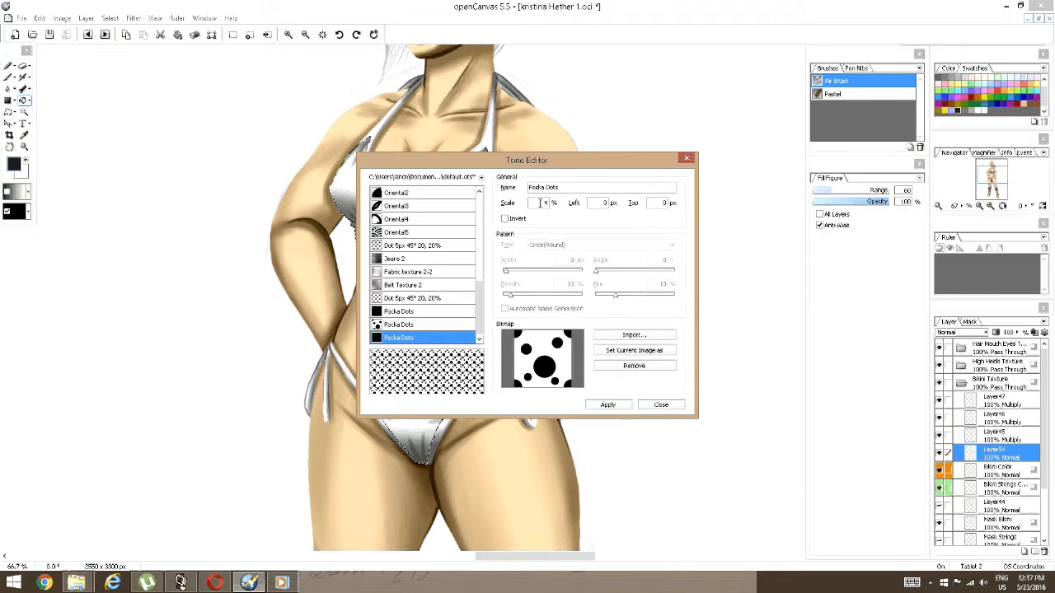
pyautogui.press('BackSpace')
pyautogui.press('BackSpace')
pyautogui.write('40')
pyautogui.click(606, 404)
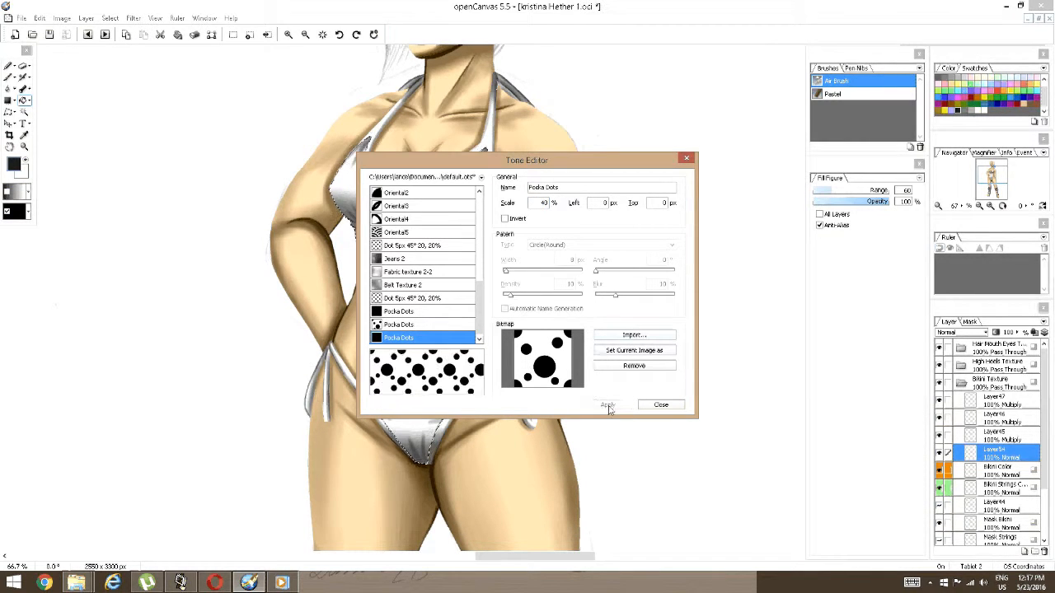
pyautogui.click(662, 404)
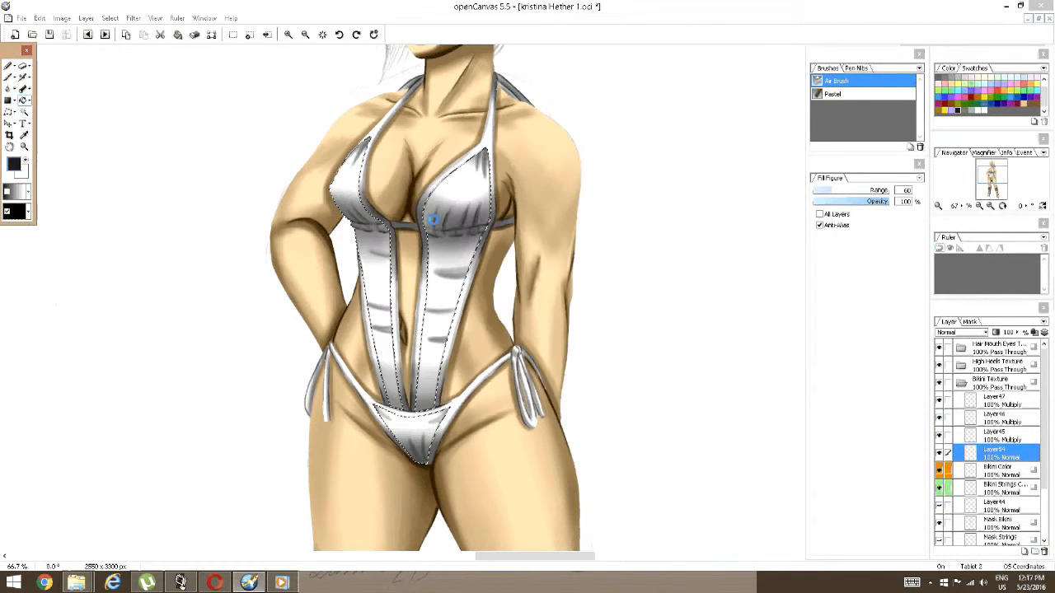
# Fill both selected torso panels and the bikini bottom with the Pocka Dots tone.
pyautogui.click(432, 220)
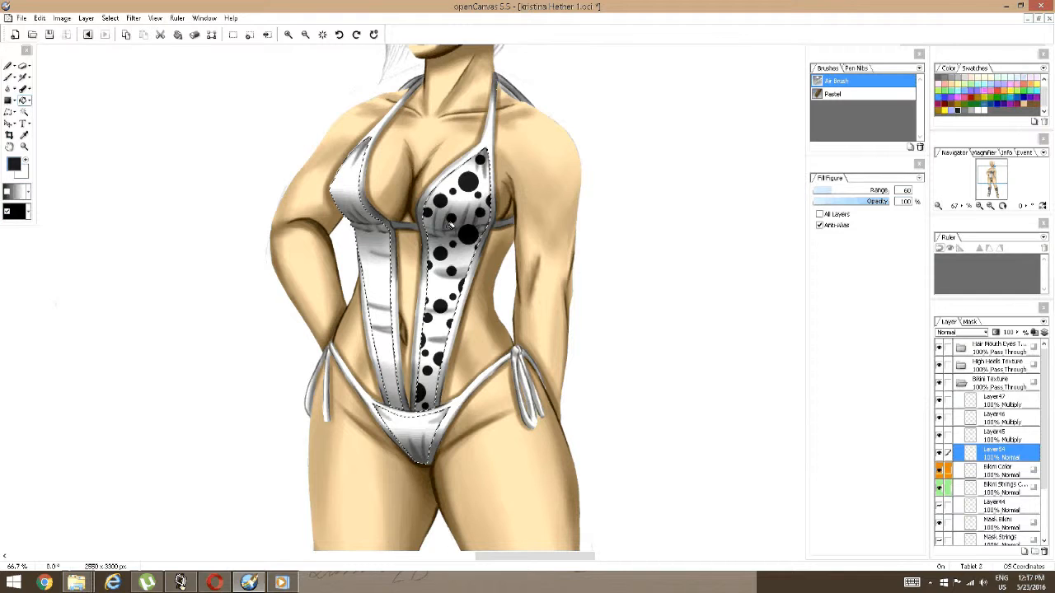
pyautogui.click(367, 221)
pyautogui.click(417, 427)
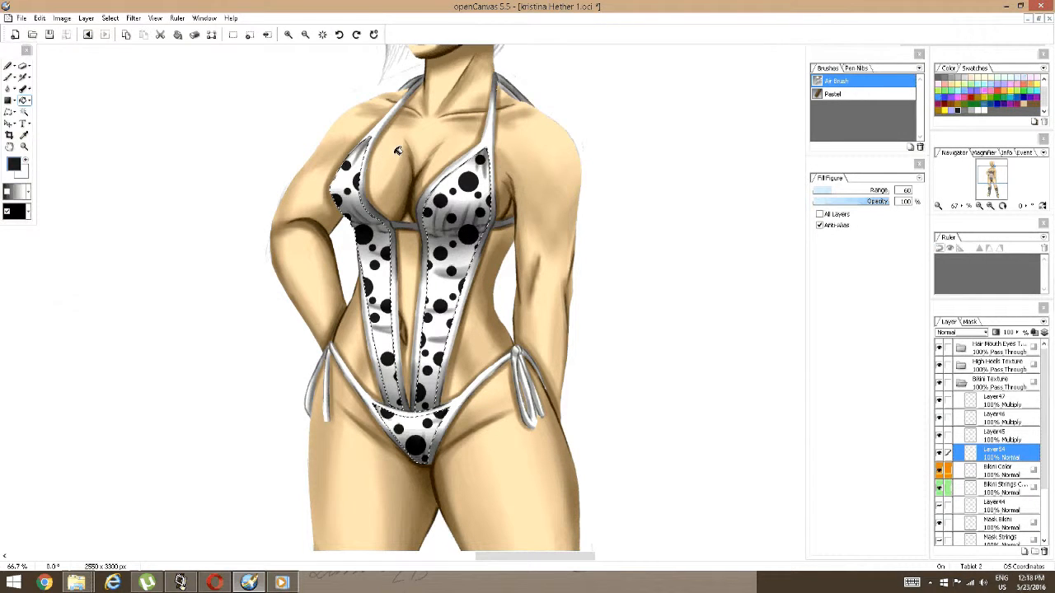
pyautogui.scroll(1, 459, 263)
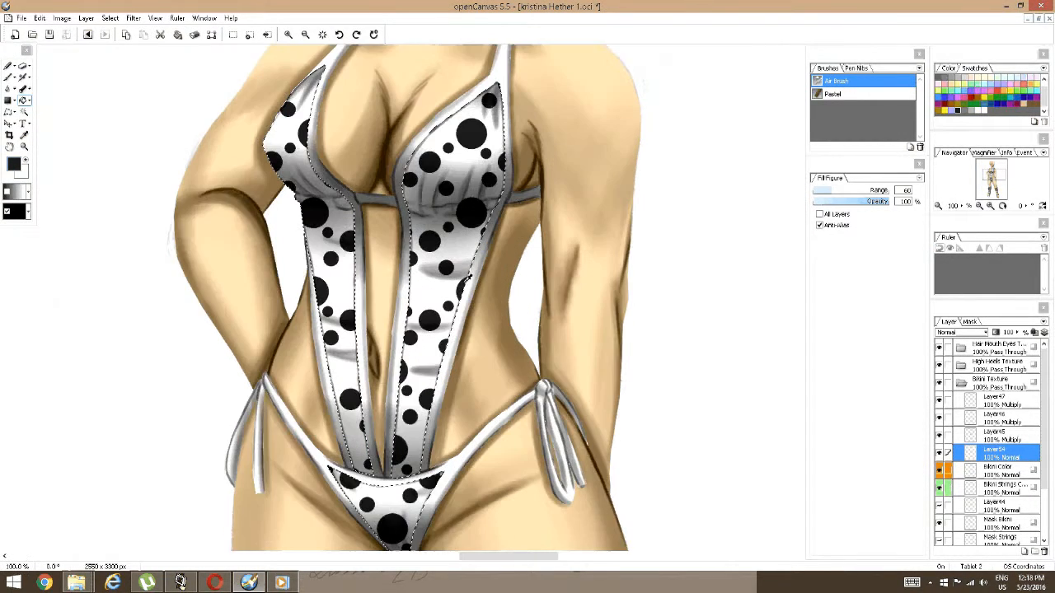
pyautogui.scroll(-5, 460, 264)
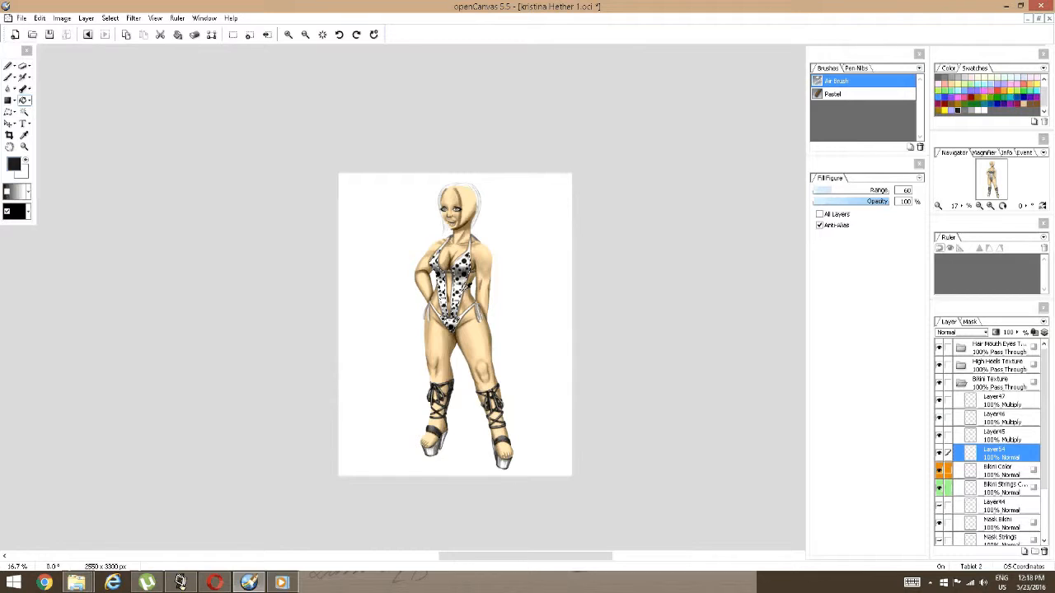
pyautogui.scroll(5, 462, 265)
pyautogui.scroll(-1, 472, 272)
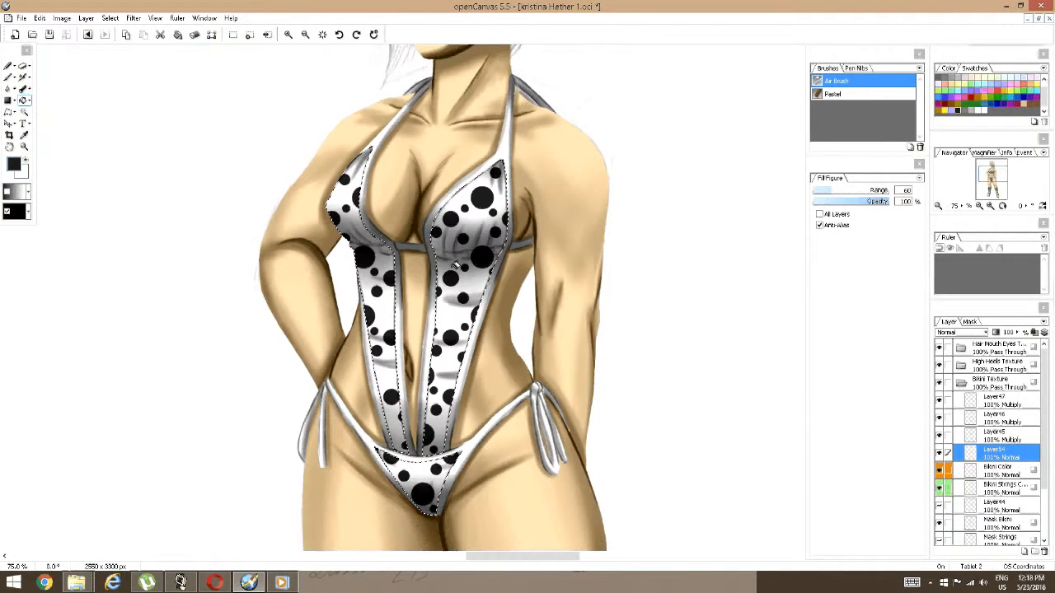
# Add another tone to the tone list and open it for editing.
pyautogui.click(17, 216)
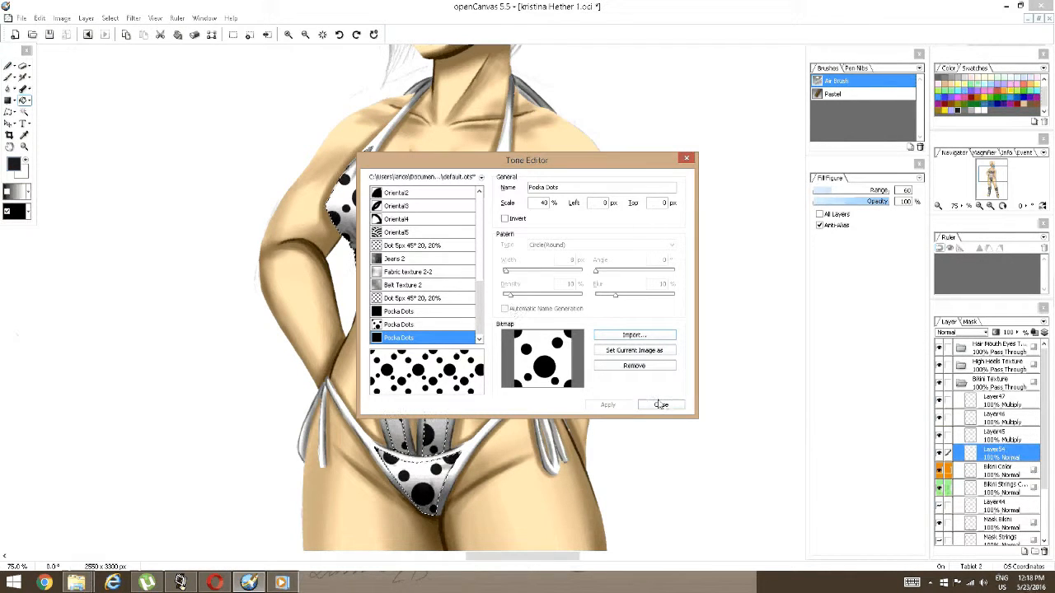
pyautogui.press('Escape')
pyautogui.click(28, 211)
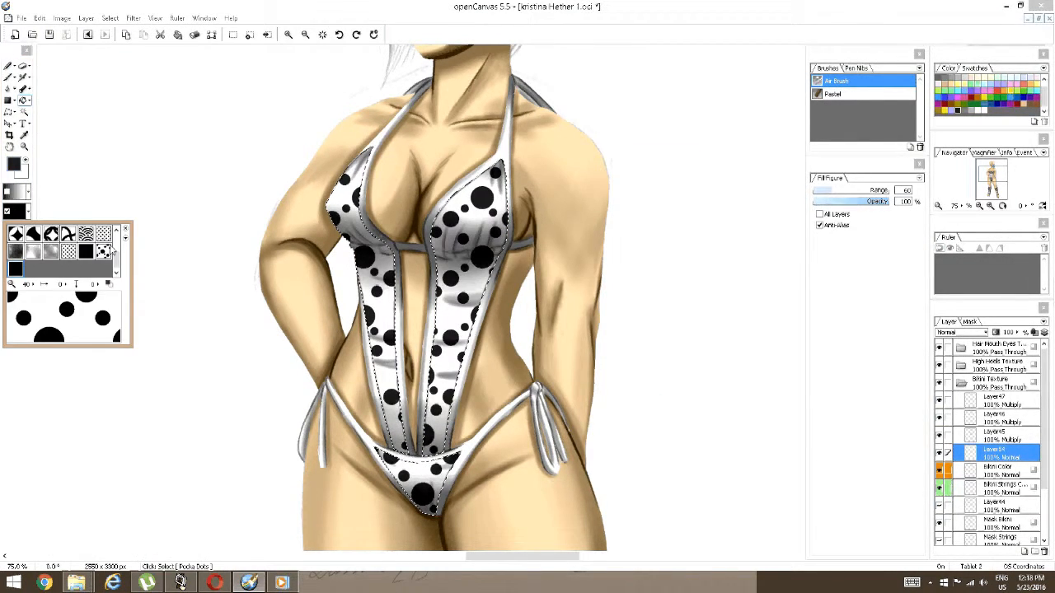
pyautogui.click(126, 238)
pyautogui.click(157, 250)
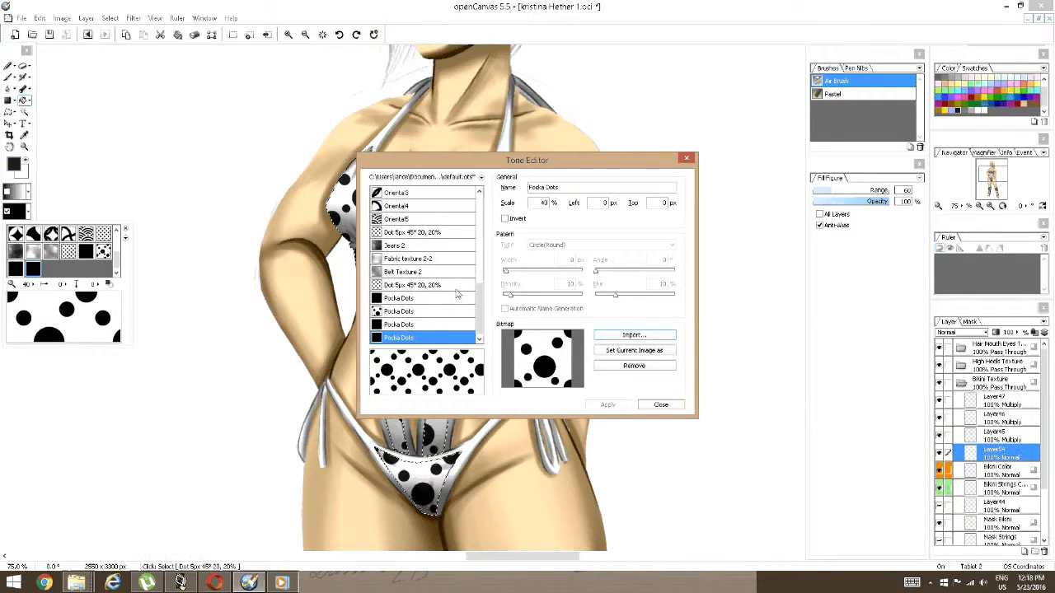
# Import the JPEG Fabrick 5 copy from New folder (2) as the new tone's bitmap and apply it at 100% scale.
pyautogui.click(631, 335)
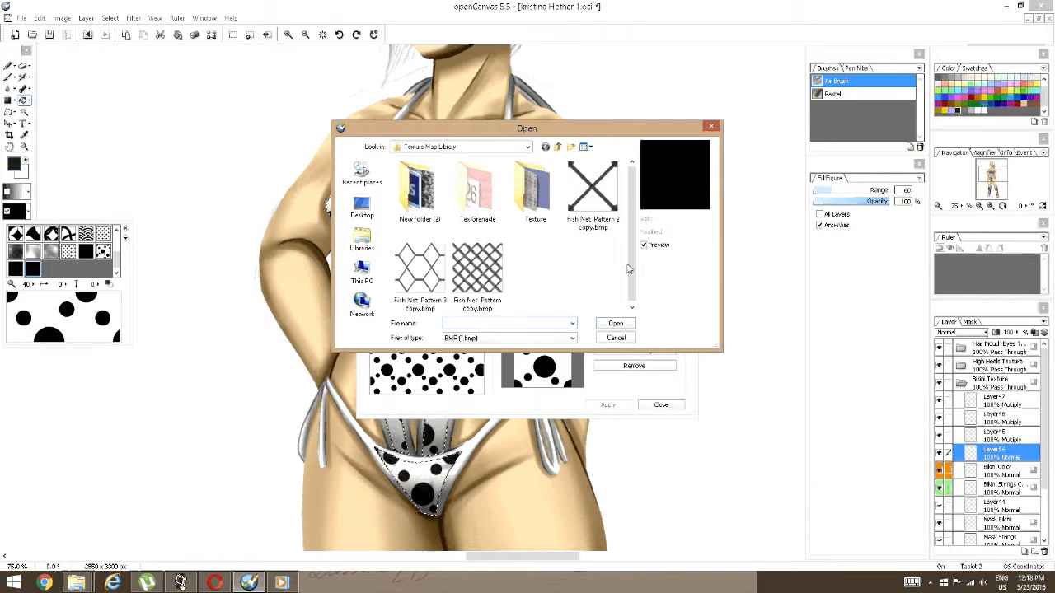
pyautogui.click(519, 338)
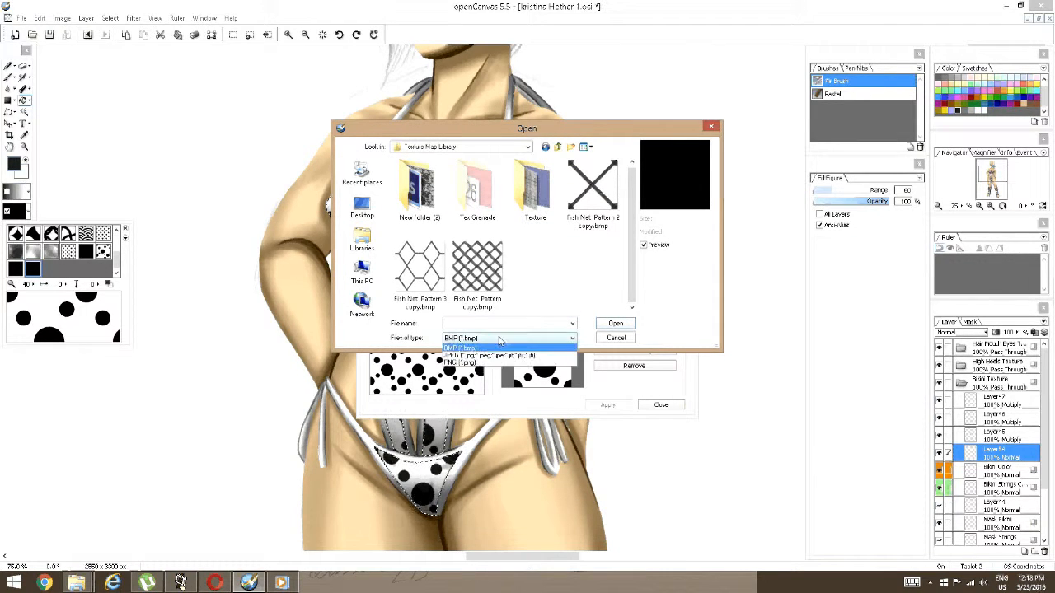
pyautogui.click(498, 356)
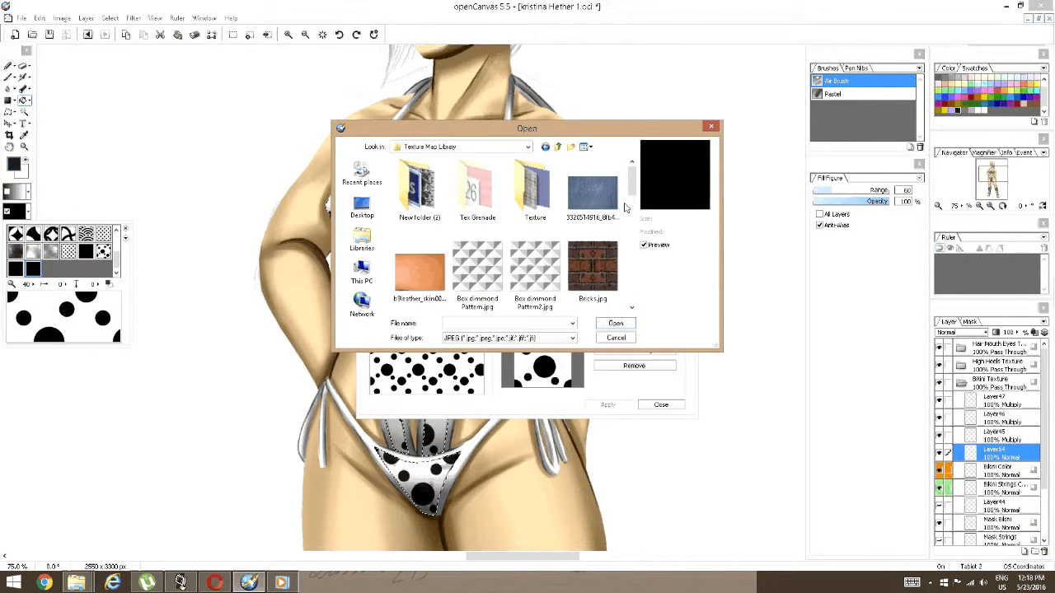
pyautogui.scroll(-3, 634, 227)
pyautogui.moveTo(637, 231); pyautogui.dragTo(636, 200)
pyautogui.doubleClick(419, 191)
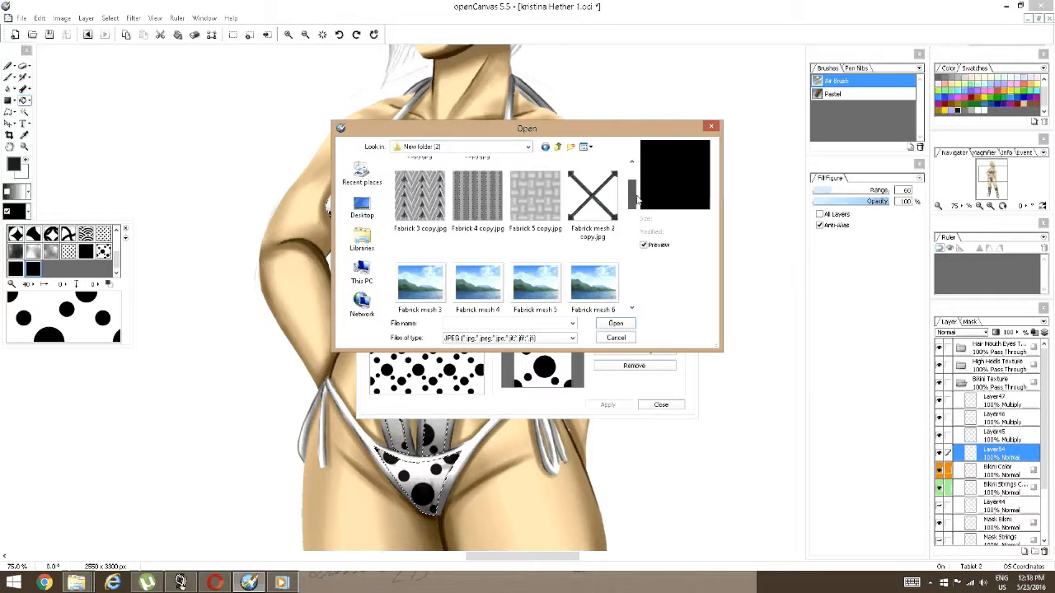
pyautogui.doubleClick(541, 202)
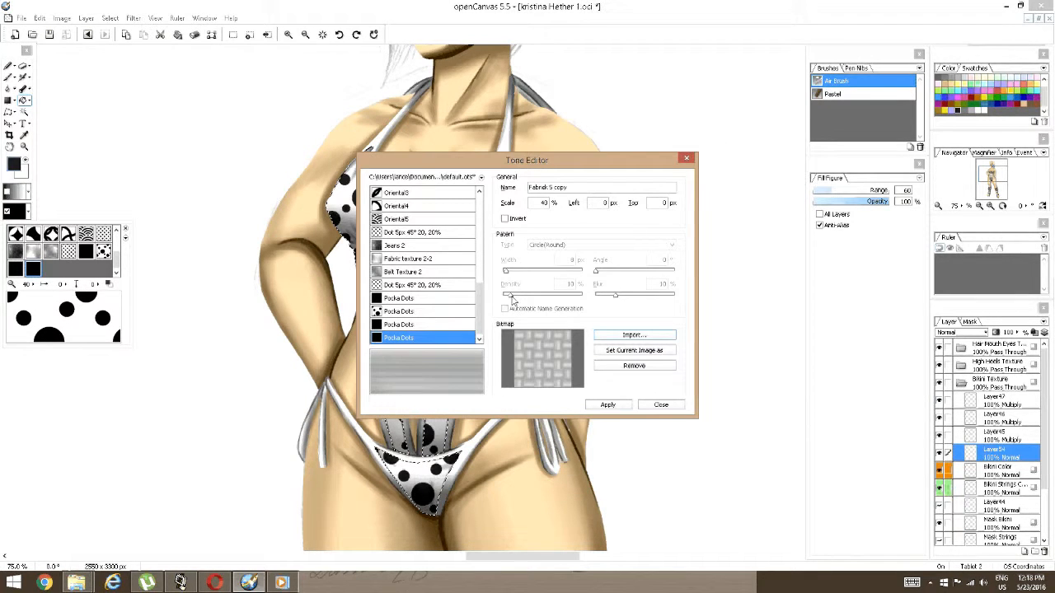
pyautogui.click(608, 405)
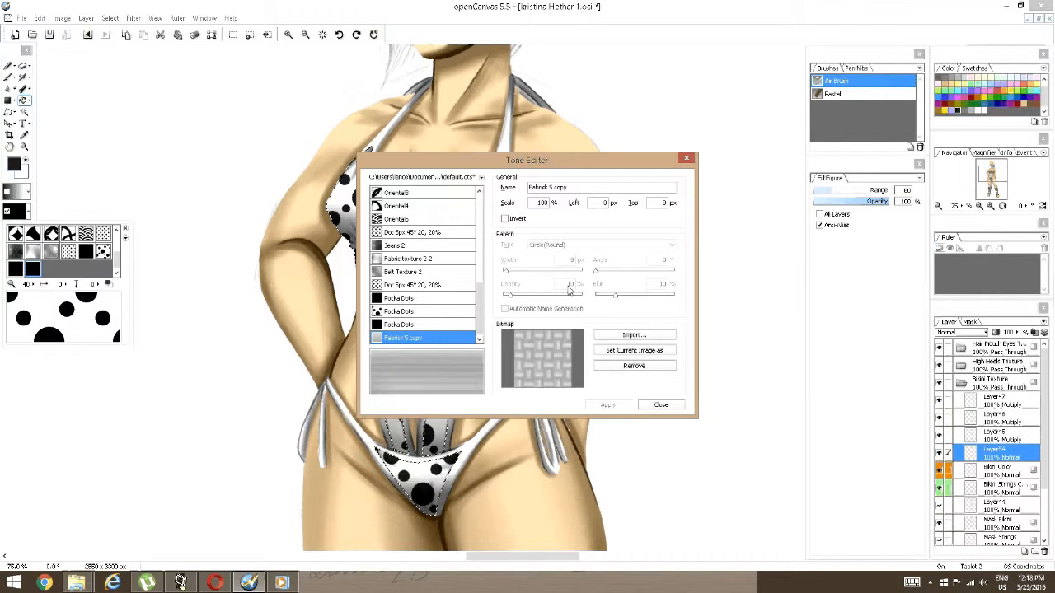
# Apply a 50% scale to the Fabrick 5 copy tone twice in succession to shrink its weave pattern.
pyautogui.doubleClick(536, 203)
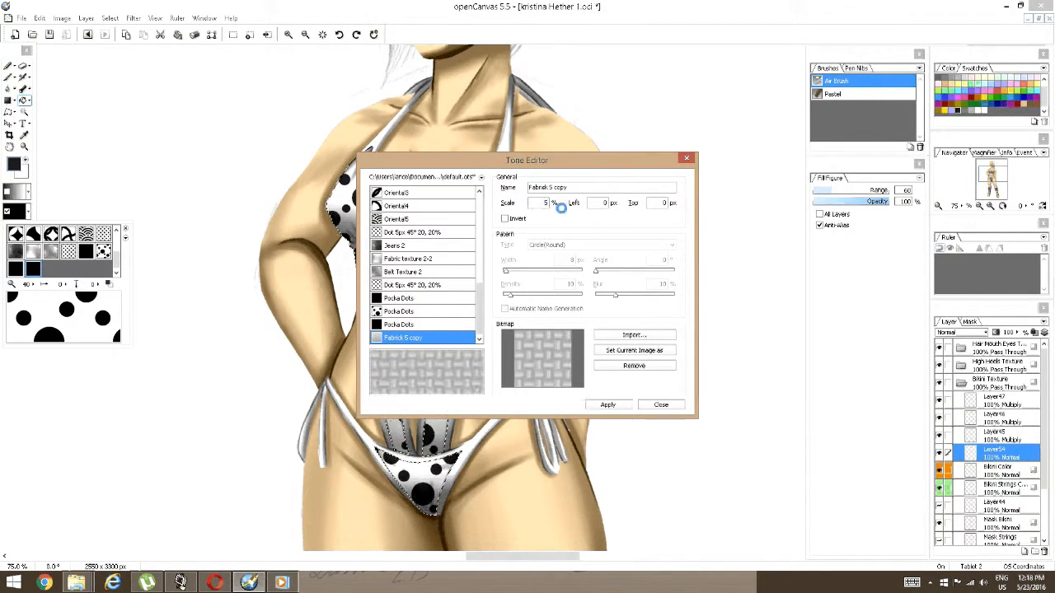
pyautogui.write('50')
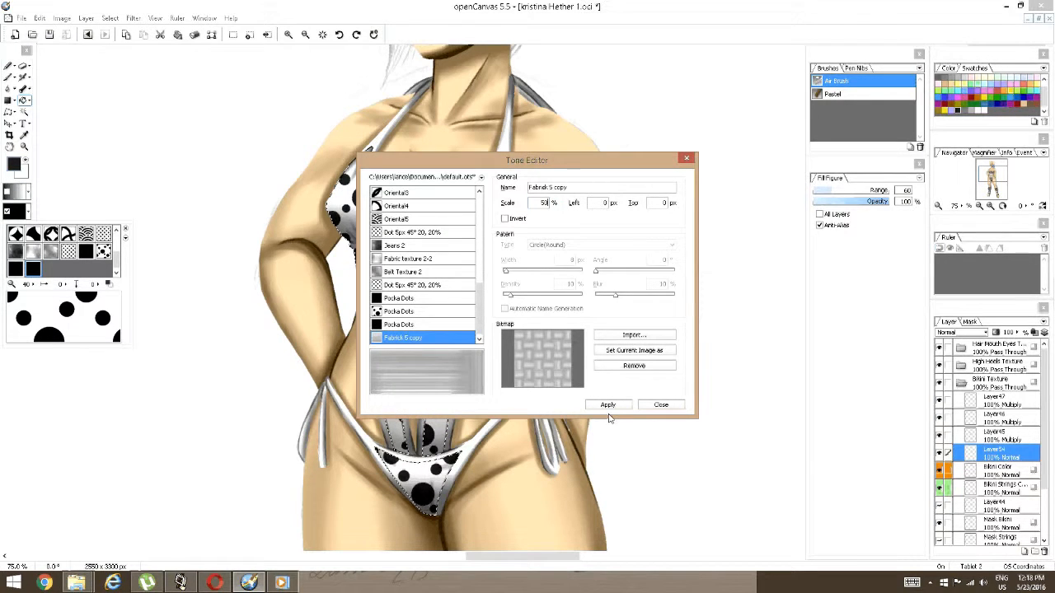
pyautogui.click(607, 405)
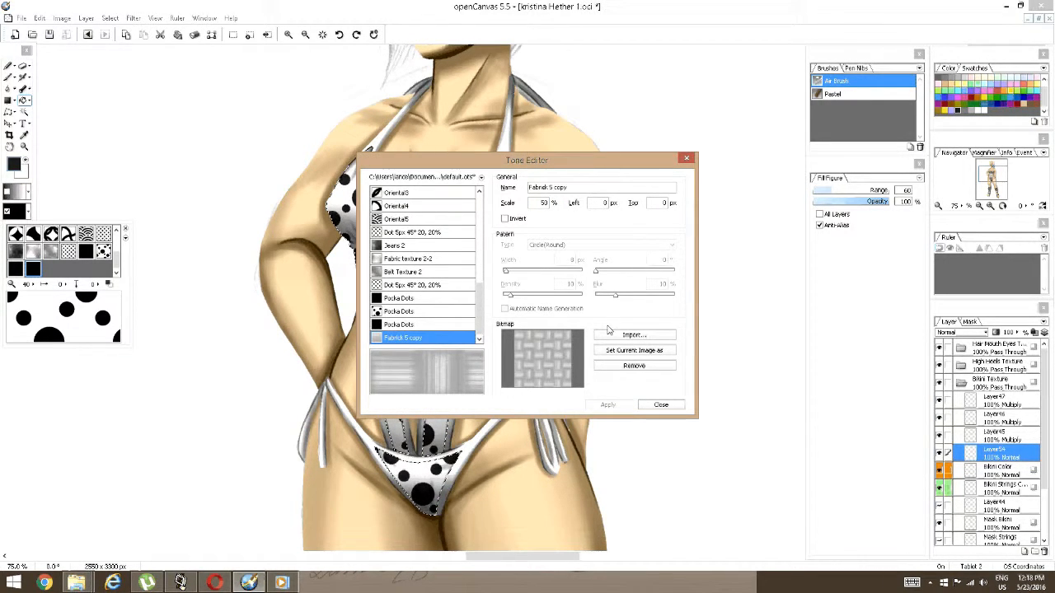
pyautogui.moveTo(534, 203); pyautogui.dragTo(562, 203)
pyautogui.write('50')
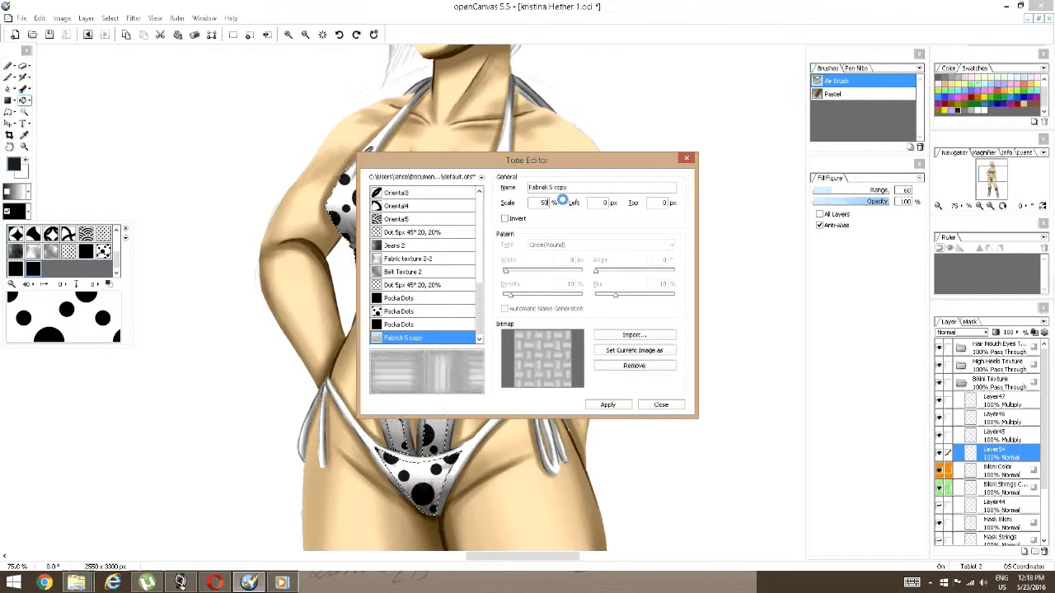
pyautogui.click(607, 405)
# Shrink the Fabrick 5 copy tone further by entering and applying a 50% scale two more times.
pyautogui.moveTo(535, 203); pyautogui.dragTo(559, 201)
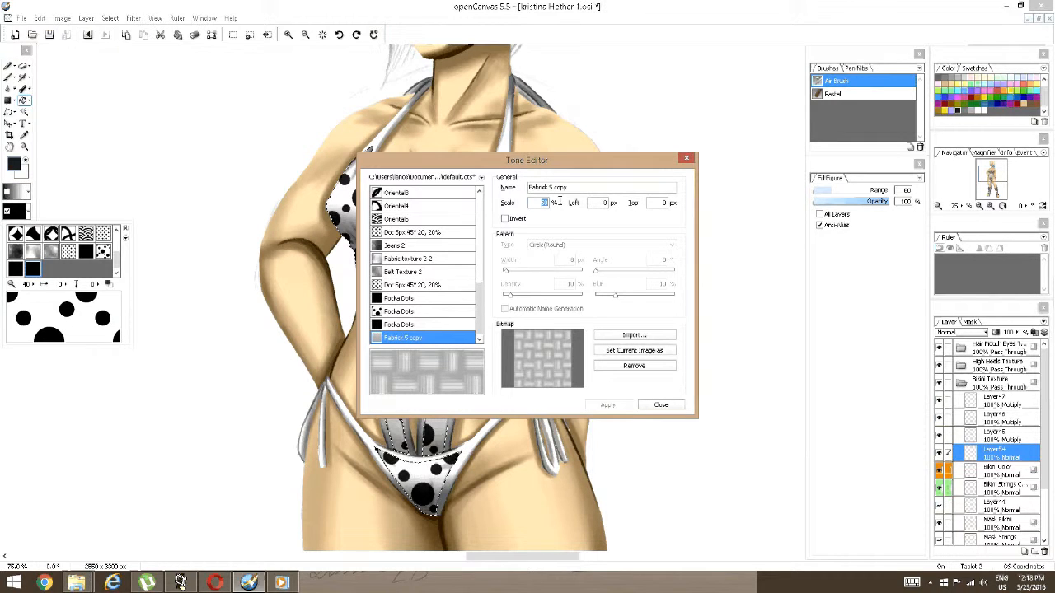
pyautogui.write('50')
pyautogui.click(607, 404)
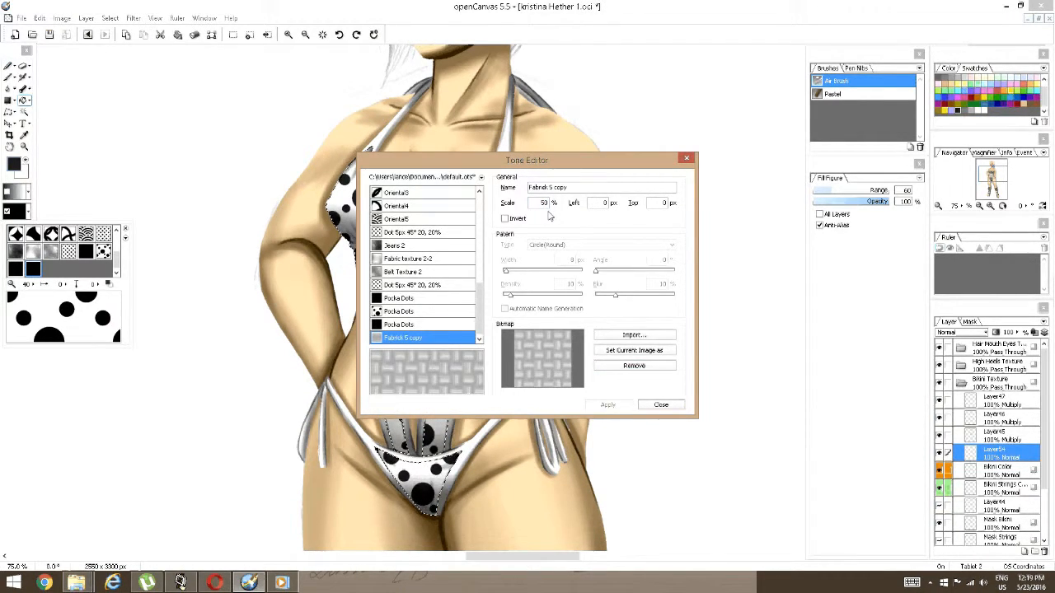
pyautogui.moveTo(537, 202); pyautogui.dragTo(557, 202)
pyautogui.write('5')
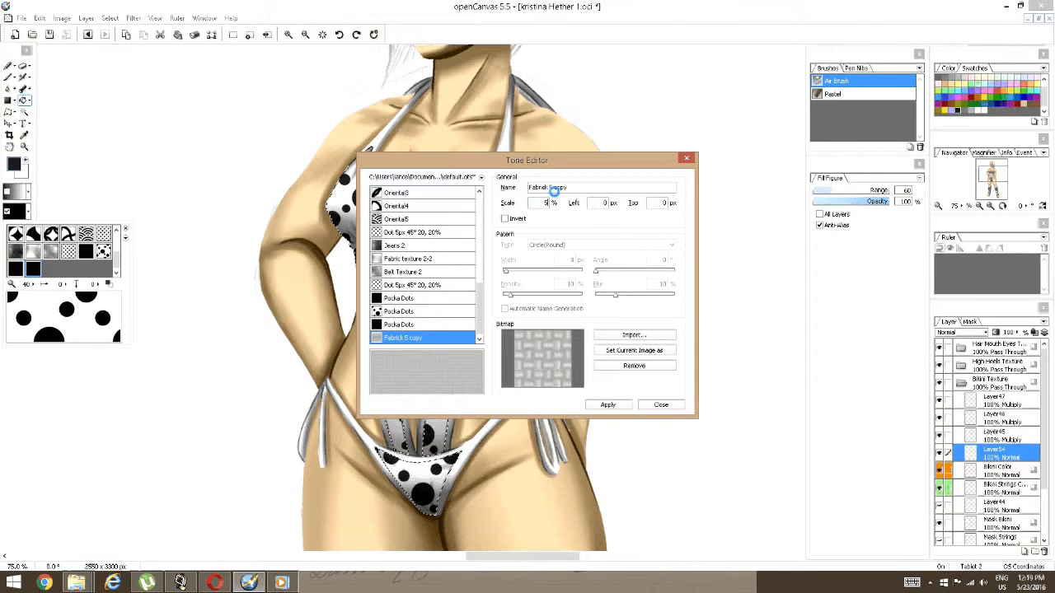
pyautogui.write('0')
pyautogui.click(607, 405)
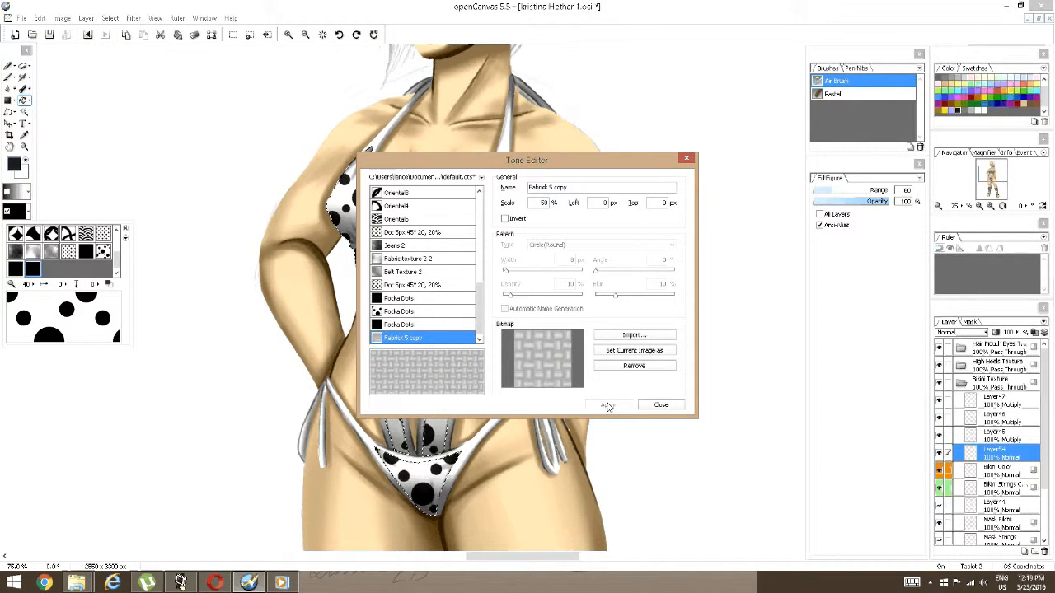
# Apply a 50% scale to the Fabrick 5 copy tone once more and close the Tone Editor.
pyautogui.moveTo(537, 203); pyautogui.dragTo(558, 204)
pyautogui.write('5')
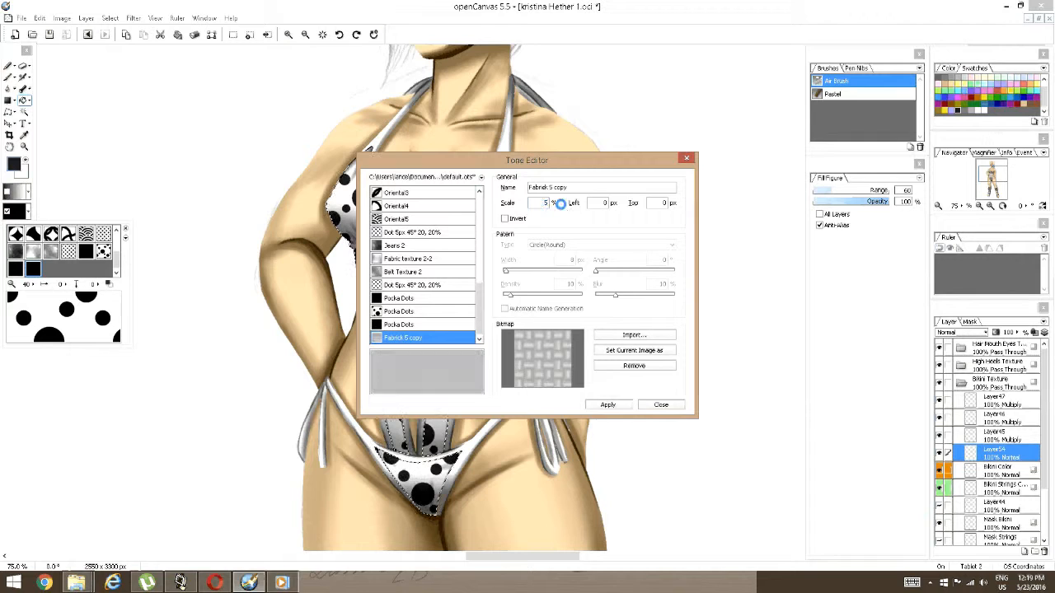
pyautogui.write('0')
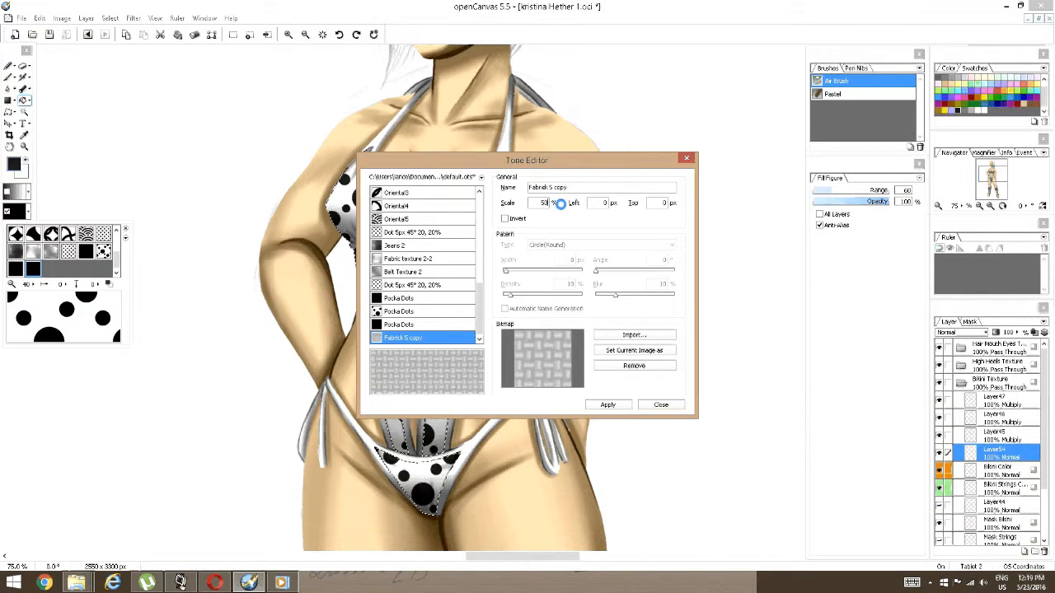
pyautogui.click(610, 404)
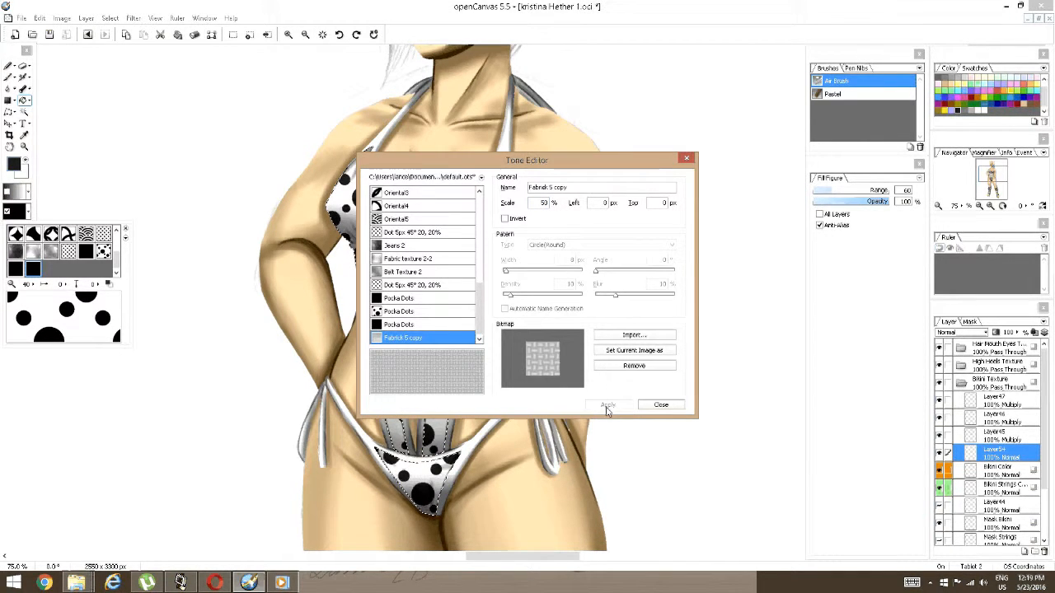
pyautogui.click(661, 404)
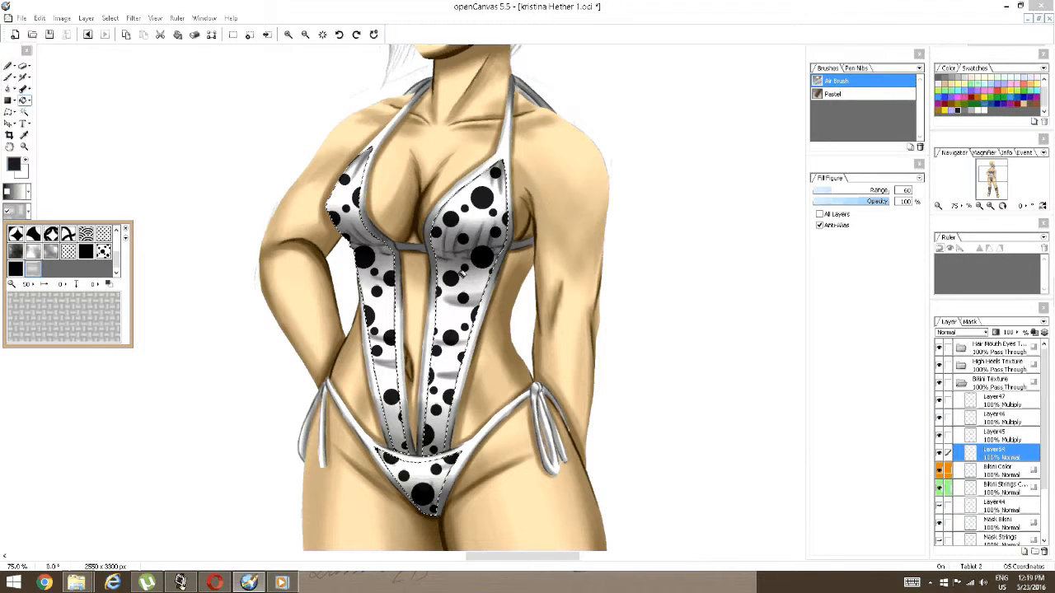
# Set the polka dot layer, Layer54, to Multiply blending and add a new layer above it.
pyautogui.click(947, 454)
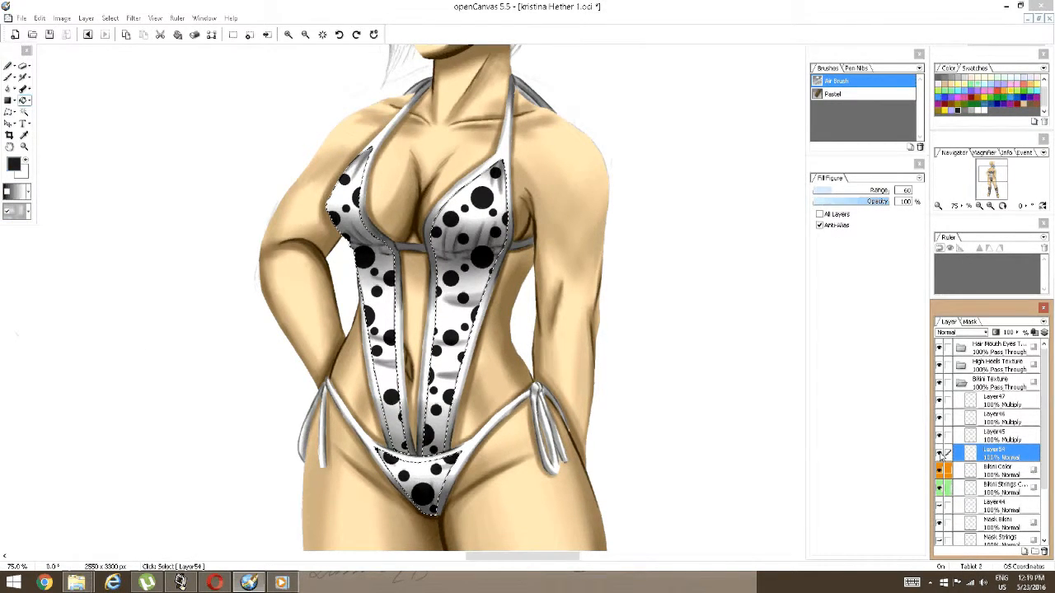
pyautogui.click(988, 334)
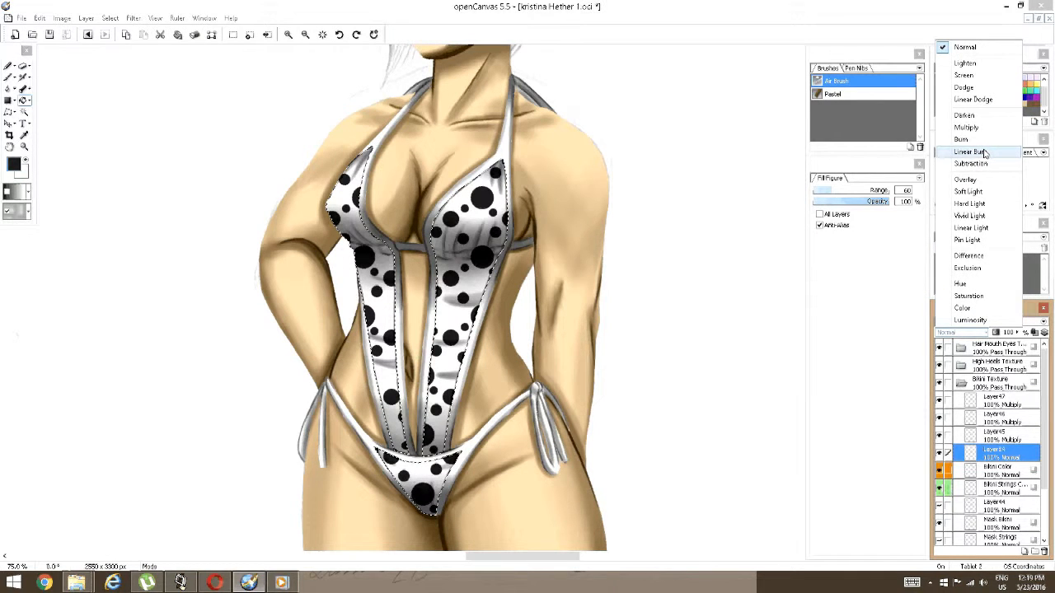
pyautogui.click(976, 128)
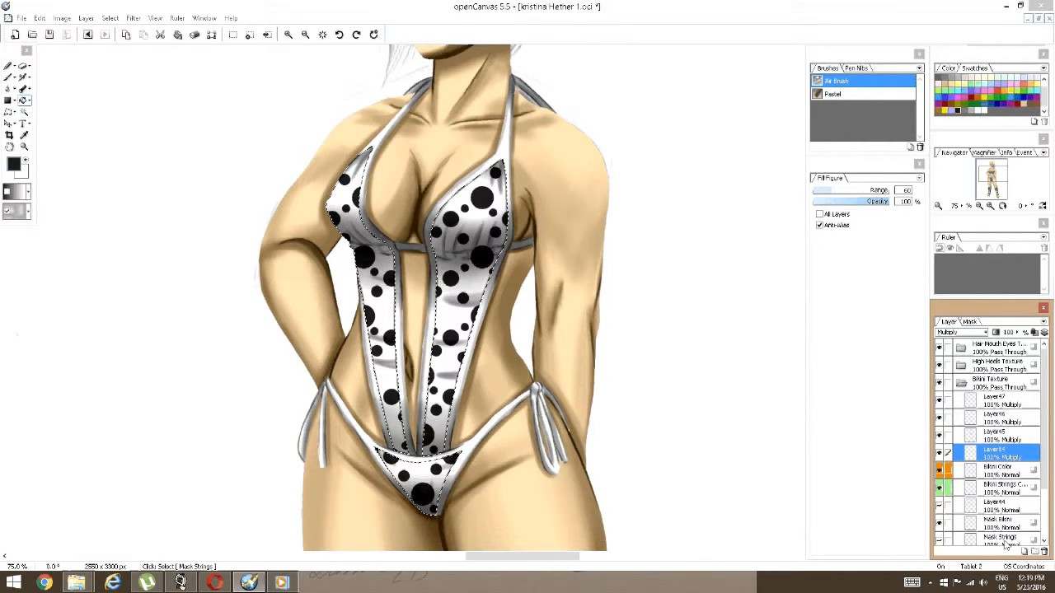
pyautogui.click(1025, 552)
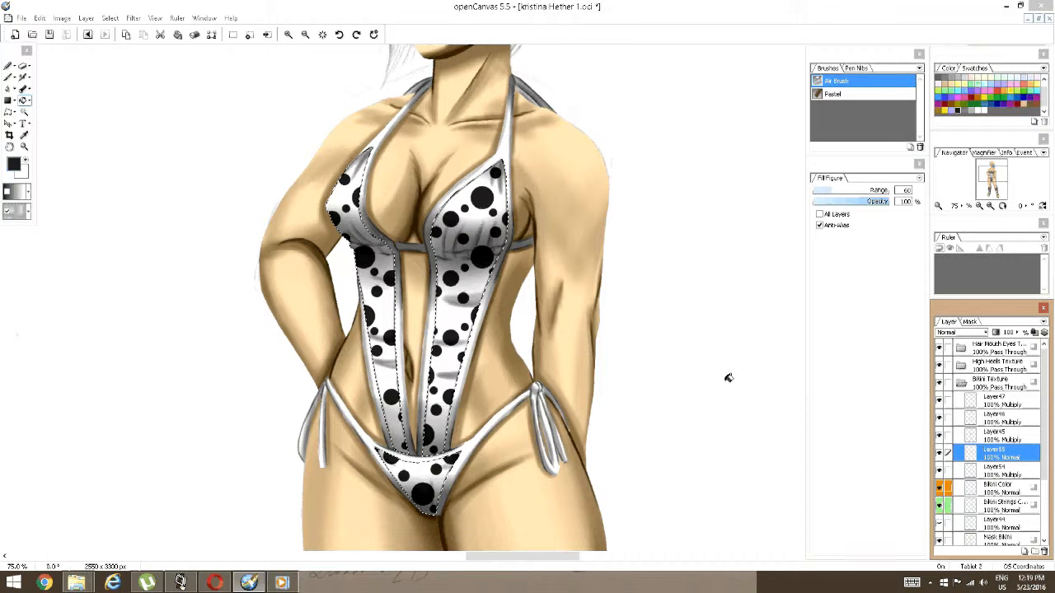
# Undo a trial fabric fill of one torso panel and apply another 50% scale to the Fabrick 5 copy tone, closing the editor.
pyautogui.click(465, 284)
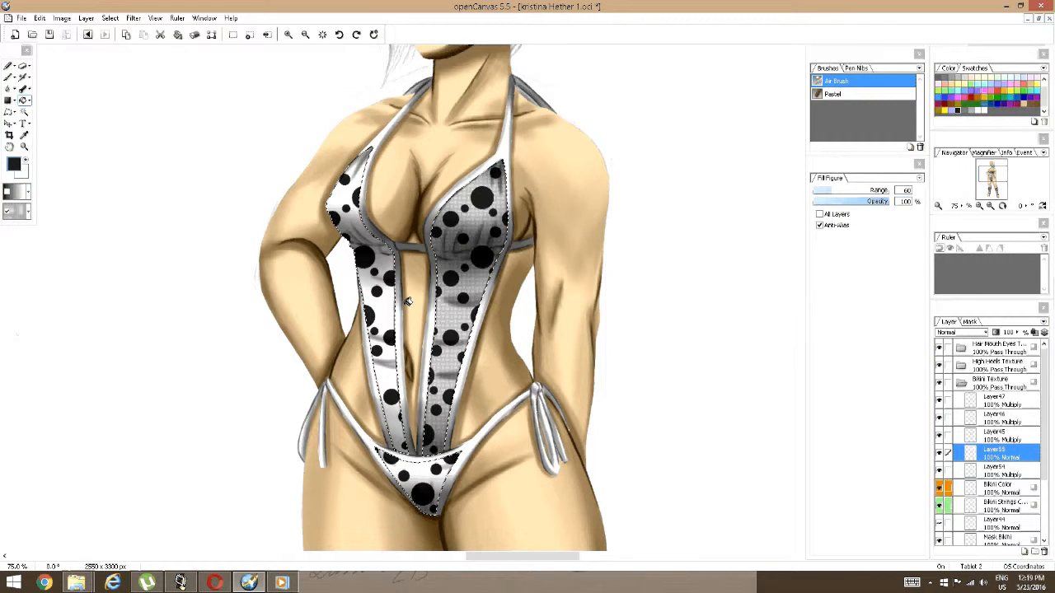
pyautogui.hotkey('ctrl', 'z')
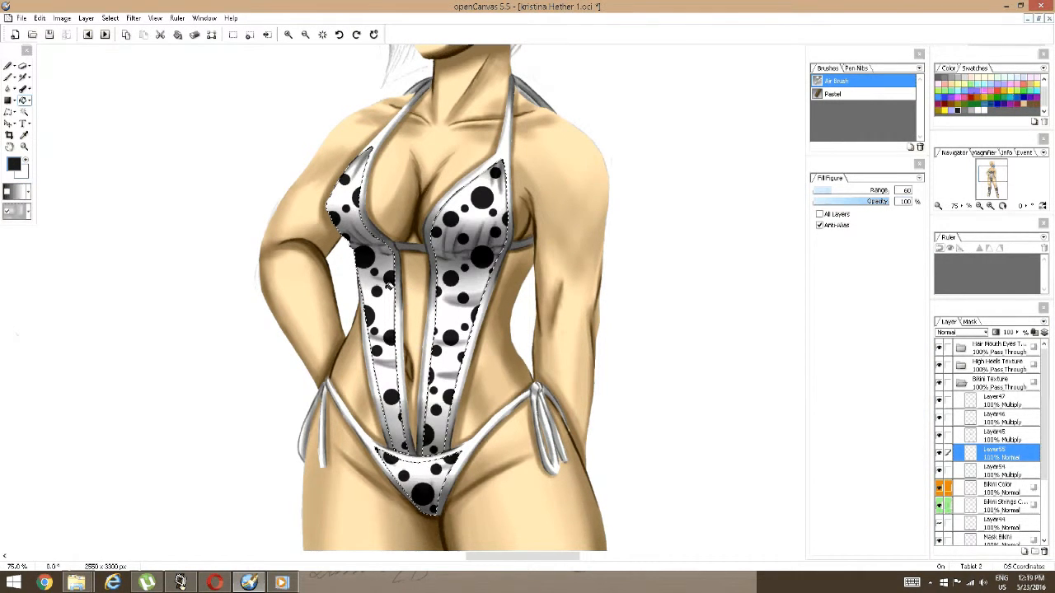
pyautogui.click(21, 212)
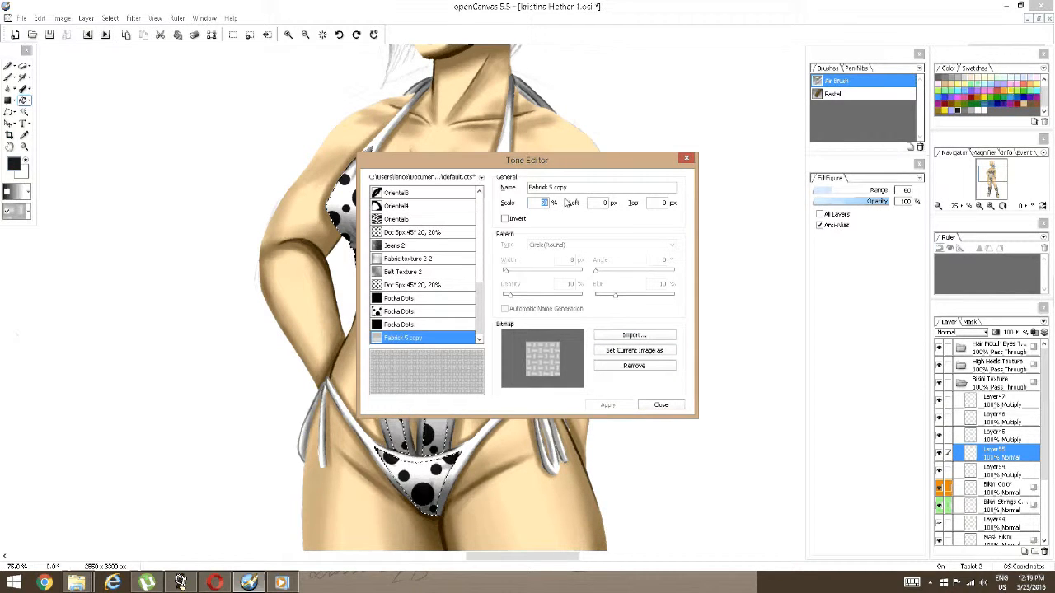
pyautogui.write('50')
pyautogui.click(595, 403)
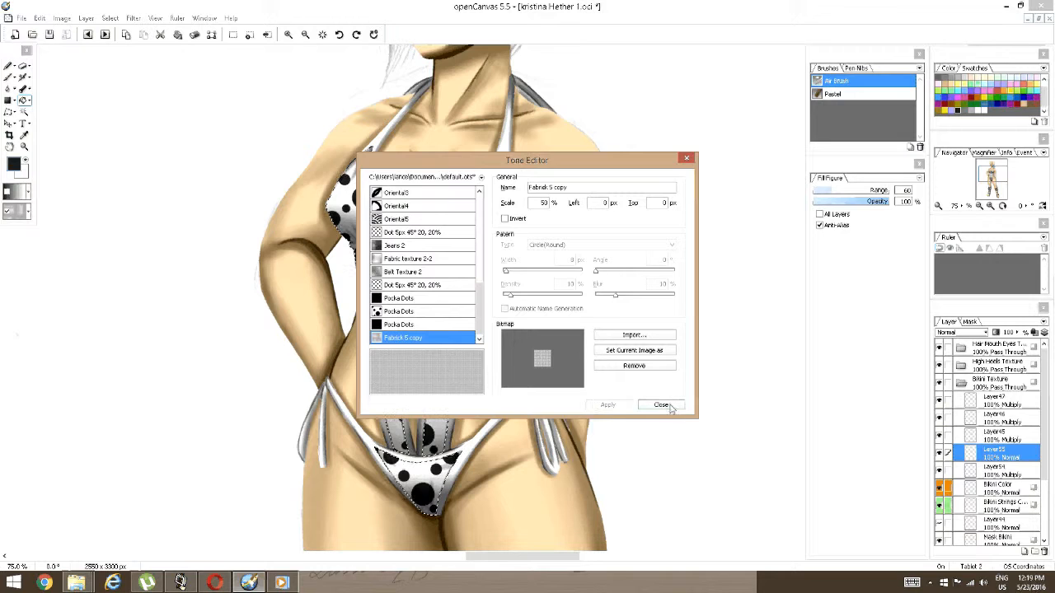
pyautogui.click(663, 405)
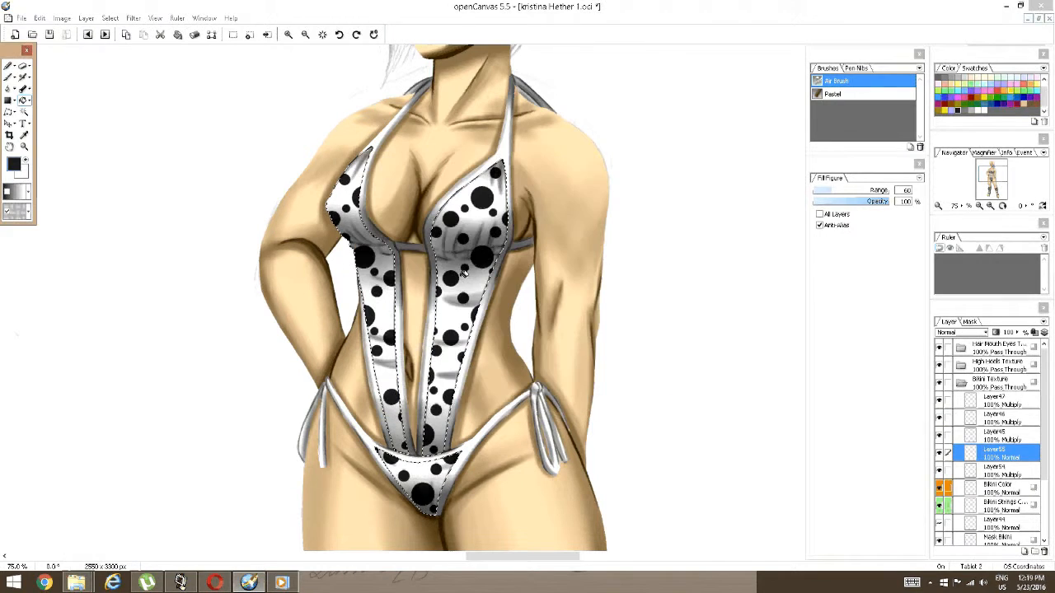
# Fill both torso panels and the bikini bottom with the Fabrick 5 copy tone, and set the layer to Multiply after trying Overlay.
pyautogui.click(384, 275)
pyautogui.click(434, 466)
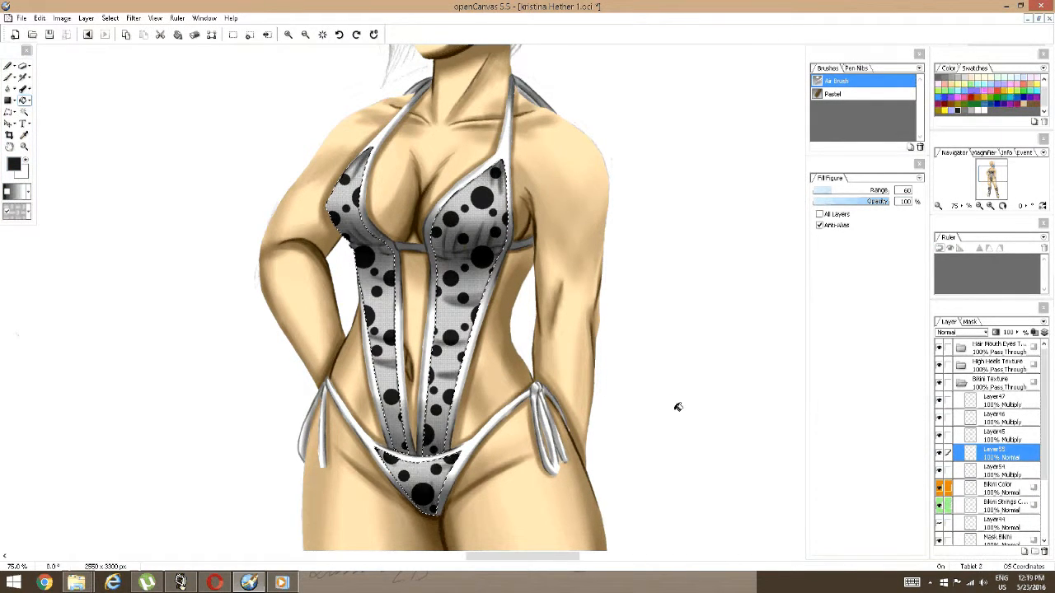
pyautogui.click(961, 332)
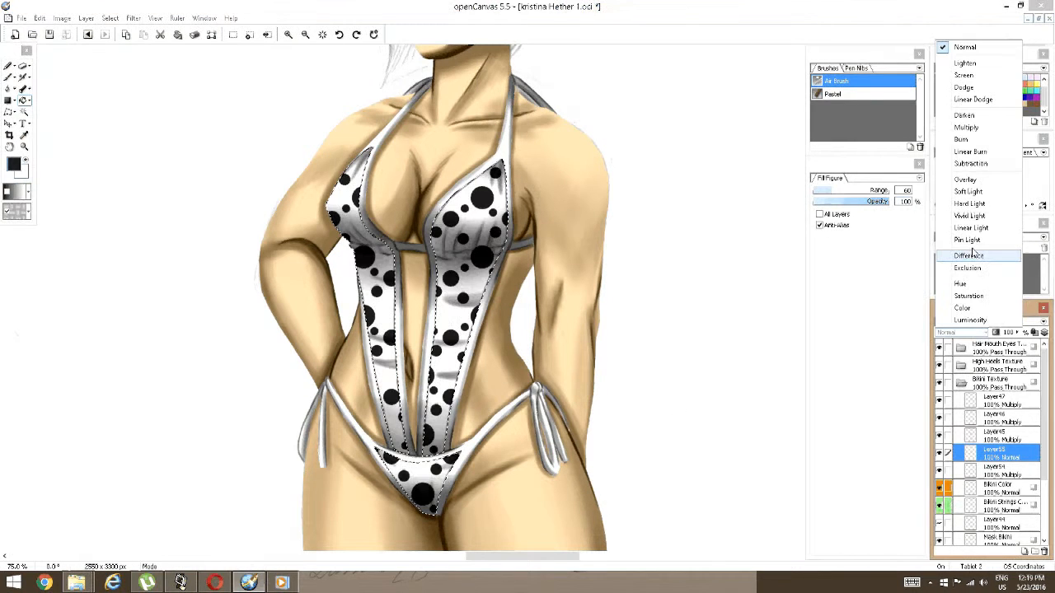
pyautogui.click(966, 180)
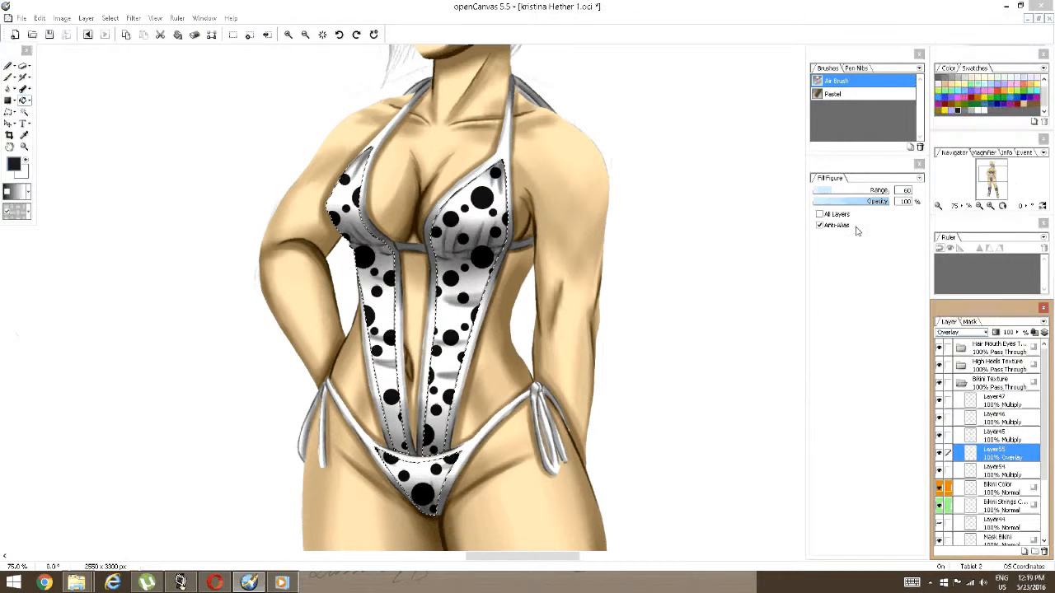
pyautogui.click(977, 332)
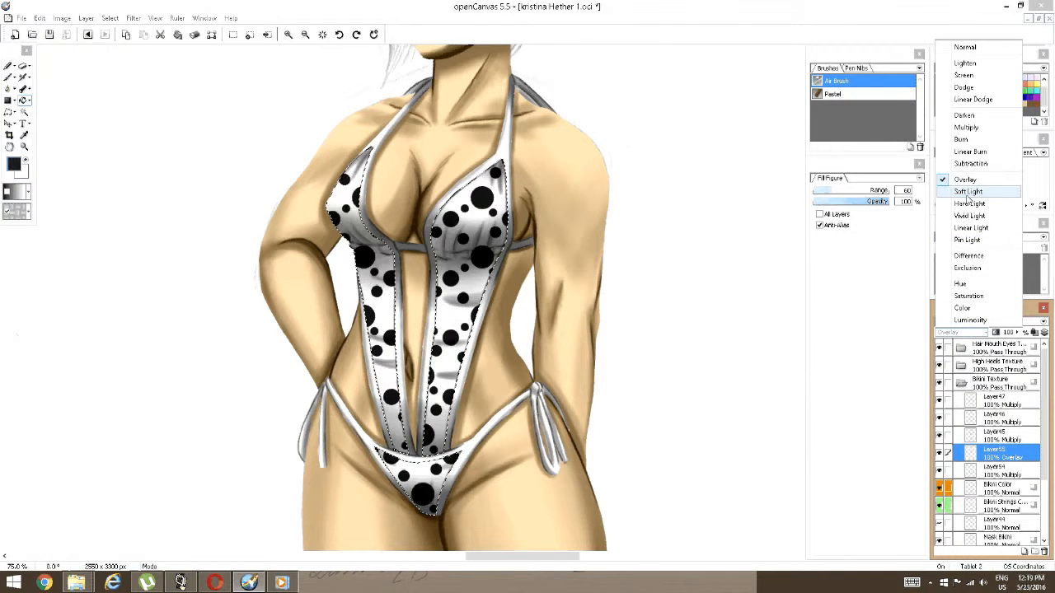
pyautogui.click(966, 127)
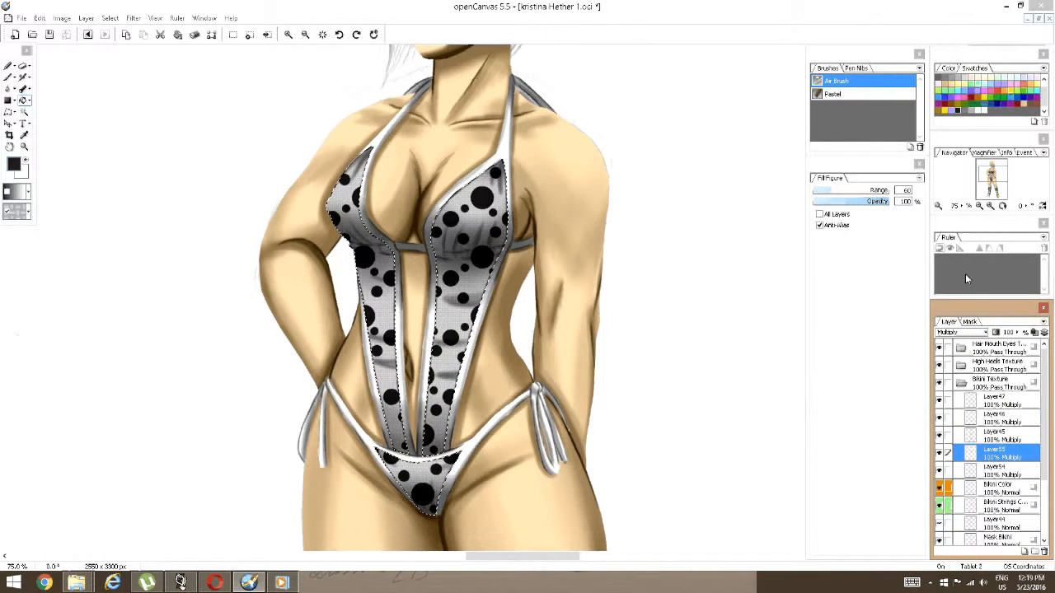
# Try the fabric layer at 50% opacity and at 75% opacity.
pyautogui.click(1010, 333)
pyautogui.write('5')
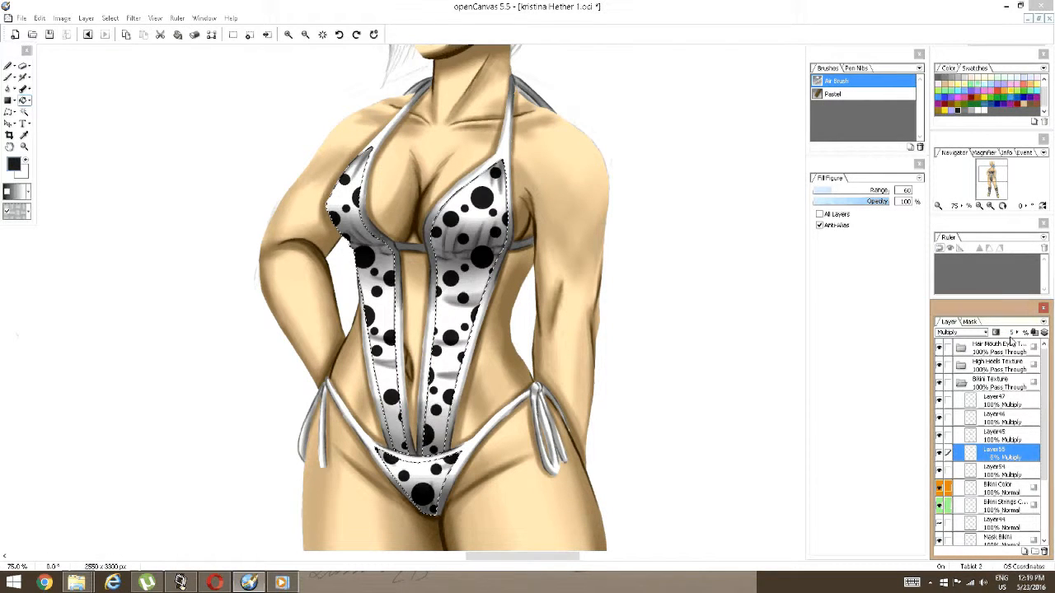
pyautogui.write('0')
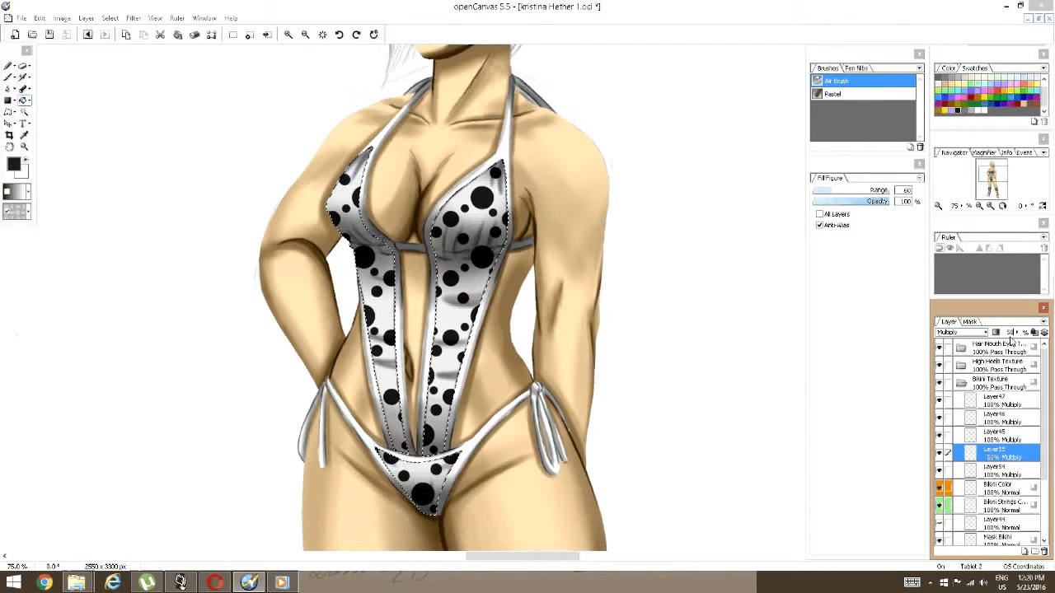
pyautogui.press('BackSpace')
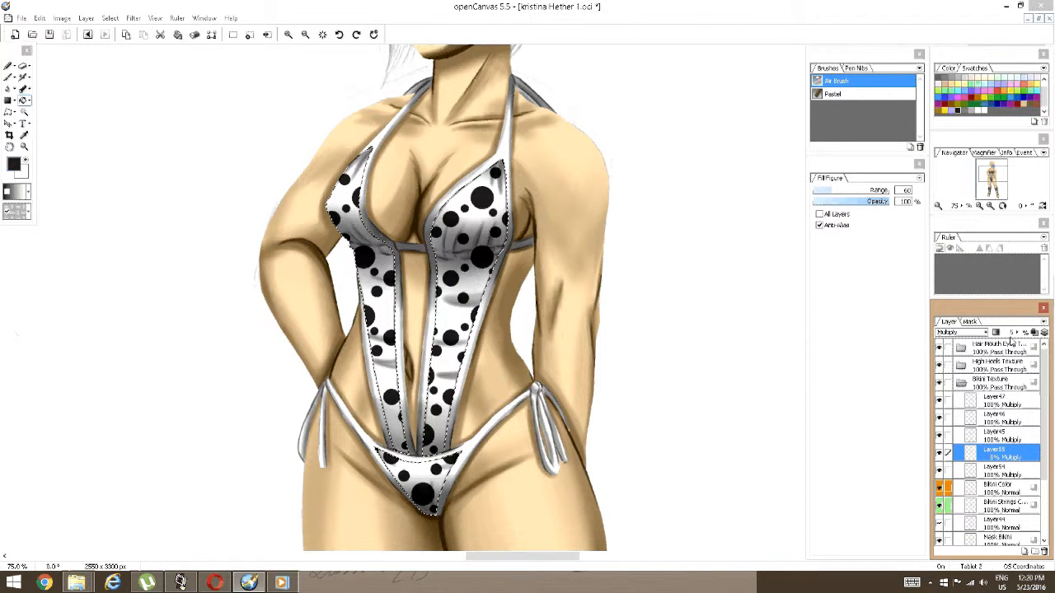
pyautogui.write('7')
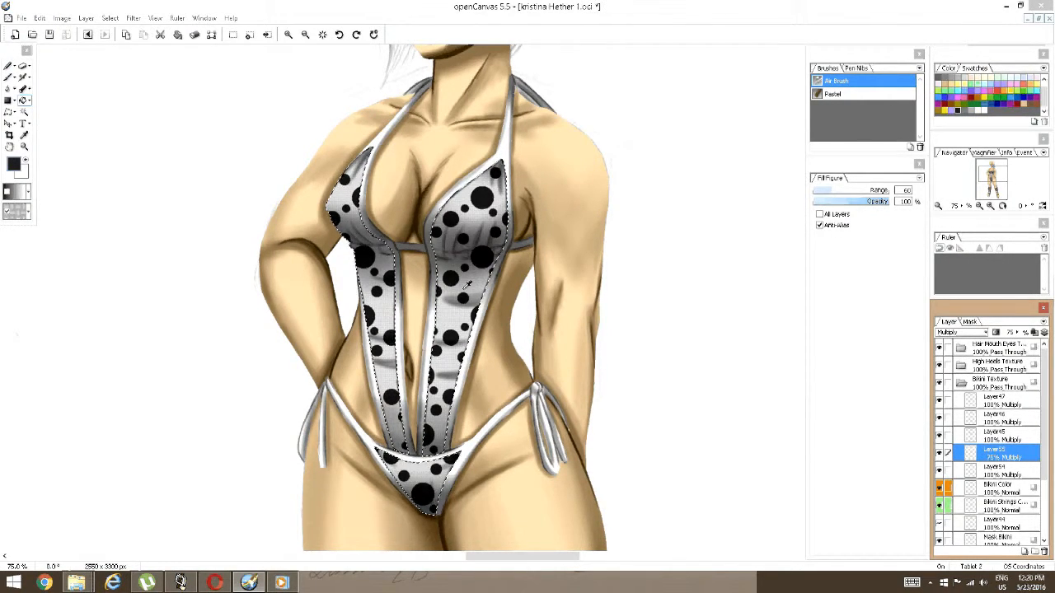
# Examine the fabric texture over the polka dots on the full figure and close up on the torso.
pyautogui.scroll(1, 466, 289)
pyautogui.scroll(-3, 466, 288)
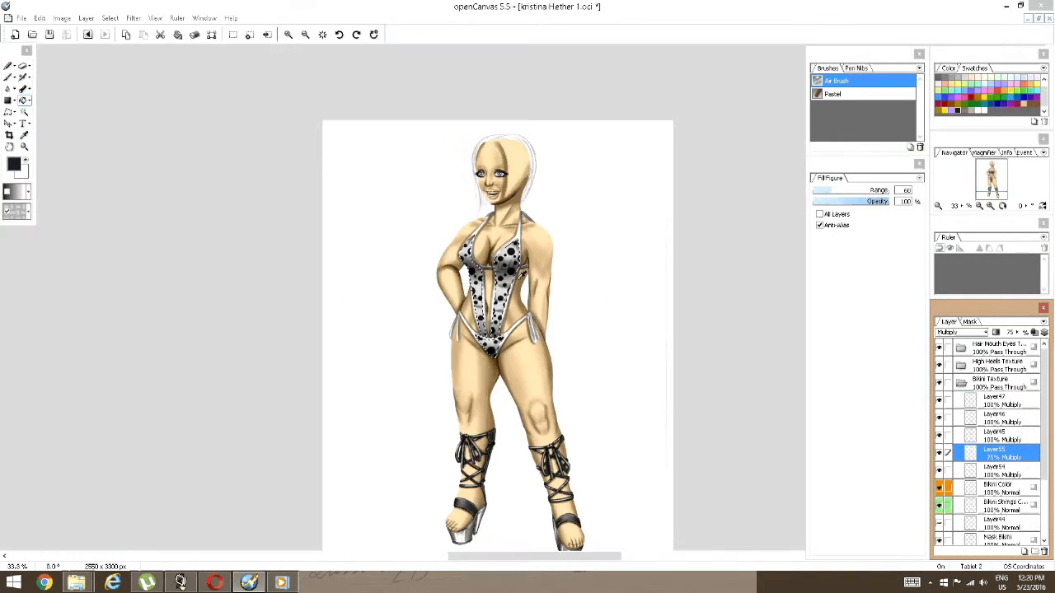
pyautogui.scroll(-2, 519, 274)
pyautogui.hotkey('alt', 'space')
pyautogui.press('space')
pyautogui.click(479, 353)
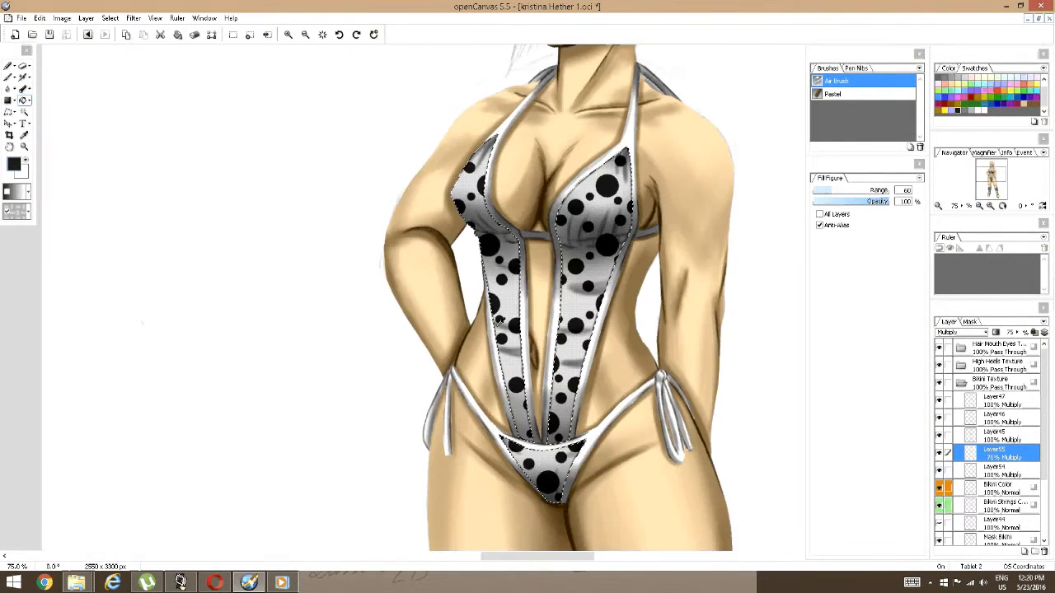
pyautogui.scroll(1, 501, 280)
pyautogui.press('space')
pyautogui.moveTo(457, 324); pyautogui.dragTo(379, 355)
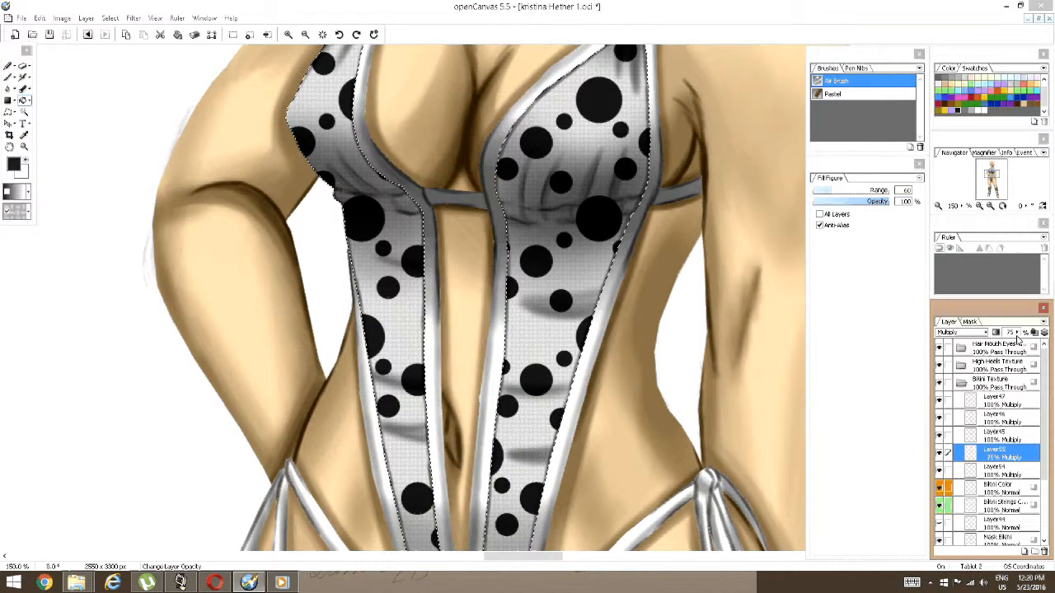
# Raise the fabric layer's opacity to 100%.
pyautogui.click(1018, 334)
pyautogui.moveTo(1022, 331); pyautogui.dragTo(1020, 320)
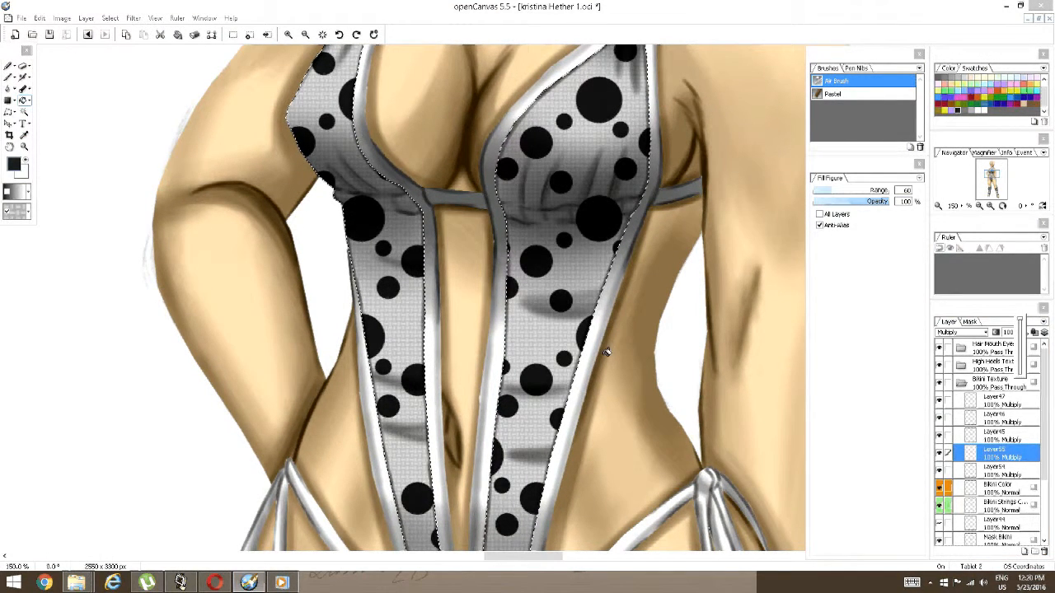
pyautogui.scroll(-2, 564, 362)
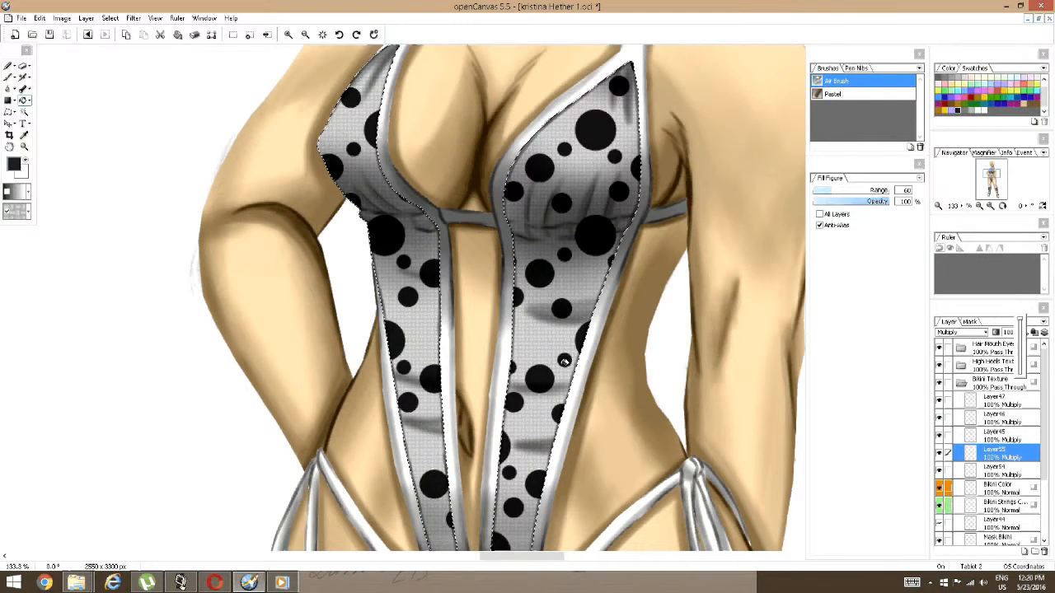
# Try selecting the bikini strings, including both hip ties, with the Magic Wand on the bikini strings color layer.
pyautogui.press('space')
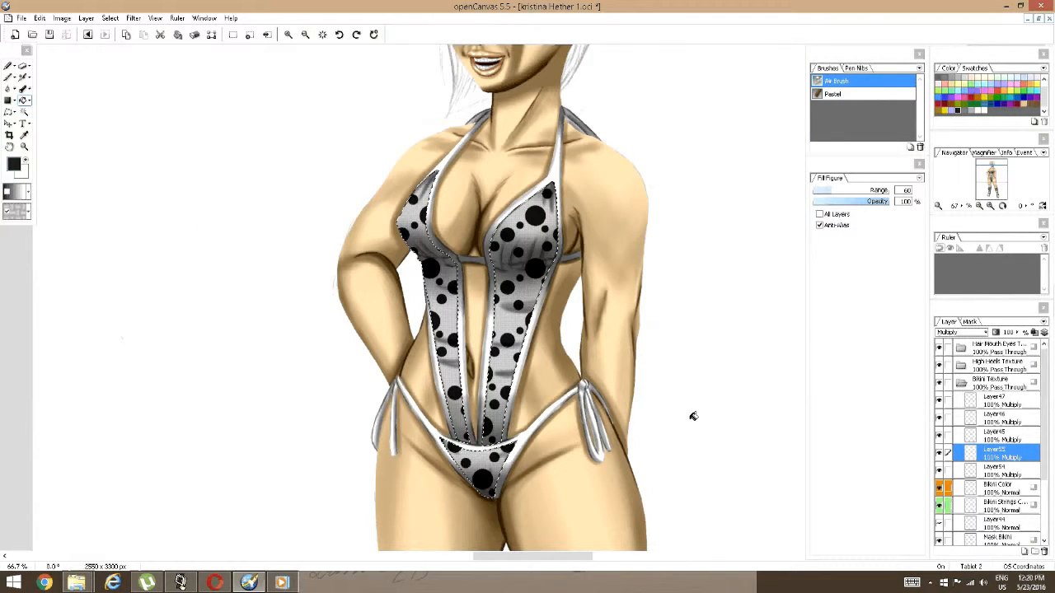
pyautogui.scroll(-1, 963, 444)
pyautogui.click(972, 452)
pyautogui.click(23, 111)
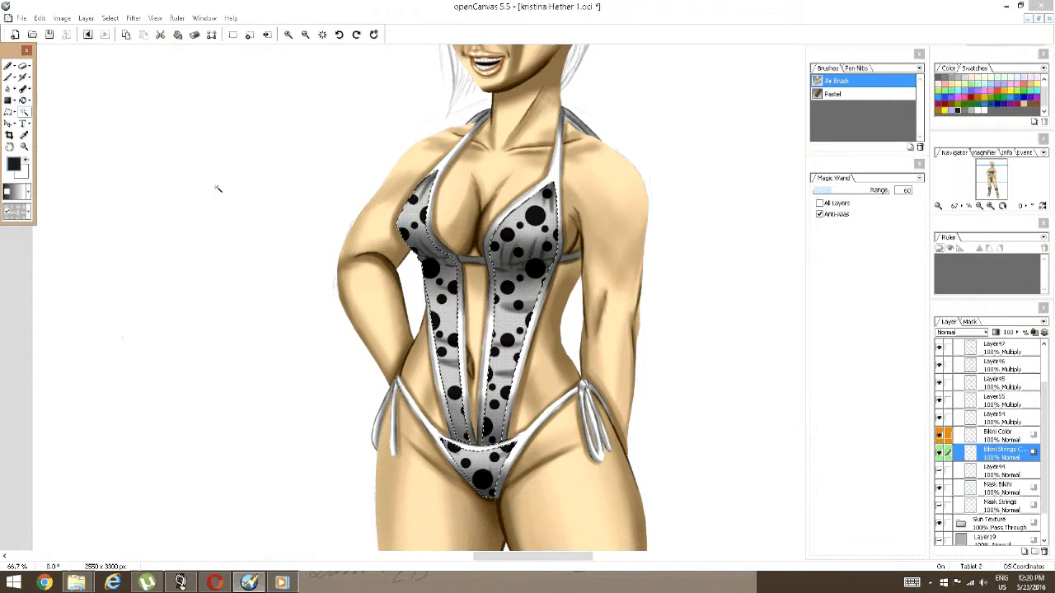
pyautogui.click(457, 297)
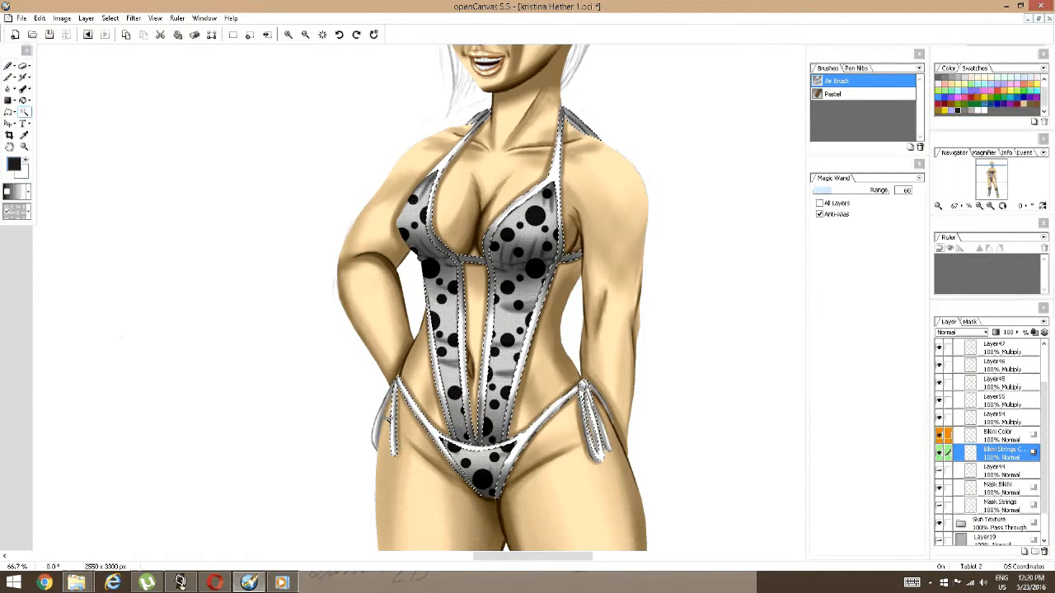
pyautogui.keyDown('shift'); pyautogui.click(381, 423); pyautogui.keyUp('shift')
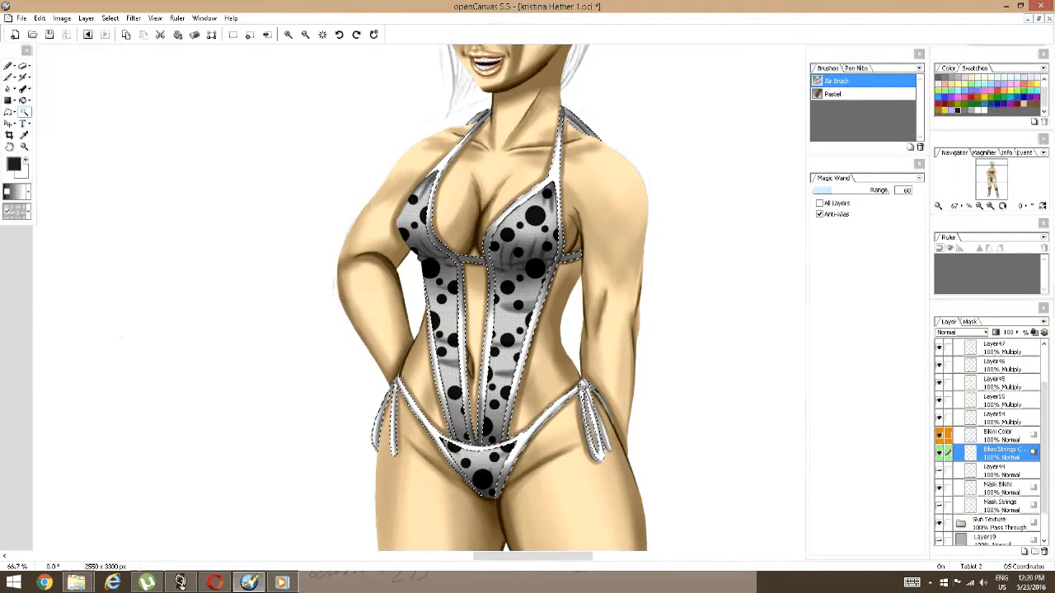
pyautogui.keyDown('shift'); pyautogui.click(594, 391); pyautogui.keyUp('shift')
pyautogui.press('space')
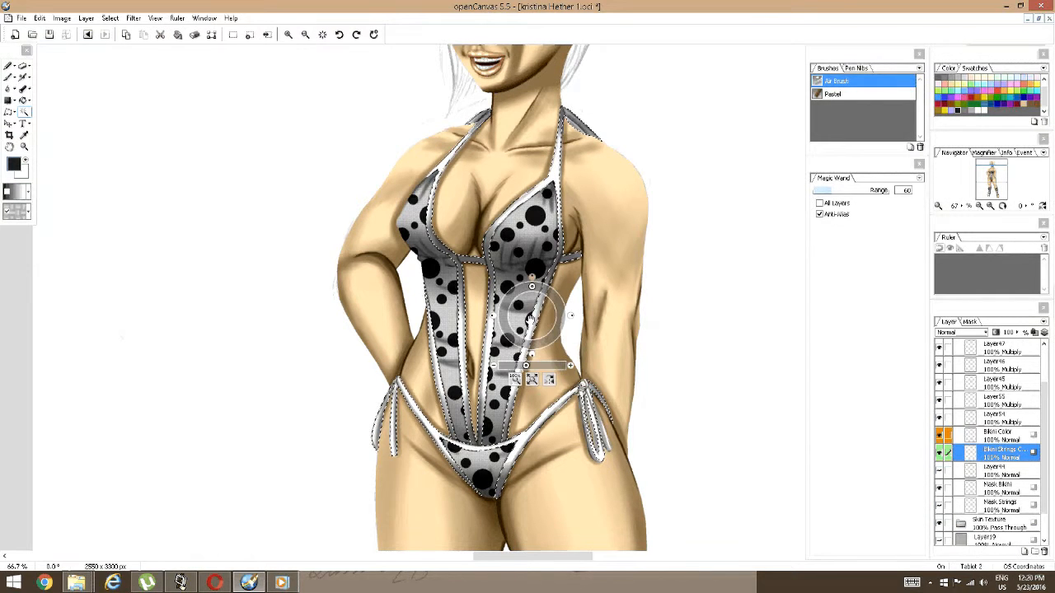
pyautogui.moveTo(529, 320); pyautogui.dragTo(526, 355)
pyautogui.scroll(1, 555, 478)
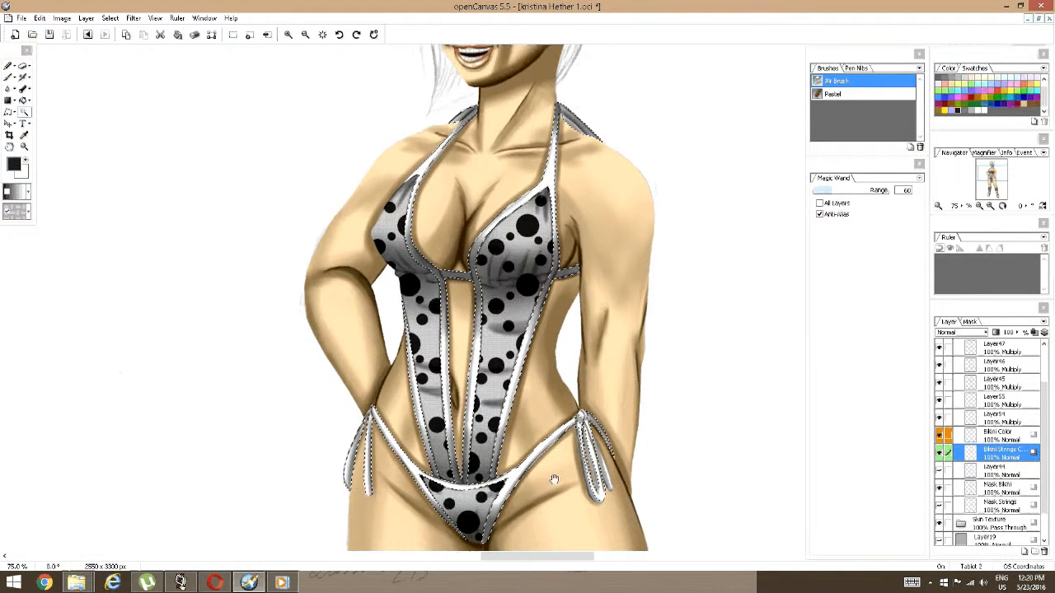
pyautogui.moveTo(554, 479); pyautogui.dragTo(539, 412)
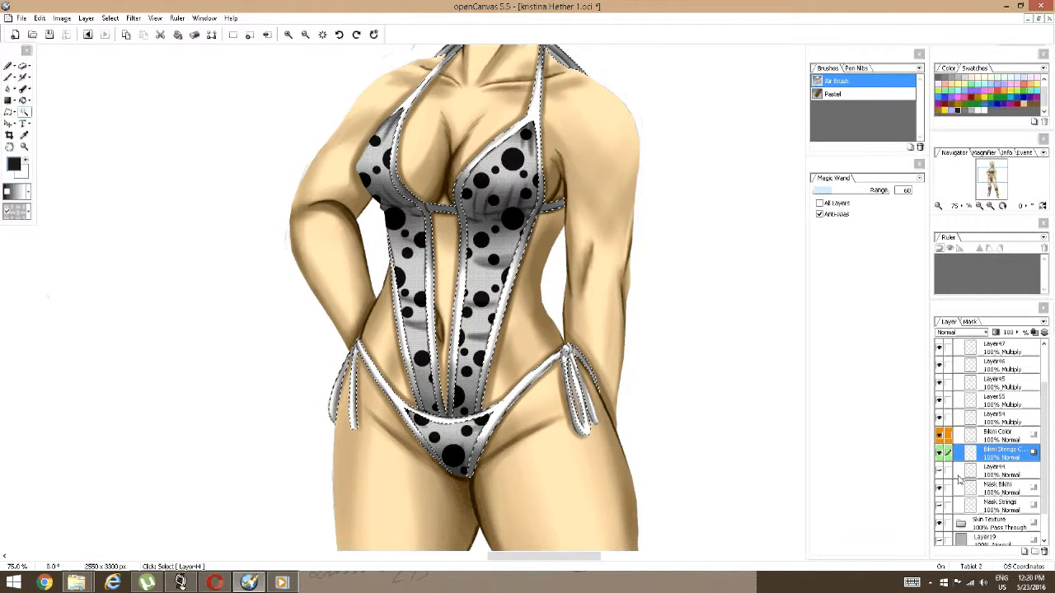
# Select all the bikini strings with the Magic Wand using the Mask Strings layer.
pyautogui.scroll(-2, 959, 480)
pyautogui.click(971, 470)
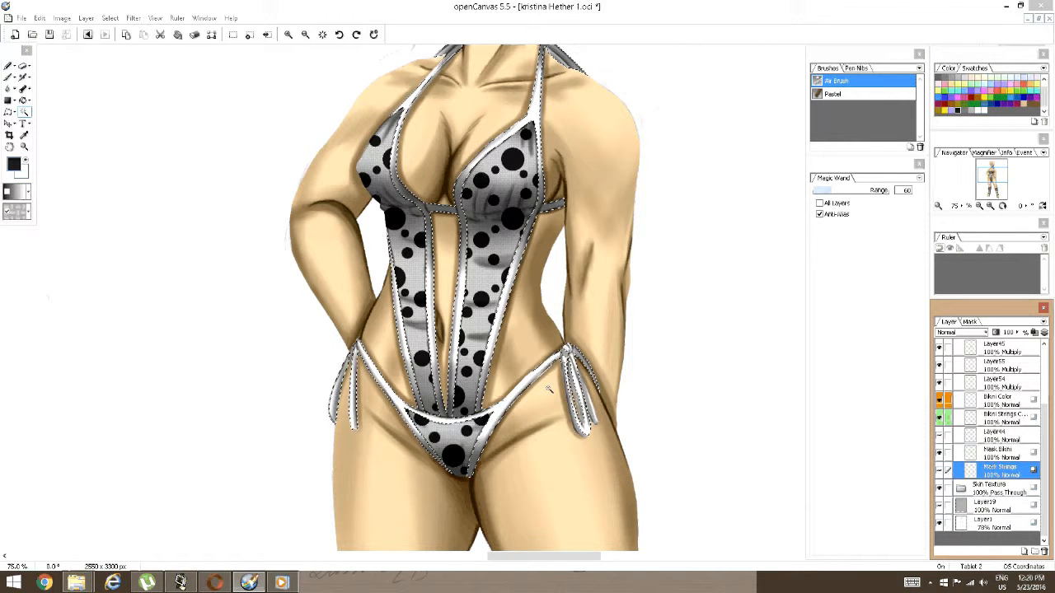
pyautogui.click(518, 391)
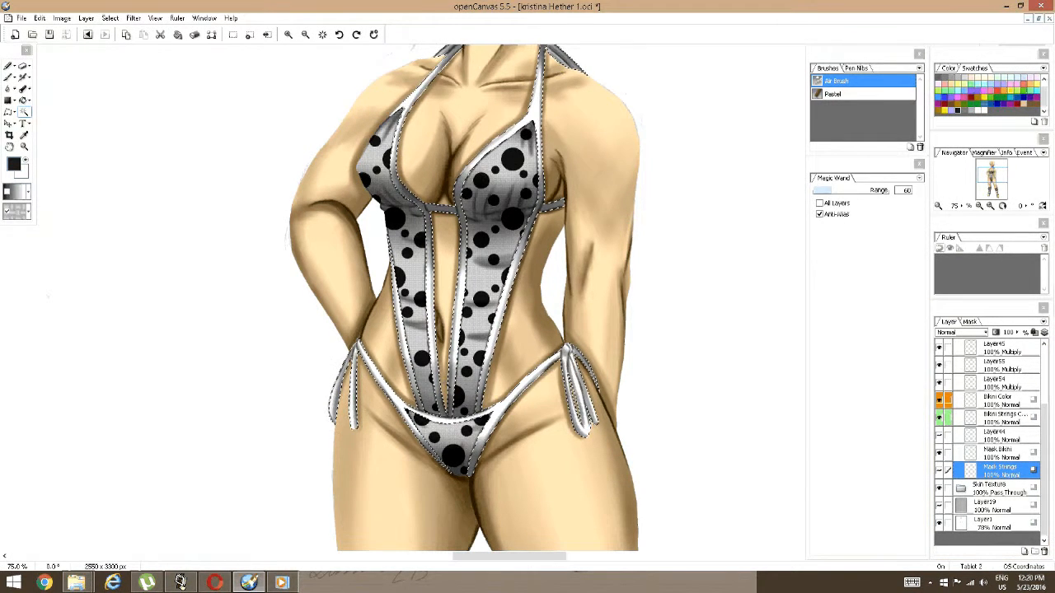
pyautogui.press('space')
pyautogui.moveTo(468, 296)
pyautogui.mouseDown()
pyautogui.moveTo(484, 379)
pyautogui.moveTo(468, 289)
pyautogui.mouseUp()
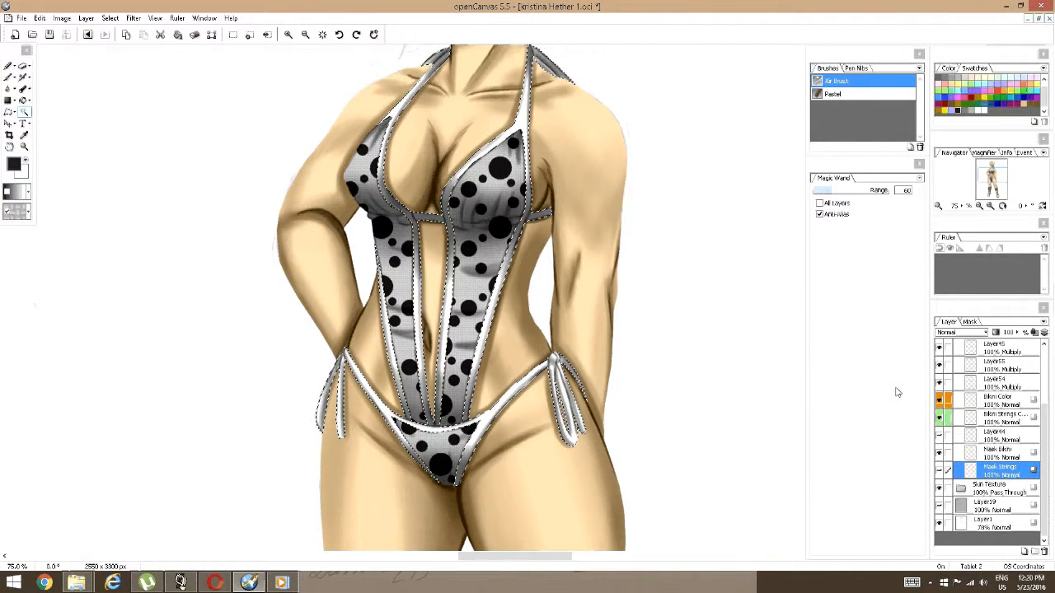
# Fill the selected bikini strings with the fabric tone on Layer55.
pyautogui.scroll(2, 994, 404)
pyautogui.click(994, 404)
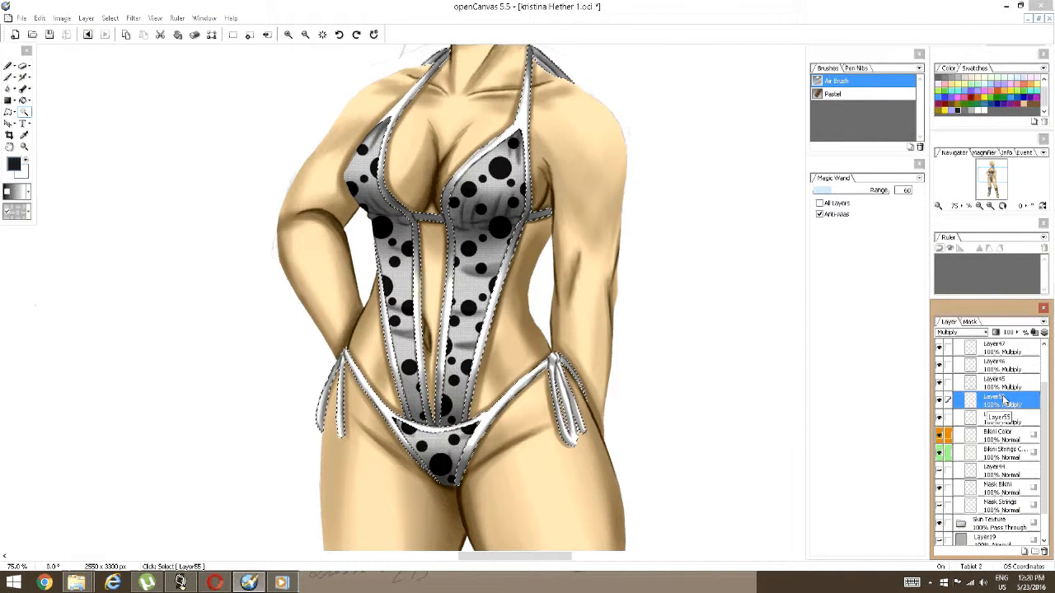
pyautogui.click(23, 100)
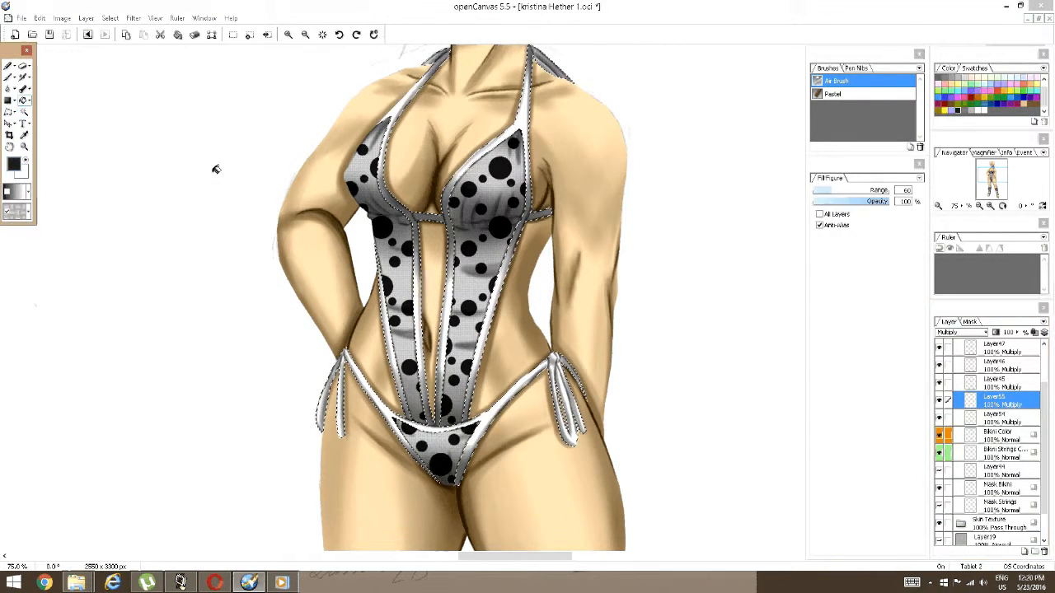
pyautogui.click(495, 292)
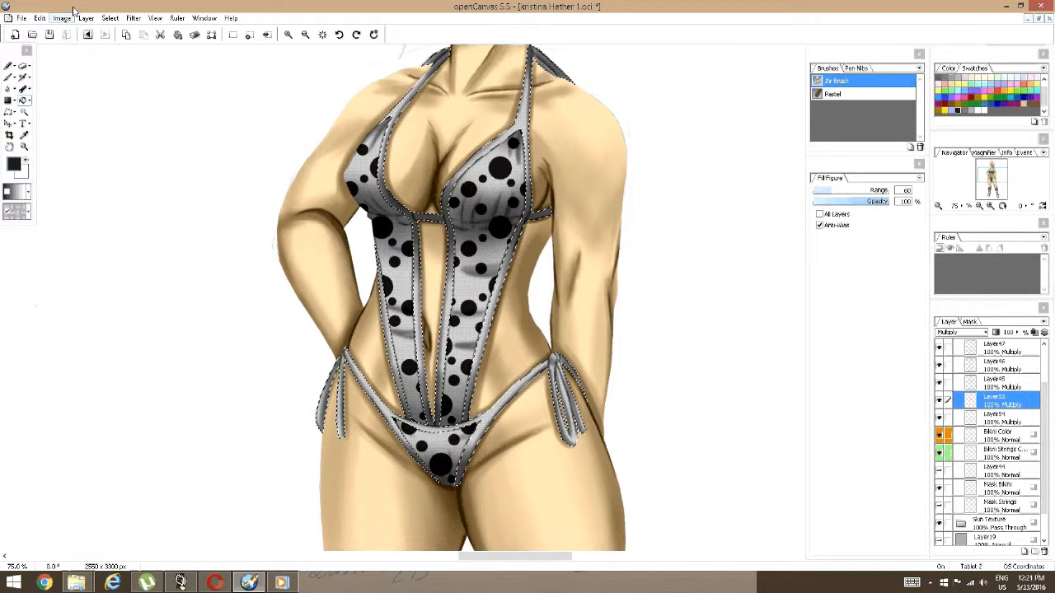
# Brighten the strings' fabric tone with Brightness/Contrast, setting brightness to 100 and slightly raising the contrast.
pyautogui.click(106, 19)
pyautogui.moveTo(133, 18)
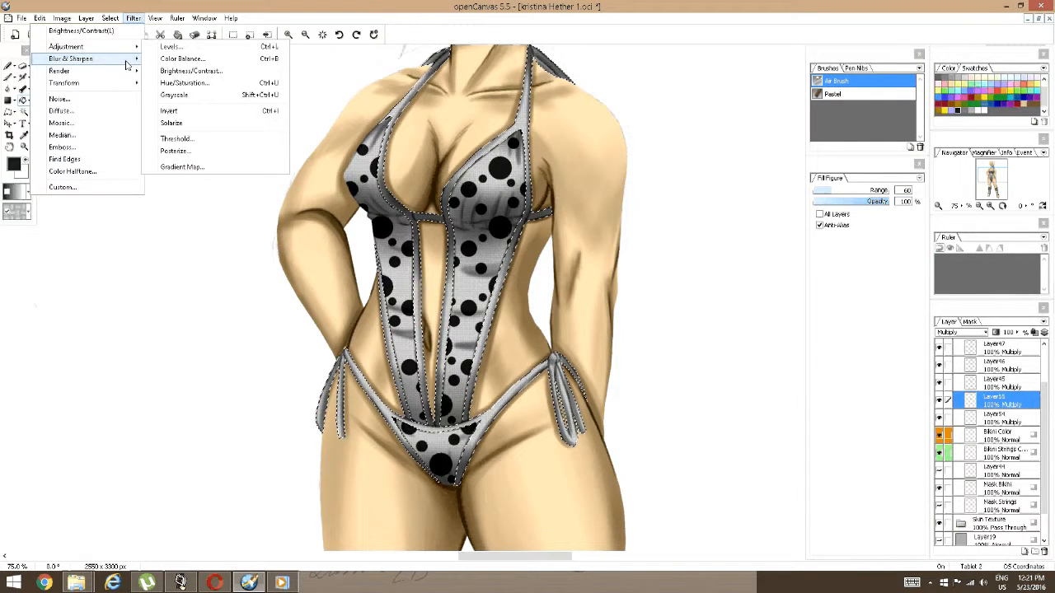
pyautogui.click(191, 71)
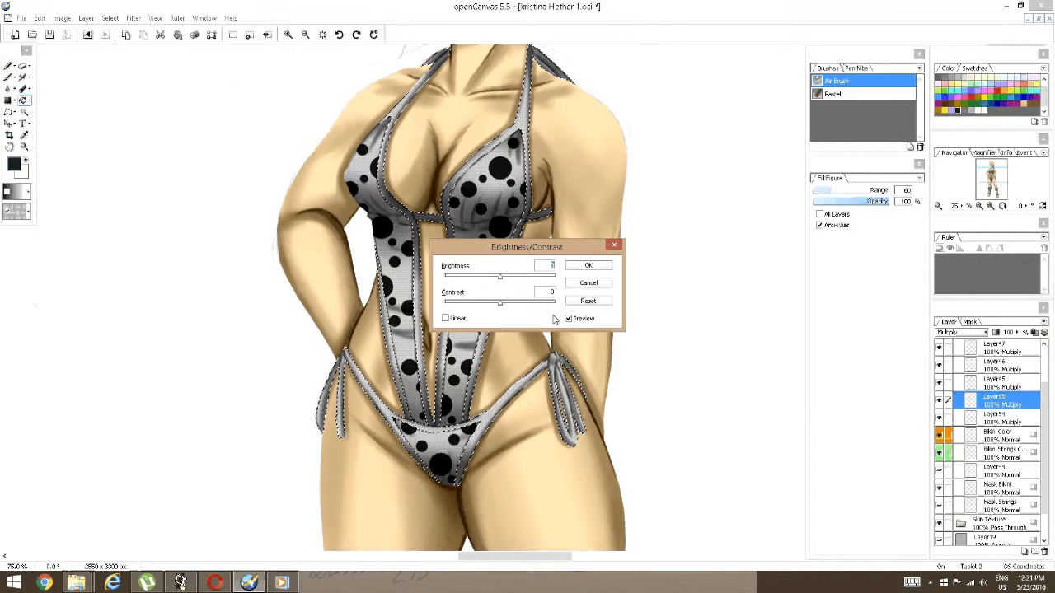
pyautogui.moveTo(500, 303)
pyautogui.mouseDown()
pyautogui.moveTo(535, 304)
pyautogui.moveTo(506, 280)
pyautogui.moveTo(541, 277)
pyautogui.moveTo(486, 314)
pyautogui.mouseUp()
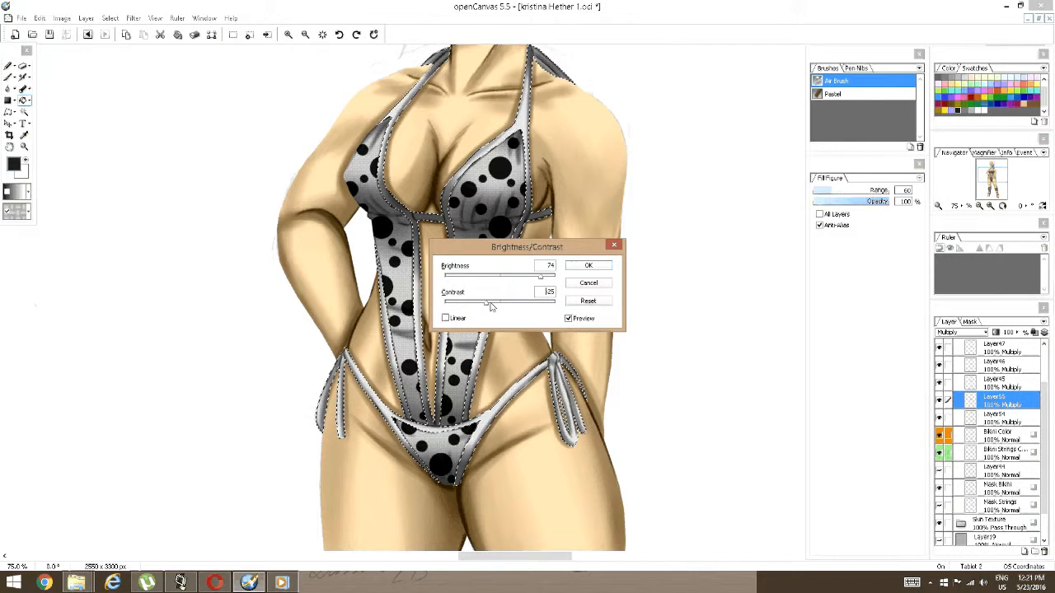
pyautogui.moveTo(487, 304)
pyautogui.mouseDown()
pyautogui.moveTo(532, 304)
pyautogui.moveTo(558, 279)
pyautogui.moveTo(504, 307)
pyautogui.mouseUp()
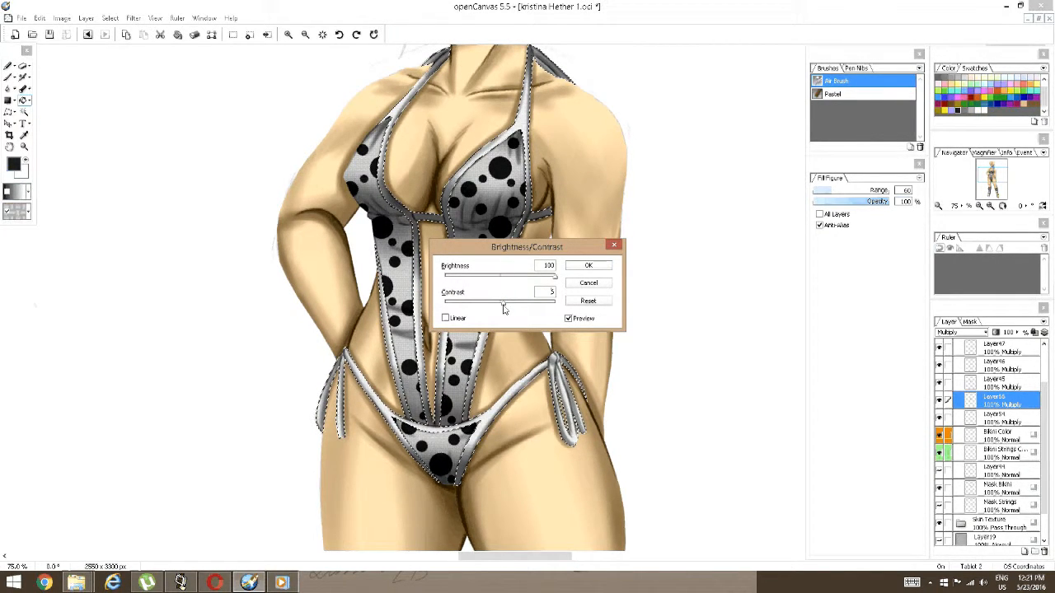
pyautogui.click(513, 302)
pyautogui.click(590, 268)
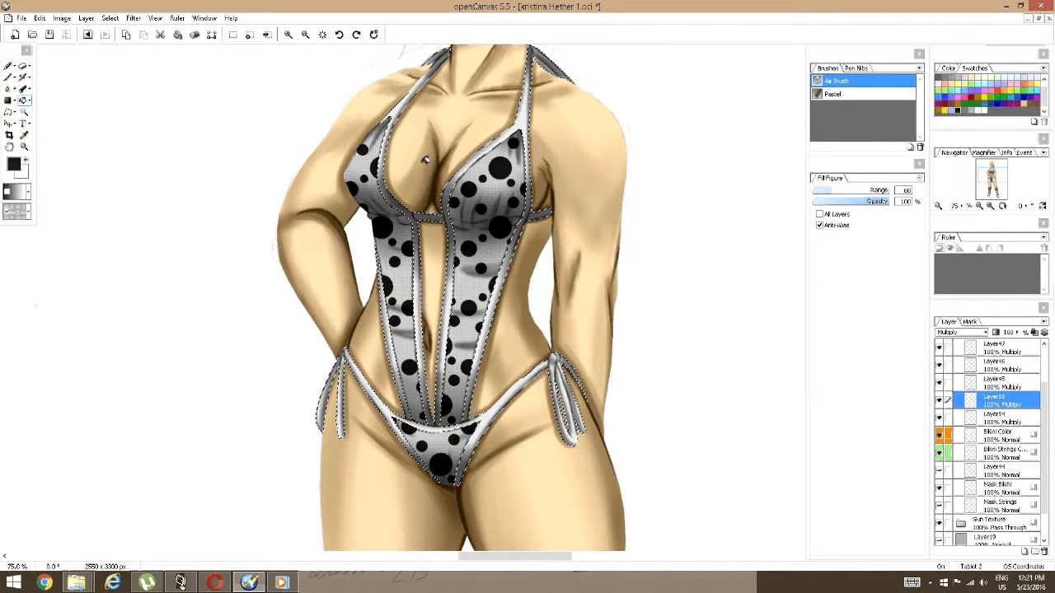
# Apply Brightness/Contrast to the strings' fabric tone again, with brightness at 0 and contrast at -29.
pyautogui.scroll(3, 468, 213)
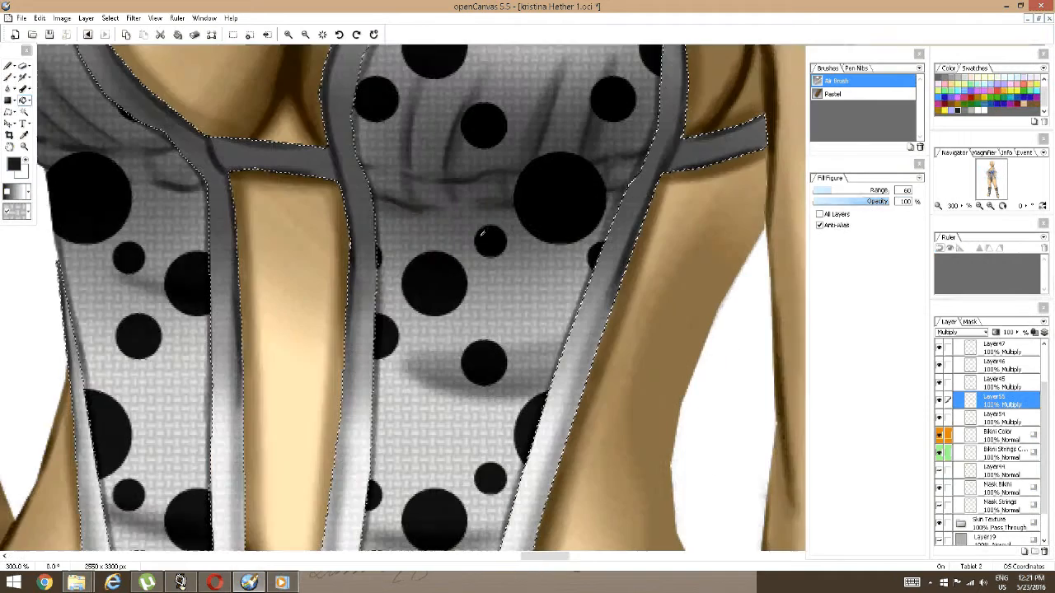
pyautogui.scroll(-2, 484, 237)
pyautogui.scroll(-1, 484, 237)
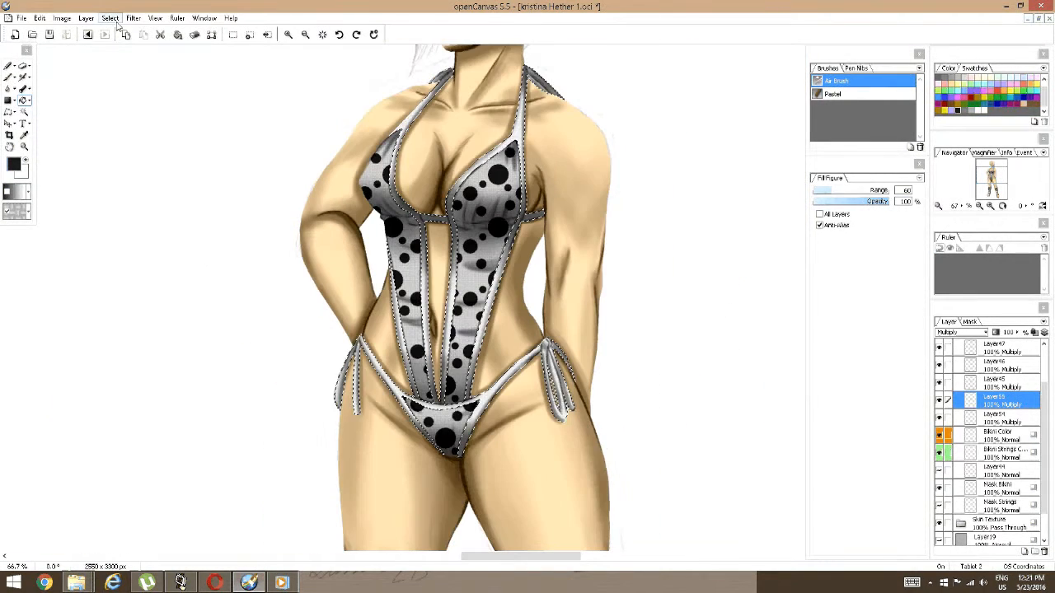
pyautogui.click(110, 18)
pyautogui.moveTo(134, 24)
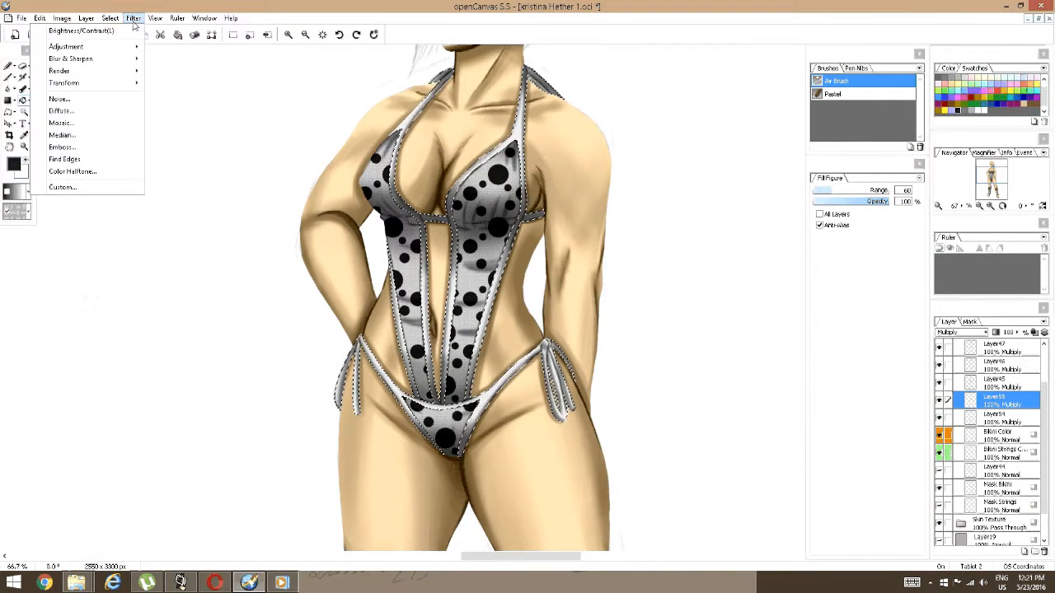
pyautogui.moveTo(128, 50)
pyautogui.click(241, 112)
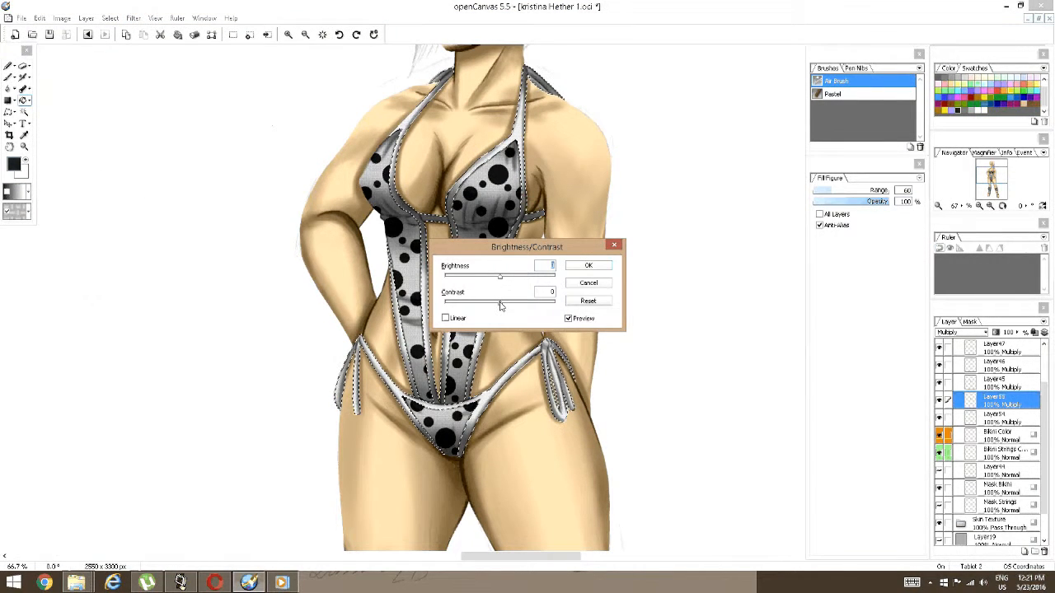
pyautogui.moveTo(499, 303)
pyautogui.mouseDown()
pyautogui.moveTo(553, 307)
pyautogui.moveTo(484, 304)
pyautogui.mouseUp()
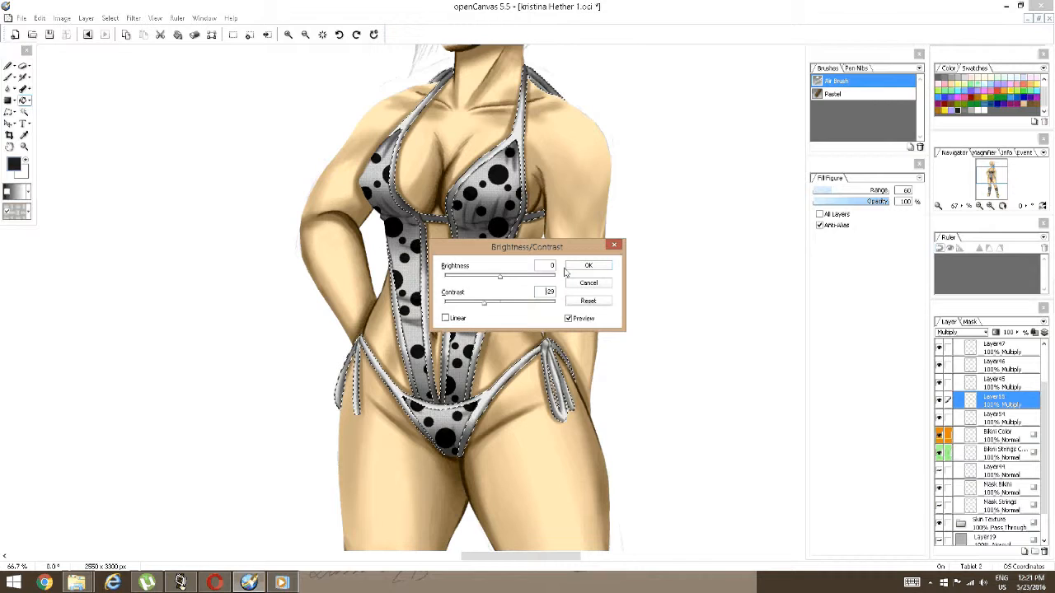
pyautogui.click(589, 266)
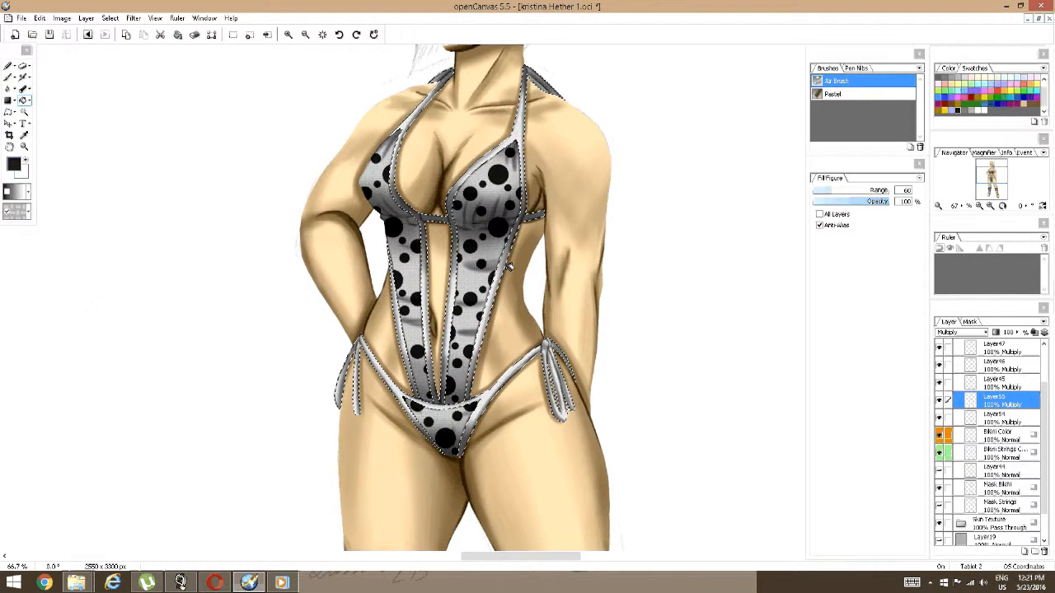
# Examine the softened fabric texture on the strings against the dotted panels, close up and on the full figure.
pyautogui.scroll(5, 509, 267)
pyautogui.scroll(-4, 515, 267)
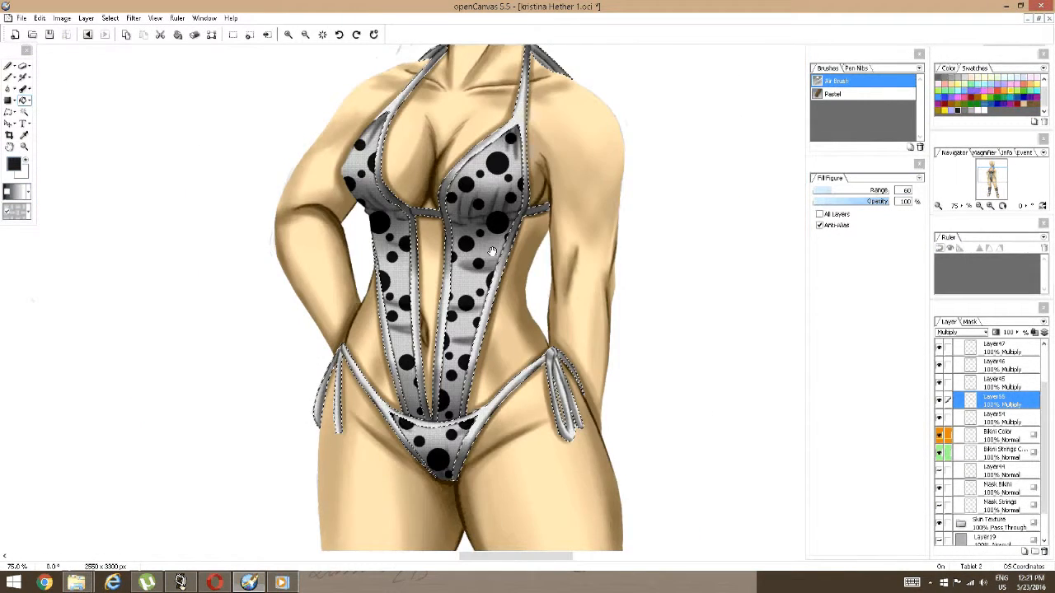
pyautogui.scroll(-3, 492, 252)
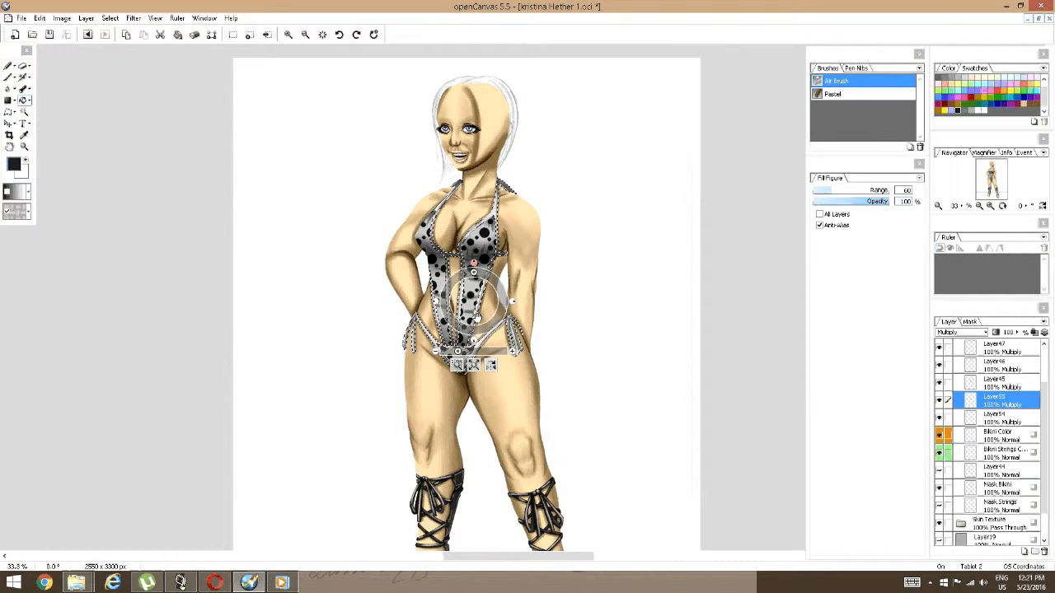
pyautogui.scroll(4, 476, 265)
pyautogui.scroll(-1, 492, 267)
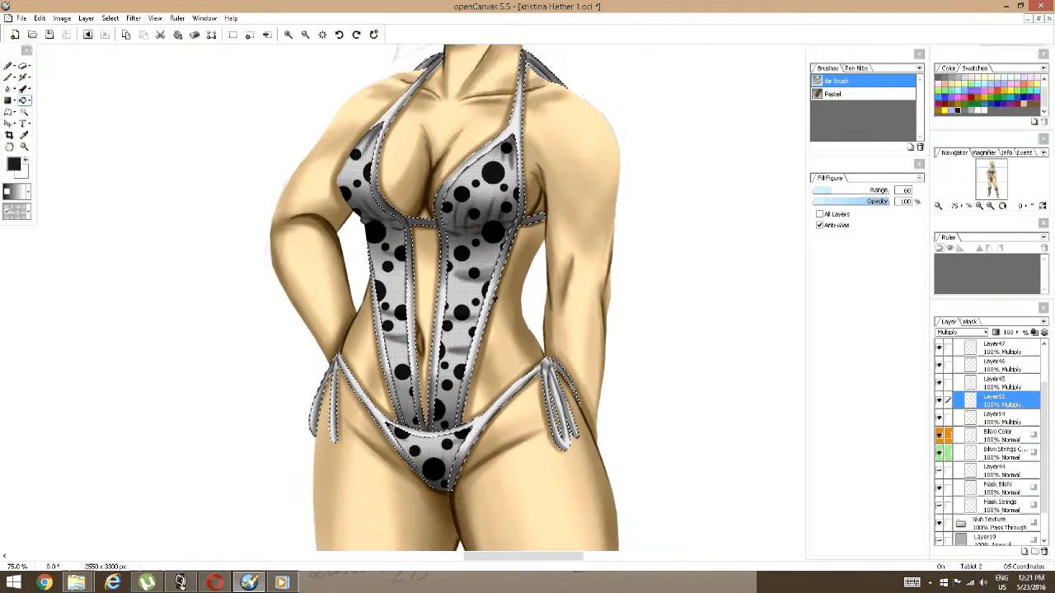
pyautogui.scroll(-1, 485, 329)
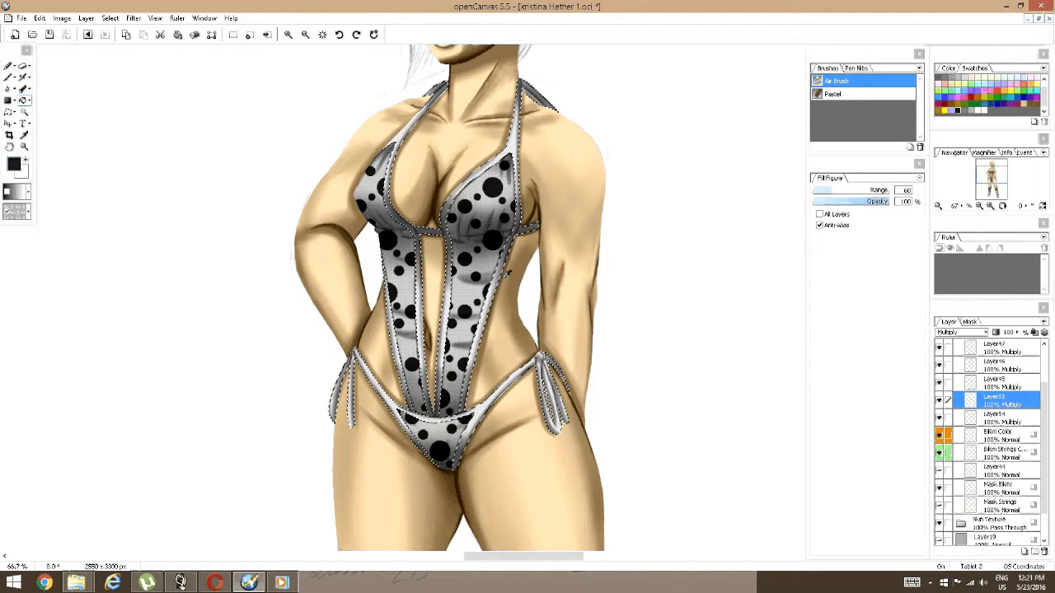
pyautogui.scroll(-3, 509, 272)
pyautogui.scroll(5, 520, 262)
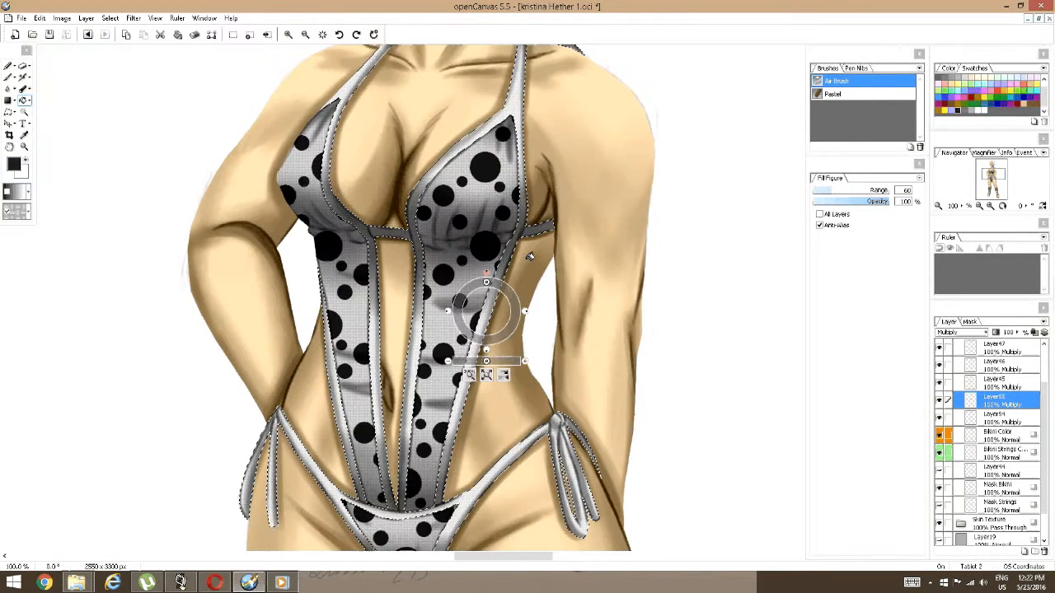
# Make the polka dot layer, Layer54, active and set its opacity to 75%.
pyautogui.click(1002, 420)
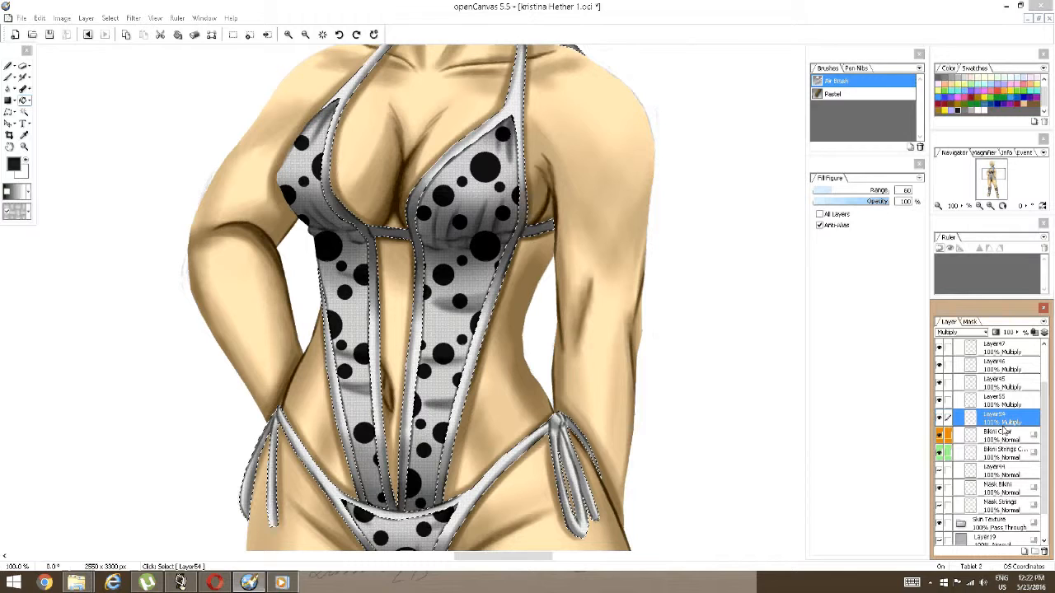
pyautogui.click(1005, 402)
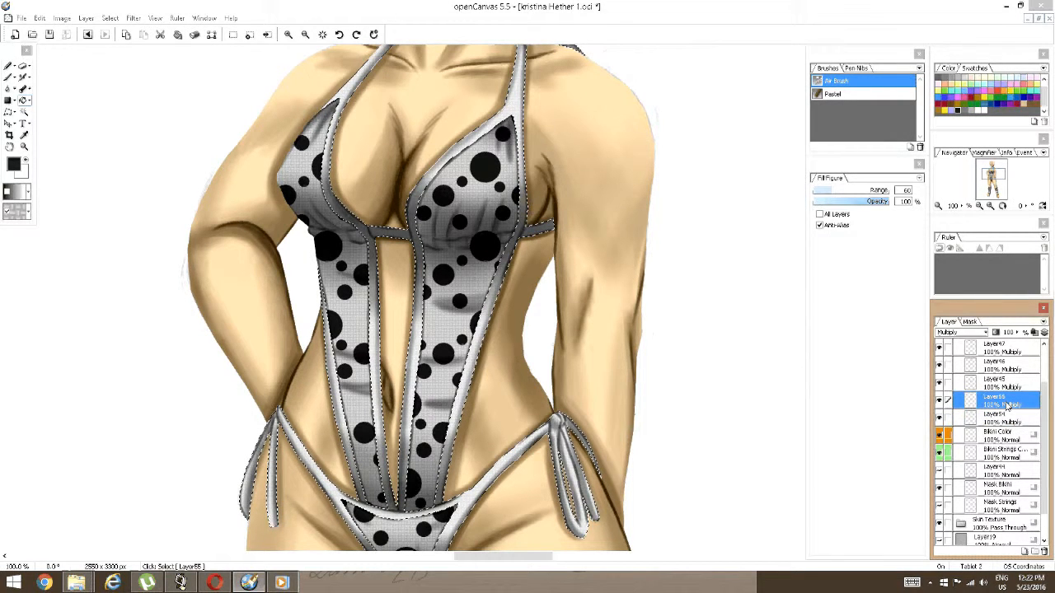
pyautogui.click(1010, 420)
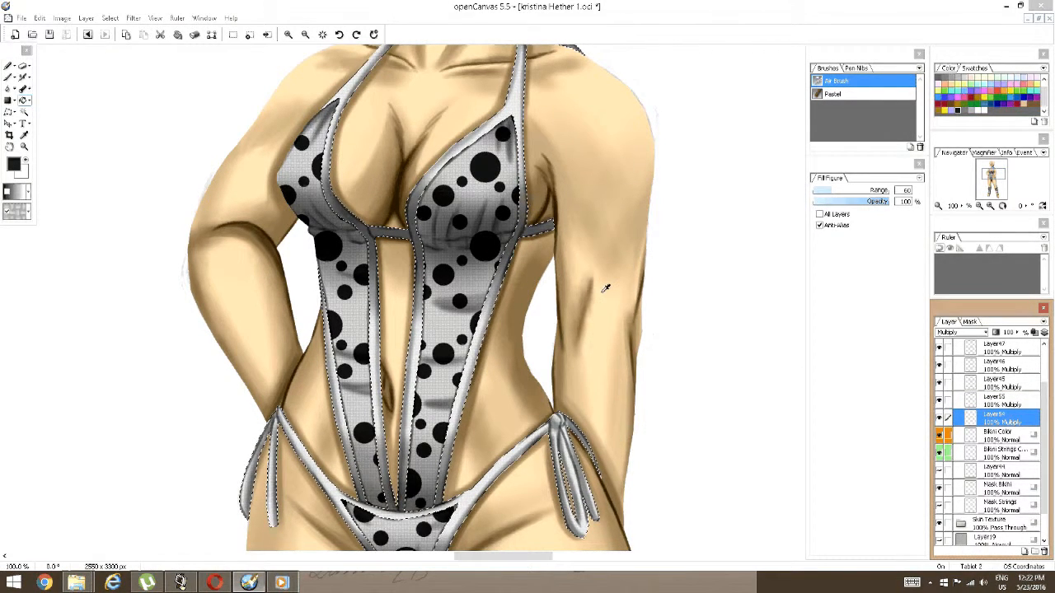
pyautogui.scroll(-4, 606, 288)
pyautogui.scroll(4, 571, 272)
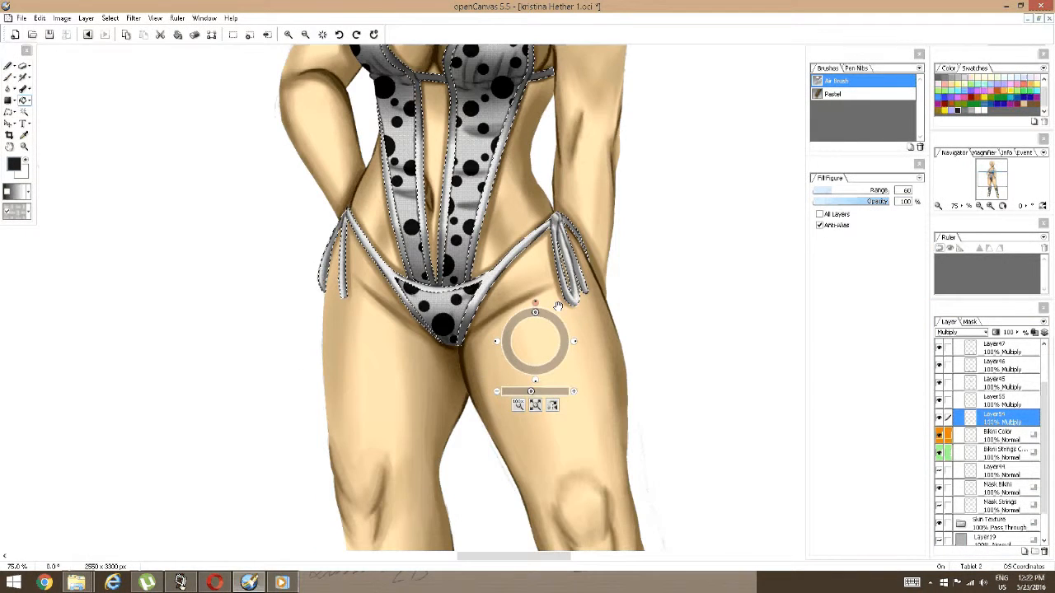
pyautogui.moveTo(557, 306); pyautogui.dragTo(560, 239)
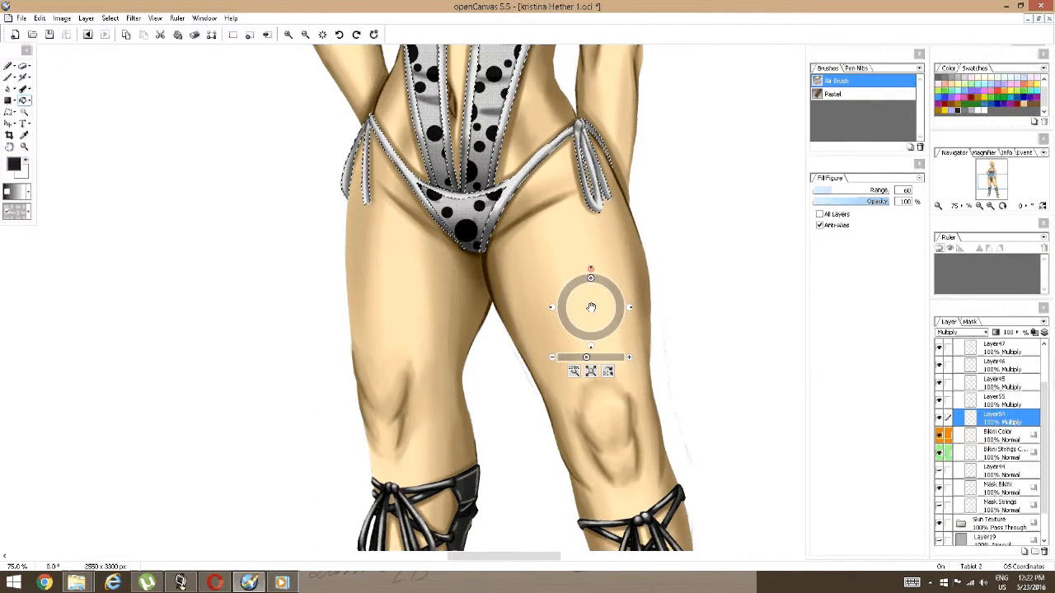
pyautogui.click(1007, 332)
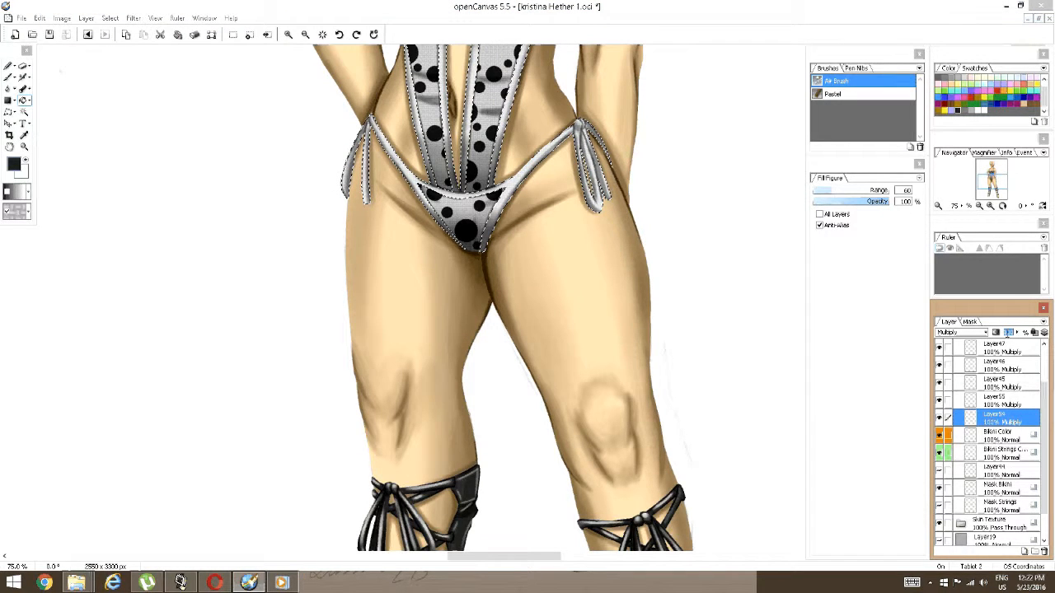
pyautogui.write('75')
pyautogui.press('Return')
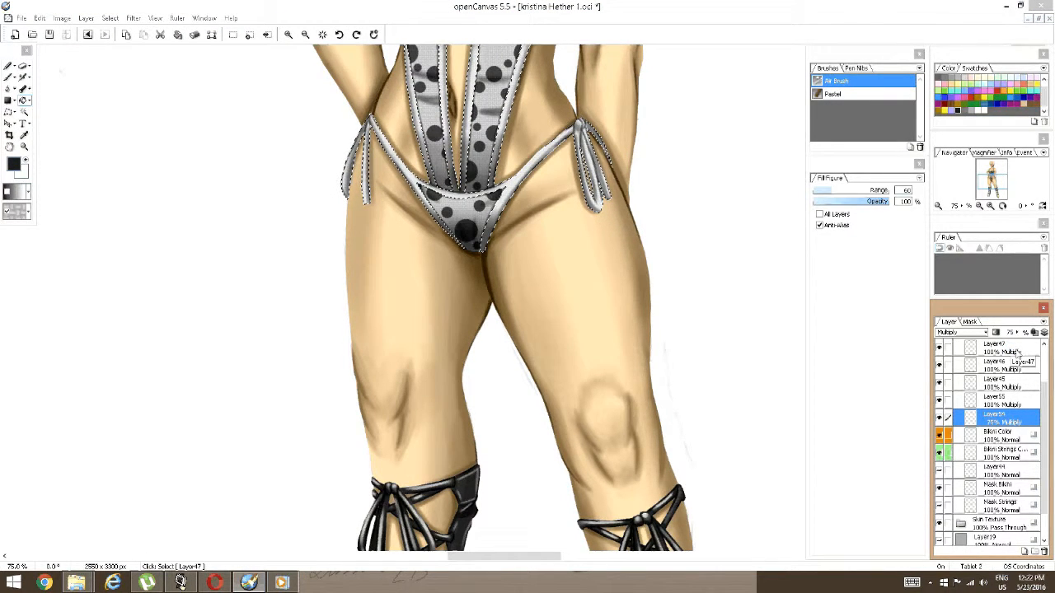
# Set the polka dot layer's opacity to 80% and check the dots across the torso.
pyautogui.press('BackSpace')
pyautogui.press('BackSpace')
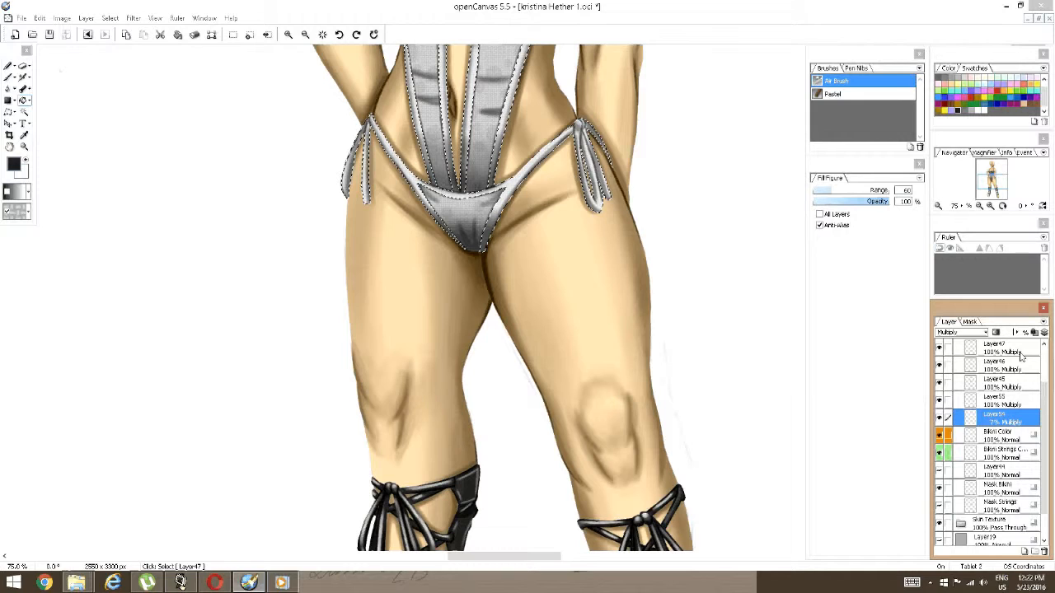
pyautogui.write('80')
pyautogui.moveTo(688, 161); pyautogui.dragTo(705, 369)
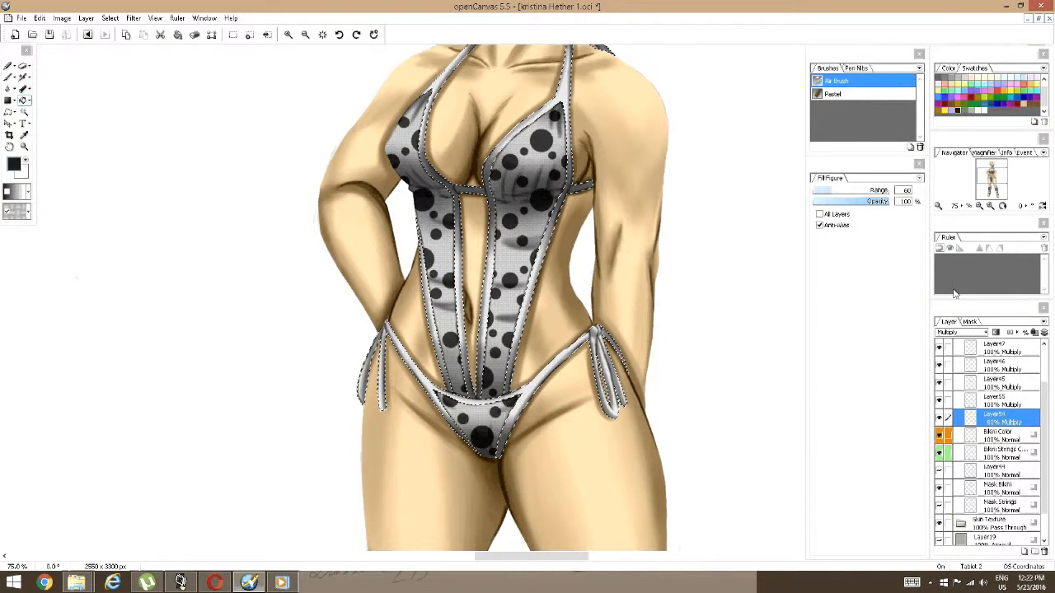
# Set the opacity of the polka dot layer, Layer54, to 90%.
pyautogui.click(1009, 332)
pyautogui.write('9')
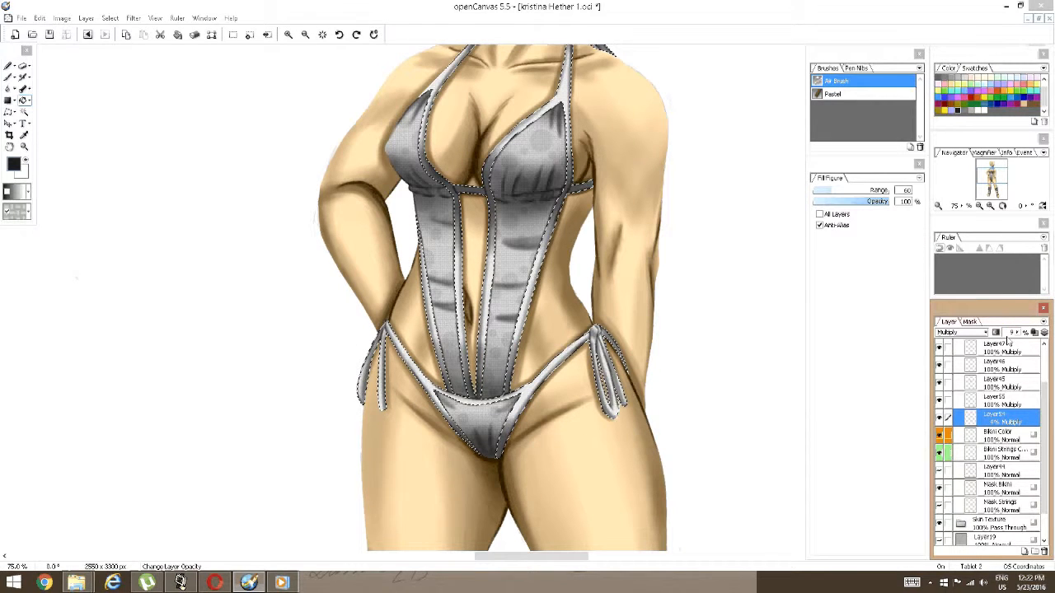
pyautogui.write('0')
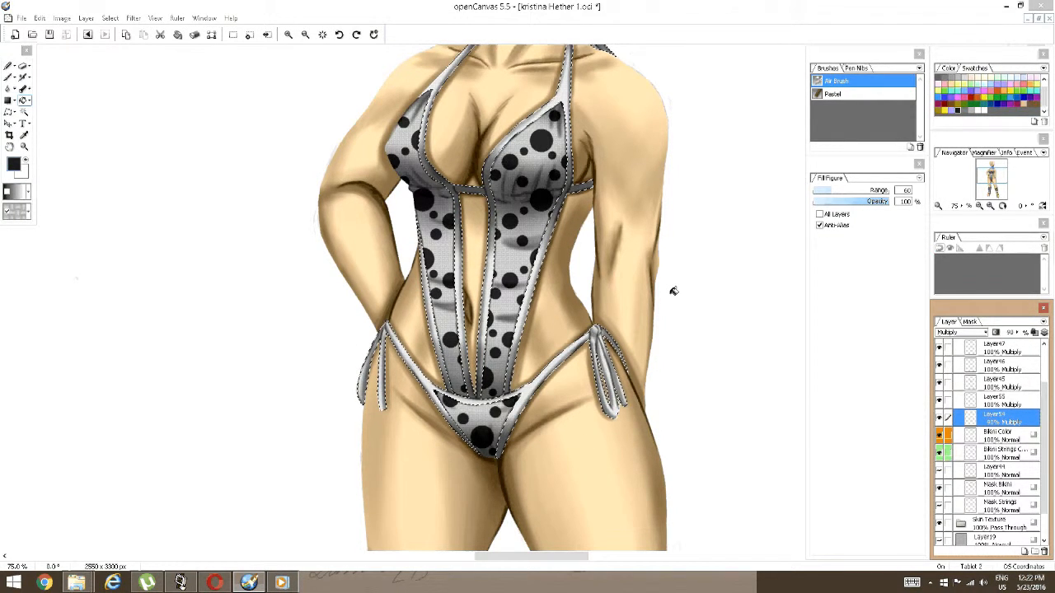
pyautogui.press('super')
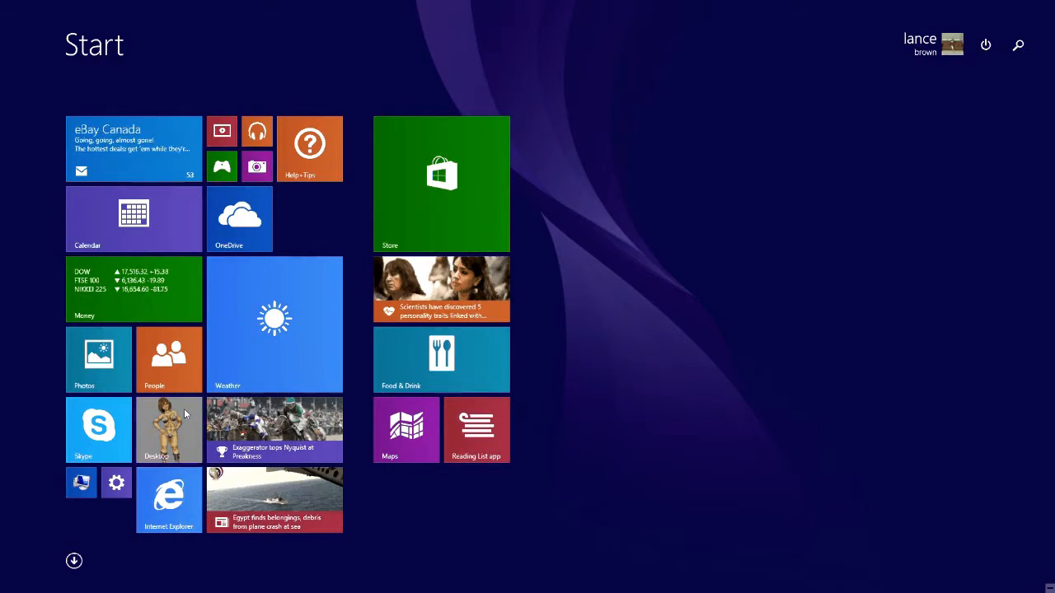
pyautogui.press('super')
# Check the dots against the fabric texture up close, and deselect the bikini strings.
pyautogui.scroll(3, 547, 259)
pyautogui.press('space')
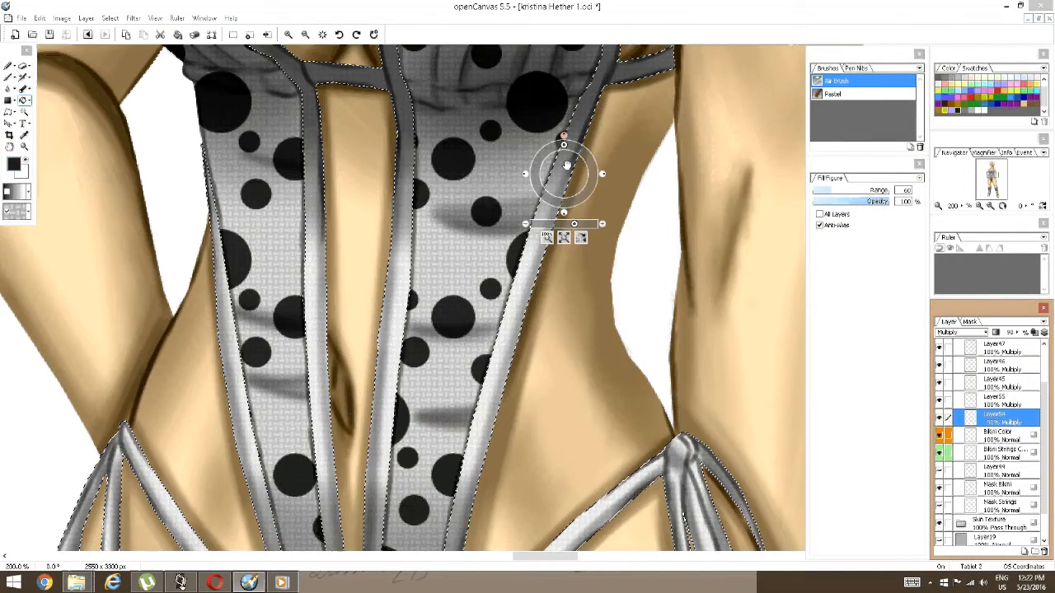
pyautogui.moveTo(567, 165); pyautogui.dragTo(527, 258)
pyautogui.scroll(2, 528, 259)
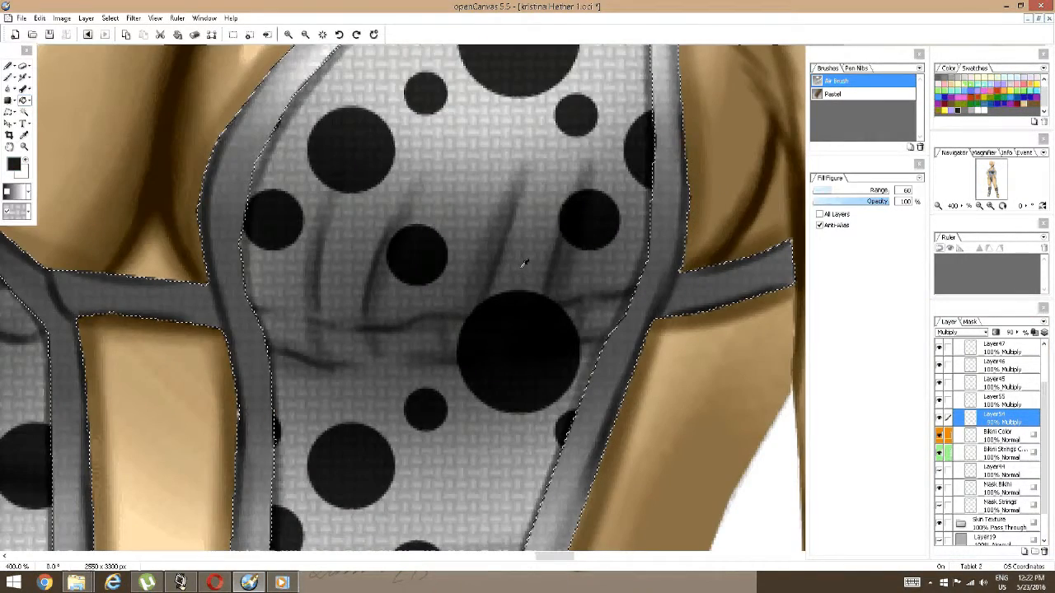
pyautogui.scroll(-4, 523, 263)
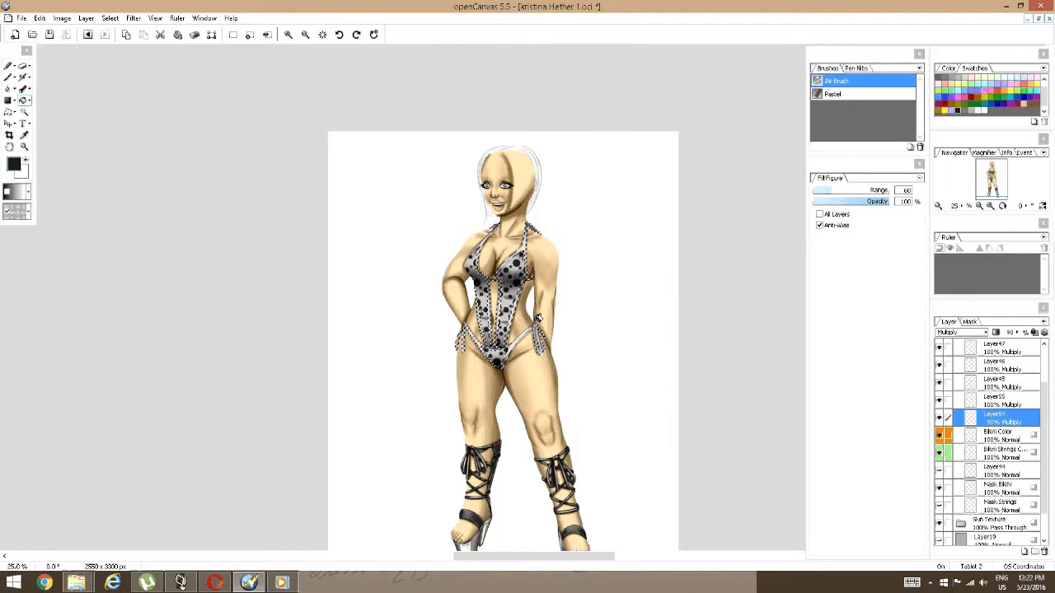
pyautogui.moveTo(537, 318); pyautogui.dragTo(528, 248)
pyautogui.click(110, 18)
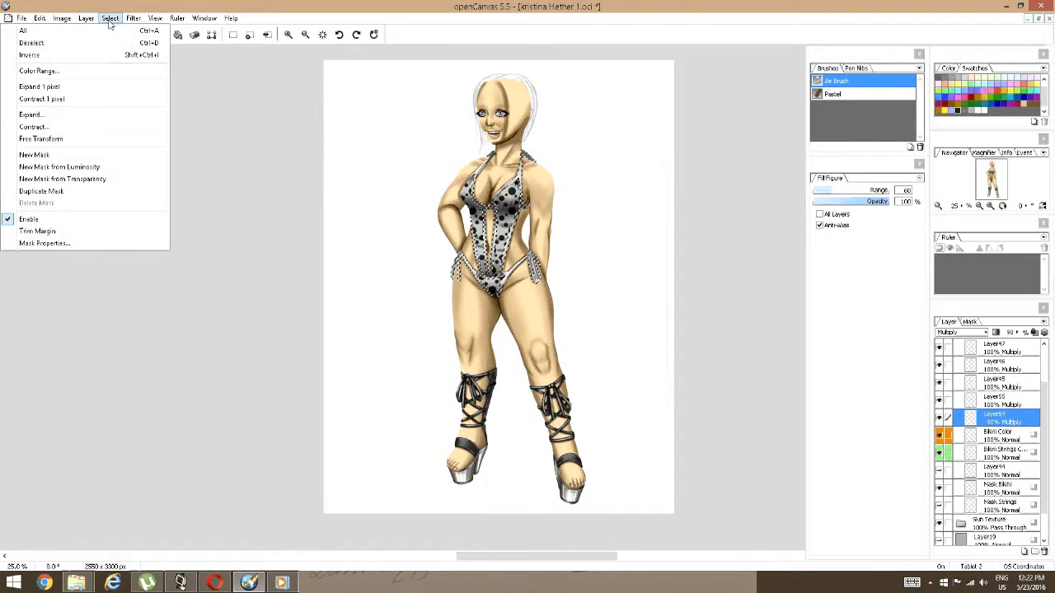
pyautogui.click(33, 42)
# Examine the dotted bikini on the full figure and the laced high heels up close.
pyautogui.scroll(-3, 408, 278)
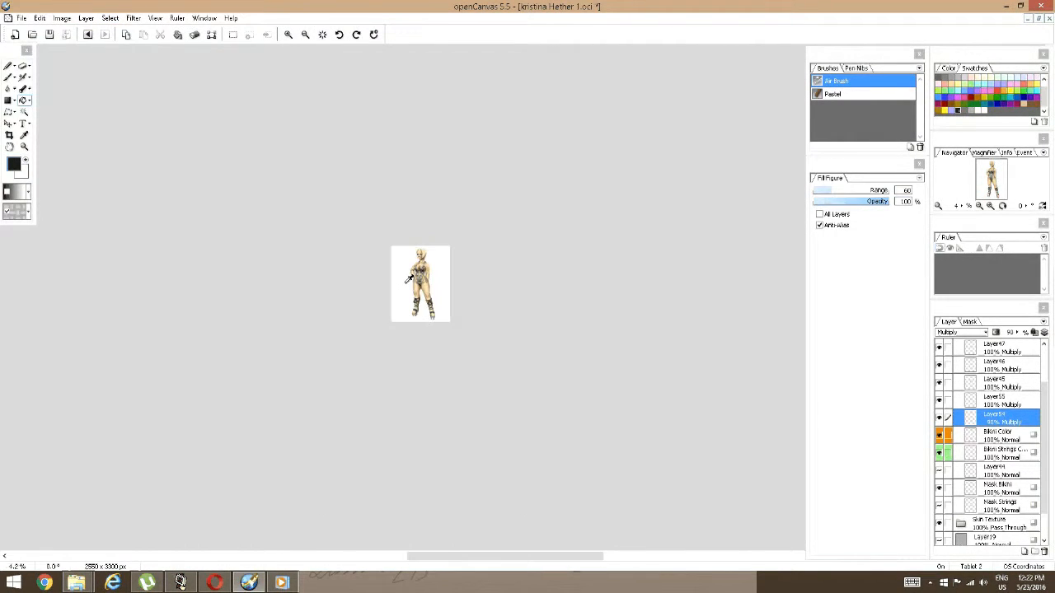
pyautogui.scroll(5, 408, 278)
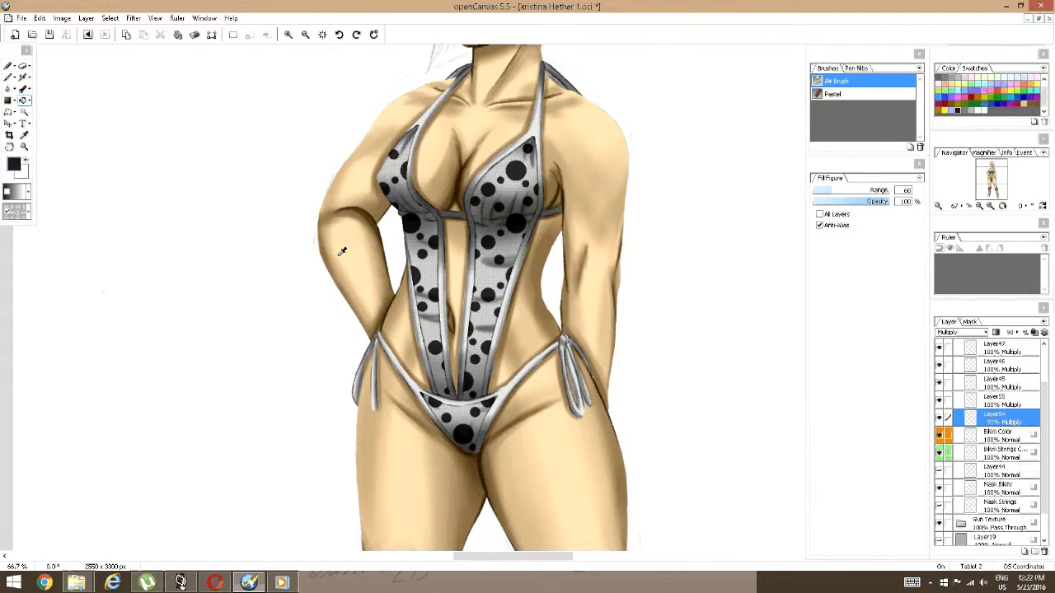
pyautogui.scroll(-1, 360, 247)
pyautogui.scroll(-1, 360, 247)
pyautogui.moveTo(360, 335); pyautogui.dragTo(389, 215)
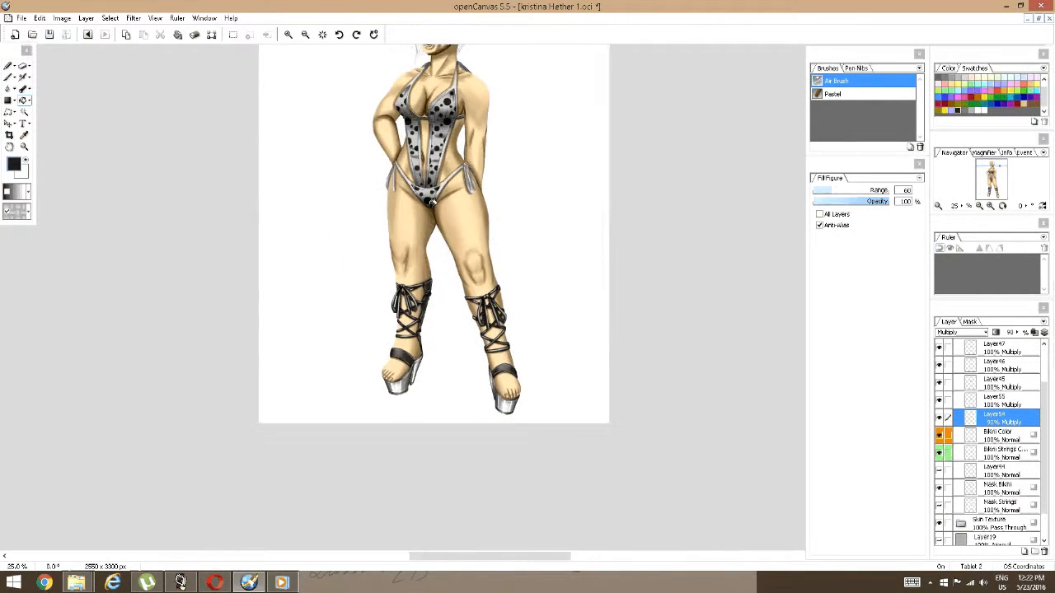
pyautogui.moveTo(443, 145); pyautogui.dragTo(430, 244)
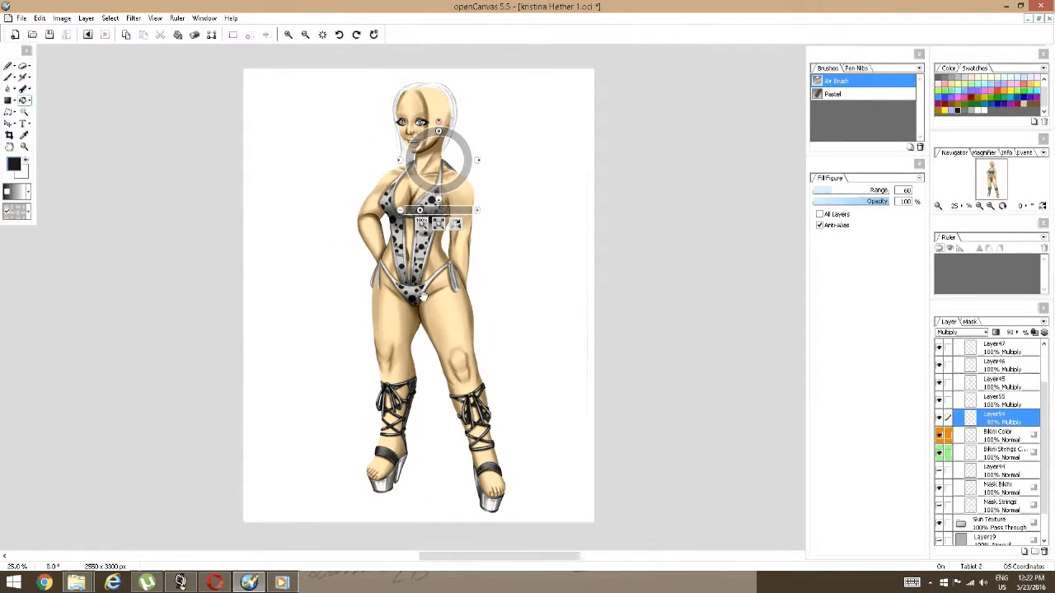
pyautogui.moveTo(421, 296); pyautogui.dragTo(441, 188)
pyautogui.scroll(3, 405, 221)
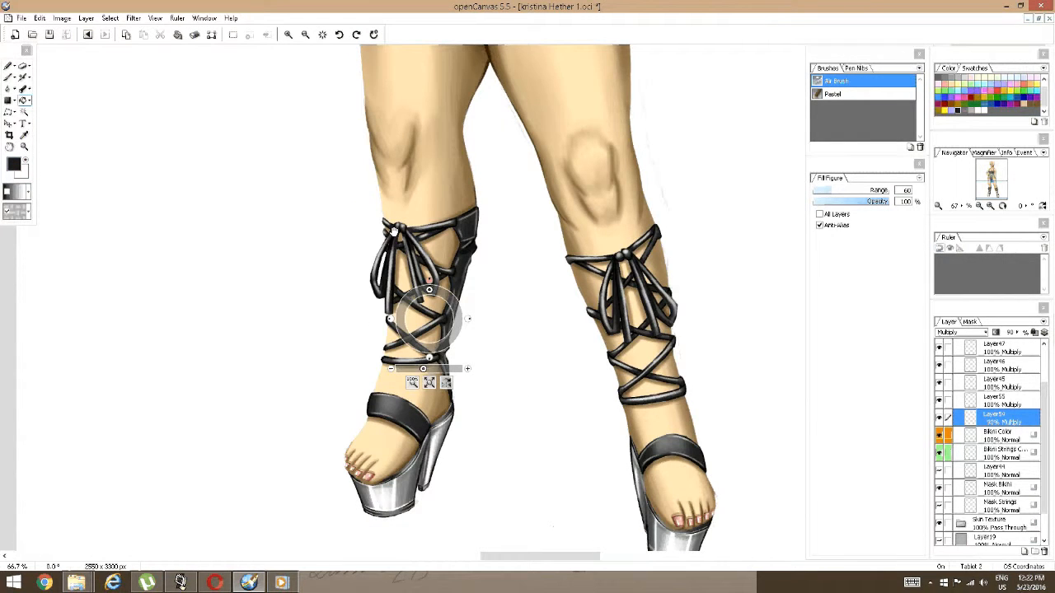
pyautogui.moveTo(393, 232); pyautogui.dragTo(384, 204)
pyautogui.scroll(-1, 964, 432)
# Collapse the Bikini Texture group and expand the High Heels Texture group and the Mask Group inside it.
pyautogui.scroll(2, 962, 420)
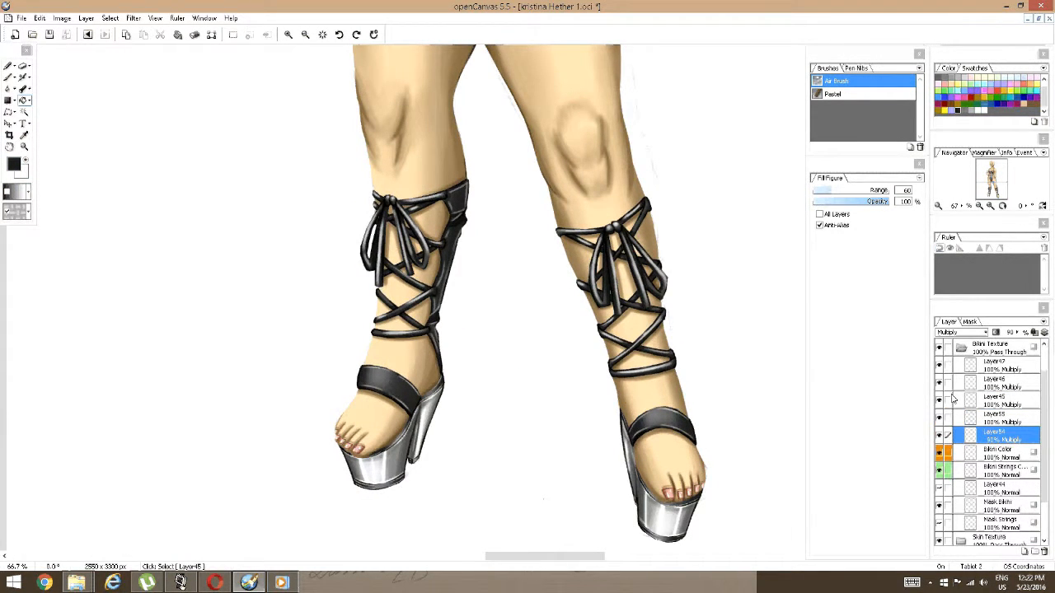
pyautogui.scroll(2, 956, 394)
pyautogui.click(963, 384)
pyautogui.click(963, 384)
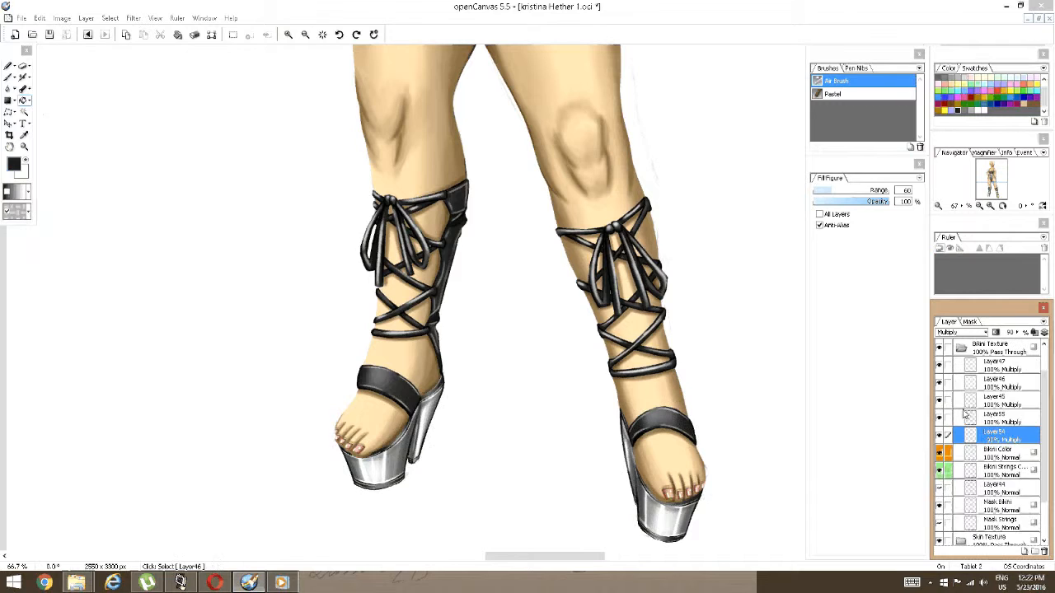
pyautogui.scroll(-2, 956, 449)
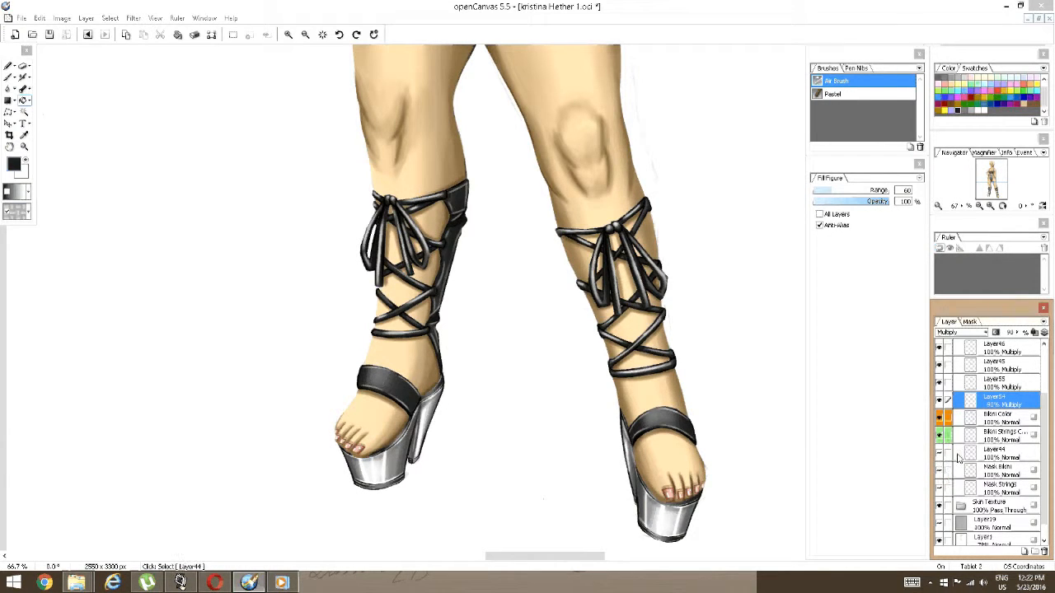
pyautogui.scroll(4, 958, 458)
pyautogui.click(961, 384)
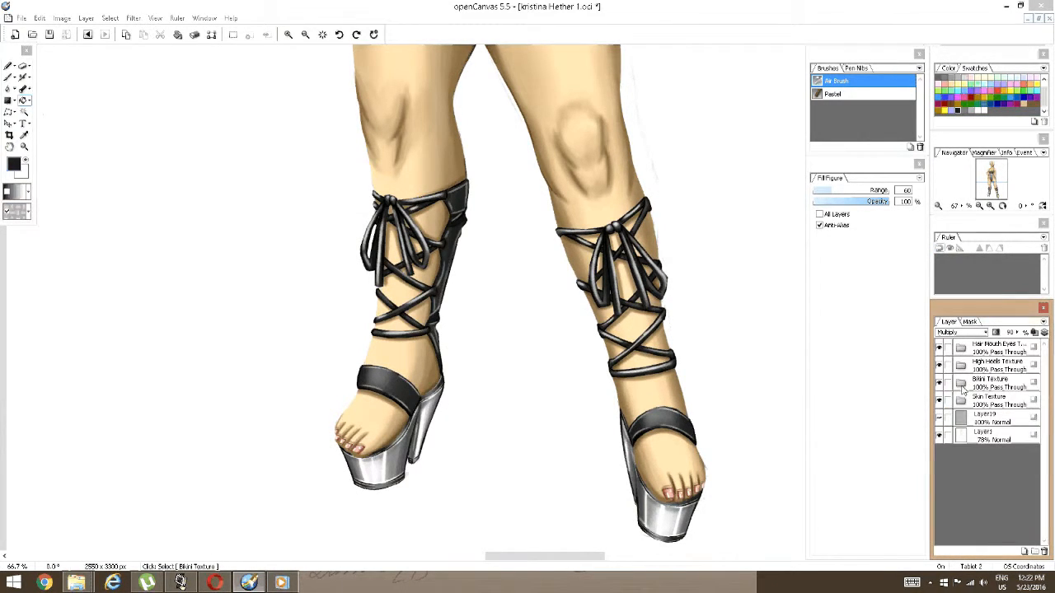
pyautogui.click(961, 367)
pyautogui.scroll(-3, 980, 470)
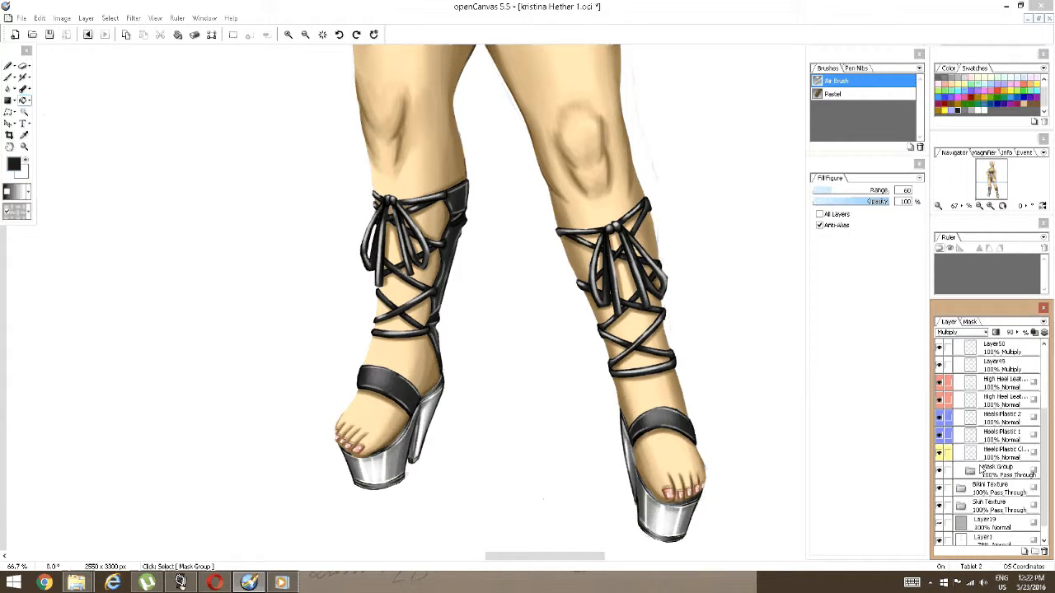
pyautogui.click(969, 470)
pyautogui.scroll(-3, 960, 470)
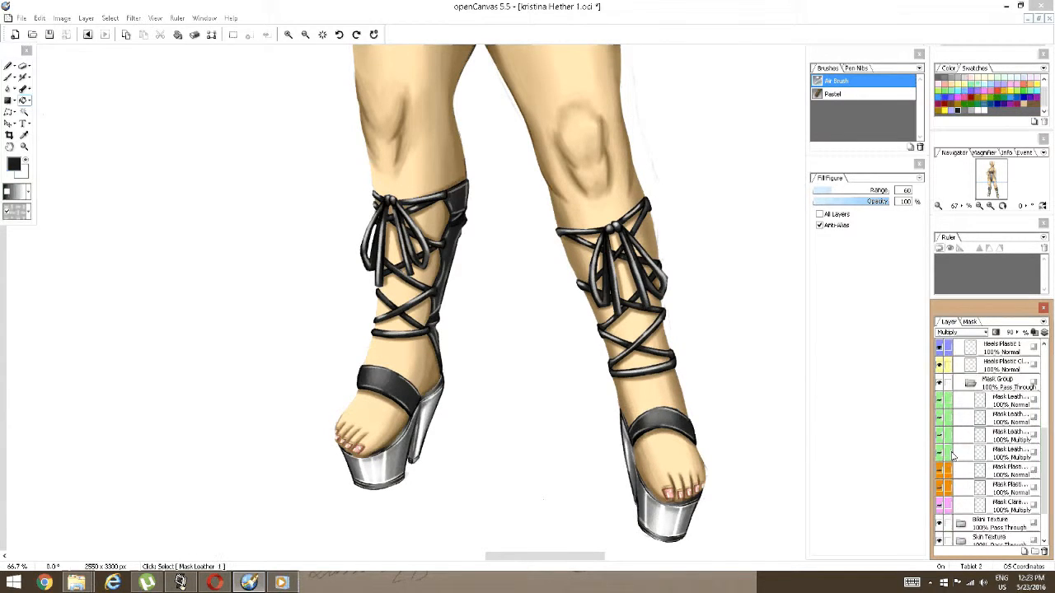
# Select the front bow strands on both high heels with the Magic Wand, using the Mask Leather 4 layer.
pyautogui.click(953, 455)
pyautogui.click(25, 113)
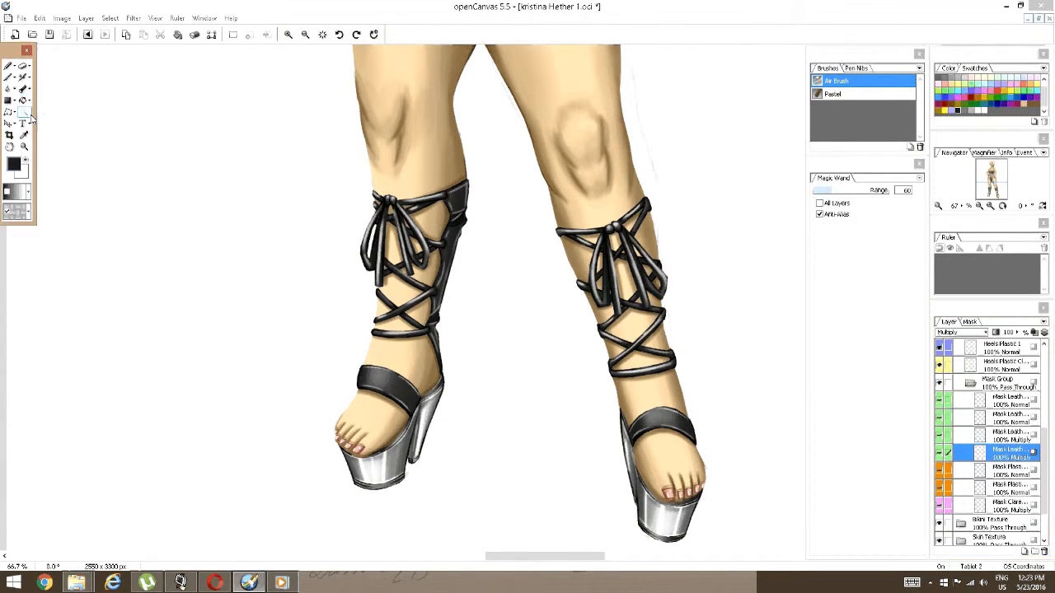
pyautogui.click(976, 401)
pyautogui.click(593, 253)
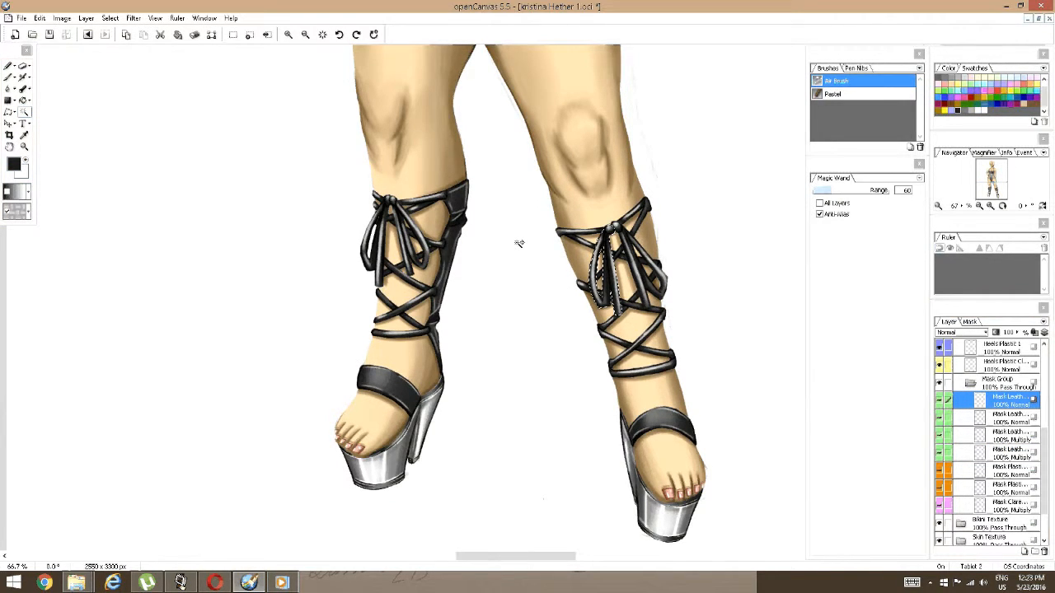
pyautogui.keyDown('shift'); pyautogui.click(417, 221); pyautogui.keyUp('shift')
# Add the remaining bow strands on both high heels to the selection from the second leather mask layer.
pyautogui.keyDown('ctrl'); pyautogui.click(964, 416); pyautogui.keyUp('ctrl')
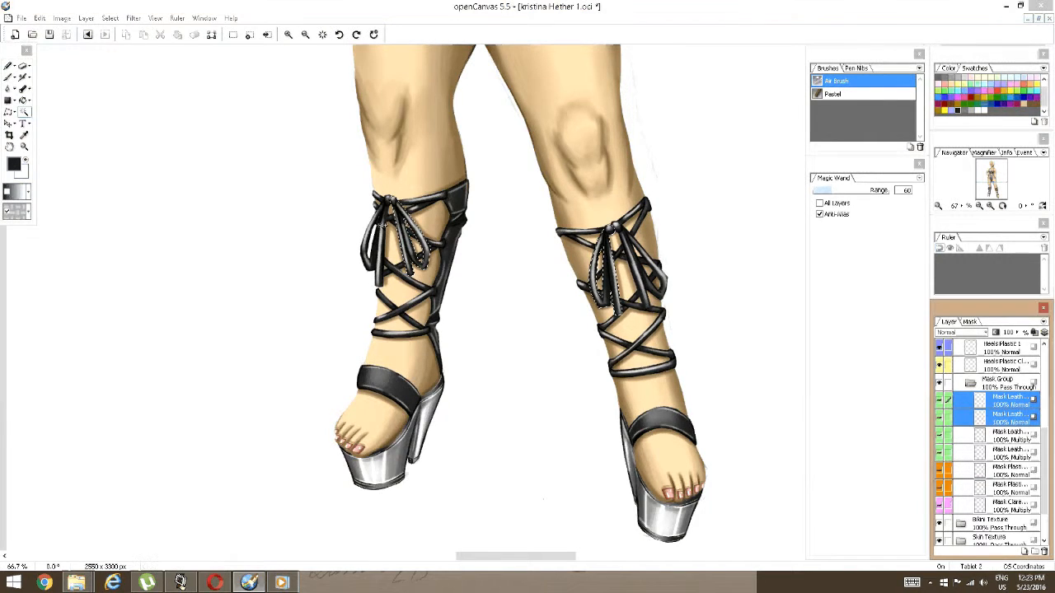
pyautogui.click(966, 422)
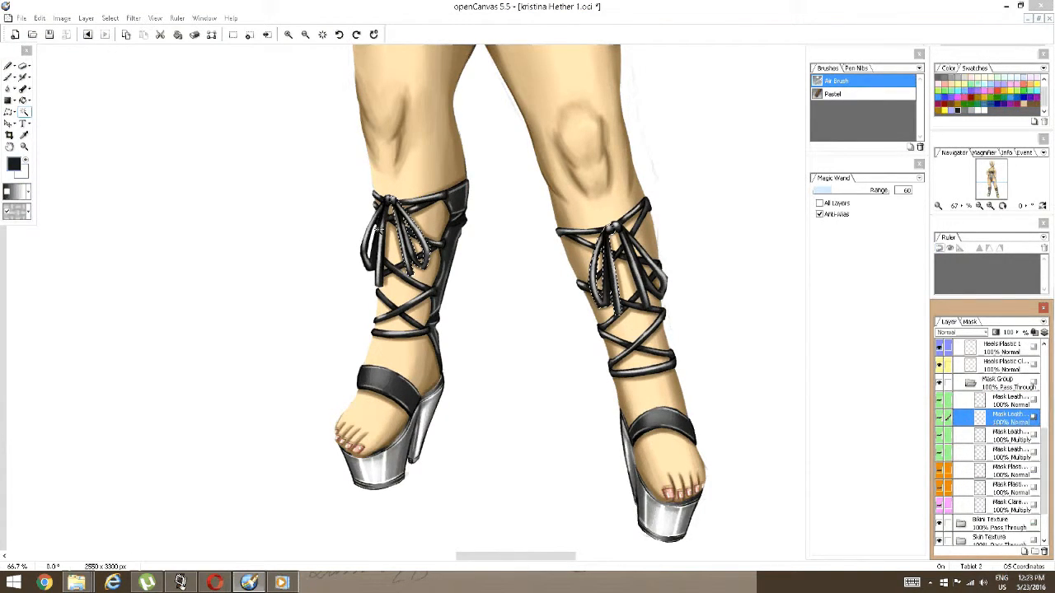
pyautogui.keyDown('shift'); pyautogui.click(378, 230); pyautogui.keyUp('shift')
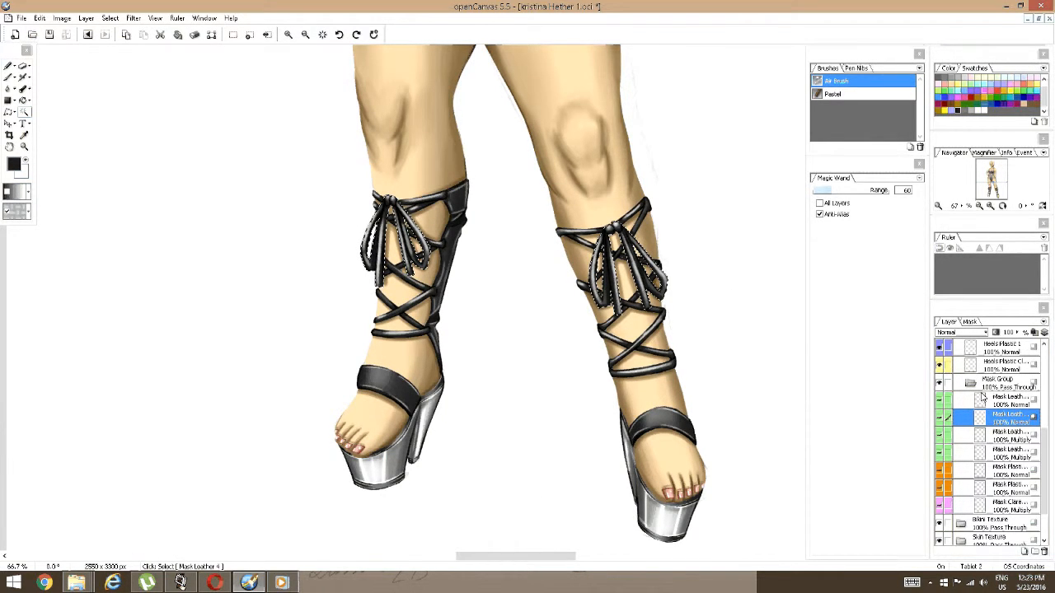
# Add the crisscross leg laces on both high heels to the selection from the third leather mask layer.
pyautogui.click(989, 435)
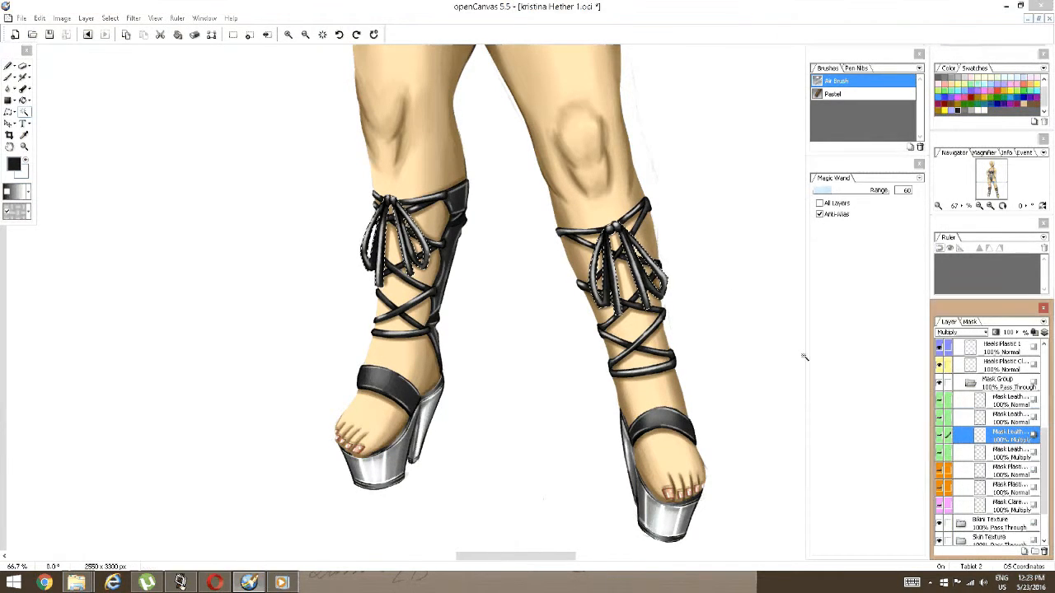
pyautogui.keyDown('shift'); pyautogui.click(581, 233); pyautogui.keyUp('shift')
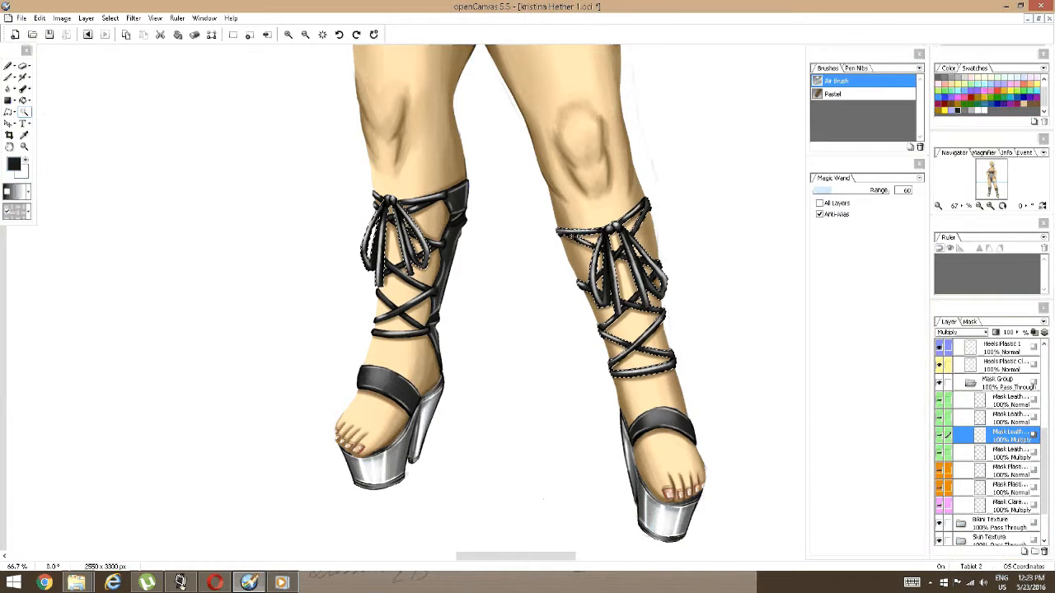
pyautogui.keyDown('shift'); pyautogui.click(426, 199); pyautogui.keyUp('shift')
pyautogui.moveTo(614, 224); pyautogui.dragTo(550, 191)
pyautogui.scroll(1, 600, 244)
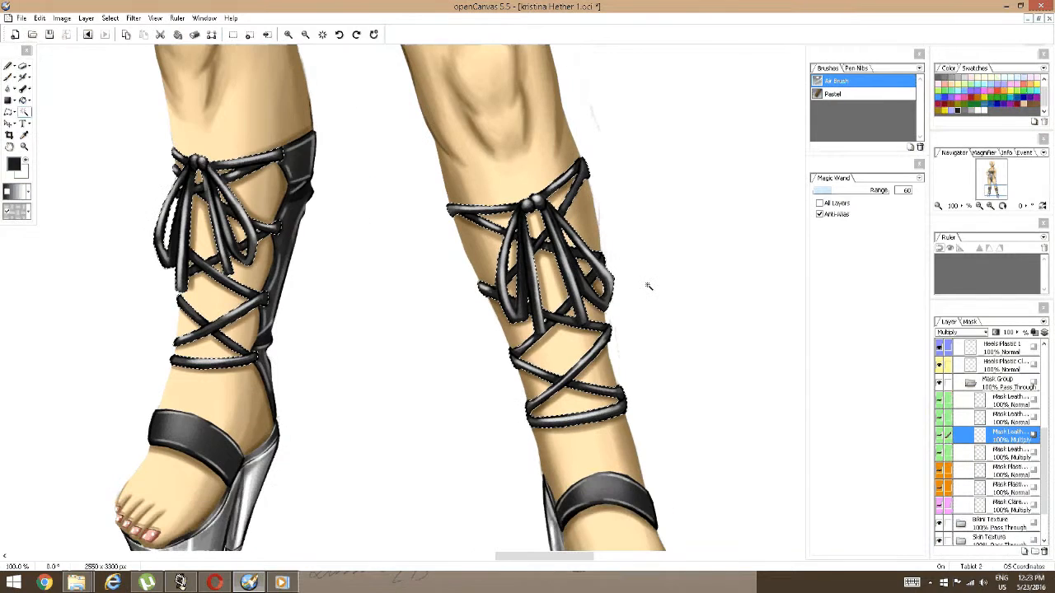
# Duplicate the Fabrick 5 copy tone as a new entry and open it in the Tone Editor.
pyautogui.click(29, 211)
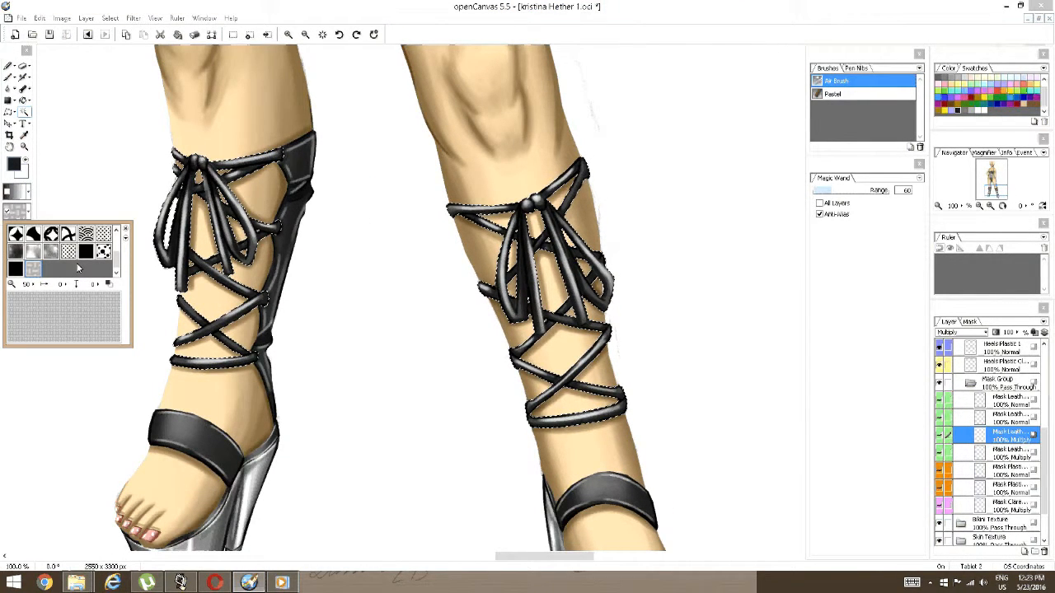
pyautogui.click(125, 237)
pyautogui.click(157, 288)
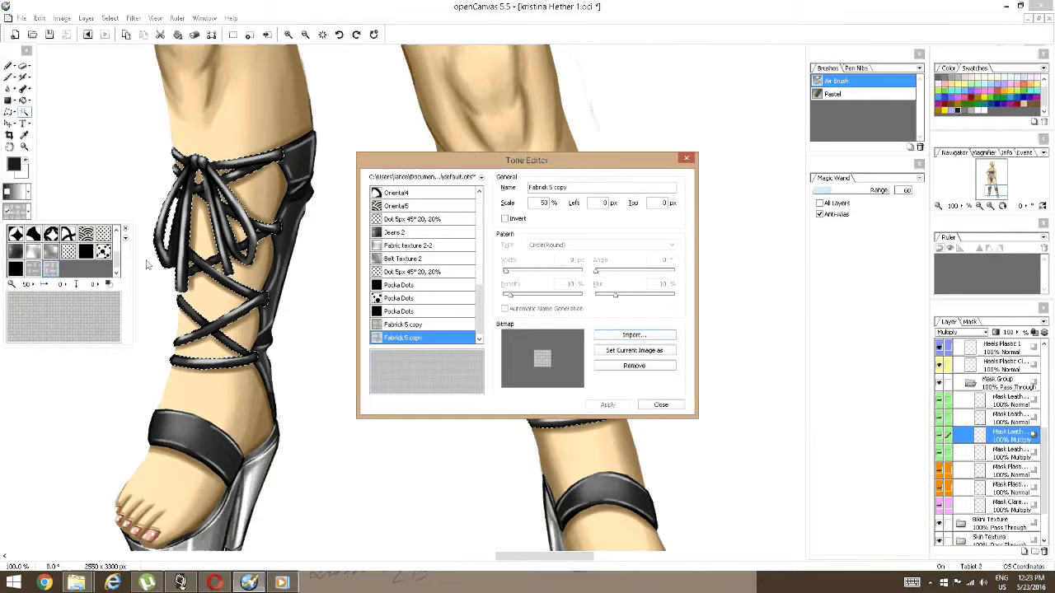
# Import the JPEG image Swade.jpg from New folder (2) as the new tone's bitmap, apply it and close the Tone Editor.
pyautogui.click(634, 336)
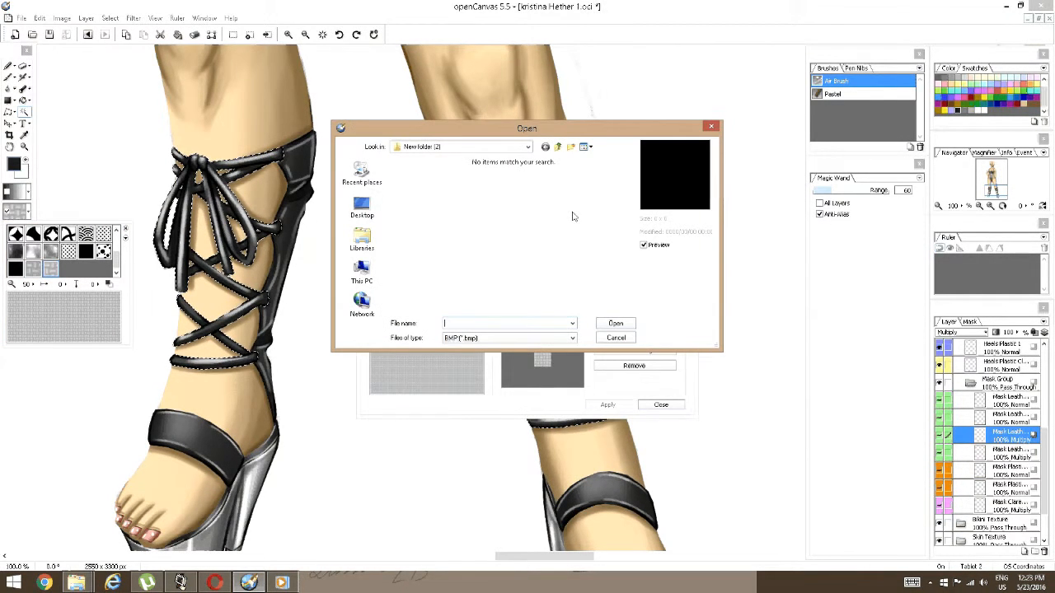
pyautogui.click(520, 148)
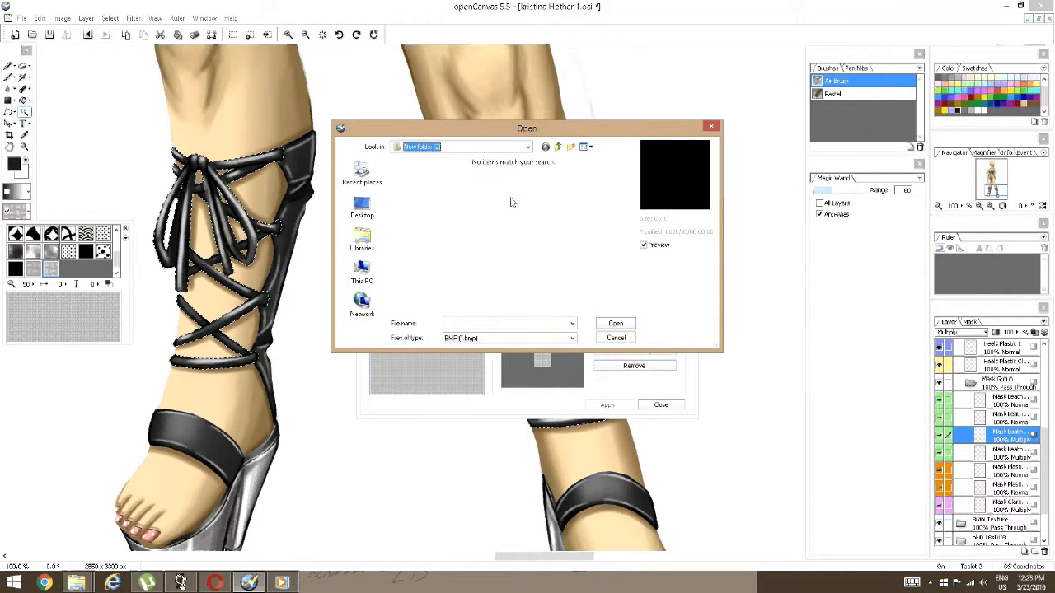
pyautogui.click(560, 338)
pyautogui.click(486, 349)
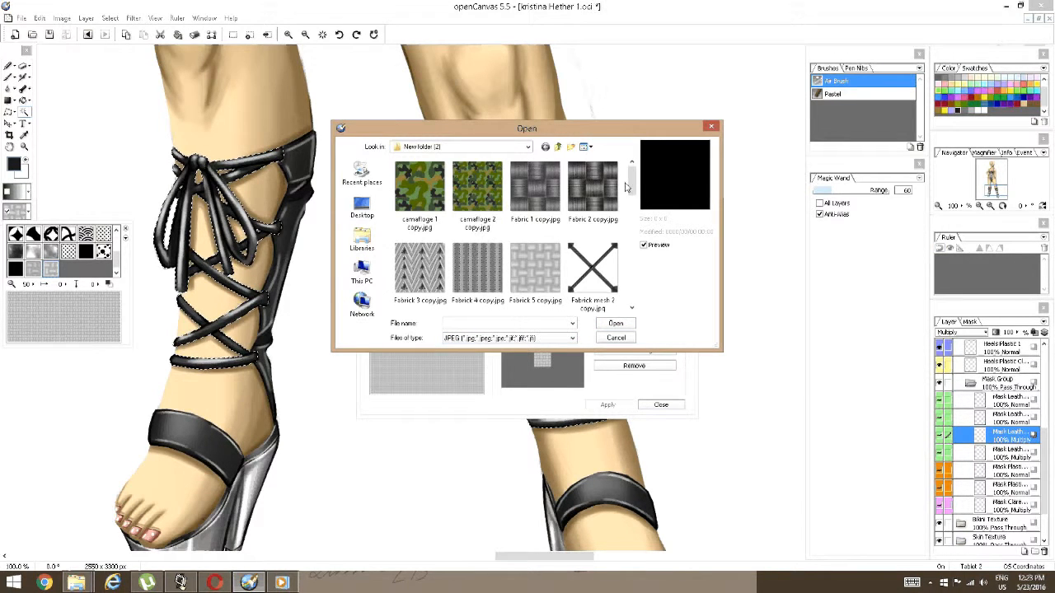
pyautogui.moveTo(626, 188); pyautogui.dragTo(622, 290)
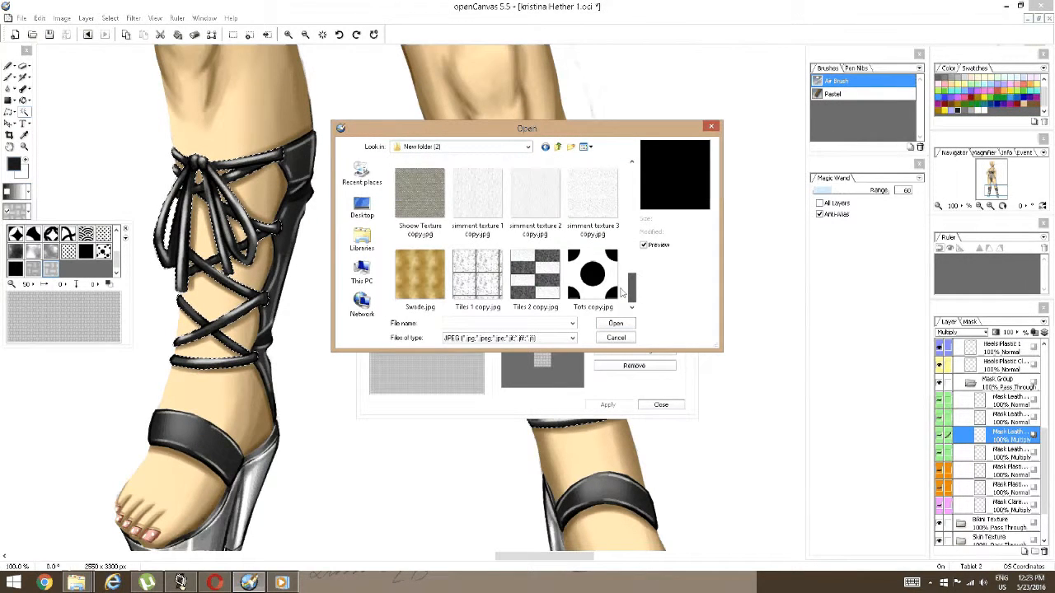
pyautogui.doubleClick(435, 275)
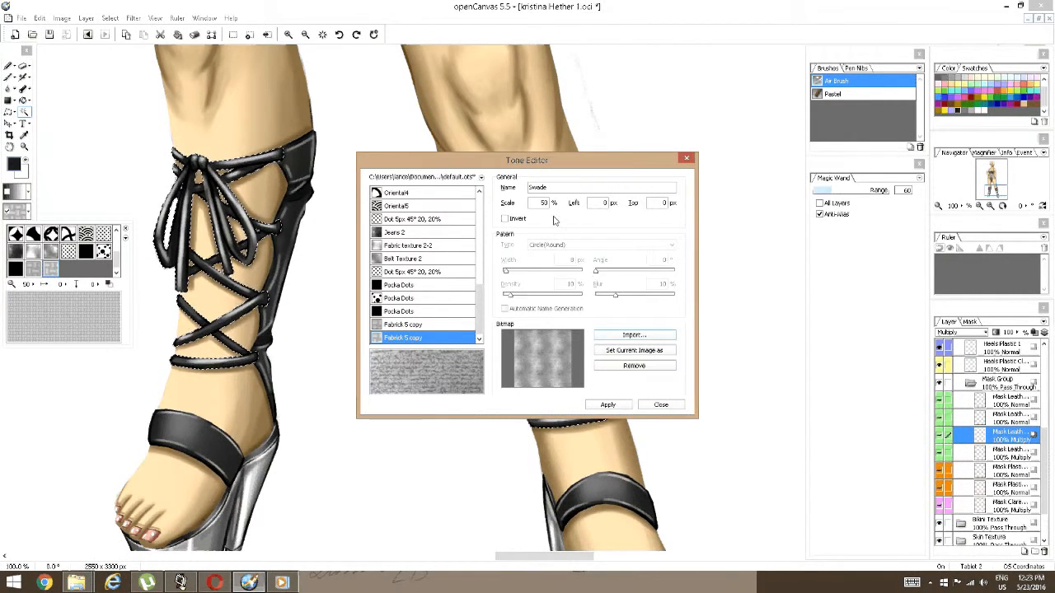
pyautogui.click(607, 405)
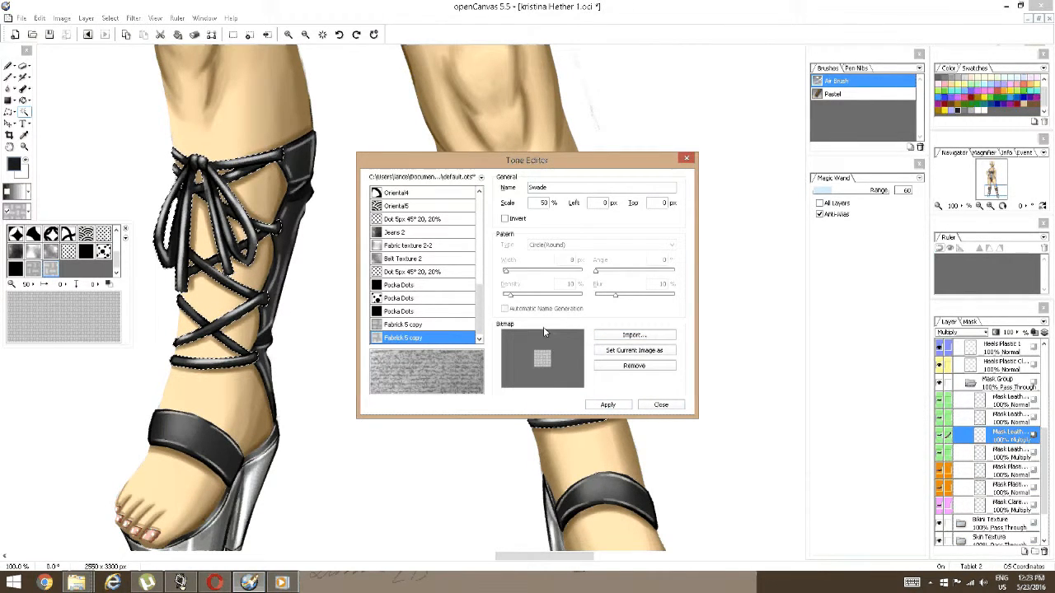
pyautogui.click(660, 405)
pyautogui.click(298, 301)
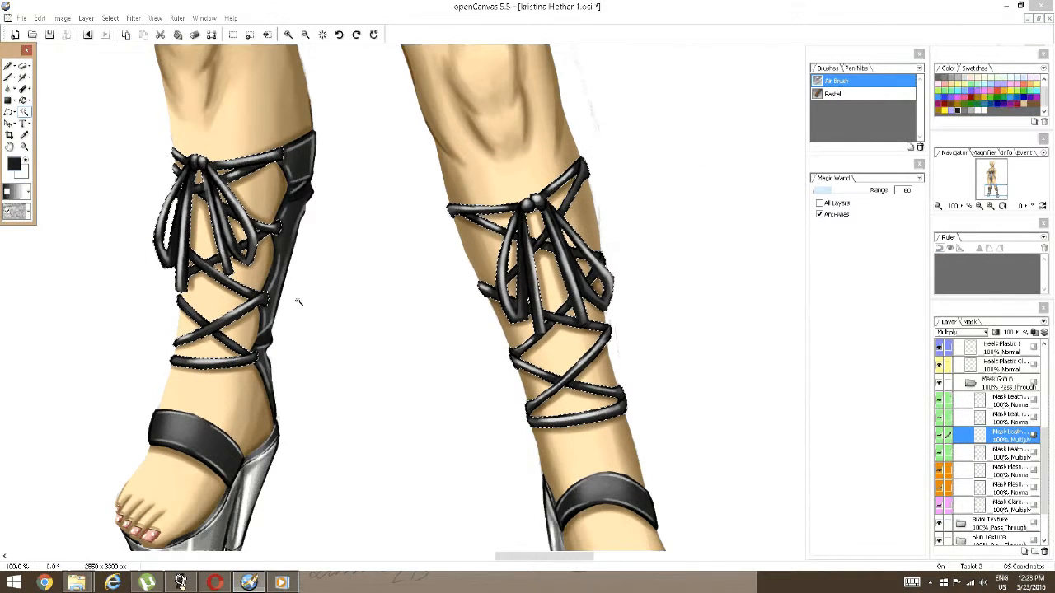
# Try to fill the selected laces with the Swade tone on the active leather mask layer.
pyautogui.moveTo(299, 302); pyautogui.dragTo(400, 329)
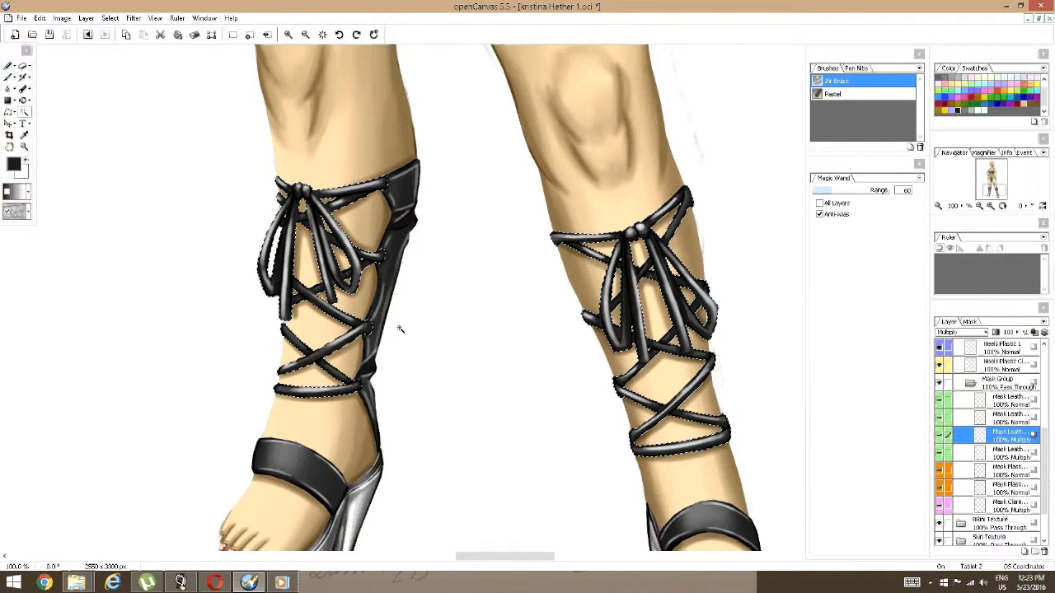
pyautogui.click(25, 100)
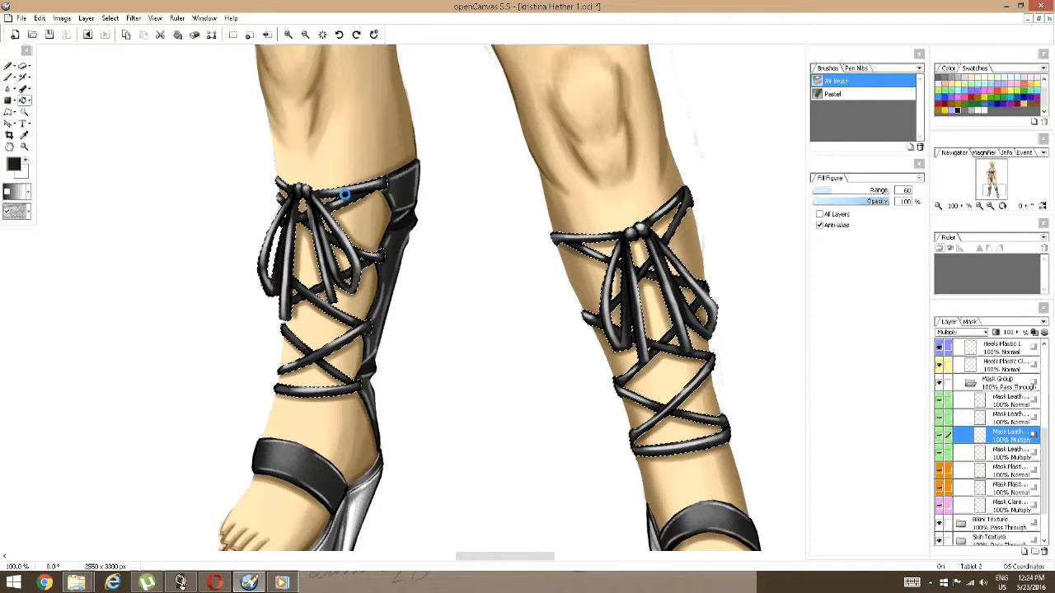
pyautogui.click(356, 191)
# Add a new layer directly below Layer49 in the High Heels Texture group and set its blending mode to Multiply.
pyautogui.scroll(3, 1000, 448)
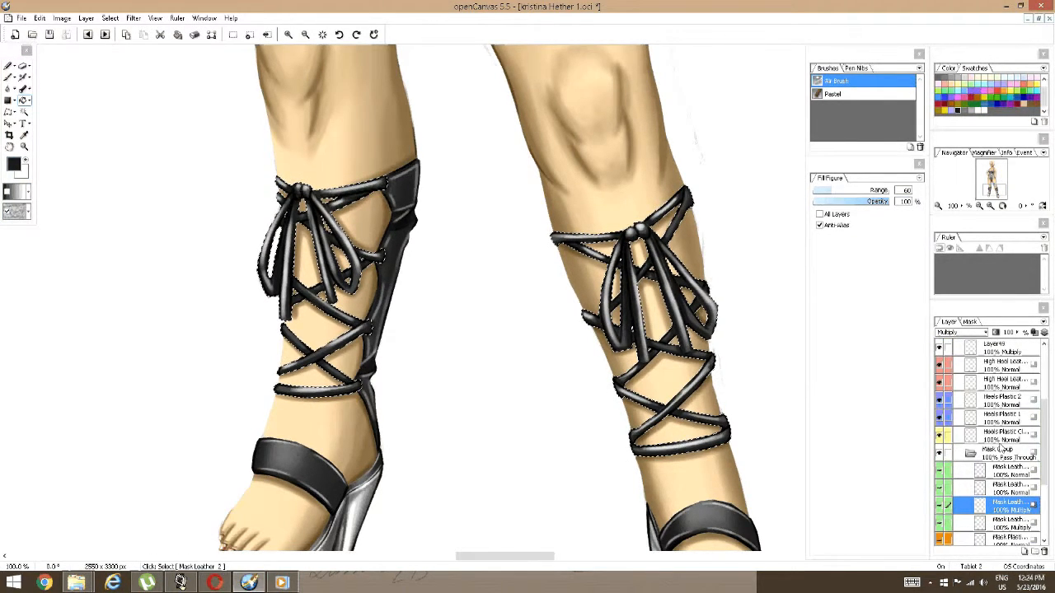
pyautogui.scroll(5, 999, 447)
pyautogui.click(999, 470)
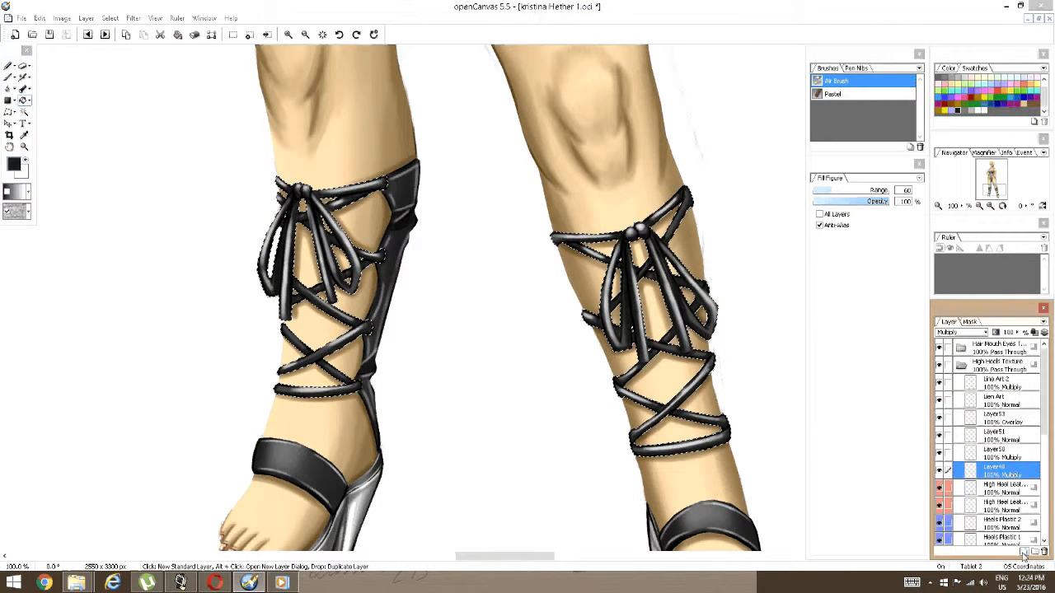
pyautogui.click(1023, 552)
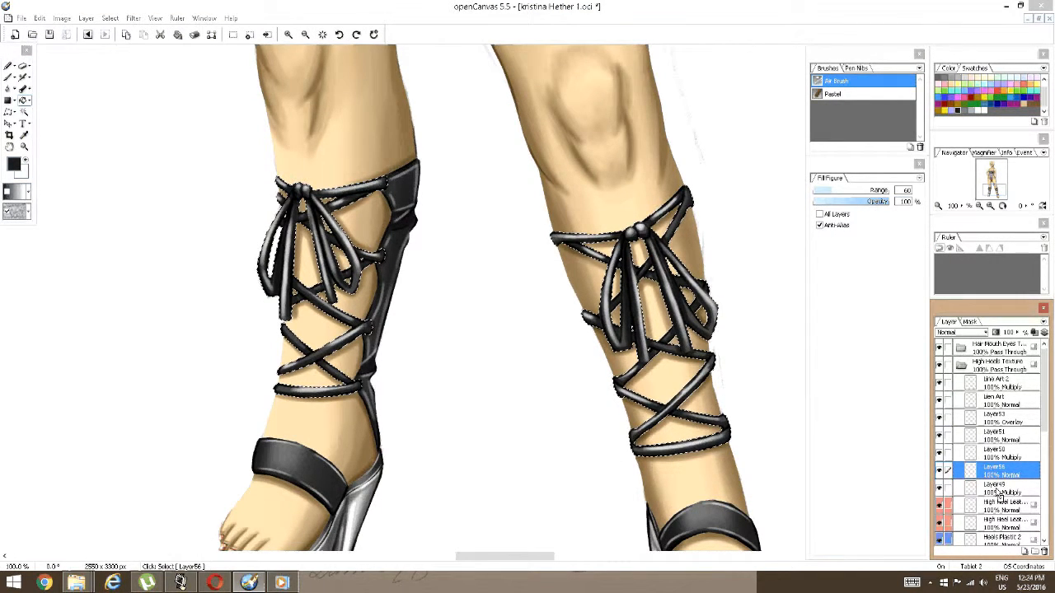
pyautogui.moveTo(999, 492); pyautogui.dragTo(999, 493)
pyautogui.click(964, 332)
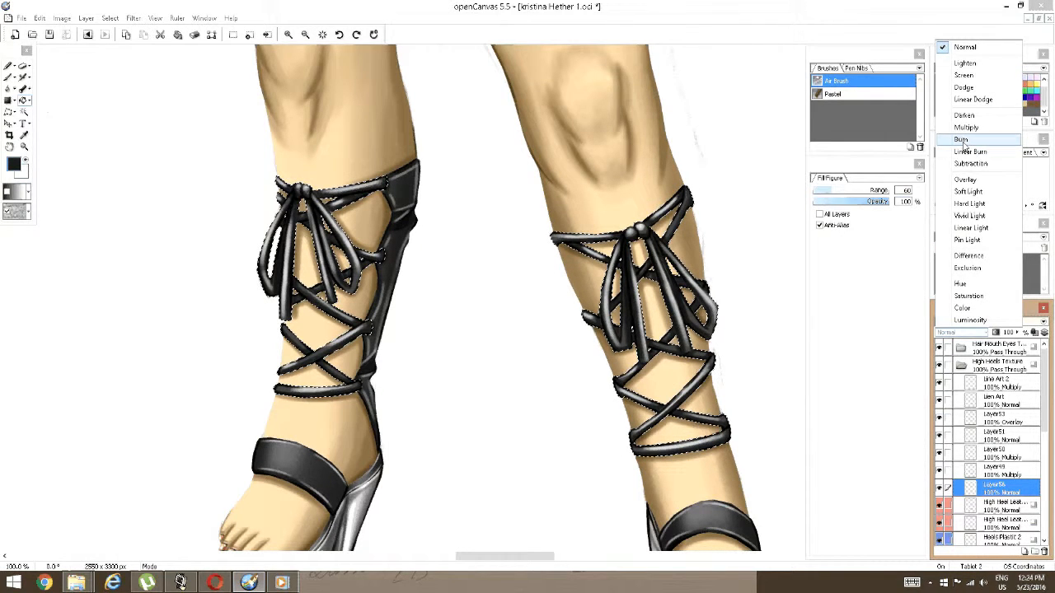
pyautogui.click(966, 127)
# Fill the selected laces on both high heels with the Swade tone and undo the surplus last fill.
pyautogui.click(368, 184)
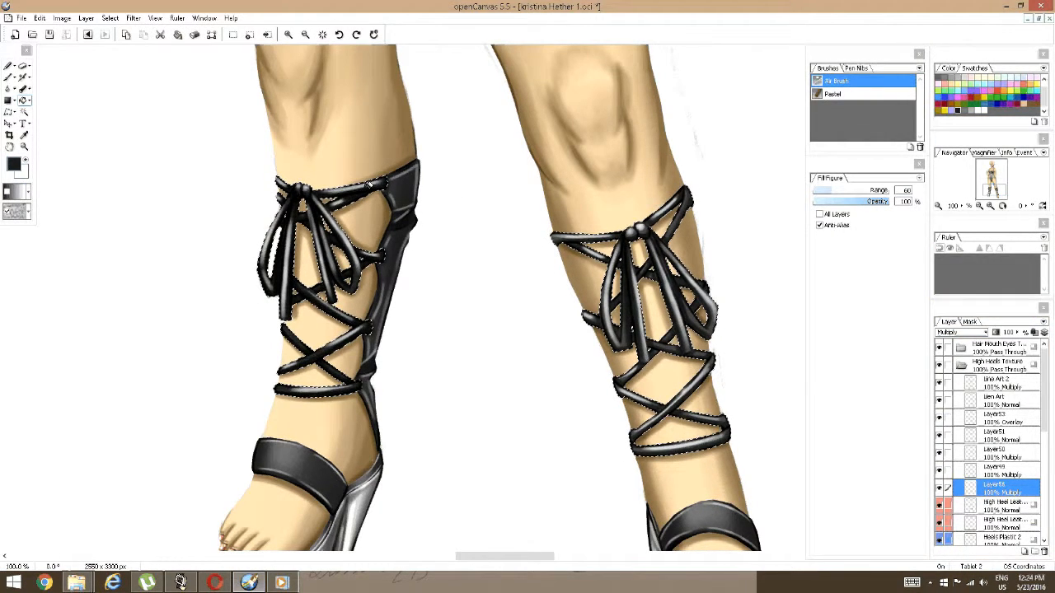
pyautogui.scroll(-2, 368, 256)
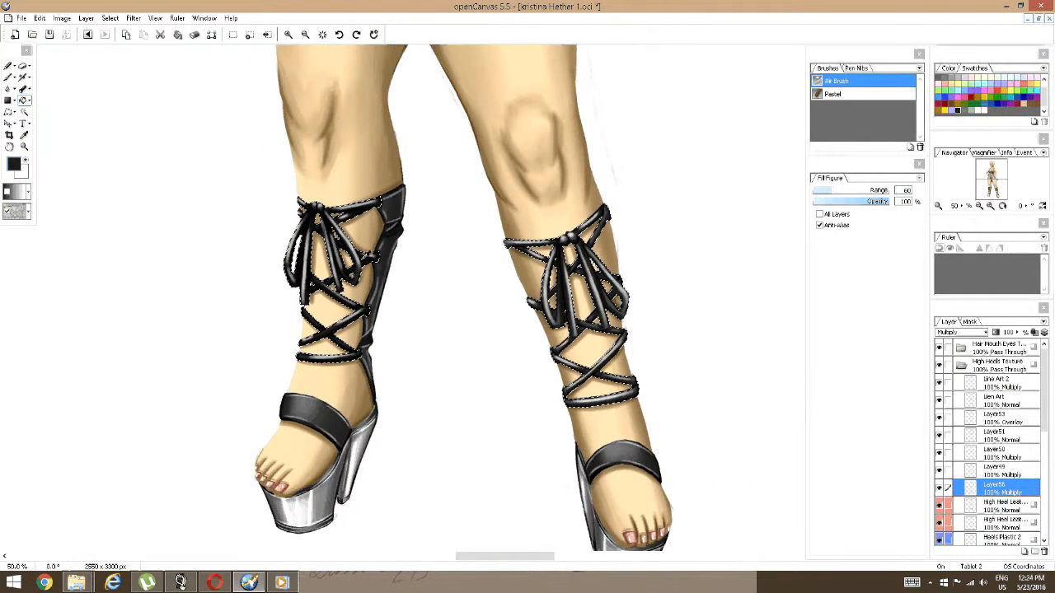
pyautogui.scroll(8, 362, 260)
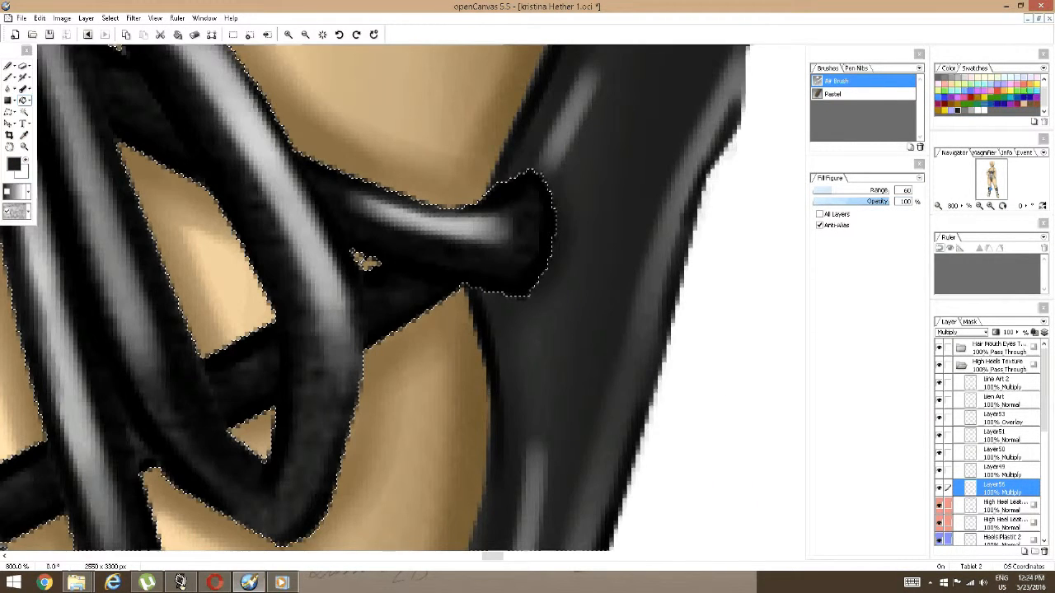
pyautogui.scroll(-6, 363, 260)
pyautogui.scroll(1, 398, 257)
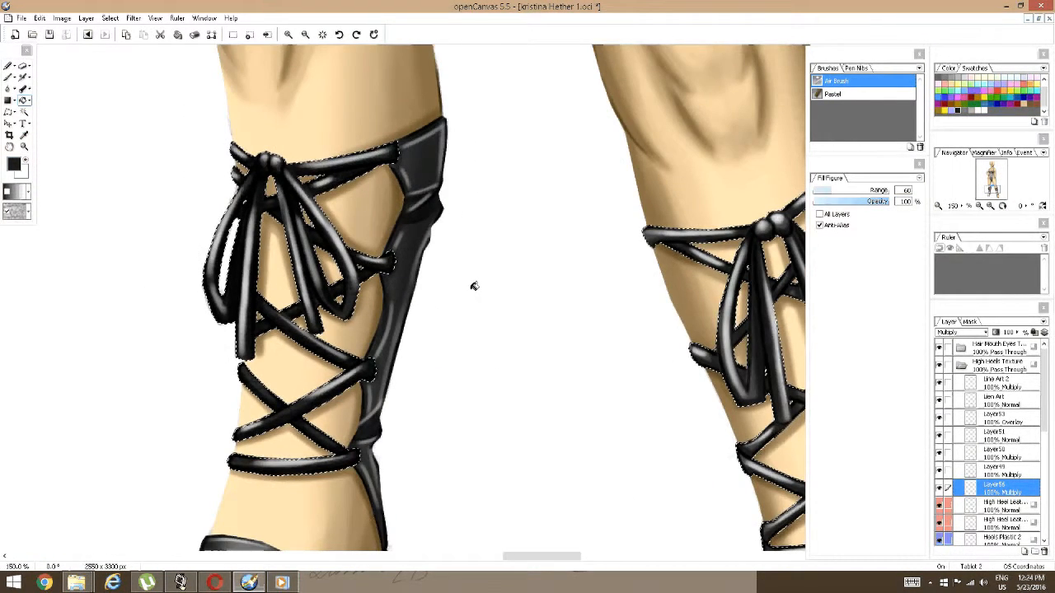
pyautogui.press('space')
pyautogui.moveTo(546, 355); pyautogui.dragTo(428, 334)
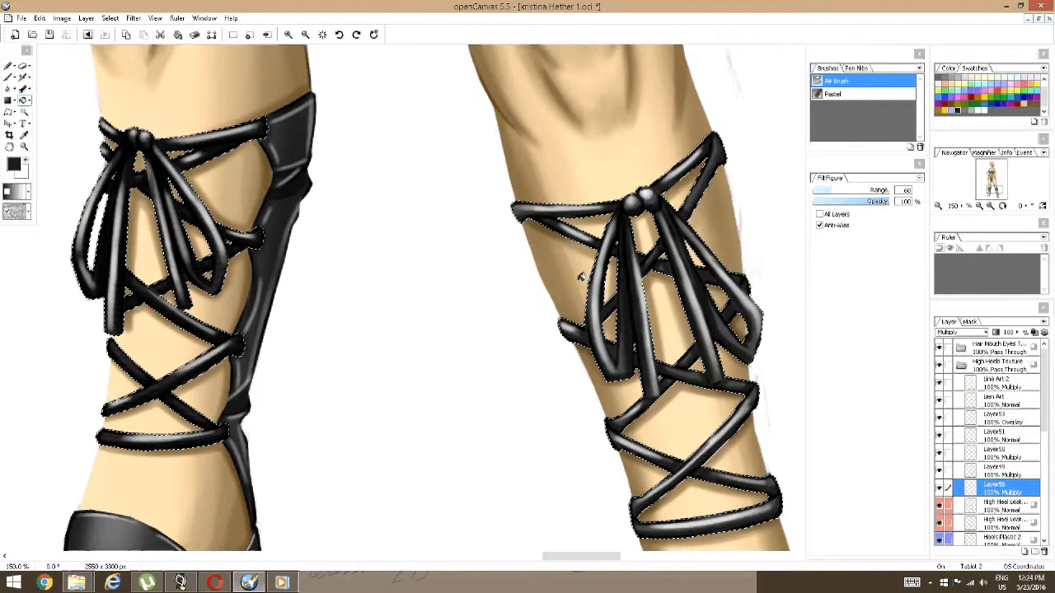
pyautogui.click(623, 272)
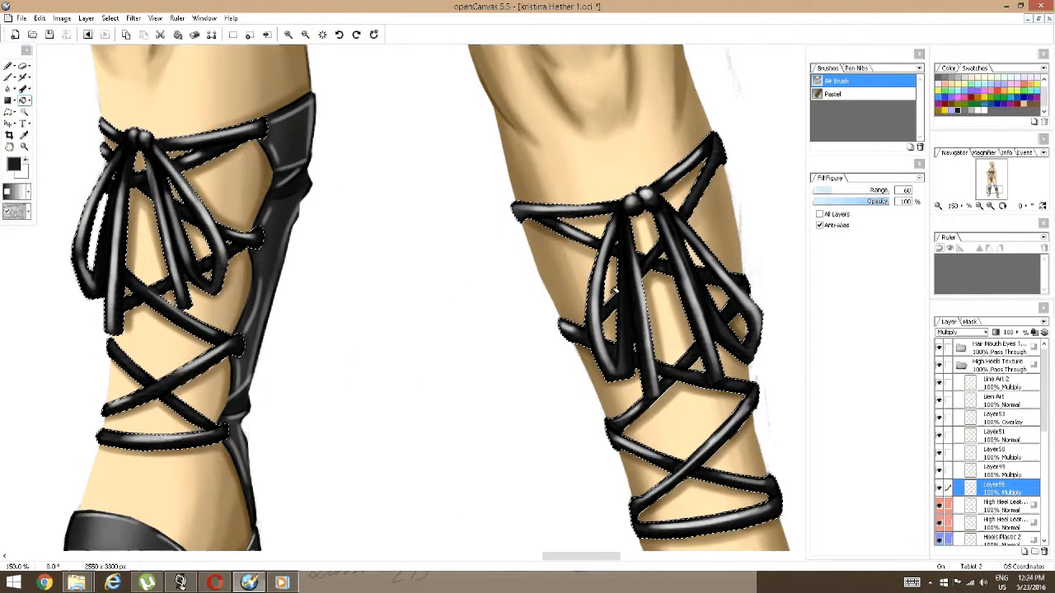
pyautogui.click(625, 281)
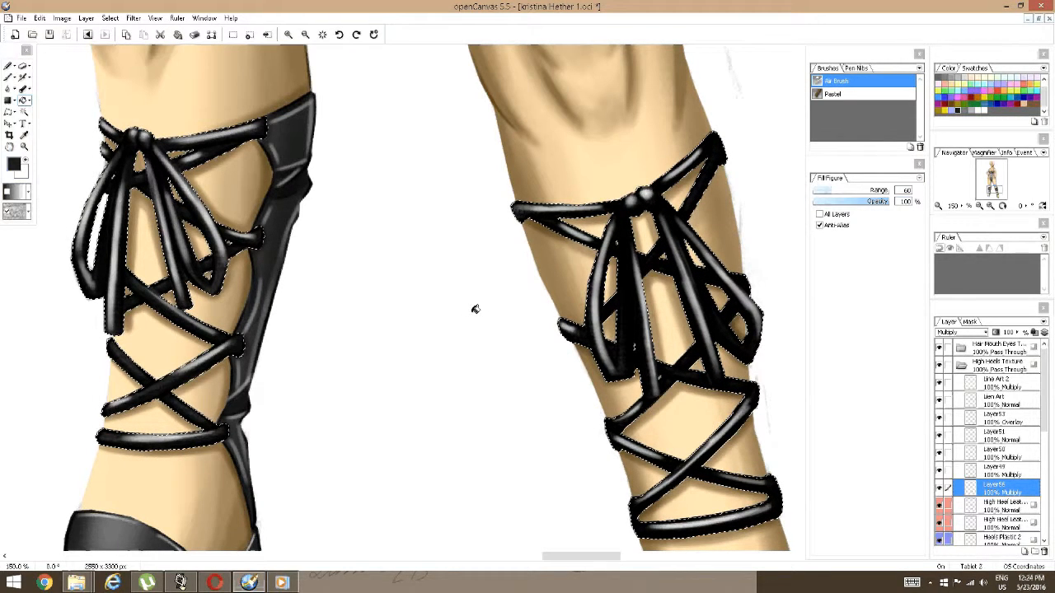
pyautogui.hotkey('ctrl', 'z')
# Move the lace texture layer above Line Art 2 in the High Heels Texture group and set its blending mode to Overlay.
pyautogui.press('space')
pyautogui.moveTo(446, 311); pyautogui.dragTo(496, 308)
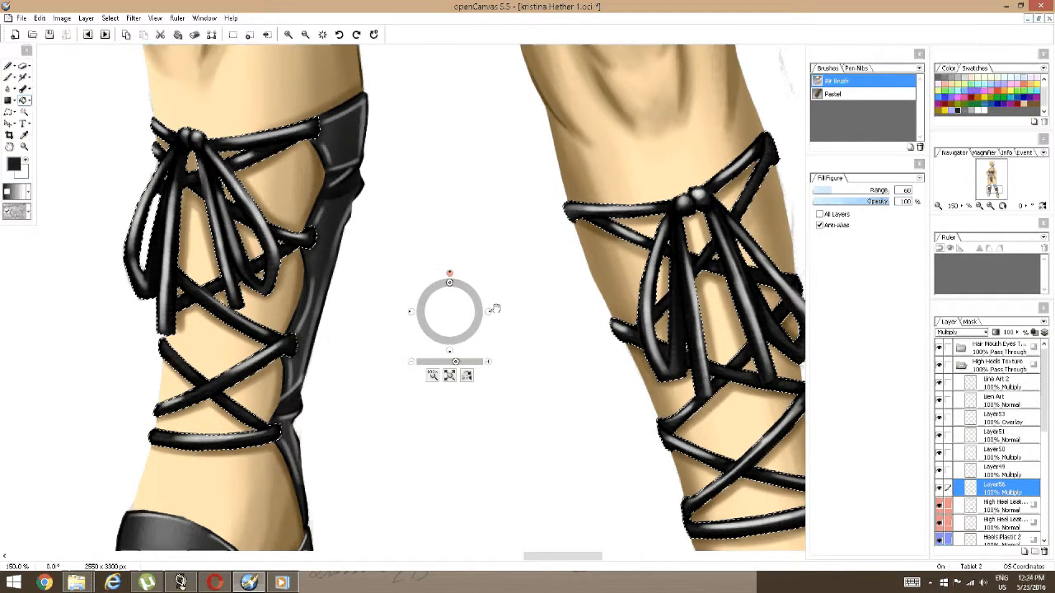
pyautogui.press('space')
pyautogui.moveTo(379, 328); pyautogui.dragTo(494, 332)
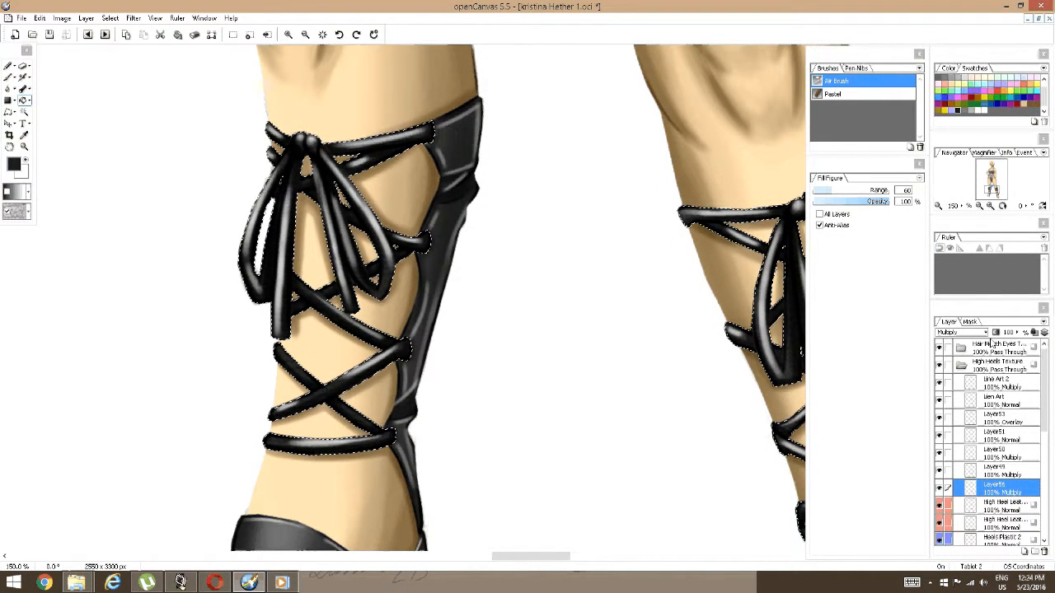
pyautogui.moveTo(999, 387); pyautogui.dragTo(998, 384)
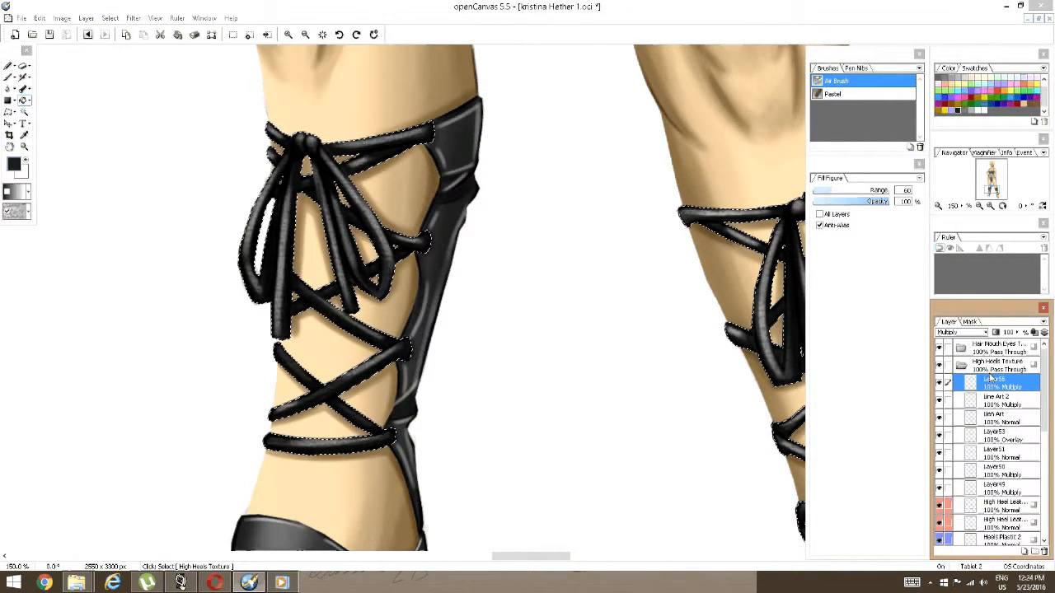
pyautogui.click(986, 332)
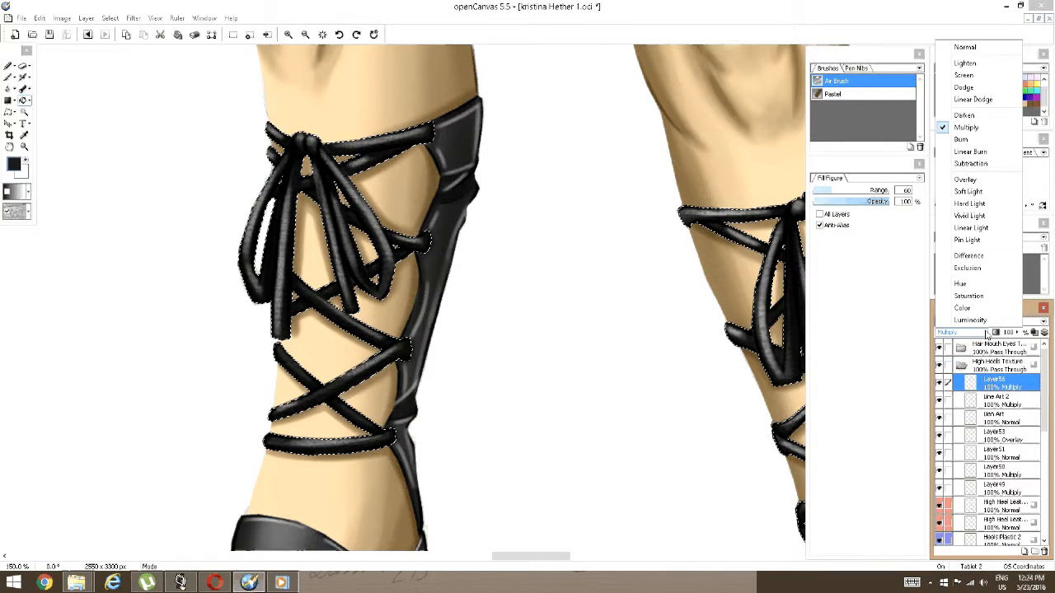
pyautogui.click(964, 179)
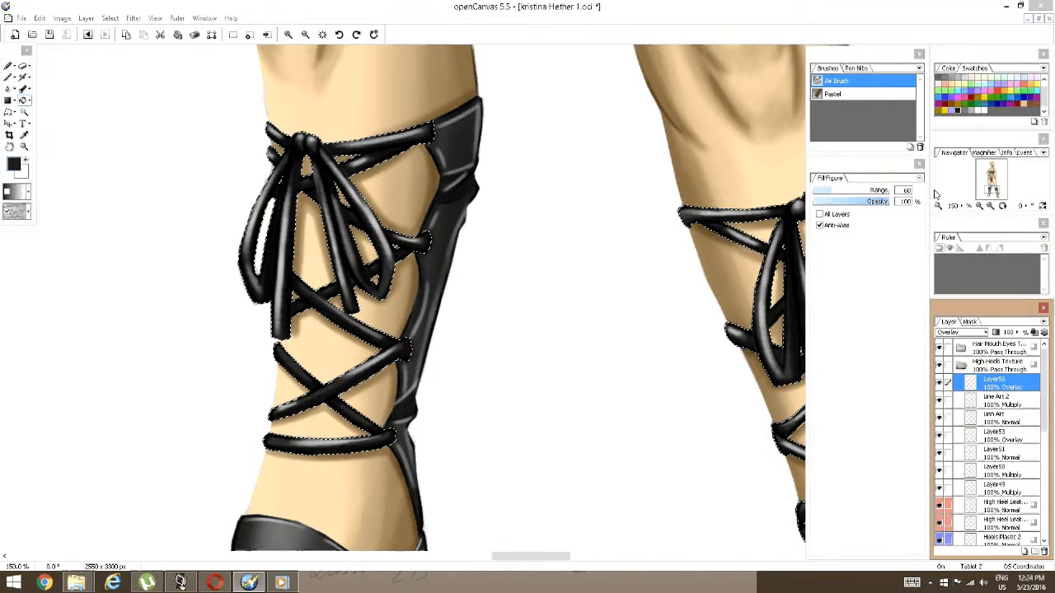
# Check the texture on both high heels' laces and clear the lace selection.
pyautogui.scroll(3, 441, 303)
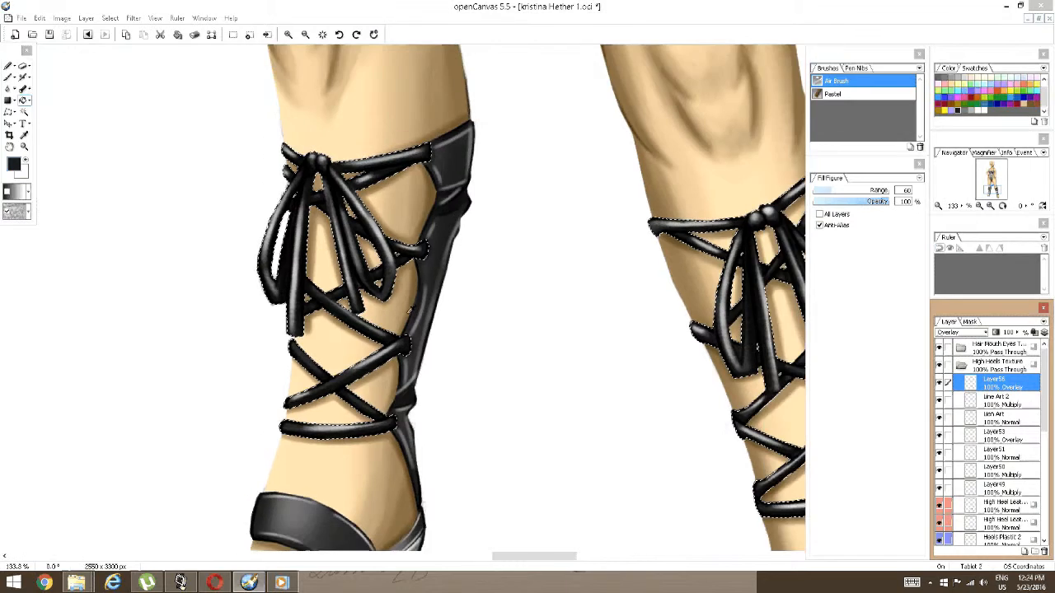
pyautogui.scroll(-3, 415, 312)
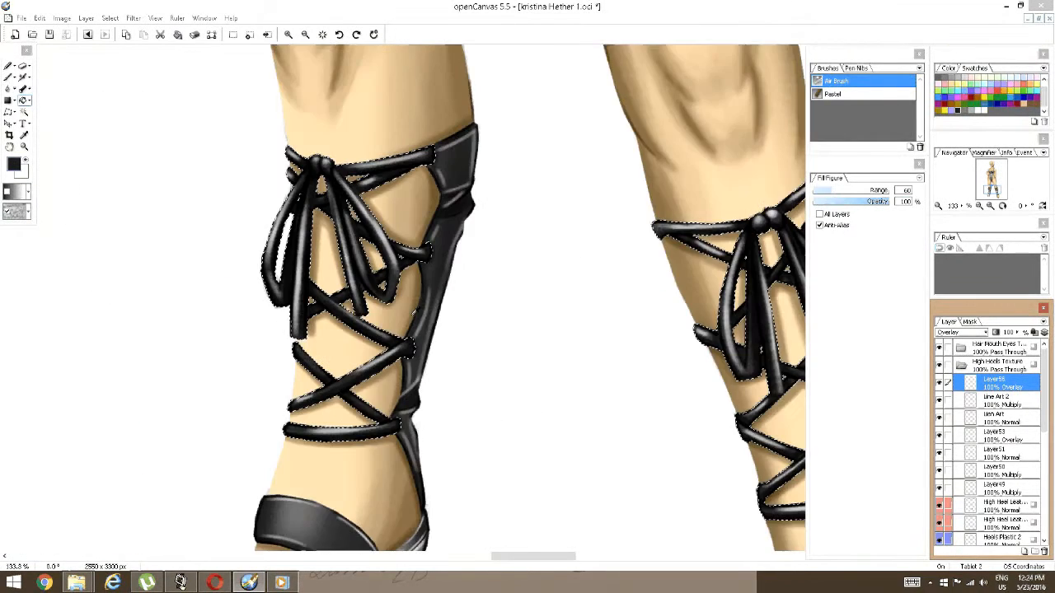
pyautogui.moveTo(466, 278); pyautogui.dragTo(250, 260)
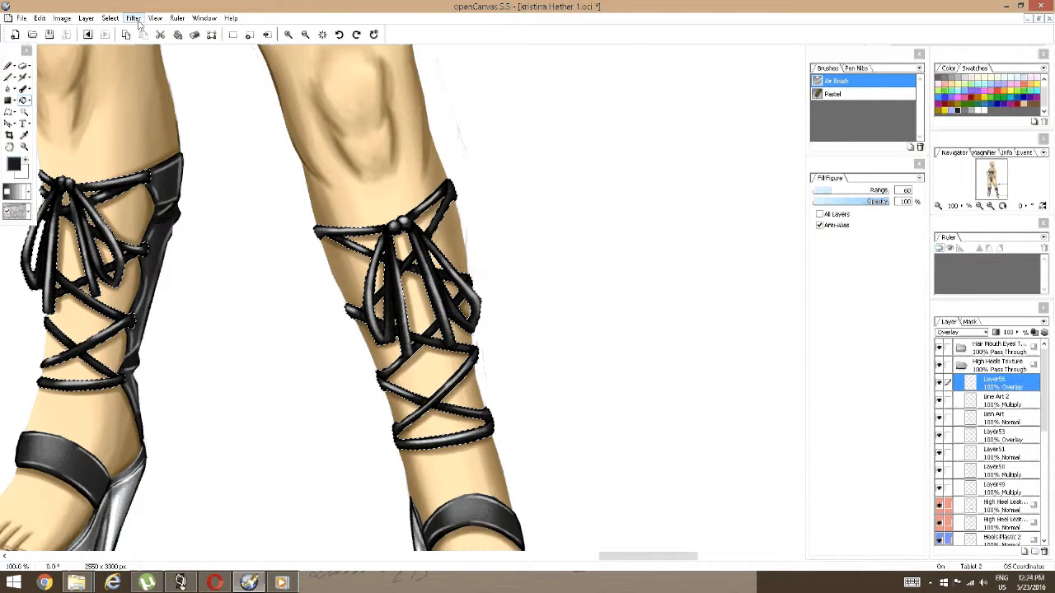
pyautogui.click(110, 18)
pyautogui.click(113, 42)
pyautogui.moveTo(94, 238); pyautogui.dragTo(201, 211)
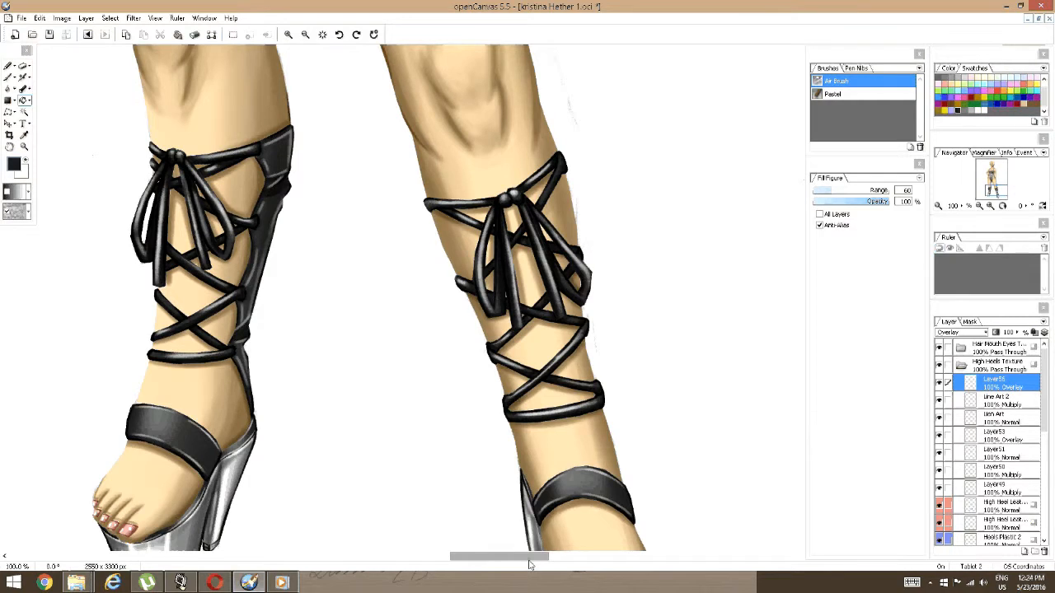
# Select the rear leather panel of the high heel on the figure's front-left leg using its Mask Leather layer with Magic Wand.
pyautogui.scroll(1, 1027, 498)
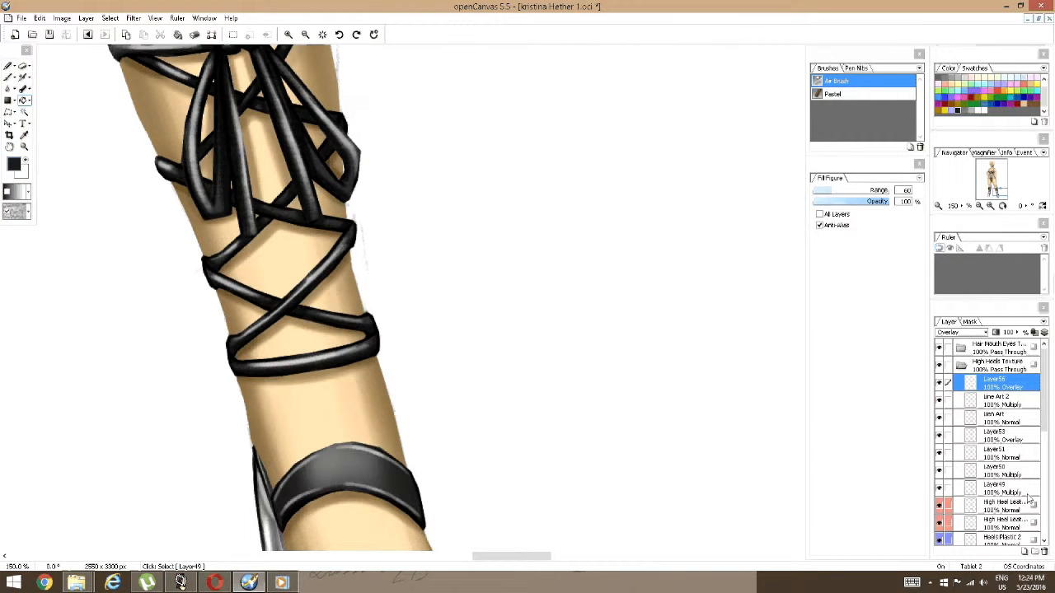
pyautogui.scroll(-2, 487, 349)
pyautogui.scroll(2, 404, 348)
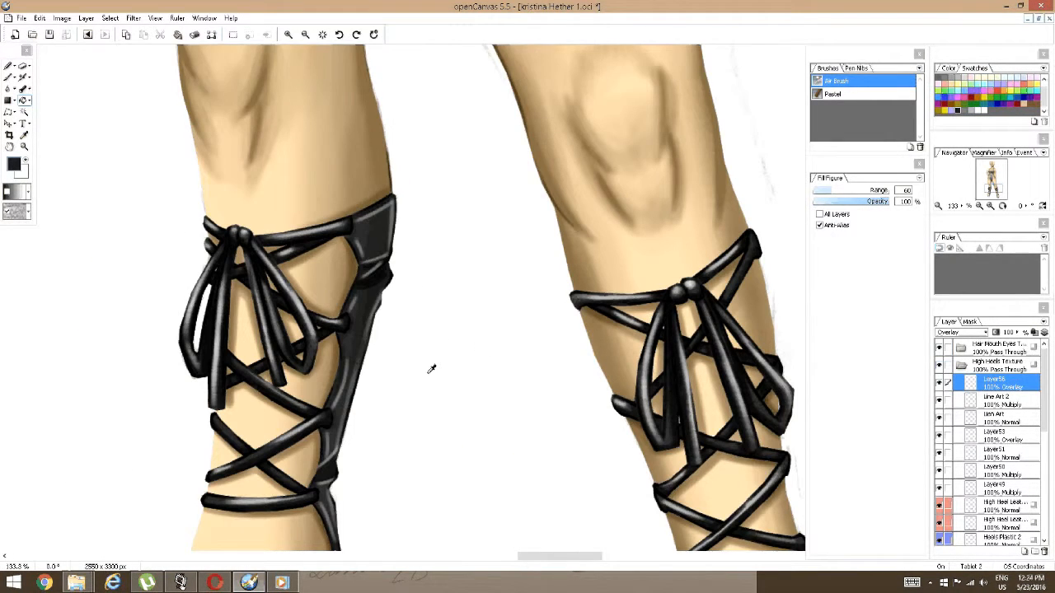
pyautogui.moveTo(415, 398); pyautogui.dragTo(450, 342)
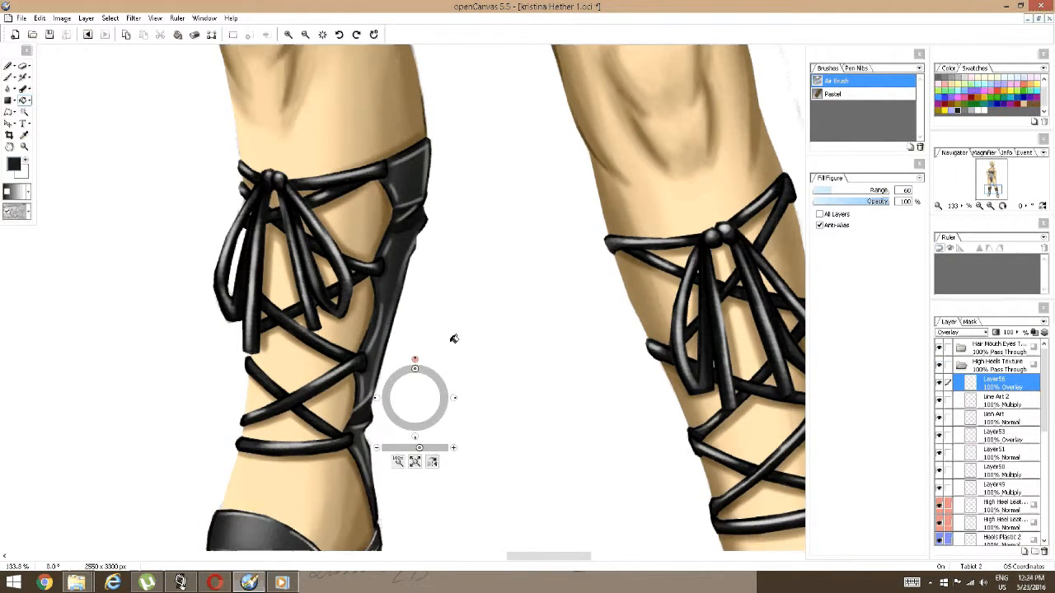
pyautogui.scroll(-1, 975, 453)
pyautogui.click(986, 444)
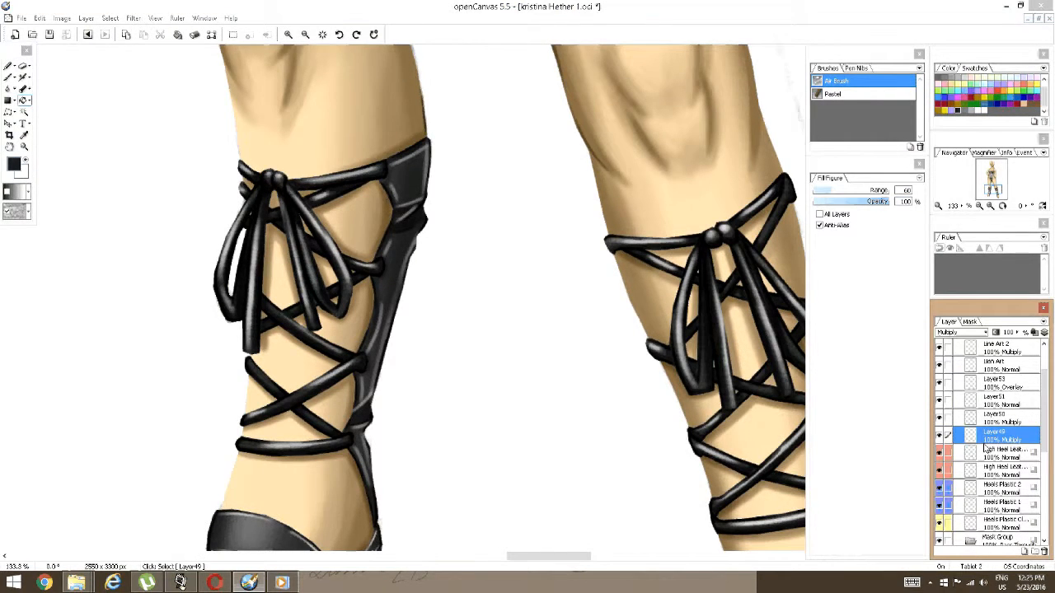
pyautogui.click(985, 453)
pyautogui.press('w')
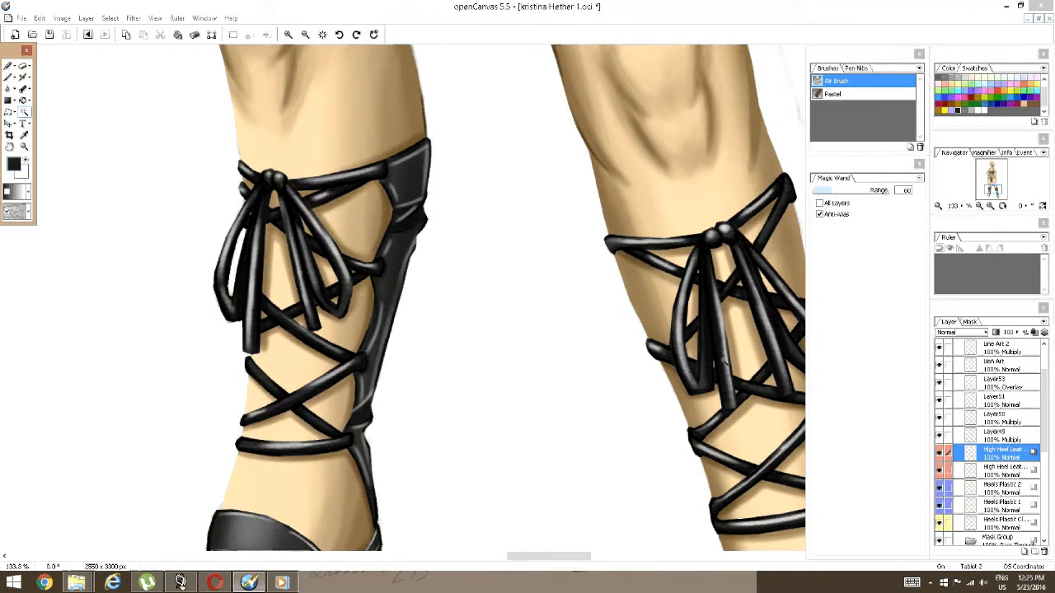
pyautogui.click(958, 471)
pyautogui.scroll(-2, 956, 472)
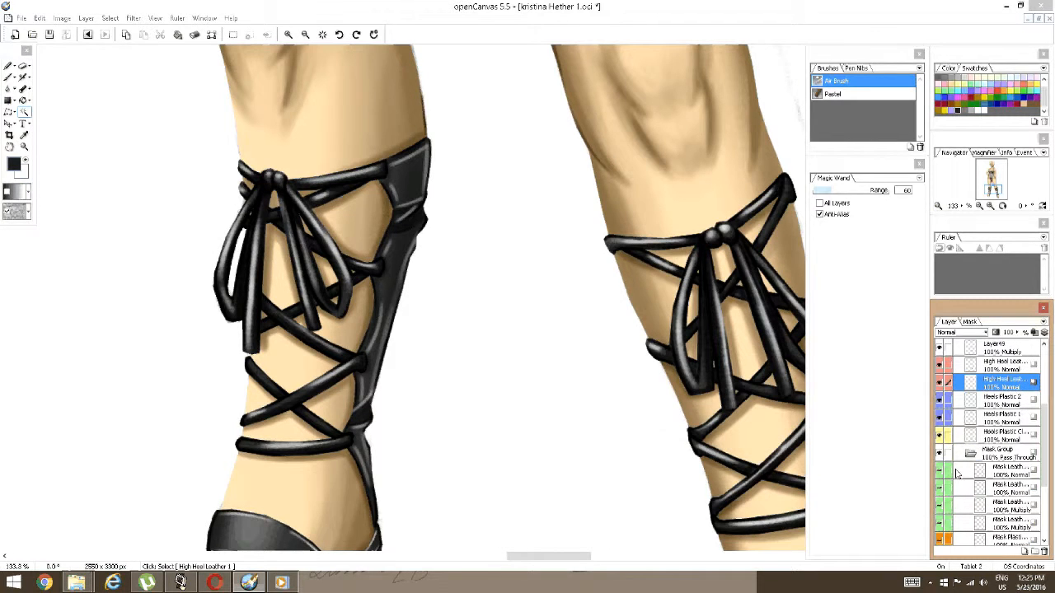
pyautogui.scroll(-1, 956, 472)
pyautogui.click(955, 471)
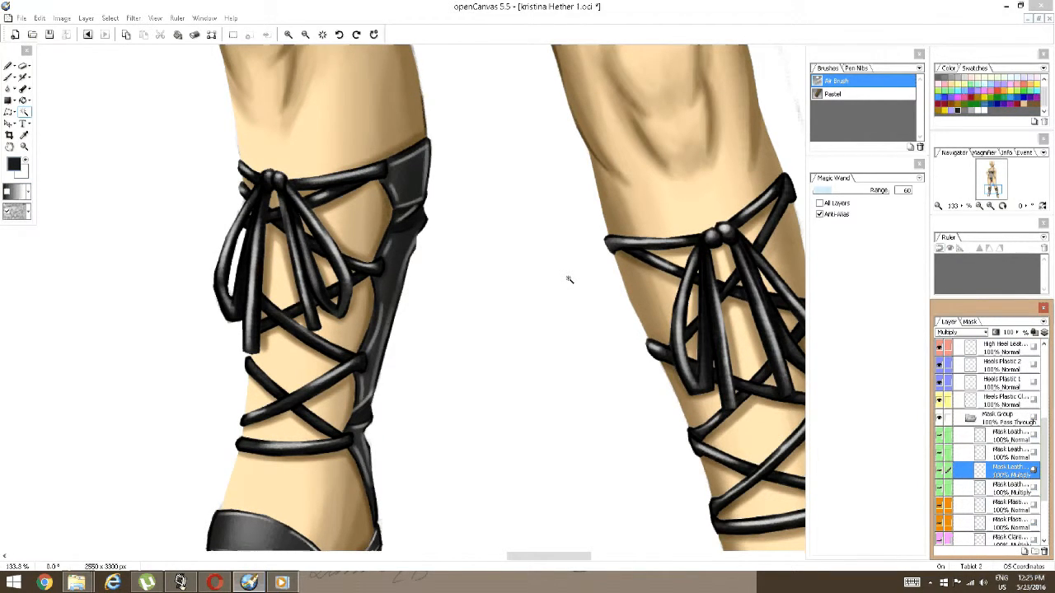
pyautogui.click(568, 280)
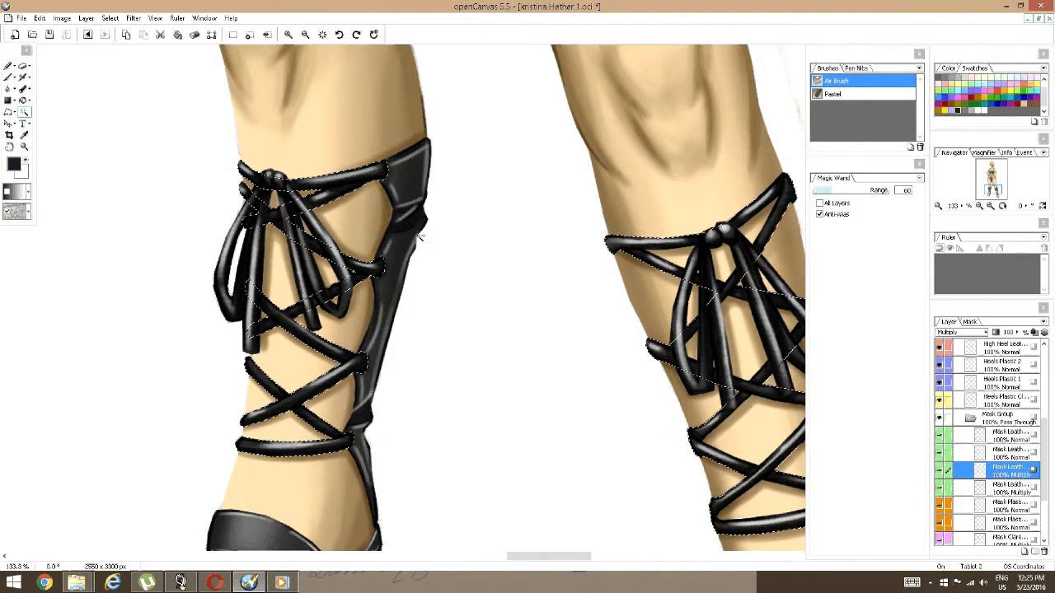
pyautogui.click(973, 487)
pyautogui.click(405, 175)
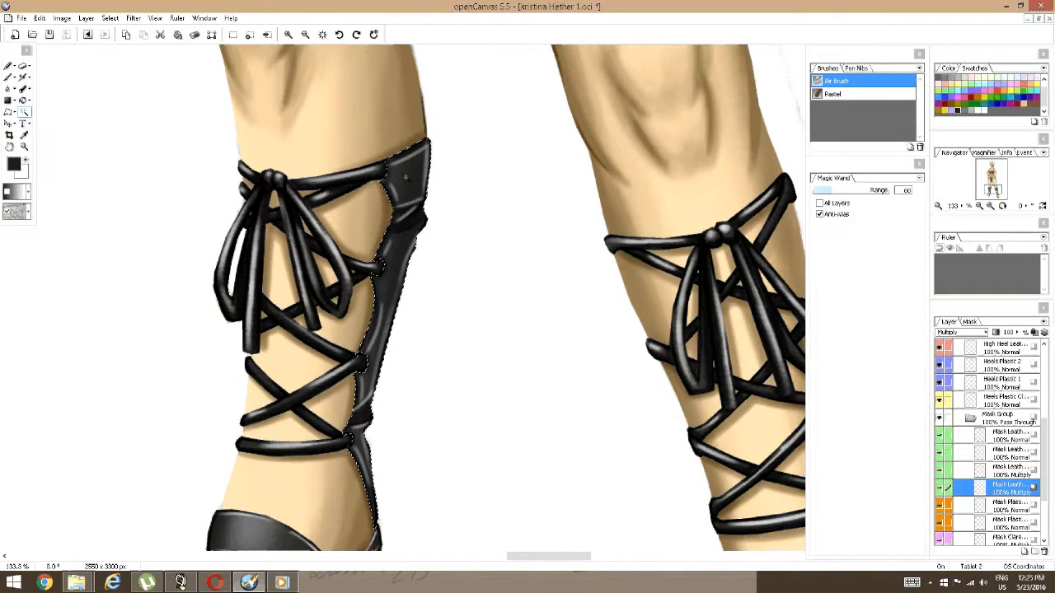
# Fill the selected rear leather panel with the Swade tone on Layer56 in the High Heels Texture group.
pyautogui.scroll(-1, 469, 223)
pyautogui.moveTo(469, 223); pyautogui.dragTo(480, 239)
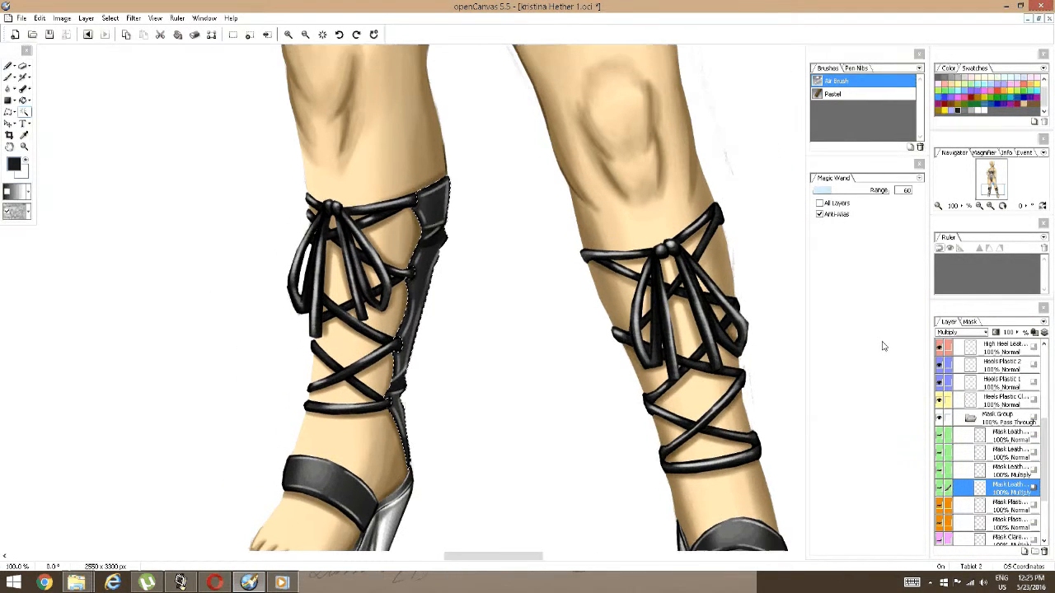
pyautogui.scroll(3, 1006, 411)
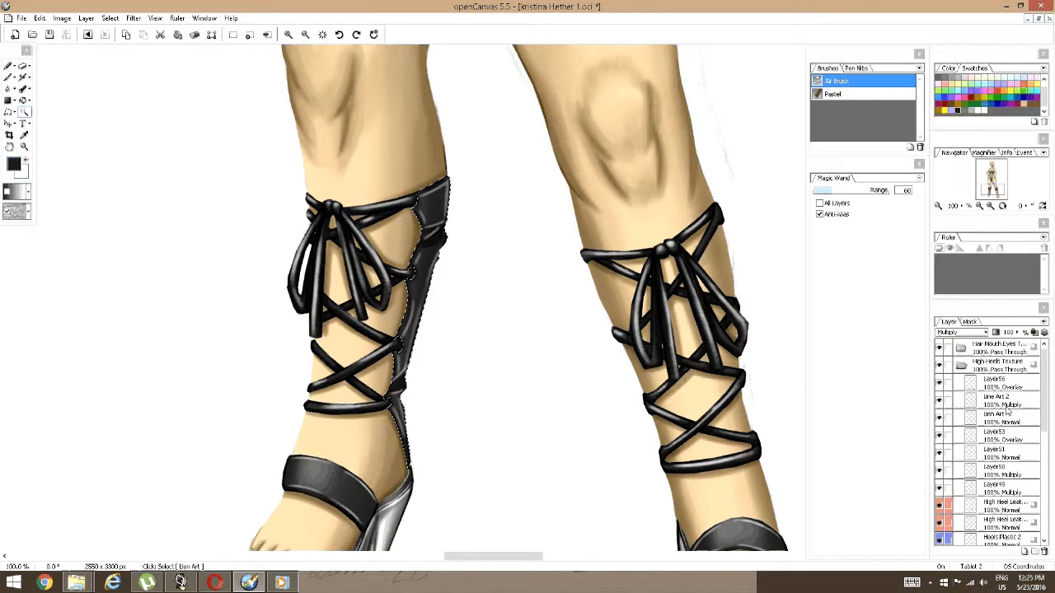
pyautogui.click(1001, 383)
pyautogui.click(25, 100)
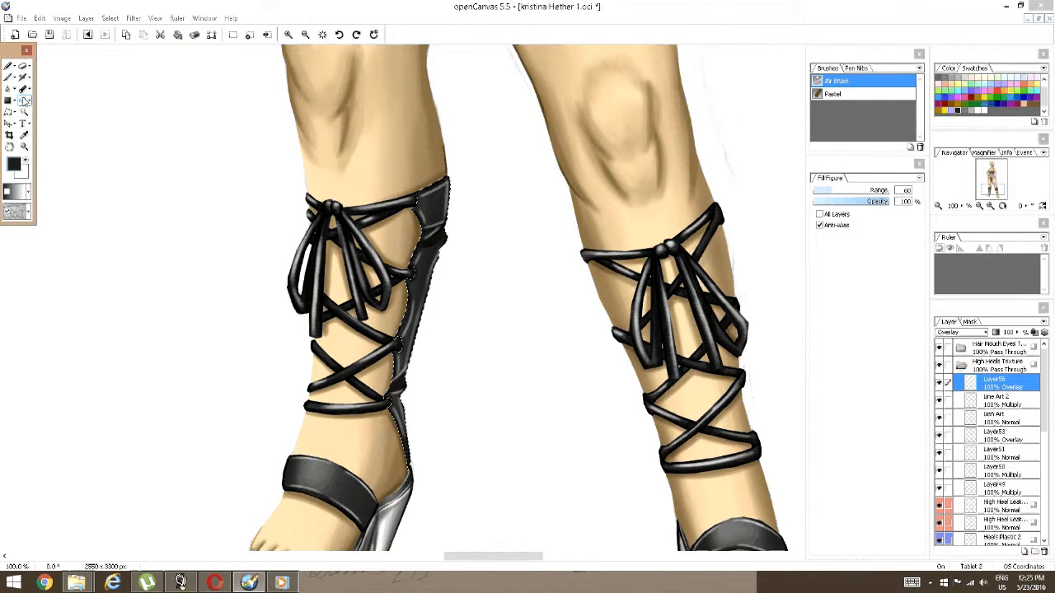
pyautogui.click(435, 205)
pyautogui.click(434, 205)
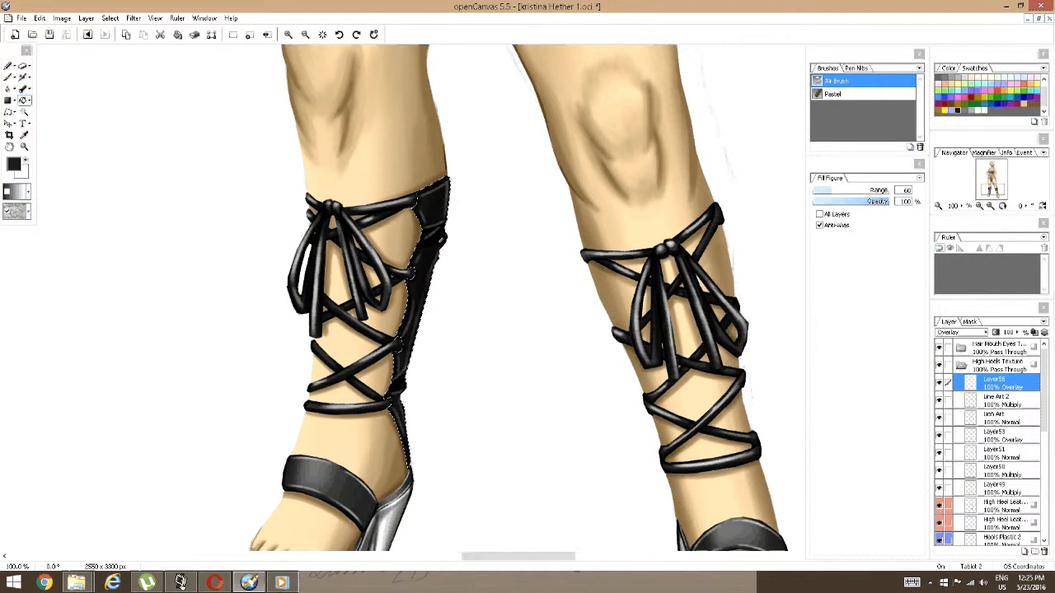
# Undo the surplus last fill on the rear leather panel and clear the selection.
pyautogui.scroll(3, 440, 239)
pyautogui.press('space')
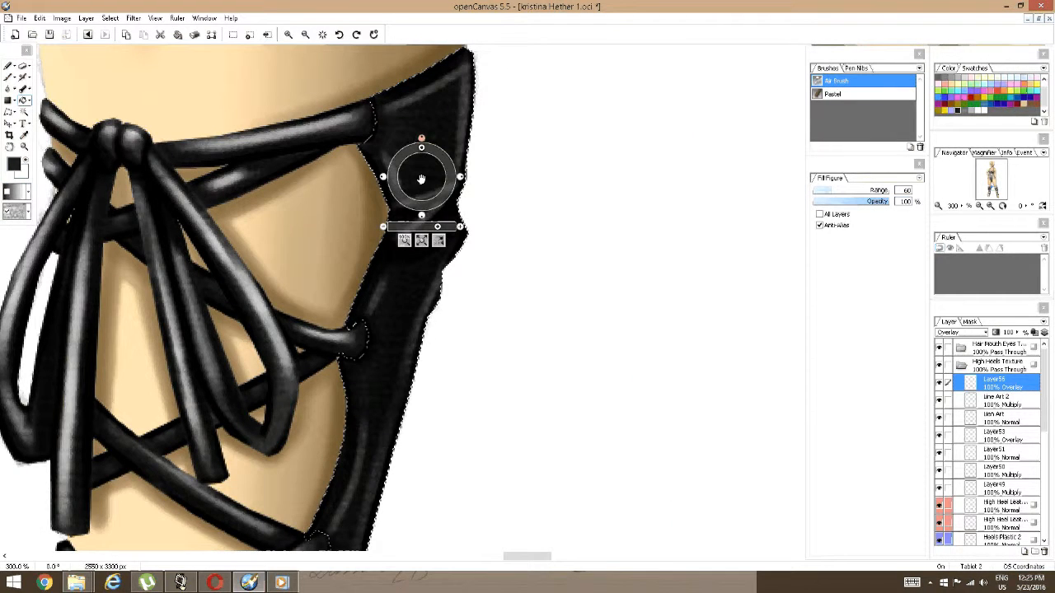
pyautogui.scroll(-2, 421, 179)
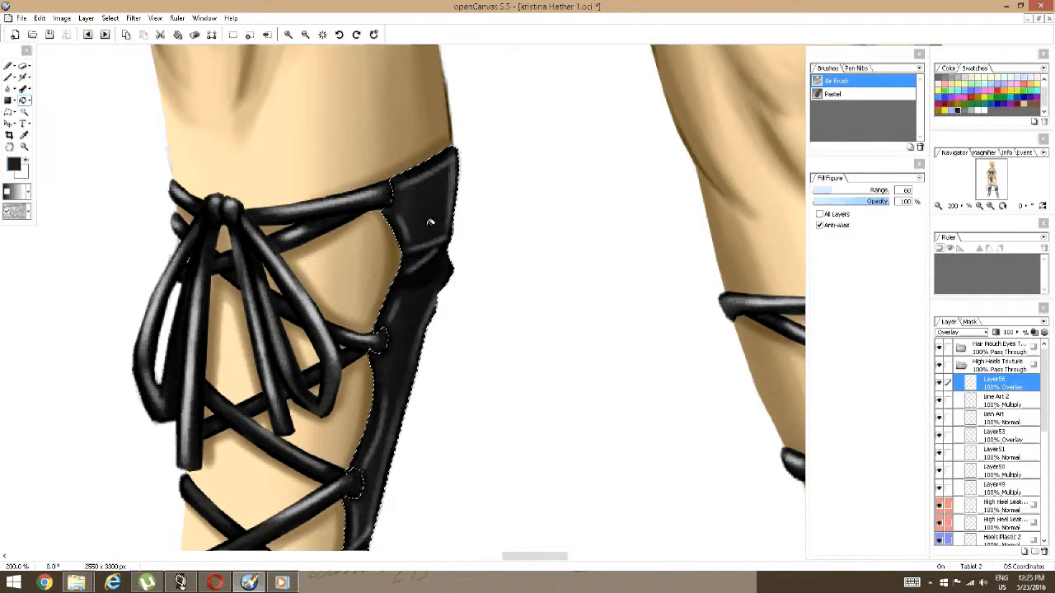
pyautogui.scroll(-3, 429, 222)
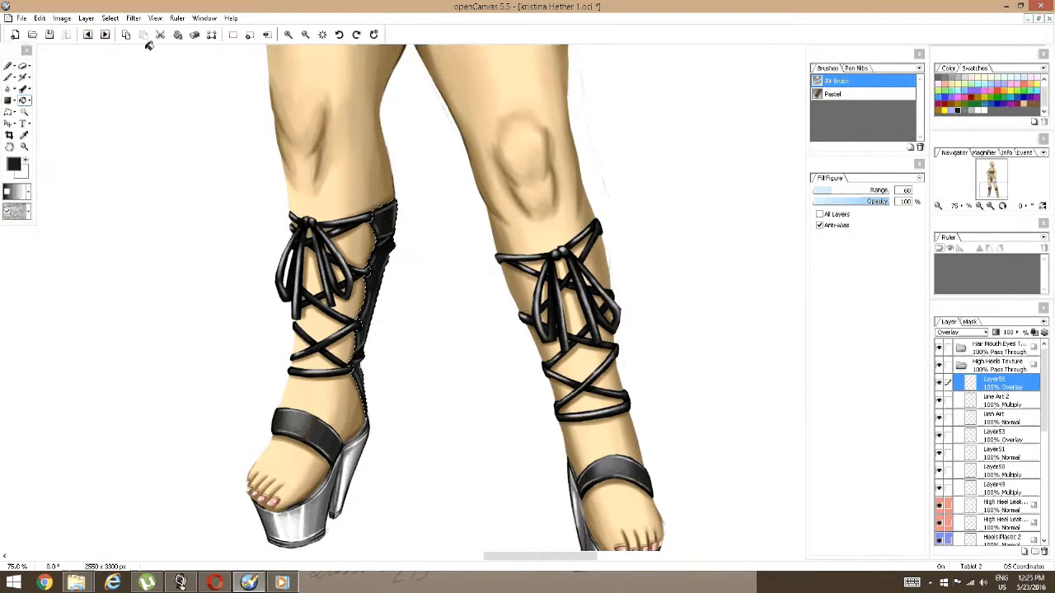
pyautogui.click(110, 18)
pyautogui.click(112, 43)
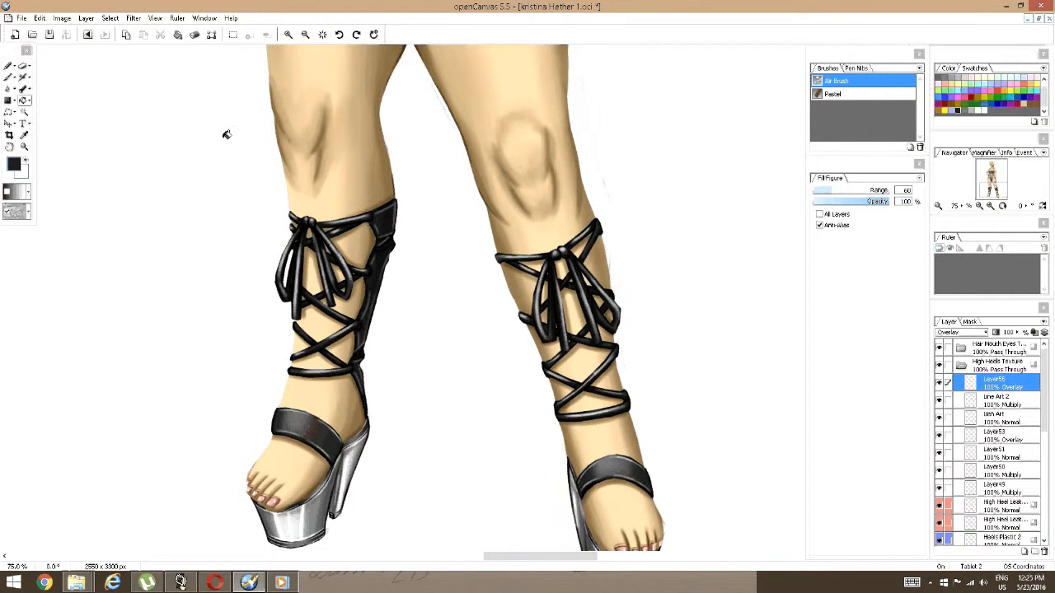
# Examine the textures on the high heels and bikini up close and across the whole figure.
pyautogui.scroll(-3, 474, 265)
pyautogui.scroll(2, 473, 265)
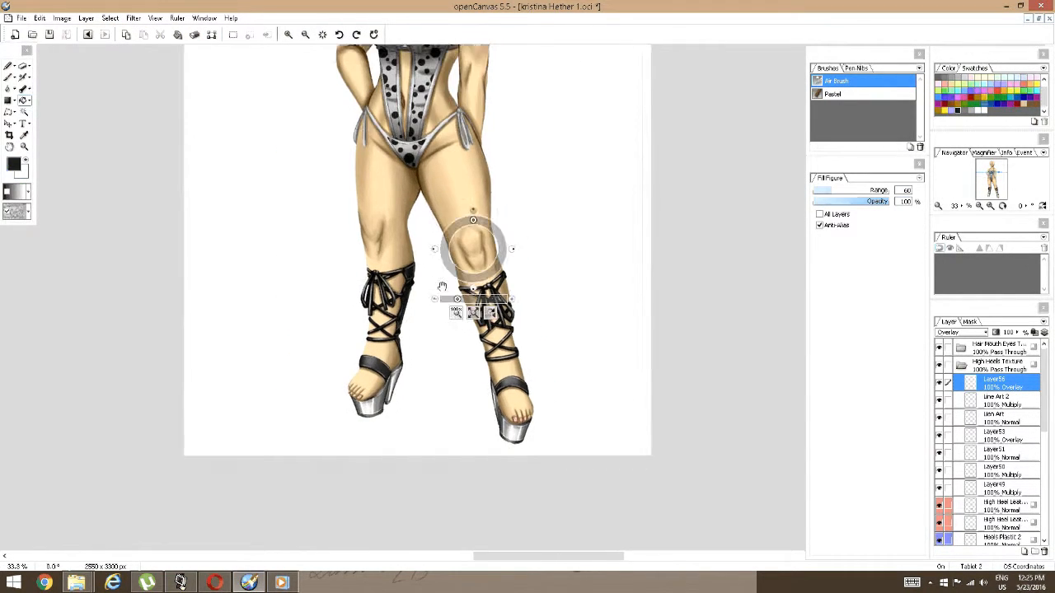
pyautogui.scroll(1, 446, 281)
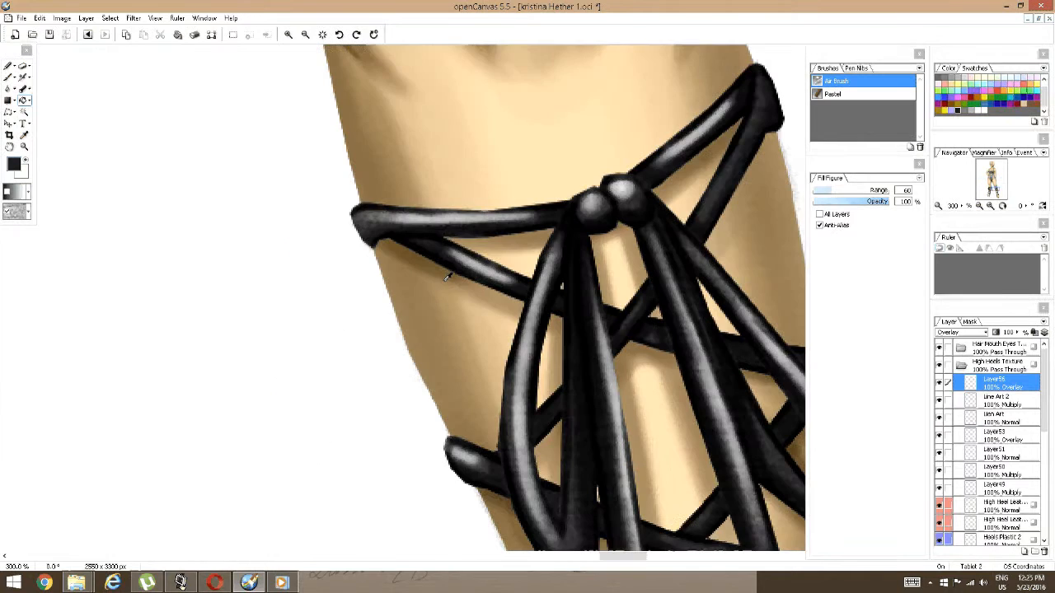
pyautogui.scroll(-3, 450, 272)
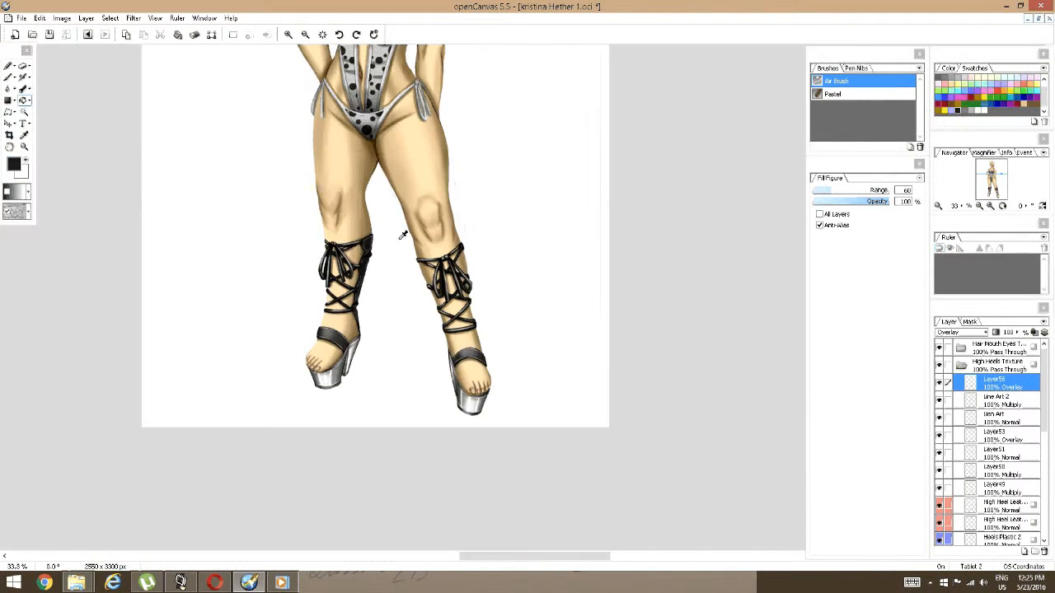
pyautogui.scroll(-1, 402, 236)
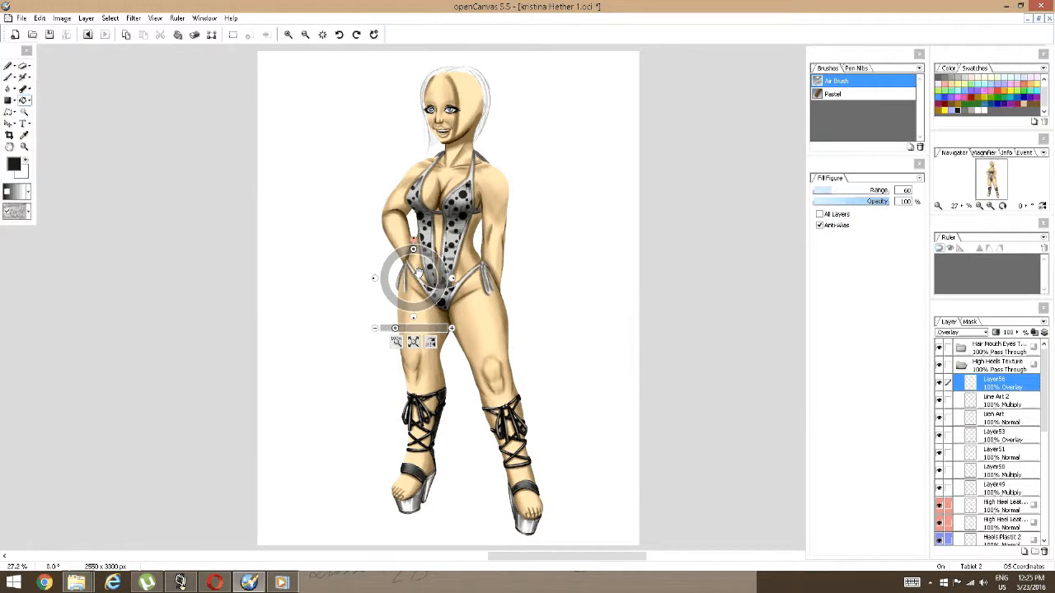
pyautogui.scroll(5, 417, 315)
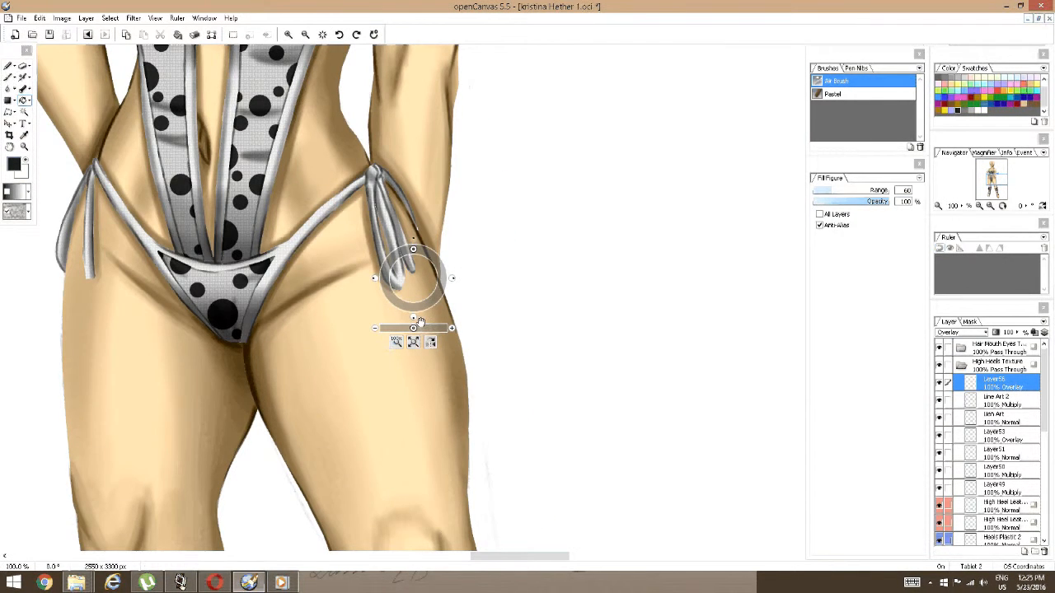
pyautogui.scroll(-5, 414, 326)
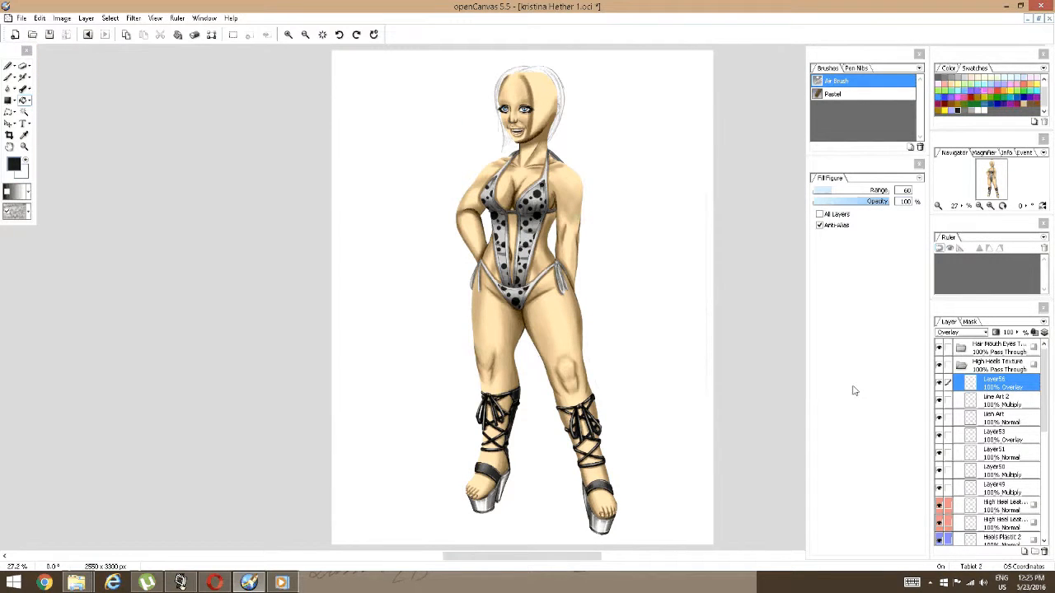
# Collapse the Mask Group folder inside the High Heels Texture group.
pyautogui.scroll(-2, 1004, 470)
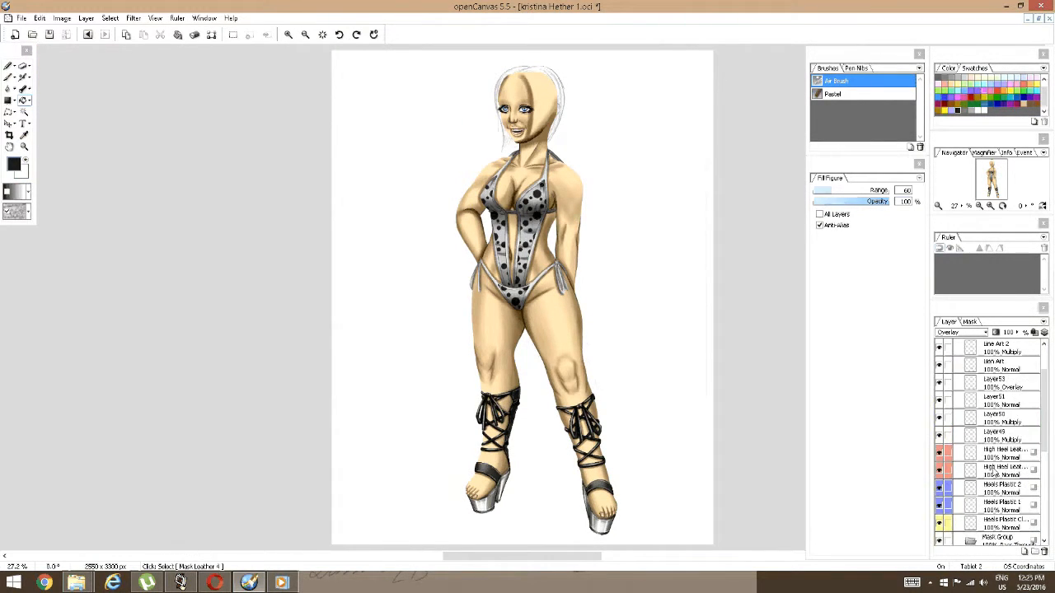
pyautogui.scroll(1, 998, 470)
pyautogui.scroll(-2, 994, 470)
pyautogui.scroll(-5, 994, 470)
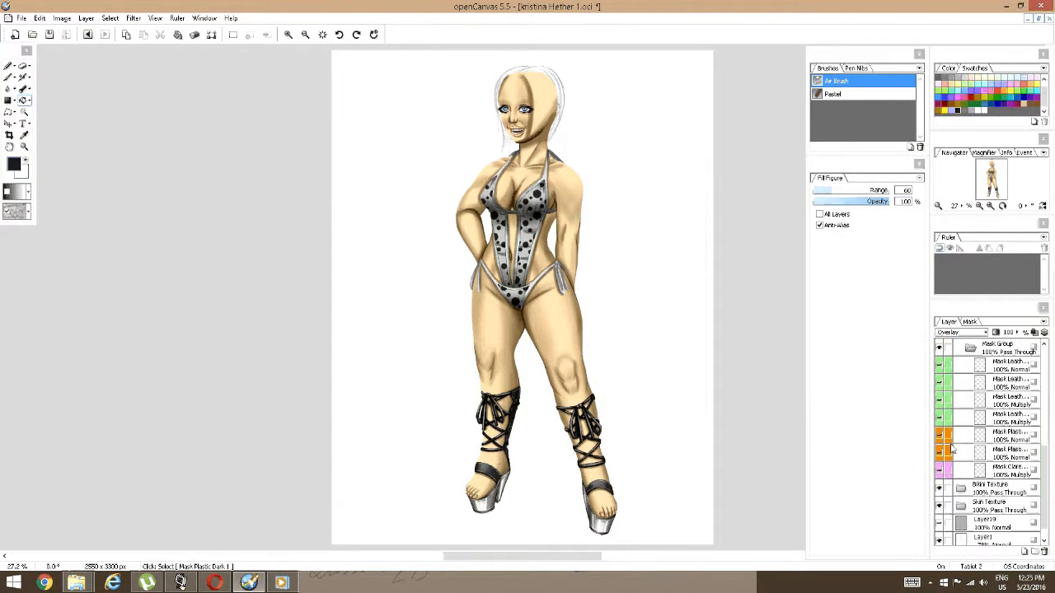
pyautogui.click(970, 349)
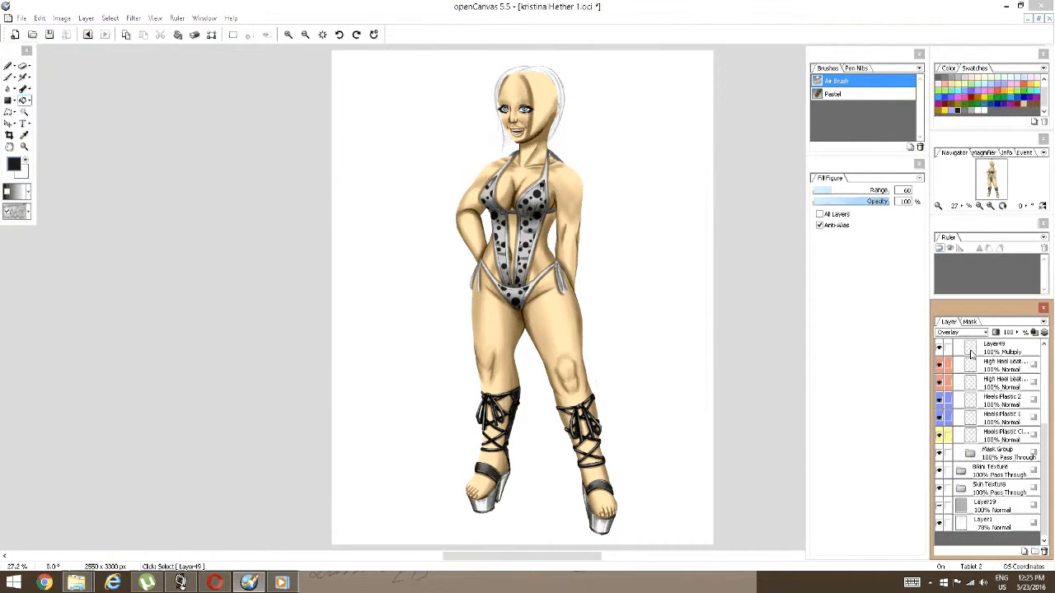
pyautogui.click(969, 454)
pyautogui.click(969, 454)
# Expand the Bikini Texture group to review its layers and collapse it again.
pyautogui.click(962, 472)
pyautogui.click(962, 471)
pyautogui.click(963, 472)
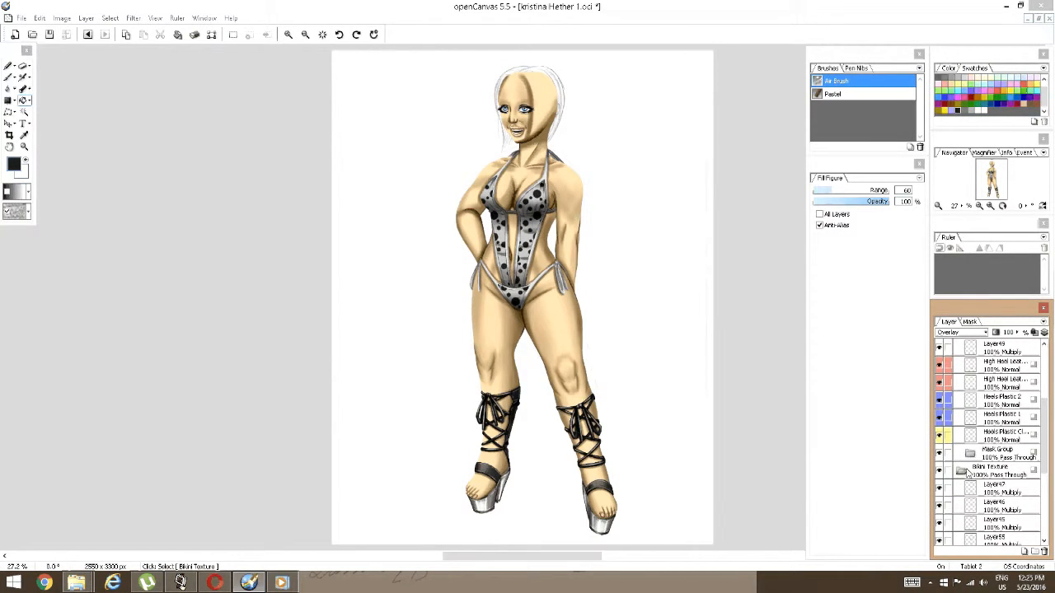
pyautogui.scroll(-2, 976, 471)
pyautogui.scroll(-1, 981, 472)
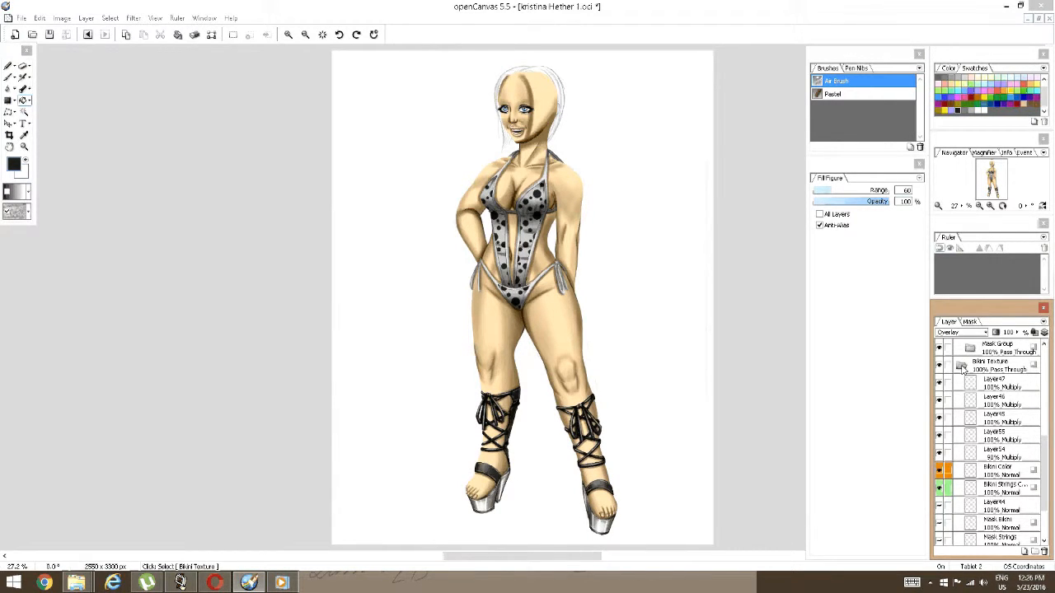
pyautogui.scroll(-2, 958, 425)
pyautogui.scroll(3, 959, 425)
pyautogui.click(961, 401)
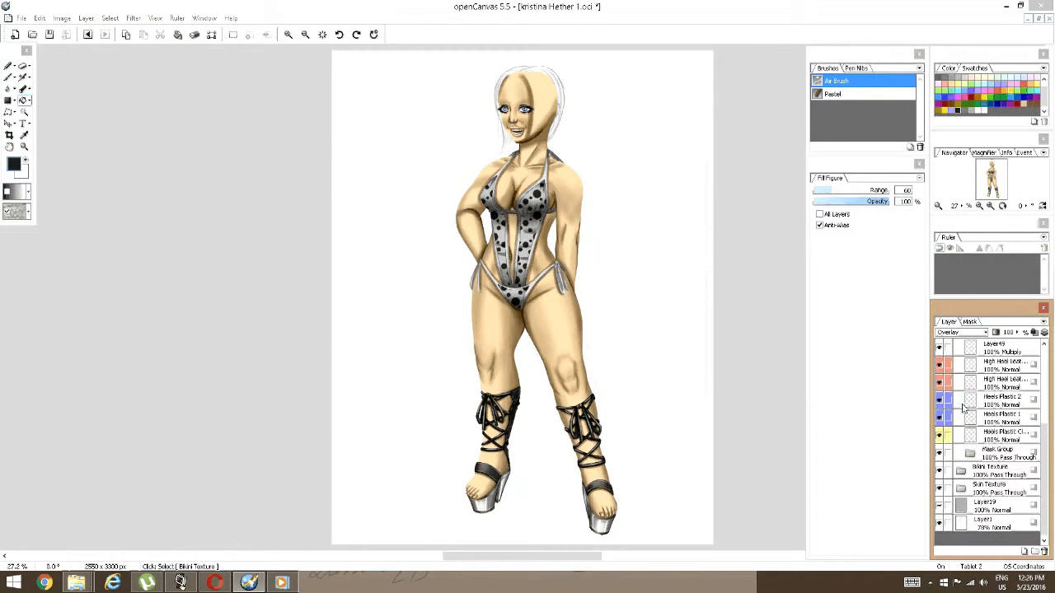
# Expand the Skin Texture and Hair Mouth Eyes groups and review the layers they contain.
pyautogui.click(965, 489)
pyautogui.scroll(-2, 968, 492)
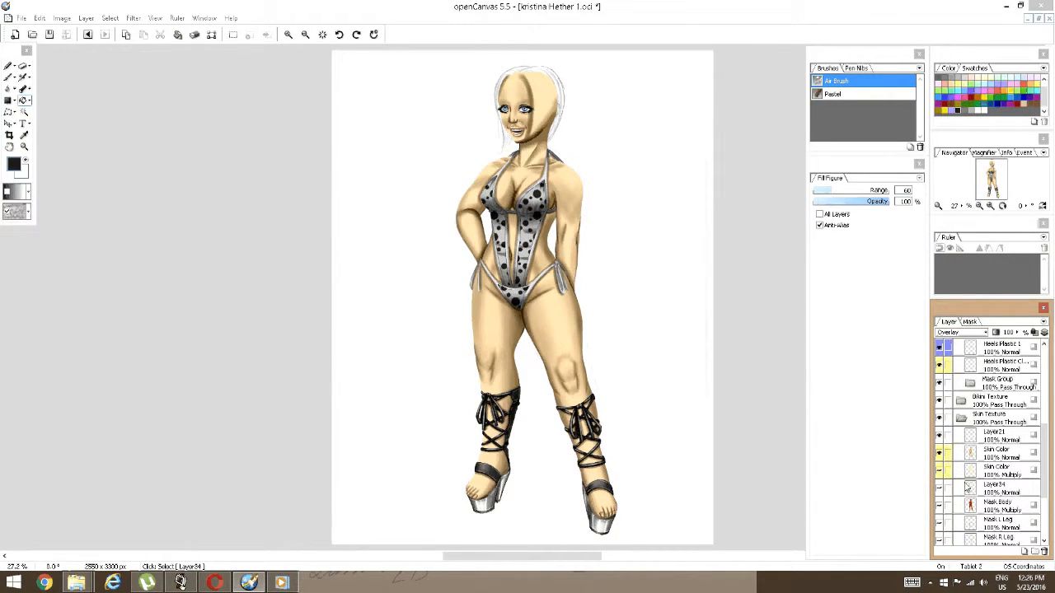
pyautogui.scroll(-1, 971, 463)
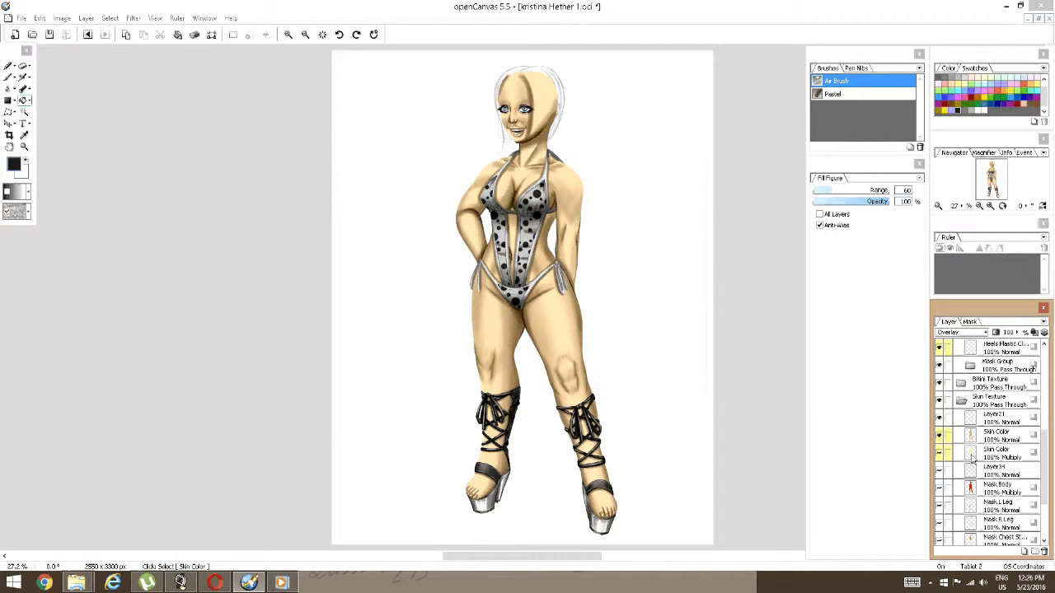
pyautogui.scroll(1, 972, 459)
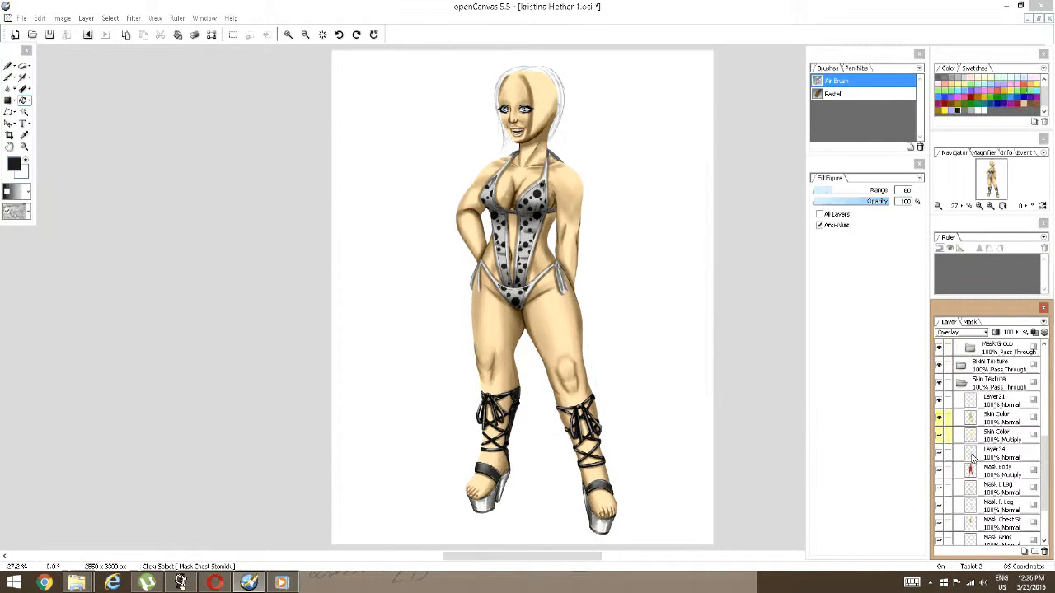
pyautogui.scroll(4, 972, 442)
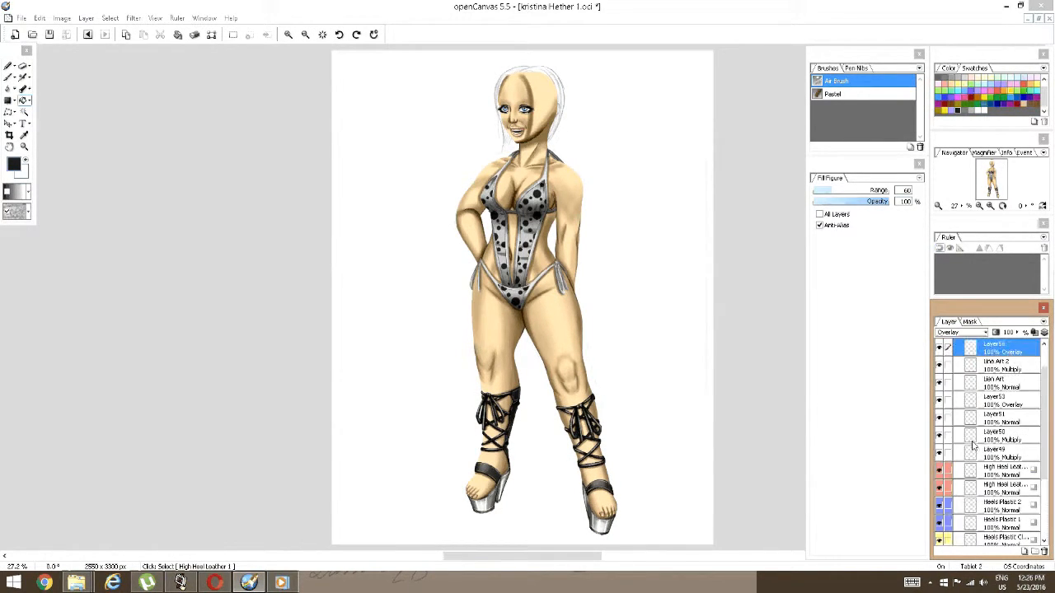
pyautogui.click(964, 349)
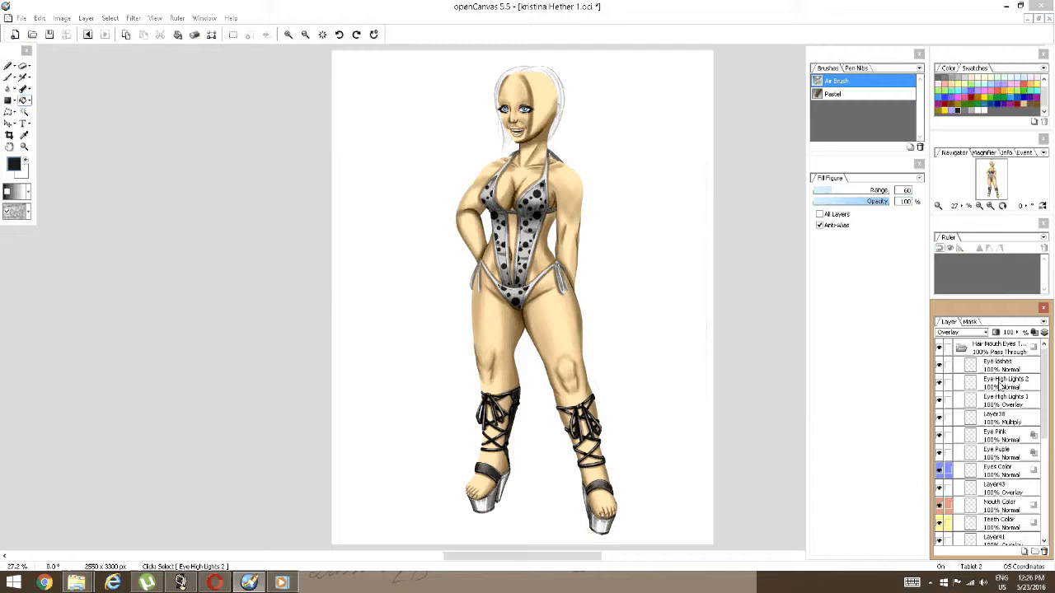
pyautogui.scroll(-1, 1001, 404)
pyautogui.scroll(-1, 1005, 414)
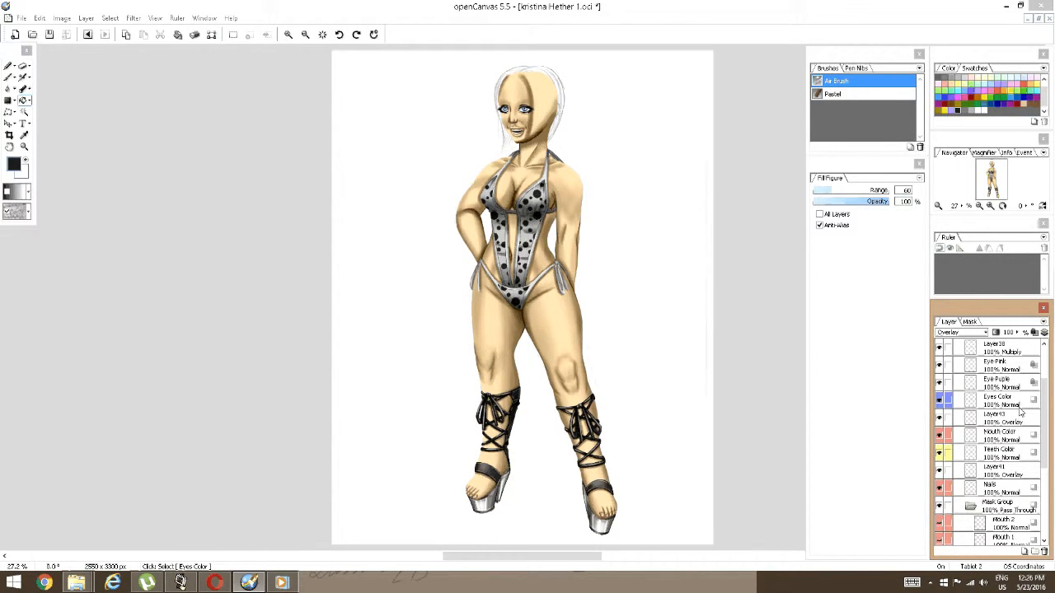
# Create a layer set above the Eye lashes layer in the Hair Mouth Eyes Texture group and name it Hair Color.
pyautogui.scroll(2, 1020, 418)
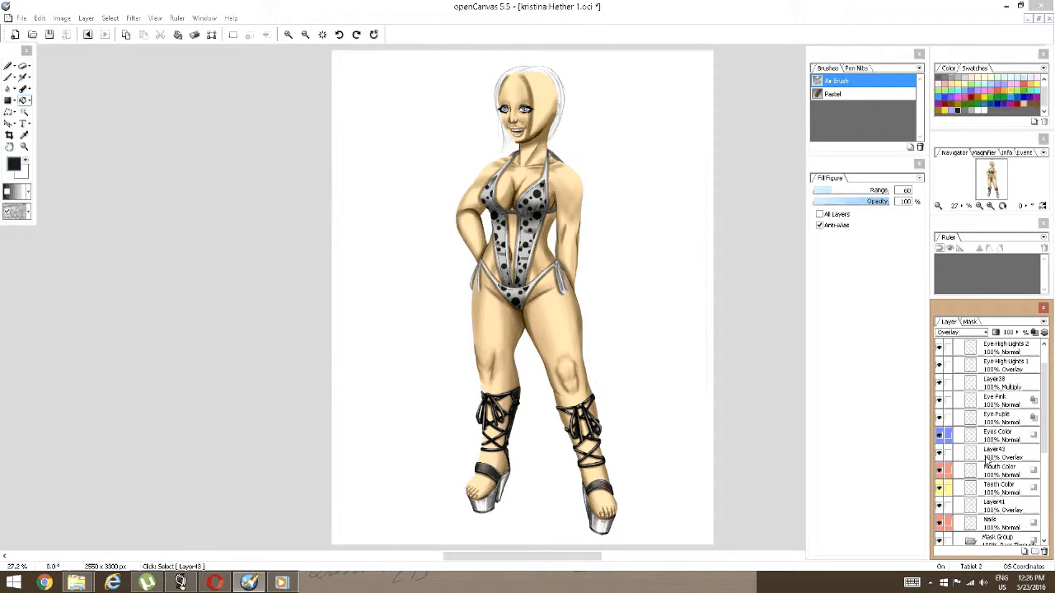
pyautogui.click(1001, 366)
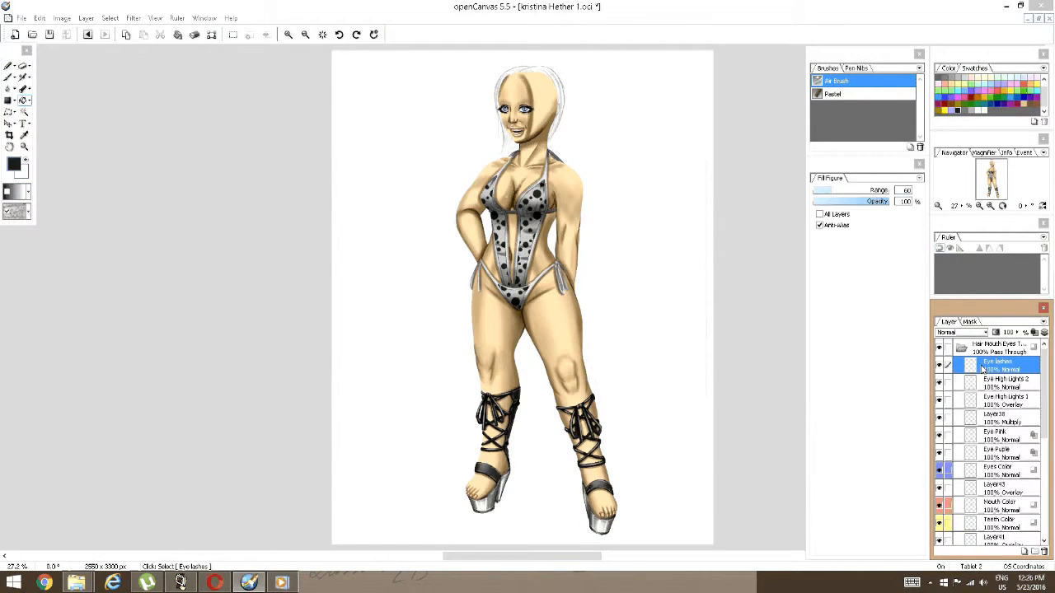
pyautogui.click(1034, 553)
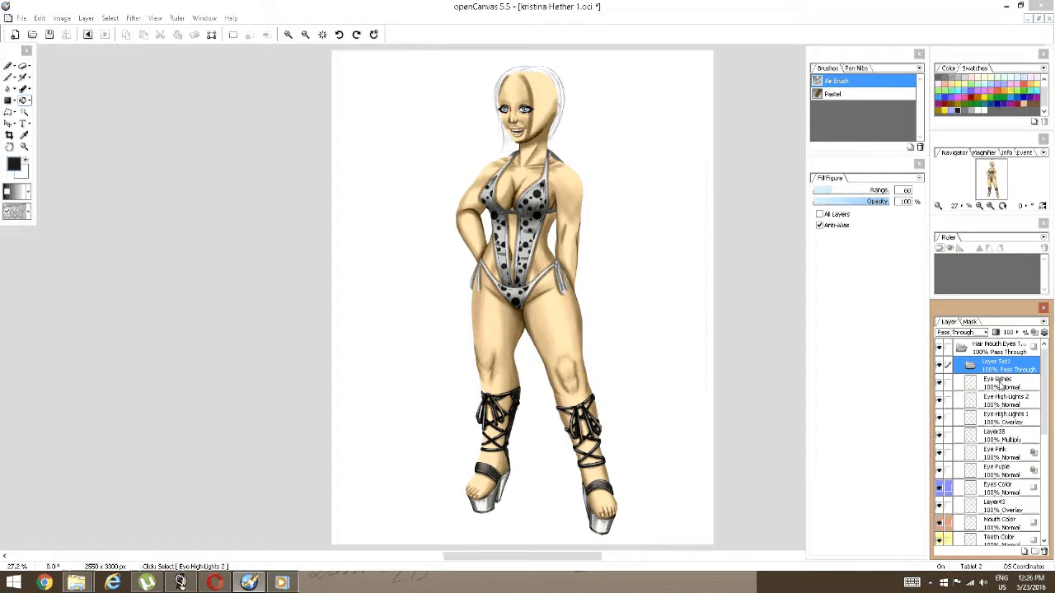
pyautogui.doubleClick(1001, 369)
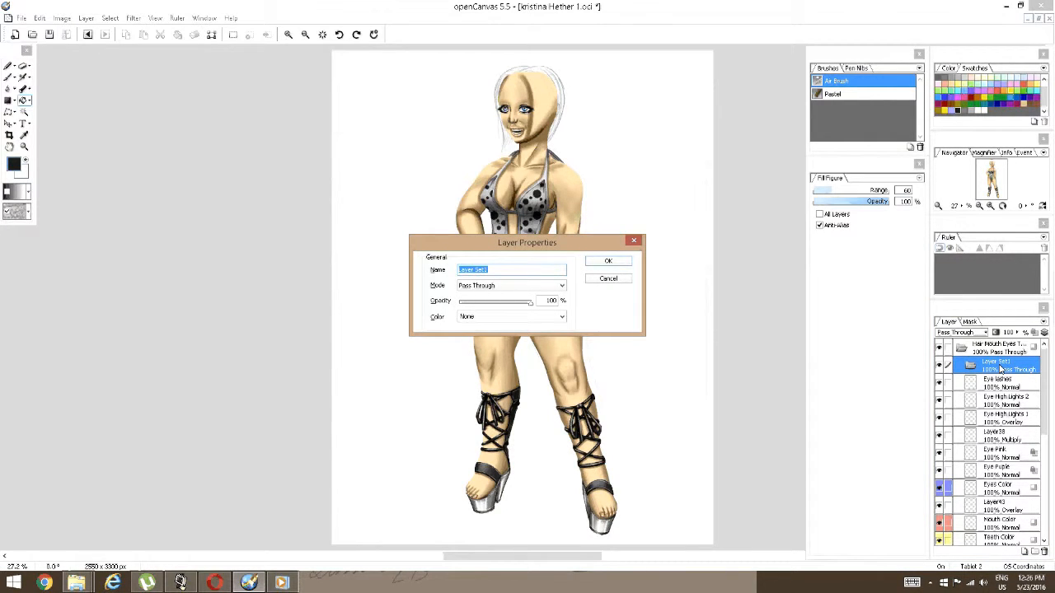
pyautogui.write('Hair')
pyautogui.write('Color')
pyautogui.press('Return')
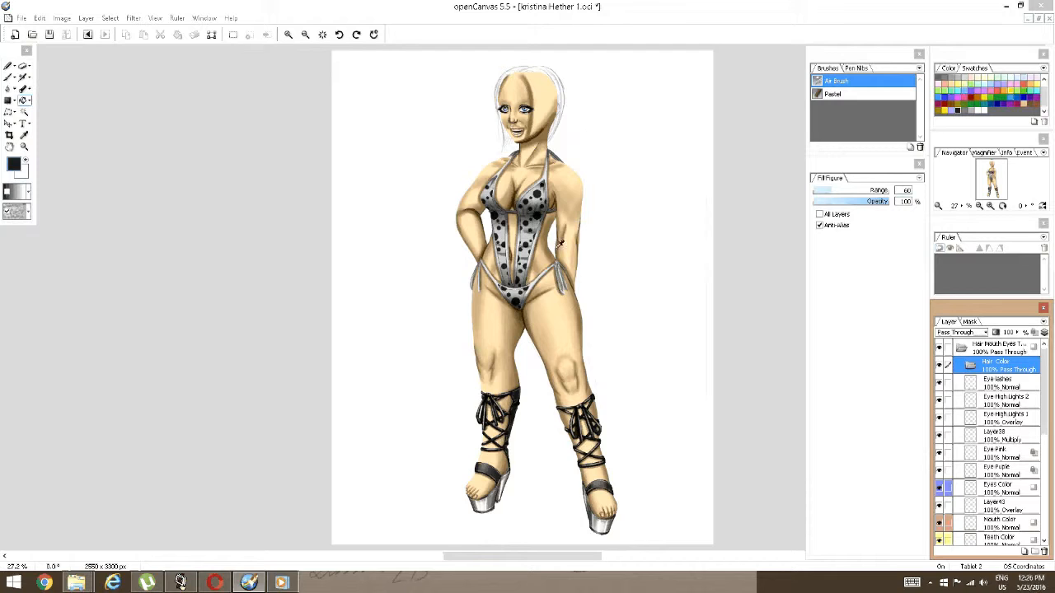
# Select the grey Layer19 near the bottom of the layer stack and keep its blending mode at Normal.
pyautogui.scroll(1, 558, 242)
pyautogui.scroll(-3, 993, 418)
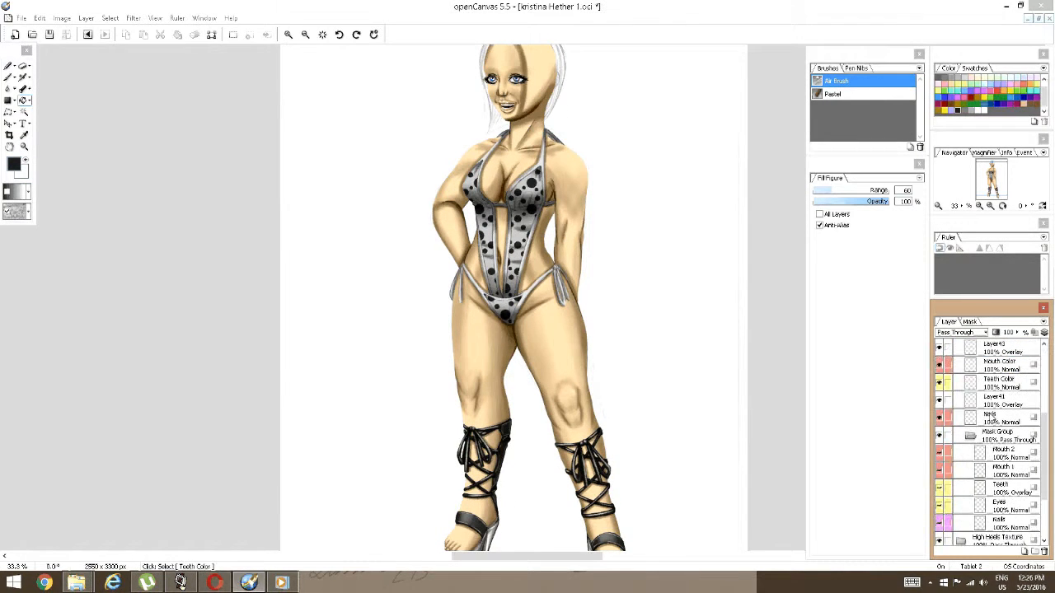
pyautogui.scroll(4, 993, 419)
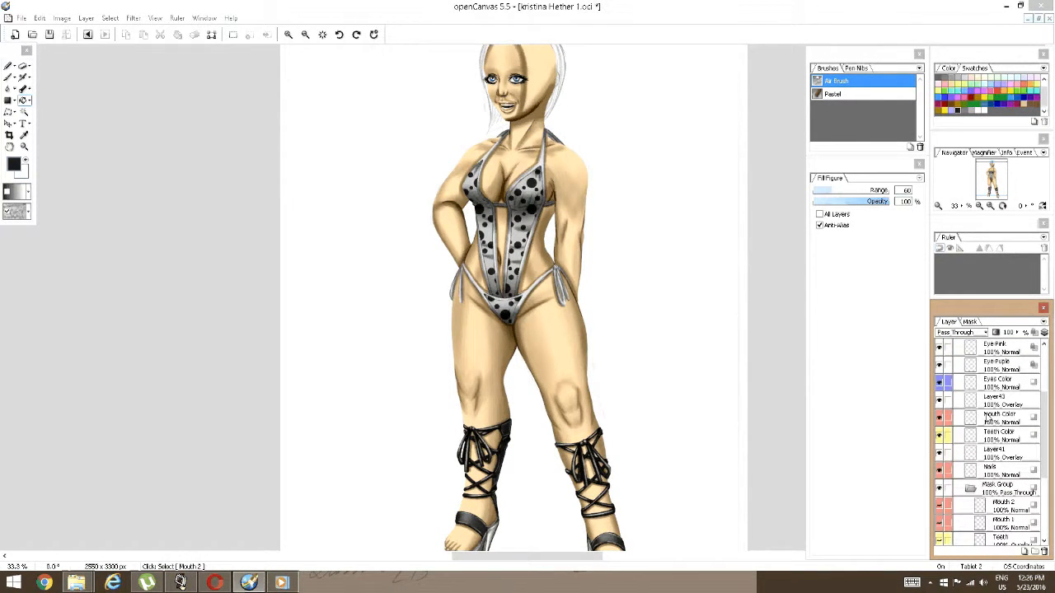
pyautogui.scroll(-8, 987, 418)
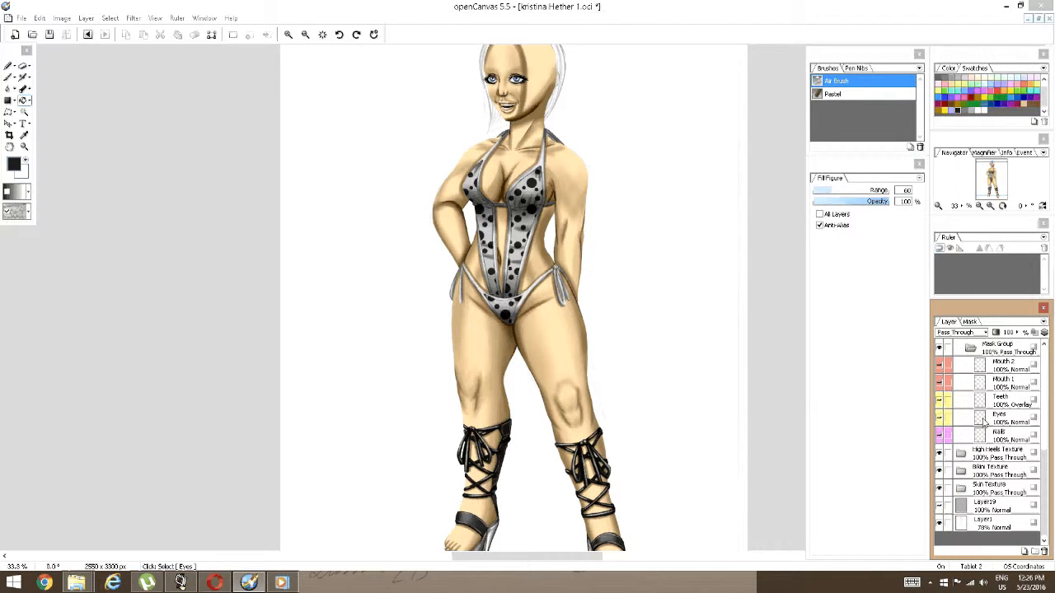
pyautogui.click(982, 506)
pyautogui.click(960, 332)
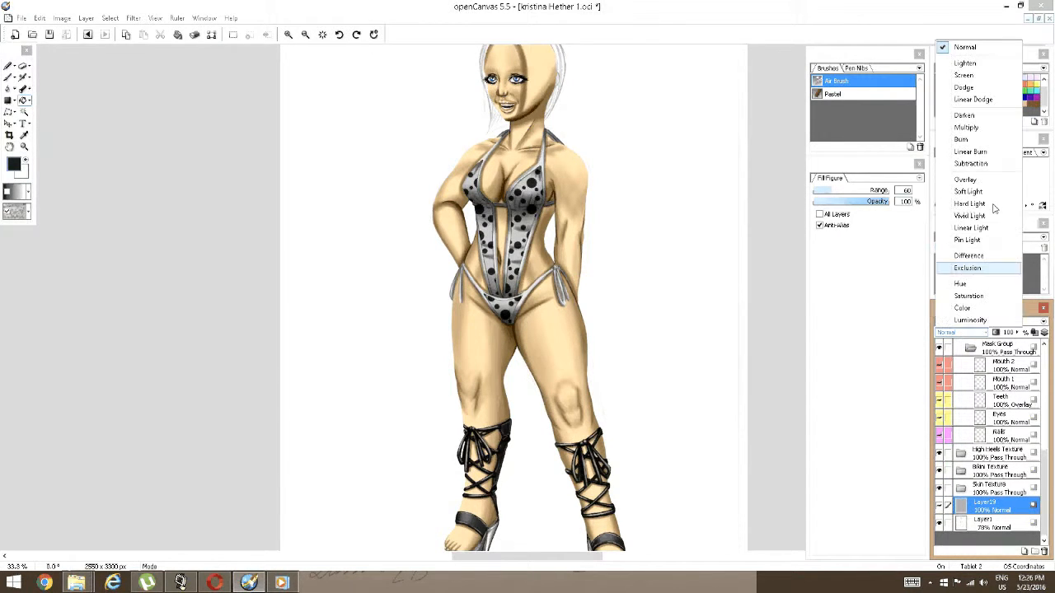
pyautogui.click(966, 48)
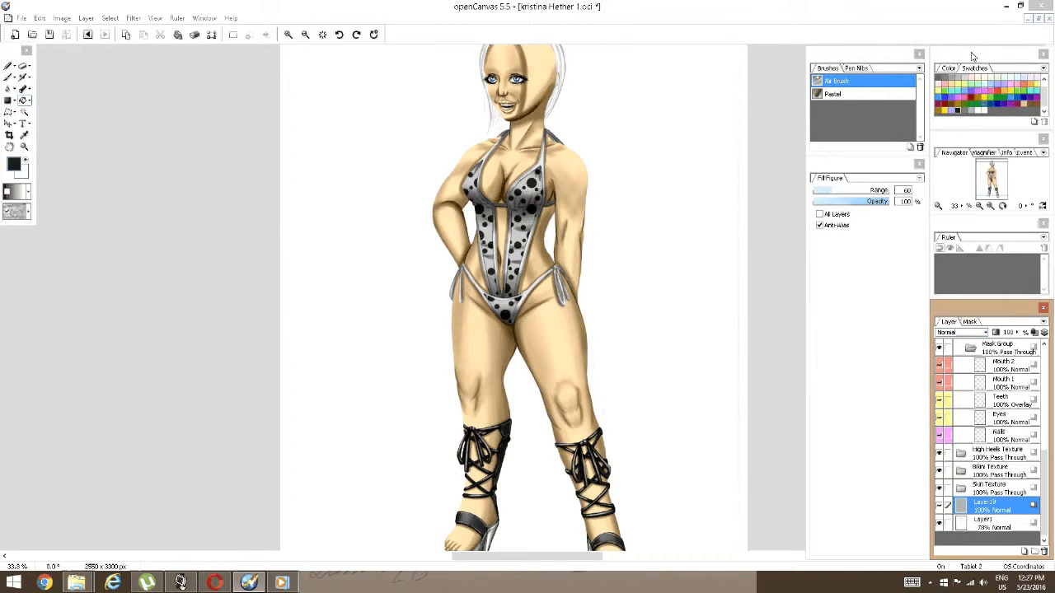
pyautogui.scroll(1, 1050, 248)
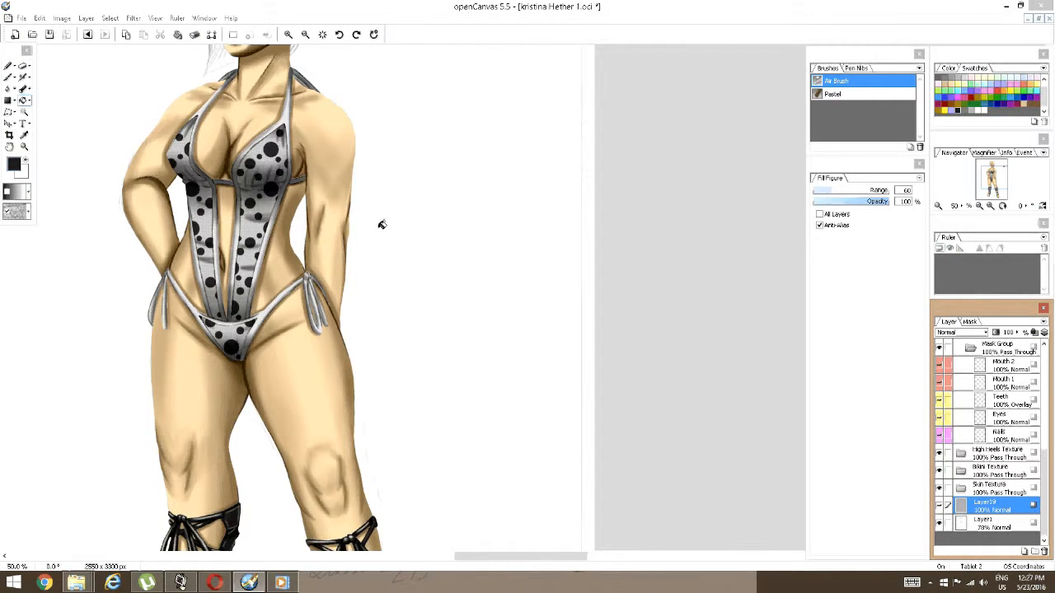
pyautogui.scroll(-1, 381, 224)
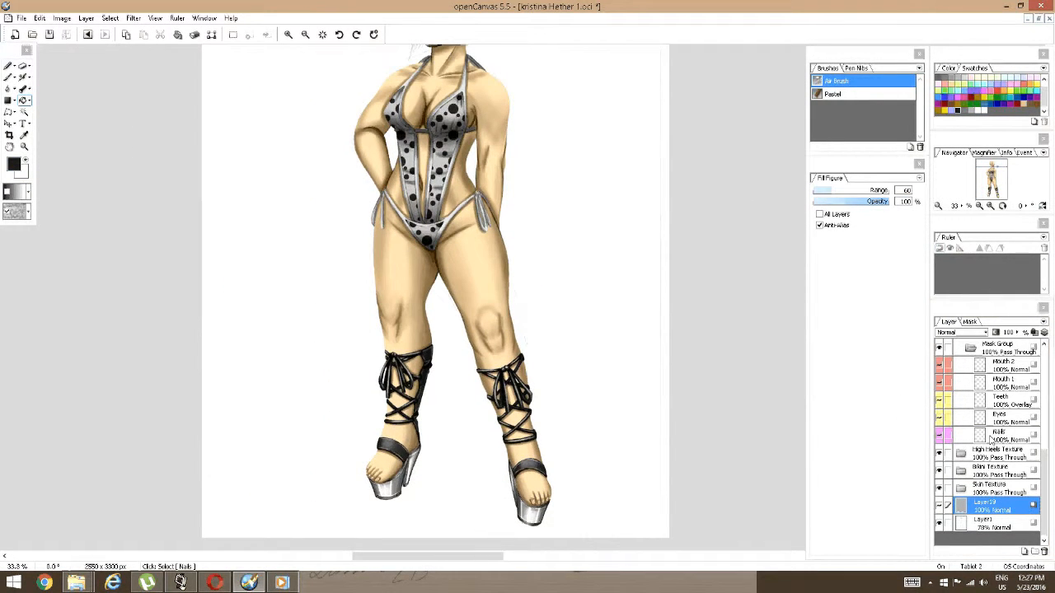
# Check the Skin Color layer in the Skin Texture group, then collapse that group and the Mask Group of the facial features.
pyautogui.click(961, 488)
pyautogui.click(985, 504)
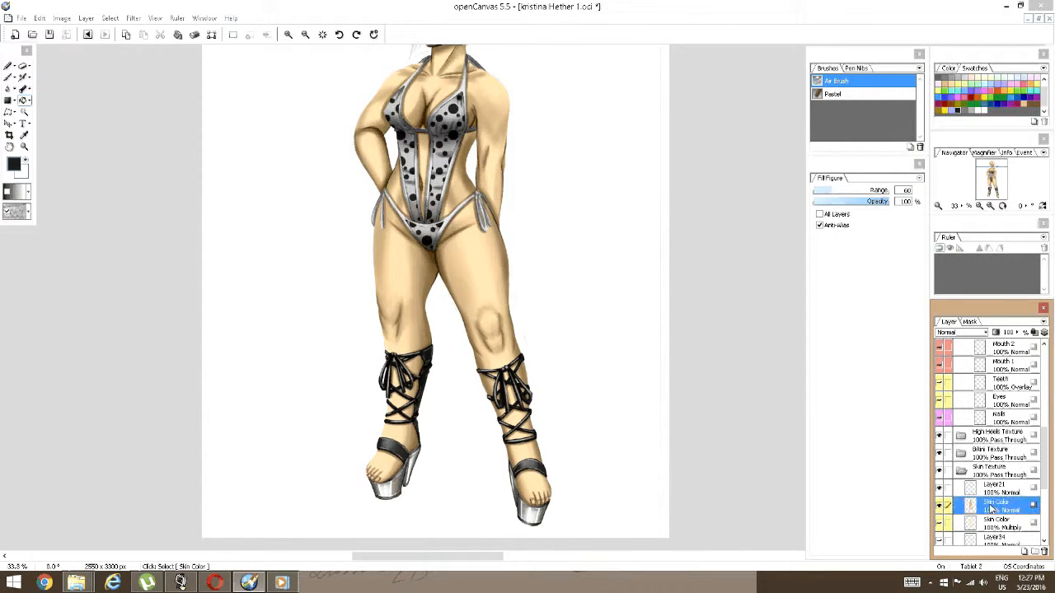
pyautogui.click(961, 471)
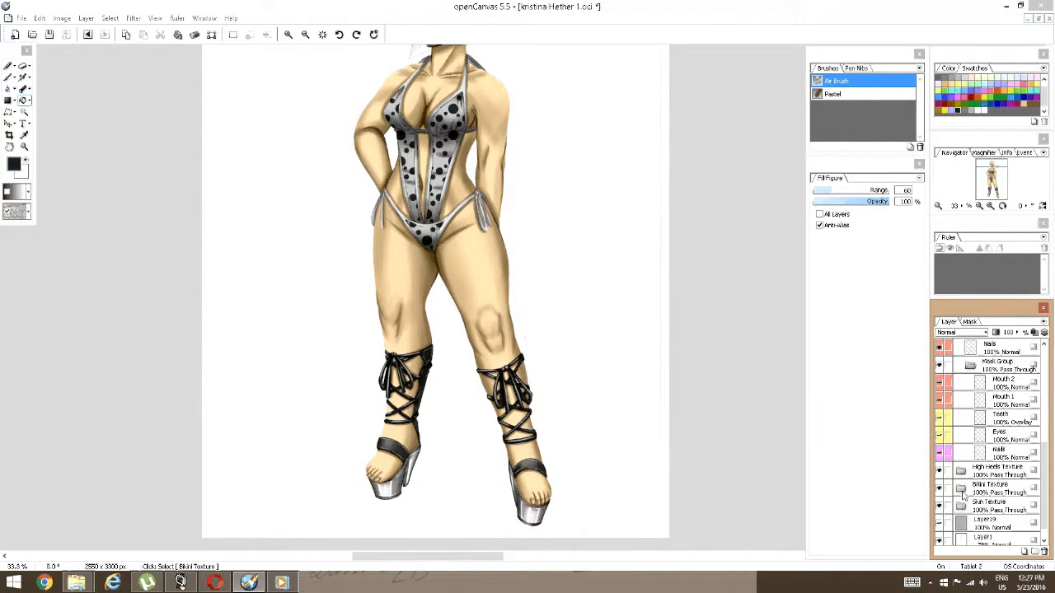
pyautogui.scroll(1, 969, 468)
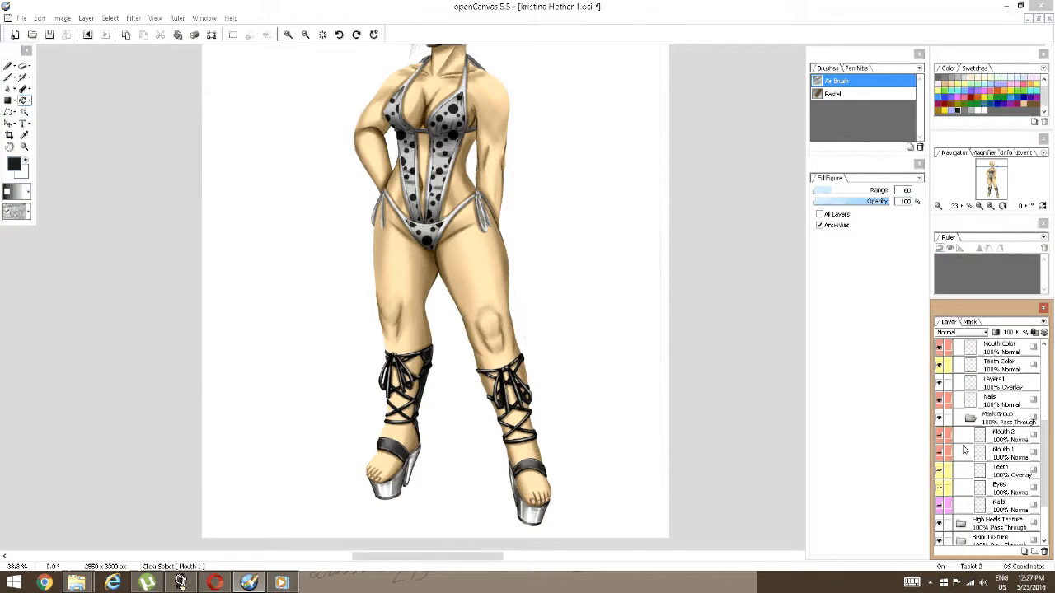
pyautogui.click(970, 419)
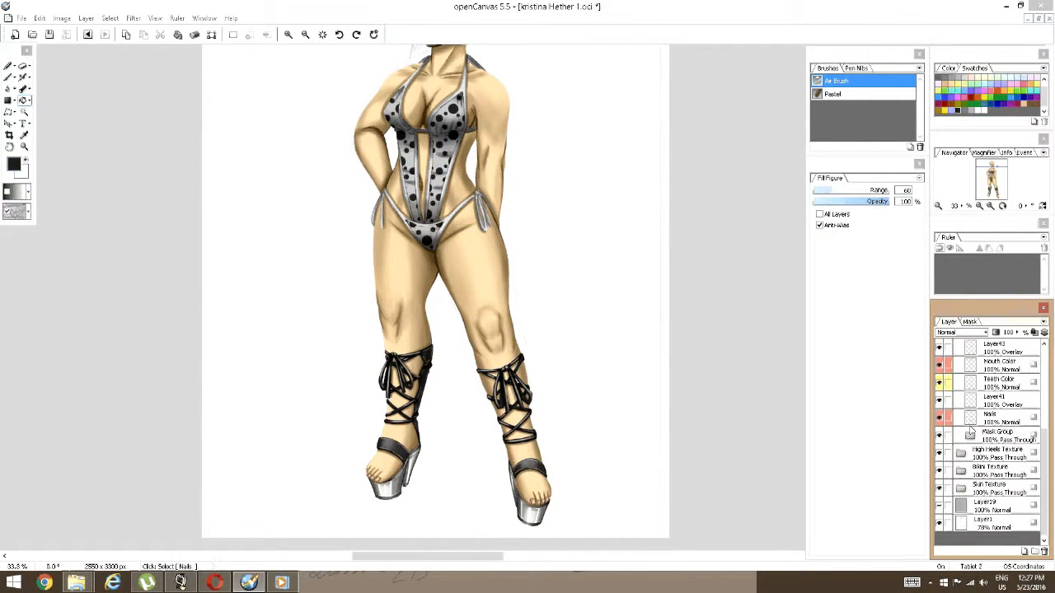
# Expand the High Heels Texture group and review its leather and Heels Plastic color layers.
pyautogui.scroll(1, 972, 430)
pyautogui.click(961, 488)
pyautogui.scroll(-2, 966, 487)
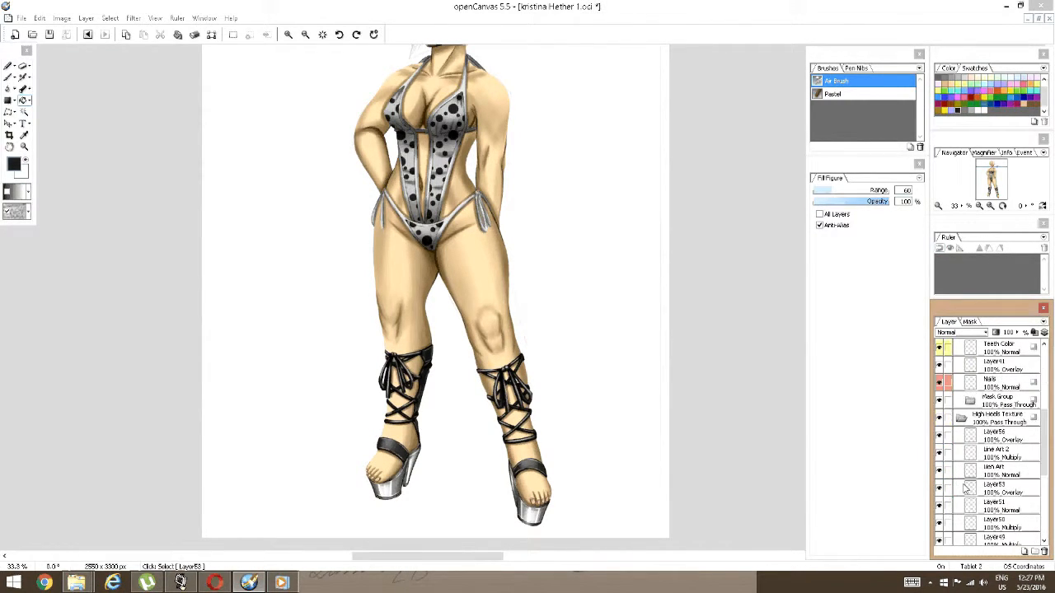
pyautogui.scroll(-2, 966, 486)
pyautogui.click(997, 404)
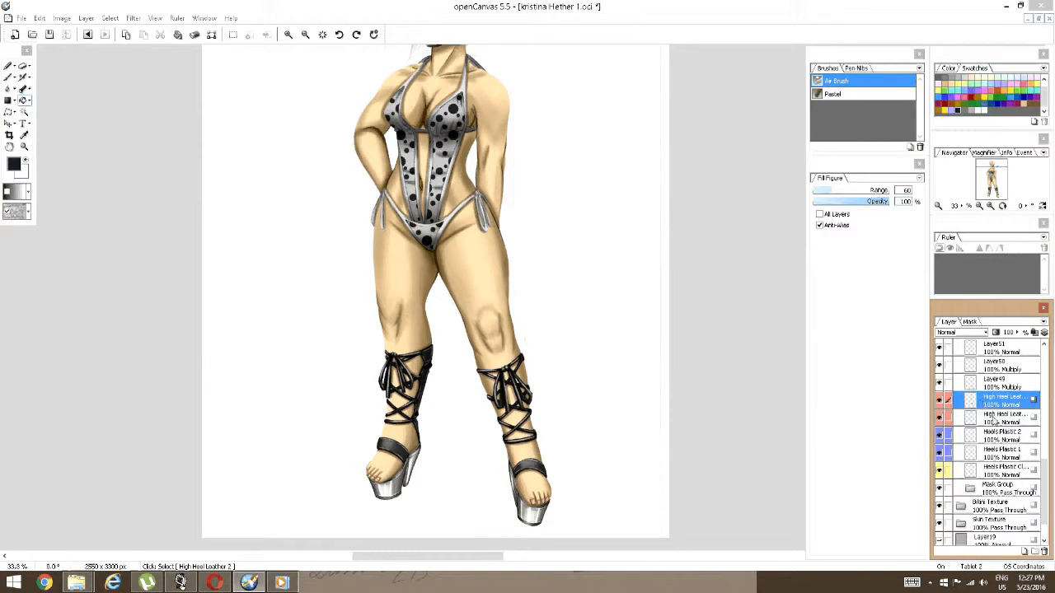
pyautogui.click(997, 422)
pyautogui.click(1001, 436)
pyautogui.click(1005, 453)
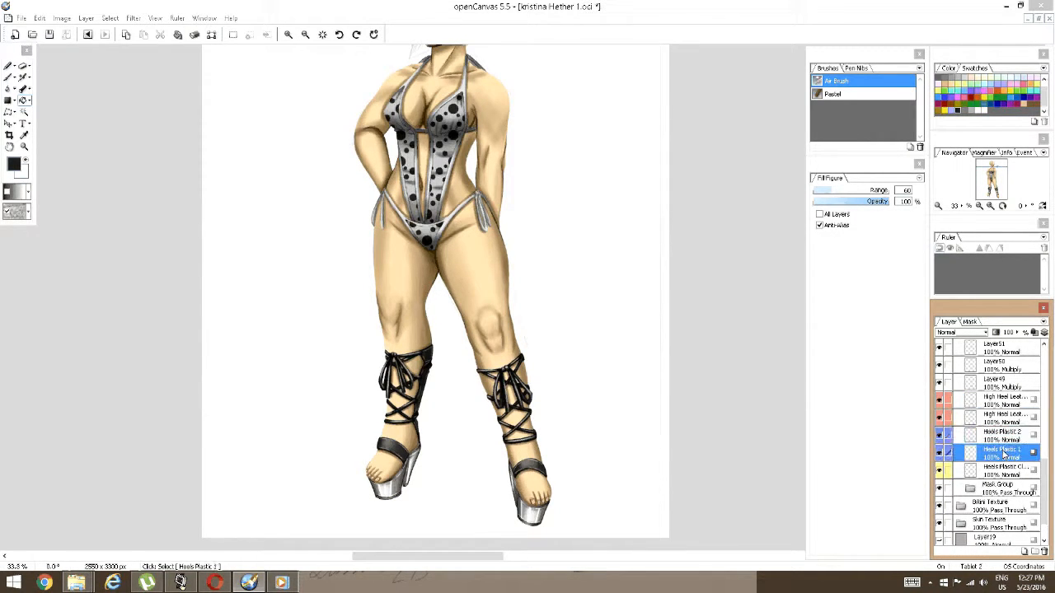
# Review the nail, teeth, mouth and eye color layers, then collapse the Hair Mouth Eyes Texture and High Heels Texture groups.
pyautogui.scroll(3, 1005, 467)
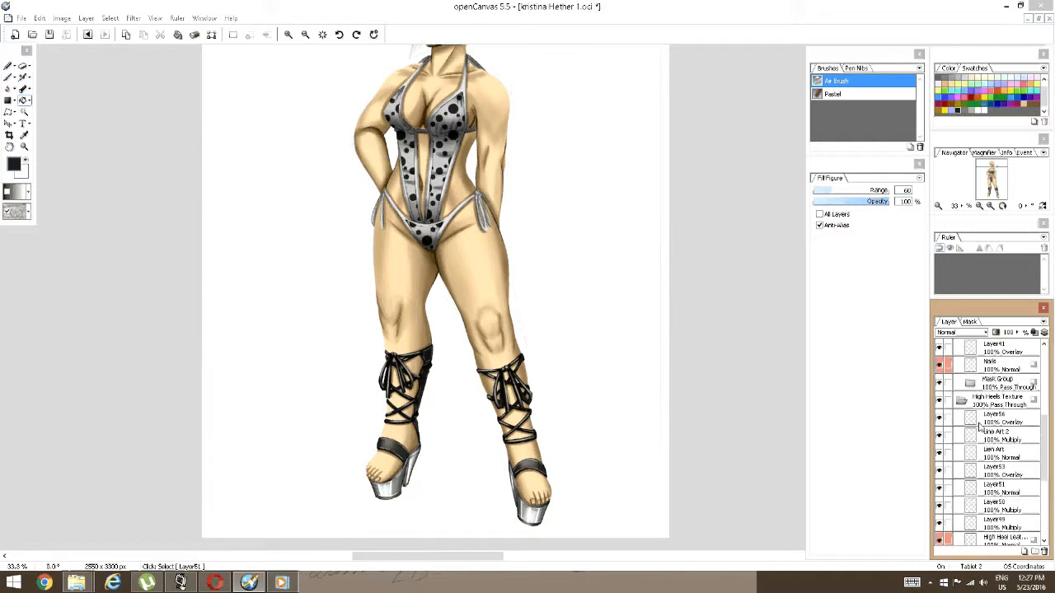
pyautogui.scroll(3, 981, 478)
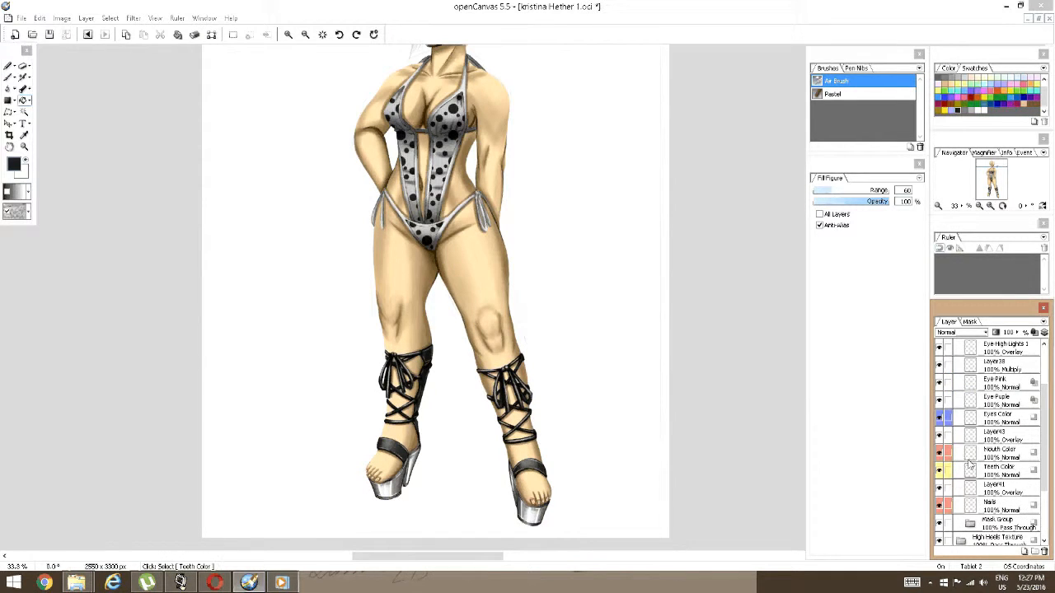
pyautogui.click(989, 502)
pyautogui.click(993, 488)
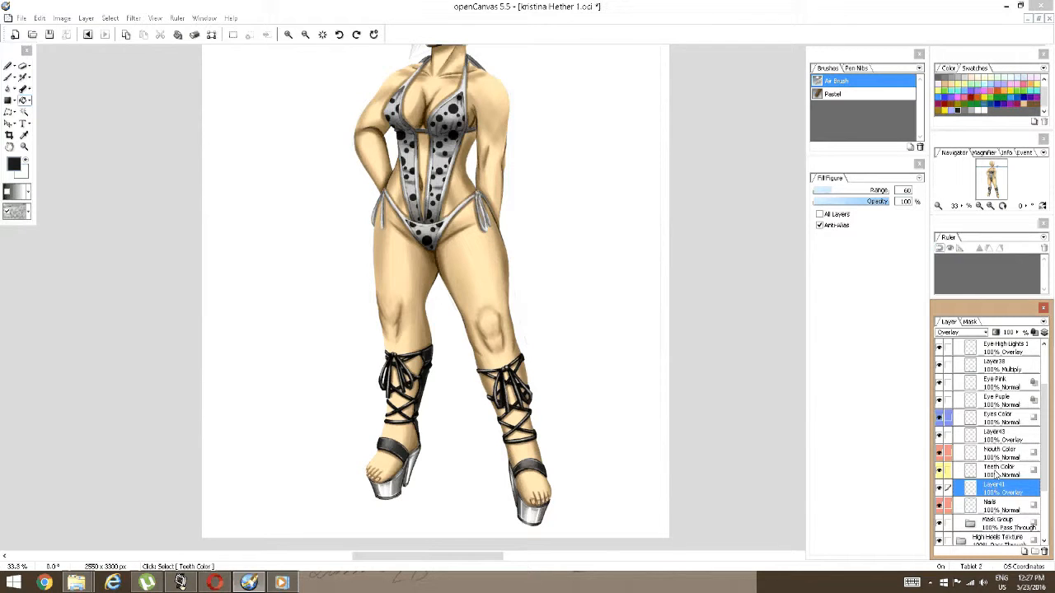
pyautogui.click(993, 468)
pyautogui.click(993, 453)
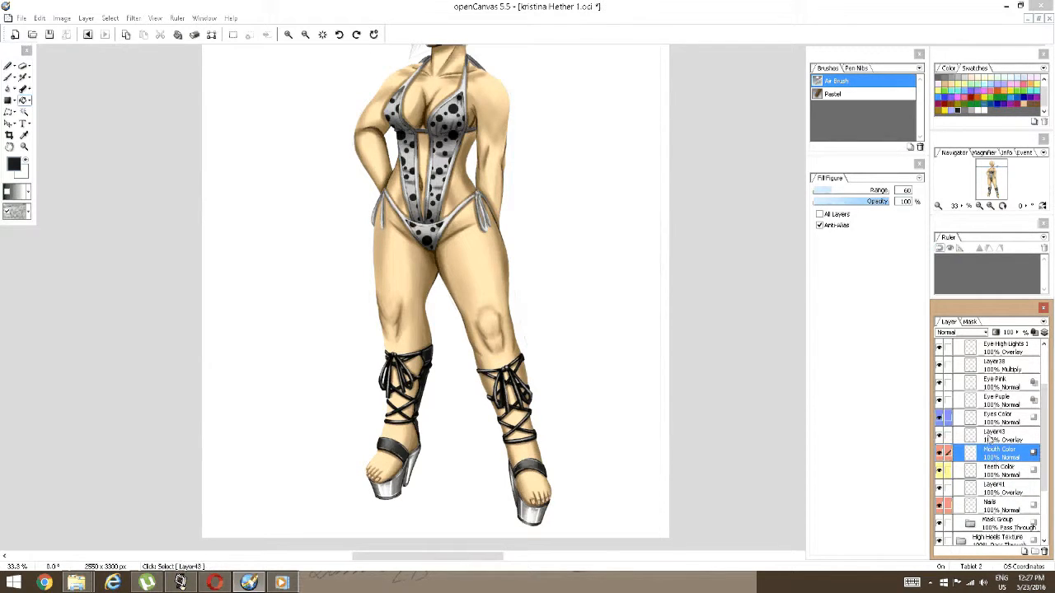
pyautogui.click(991, 432)
pyautogui.click(991, 420)
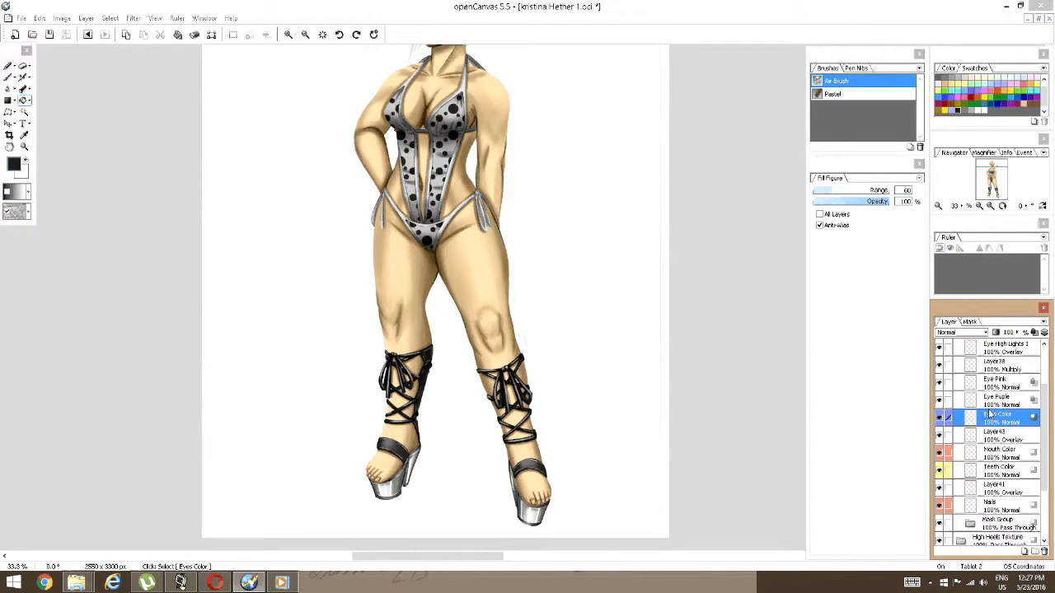
pyautogui.scroll(2, 987, 407)
pyautogui.click(959, 352)
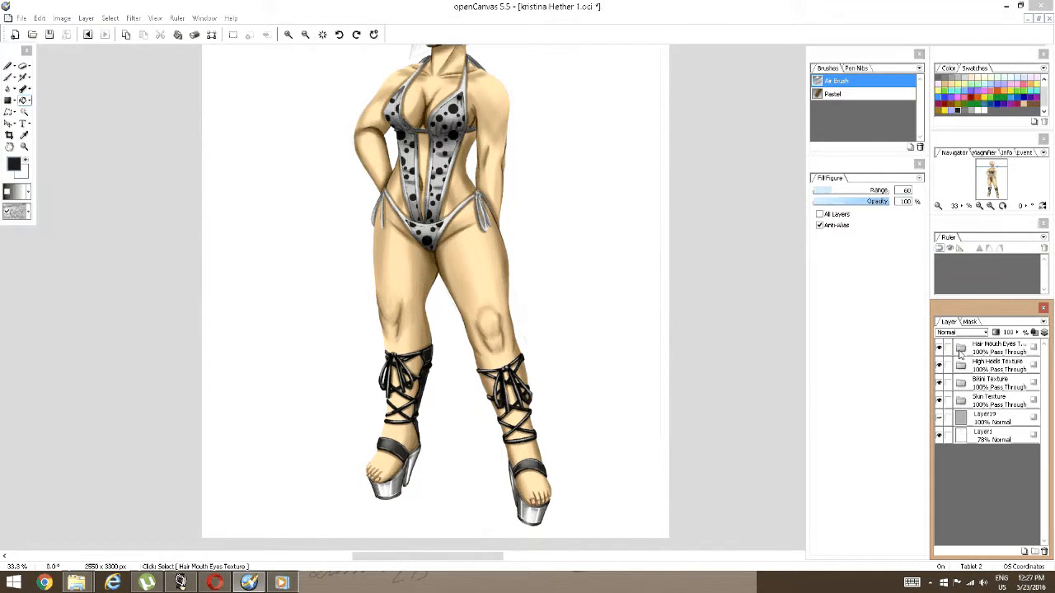
# Expand the Bikini Texture group and select its Bikini Strings Color layer.
pyautogui.click(966, 383)
pyautogui.scroll(-2, 972, 392)
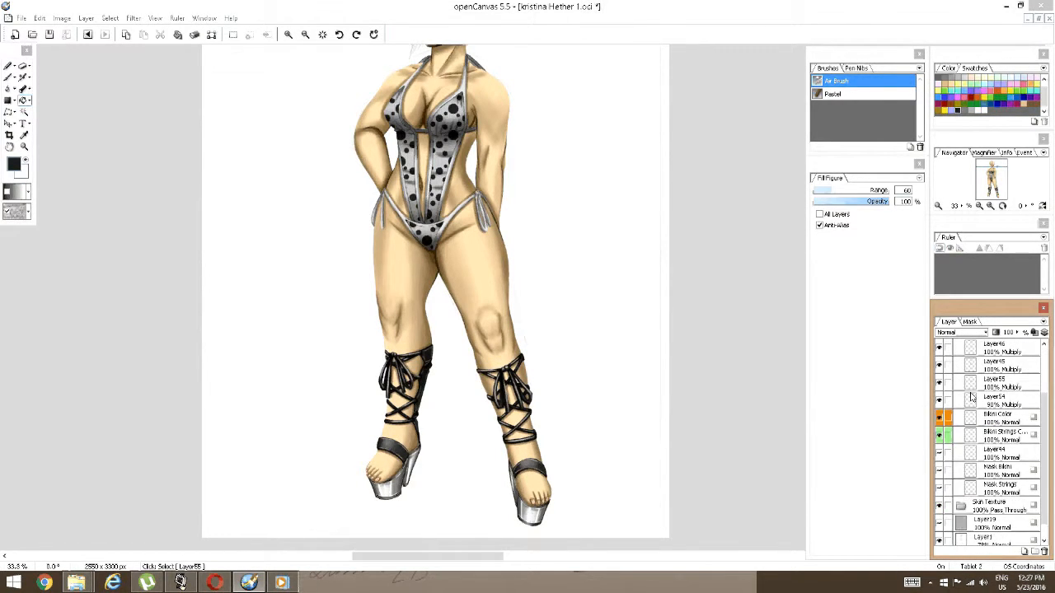
pyautogui.click(974, 400)
pyautogui.click(993, 418)
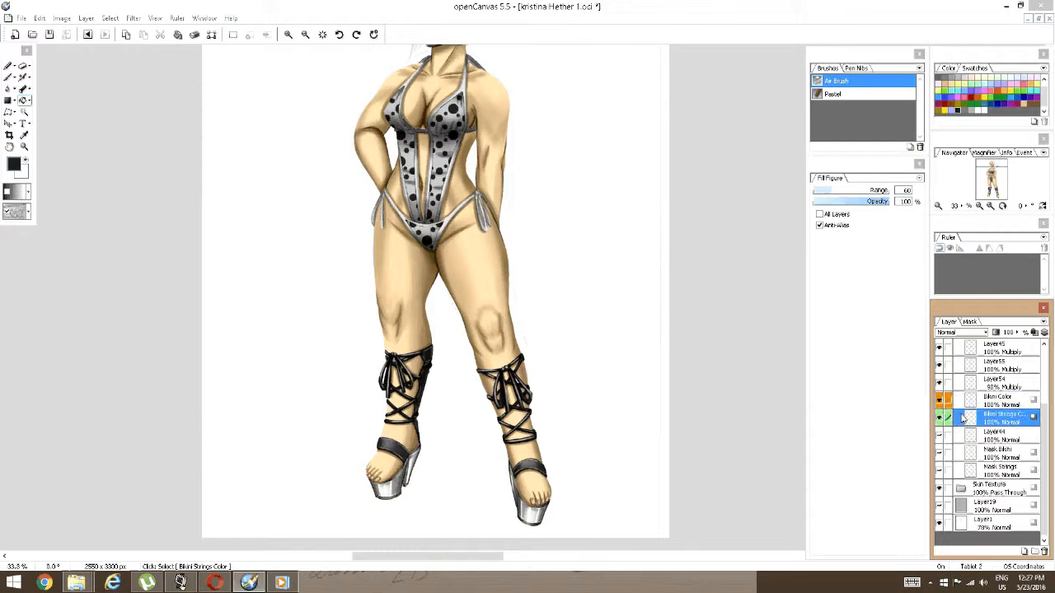
# Make the grey Layer19 visible as the backdrop behind the figure.
pyautogui.scroll(-1, 401, 333)
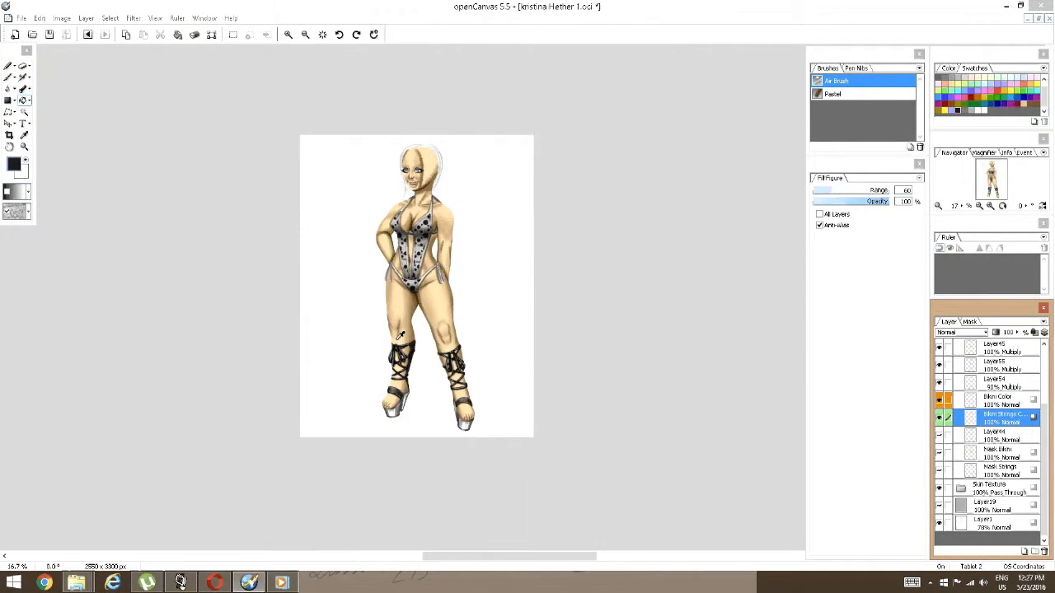
pyautogui.press('space')
pyautogui.moveTo(416, 295); pyautogui.dragTo(421, 332)
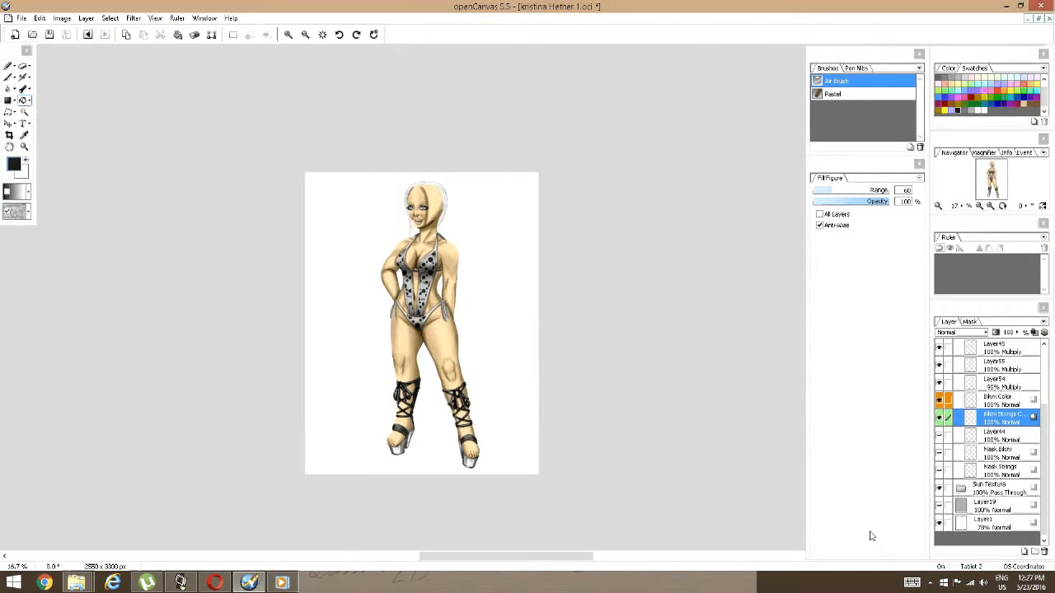
pyautogui.click(943, 506)
pyautogui.click(939, 505)
# Examine the figure against the grey backdrop, both in full view and close up on the bikini.
pyautogui.press('space')
pyautogui.moveTo(422, 310); pyautogui.dragTo(501, 349)
pyautogui.scroll(-3, 502, 351)
pyautogui.scroll(8, 503, 351)
pyautogui.press('space')
pyautogui.moveTo(508, 237); pyautogui.dragTo(516, 424)
pyautogui.scroll(1, 505, 252)
pyautogui.scroll(-2, 502, 254)
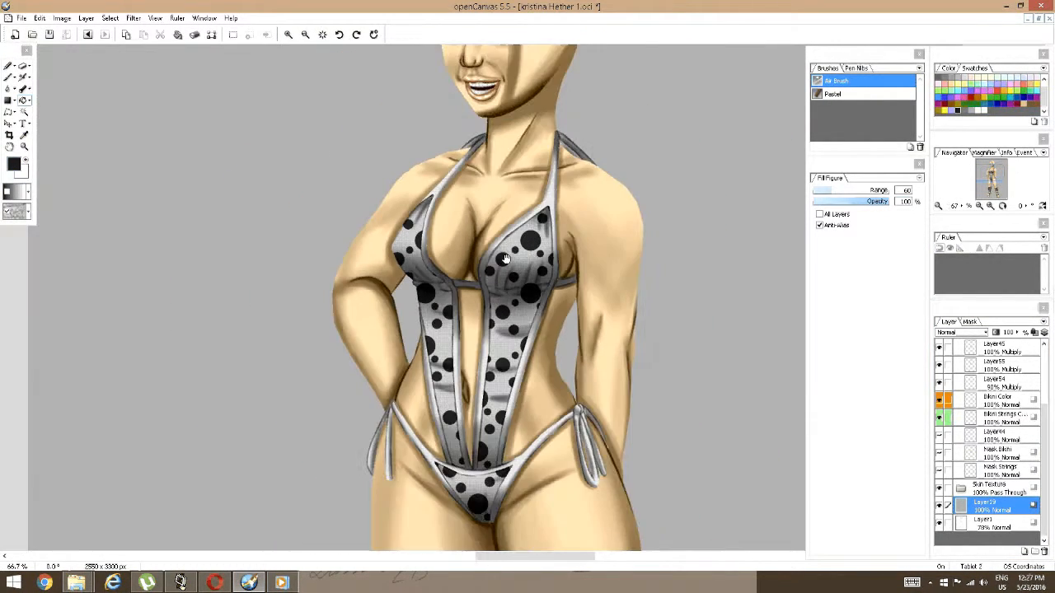
pyautogui.press('space')
pyautogui.moveTo(506, 256); pyautogui.dragTo(503, 310)
pyautogui.scroll(-3, 501, 308)
pyautogui.scroll(2, 511, 297)
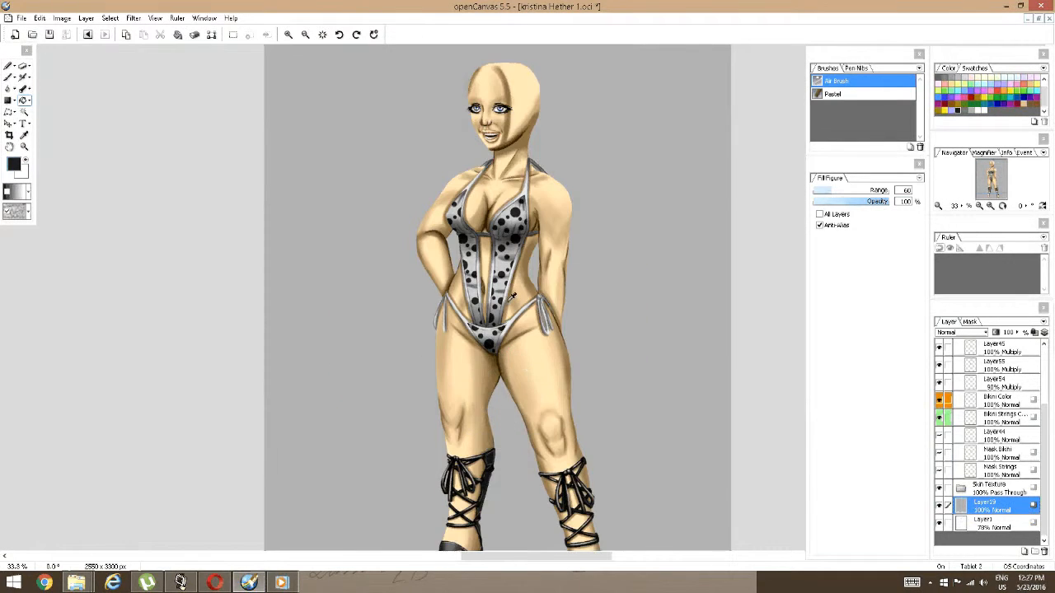
pyautogui.scroll(1, 510, 296)
pyautogui.scroll(-3, 511, 301)
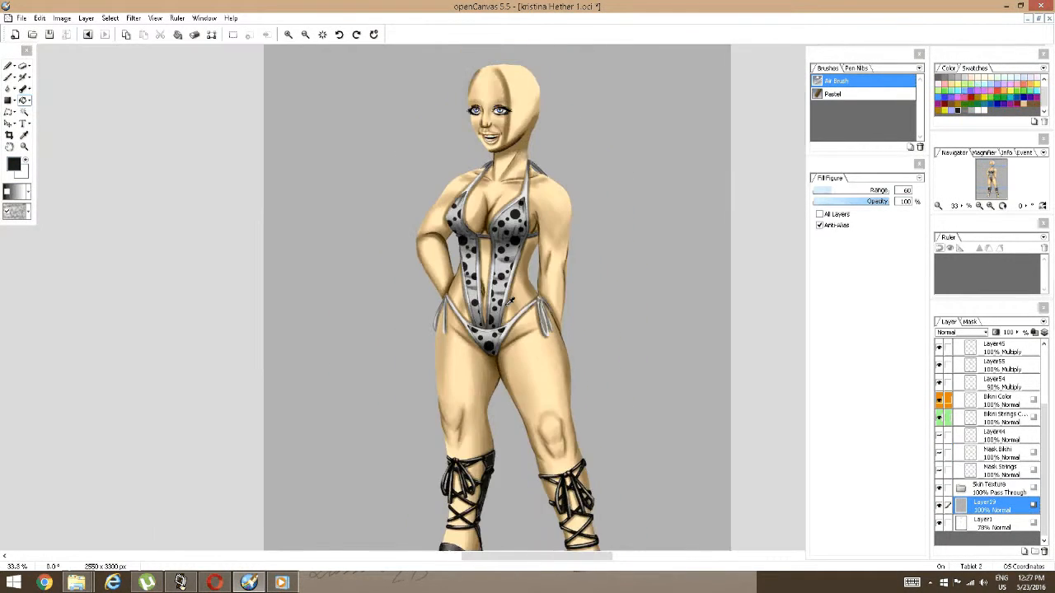
pyautogui.press('space')
pyautogui.moveTo(514, 339); pyautogui.dragTo(513, 321)
pyautogui.moveTo(514, 321); pyautogui.dragTo(511, 318)
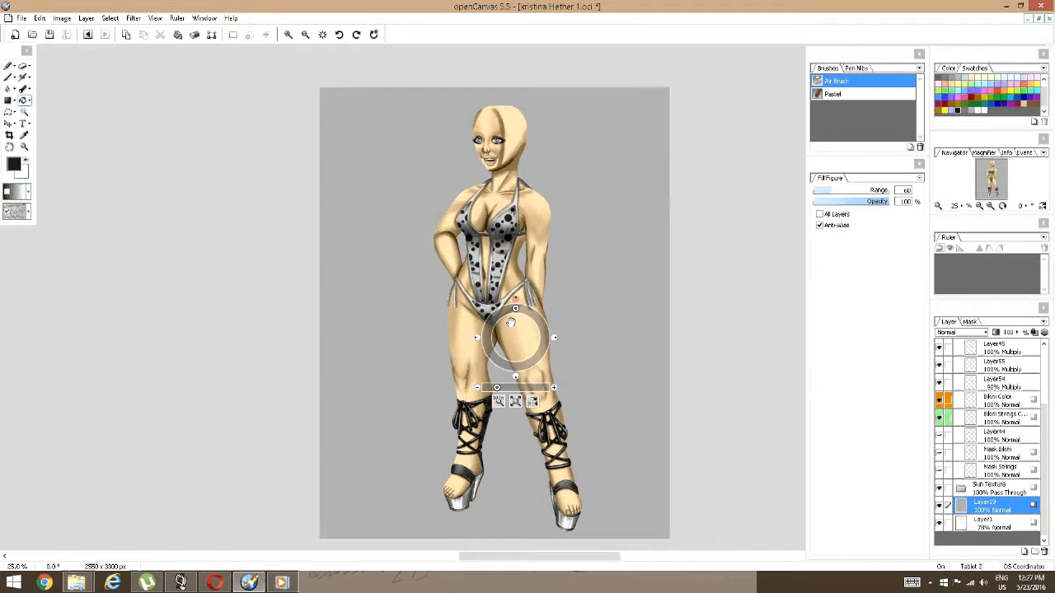
pyautogui.scroll(3, 513, 285)
pyautogui.press('space')
pyautogui.moveTo(509, 275); pyautogui.dragTo(517, 297)
pyautogui.scroll(2, 504, 296)
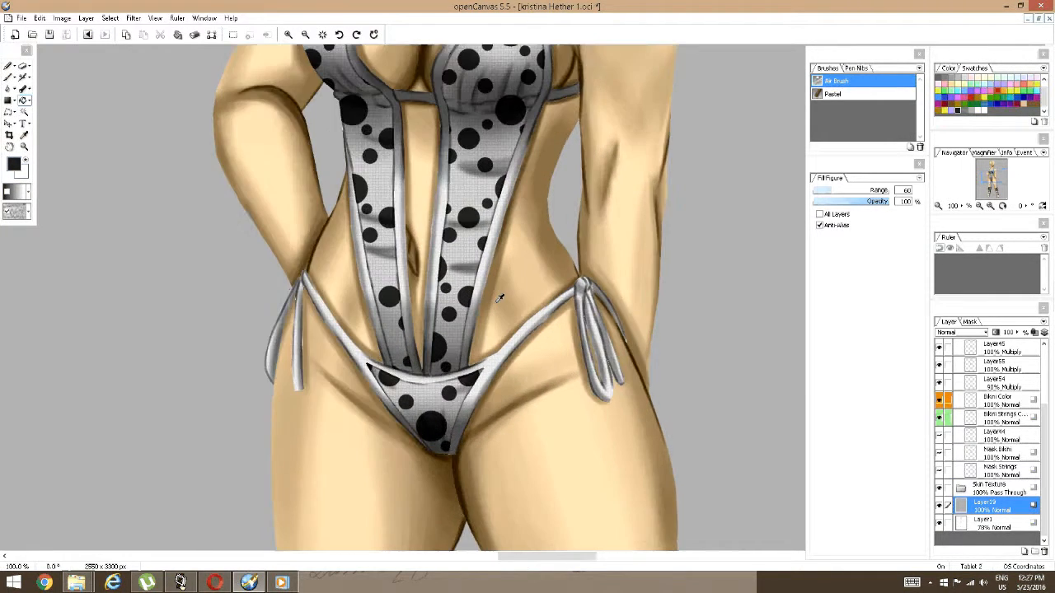
pyautogui.press('space')
pyautogui.scroll(-3, 483, 316)
pyautogui.scroll(-1, 481, 324)
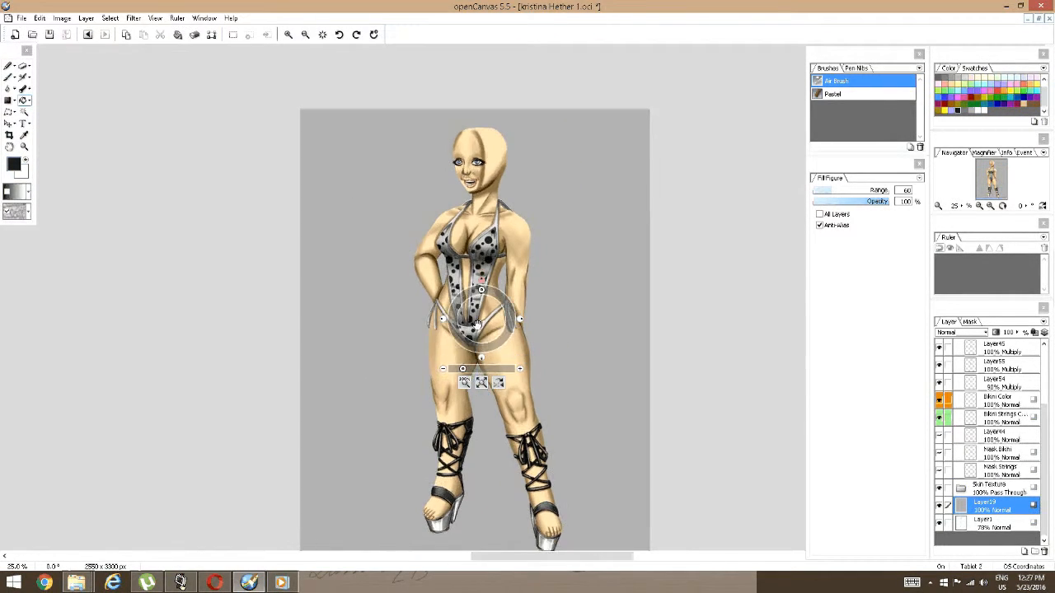
# Check the figure up close and at reduced size, and fit the whole painting to the window.
pyautogui.scroll(2, 485, 313)
pyautogui.scroll(-2, 482, 309)
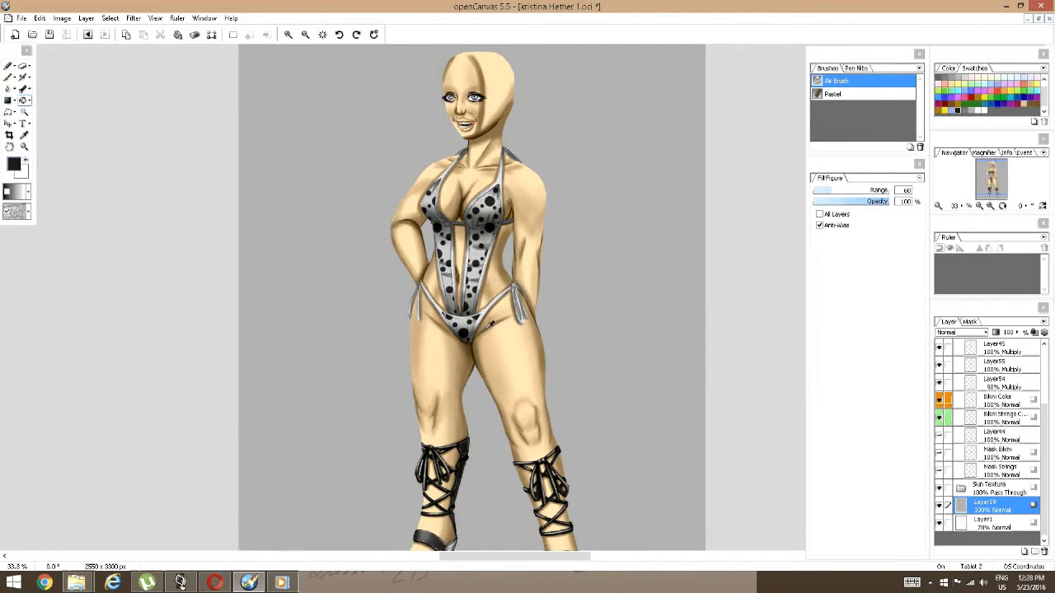
pyautogui.scroll(-1, 486, 305)
pyautogui.press('space')
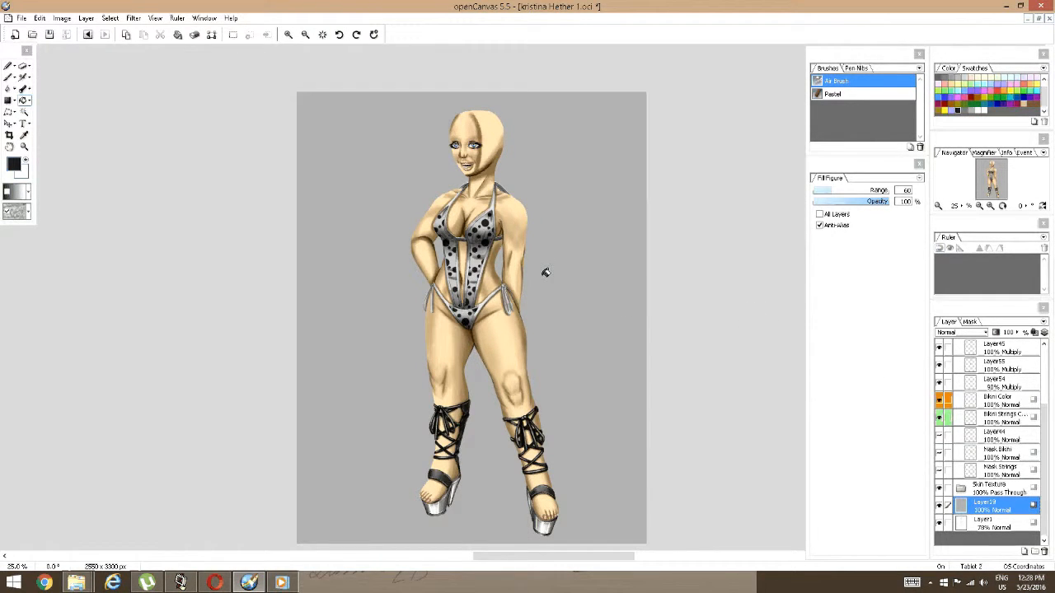
pyautogui.rightClick(490, 298)
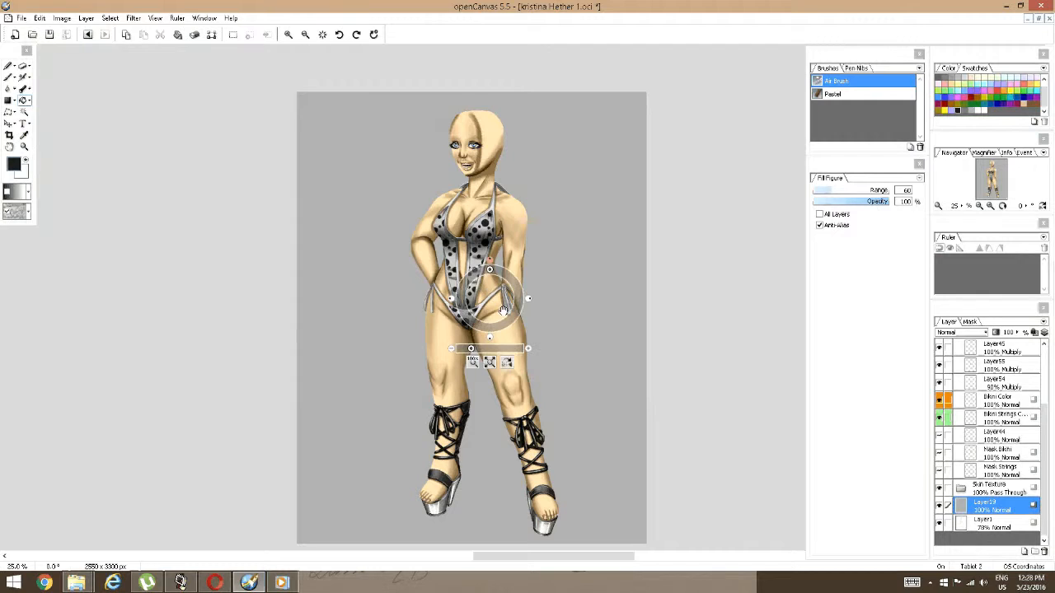
pyautogui.click(495, 363)
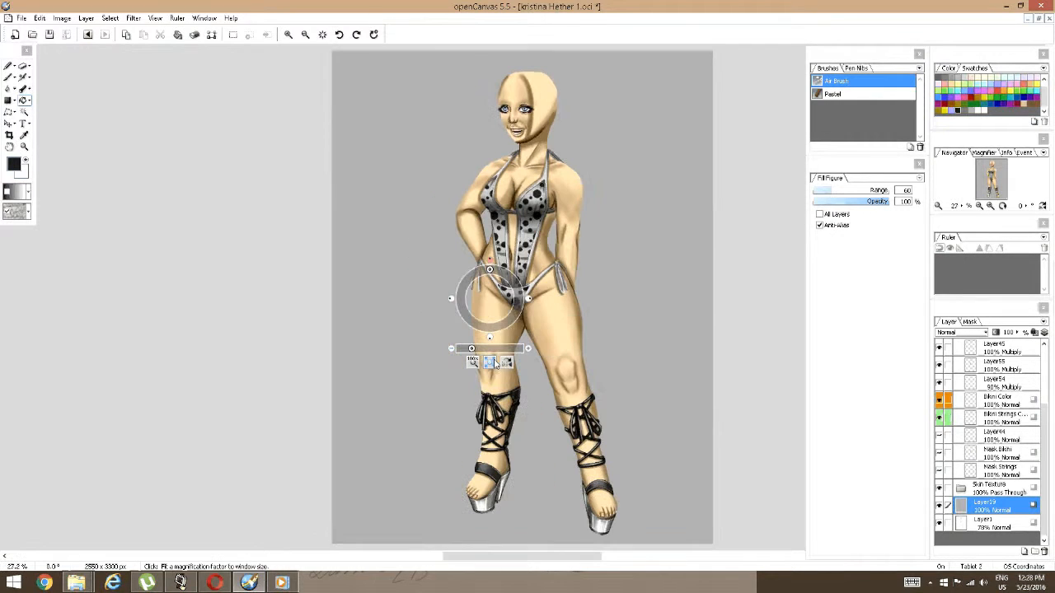
# Save the painting to its existing file.
pyautogui.click(21, 18)
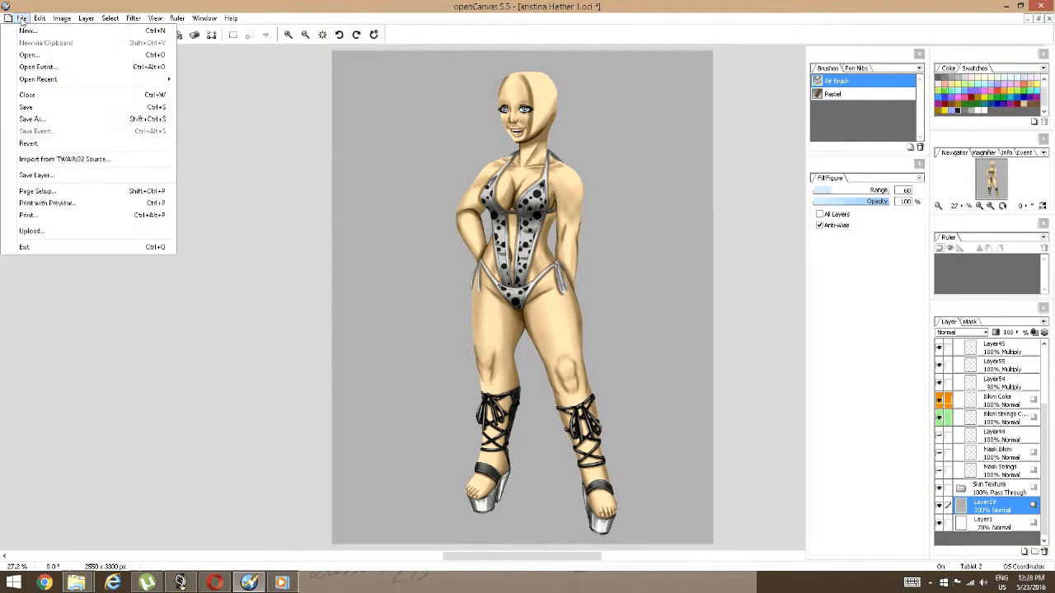
pyautogui.click(33, 107)
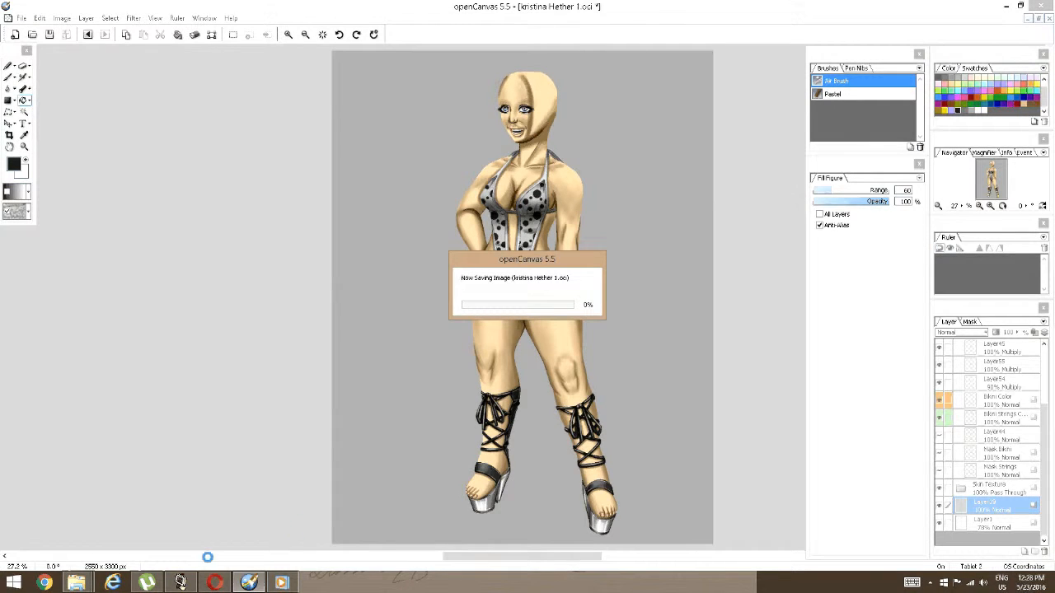
pyautogui.moveTo(188, 580)
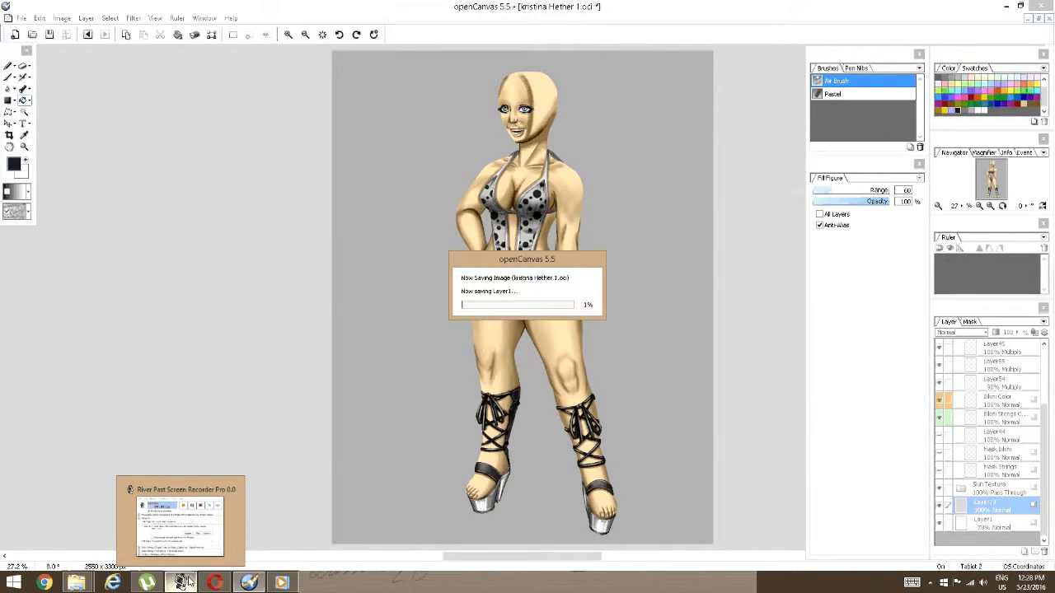
pyautogui.click(180, 581)
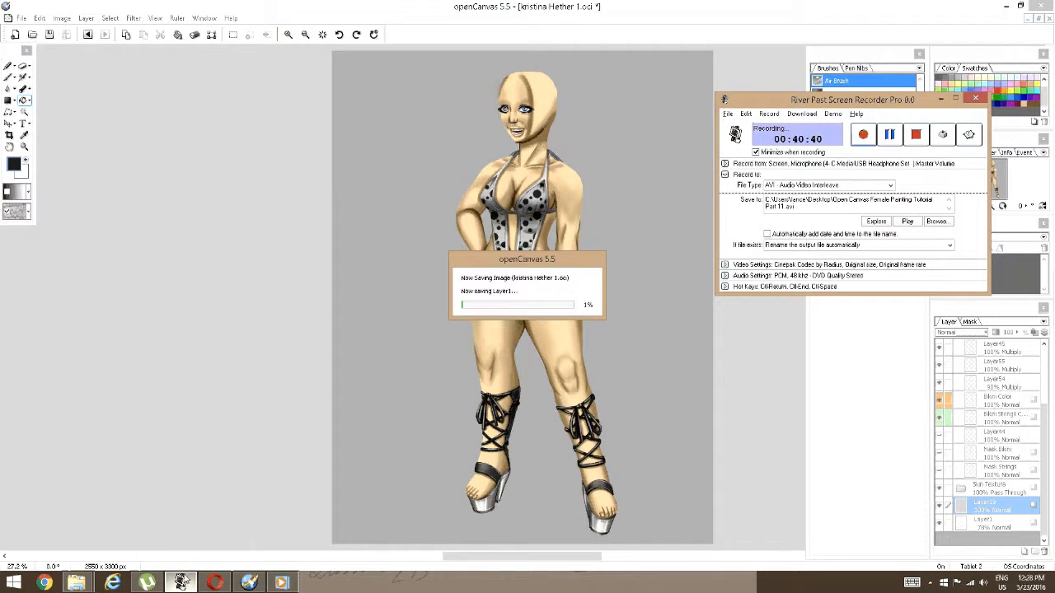